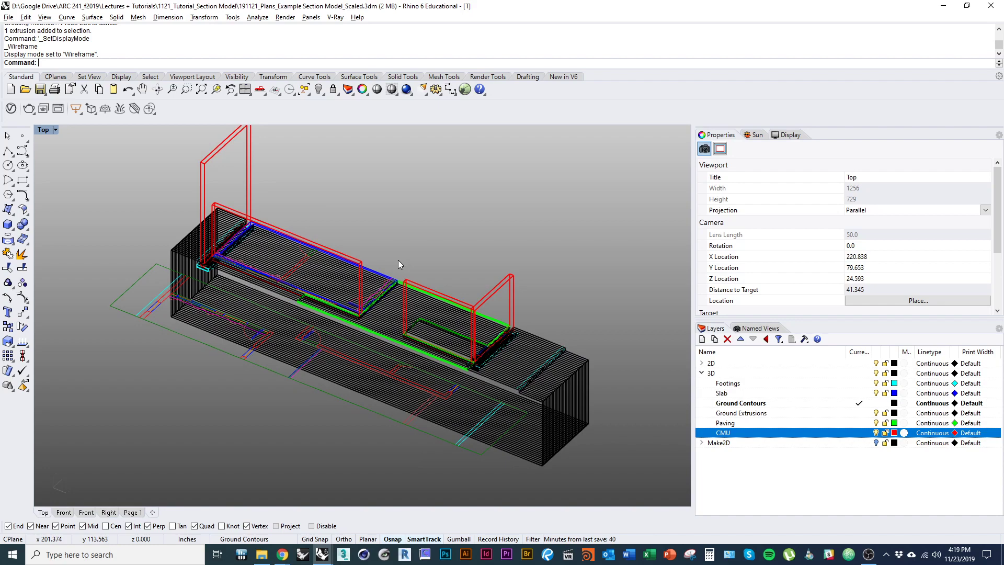
Step: Examine the section model's walls, slab, paving and ground contours from several angles in shaded and wireframe display
right_click_drag(413, 251, 381, 280)
scroll(381, 281, "up", 4)
key("ctrl+alt+s")
mouse_move(419, 315)
right_mouse_down()
mouse_move(441, 274)
mouse_move(216, 252)
mouse_move(291, 280)
right_mouse_up()
key("ctrl+alt+w")
scroll(337, 320, "up", 4)
mouse_move(336, 321)
right_mouse_down("ctrl+shift")
mouse_move(253, 318)
mouse_move(244, 399)
mouse_move(244, 339)
right_mouse_up("ctrl+shift")
right_click_drag(406, 336, 329, 343)
scroll(278, 339, "down", 4)
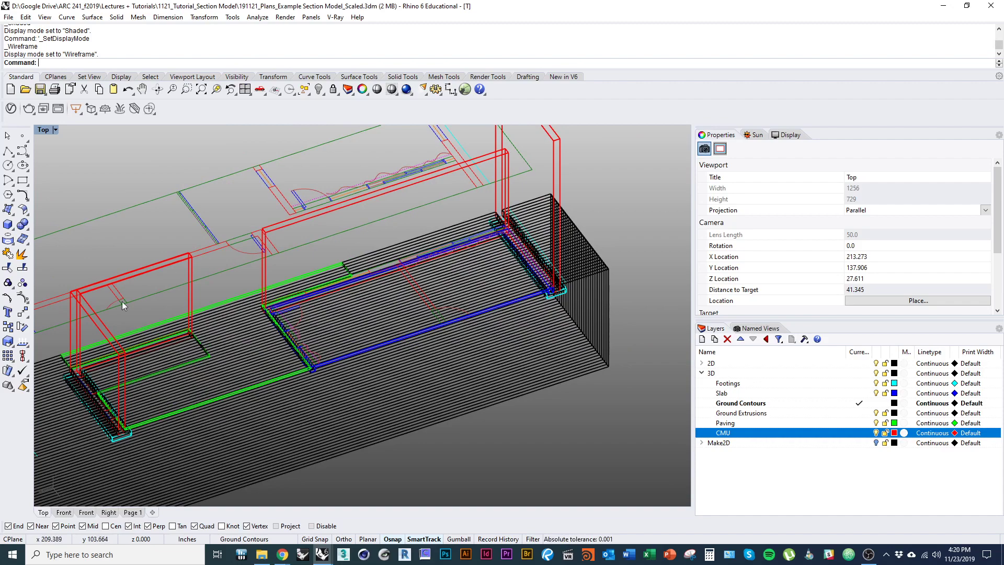
right_click_drag(274, 388, 323, 337, "ctrl+shift")
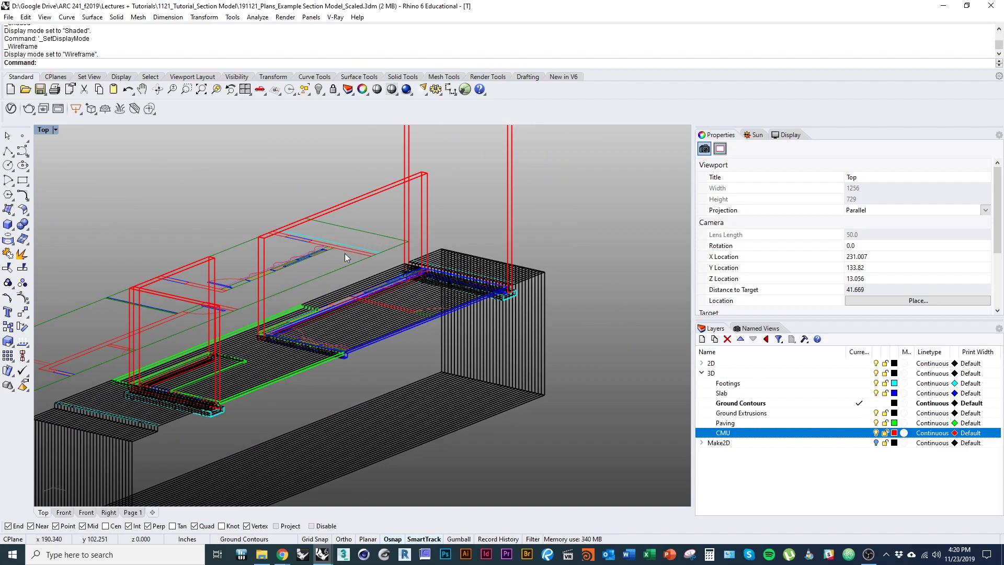
right_click_drag(325, 319, 272, 337, "ctrl+shift")
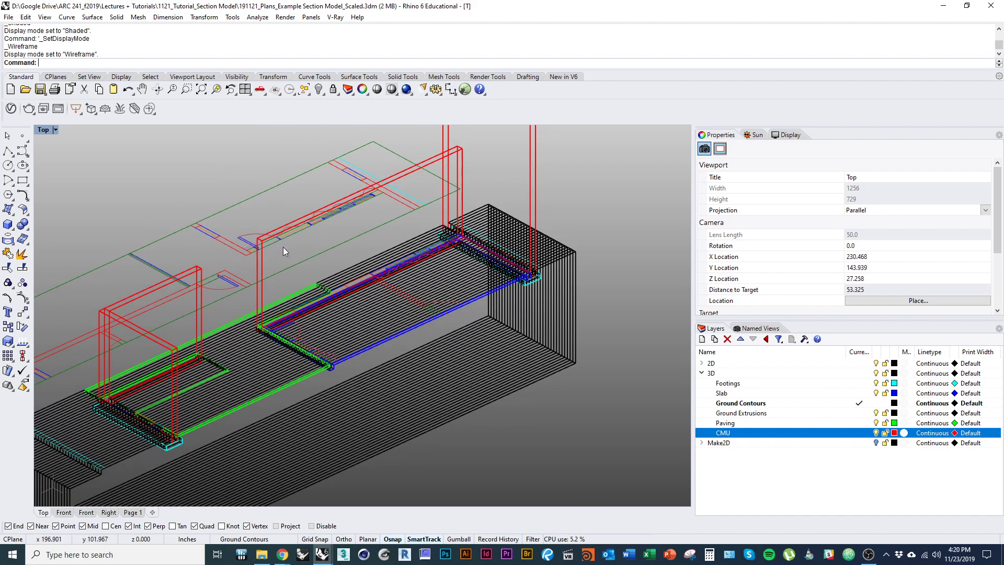
right_click_drag(370, 285, 286, 294)
right_click_drag(285, 294, 264, 356, "ctrl")
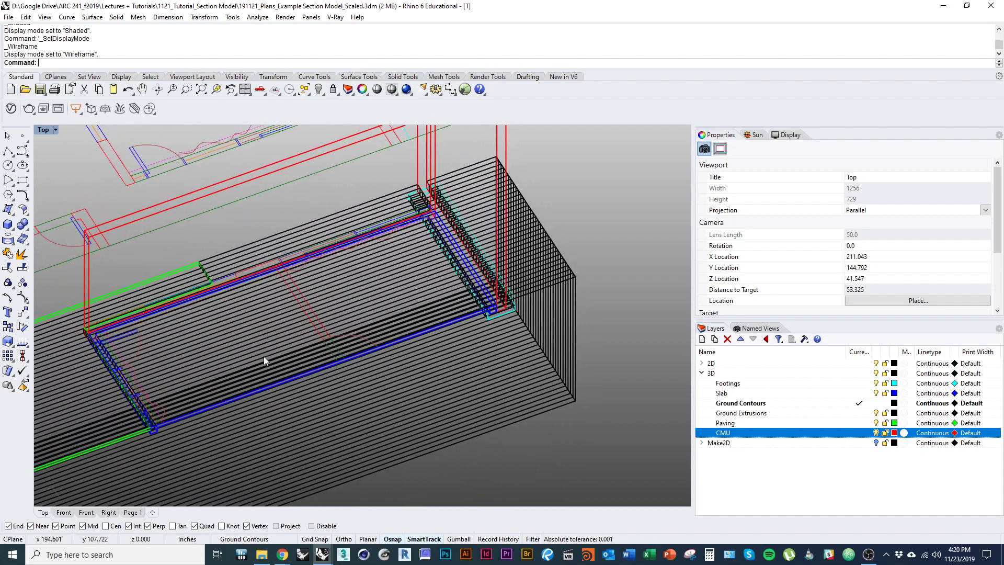
Step: Hide the Ground Extrusions layer and the 2D layer, leaving the footings, slab, paving and CMU walls in view
left_click(876, 414)
right_click_drag(454, 394, 437, 388, "ctrl+shift")
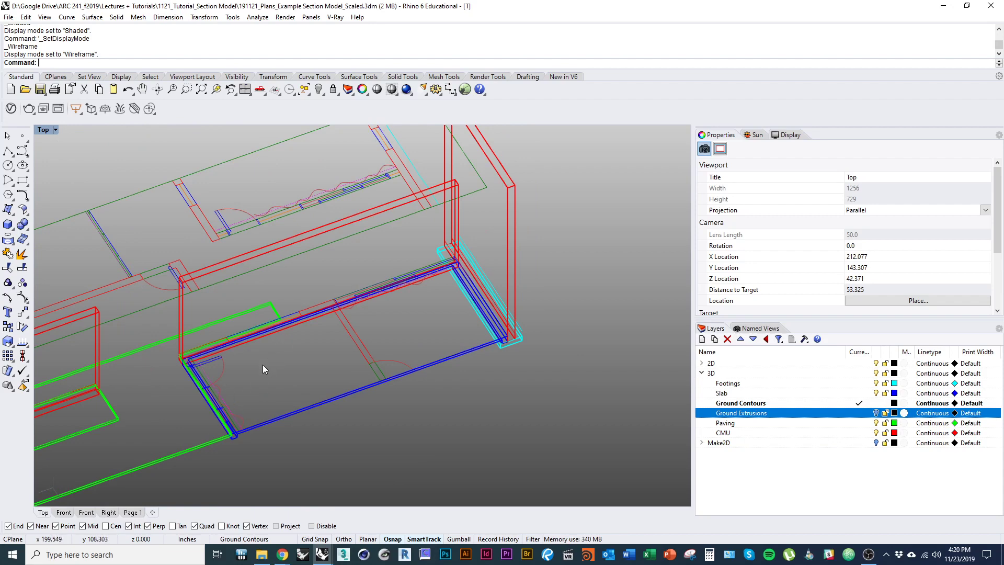
right_click_drag(263, 369, 273, 358, "ctrl+shift")
right_click_drag(343, 438, 337, 399)
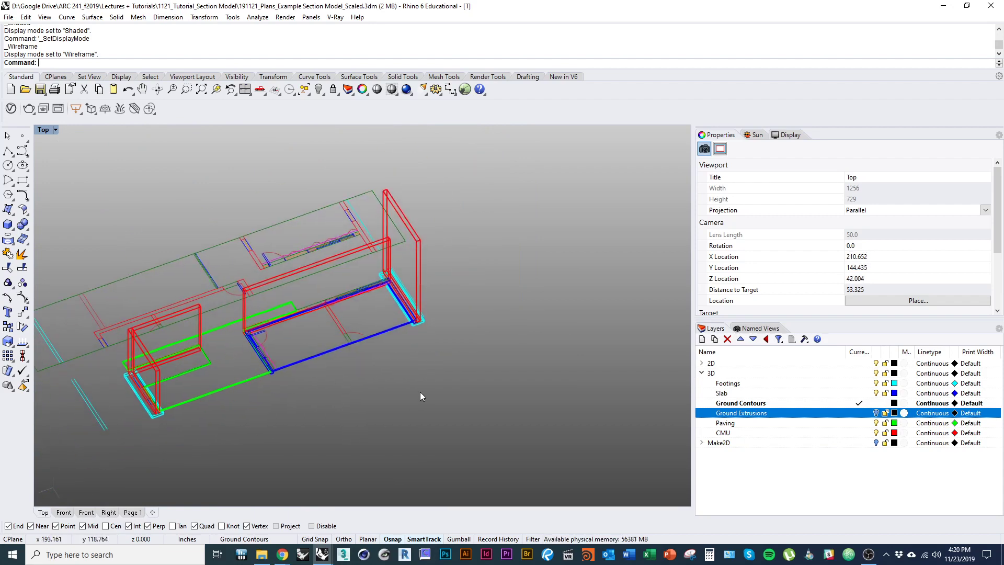
scroll(372, 372, "up", 3)
right_click_drag(396, 354, 437, 340)
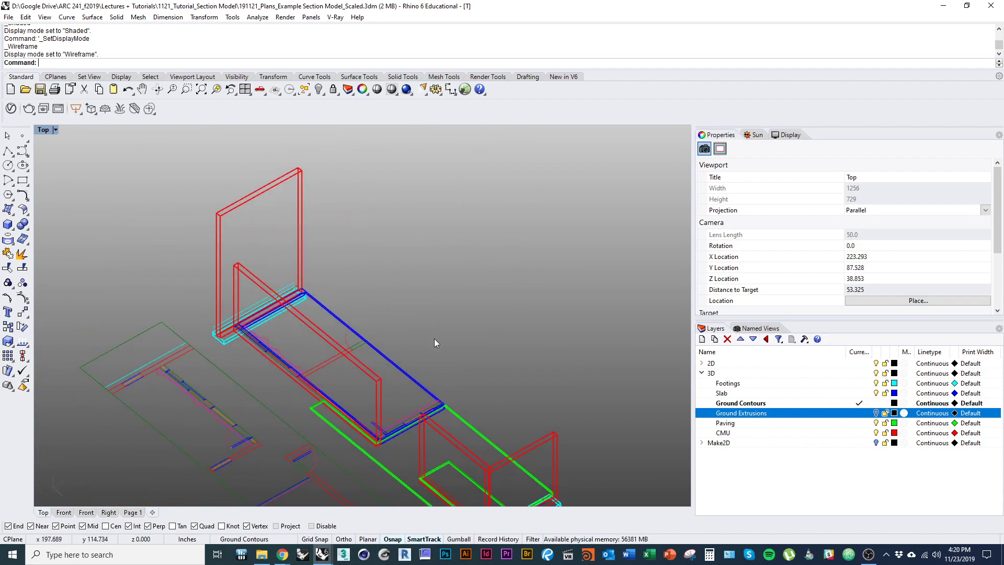
left_click(875, 363)
right_click_drag(472, 374, 459, 299)
right_click_drag(460, 300, 466, 322, "ctrl")
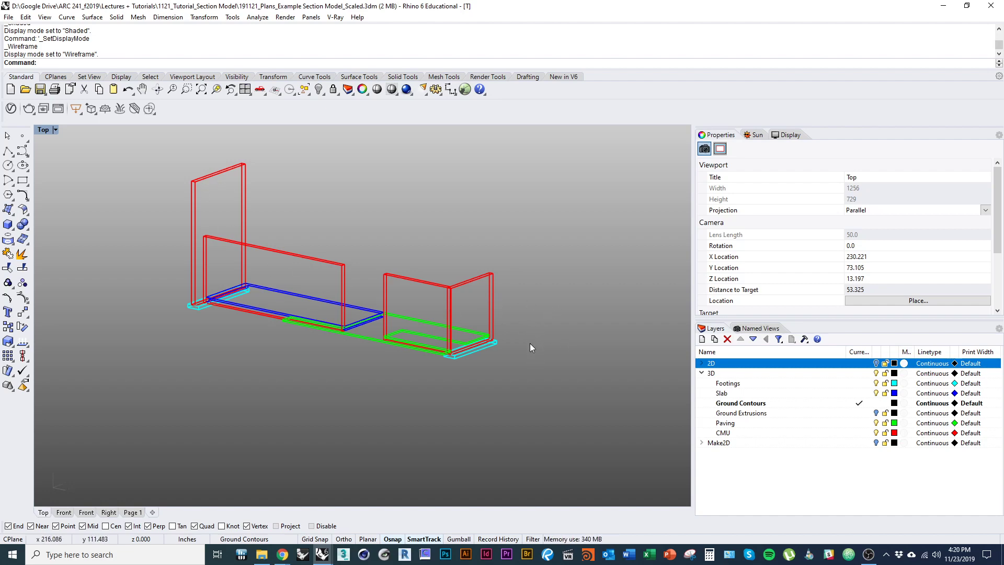
Step: Create a sublayer named CMU Scored Lines under the 3D layer and make it the current layer
left_click(731, 374)
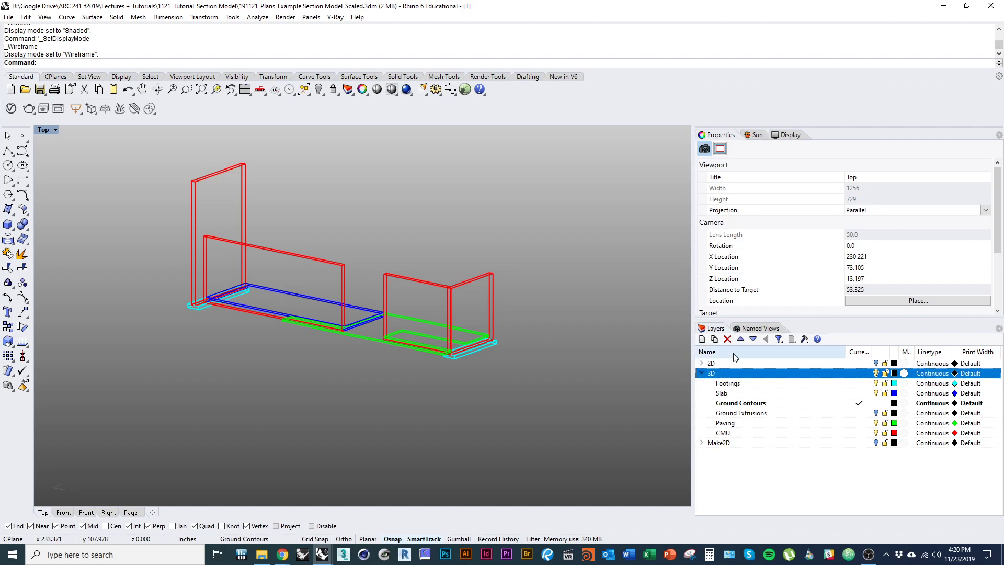
left_click(716, 339)
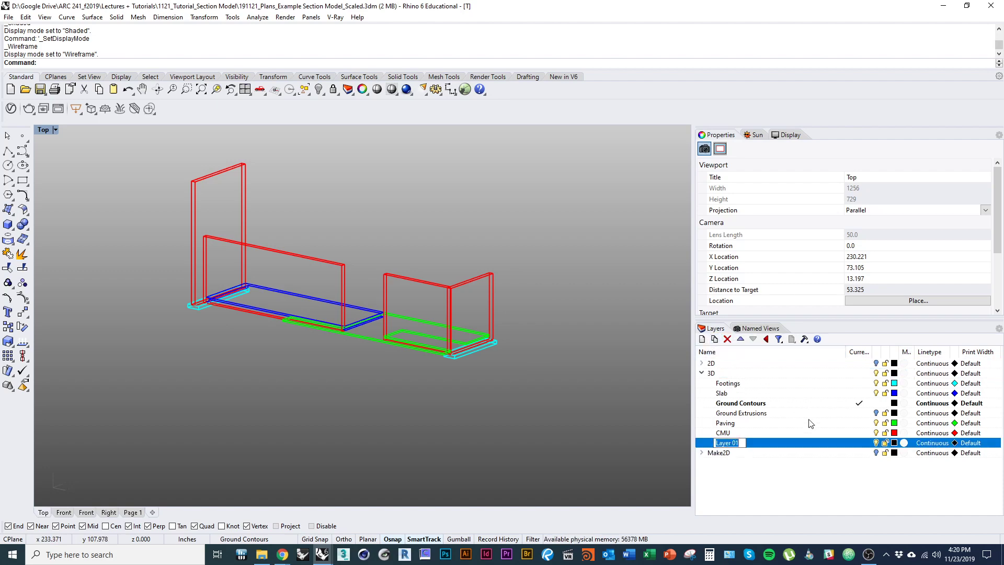
type("CMU")
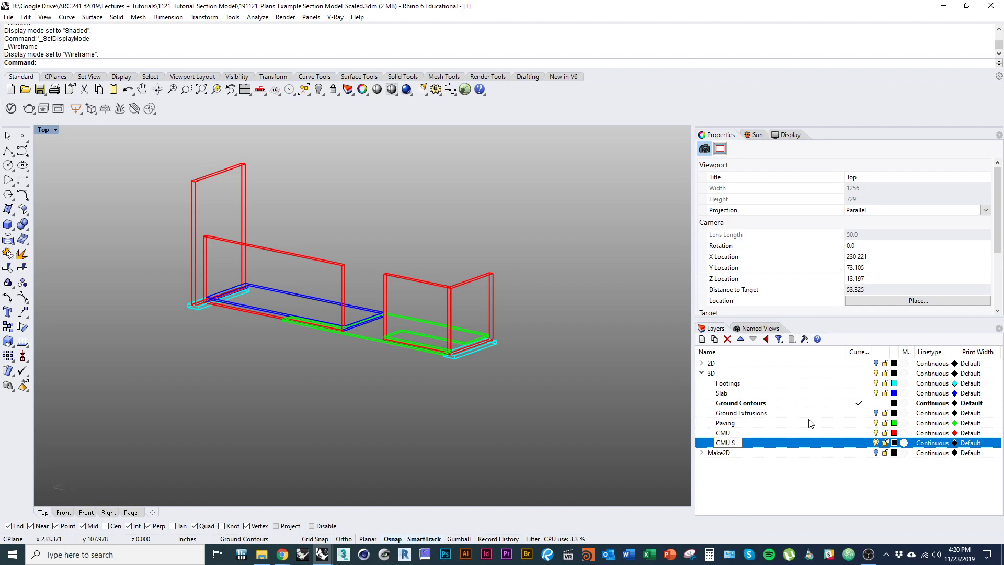
type(" Scored Lines")
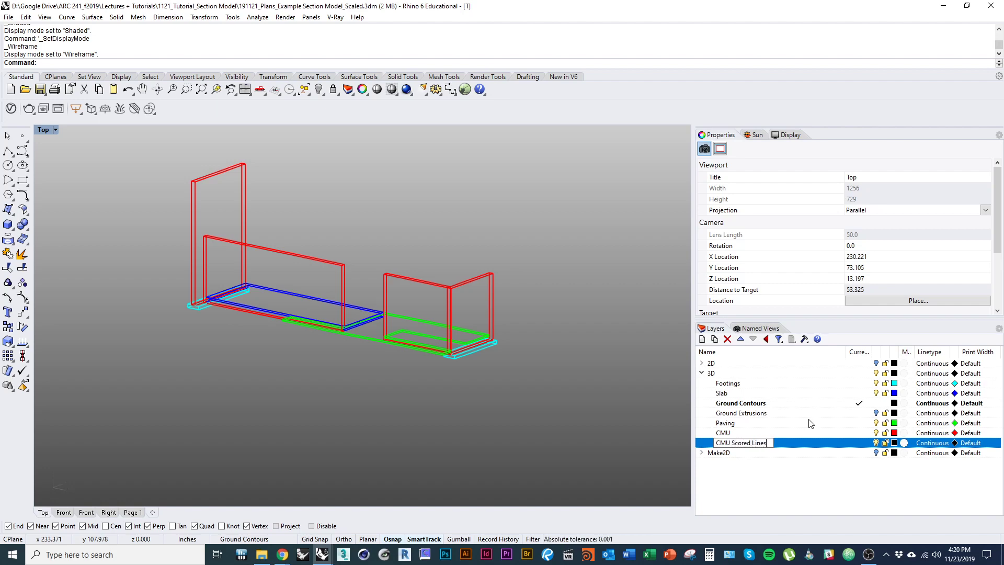
left_click(859, 443)
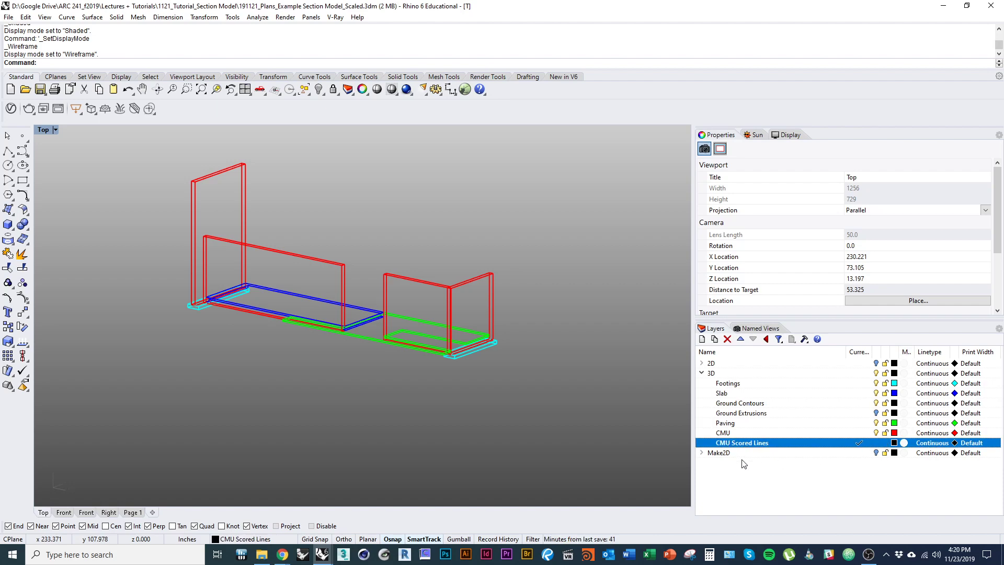
Step: Turn the Ground Extrusions layer back on, keep the 2D layer hidden, and switch the viewport to shaded display
right_click_drag(551, 410, 544, 451)
scroll(372, 390, "up", 4)
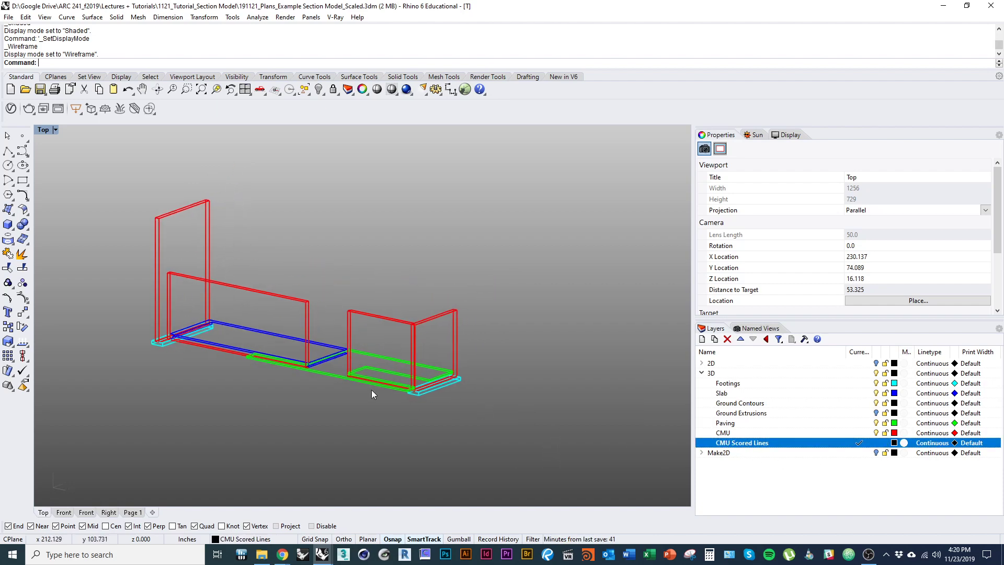
right_click_drag(427, 399, 433, 419)
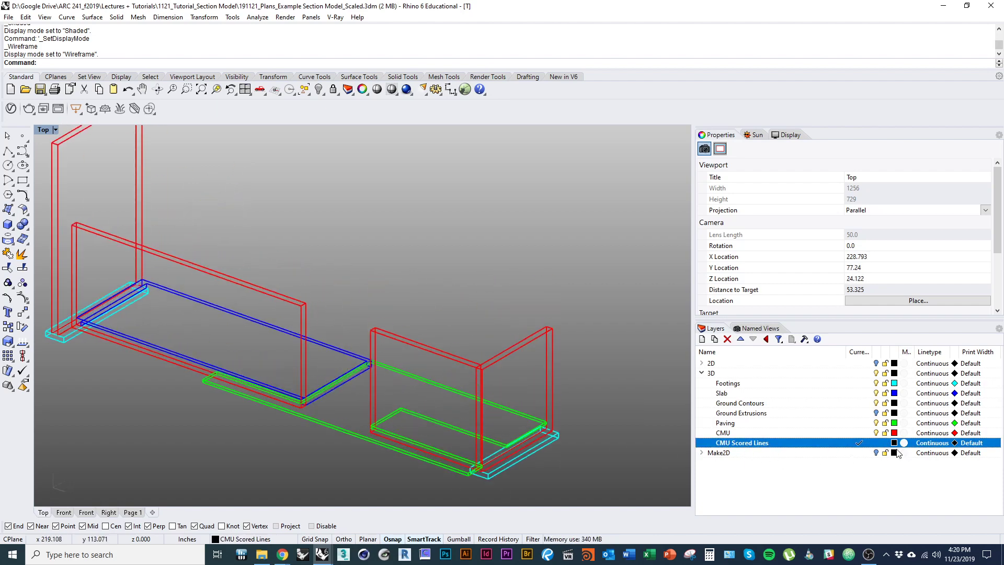
left_click(875, 363)
left_click(876, 363)
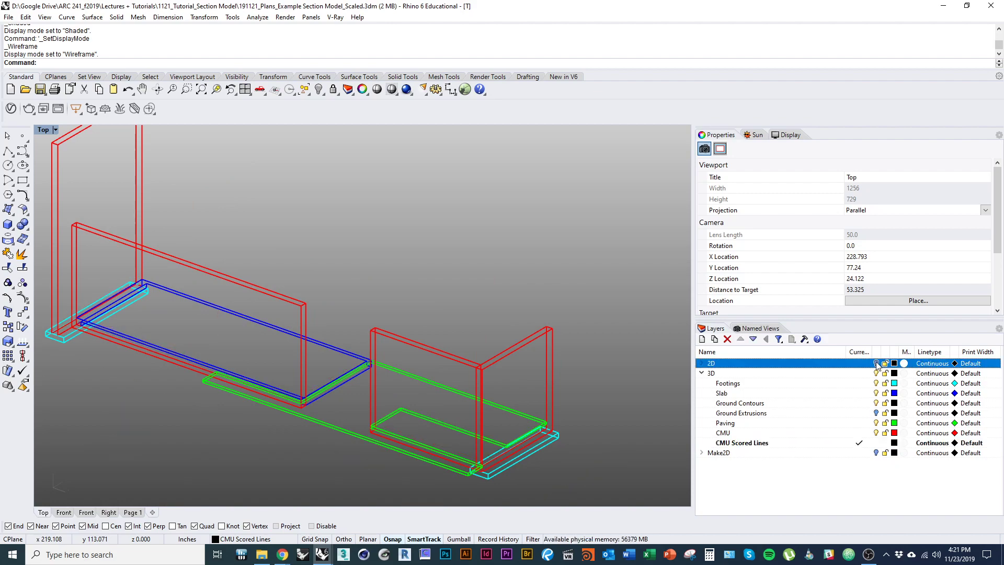
left_click(876, 413)
scroll(551, 430, "down", 3)
right_click_drag(552, 430, 533, 364, "shift")
key("ctrl+alt+s")
Step: Measure the paving's thickness with the Distance command at its outer corner near the end CMU wall
scroll(486, 400, "up", 14)
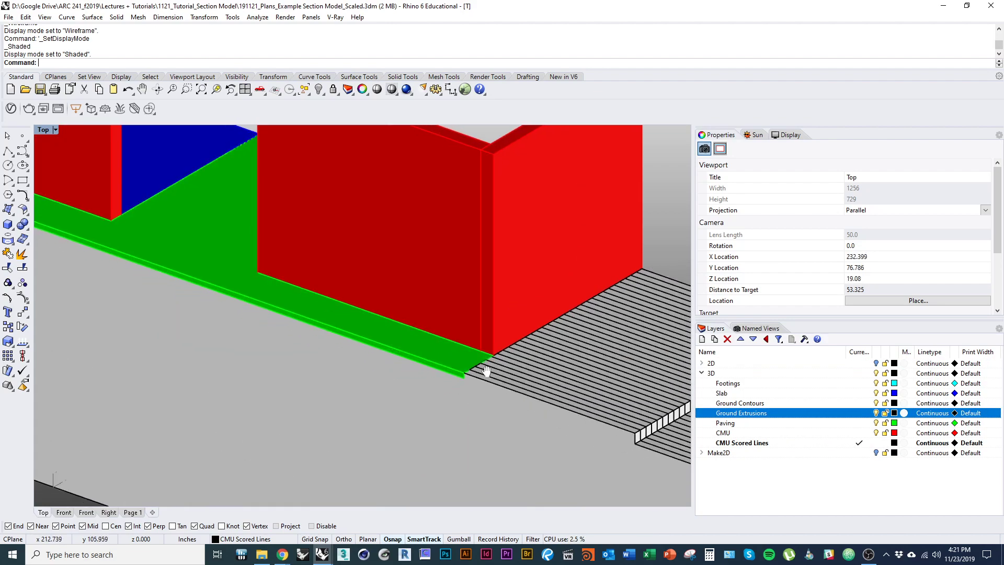
type("Dis")
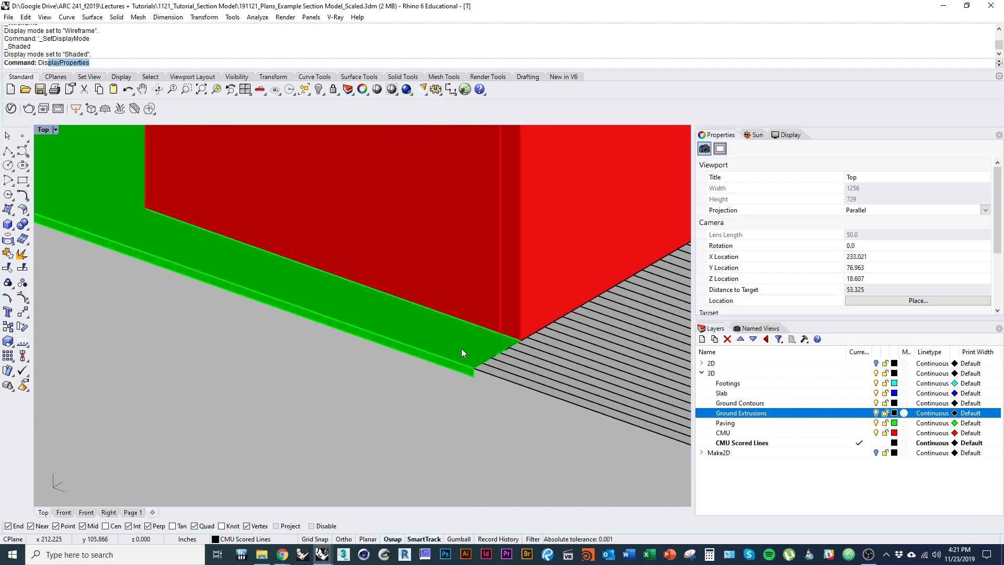
type("tance")
key("Return")
scroll(450, 371, "up", 4)
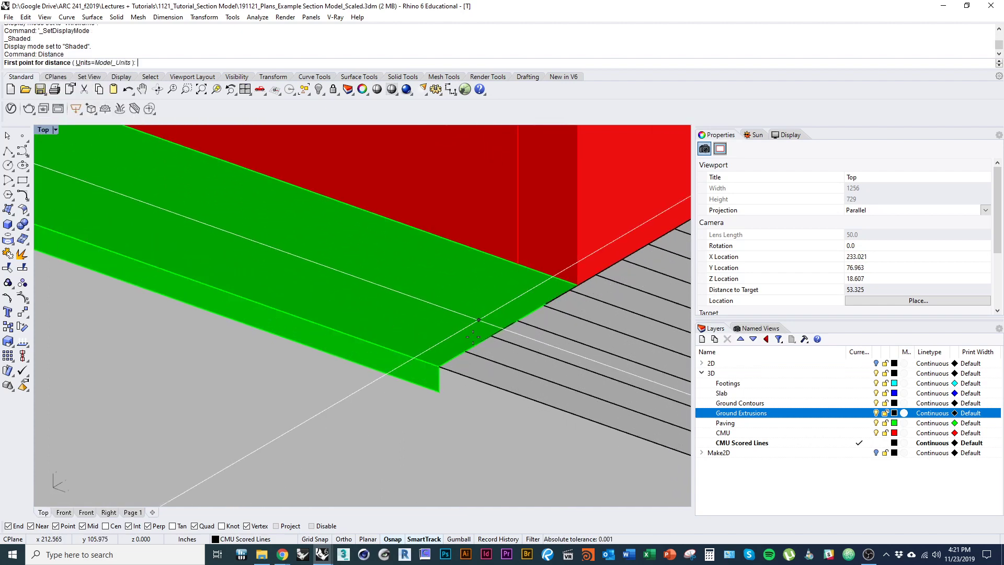
left_click(440, 391)
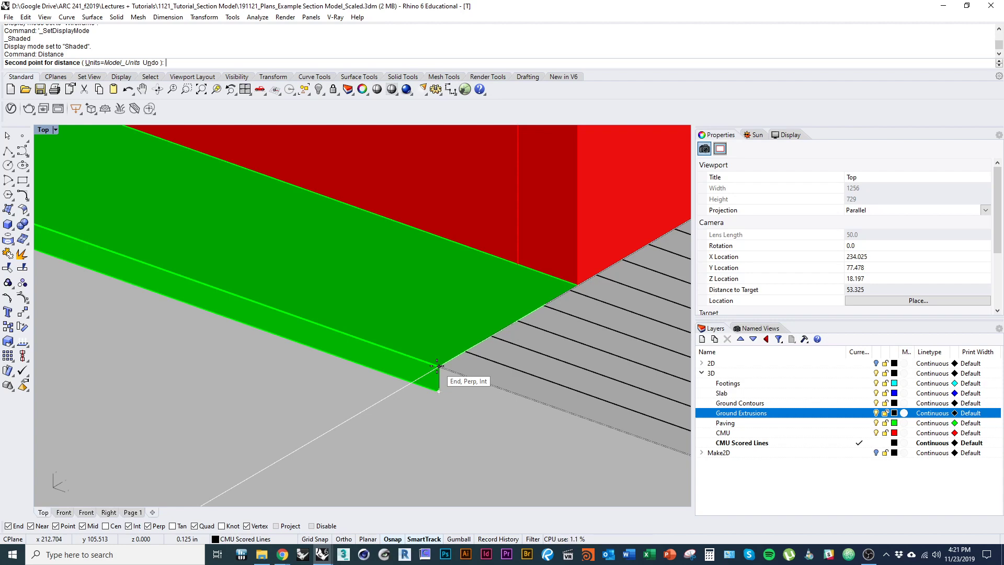
left_click(438, 365)
scroll(423, 431, "down", 4)
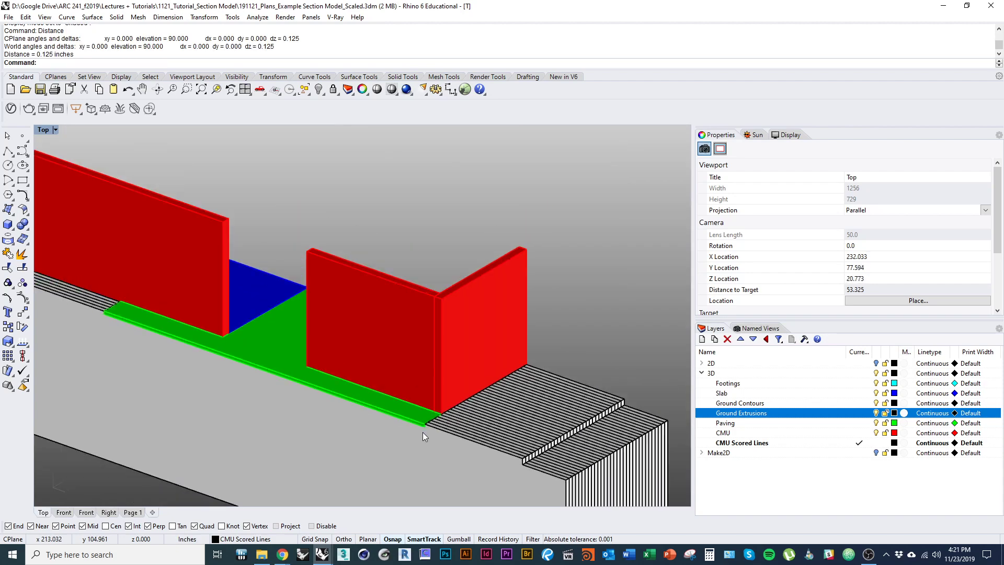
Step: Select the end CMU wall beside the paving and measure its thickness with Distance along the top edge
right_click_drag(440, 405, 459, 455)
scroll(379, 398, "down", 1)
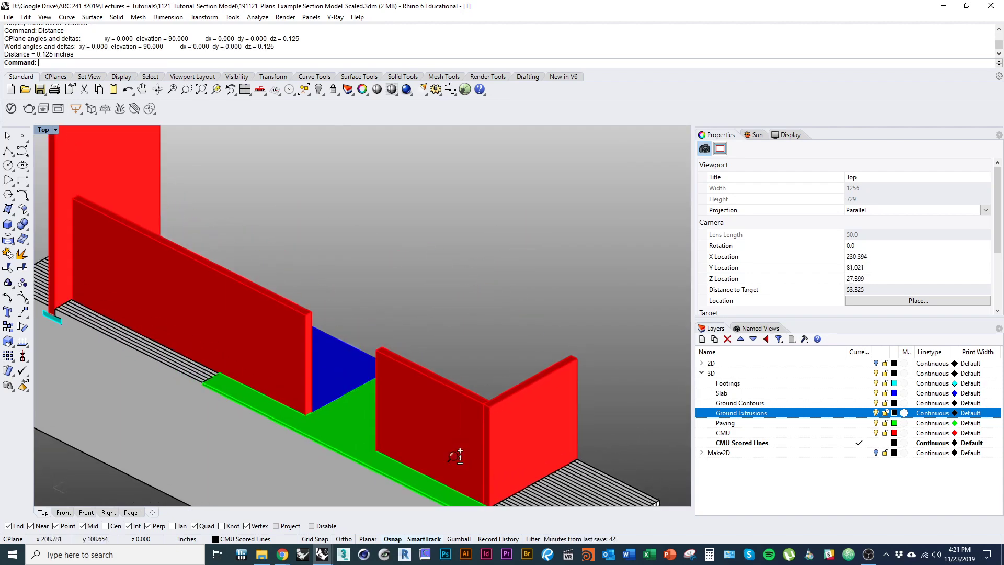
right_click_drag(310, 371, 375, 434, "shift")
scroll(365, 312, "down", 2)
right_click_drag(365, 312, 281, 247, "shift")
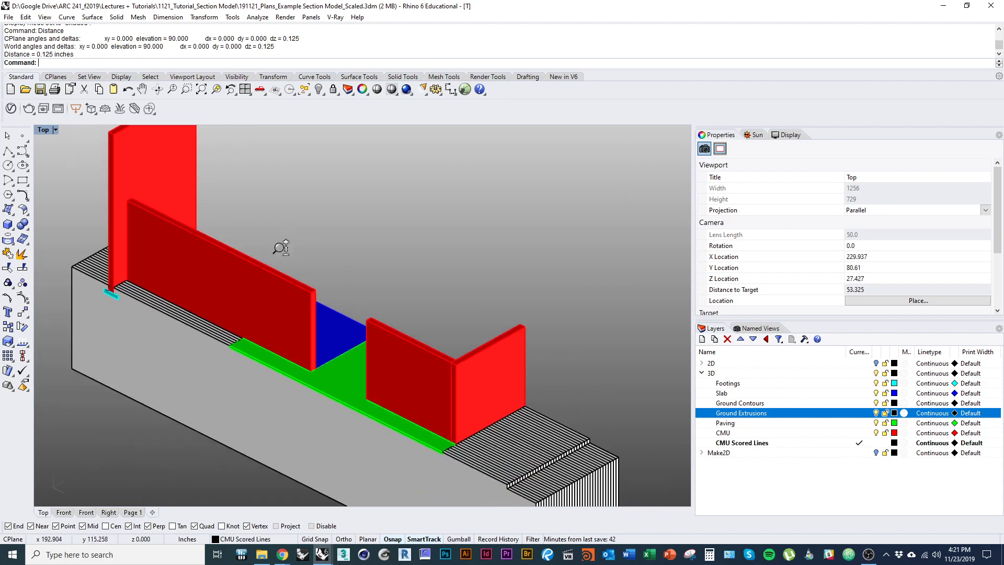
scroll(282, 251, "down", 2)
scroll(429, 347, "up", 4)
left_click(444, 345)
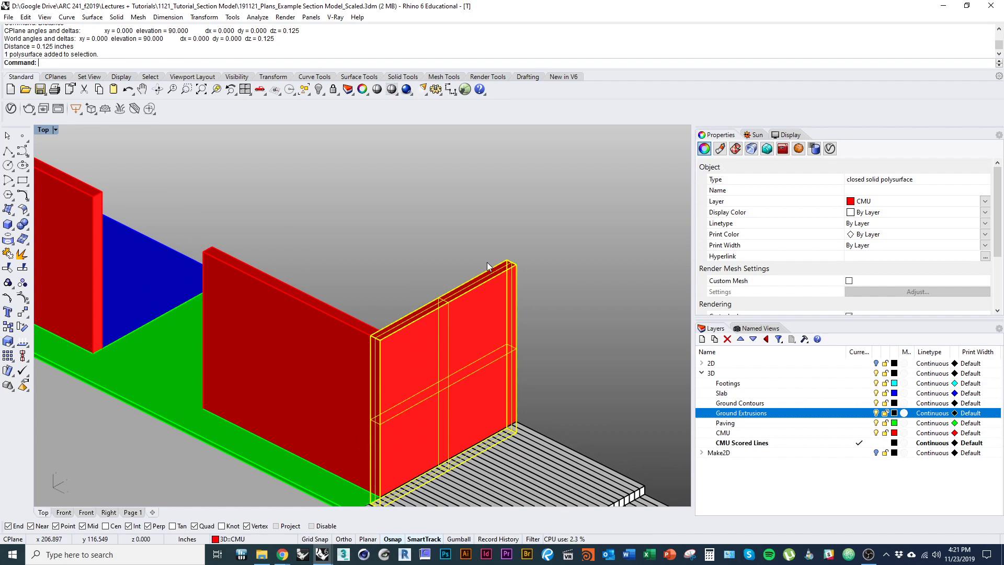
type("Distance")
key("Return")
left_click(506, 259)
left_click(506, 259)
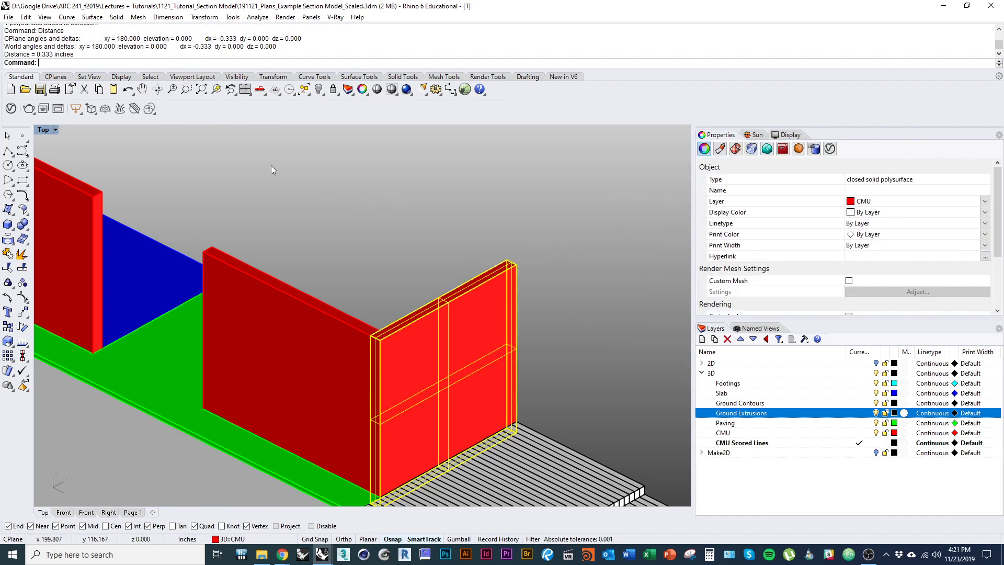
Step: Zoom to the selected end CMU wall and view it edge-on in wireframe display
right_click_drag(402, 247, 346, 268, "shift")
scroll(334, 205, "down", 2)
left_click(392, 329)
right_click_drag(392, 329, 366, 266, "shift")
left_click(377, 310)
type("zsa")
key("Return")
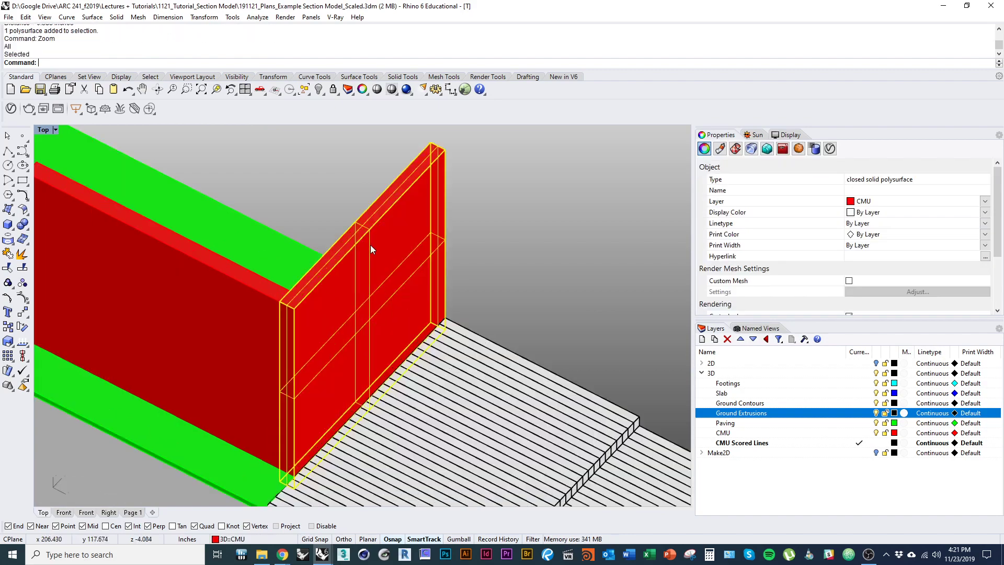
scroll(328, 246, "down", 3)
left_click(328, 252)
right_click_drag(318, 201, 298, 417, "shift")
left_click(356, 334)
key("ctrl+alt+w")
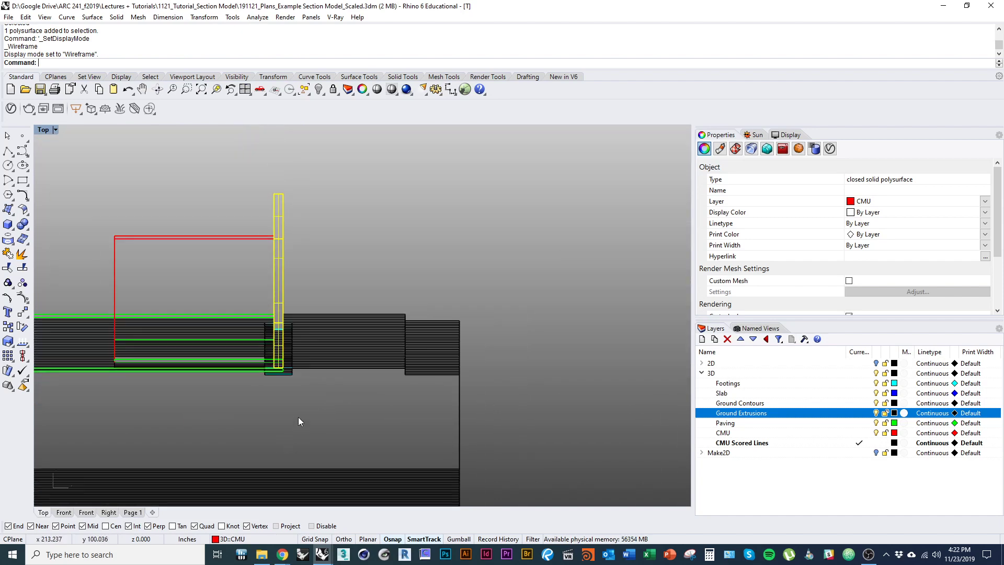
Step: Deselect the end CMU wall and measure across its top between the two corners in the edge-on view
left_click(281, 441)
right_click_drag(294, 331, 296, 308)
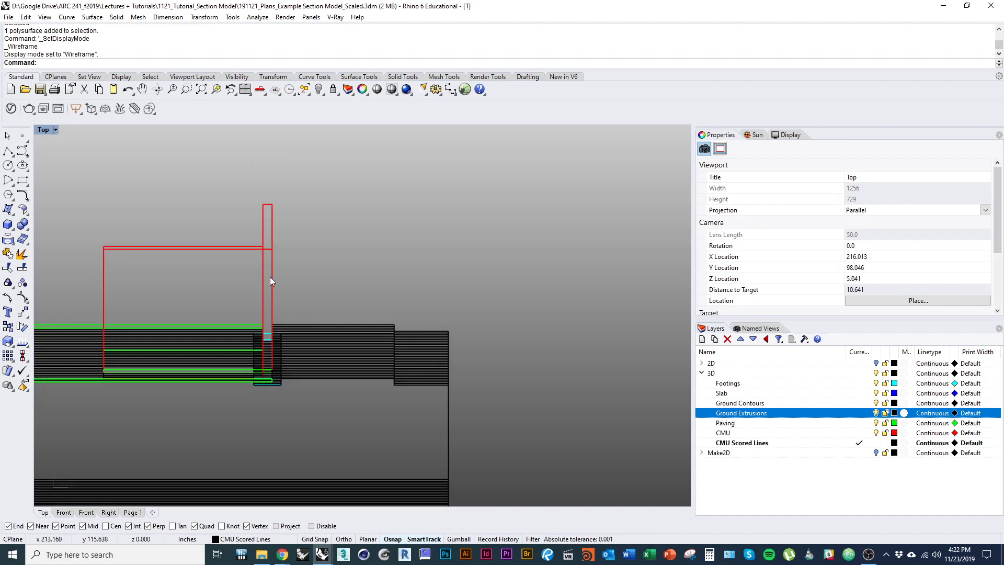
type("Distance")
key("Return")
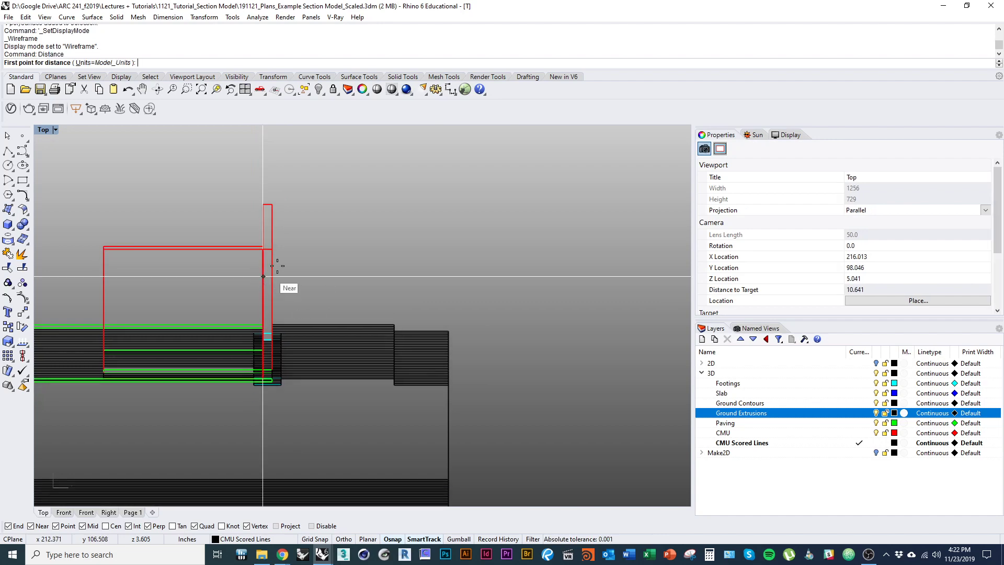
left_click(263, 204)
left_click(272, 205)
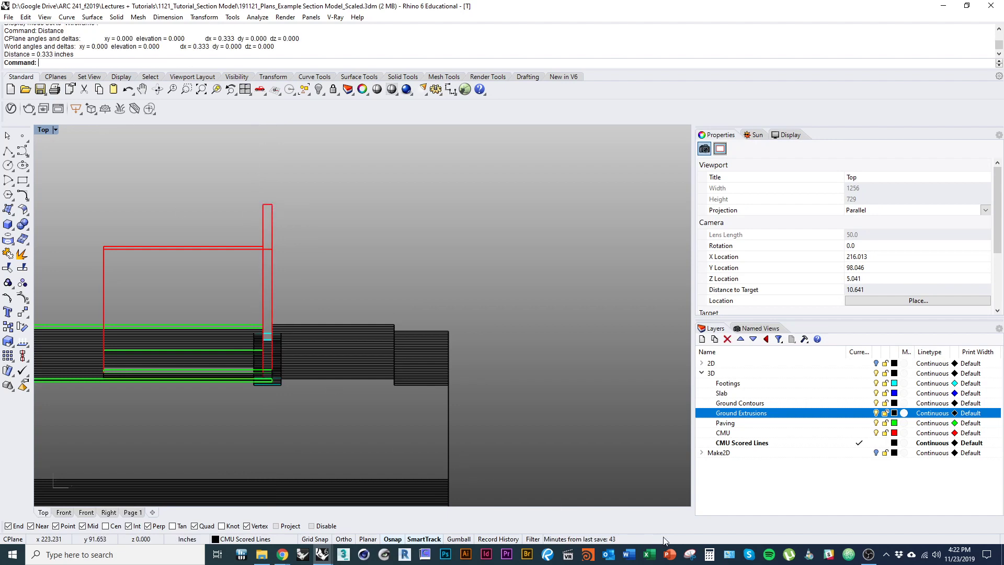
Step: Switch to Calculator, work out 3/8 as a decimal and subtract 0.33 from it
left_click(709, 554)
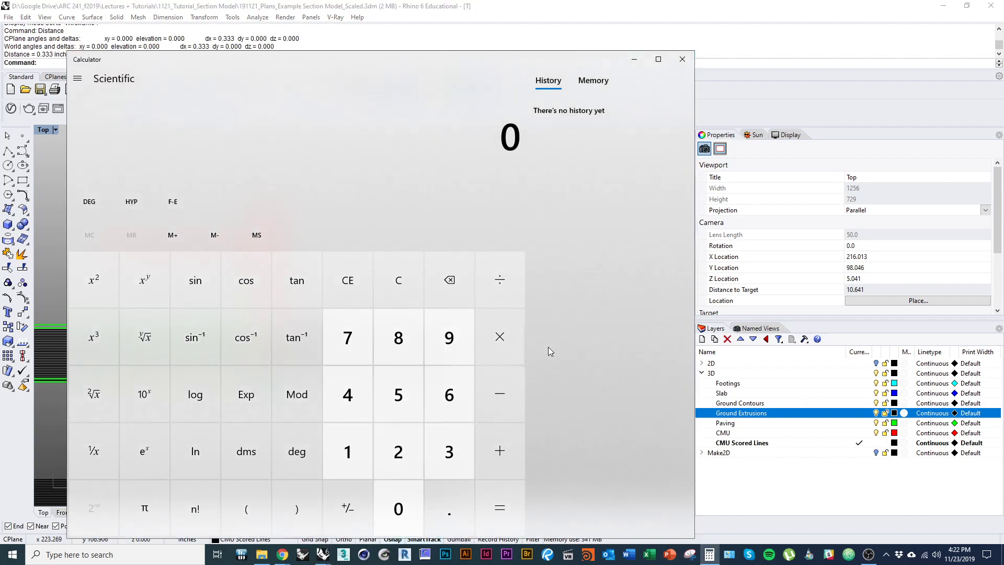
type("3/8")
key("Return")
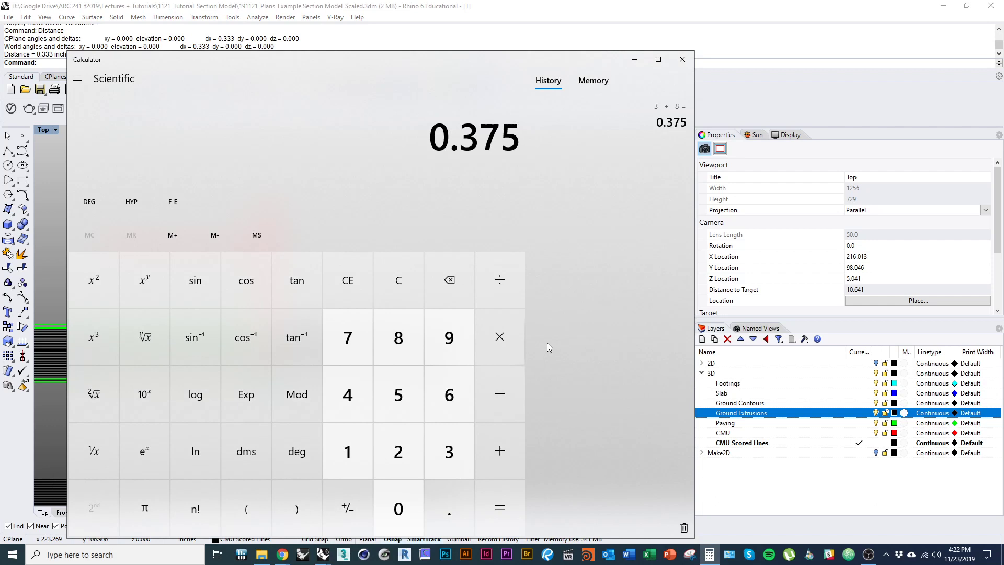
type("-0.33")
key("Return")
key("Escape")
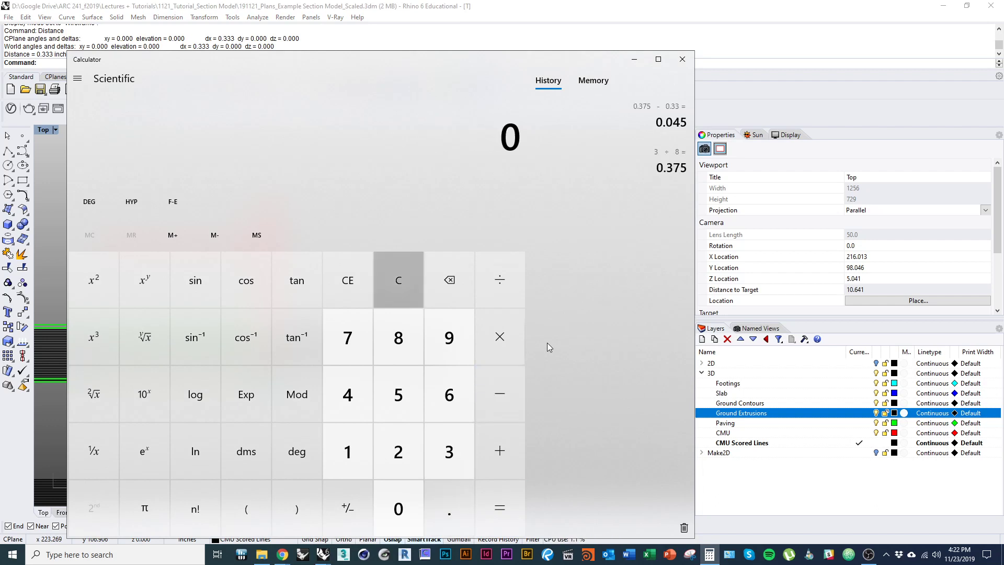
Step: Calculate 0.375 minus 0.333, divide the result by 2, copy the answer, and switch back to Rhino
type("0.375 - 0.333")
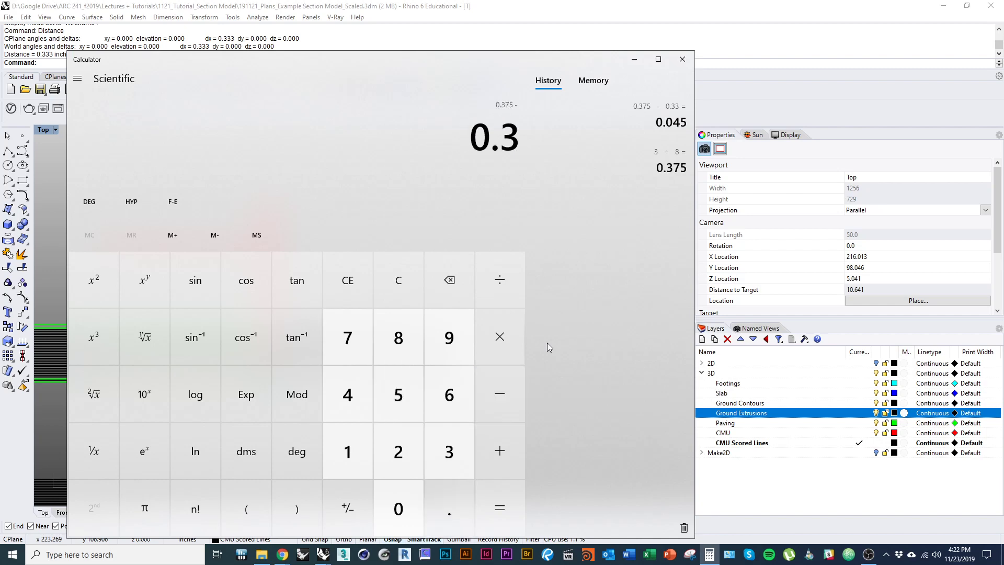
key("Return")
type("/2")
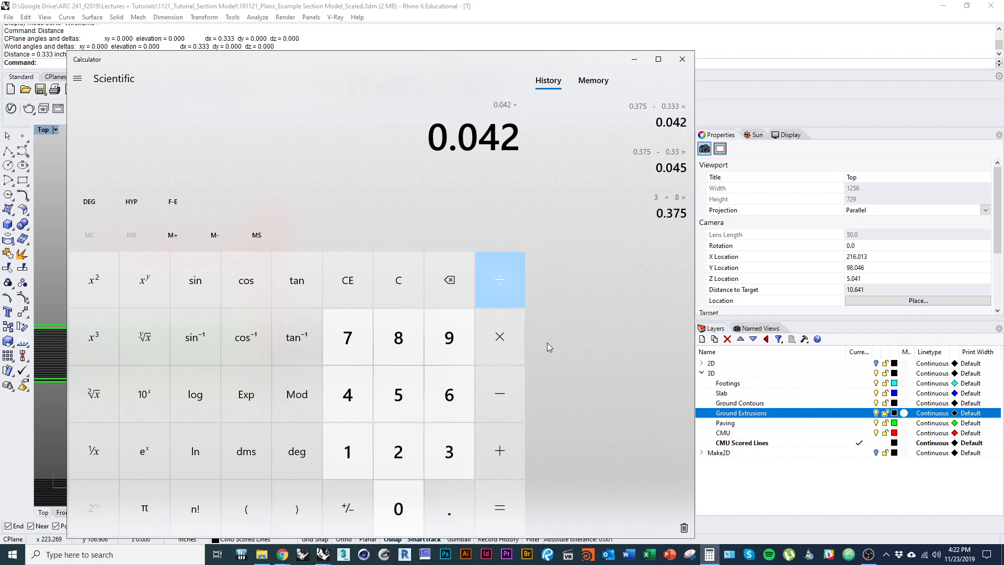
key("Return")
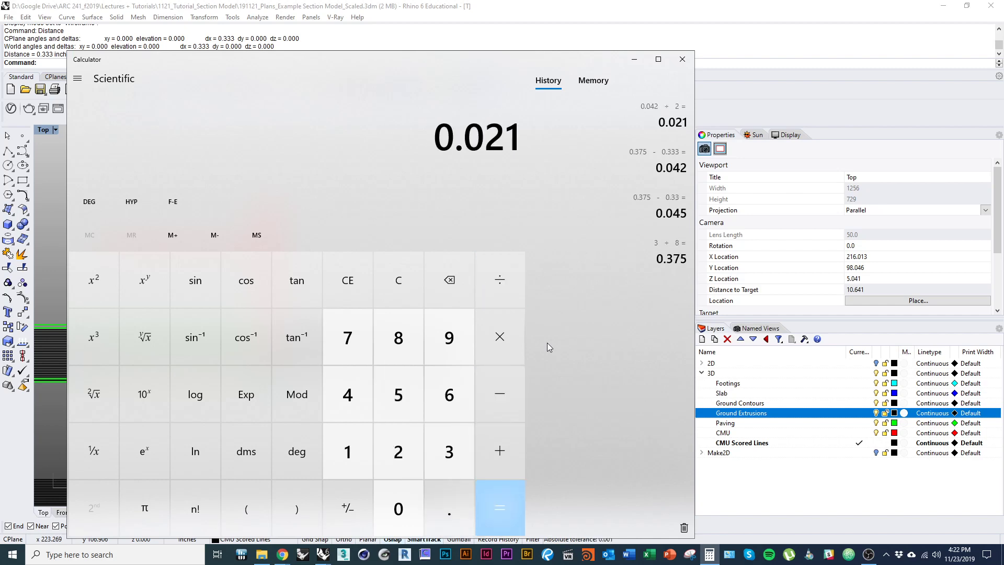
left_click(468, 6)
key("alt+Tab")
key("ctrl+c")
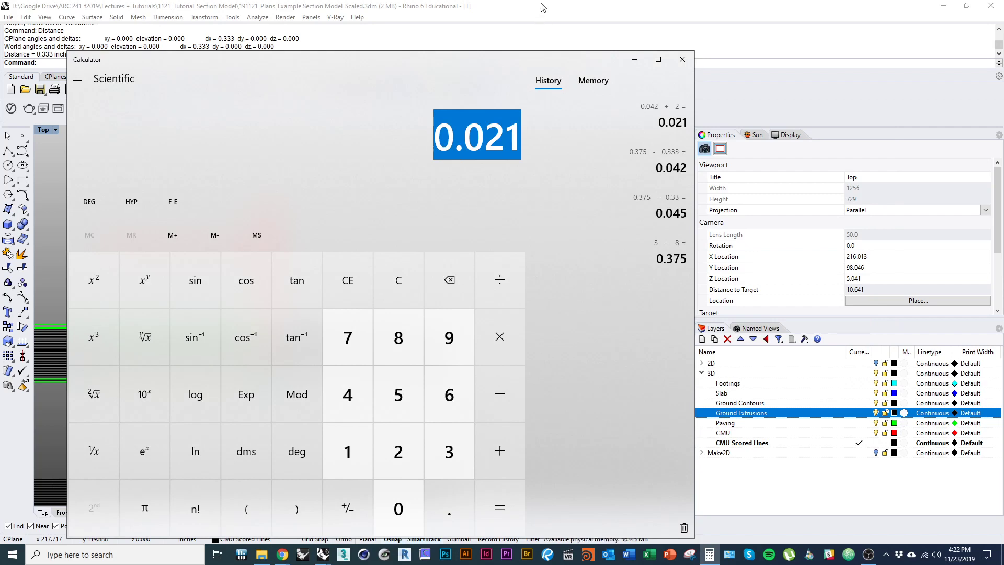
key("alt+Tab")
Step: Window-select the outer side of the end CMU wall together with the adjoining footing, paving and ground ends
mouse_move(301, 267)
right_mouse_down()
mouse_move(332, 247)
mouse_move(346, 276)
right_mouse_up()
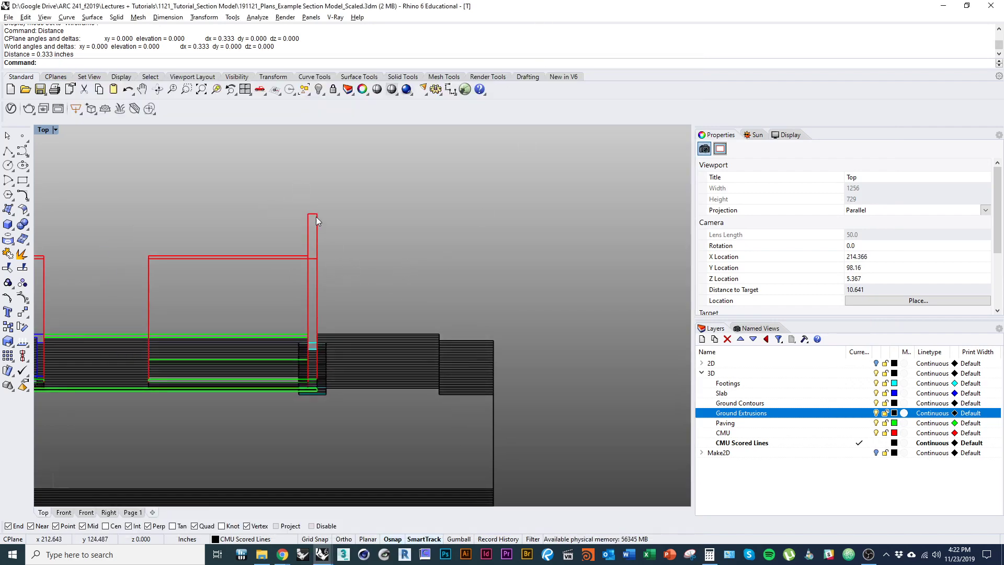
left_click_drag(313, 198, 325, 172)
key("alt+Tab")
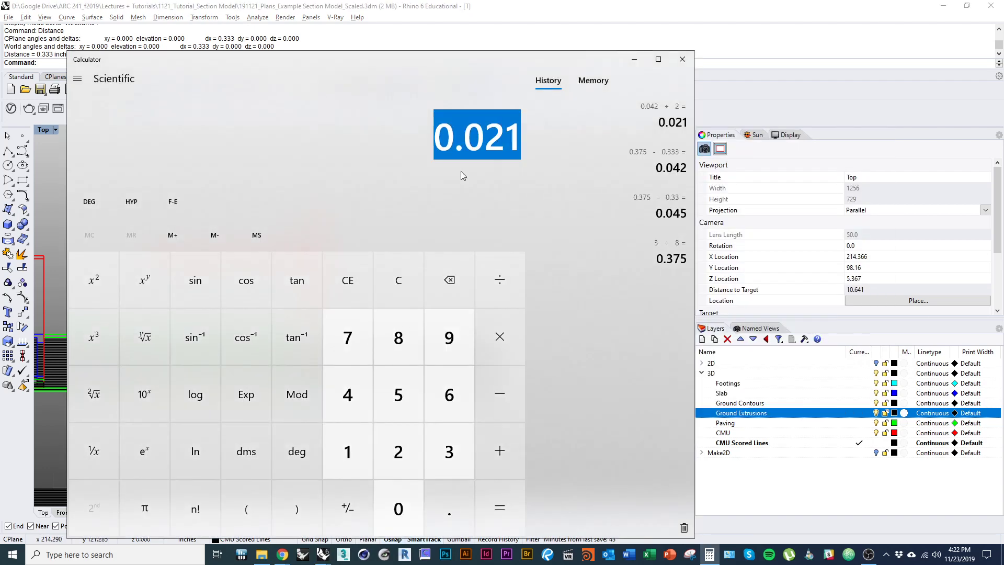
key("alt+Tab")
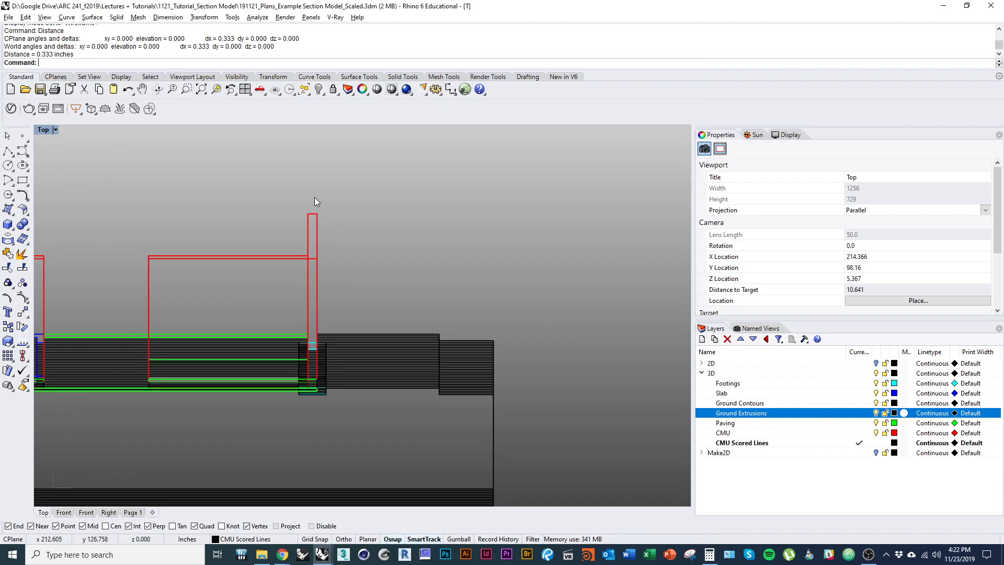
left_click_drag(314, 197, 352, 447)
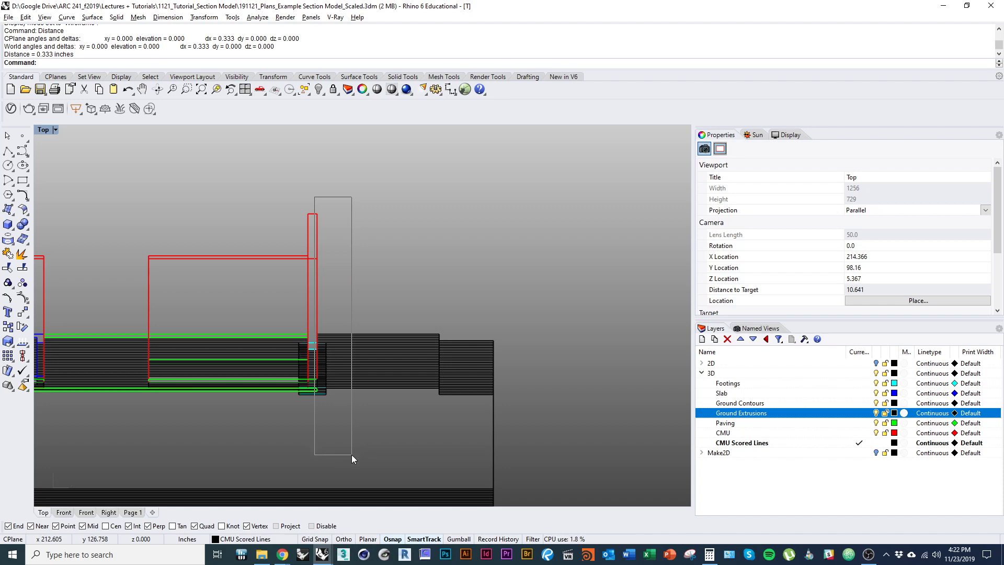
left_click_drag(351, 454, 352, 454)
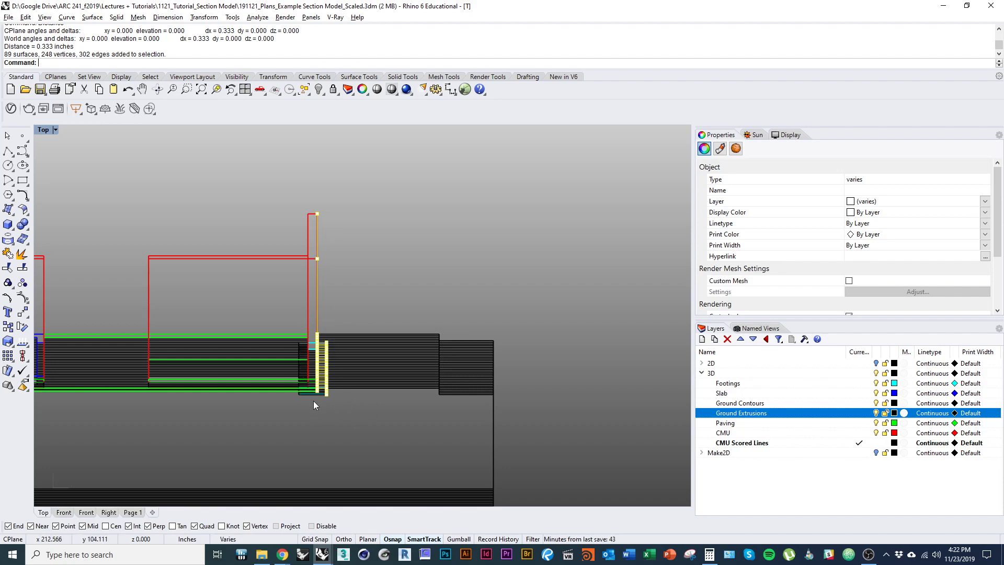
Step: Examine the selected outer wall face and the adjoining footing and ground ends in shaded display from several angles
right_click_drag(303, 383, 209, 372)
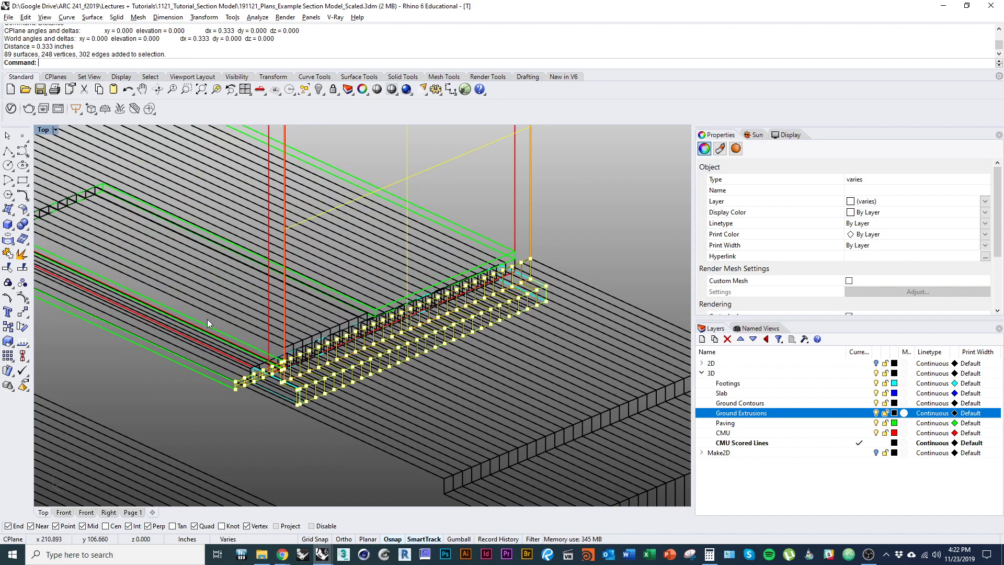
key("ctrl+alt+s")
mouse_move(224, 344)
right_mouse_down()
mouse_move(210, 342)
mouse_move(238, 332)
right_mouse_up()
scroll(238, 332, "down", 5)
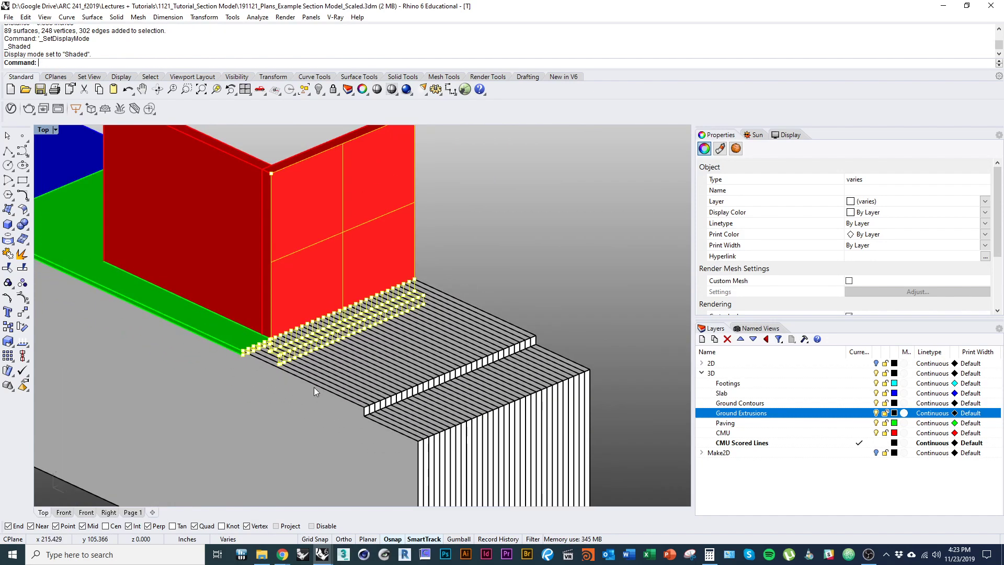
right_click_drag(314, 387, 506, 341)
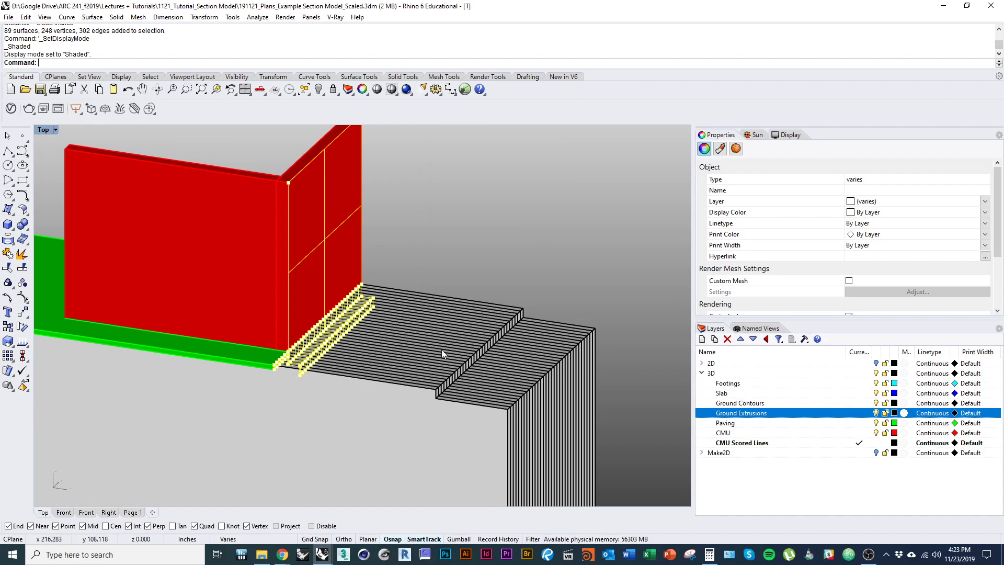
right_click_drag(340, 255, 353, 324)
right_click_drag(273, 193, 296, 281, "shift")
right_click_drag(302, 240, 294, 275, "shift")
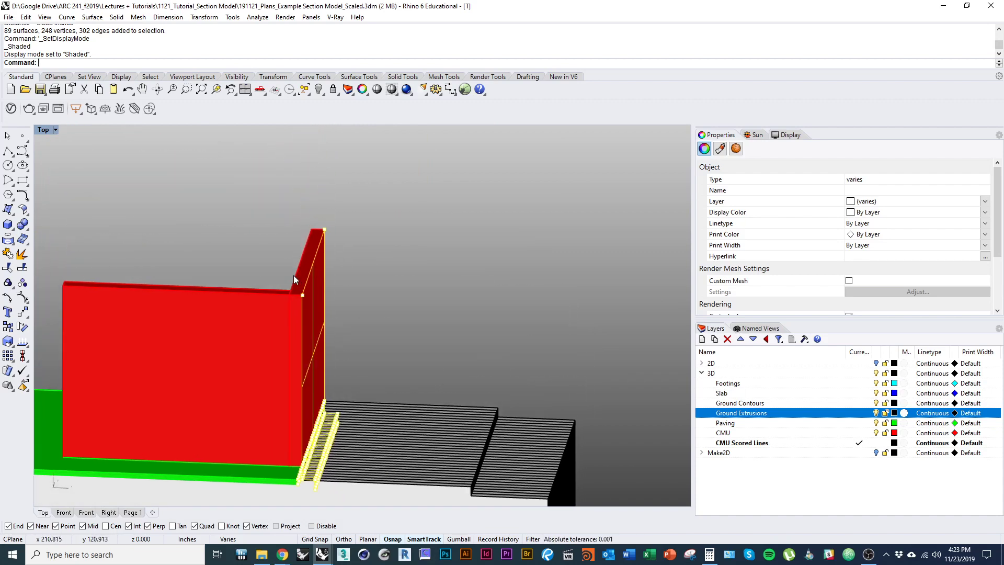
scroll(306, 242, "up", 4)
scroll(341, 262, "down", 4)
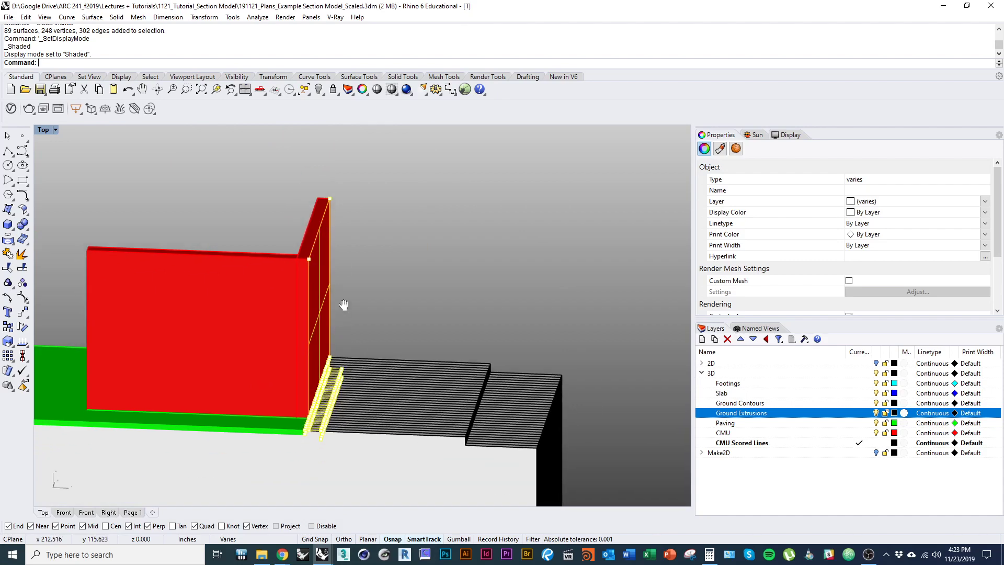
right_click_drag(332, 347, 326, 384, "shift")
Step: Try to move the selected outer wall side 0.021 inches outward from its top corner
key("Return")
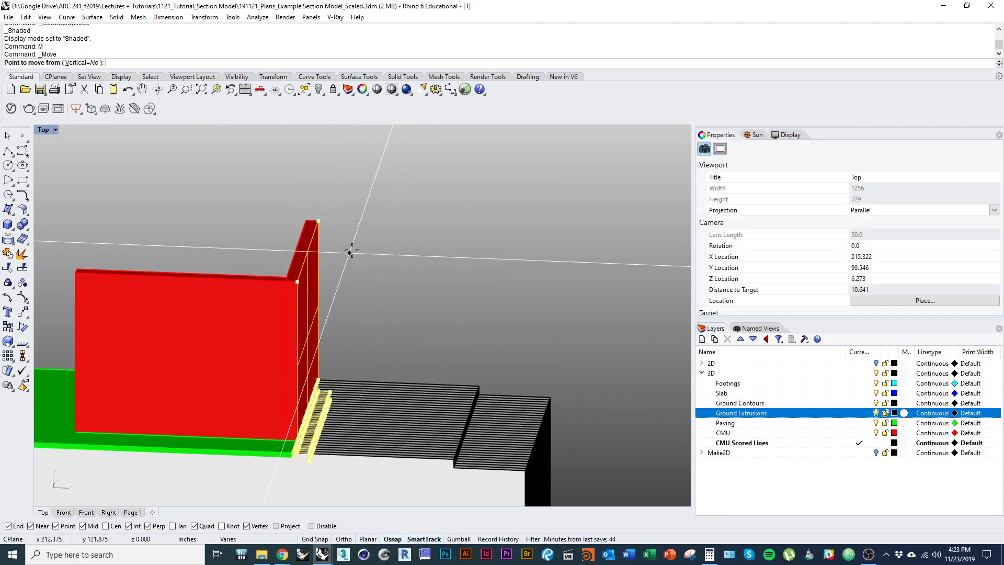
scroll(319, 224, "up", 5)
left_click(296, 232)
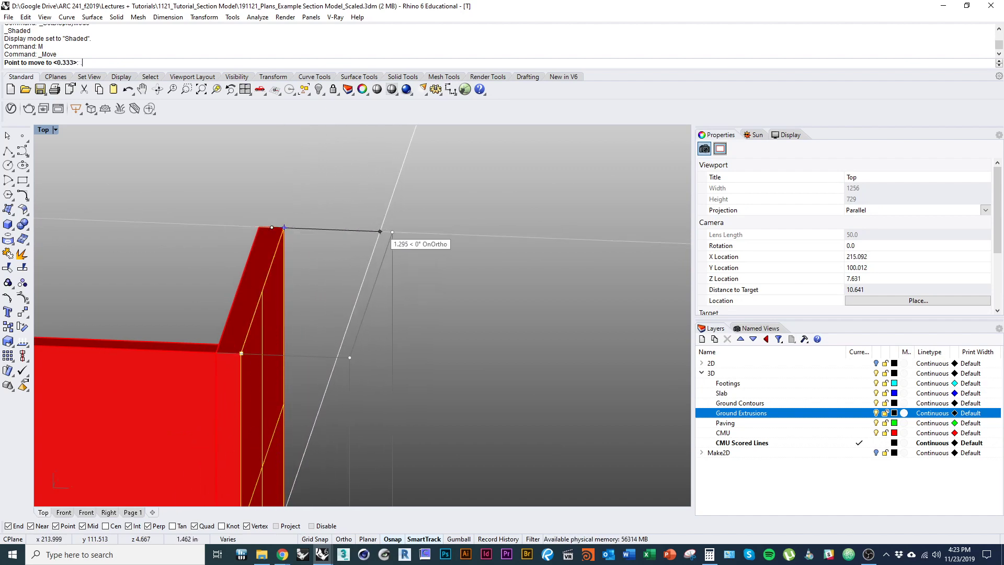
type(".021")
key("Return")
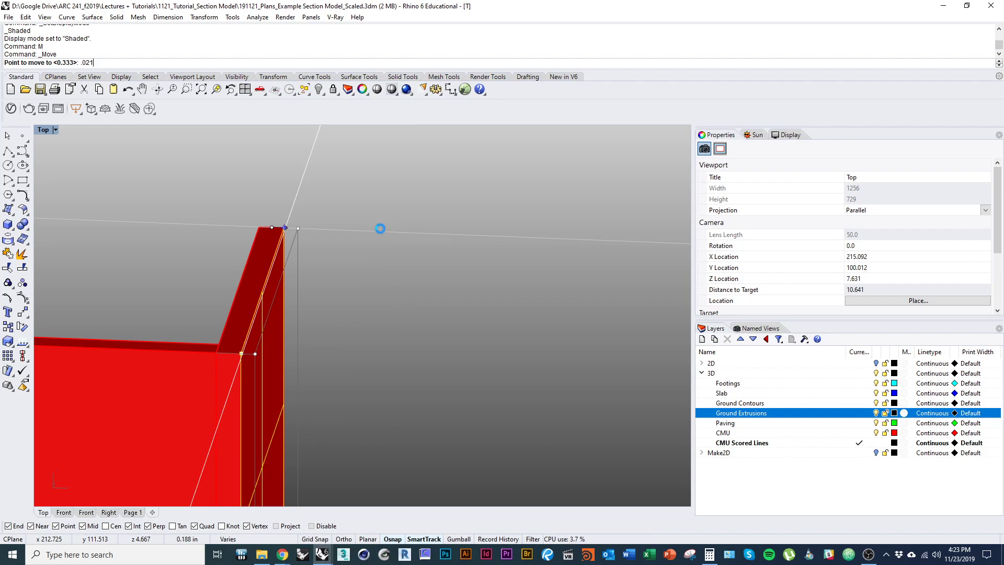
Step: Deselect the geometry and measure the end CMU wall's thickness with Distance across its top edge
scroll(381, 228, "down", 2)
right_click_drag(356, 240, 321, 362)
scroll(428, 460, "up", 2)
right_click_drag(429, 460, 354, 262)
key("Escape")
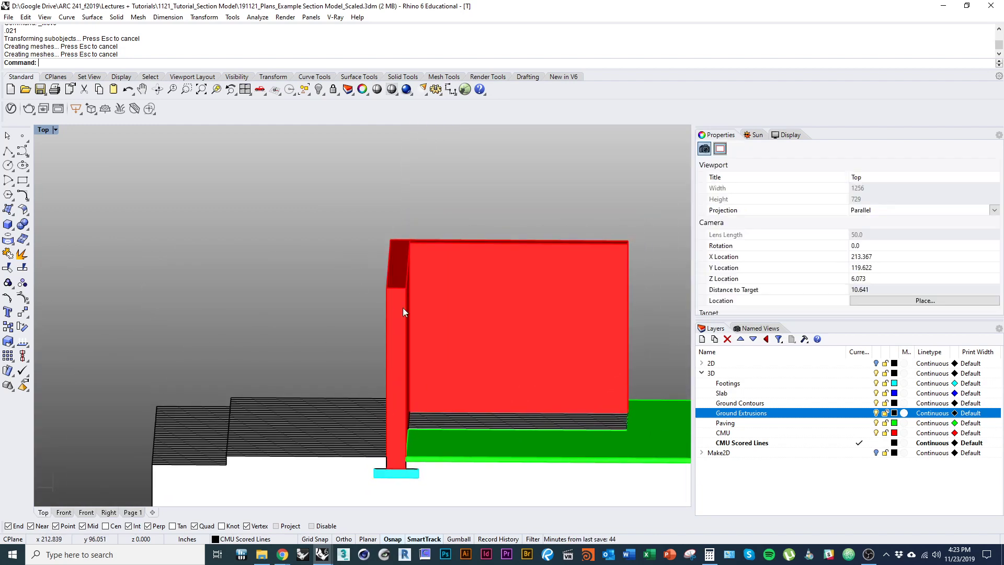
scroll(403, 266, "up", 3)
type("distance")
key("Return")
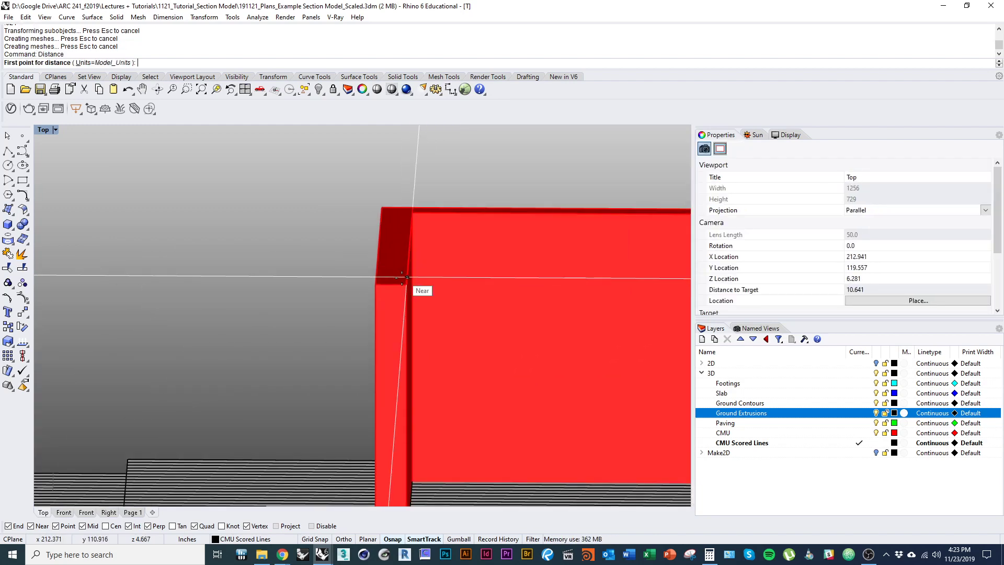
left_click(406, 285)
left_click(388, 285)
scroll(258, 287, "down", 2)
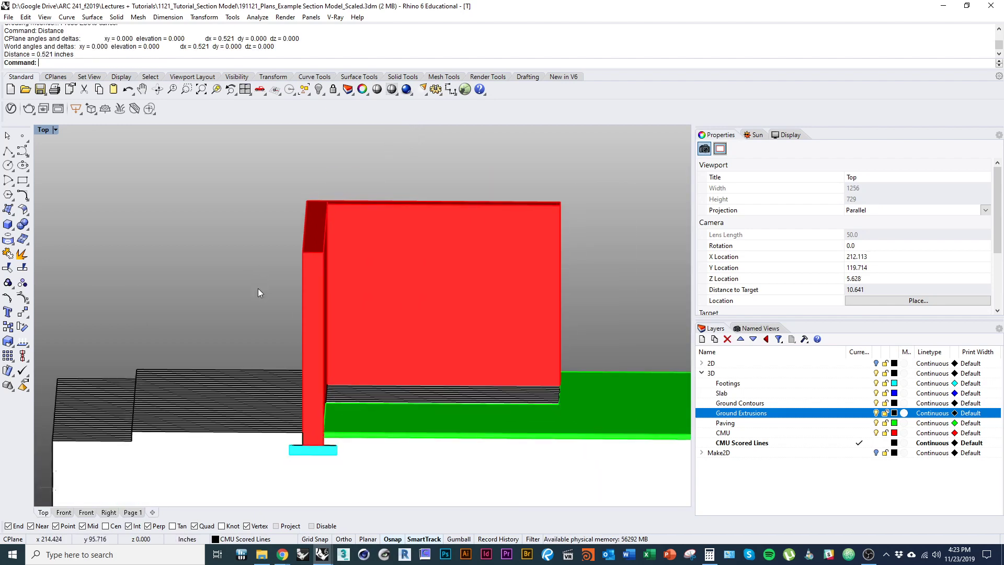
Step: Undo the outer wall side's move and restore the Top view in wireframe display
key("ctrl+z")
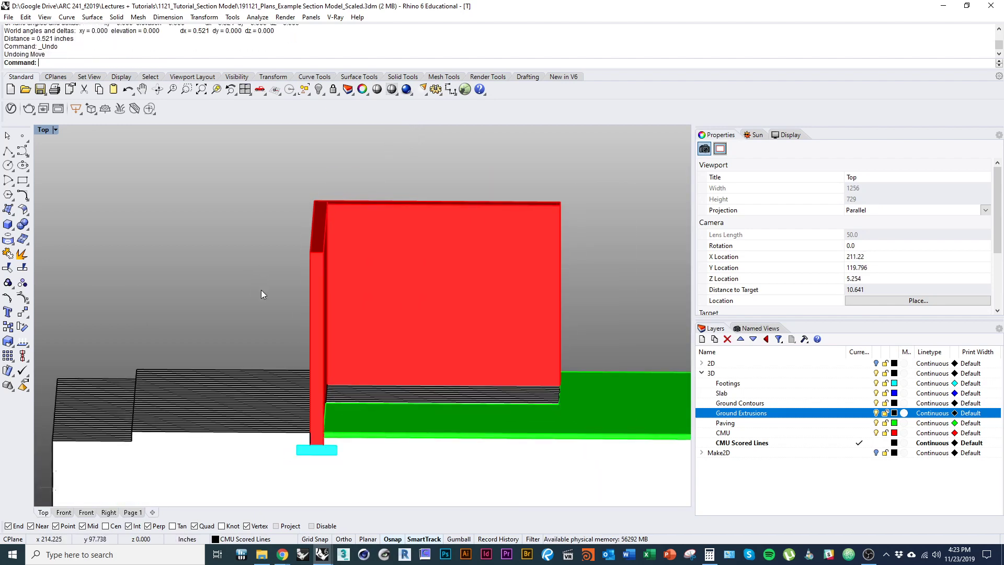
type("Top")
key("Return")
right_click_drag(424, 364, 430, 254, "ctrl+shift")
key("ctrl+alt+w")
right_click_drag(443, 327, 417, 271, "shift")
scroll(416, 261, "down", 4)
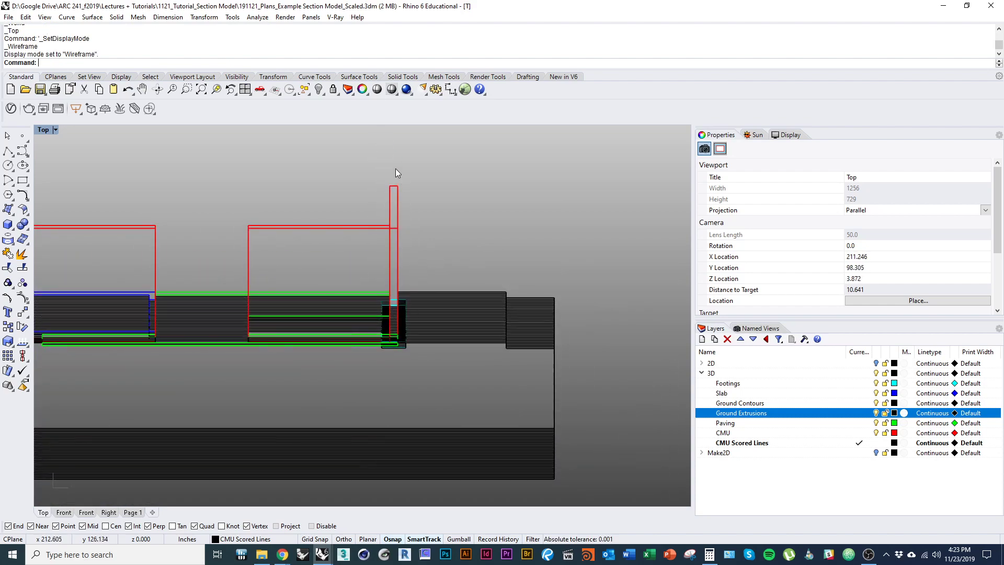
Step: Window-select the end CMU wall's outer side with the adjoining footing, paving and ground ends, and move it 0.021 inches outward
left_click_drag(394, 169, 419, 400)
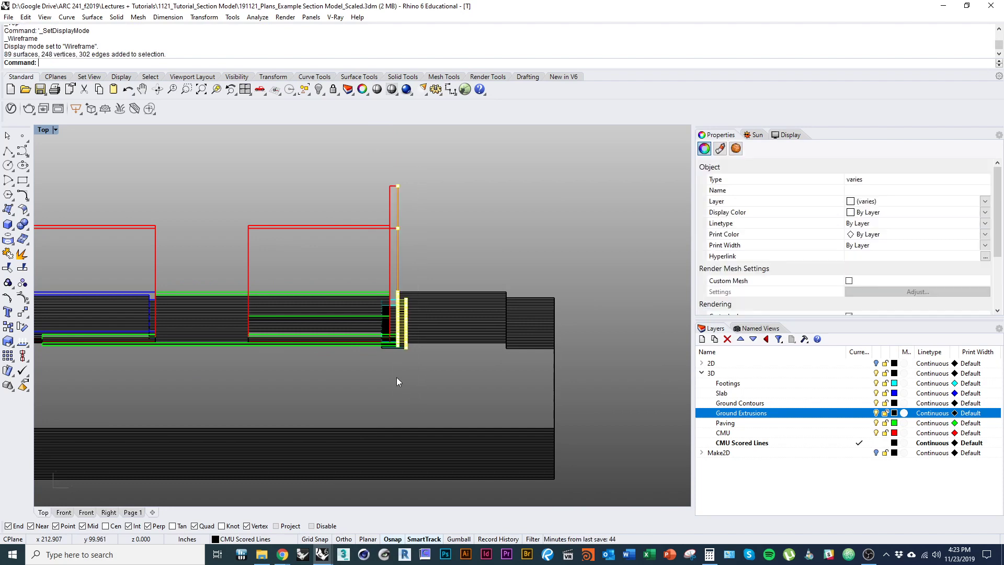
scroll(423, 334, "up", 5)
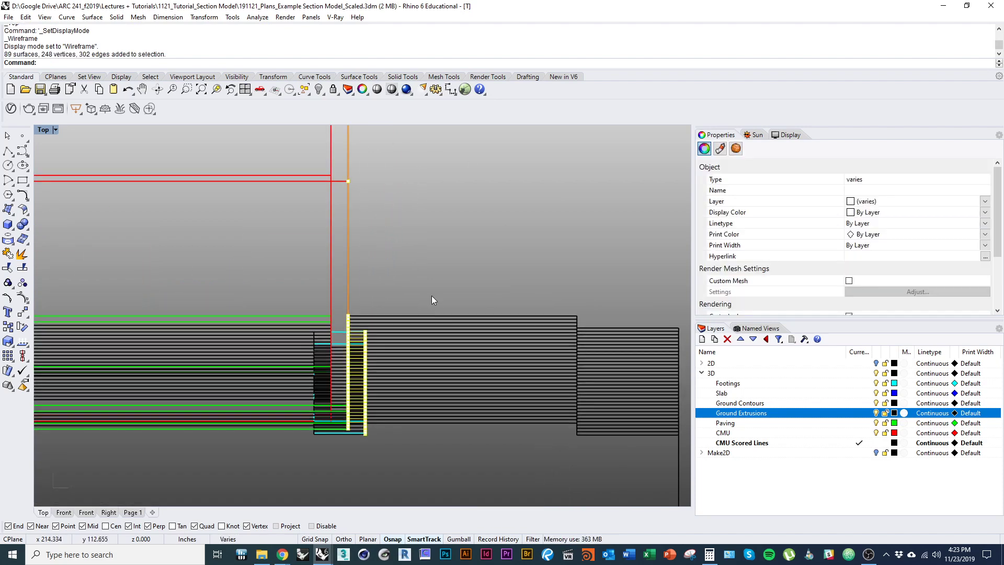
right_click_drag(435, 293, 364, 408)
type("m")
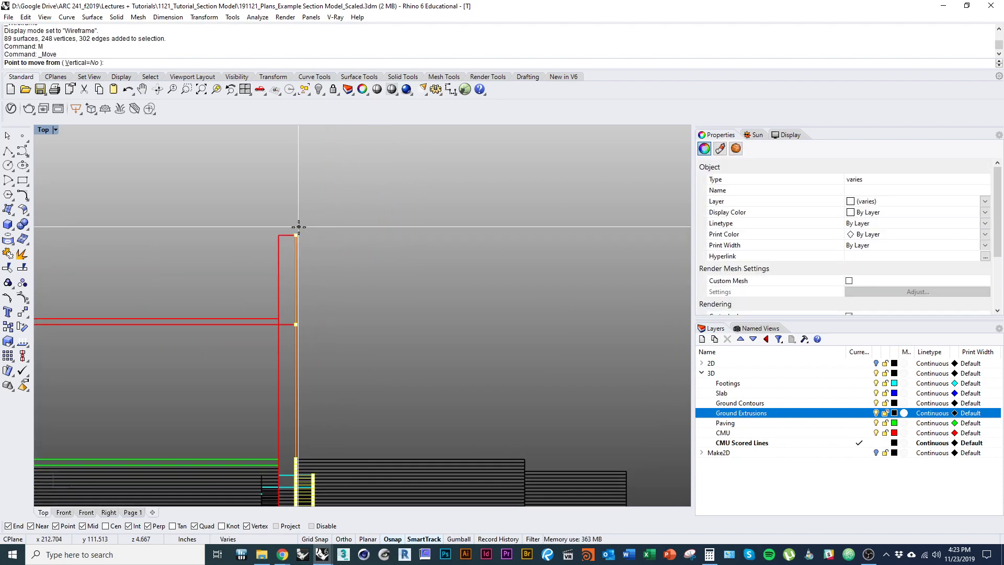
key("Return")
left_click(296, 235)
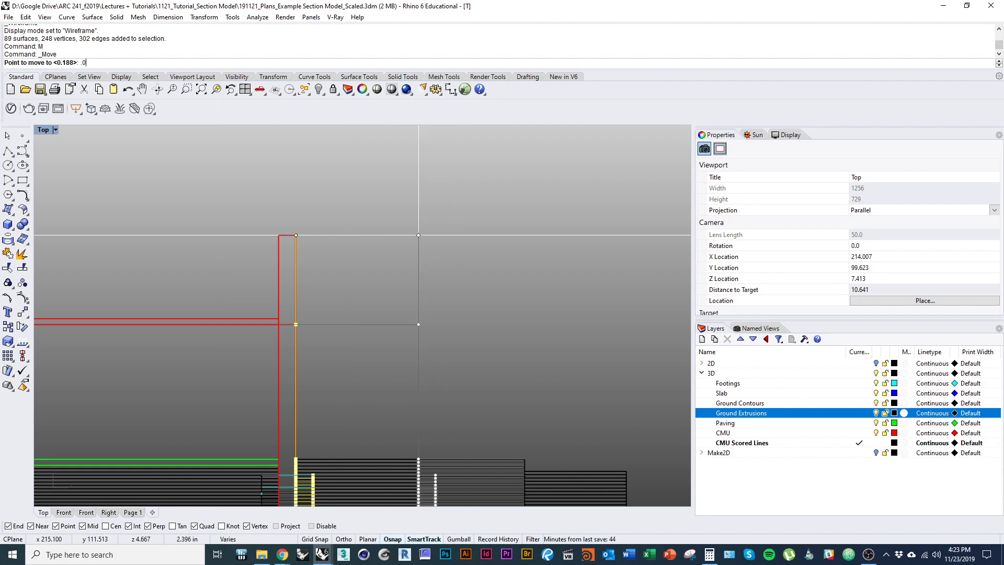
type(".0")
key("Return")
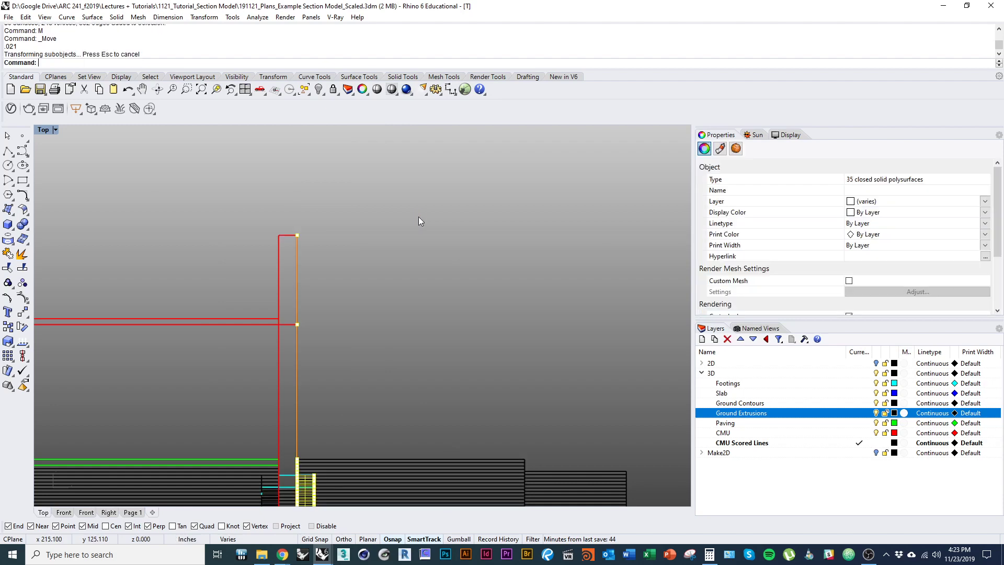
scroll(366, 219, "down", 2)
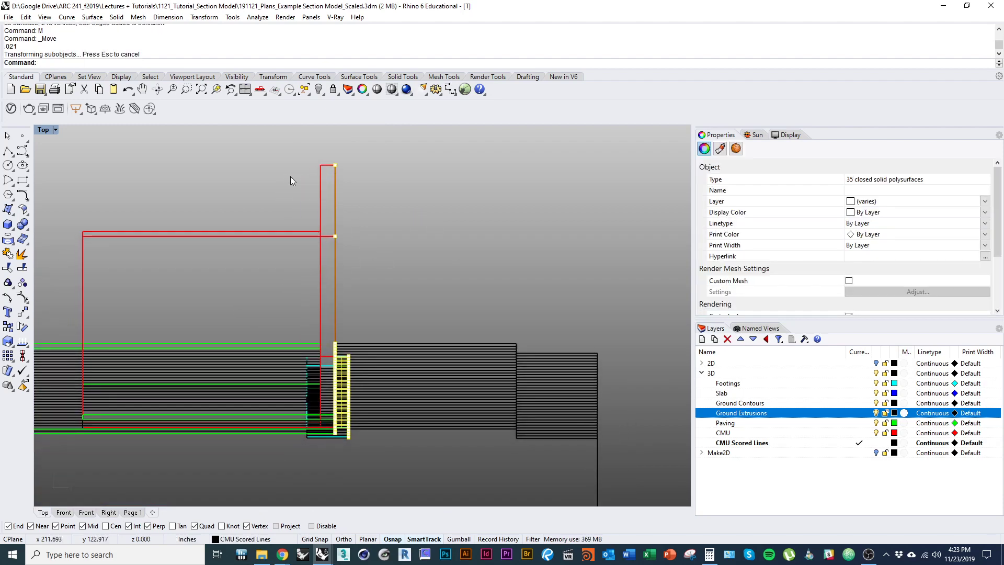
left_click_drag(250, 137, 335, 424)
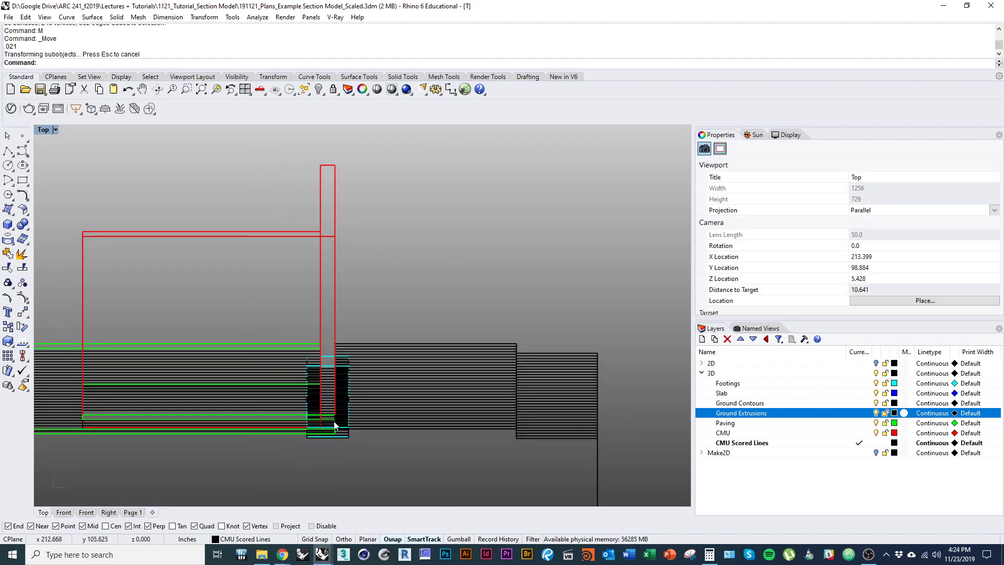
left_click_drag(282, 139, 328, 466)
left_click(286, 297)
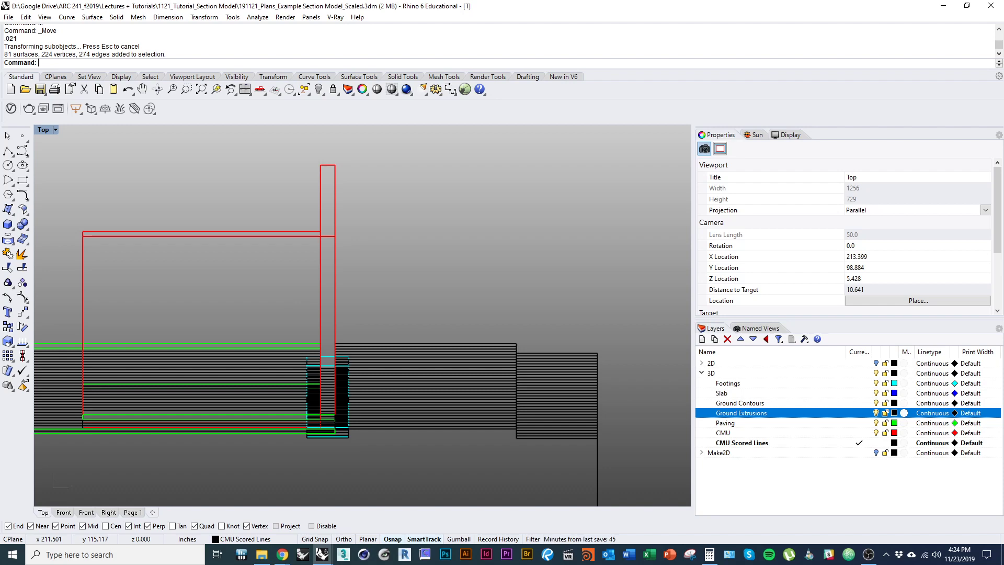
Step: Use MoveEdge to shift the inner side edges of the end CMU wall and adjoining parts 0.021 inches away from the outer face
type("Edge")
key("Return")
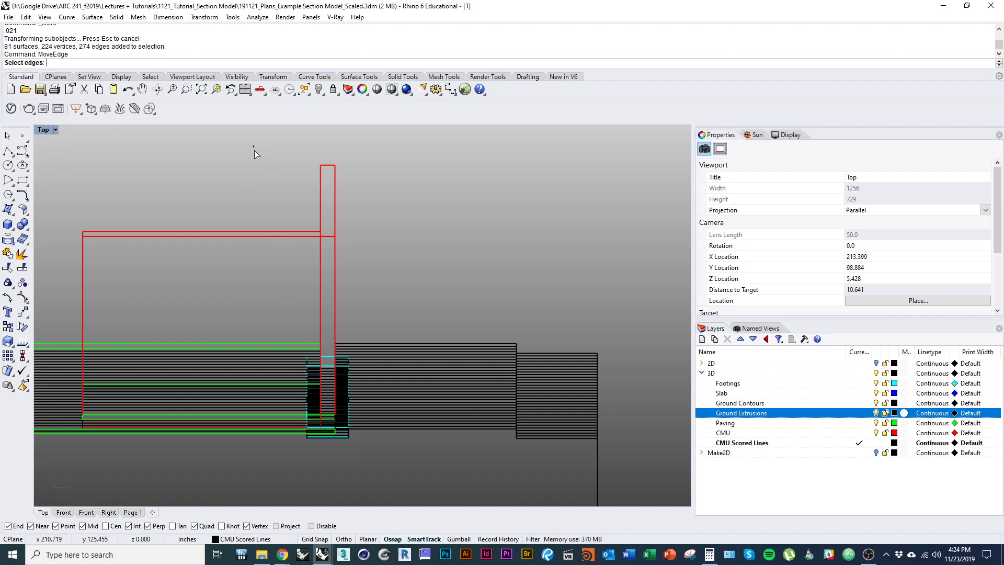
left_click_drag(253, 146, 324, 471)
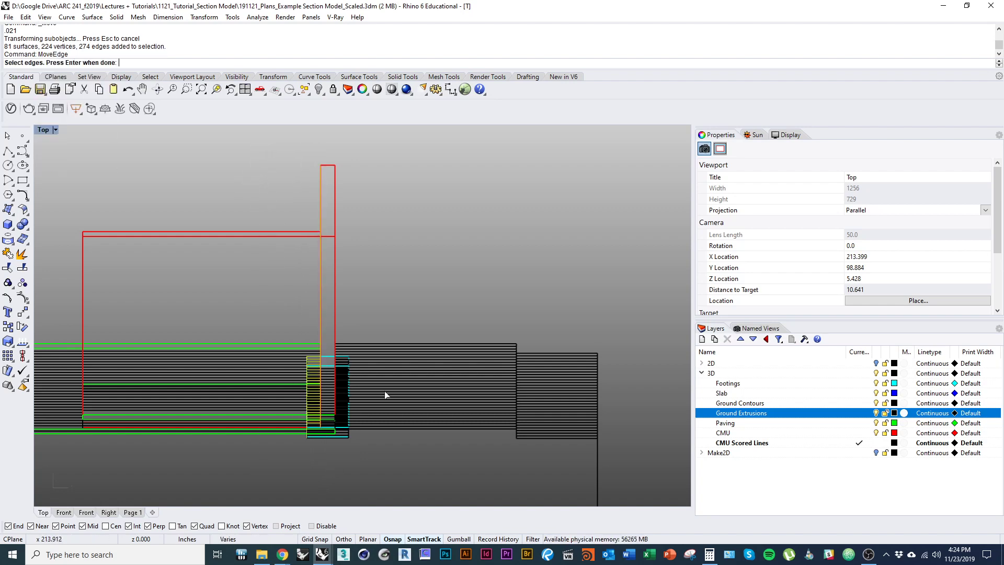
key("Return")
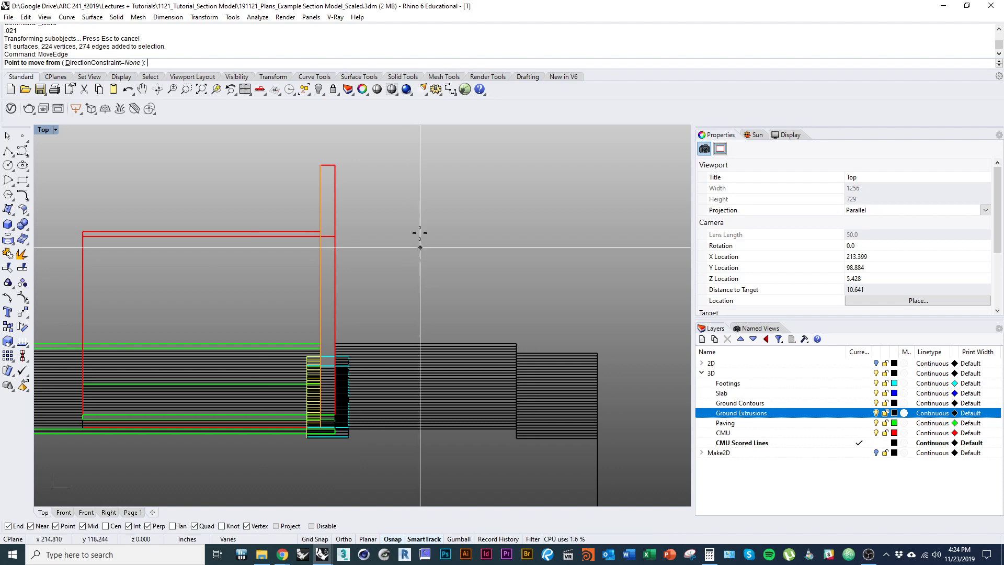
left_click(321, 166)
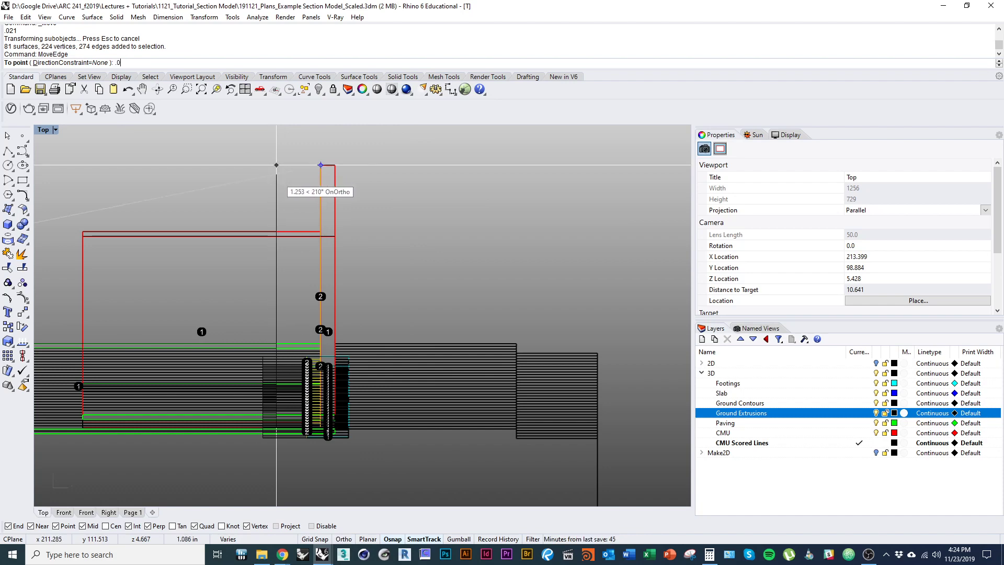
type("21")
key("Return")
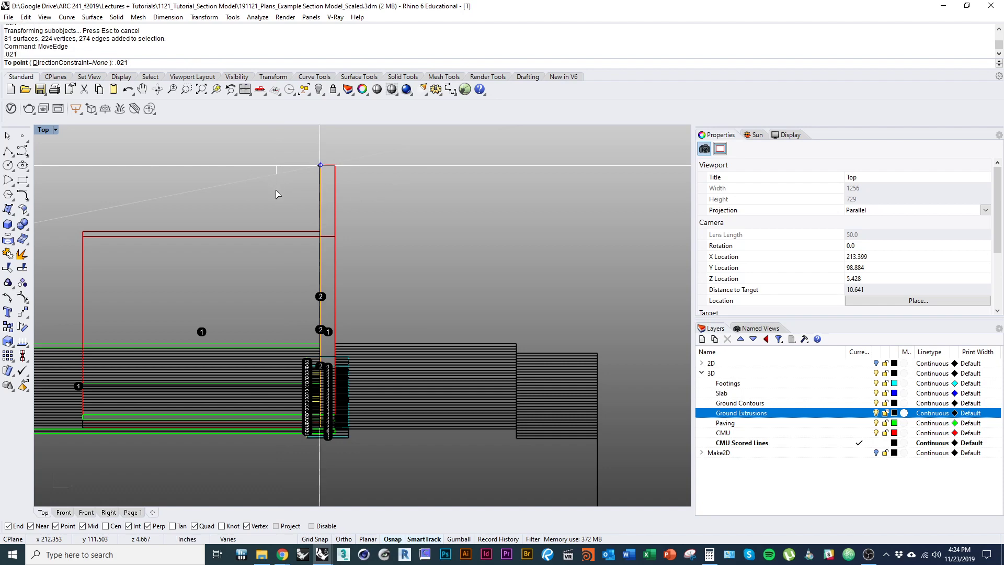
Step: Set the 0.021 inch MoveEdge direction and measure the end CMU wall's thickness across its top edge with Distance
left_click(276, 191)
right_click_drag(288, 190, 261, 204)
scroll(303, 278, "up", 4)
right_click_drag(304, 279, 302, 316)
scroll(302, 230, "down", 3)
type("Distance")
key("Return")
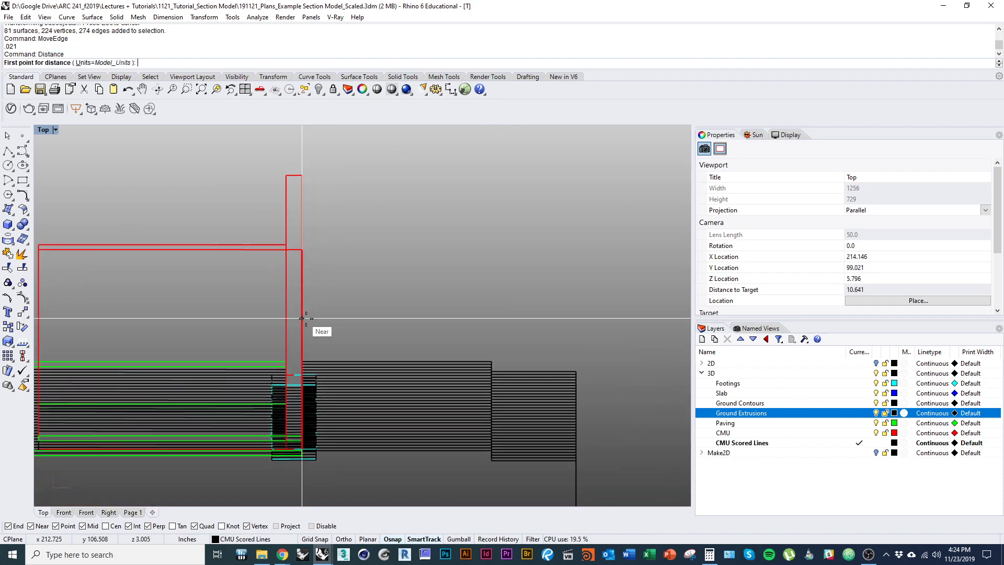
left_click(295, 176)
key("Escape")
key("Return")
left_click(285, 174)
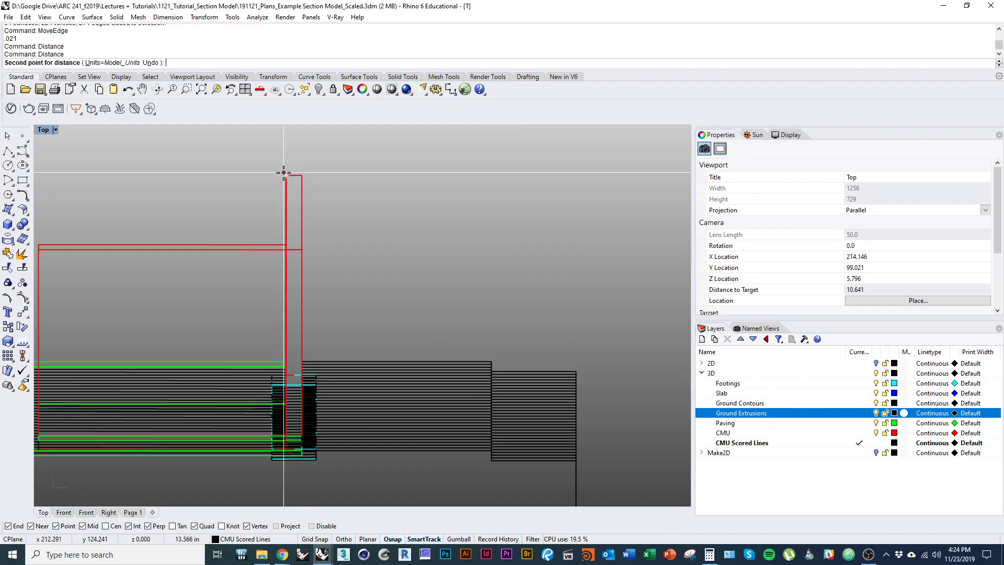
left_click(302, 176)
right_click_drag(233, 142, 247, 190)
scroll(200, 237, "down", 5)
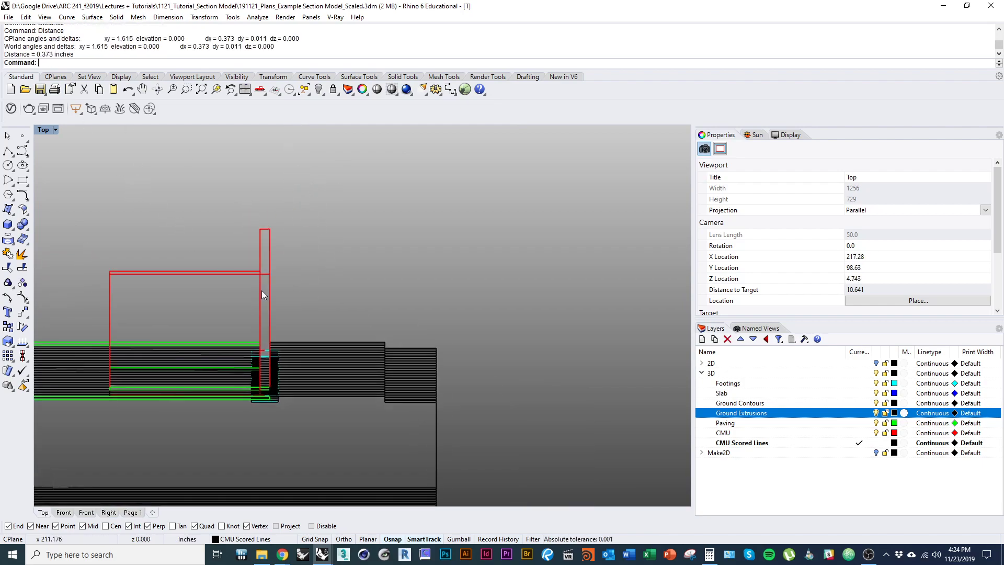
Step: Examine the lengthwise CMU walls in end view where their bases meet the footings, paving, slab and ground
right_click_drag(261, 290, 139, 297, "ctrl+shift")
right_click_drag(221, 249, 272, 243)
scroll(250, 303, "up", 4)
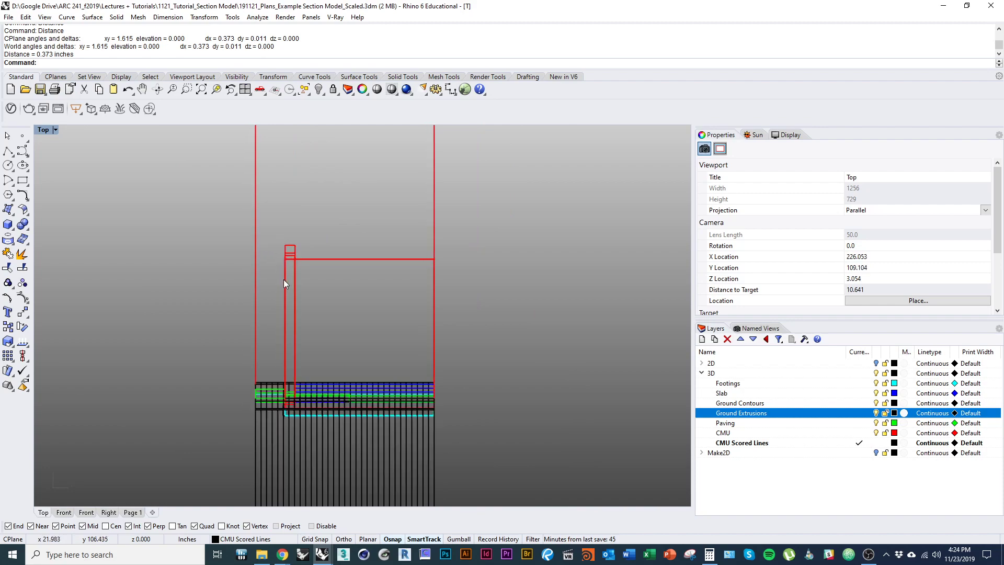
right_click_drag(283, 279, 288, 251)
scroll(288, 252, "down", 2)
scroll(297, 355, "up", 12)
right_click_drag(257, 346, 275, 359)
scroll(280, 389, "down", 4)
scroll(278, 392, "up", 11)
scroll(277, 360, "down", 10)
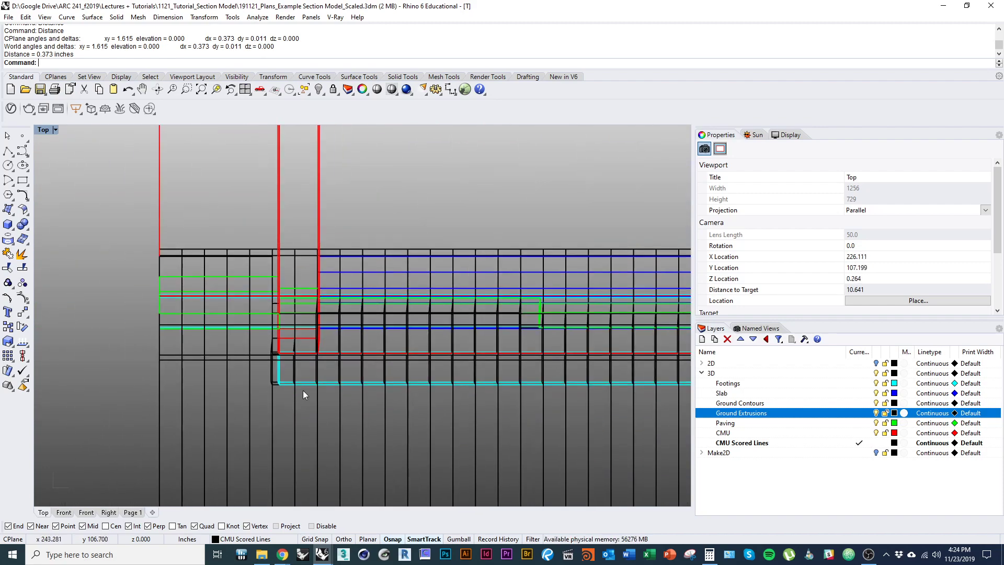
mouse_move(303, 390)
right_mouse_down("ctrl+shift")
mouse_move(301, 381)
mouse_move(303, 393)
right_mouse_up("ctrl+shift")
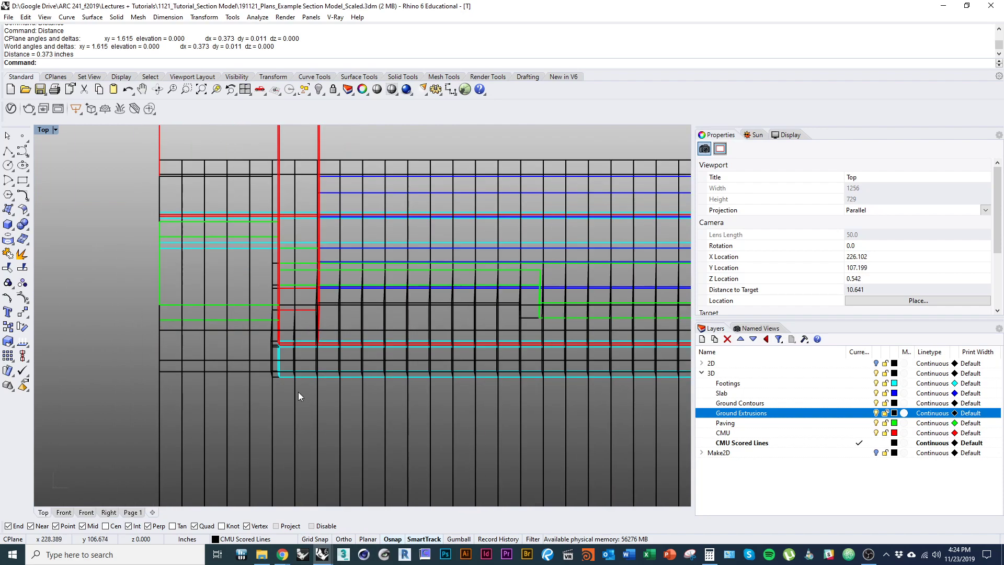
scroll(298, 396, "down", 4)
mouse_move(290, 356)
right_mouse_down("ctrl+shift")
mouse_move(434, 411)
mouse_move(248, 399)
mouse_move(252, 359)
mouse_move(254, 446)
mouse_move(240, 287)
right_mouse_up("ctrl+shift")
scroll(311, 392, "up", 5)
key("ctrl+alt+s")
key("ctrl+alt+w")
scroll(246, 362, "up", 5)
scroll(253, 358, "down", 10)
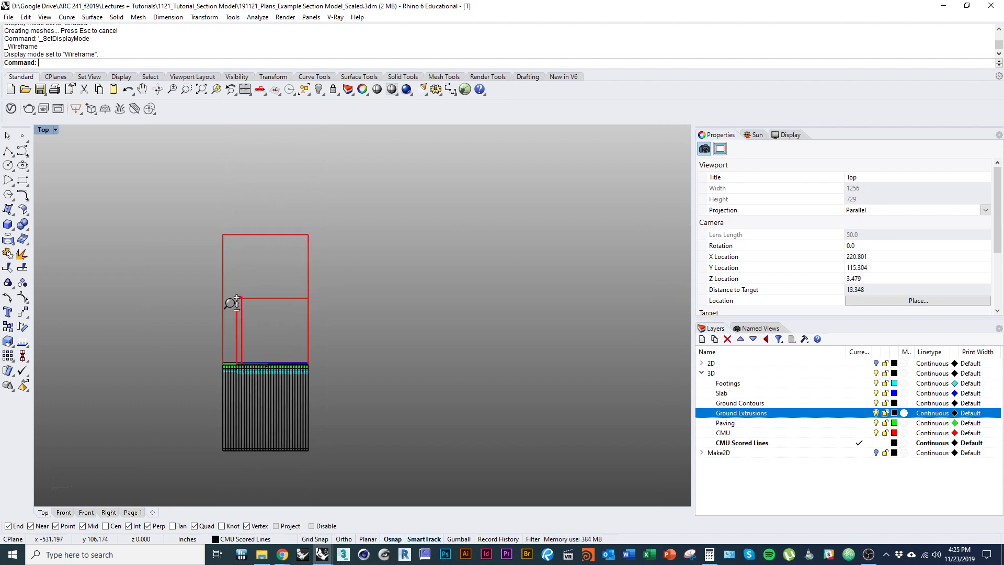
Step: Window-select the outer side of the lengthwise CMU walls with adjoining footing, paving and ground parts, and move it 0.042 inches outward
scroll(247, 216, "up", 5)
right_click_drag(246, 219, 235, 175, "ctrl+shift")
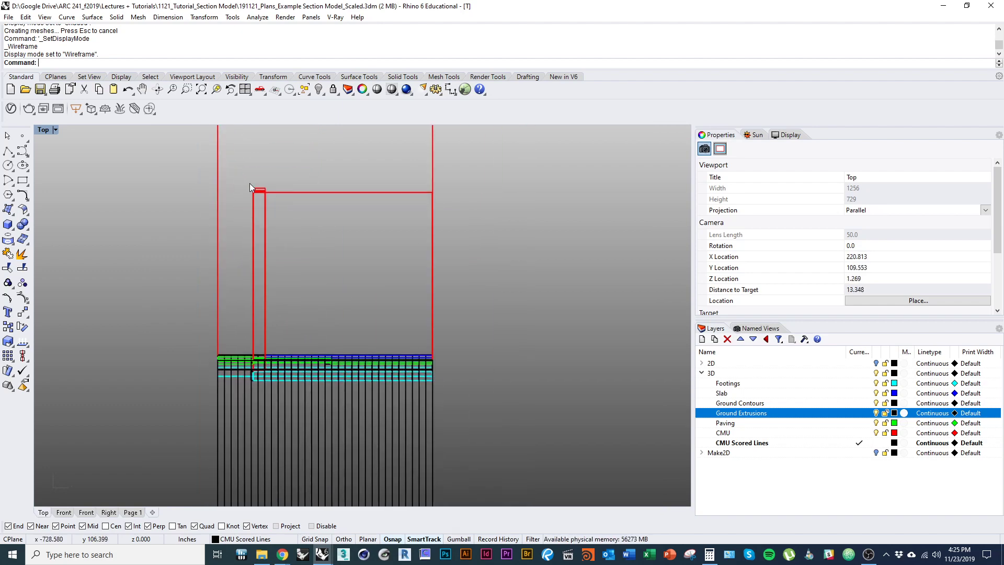
left_click_drag(250, 175, 256, 405)
right_click_drag(260, 366, 260, 256, "ctrl")
right_click_drag(257, 317, 306, 253)
right_click_drag(303, 252, 295, 267, "ctrl")
mouse_move(270, 357)
right_mouse_down()
mouse_move(281, 421)
mouse_move(280, 353)
right_mouse_up()
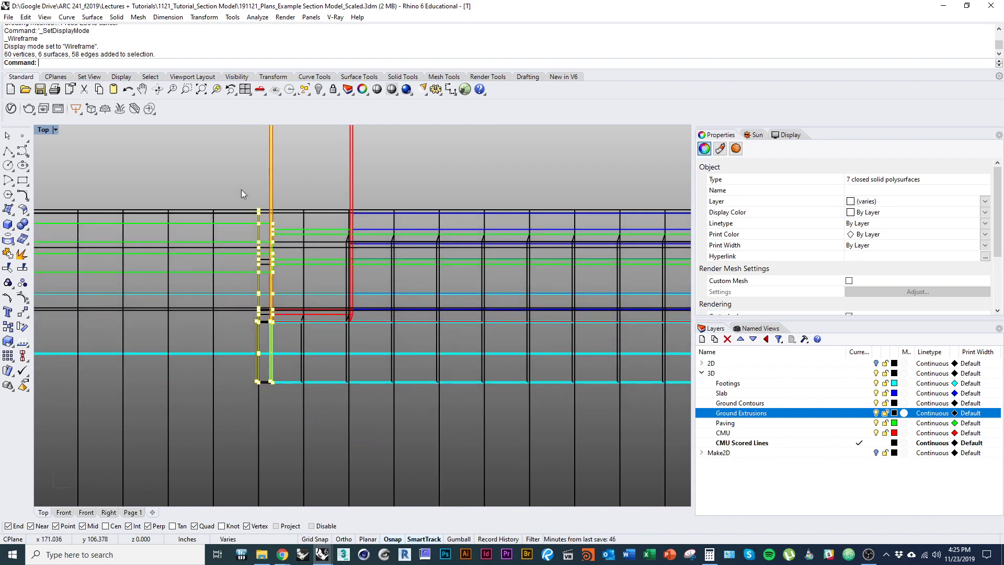
left_click_drag(240, 186, 265, 422)
left_click_drag(219, 180, 219, 181, "ctrl")
mouse_move(219, 193)
right_mouse_down("ctrl")
mouse_move(210, 256)
mouse_move(224, 340)
mouse_move(334, 412)
mouse_move(331, 389)
mouse_move(309, 387)
right_mouse_up("ctrl")
scroll(340, 416, "down", 5)
key("ctrl+alt+s")
scroll(354, 418, "down", 2)
type("m")
key("Return")
left_click(529, 333)
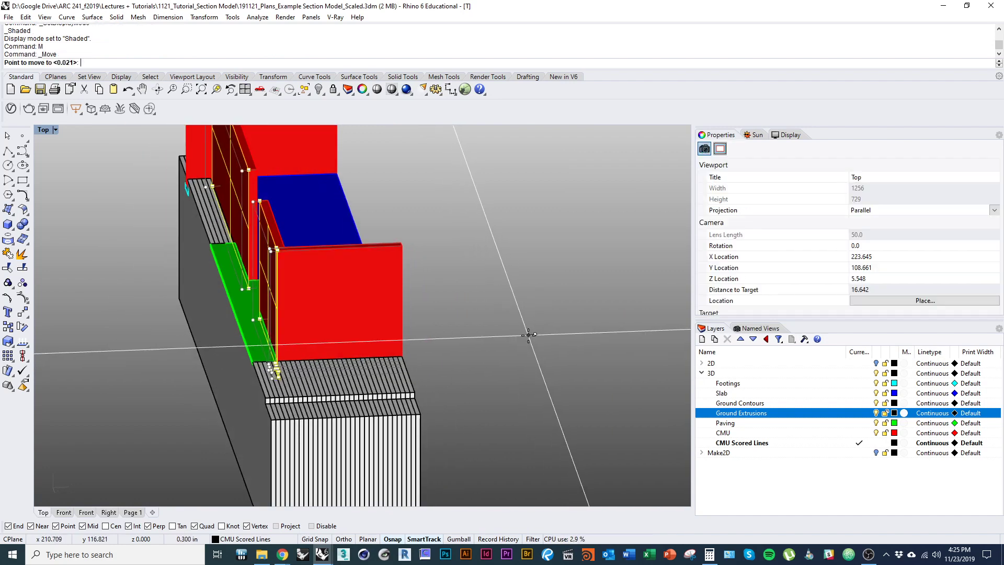
key("BackSpace")
key("BackSpace")
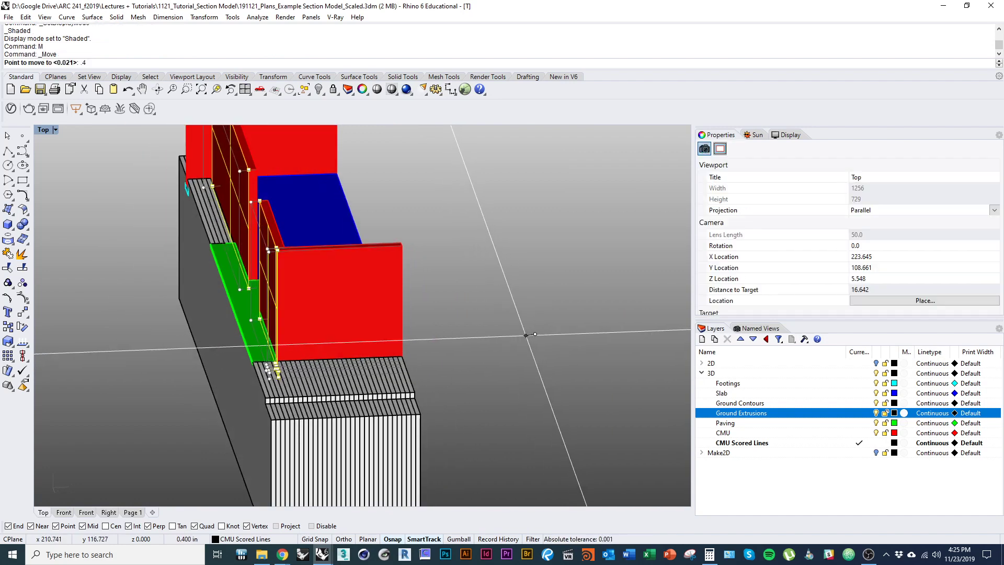
type(".042")
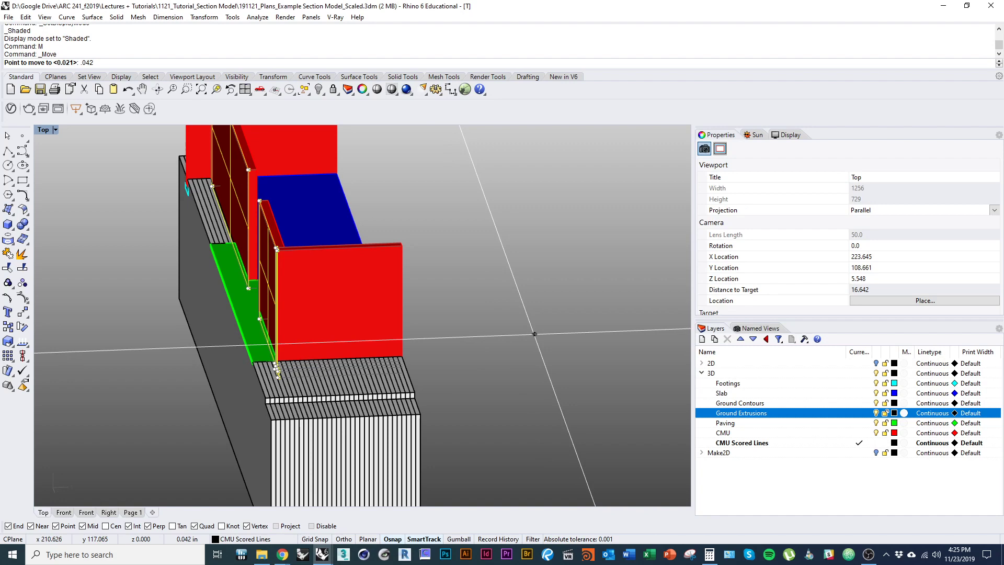
key("Return")
key("F8")
left_click(461, 339)
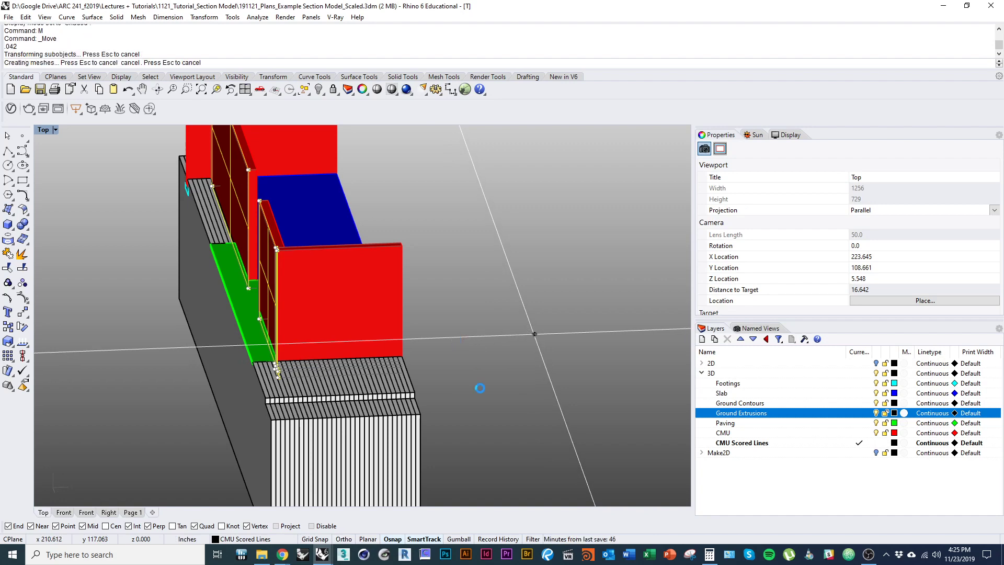
Step: Deselect the geometry and measure the lengthwise CMU wall's thickness with Distance across its top end edge
scroll(440, 368, "up", 3)
key("Escape")
type("Distance")
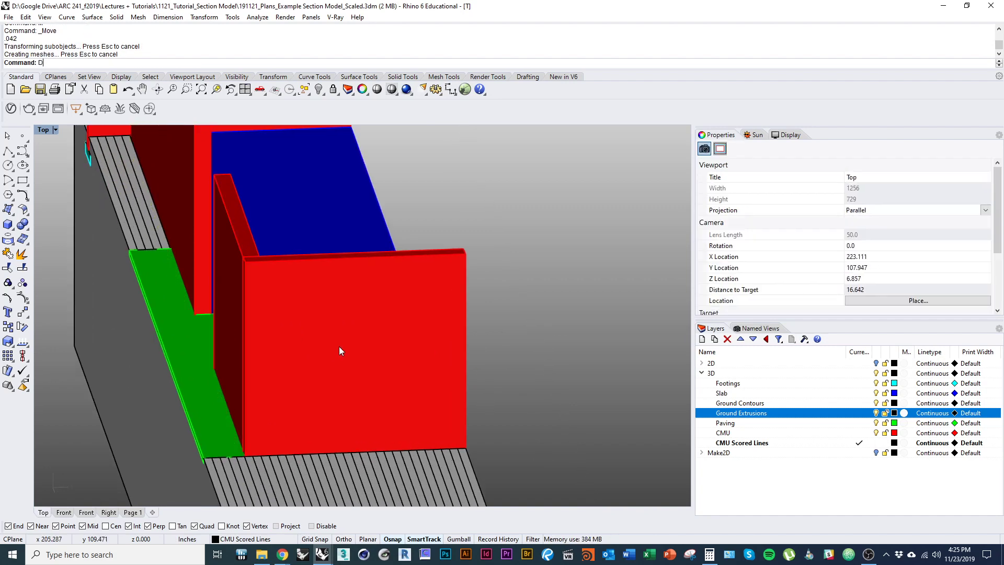
key("Return")
right_click_drag(250, 289, 273, 378)
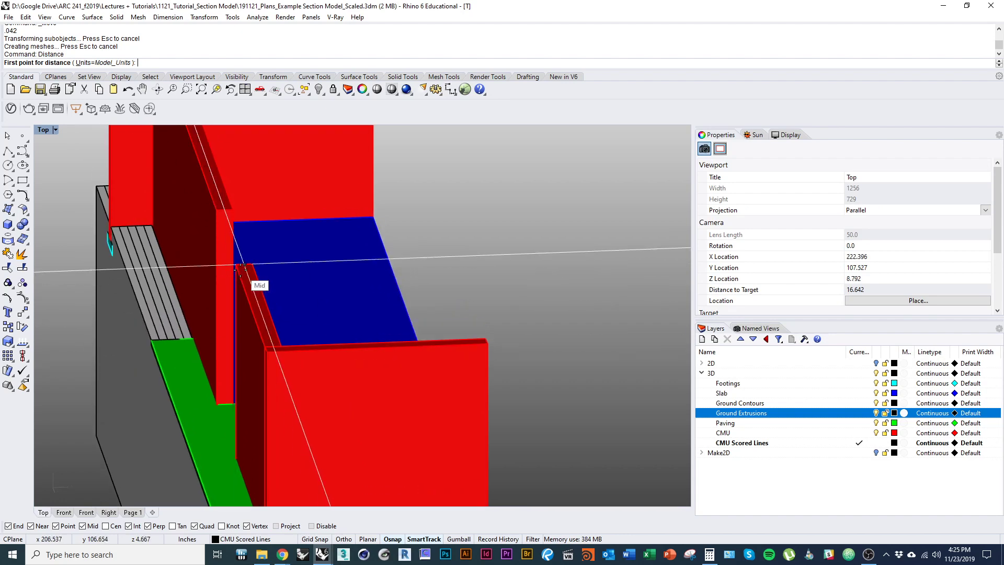
left_click(236, 264)
left_click(253, 264)
scroll(222, 358, "down", 6)
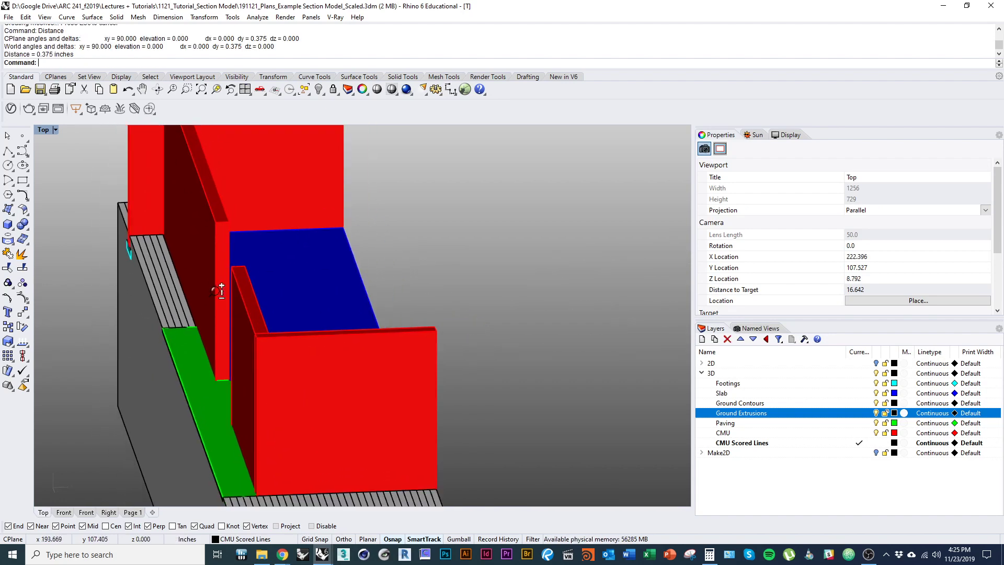
Step: In wireframe, window-select the opposite end CMU wall's outer side with the adjoining footing and ground ends, and move it 0.042 inches outward
key("ctrl+alt+w")
scroll(236, 369, "up", 14)
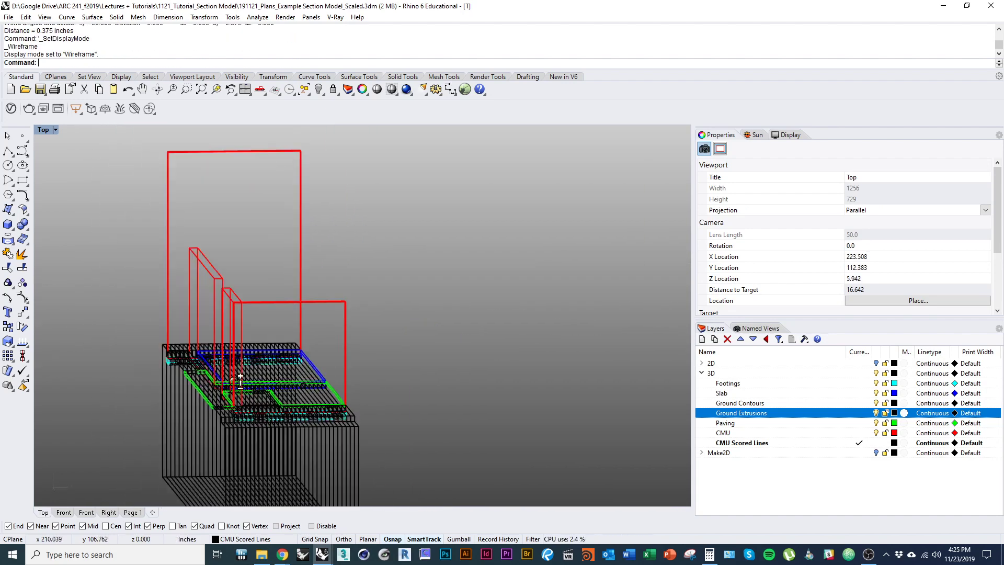
right_click_drag(246, 374, 222, 341, "ctrl+shift")
scroll(184, 347, "up", 6)
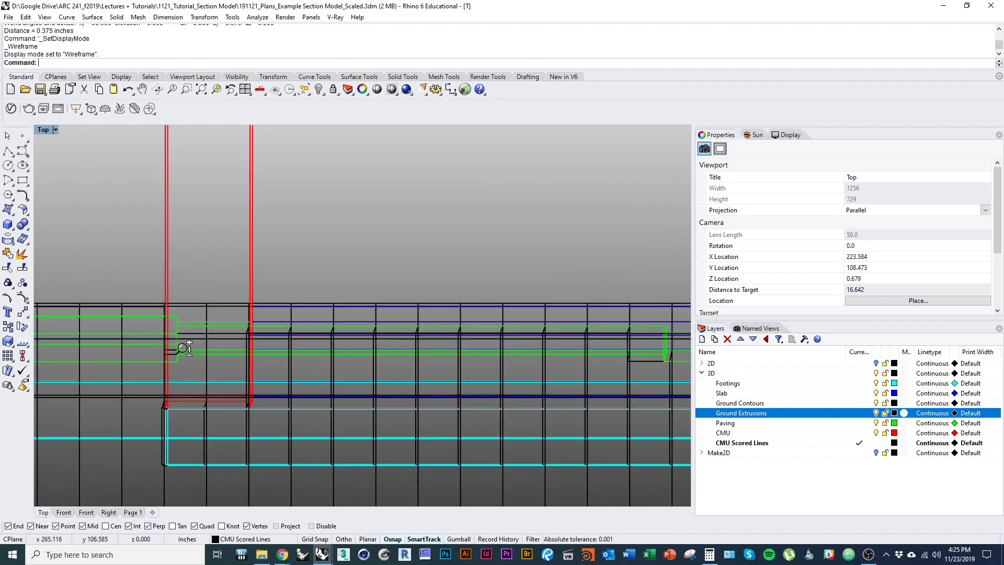
right_click_drag(229, 391, 324, 291, "ctrl+shift")
left_click_drag(213, 163, 253, 409)
scroll(230, 354, "up", 2)
scroll(230, 354, "up", 5)
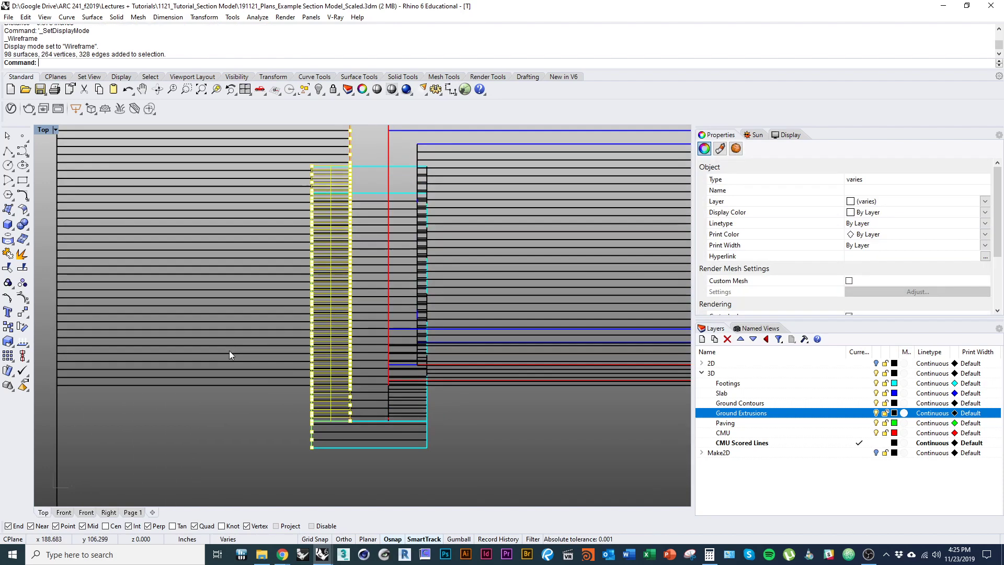
type("m")
key("Return")
right_click_drag(233, 458, 235, 411)
left_click(241, 423)
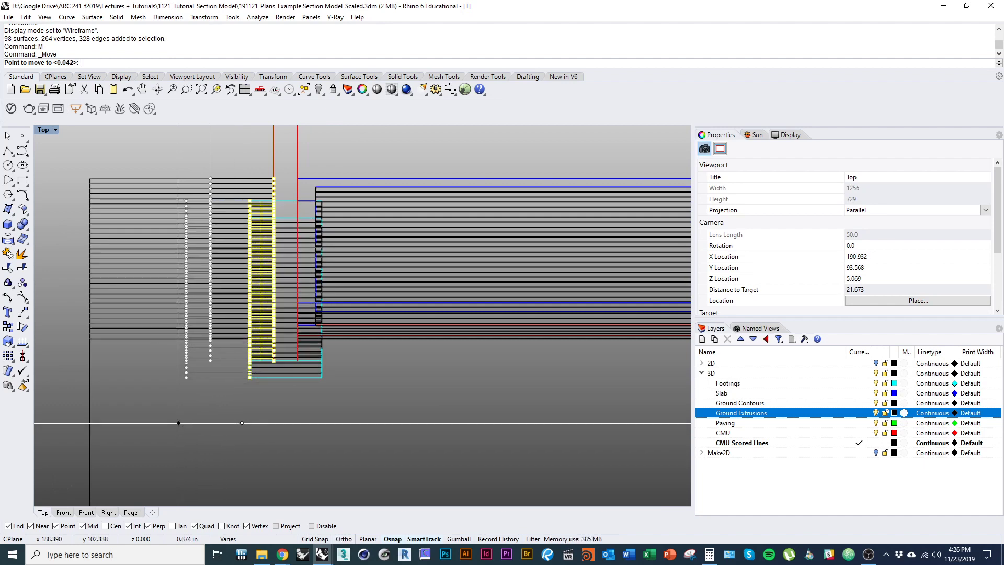
type(".042")
key("Return")
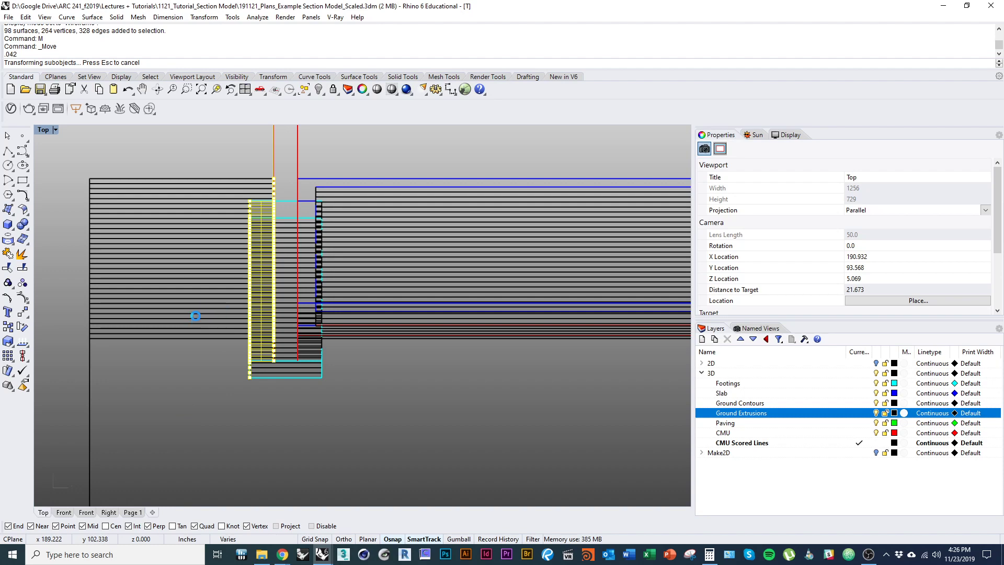
key("alt+Tab")
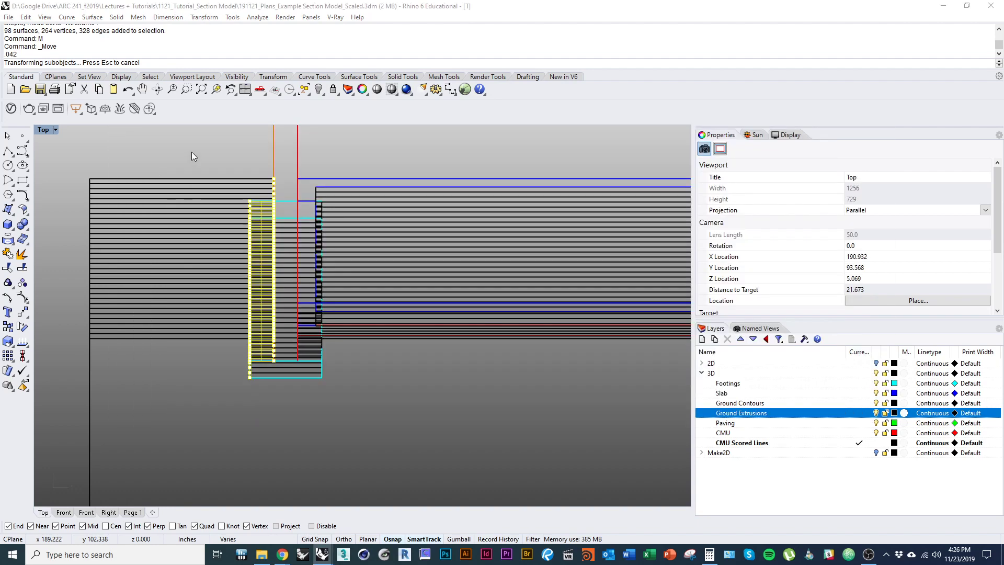
key("alt+Tab")
key("alt+Tab")
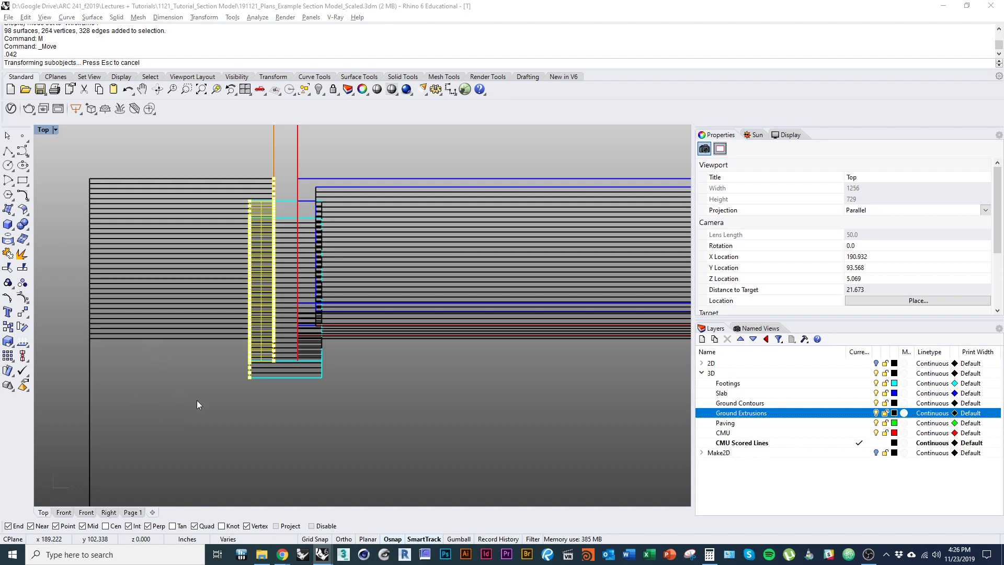
key("alt+Tab")
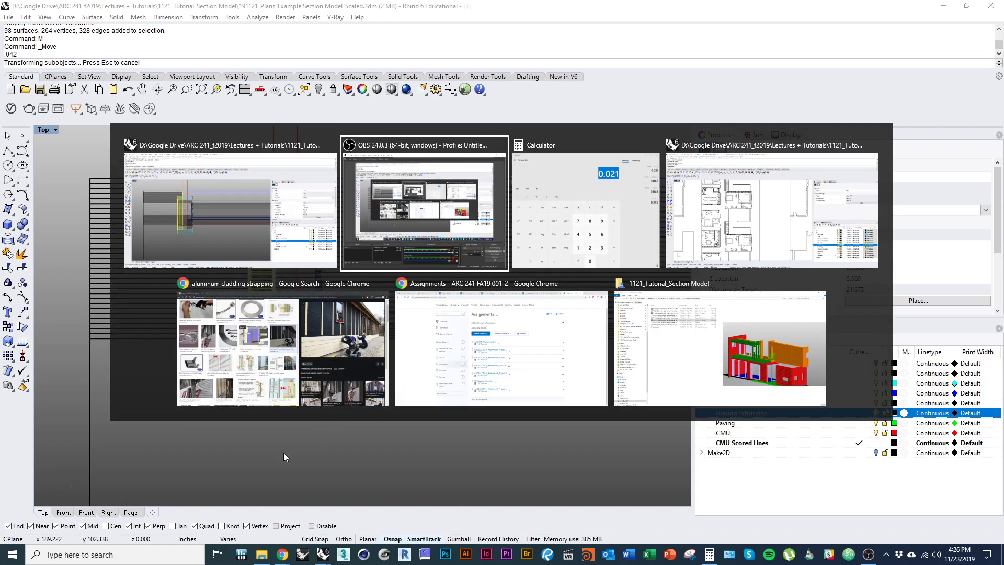
key("alt+shift+Tab")
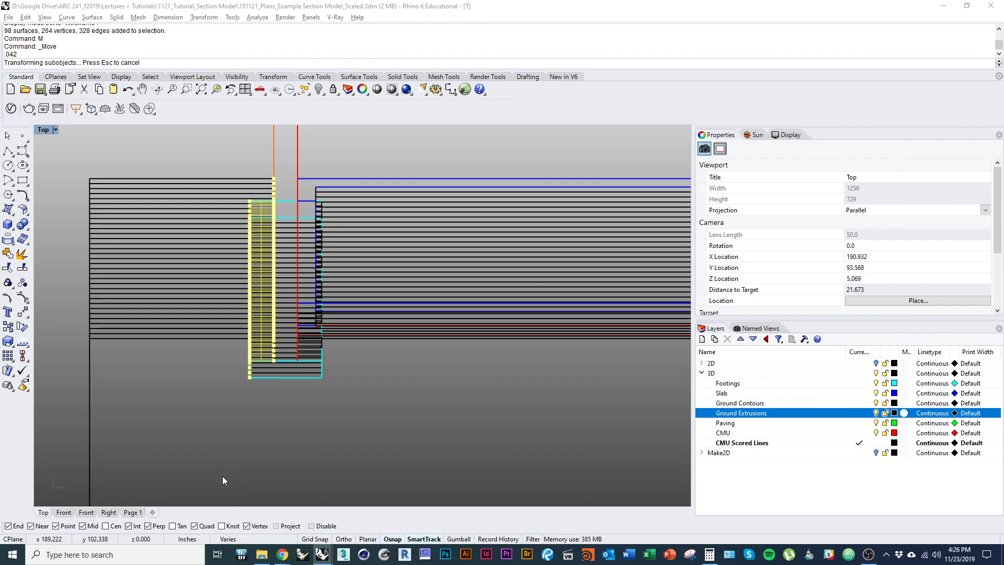
key("alt+Tab")
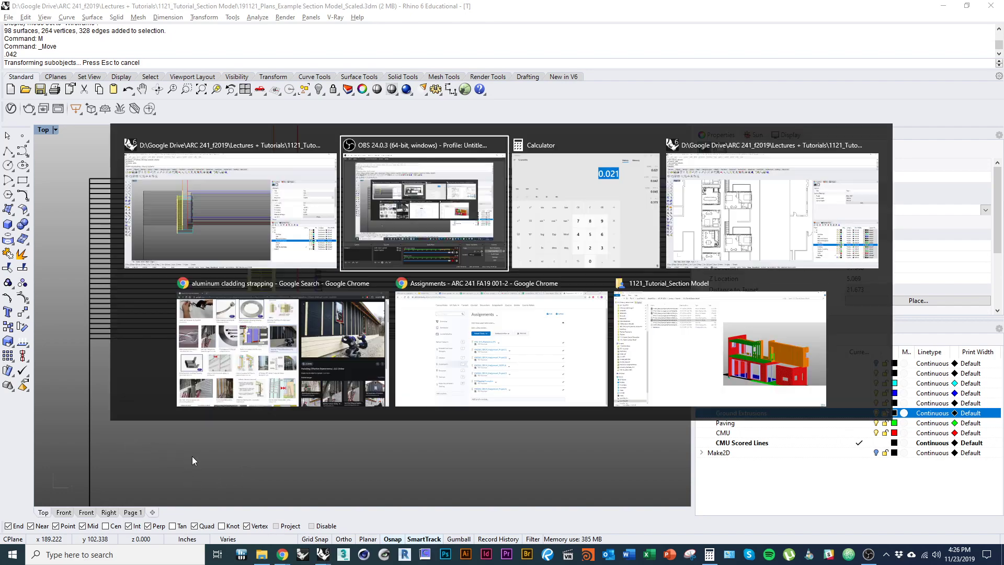
left_click(881, 437)
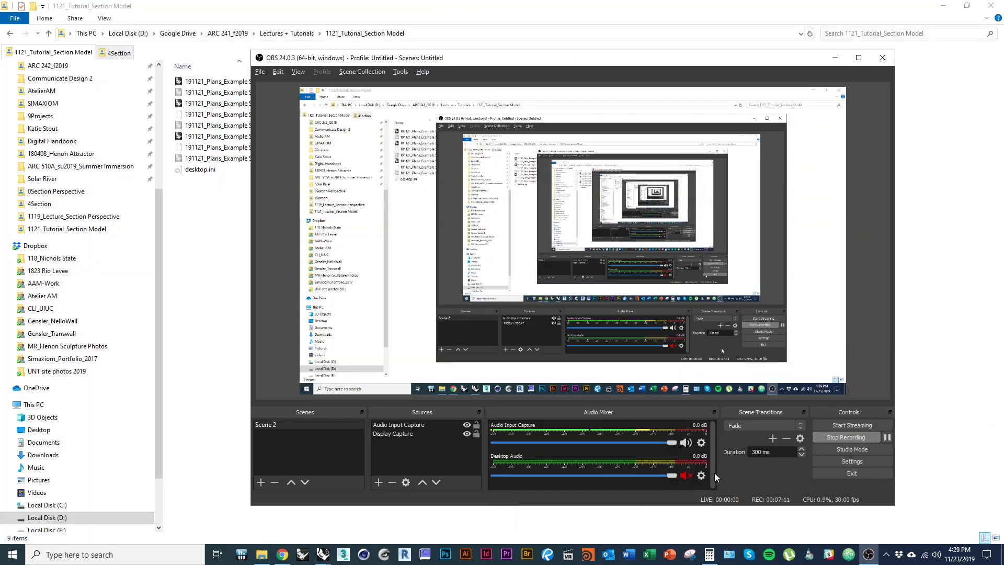
key("alt+Tab")
left_click(674, 211)
Step: Examine the CMU walls, paving and ground contours around the whole model in shaded display
right_click_drag(313, 375, 285, 313)
scroll(285, 314, "down", 7)
right_click_drag(284, 313, 254, 282, "ctrl+shift")
scroll(235, 281, "up", 10)
key("ctrl+alt+s")
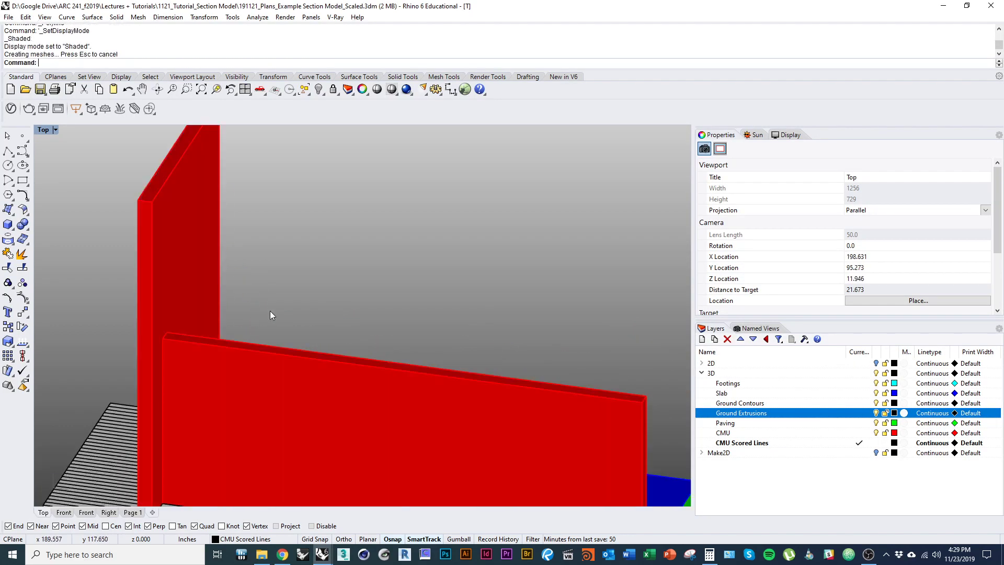
mouse_move(376, 348)
right_mouse_down()
mouse_move(287, 235)
mouse_move(343, 249)
mouse_move(216, 252)
mouse_move(367, 380)
right_mouse_up()
scroll(215, 252, "down", 4)
mouse_move(306, 375)
right_mouse_down()
mouse_move(340, 337)
mouse_move(249, 444)
right_mouse_up()
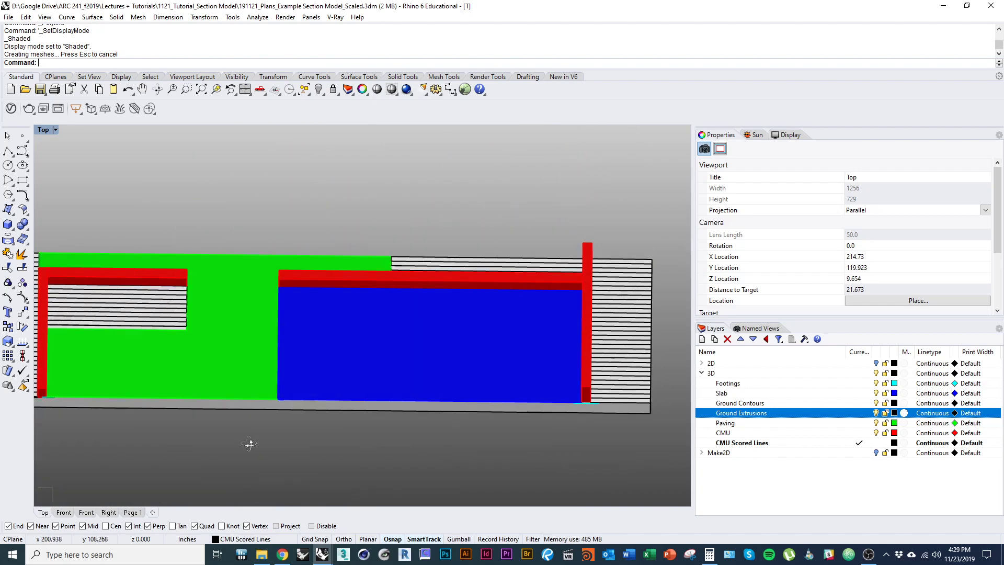
mouse_move(186, 346)
right_mouse_down()
mouse_move(249, 366)
mouse_move(240, 253)
mouse_move(280, 363)
mouse_move(290, 346)
mouse_move(320, 378)
right_mouse_up()
scroll(249, 365, "up", 13)
scroll(313, 339, "down", 11)
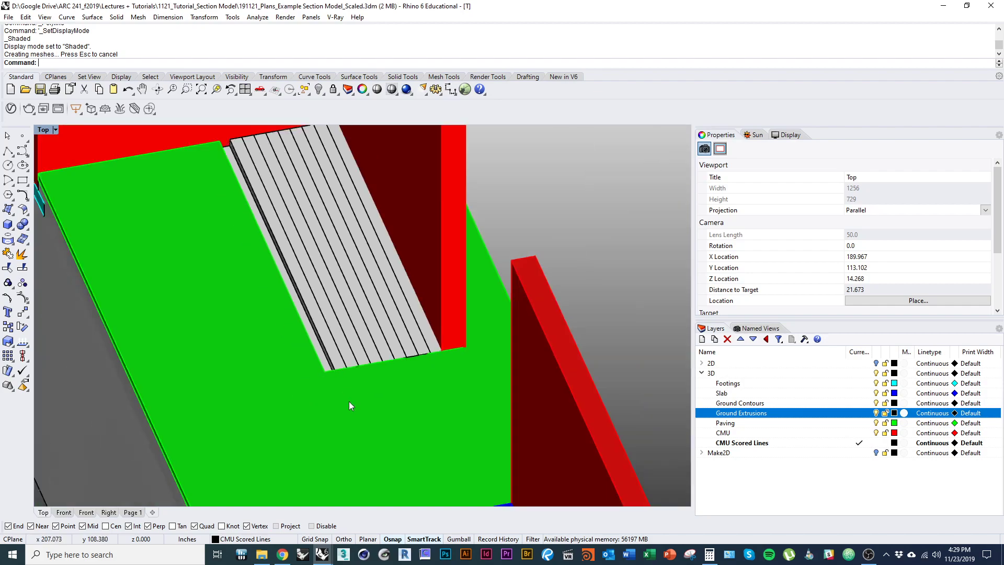
Step: Select the paving and examine its cutout edges against the ground contours, then deselect it and inspect the corner from the opposite side
right_click_drag(288, 287, 303, 372)
scroll(304, 366, "up", 3)
left_click(289, 337)
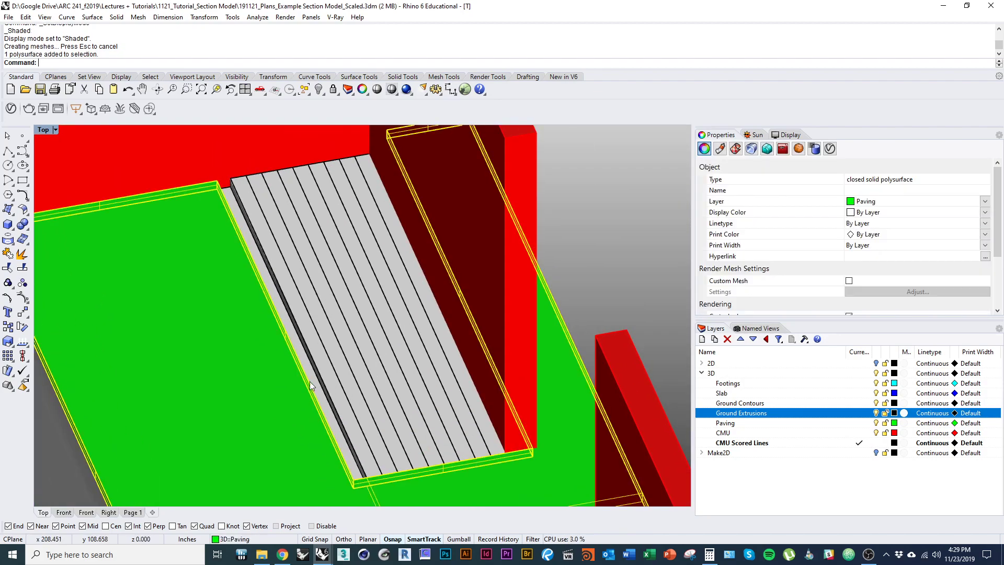
key("ctrl+alt+w")
scroll(351, 450, "up", 5)
mouse_move(279, 330)
right_mouse_down("ctrl+shift")
mouse_move(374, 410)
mouse_move(419, 427)
right_mouse_up("ctrl+shift")
key("ctrl+alt+s")
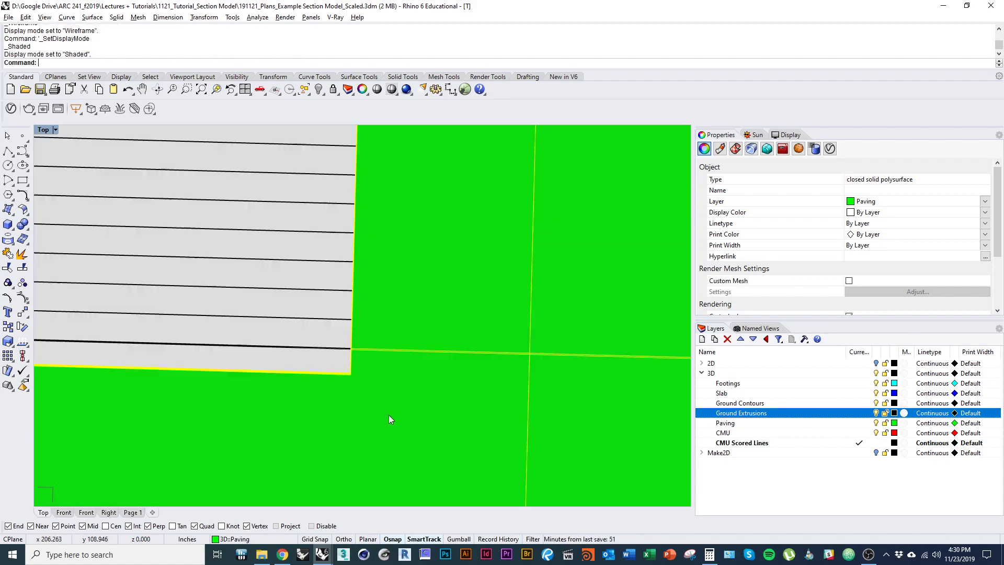
scroll(388, 415, "down", 3)
scroll(314, 325, "up", 2)
scroll(339, 356, "down", 3)
right_click_drag(382, 384, 268, 304, "ctrl+shift")
scroll(370, 266, "up", 8)
right_click_drag(372, 264, 399, 378)
scroll(402, 400, "down", 8)
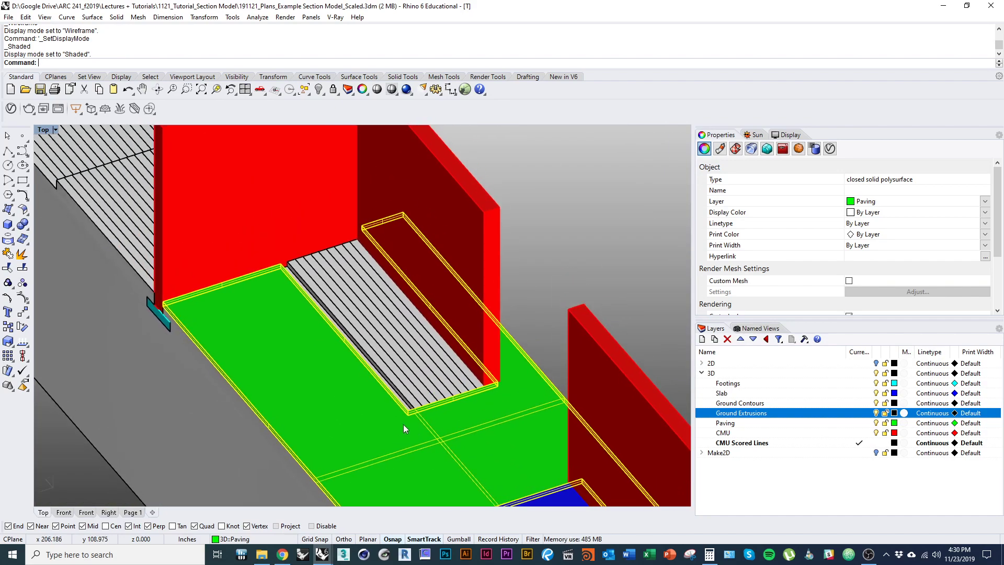
key("Escape")
mouse_move(394, 422)
right_mouse_down("ctrl+shift")
mouse_move(347, 390)
mouse_move(294, 392)
mouse_move(348, 358)
right_mouse_up("ctrl+shift")
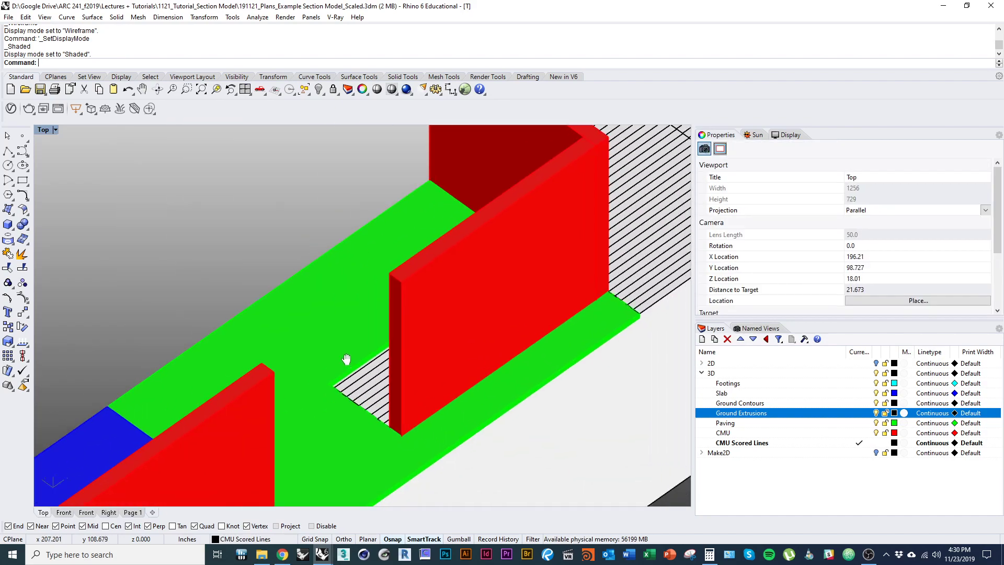
scroll(340, 343, "up", 5)
scroll(325, 341, "up", 3)
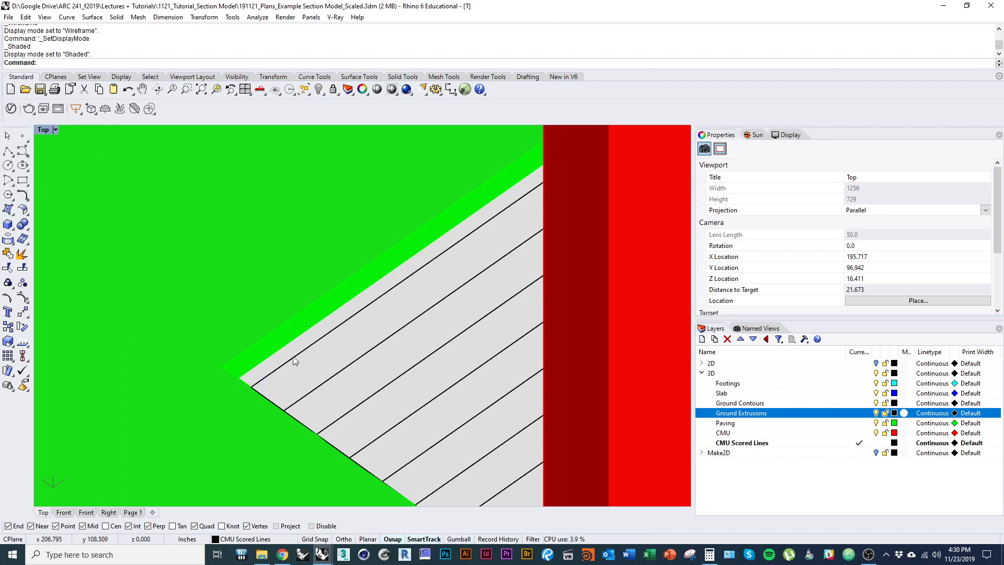
Step: Move the paving cutout's long top edge with MoveEdge from its corner to the adjacent ground contour intersection
scroll(293, 355, "up", 2)
scroll(298, 336, "down", 8)
right_click_drag(311, 431, 290, 340, "ctrl+shift")
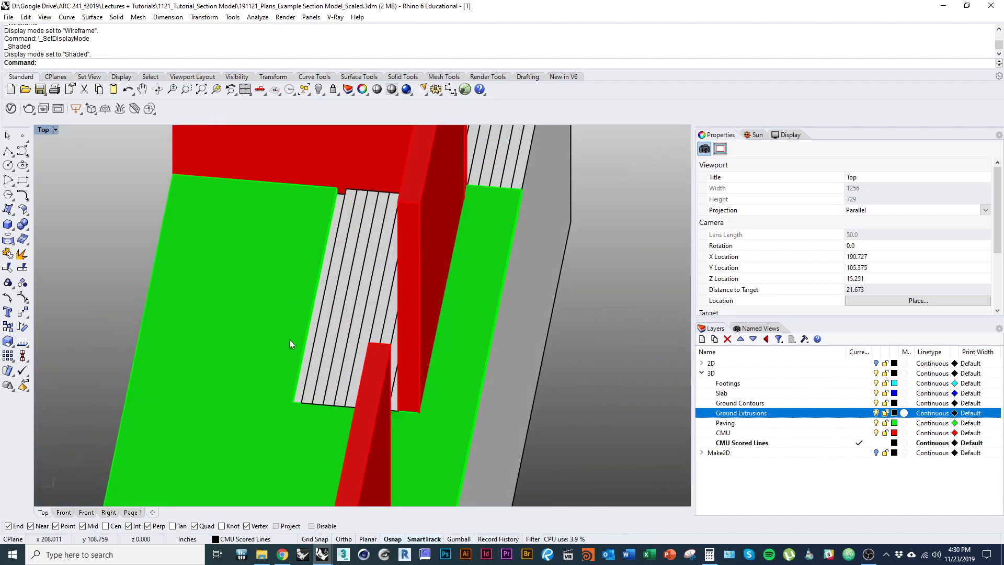
left_click(288, 252)
key("Escape")
right_click_drag(339, 371, 292, 369, "ctrl+shift")
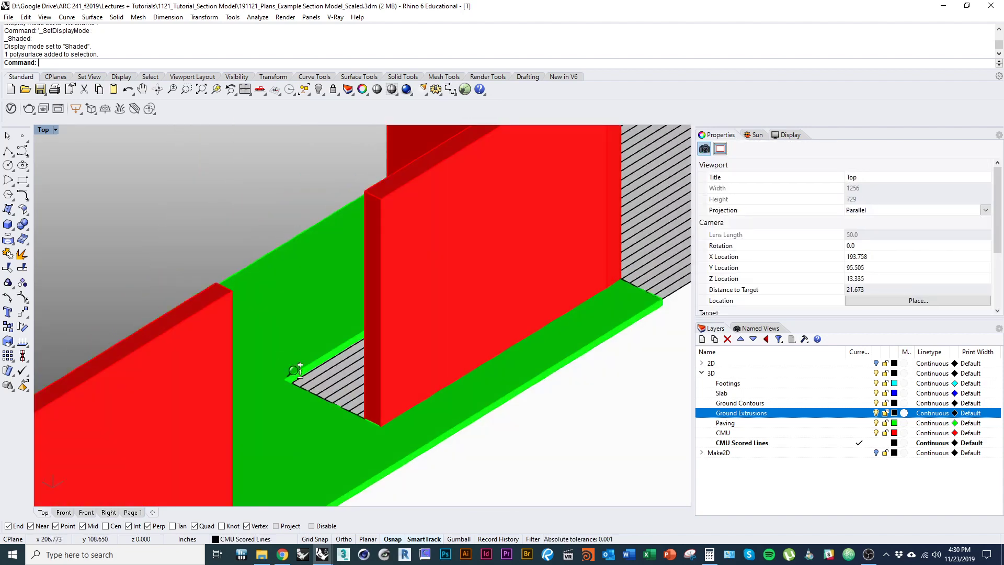
scroll(295, 370, "up", 10)
type("M")
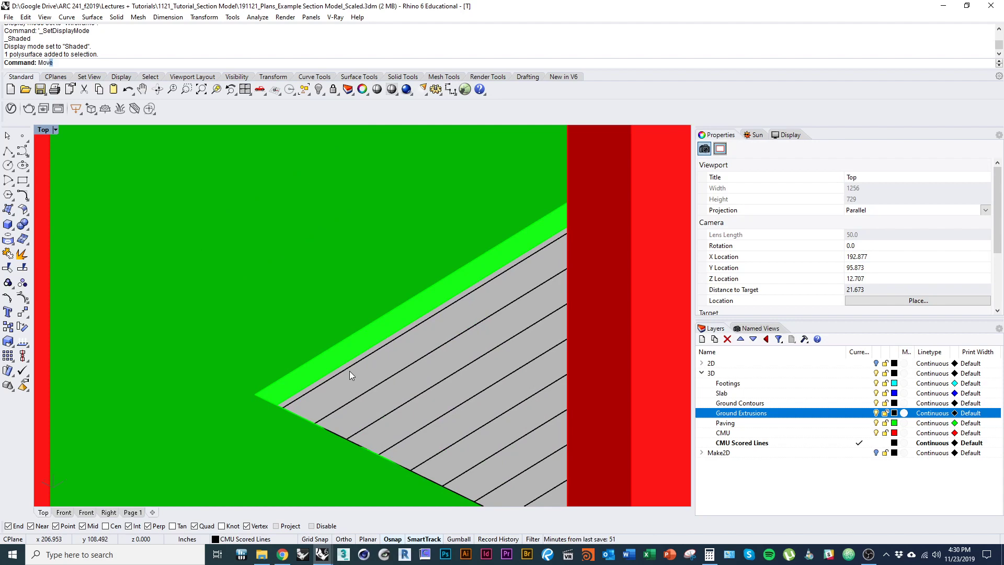
type("oveE")
key("Return")
left_click(329, 374)
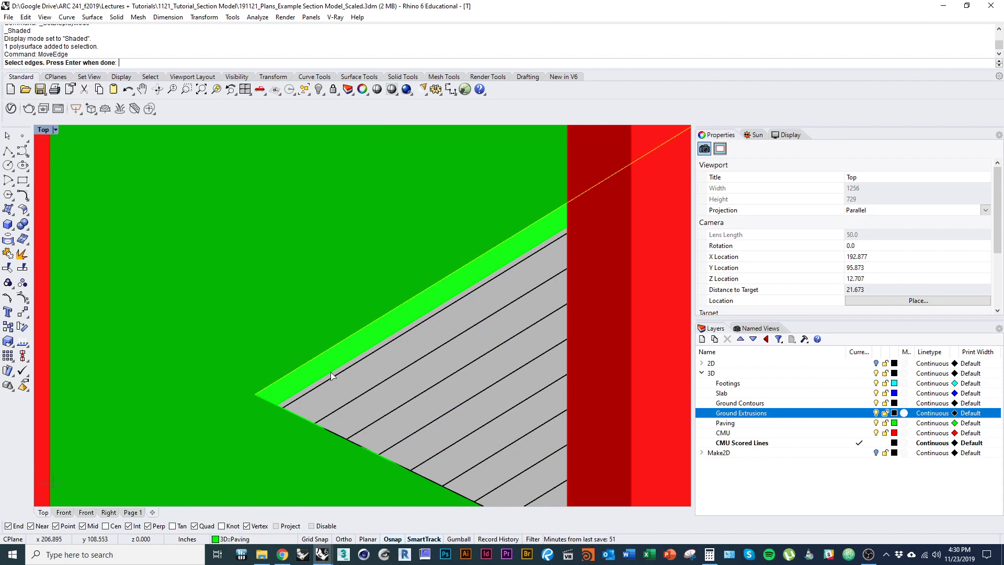
key("Return")
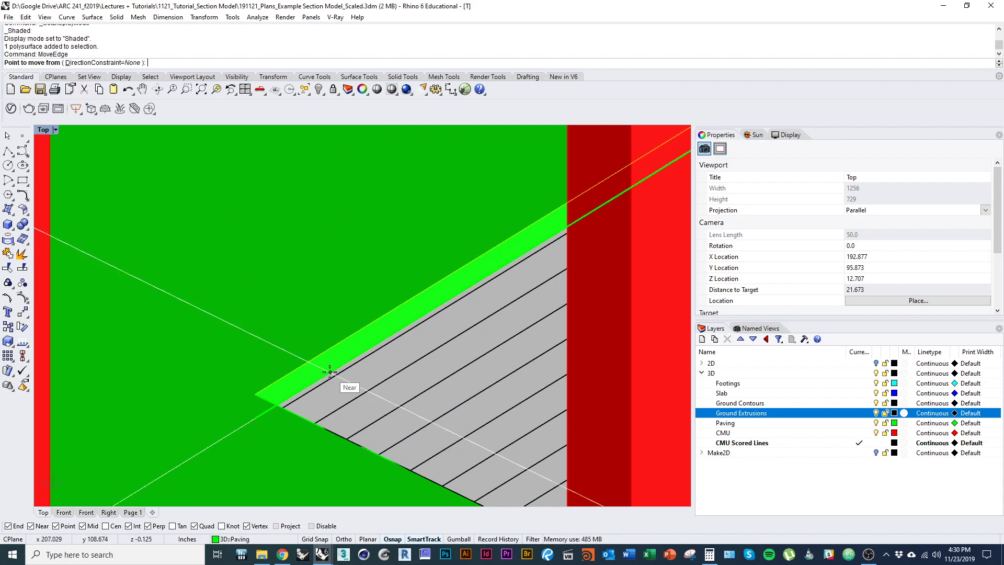
left_click(256, 399)
key("shift")
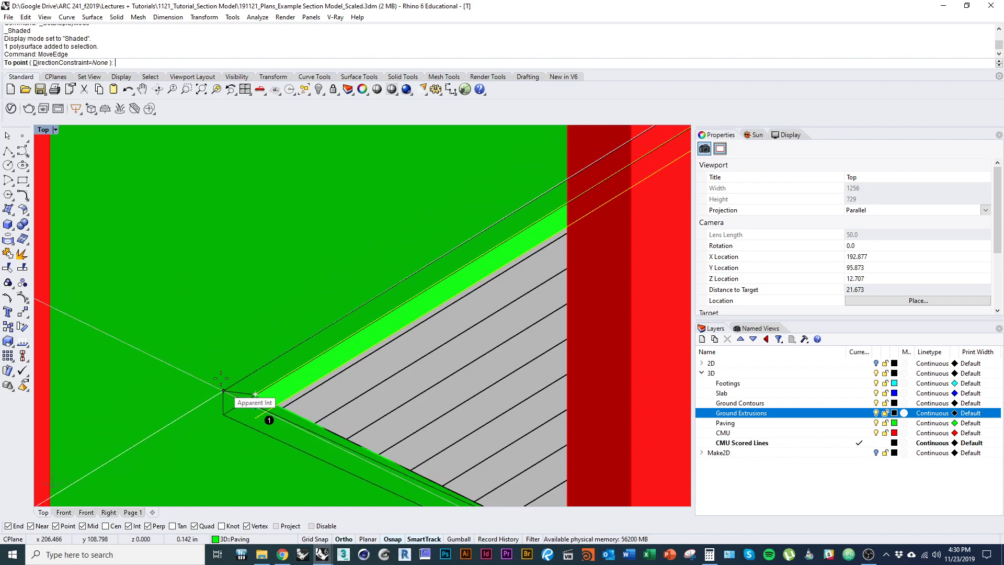
left_click(285, 407)
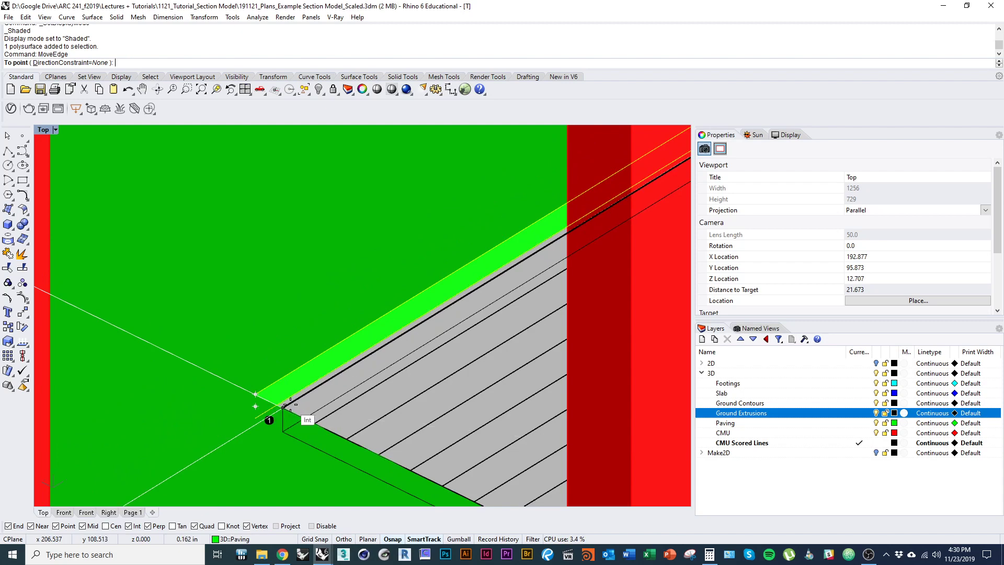
Step: Inspect the paving, walls and ground contours from several sides of the model
scroll(219, 345, "down", 8)
right_click_drag(220, 390, 337, 453)
scroll(252, 375, "up", 4)
scroll(345, 461, "down", 8)
left_click(337, 450)
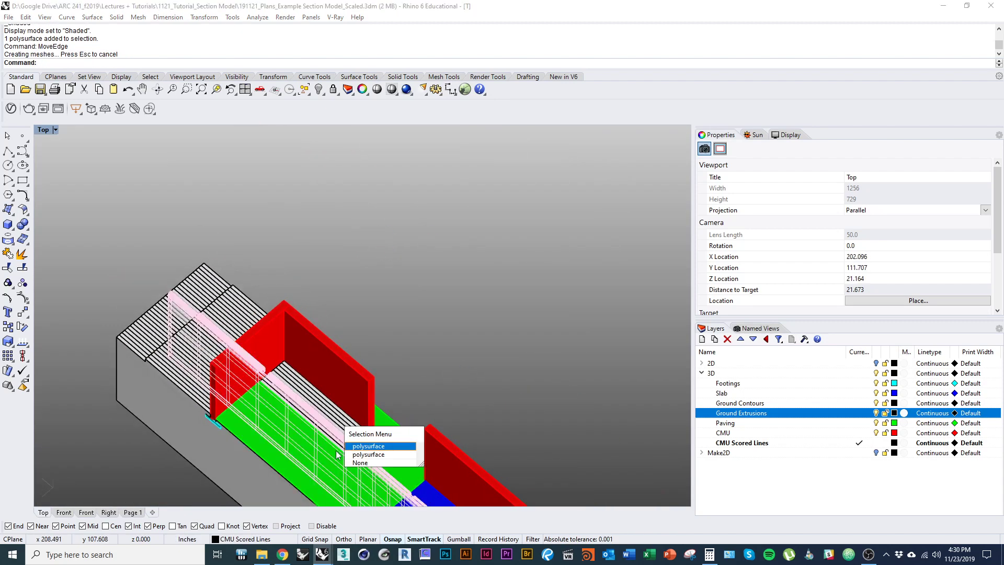
left_click(422, 319)
right_click_drag(277, 365, 388, 380)
scroll(285, 351, "down", 4)
scroll(332, 370, "up", 5)
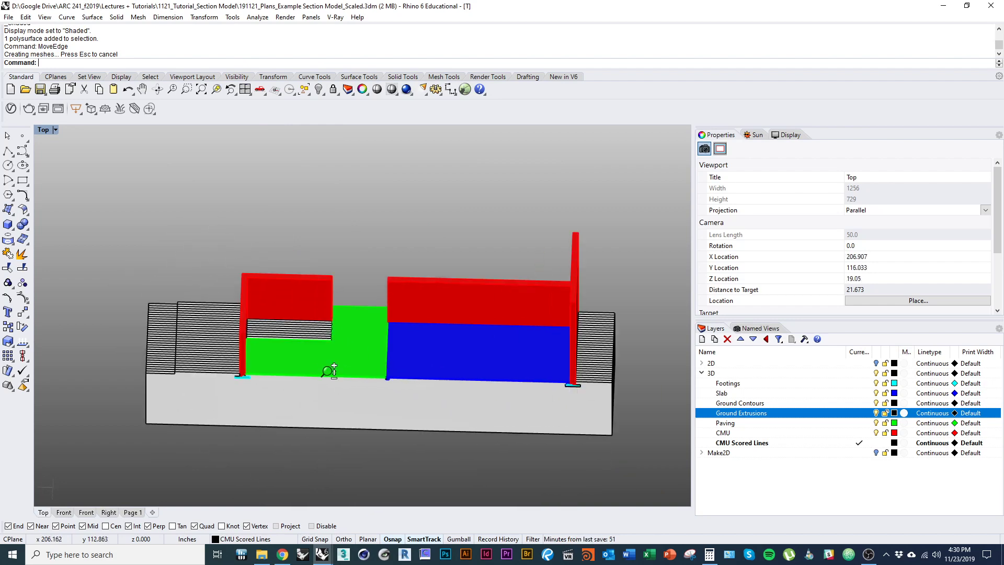
right_click_drag(320, 343, 355, 360)
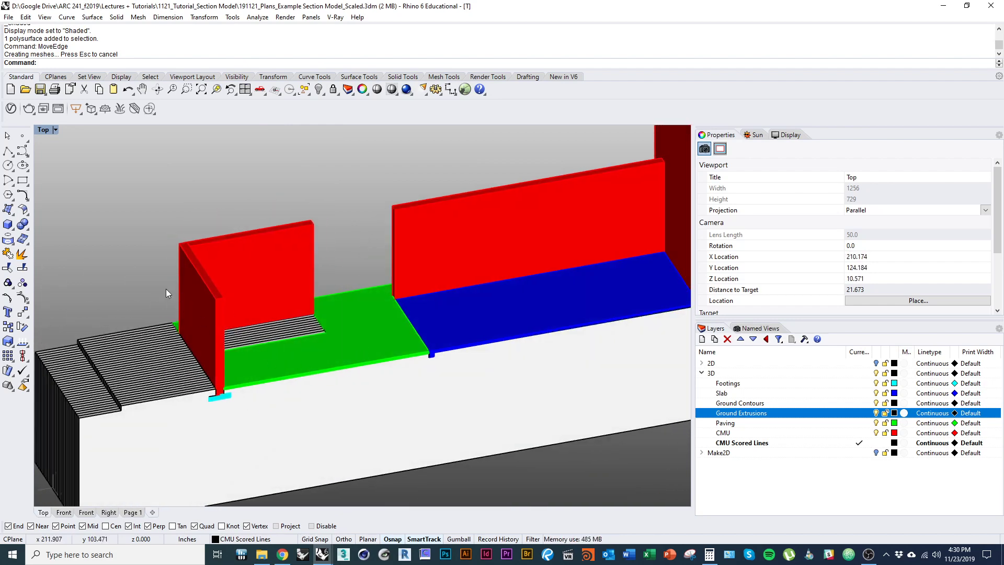
right_click_drag(277, 391, 407, 327)
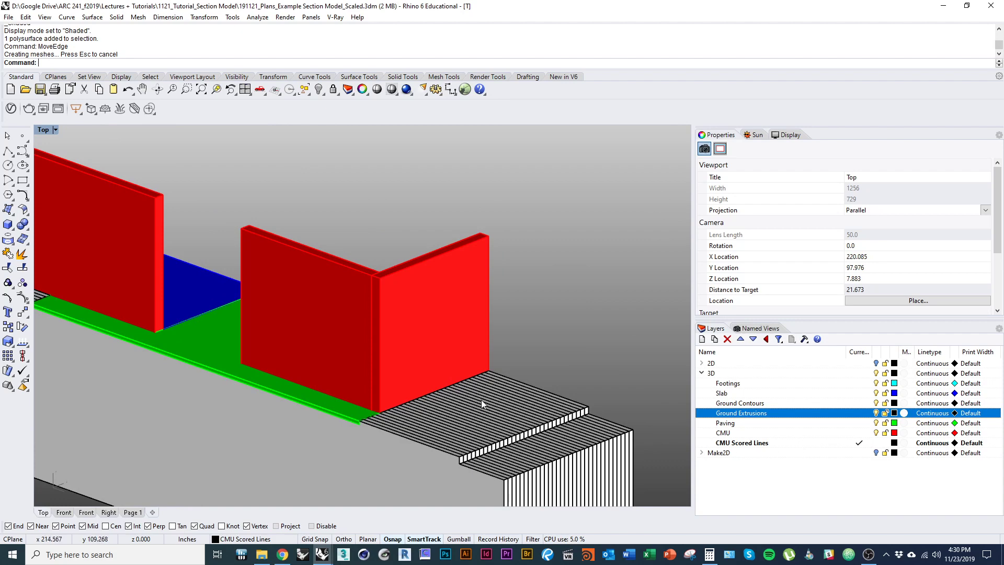
Step: Select the two corner CMU walls and the neighbouring lengthwise wall to review their exposed faces, then clear the selection
right_click_drag(481, 399, 463, 393)
left_click(421, 377)
left_click(319, 362, "shift")
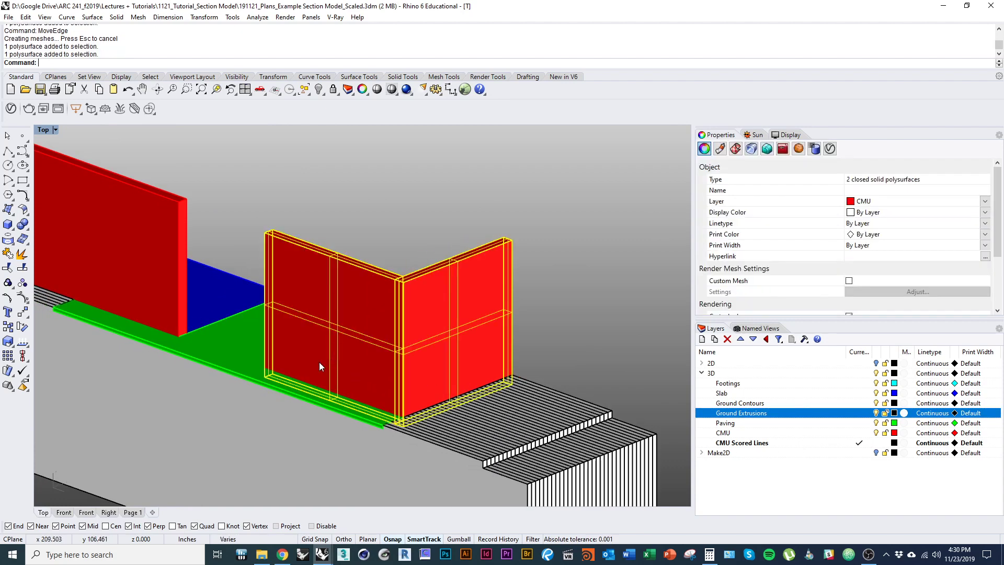
right_click_drag(109, 249, 361, 333, "shift")
left_click(362, 333, "shift")
left_click(212, 177, "shift")
right_click_drag(306, 292, 254, 322, "shift")
scroll(292, 371, "down", 3)
left_click(387, 265)
right_click_drag(325, 352, 334, 332, "shift")
Step: Reselect the three CMU walls for review, then only the end wall, and compare it in wireframe and shaded display
left_click(520, 418)
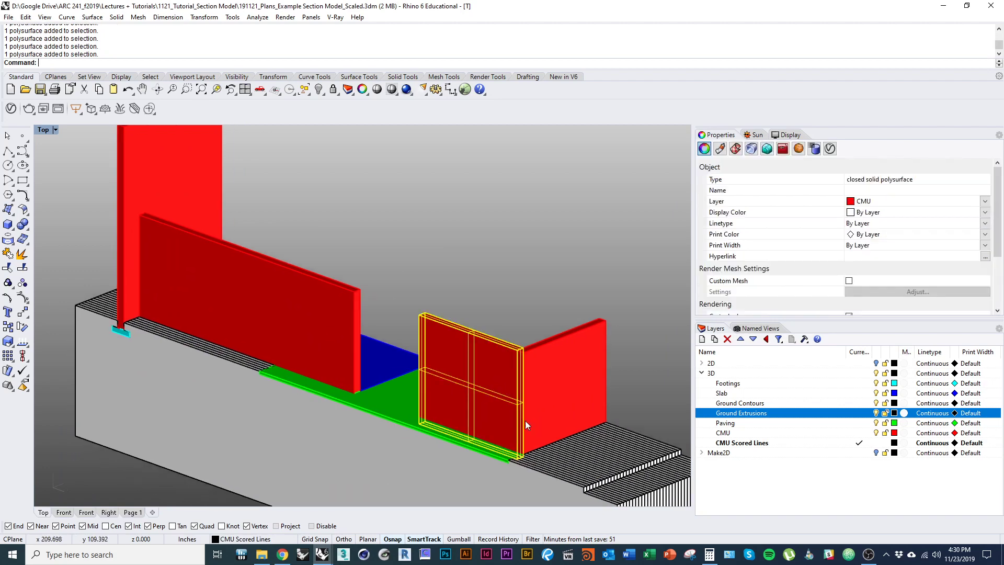
left_click(548, 416, "shift")
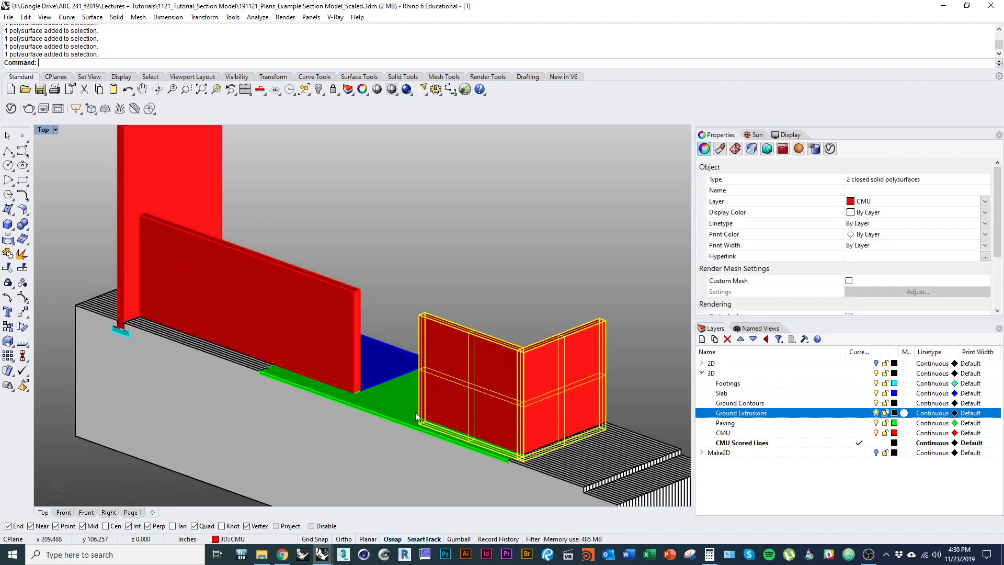
left_click(309, 341, "shift")
right_click_drag(310, 341, 253, 332, "shift")
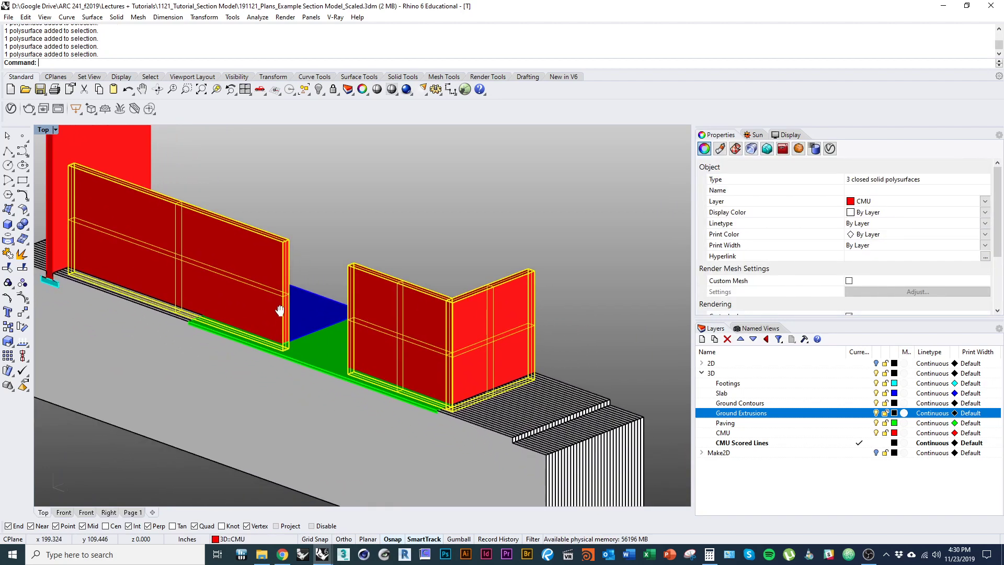
left_click(475, 380)
mouse_move(484, 408)
right_mouse_down()
mouse_move(504, 412)
mouse_move(492, 406)
right_mouse_up()
key("ctrl+alt+w")
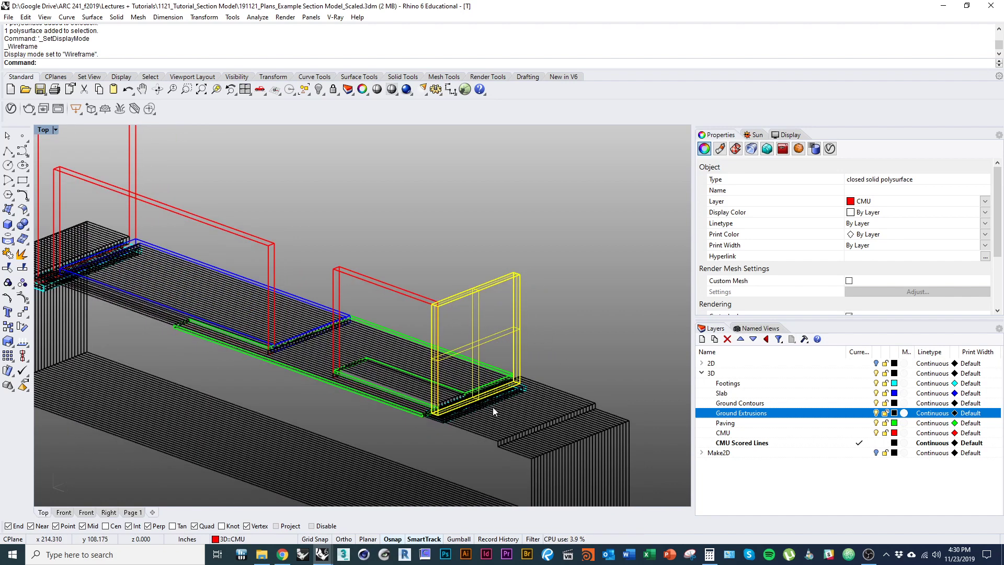
key("ctrl+alt+s")
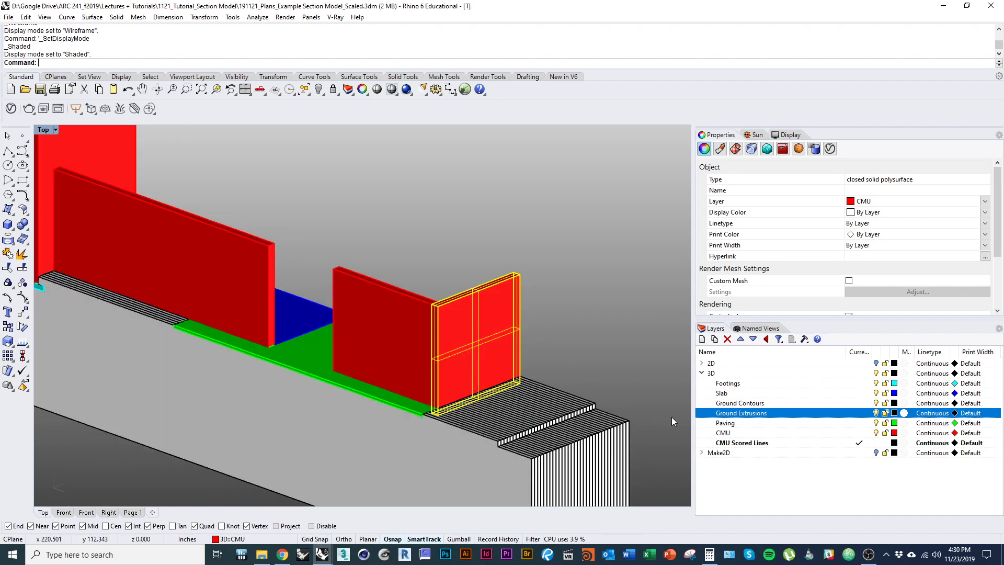
Step: Show the 2D layer and hide the Ground Contours and Ground Extrusions layers, with wireframe display on and nothing selected
left_click(876, 363)
right_click_drag(568, 357, 569, 405, "ctrl+shift")
key("ctrl+alt+w")
scroll(465, 392, "up", 3)
scroll(468, 391, "down", 5)
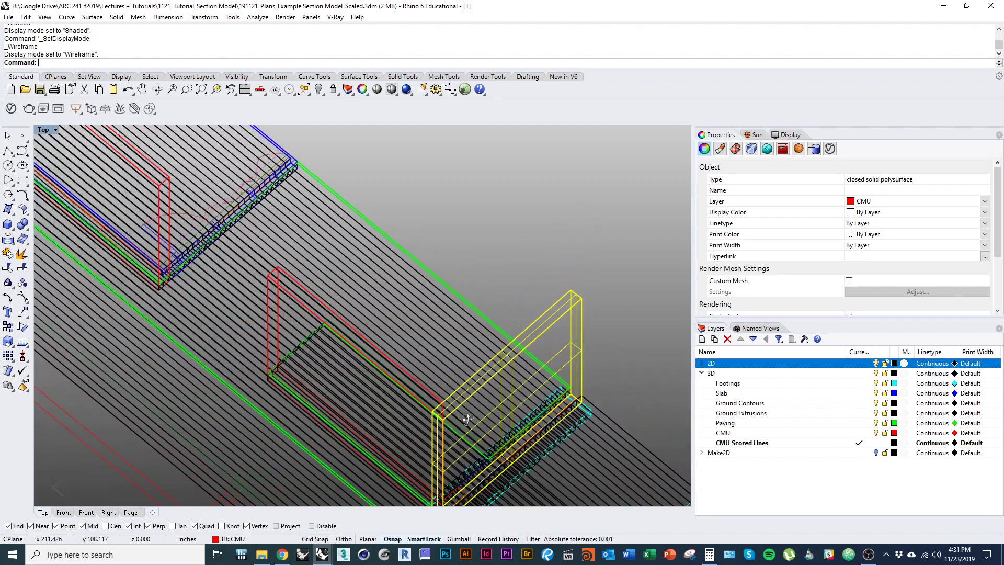
key("Escape")
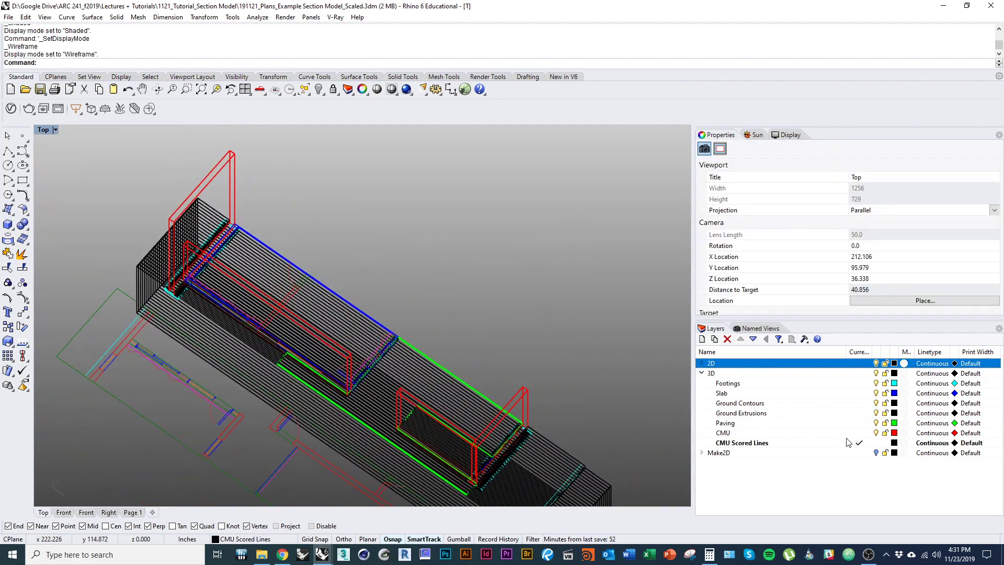
left_click(879, 403)
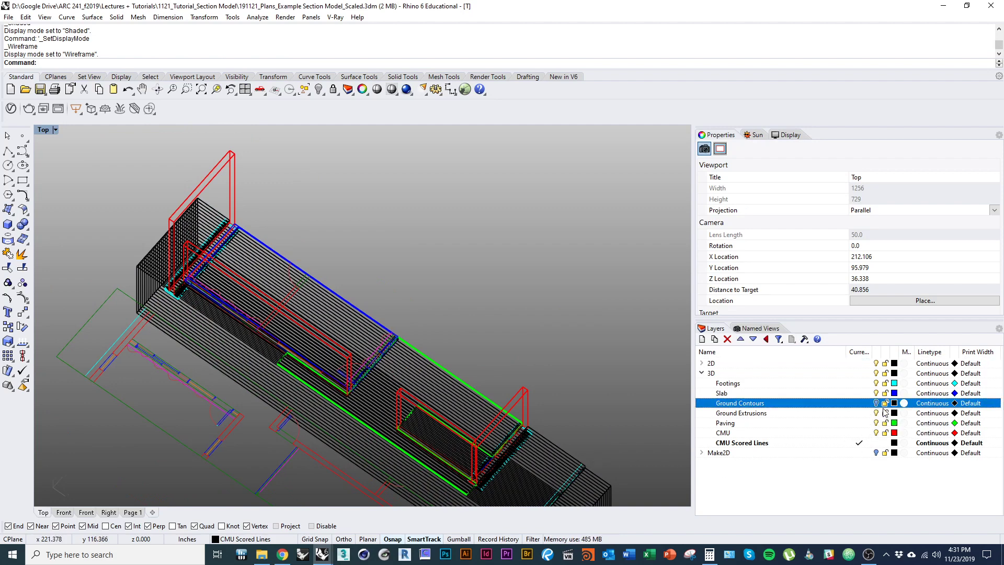
left_click(876, 413)
Step: Examine how the CMU walls sit on the footings, slab and paving, from the corner to the opposite end
mouse_move(495, 444)
right_mouse_down("ctrl+shift")
mouse_move(486, 400)
mouse_move(496, 445)
right_mouse_up("ctrl+shift")
scroll(489, 398, "up", 4)
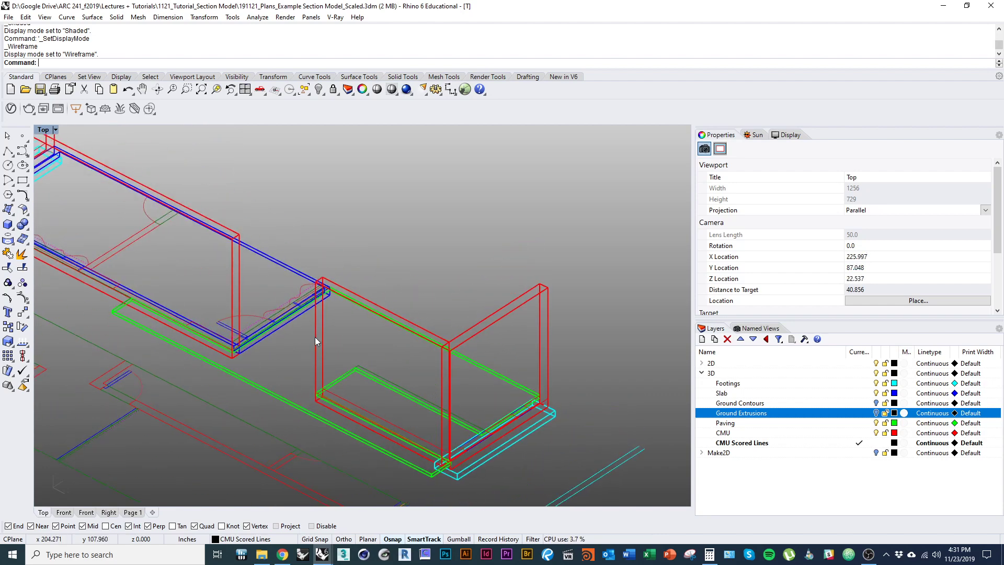
right_click_drag(279, 367, 514, 424)
right_click_drag(476, 384, 209, 258)
scroll(365, 360, "down", 2)
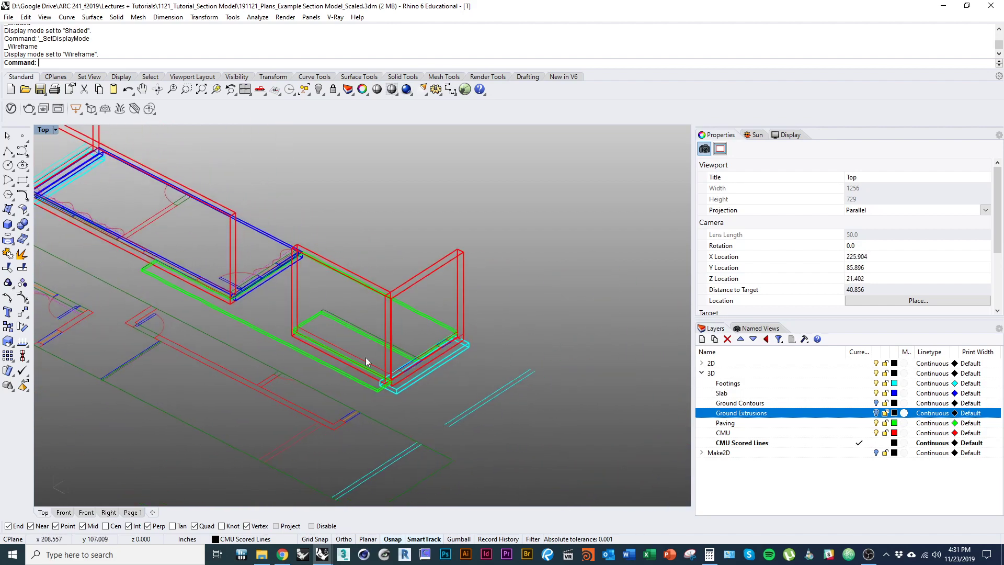
scroll(429, 372, "up", 2)
right_click_drag(450, 377, 433, 345, "ctrl+shift")
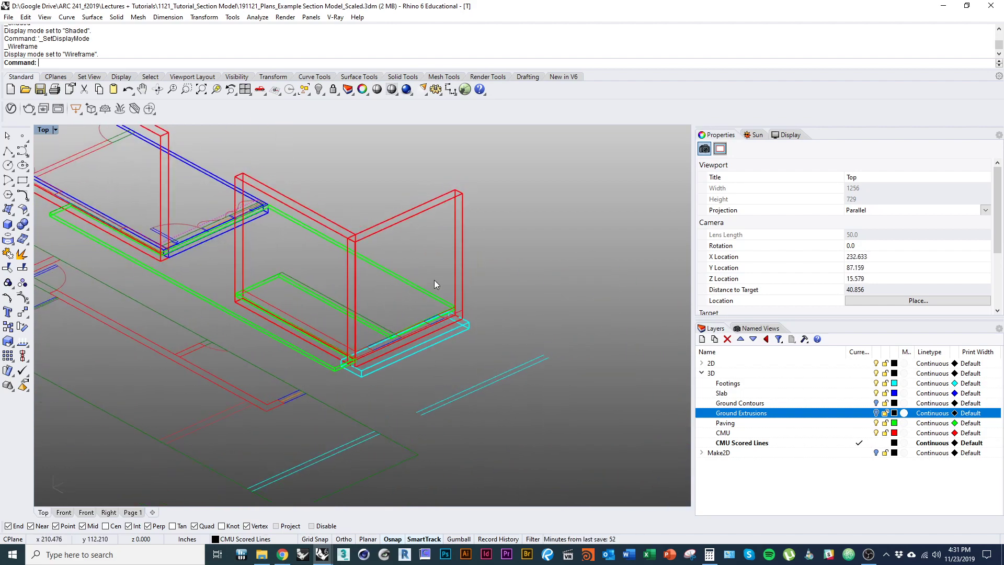
right_click_drag(433, 280, 238, 296)
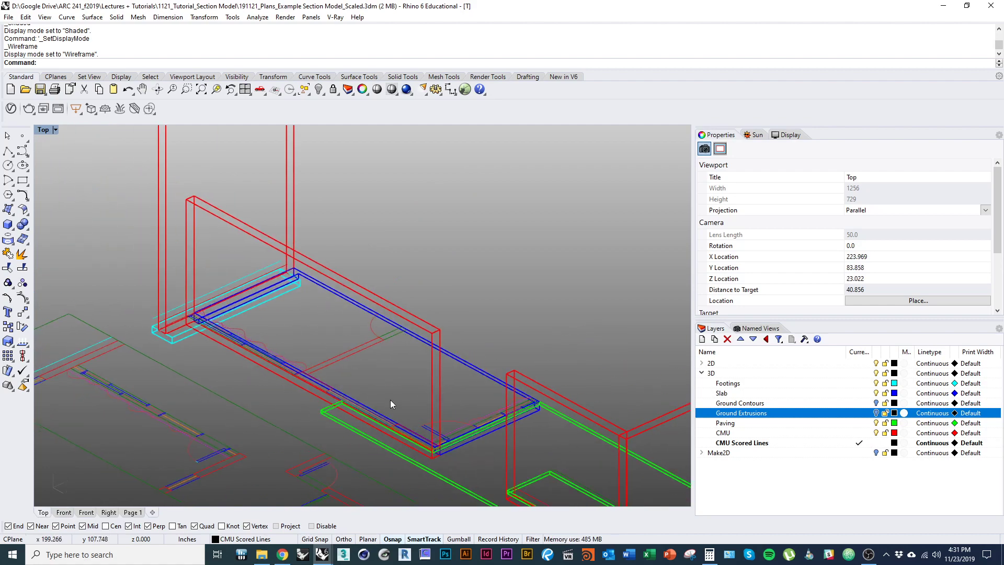
right_click_drag(301, 310, 204, 307)
mouse_move(473, 394)
right_mouse_down()
mouse_move(423, 350)
mouse_move(476, 385)
right_mouse_up()
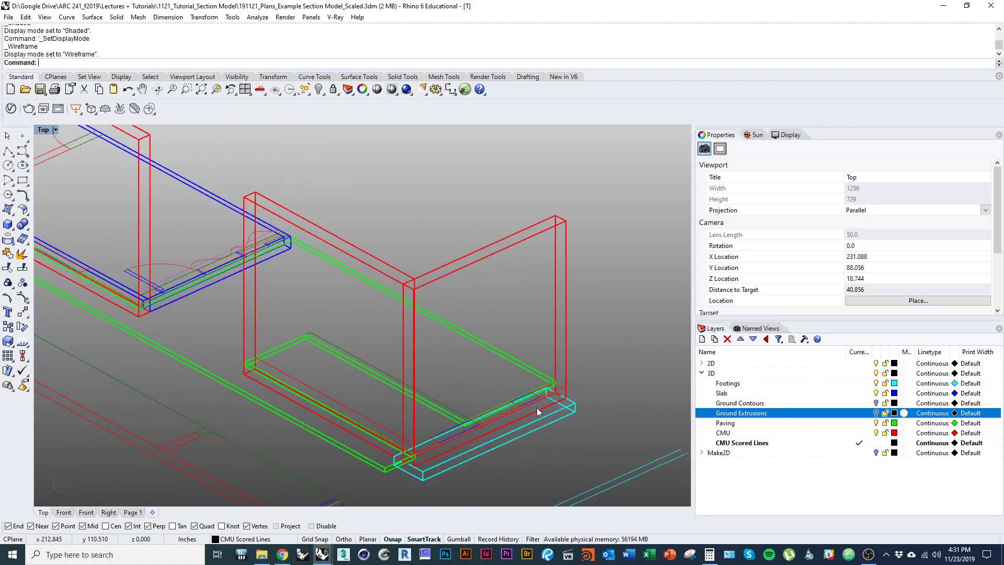
mouse_move(536, 407)
right_mouse_down()
mouse_move(472, 350)
mouse_move(489, 363)
mouse_move(554, 371)
right_mouse_up()
Step: In shaded display, draw a line along the outer bottom edge of the end CMU wall where it meets the footing
key("ctrl+alt+s")
type("line")
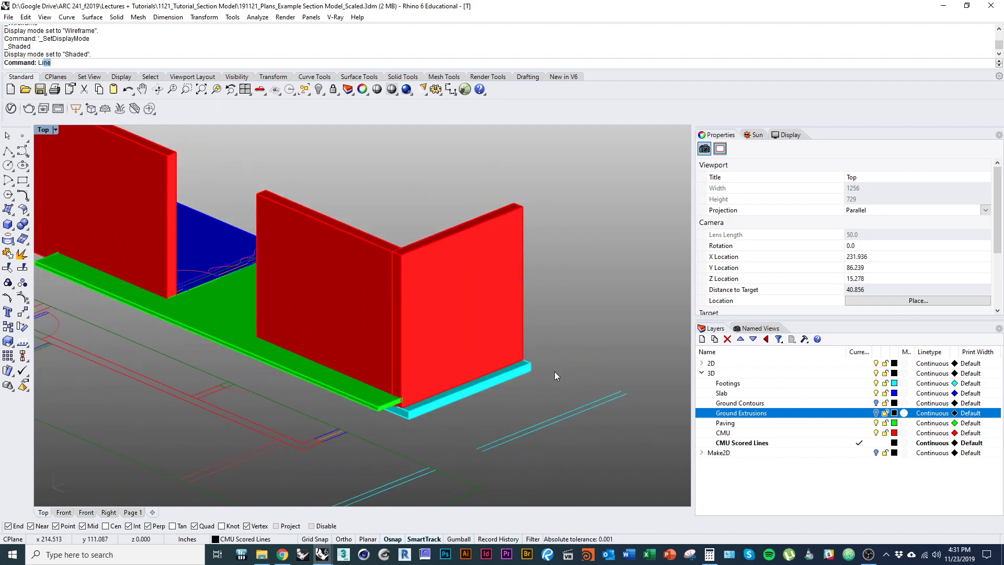
key("Return")
scroll(529, 410, "up", 3)
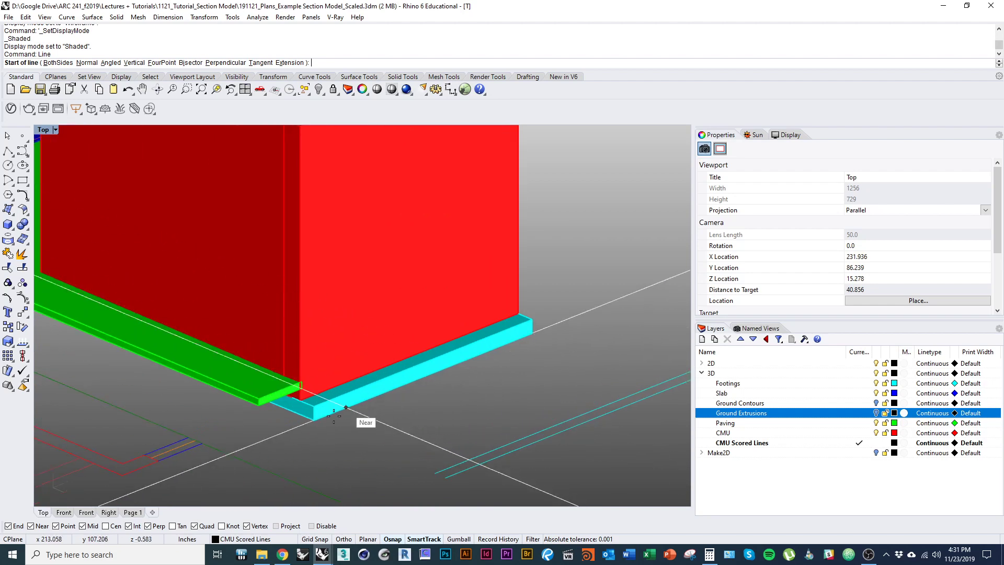
left_click(300, 400)
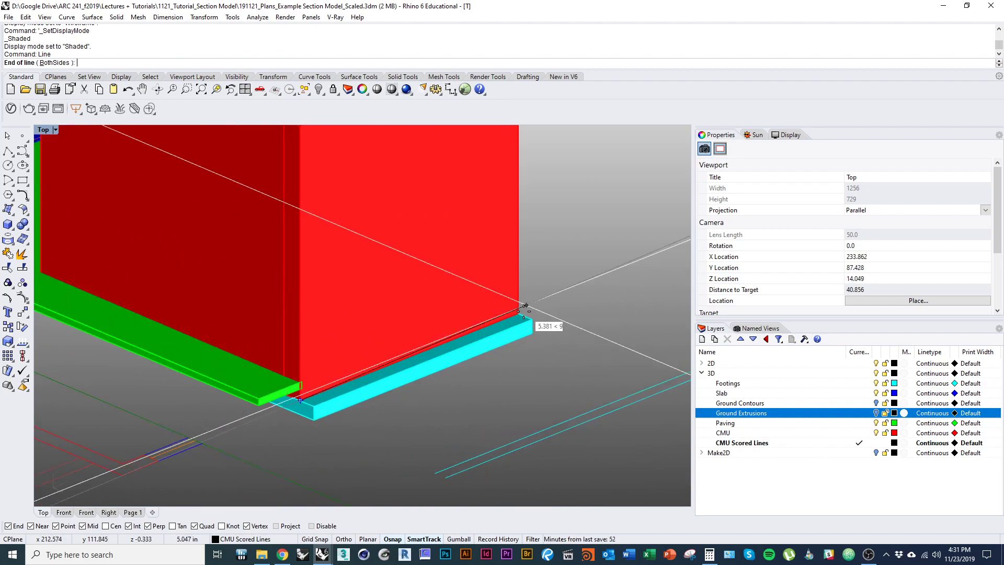
left_click(519, 314)
key("Return")
key("Escape")
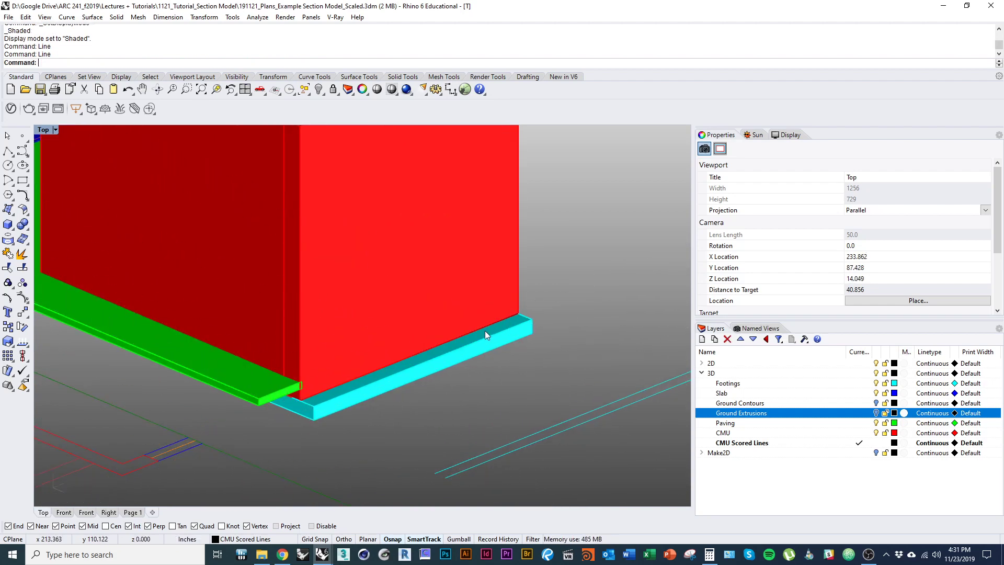
Step: Select the line along the end CMU wall's base and start an Array with 1 in both X and Y
left_click(485, 330)
left_click(479, 332)
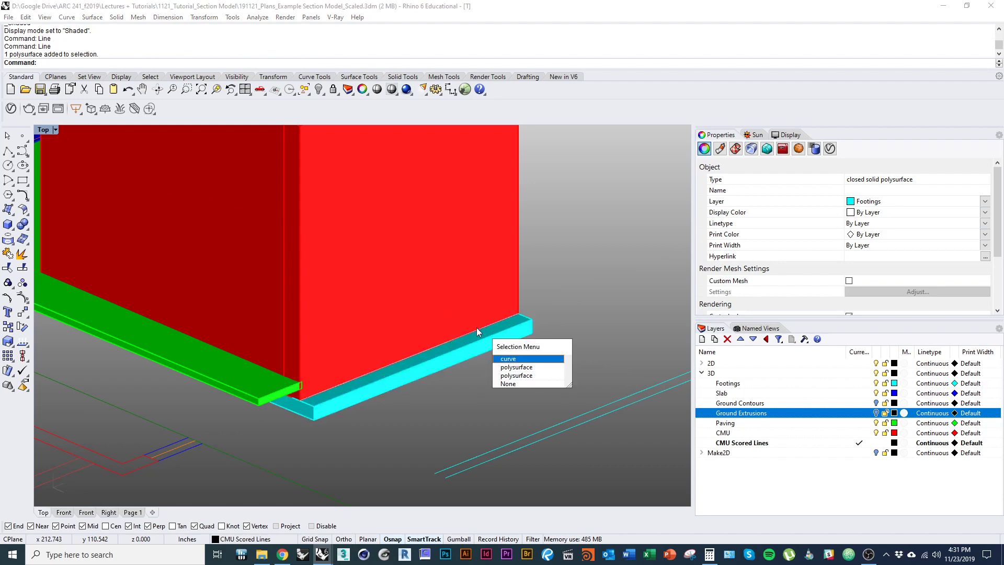
key("Return")
scroll(428, 387, "down", 5)
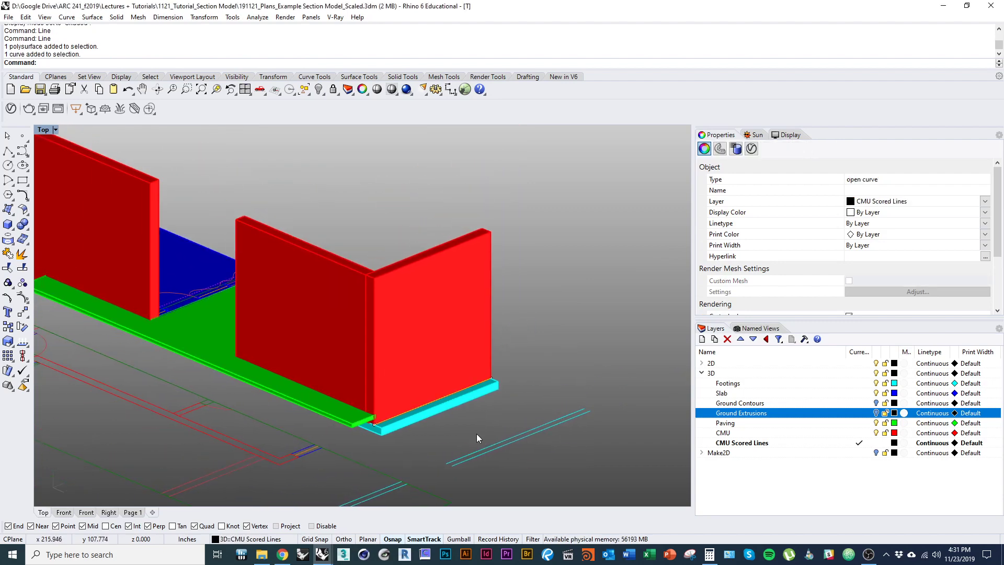
type("Array")
key("Return")
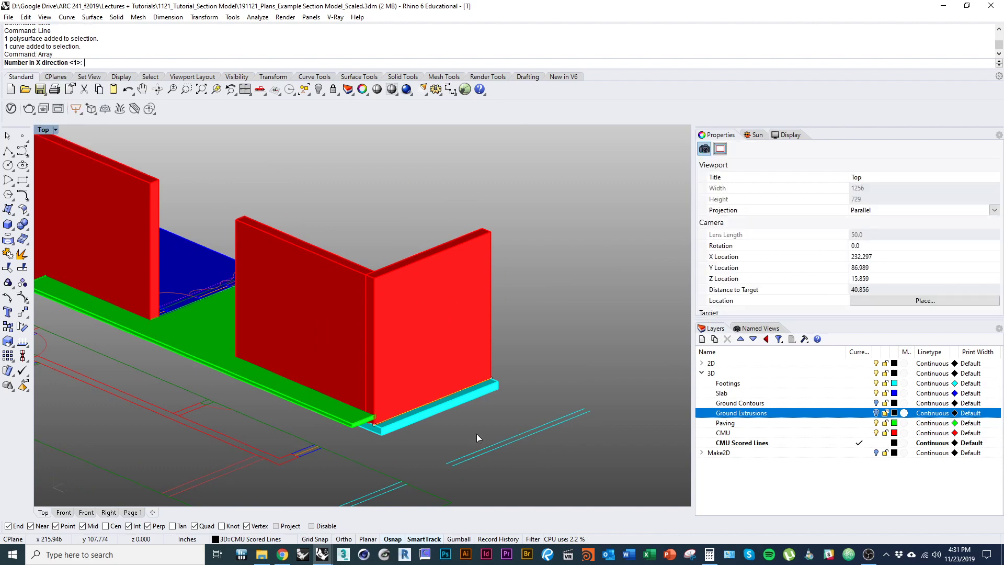
scroll(445, 412, "down", 4)
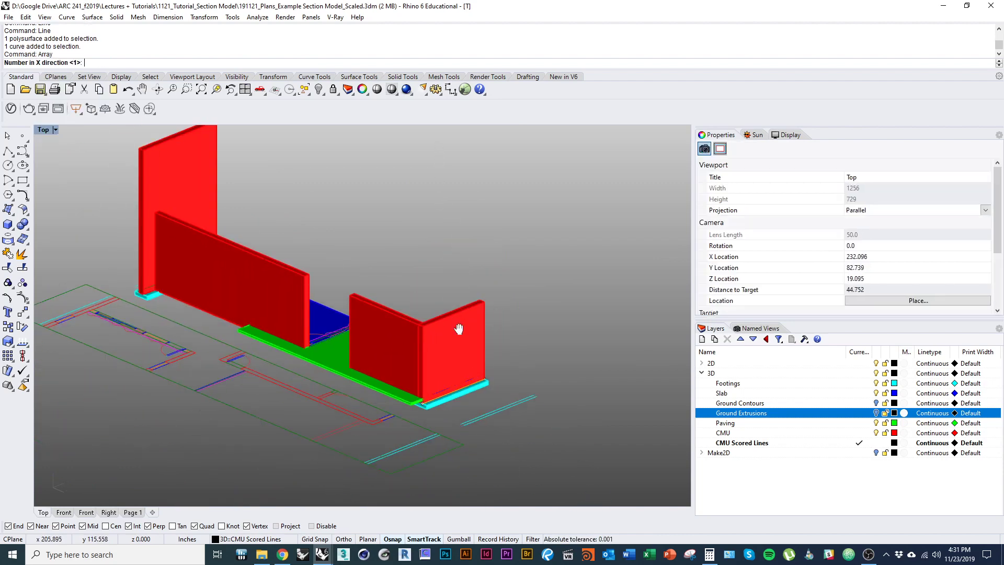
right_click_drag(430, 397, 406, 387)
scroll(406, 394, "up", 5)
scroll(413, 361, "down", 3)
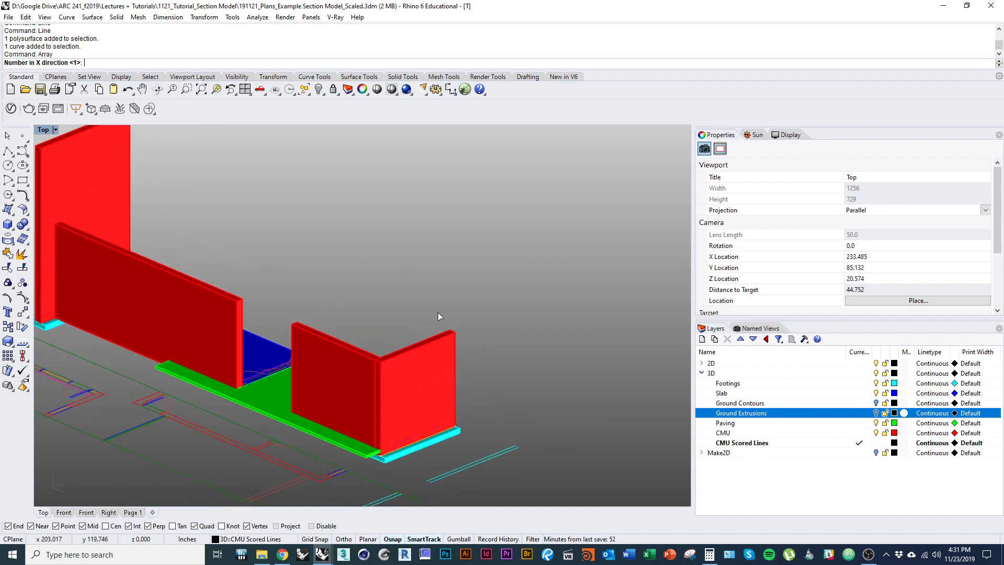
key("Return")
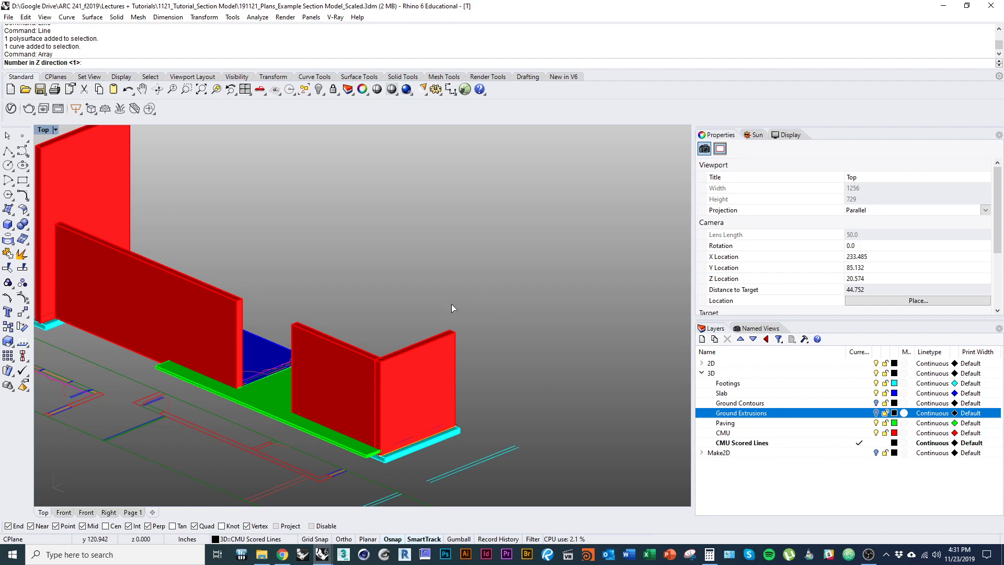
right_click_drag(452, 304, 484, 325)
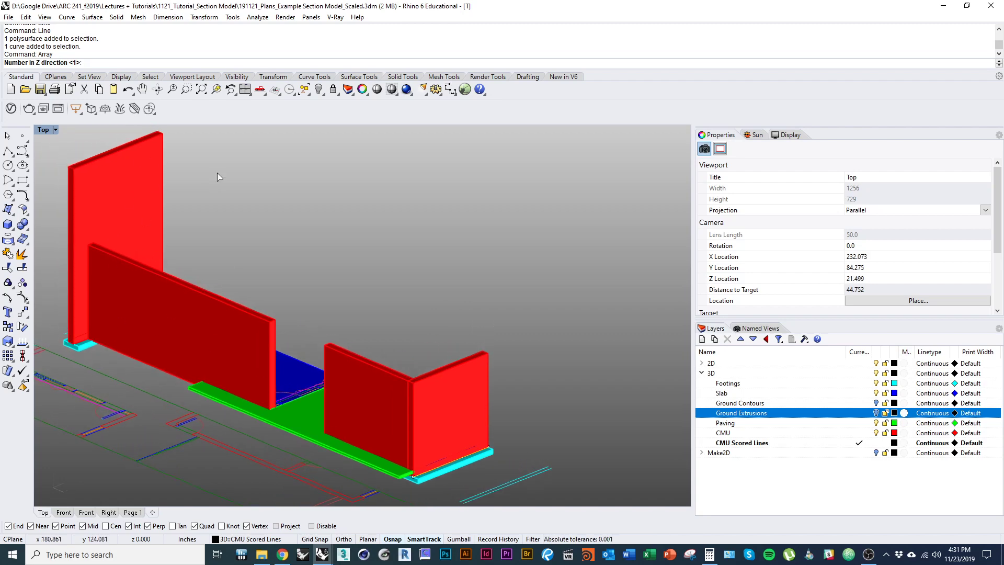
Step: Switch to Calculator and work out the number of scored lines as 18 × 12 ÷ 8
left_click(709, 561)
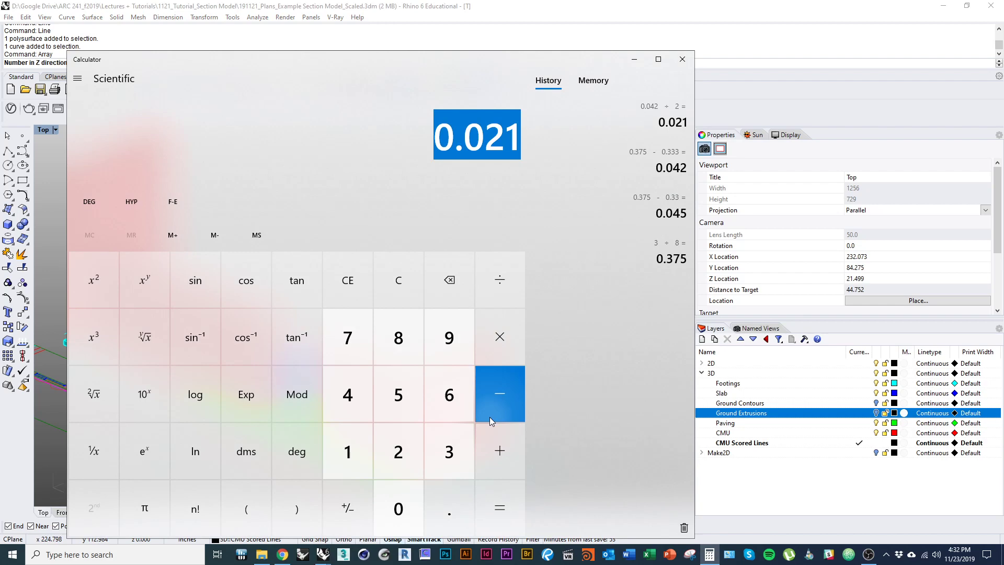
type("18/2")
key("Return")
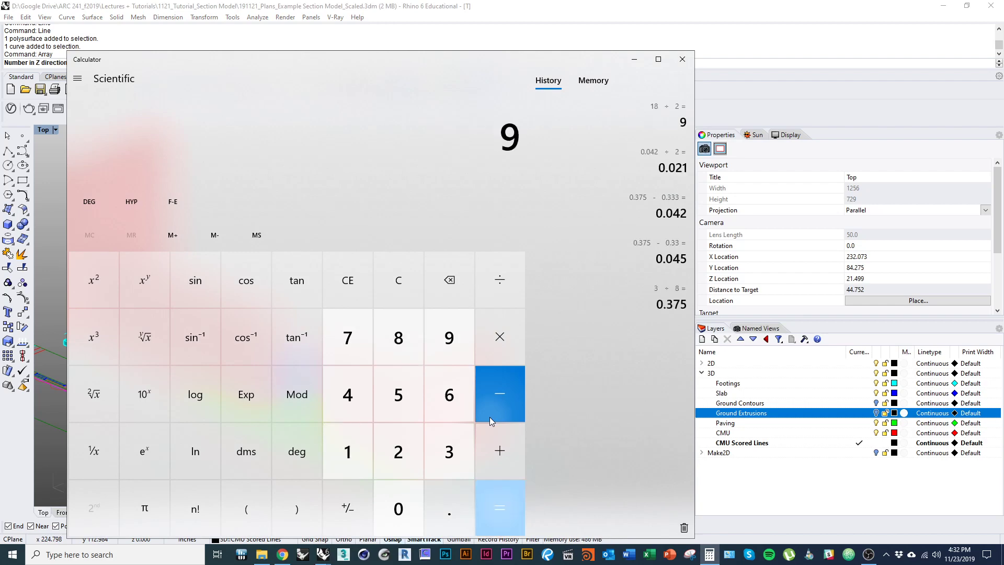
type("2")
key("Return")
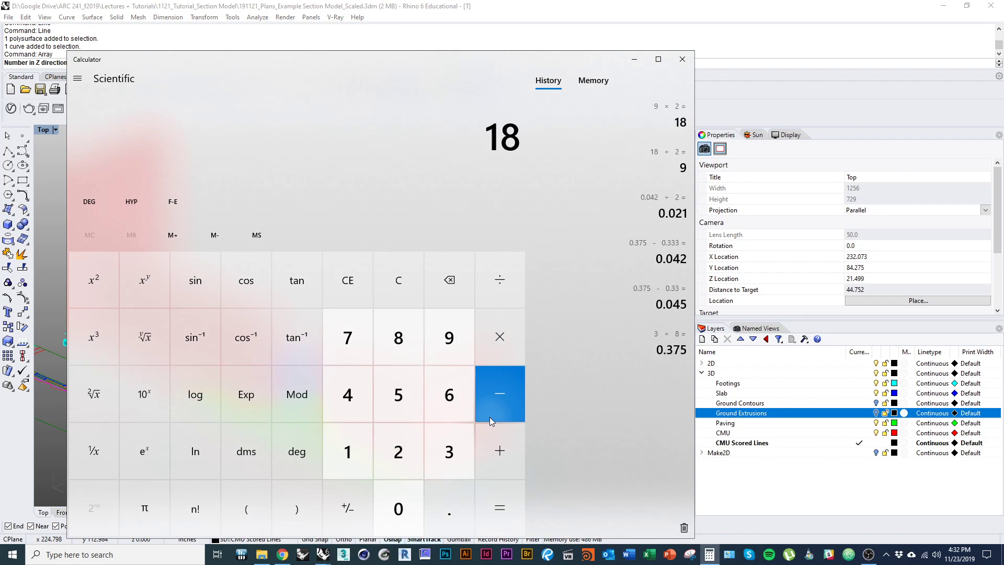
key("Escape")
type("18*12")
key("Return")
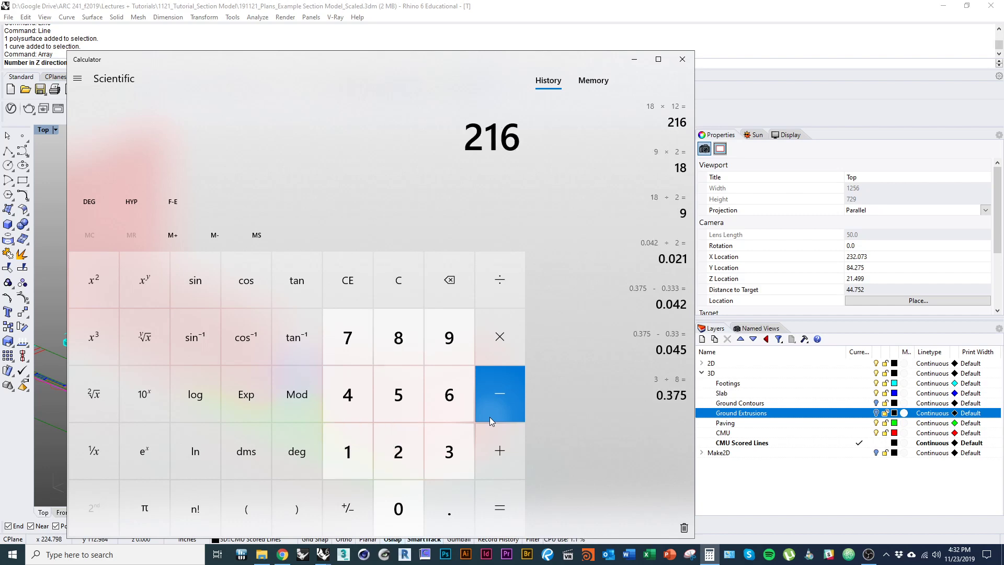
type("/8")
key("Return")
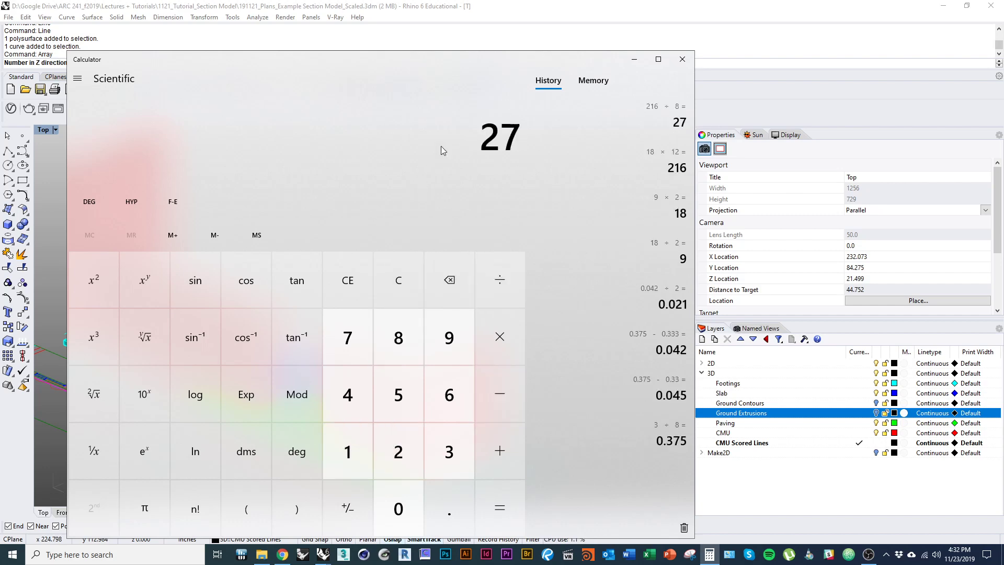
Step: Back in Rhino, array the line 27 times in Z at 0.333 spacing, measured up from the end wall's bottom corner
left_click(469, 4)
right_click_drag(469, 301, 474, 281)
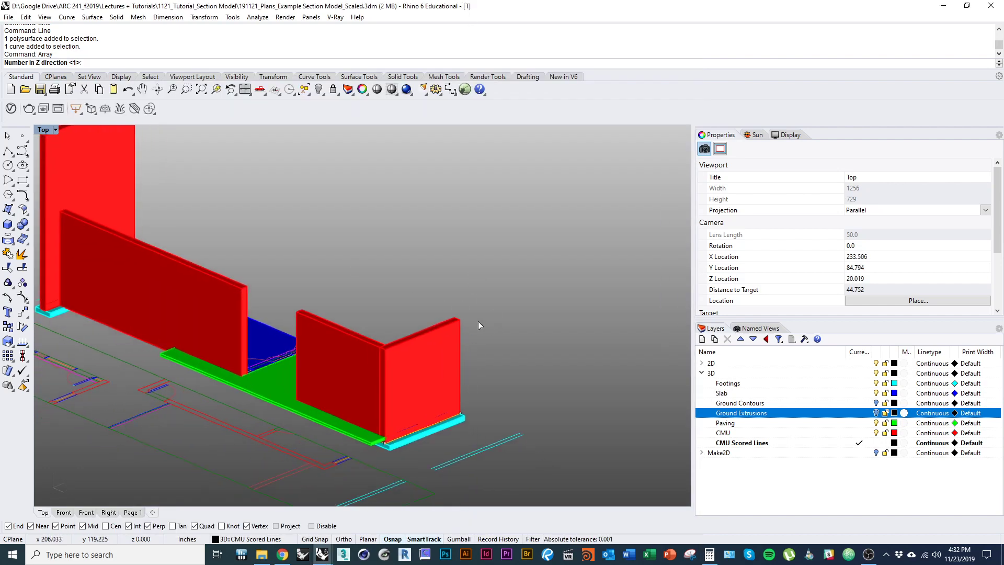
key("Return")
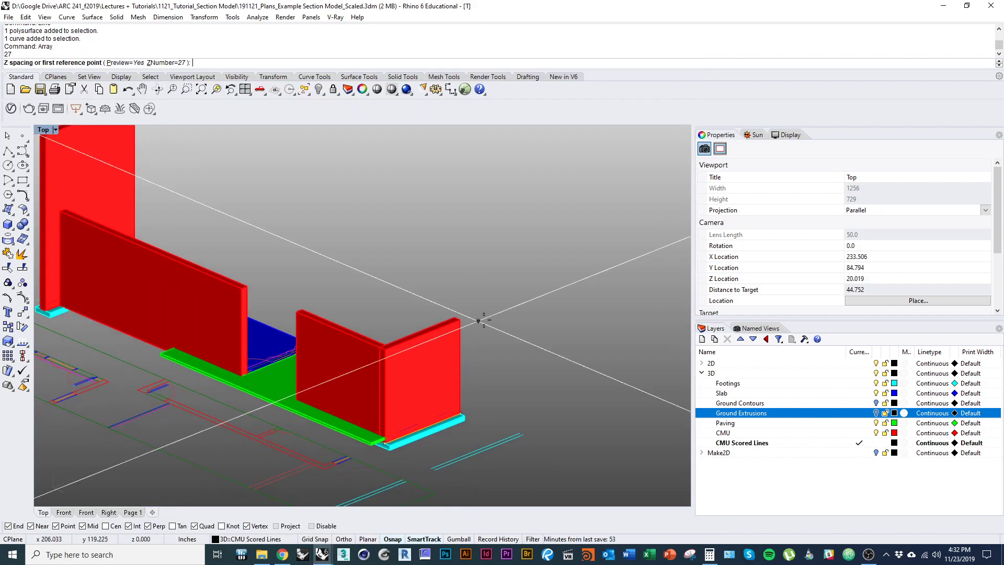
scroll(404, 419, "up", 5)
right_click_drag(354, 439, 450, 391, "shift")
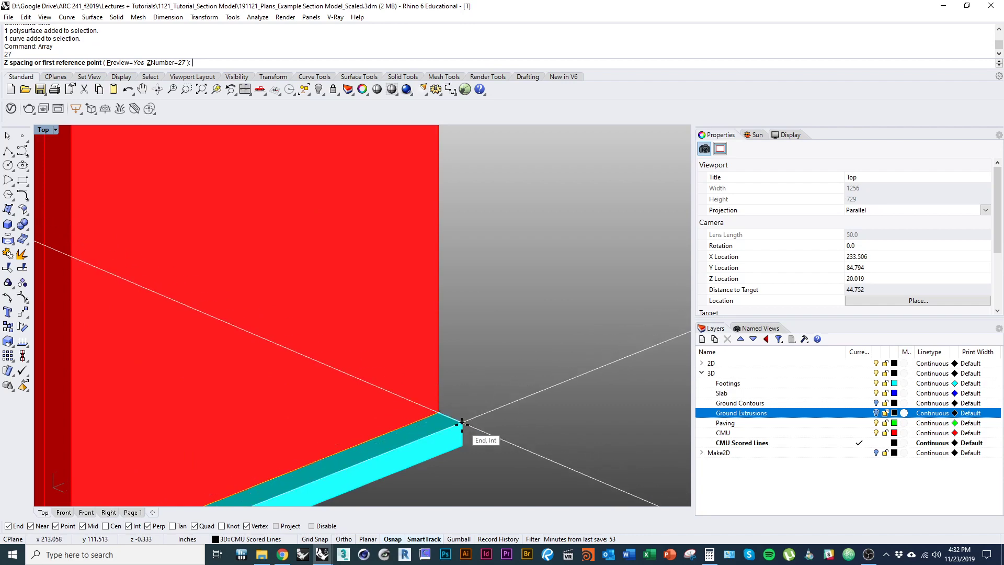
left_click(438, 413)
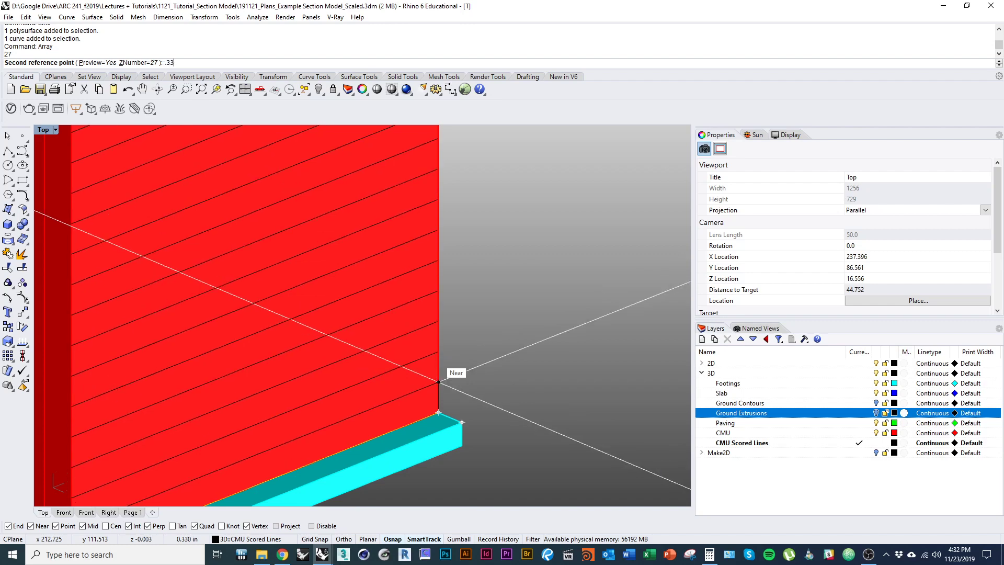
type(".333")
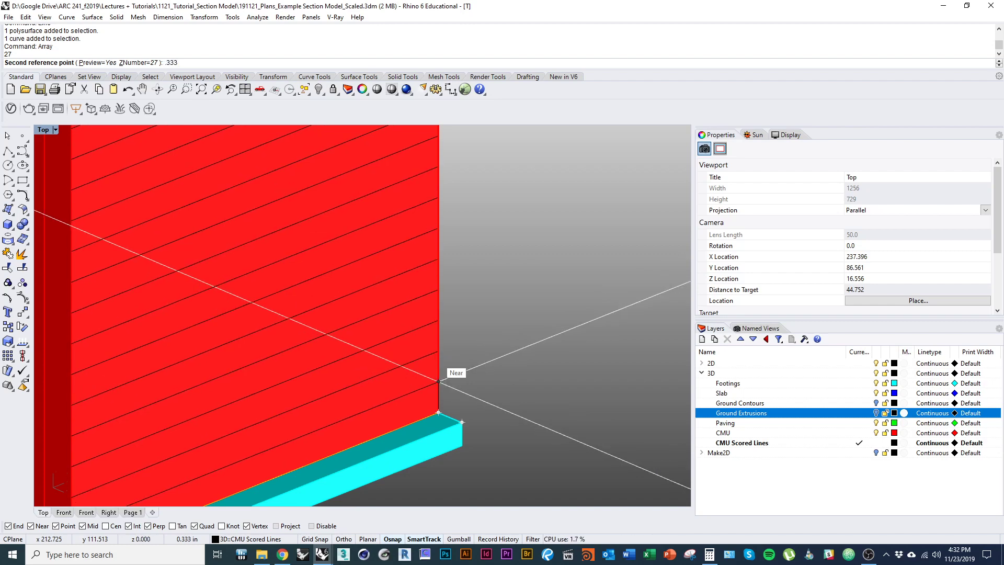
key("Return")
left_click(437, 358)
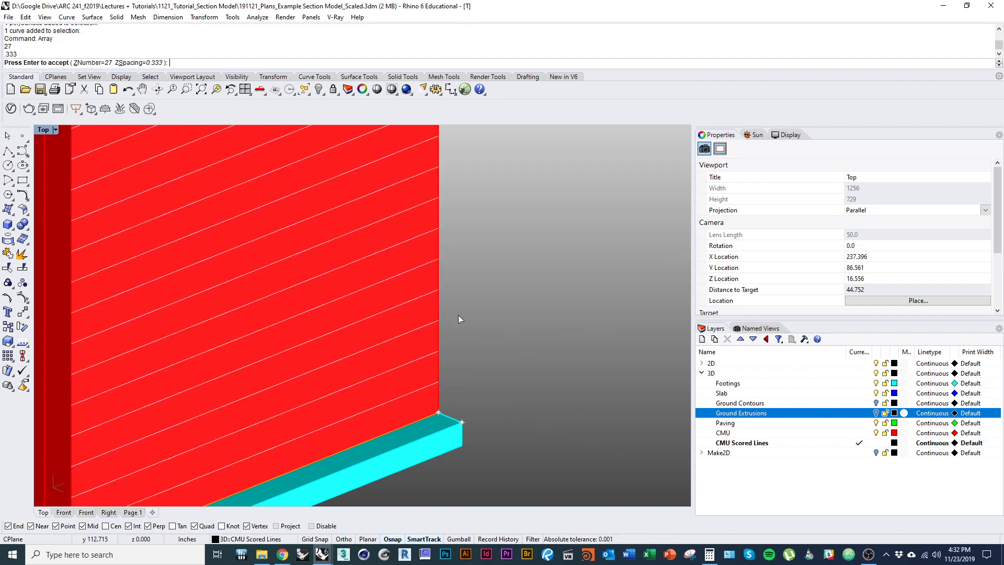
scroll(454, 366, "down", 6)
scroll(465, 405, "up", 3)
key("Return")
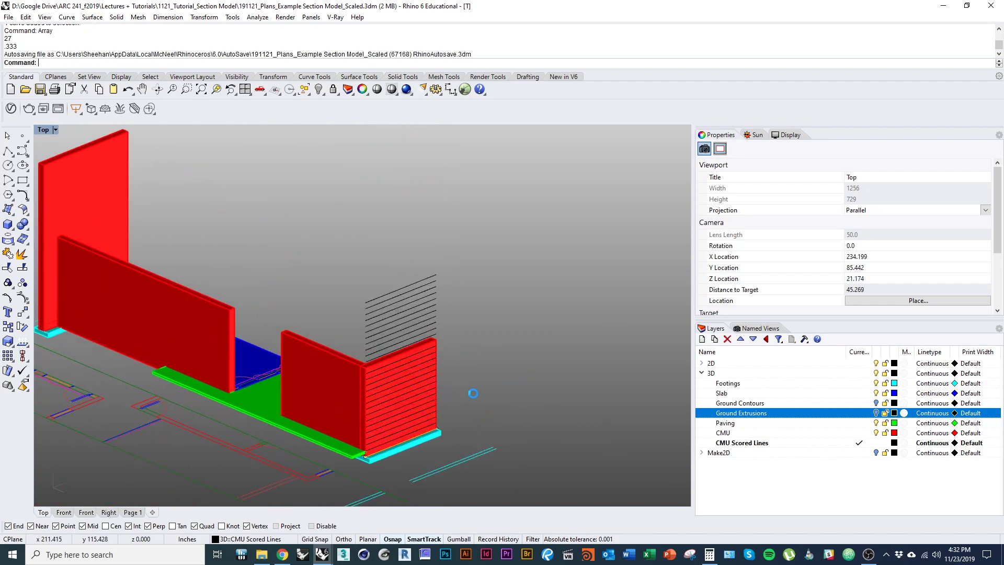
Step: Select the newly arrayed lines with SelLast and group them
right_click_drag(472, 403, 452, 389)
scroll(468, 397, "down", 3)
scroll(457, 366, "up", 2)
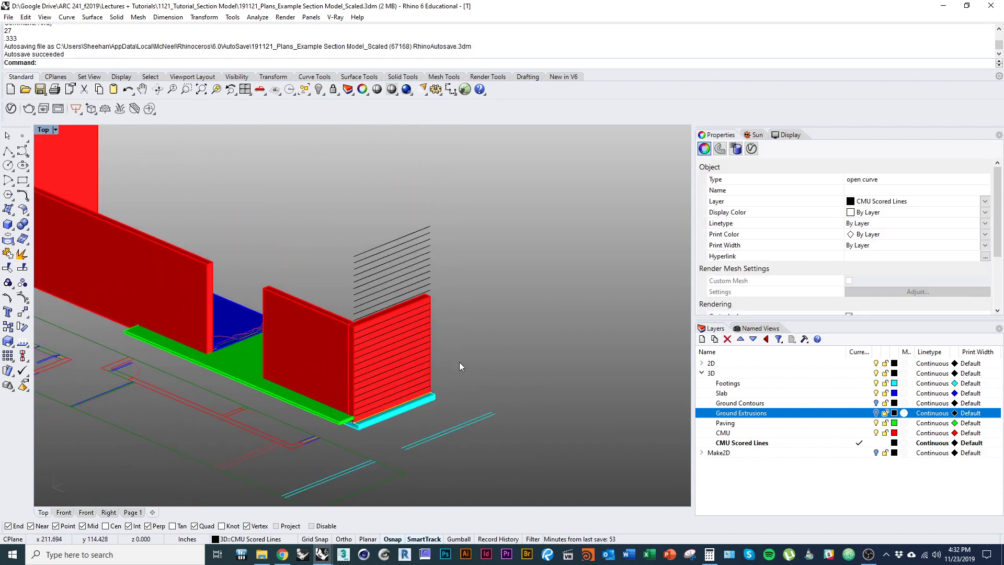
right_click_drag(416, 281, 419, 269)
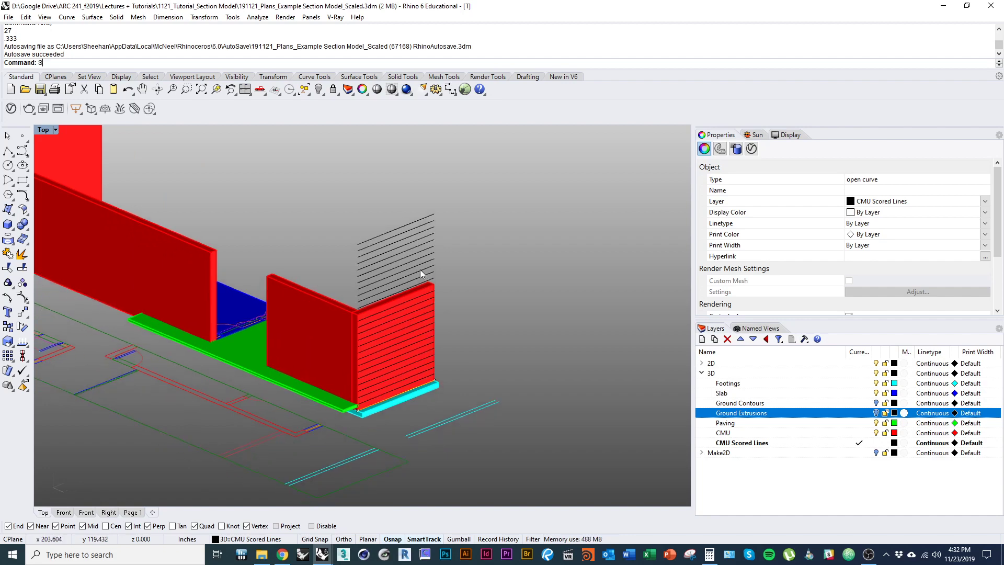
type("SelLast")
key("Return")
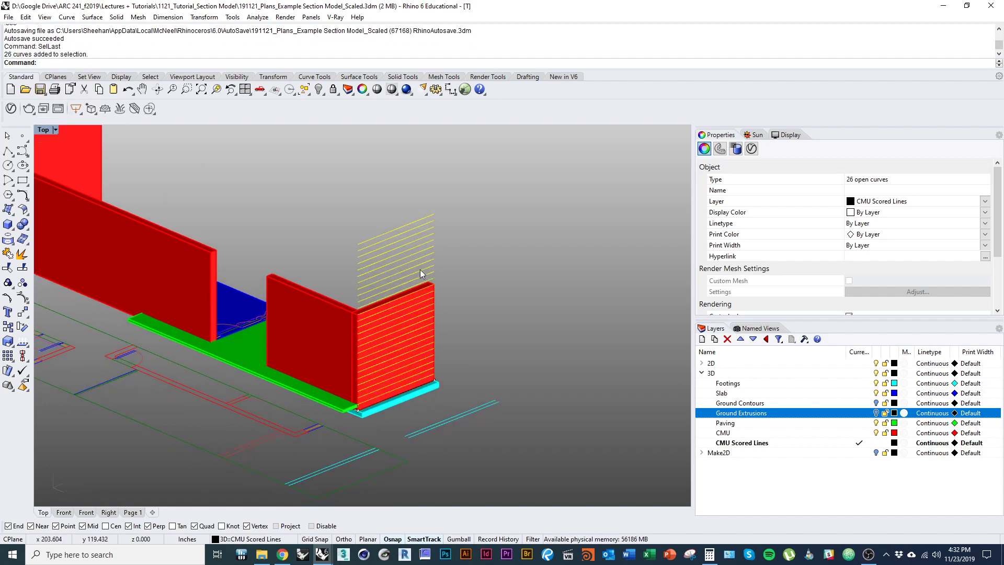
type("Group")
key("Return")
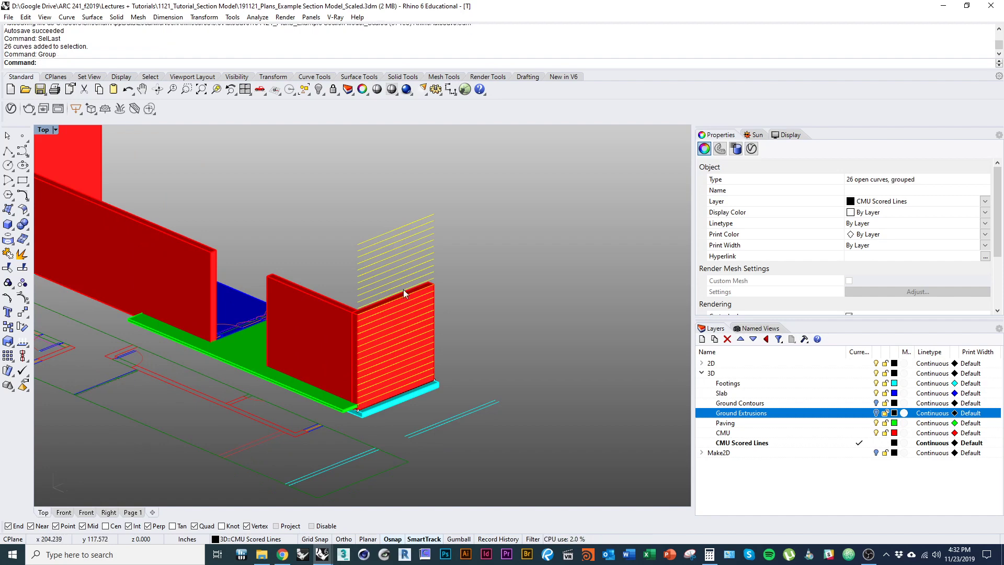
Step: Examine how the scored lines meet the end CMU wall at its base and at its top edge
scroll(442, 332, "up", 8)
right_click_drag(444, 320, 404, 248, "ctrl+shift")
right_click_drag(291, 196, 330, 442)
scroll(253, 310, "down", 10)
scroll(368, 297, "up", 10)
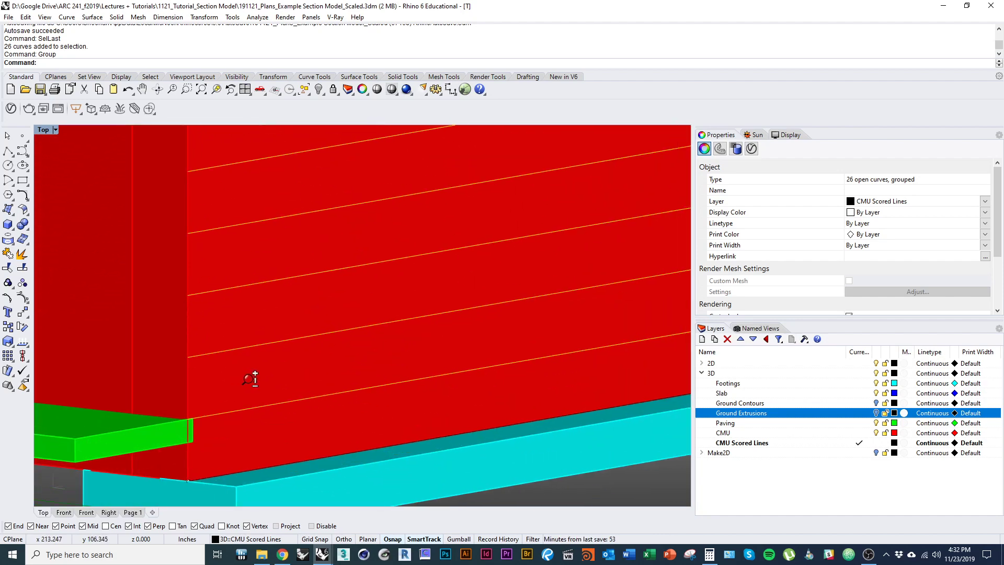
scroll(213, 415, "up", 15)
scroll(239, 373, "down", 20)
right_click_drag(246, 413, 269, 362)
scroll(265, 303, "up", 14)
left_click(265, 305)
right_click_drag(265, 305, 253, 351)
scroll(222, 291, "up", 11)
right_click_drag(257, 276, 277, 335)
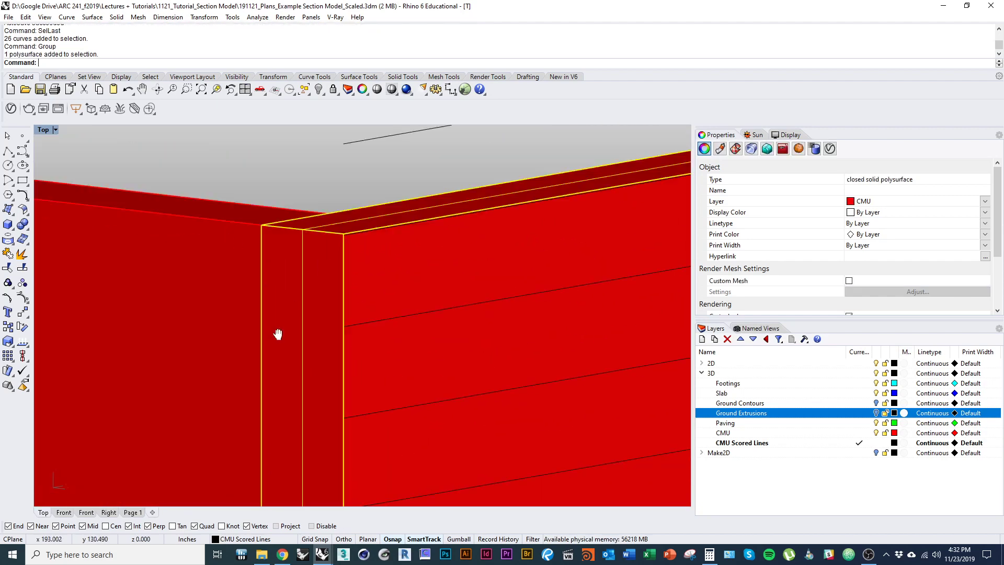
scroll(278, 333, "down", 15)
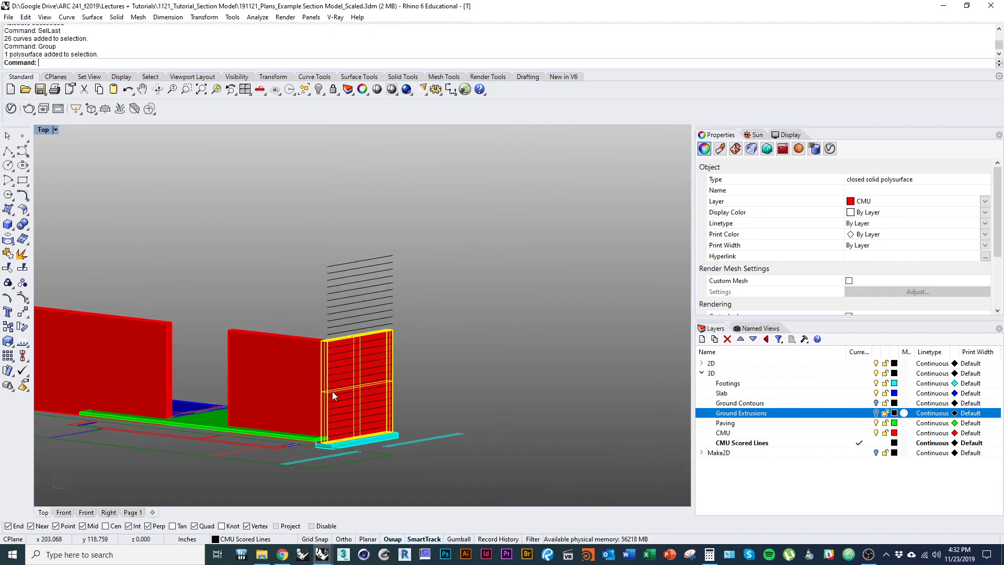
key("Escape")
Step: Switch to wireframe display at the end wall's base and make CMU the current layer
right_click_drag(381, 379, 408, 352)
key("ctrl+alt+w")
right_click_drag(350, 391, 316, 306, "ctrl+shift")
right_click_drag(385, 360, 290, 368, "ctrl+shift")
scroll(350, 347, "up", 9)
right_click_drag(350, 334, 368, 387)
scroll(366, 393, "up", 8)
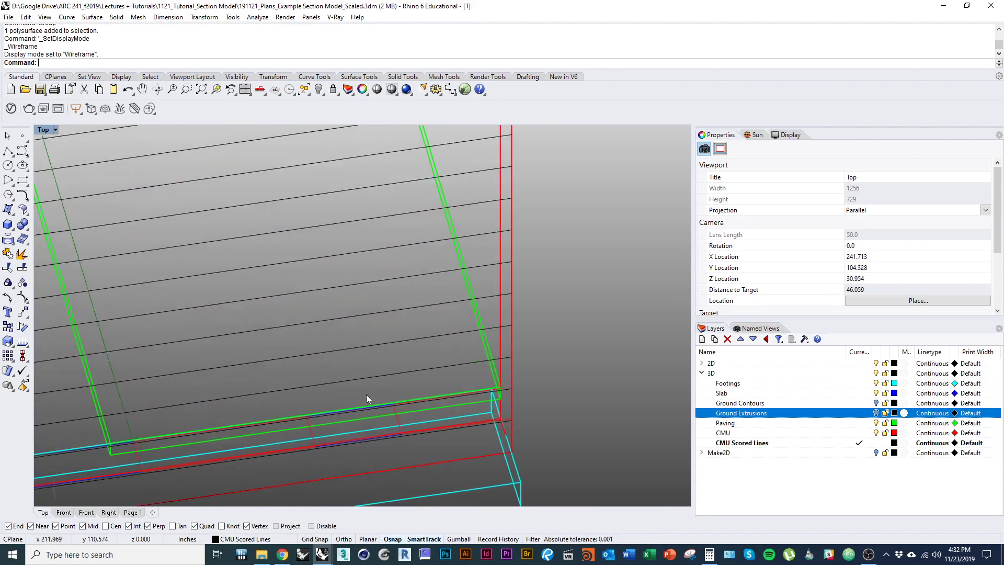
right_click_drag(373, 442, 381, 386)
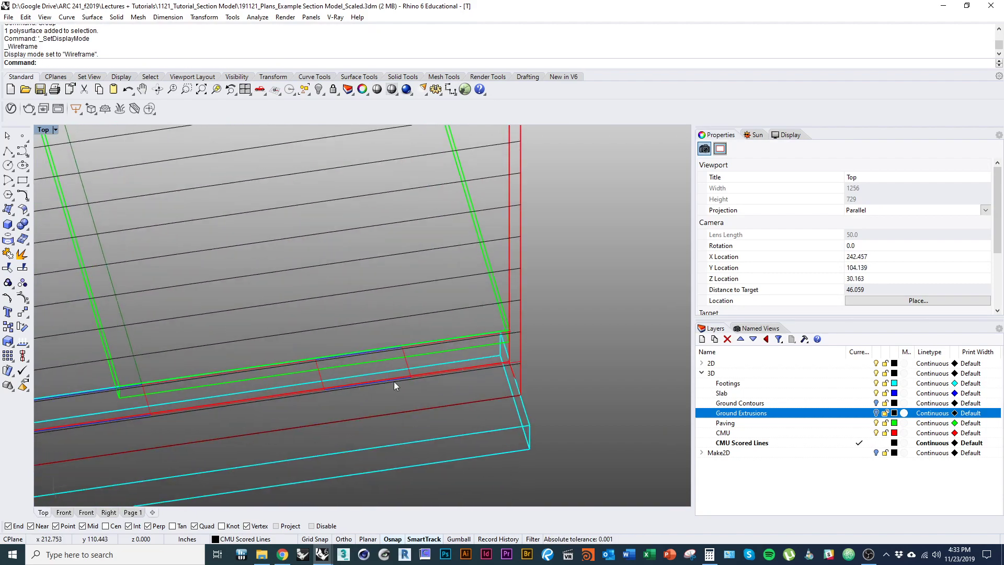
left_click(859, 433)
right_click_drag(454, 406, 466, 400)
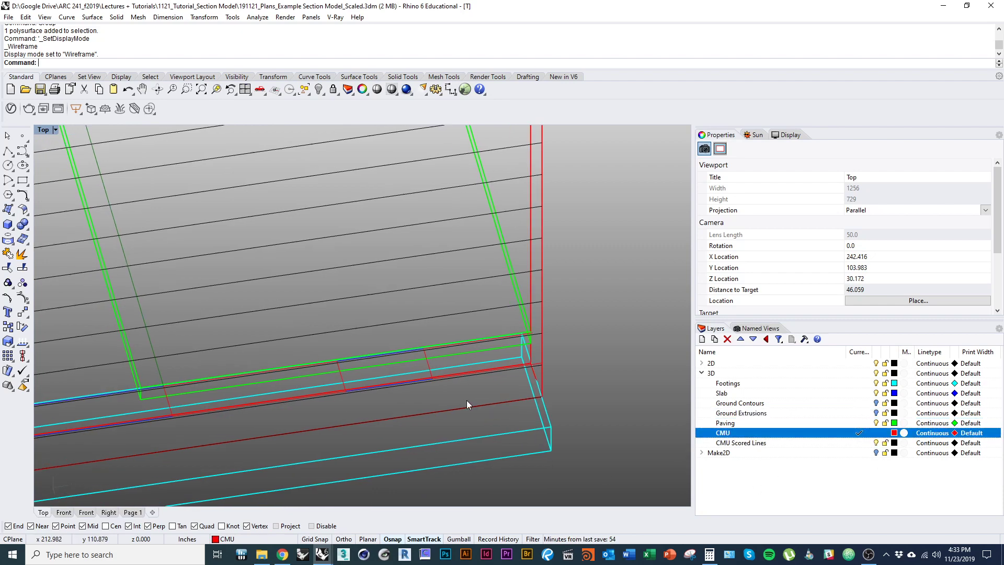
Step: Draw a box on the plan outline of the end wall's opening nearest its free end, about five scored-line spacings high
type("box")
key("Return")
scroll(407, 361, "up", 5)
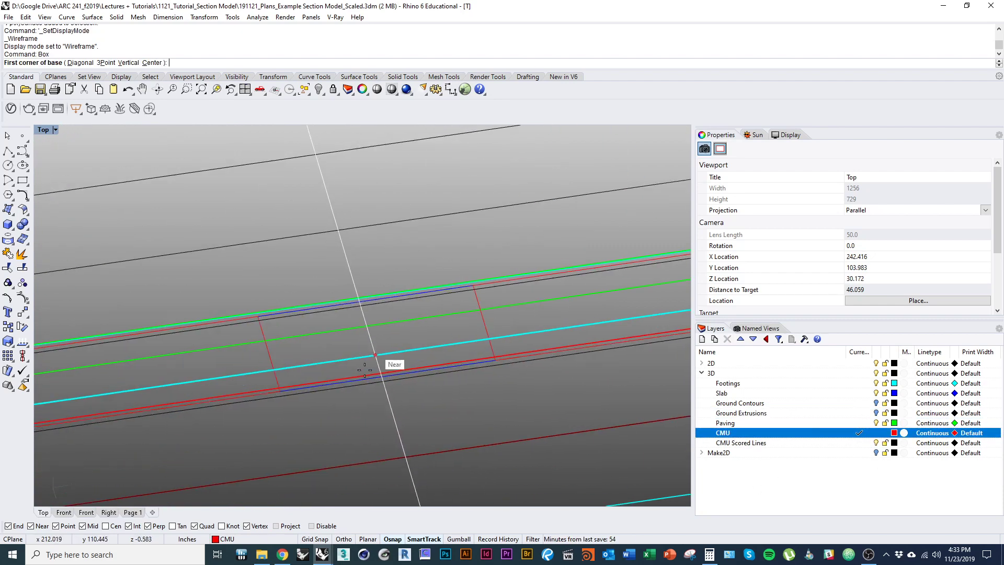
left_click(279, 391)
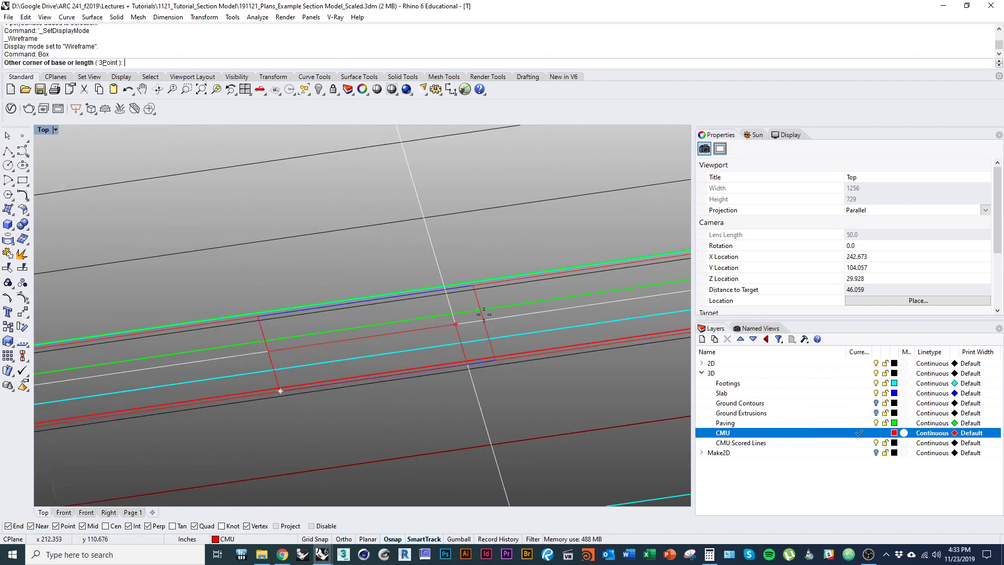
left_click(473, 286)
scroll(368, 287, "down", 6)
right_click_drag(368, 287, 401, 491)
right_click_drag(559, 401, 535, 387, "shift")
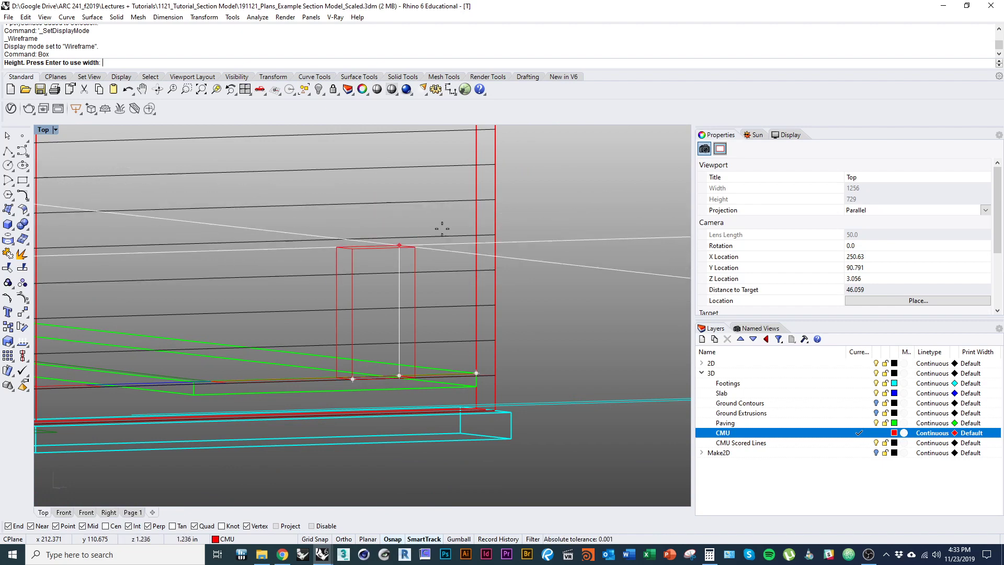
left_click(432, 202)
scroll(418, 308, "down", 8)
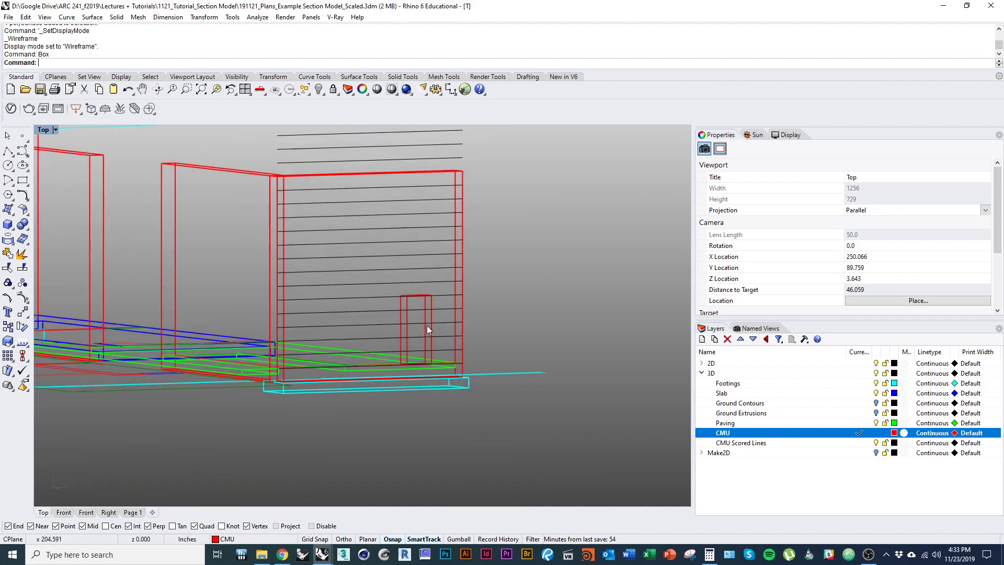
Step: Draw a box on the plan outline of the end wall's opening nearest the wall corner, about five scored-line spacings high
right_click_drag(368, 312, 359, 371)
scroll(320, 422, "up", 15)
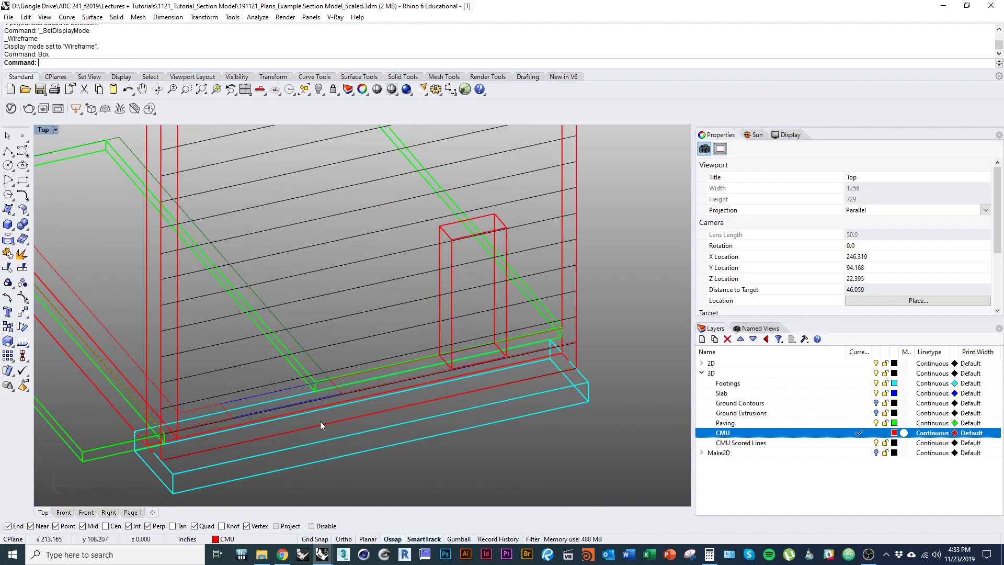
right_click(249, 361)
scroll(242, 339, "down", 4)
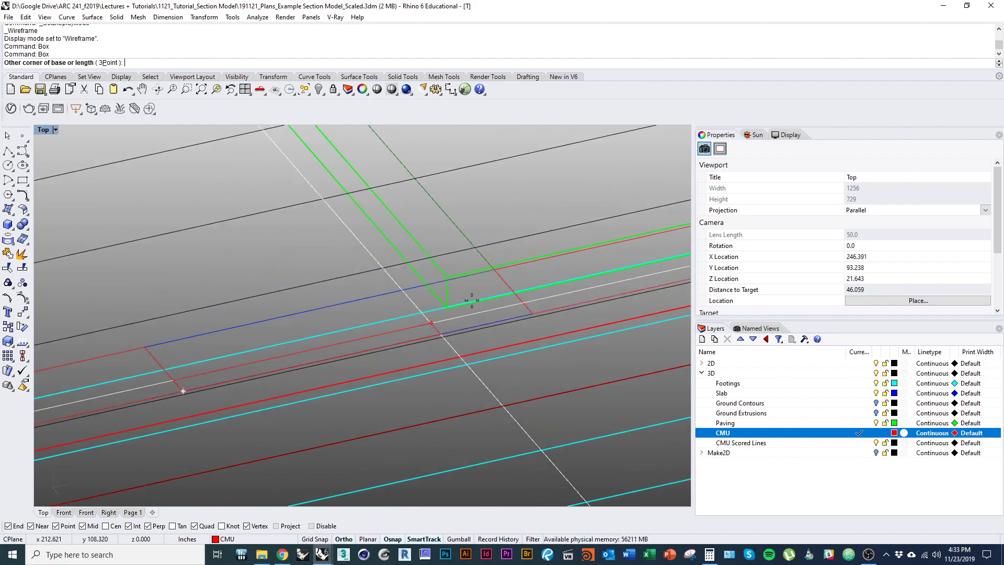
scroll(491, 267, "up", 5)
left_click(496, 262)
scroll(423, 299, "down", 10)
right_click_drag(423, 369, 446, 308)
scroll(447, 306, "up", 4)
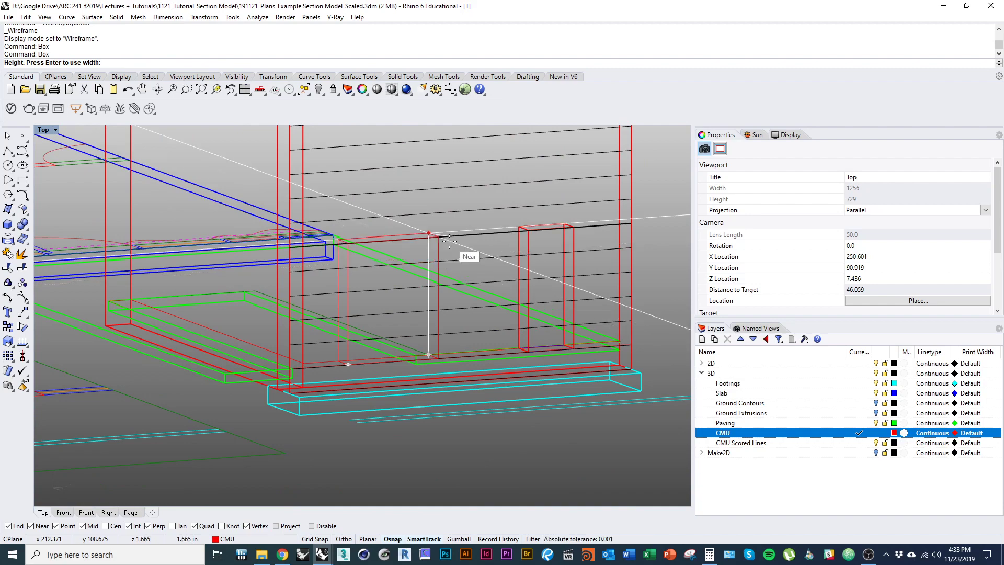
right_click_drag(449, 241, 422, 293)
Step: Switch to shaded display and move both opening boxes vertically up the end wall by four scored-line spacings
left_click(422, 293)
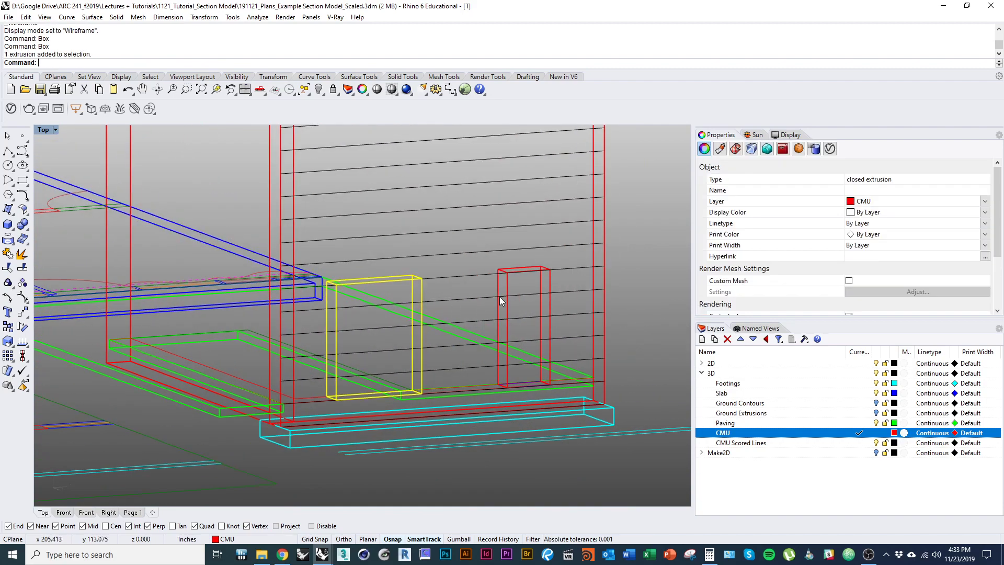
left_click(501, 300, "shift")
scroll(444, 303, "down", 4)
mouse_move(485, 297)
right_mouse_down()
mouse_move(450, 302)
mouse_move(435, 331)
right_mouse_up()
key("ctrl+alt+s")
scroll(443, 303, "down", 4)
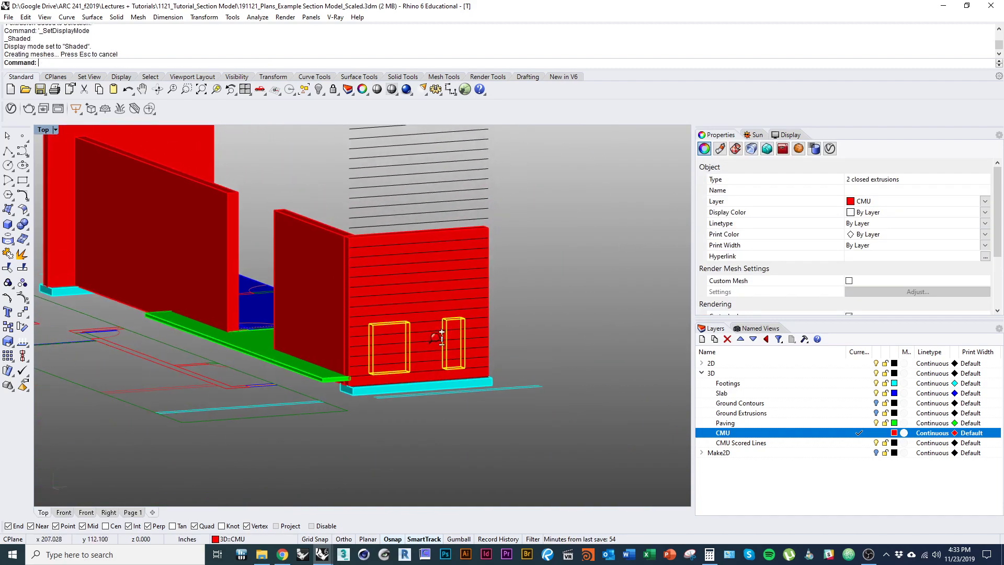
scroll(437, 331, "up", 2)
type("m")
key("Return")
type("v")
key("Return")
scroll(481, 363, "up", 6)
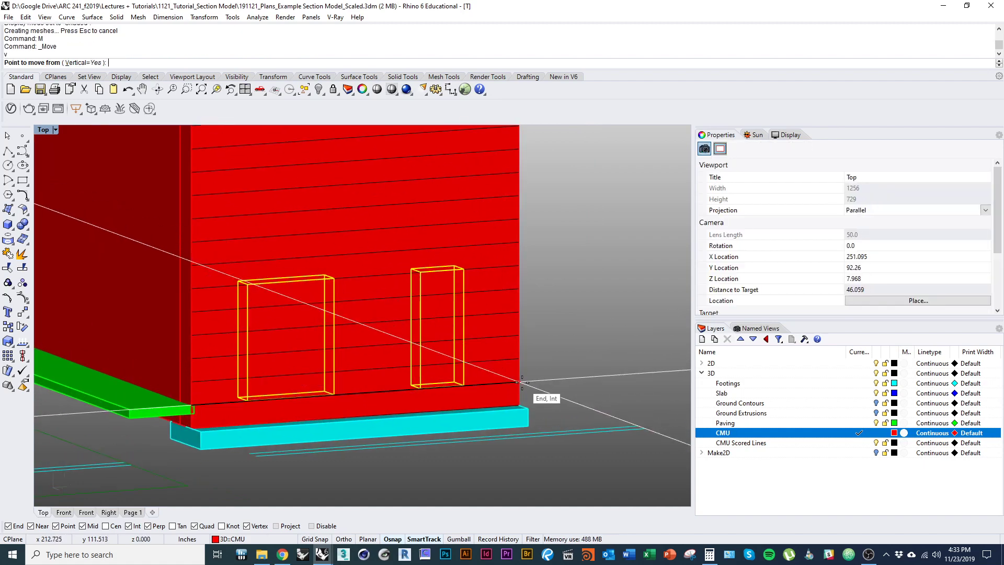
left_click(520, 381)
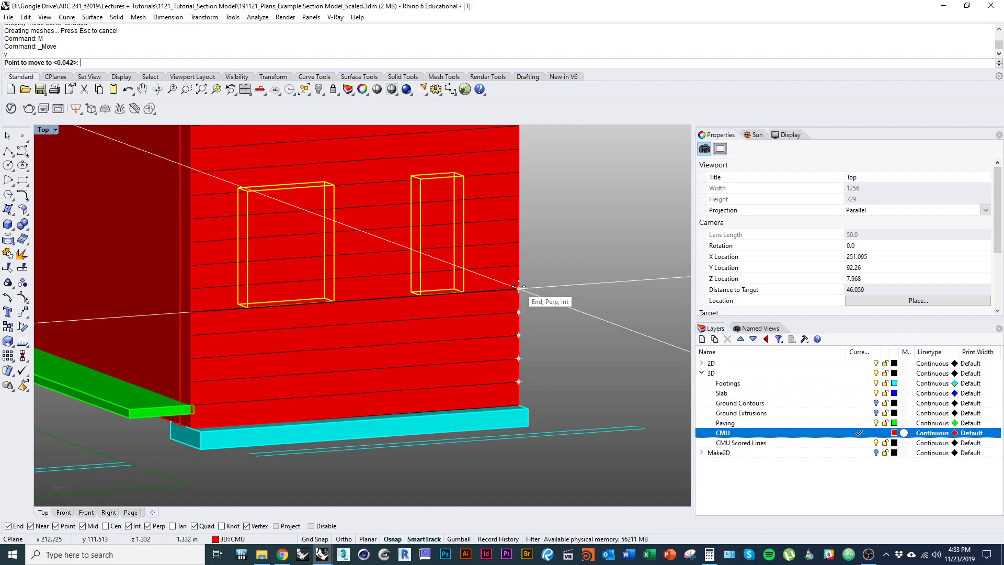
left_click(519, 289)
scroll(537, 293, "down", 8)
right_click_drag(540, 332, 253, 284)
left_click(264, 308)
key("Escape")
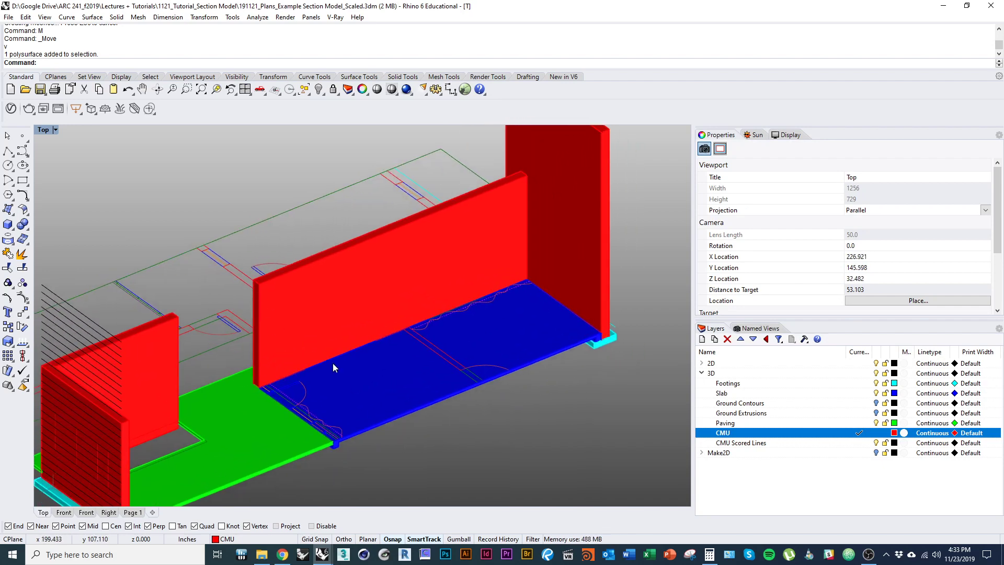
type("box")
key("Return")
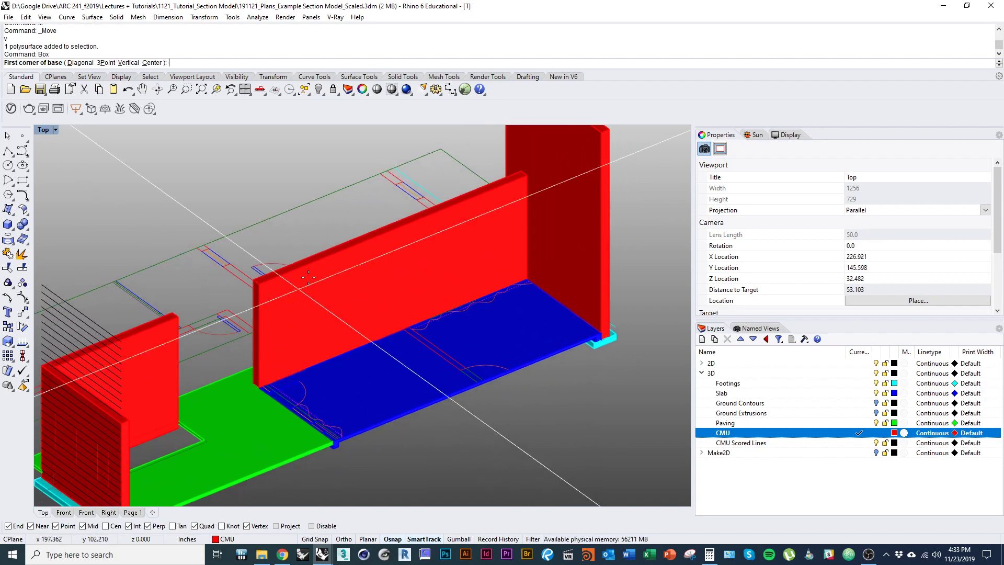
scroll(282, 321, "up", 3)
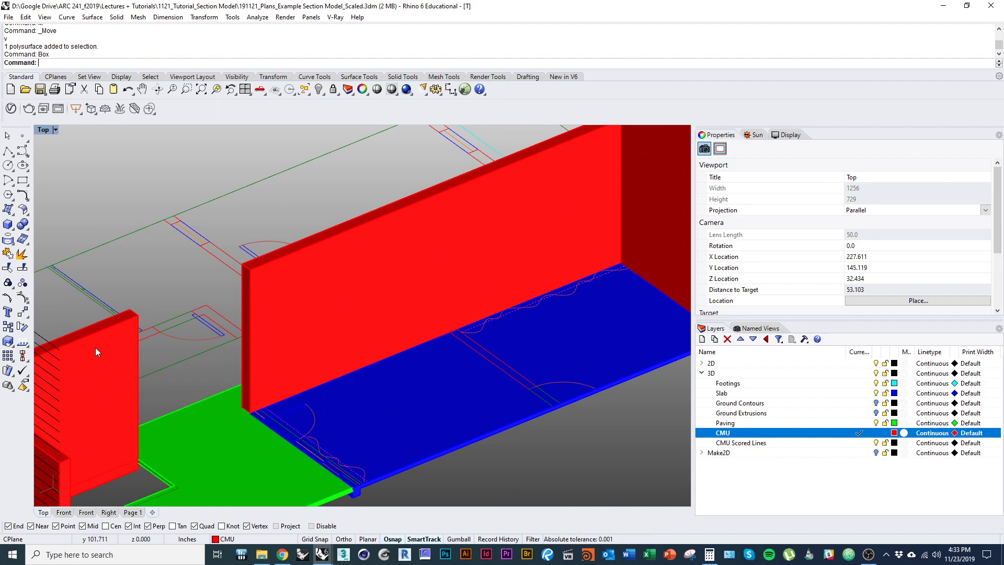
scroll(307, 387, "down", 5)
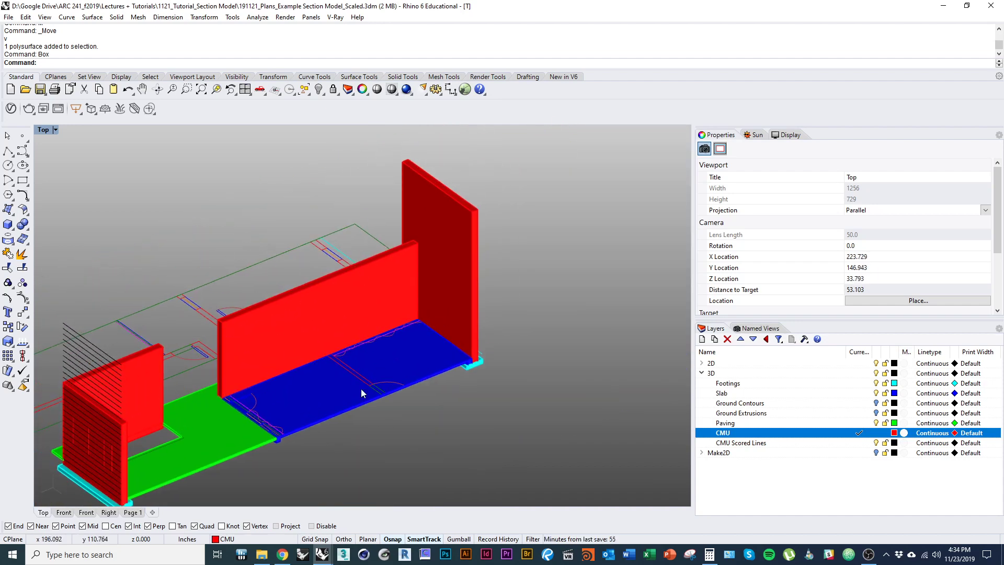
Step: Draw a .666 high box from the long CMU wall's upper end corner across to the slab's outer edge
scroll(280, 428, "up", 5)
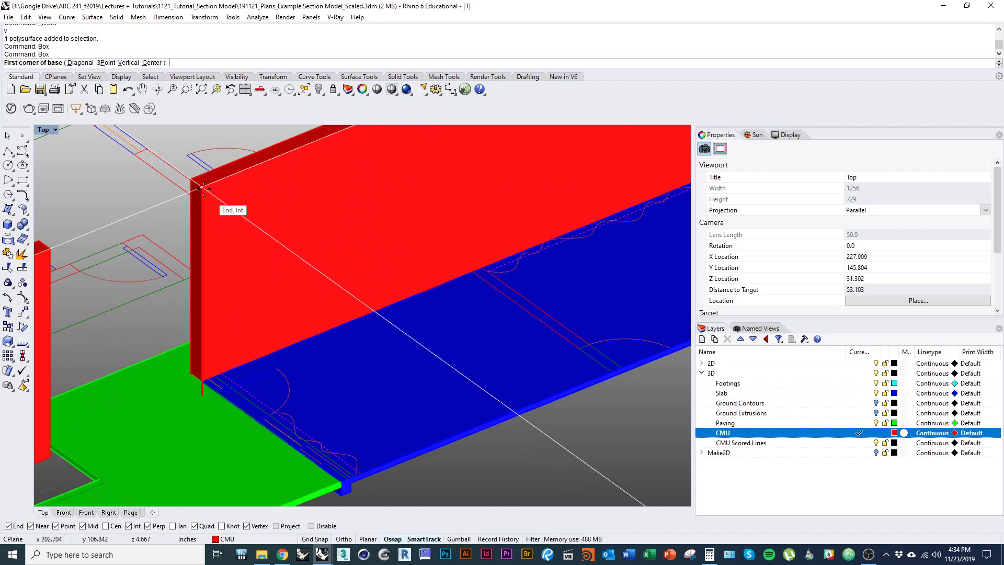
scroll(322, 469, "up", 4)
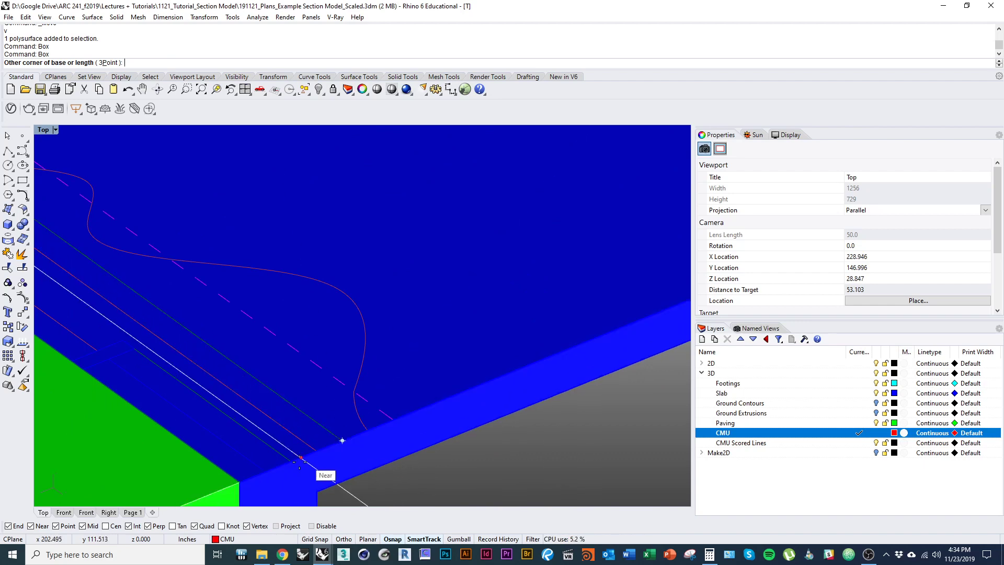
scroll(363, 406, "down", 4)
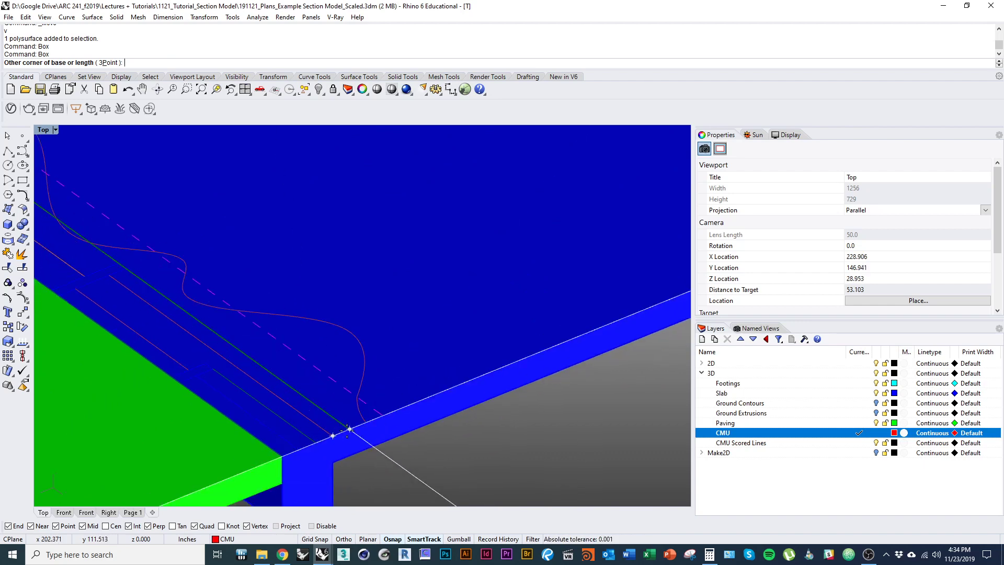
left_click(349, 429)
scroll(364, 363, "down", 10)
right_click_drag(396, 253, 390, 367, "shift")
scroll(389, 373, "down", 3)
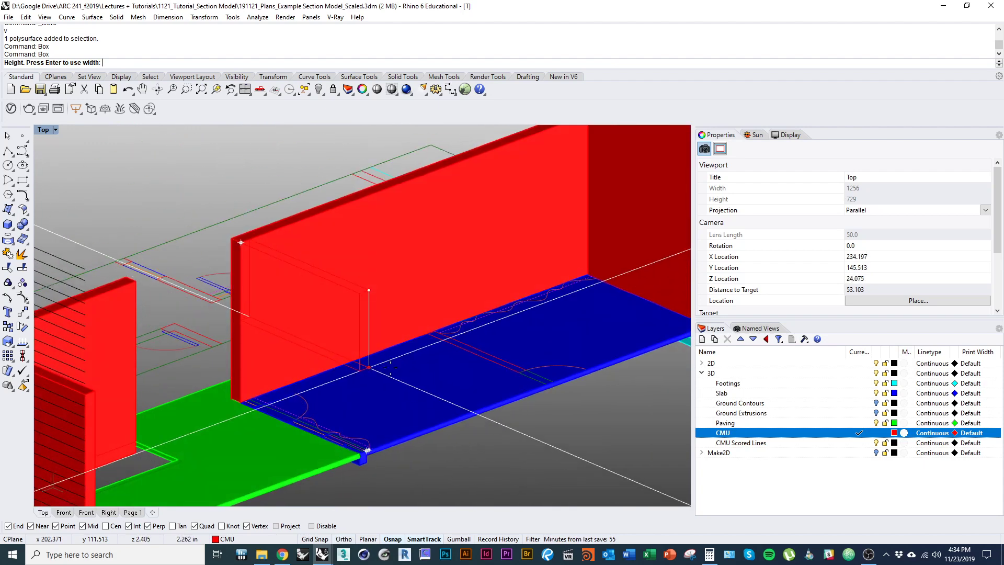
key("Return")
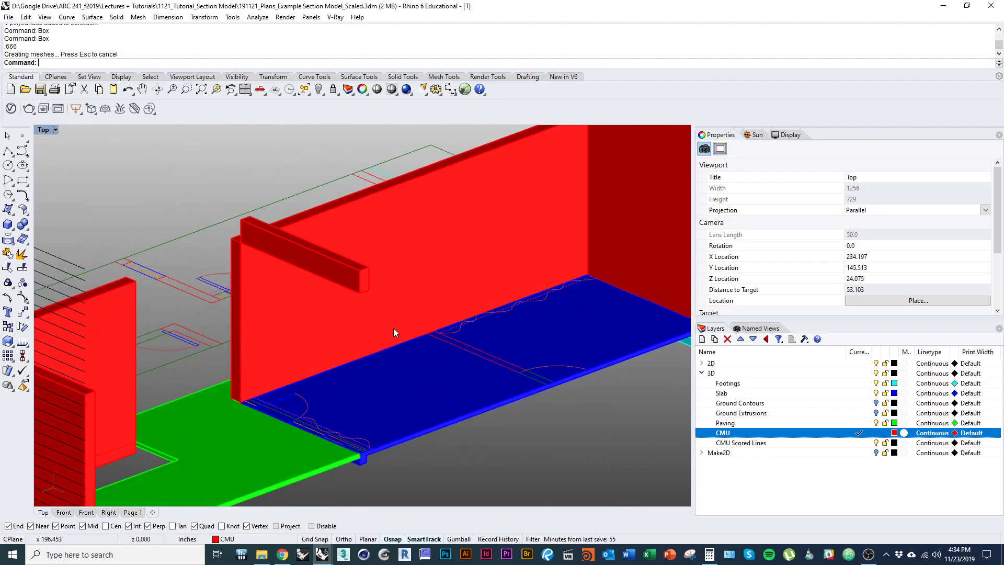
Step: Move the beam box down so its upper edge lines up with the top of the long CMU wall
scroll(393, 328, "up", 2)
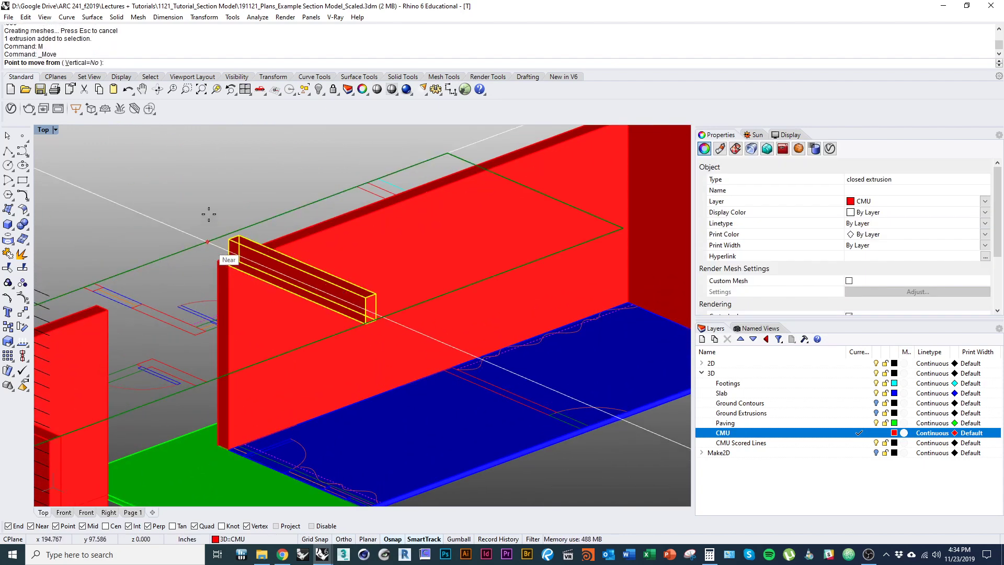
scroll(209, 230, "up", 3)
left_click(247, 240)
left_click(249, 290)
scroll(236, 291, "down", 8)
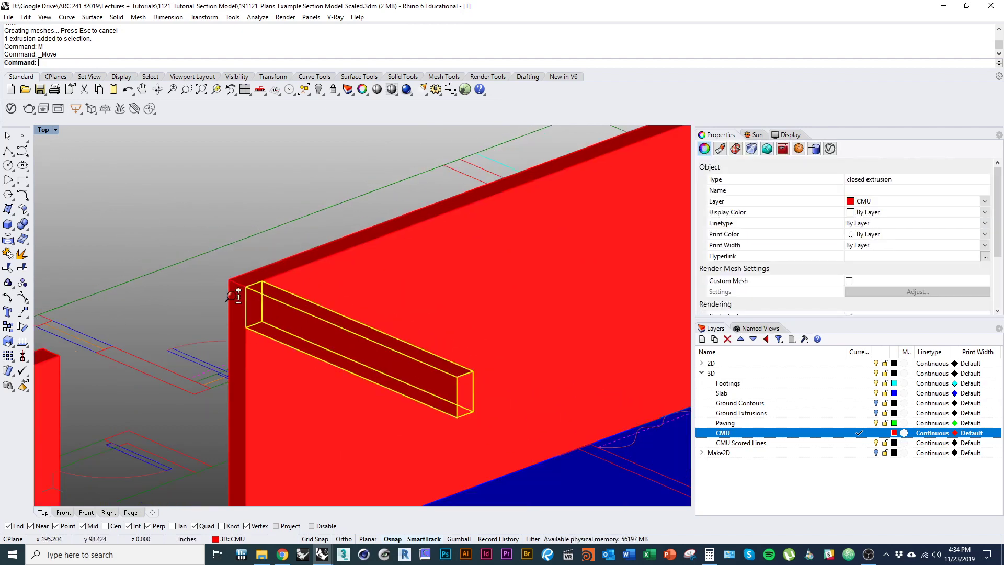
key("Escape")
Step: Scale the beam box in one direction with Scale1D to set its thickness to .375
left_click(269, 299)
scroll(269, 299, "up", 3)
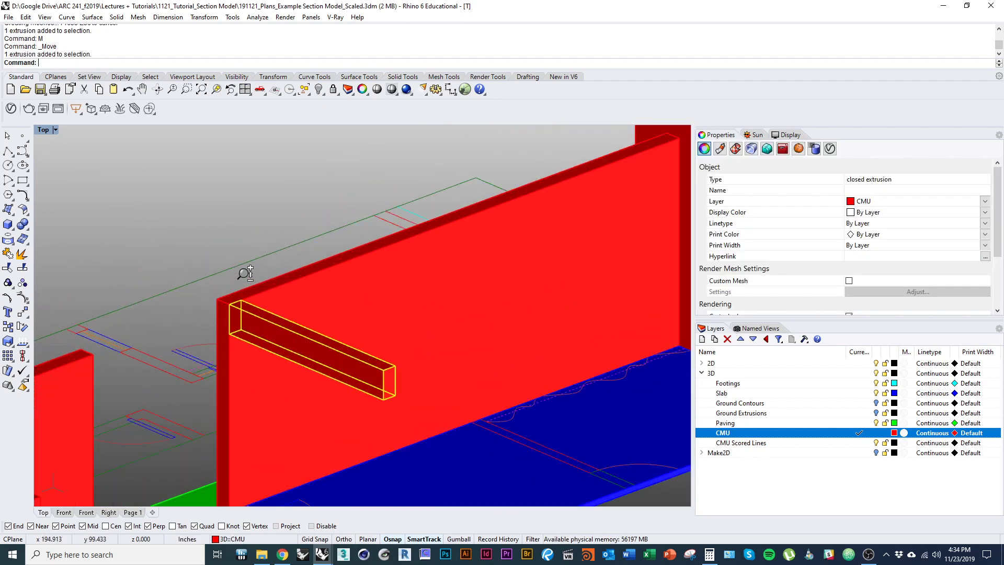
type("1D")
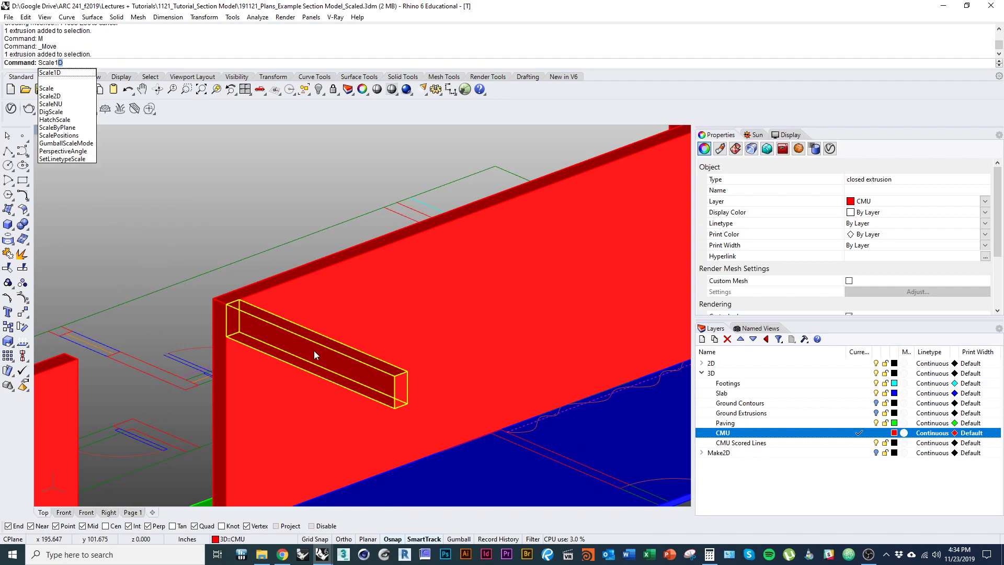
key("Return")
scroll(402, 366, "up", 3)
left_click(388, 373)
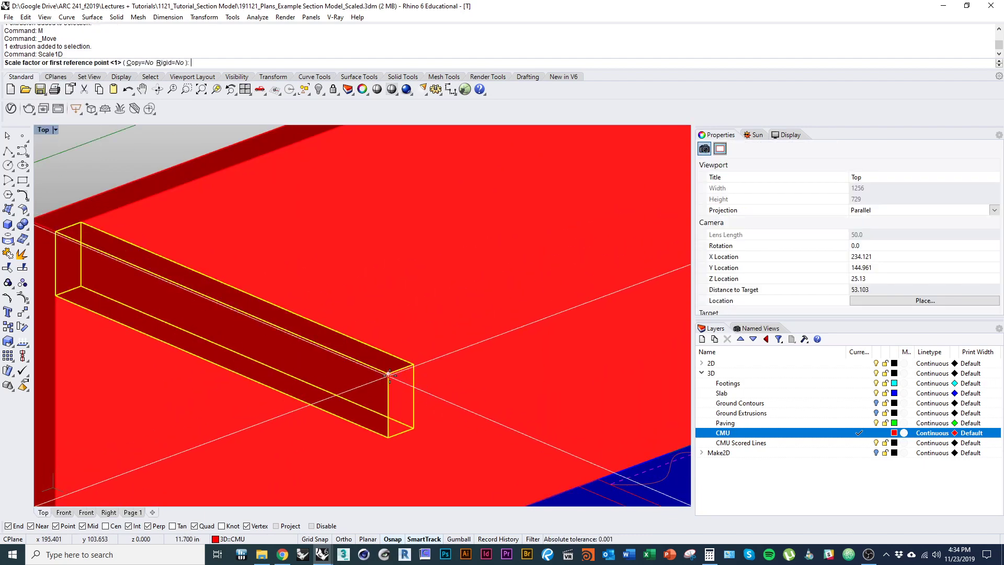
left_click(413, 364)
type(".3")
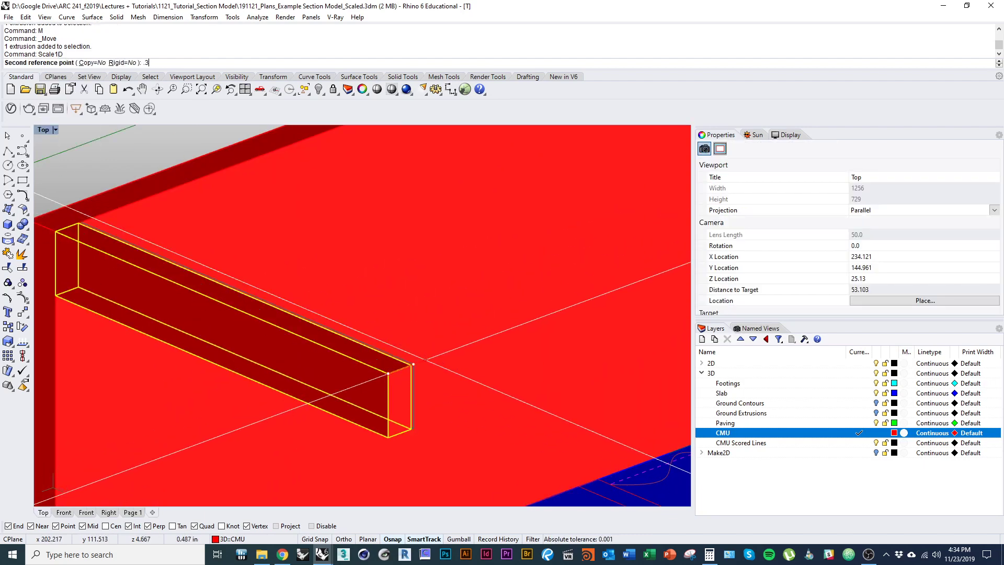
type("75")
key("Return")
scroll(426, 363, "down", 5)
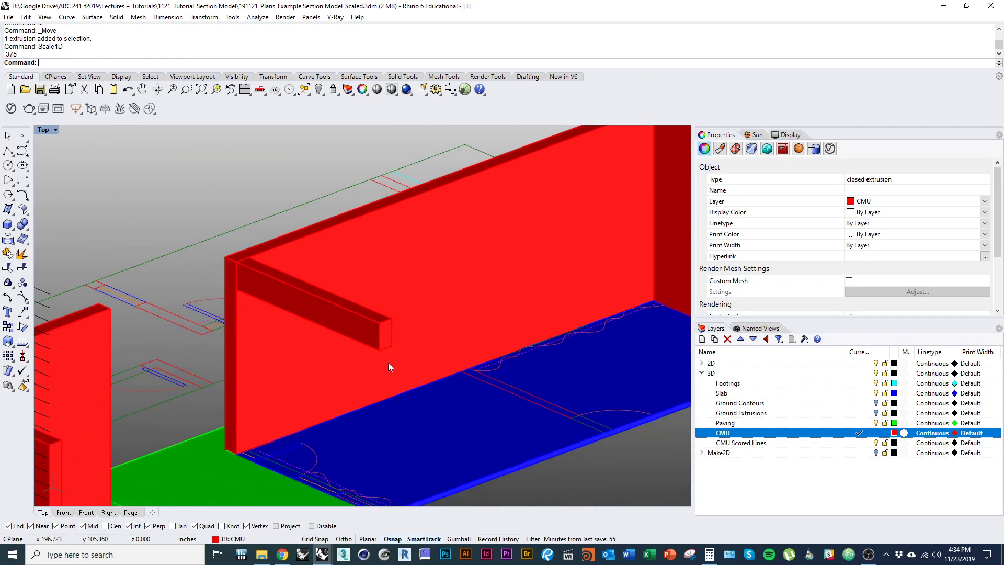
Step: Examine how the new beam sits against the long CMU wall and over the slab from several sides
right_click_drag(388, 362, 331, 287)
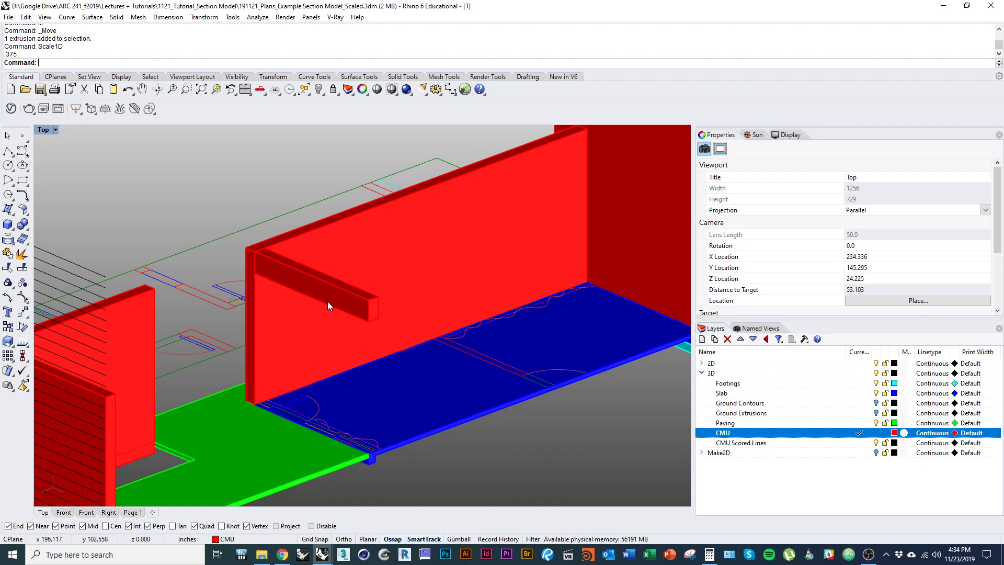
right_click_drag(377, 318, 351, 321)
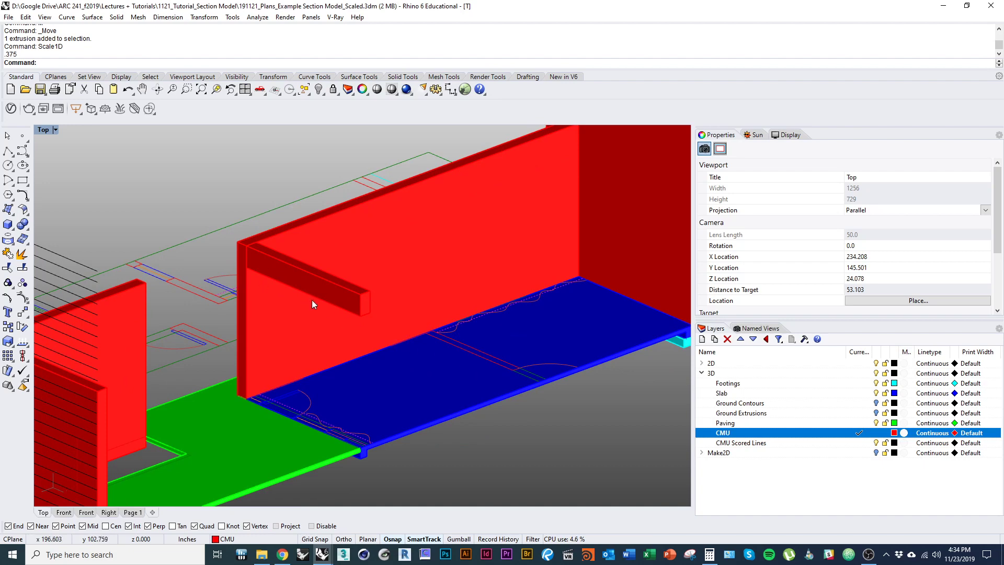
right_click_drag(381, 333, 363, 379)
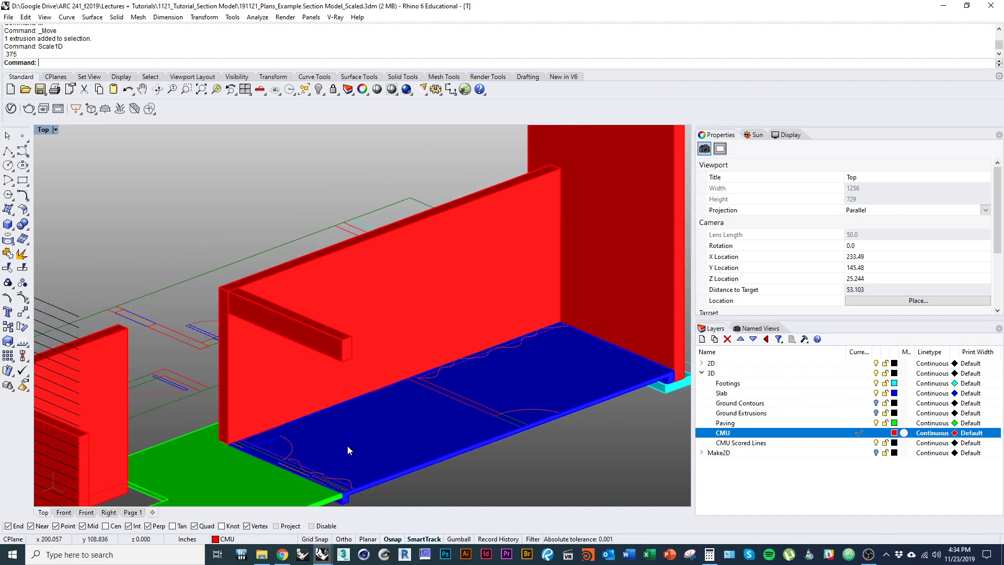
right_click_drag(315, 468, 321, 435)
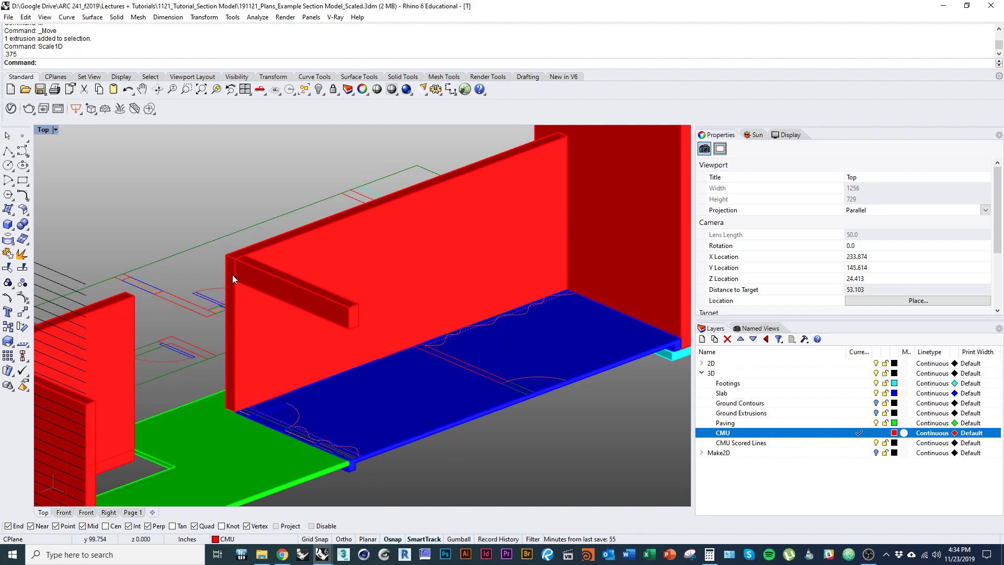
scroll(378, 402, "down", 3)
right_click_drag(336, 418, 362, 449)
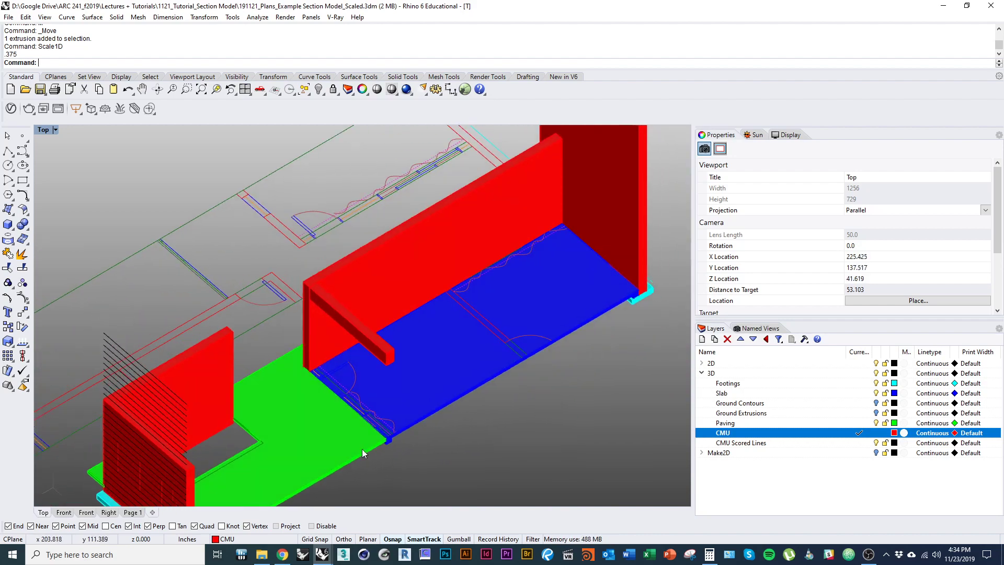
right_click_drag(369, 334, 512, 371)
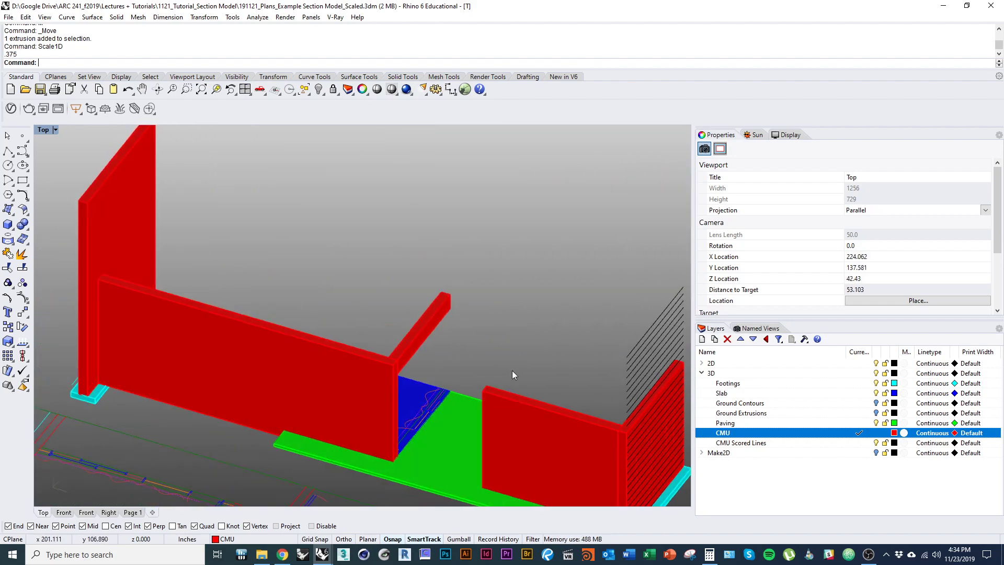
right_click_drag(405, 393, 191, 394, "ctrl+shift")
scroll(447, 378, "up", 10)
right_click_drag(447, 377, 333, 359, "ctrl+shift")
Step: Switch to wireframe display and examine the plan lines along the base of the long CMU wall
key("ctrl+alt+w")
scroll(295, 358, "down", 2)
right_click_drag(391, 383, 435, 424, "ctrl+shift")
right_click_drag(342, 382, 362, 417)
scroll(386, 418, "down", 3)
right_click_drag(395, 418, 379, 380, "ctrl+shift")
scroll(371, 364, "up", 8)
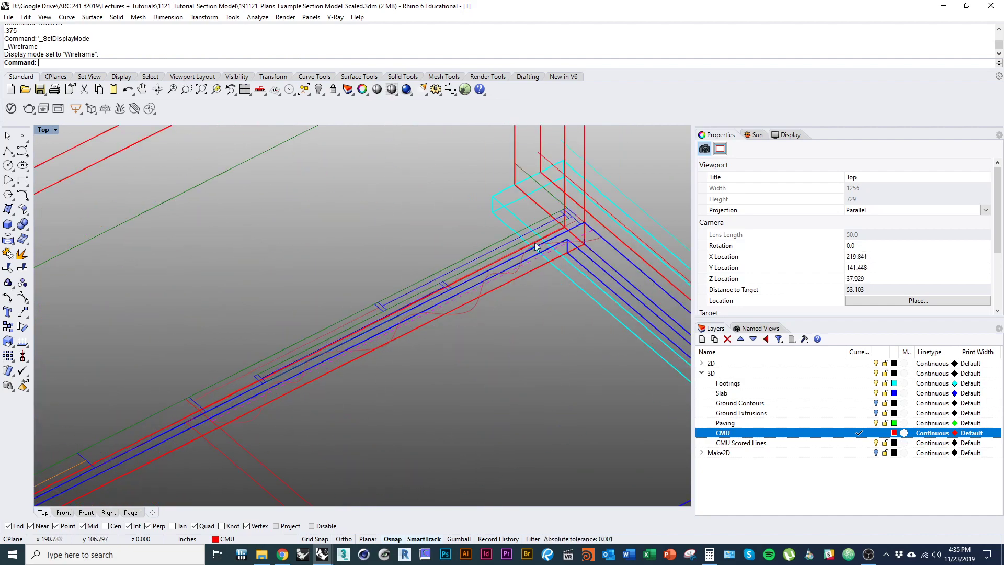
scroll(359, 387, "down", 8)
right_click_drag(359, 387, 456, 399, "ctrl+shift")
scroll(350, 391, "up", 4)
scroll(399, 389, "up", 4)
Step: Draw a box over the long CMU wall's plan opening nearest the tall wall, as high as the beam's underside
type("box")
key("Return")
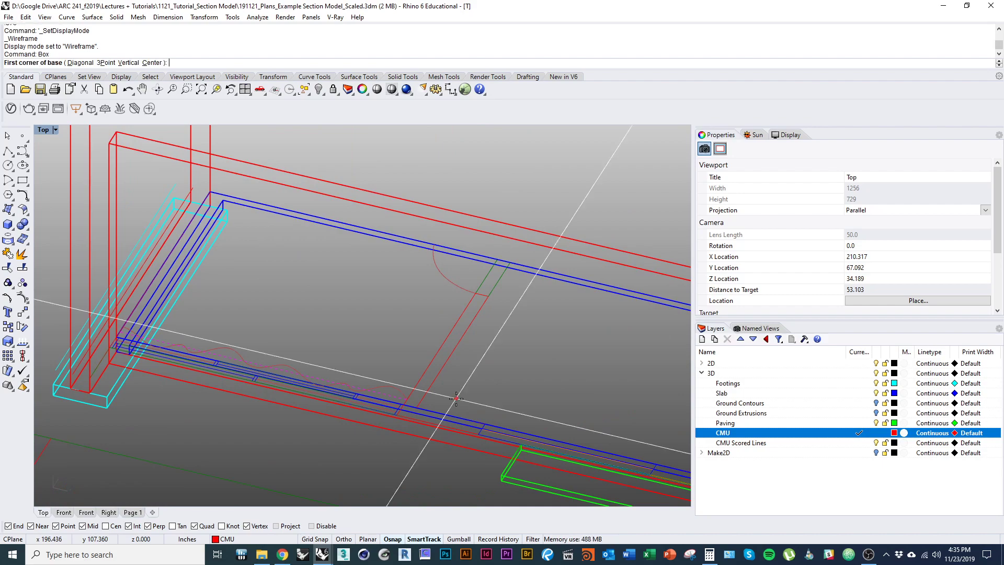
scroll(417, 435, "up", 5)
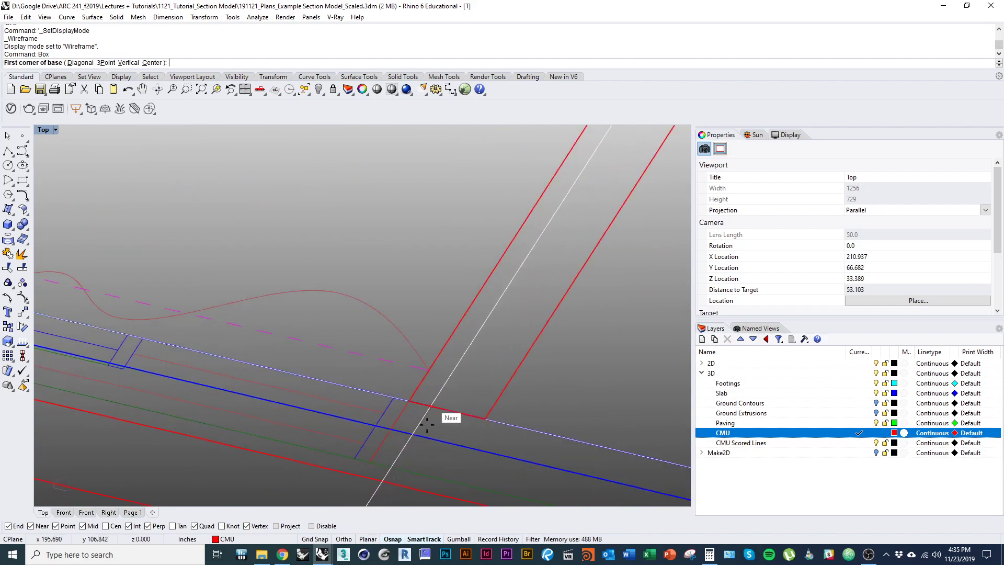
left_click(374, 465)
scroll(452, 446, "down", 8)
right_click_drag(328, 390, 376, 417)
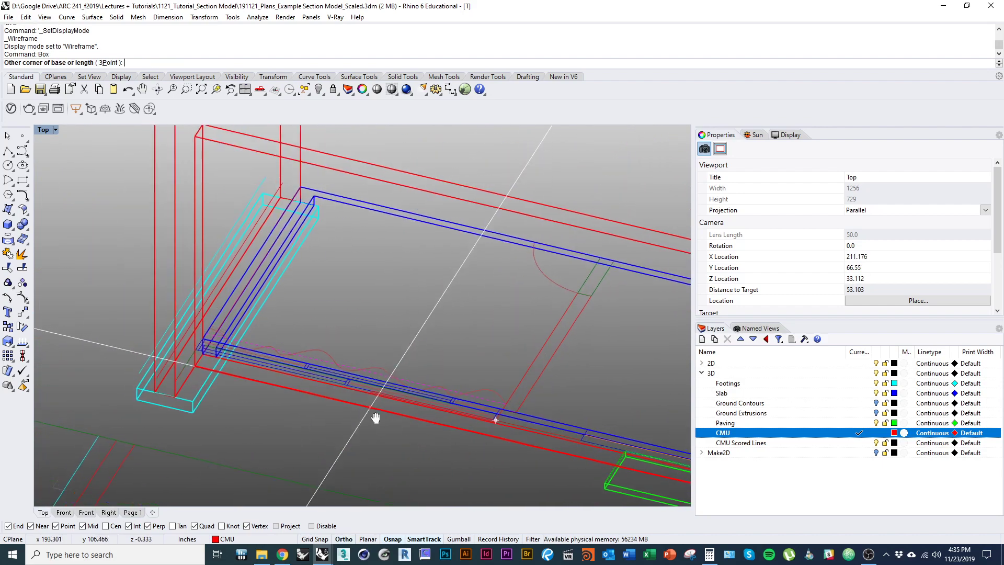
scroll(235, 325, "up", 6)
scroll(174, 307, "up", 3)
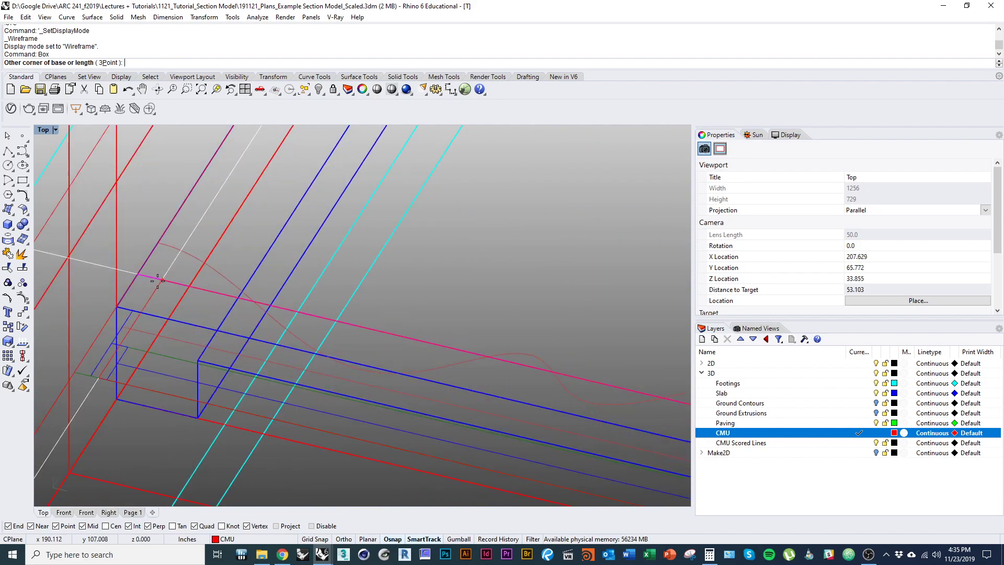
left_click(114, 304)
scroll(193, 311, "down", 8)
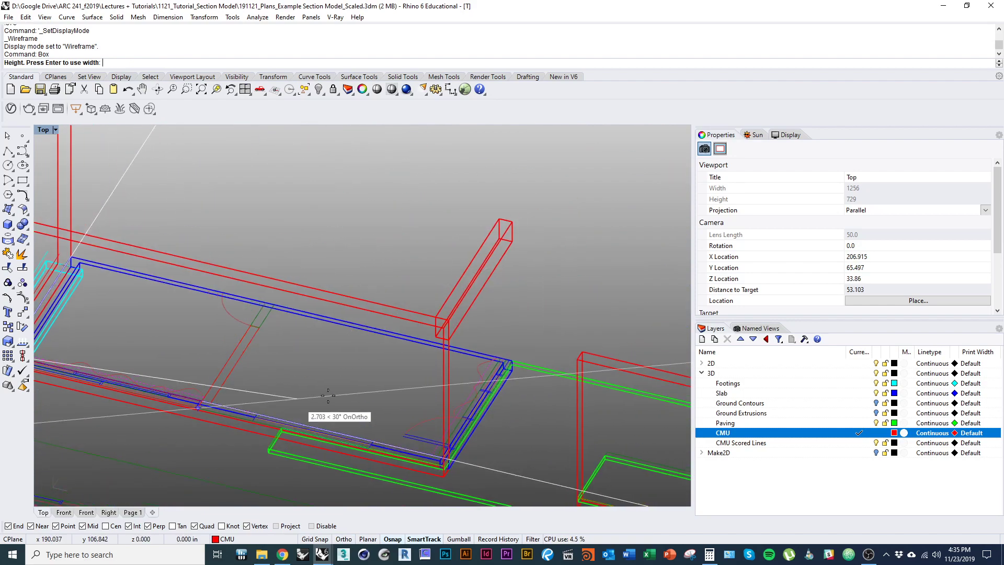
right_click_drag(322, 352, 420, 337)
left_click(482, 273)
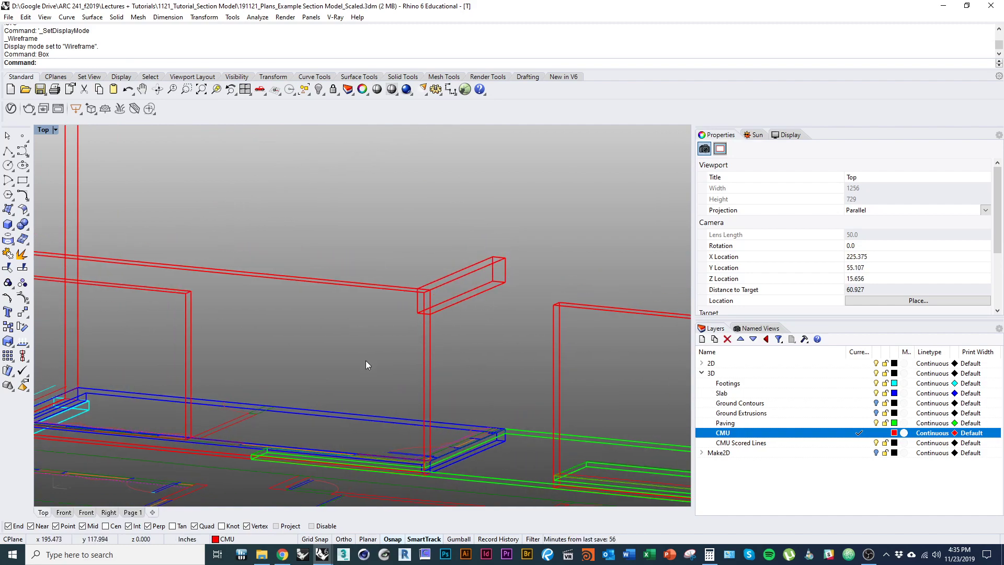
Step: Examine the new opening box against the long CMU wall in shaded display, and return to wireframe
key("ctrl+alt+s")
scroll(258, 355, "down", 4)
right_click_drag(257, 356, 286, 382)
scroll(289, 312, "up", 7)
mouse_move(289, 312)
right_mouse_down()
mouse_move(248, 344)
mouse_move(309, 343)
mouse_move(314, 381)
mouse_move(460, 276)
mouse_move(278, 300)
mouse_move(292, 309)
mouse_move(585, 308)
right_mouse_up()
key("ctrl+alt+w")
scroll(335, 283, "up", 8)
mouse_move(341, 284)
right_mouse_down()
mouse_move(388, 337)
mouse_move(360, 398)
right_mouse_up()
Step: Draw a second opening box over the window plan lines nearer the beam, matching the first opening box's height
type("box")
key("Return")
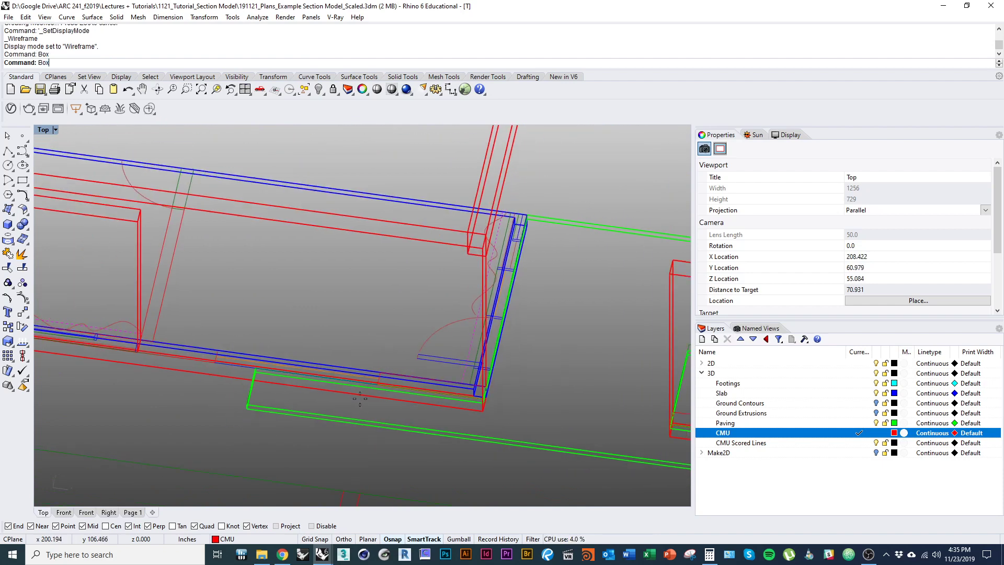
scroll(222, 383, "up", 8)
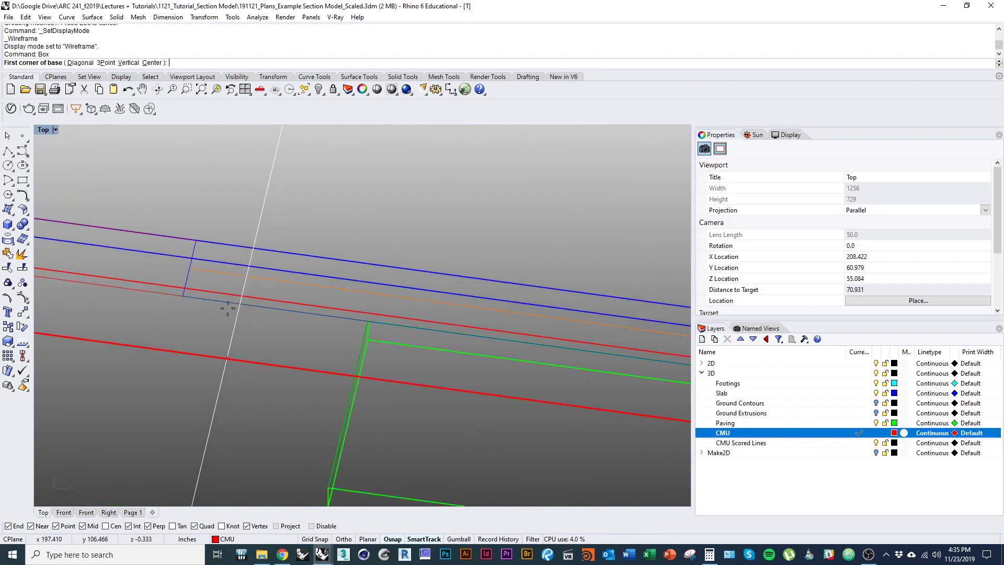
left_click(185, 300)
right_click_drag(437, 338, 124, 297, "shift")
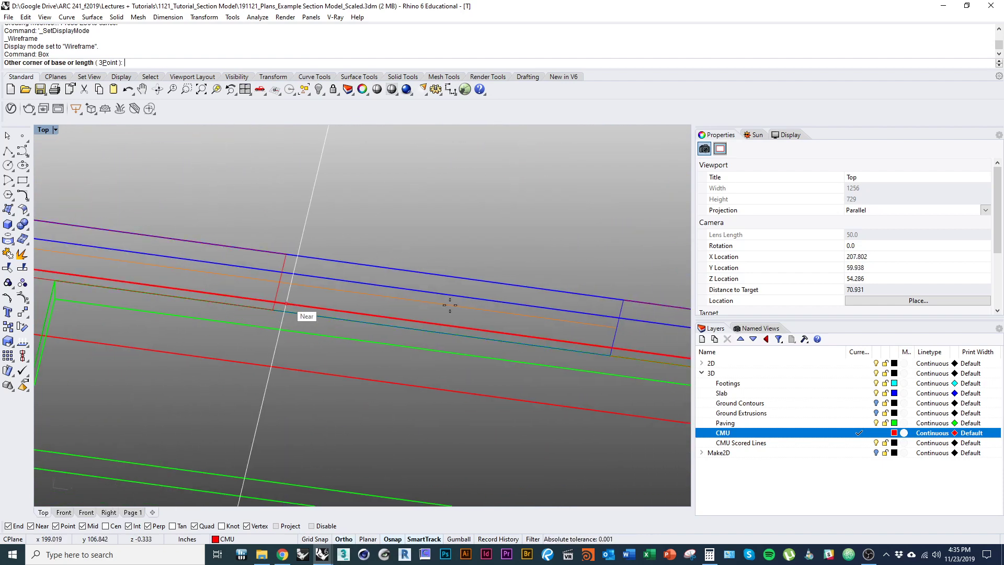
left_click(625, 299)
scroll(418, 261, "down", 8)
right_click_drag(622, 305, 359, 266, "shift")
scroll(461, 273, "up", 4)
right_click_drag(526, 291, 689, 307, "shift")
right_click_drag(362, 294, 482, 294, "shift")
scroll(470, 292, "down", 2)
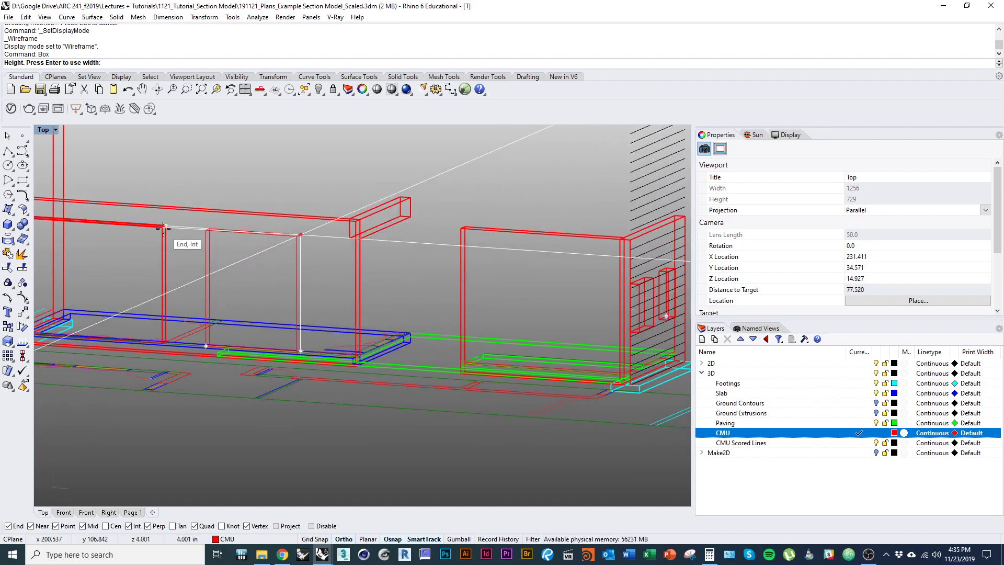
left_click(208, 264)
Step: Shorten the second opening box vertically with Scale1D from its upper corner, raising its lower edge above the slab
right_click_drag(237, 281, 252, 333, "shift")
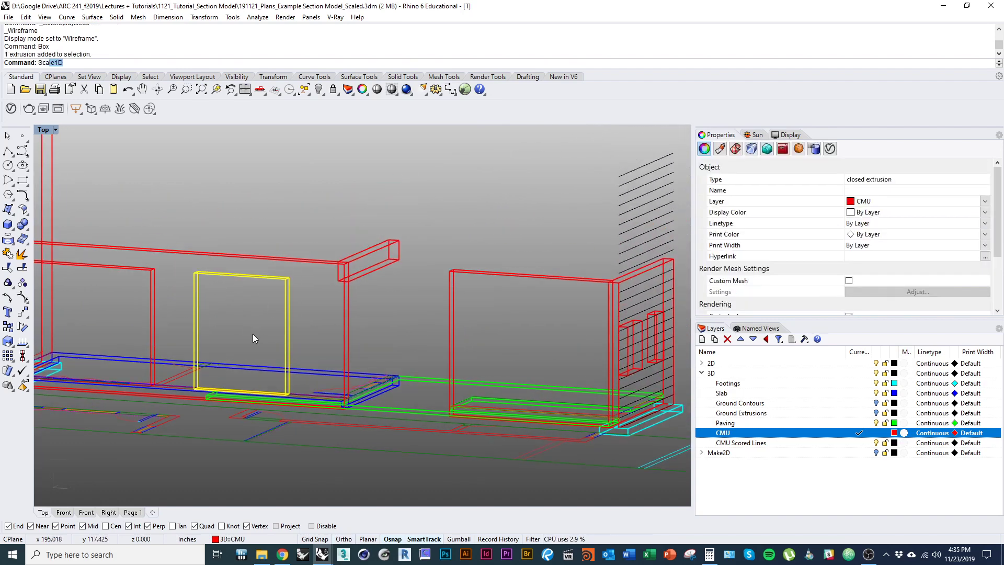
key("Return")
scroll(203, 320, "up", 6)
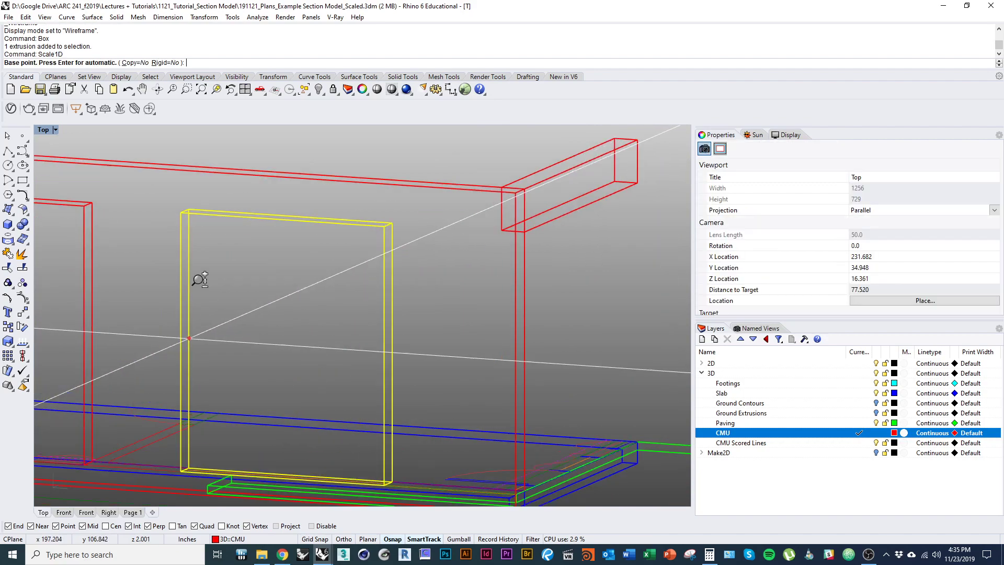
left_click(177, 200)
right_click_drag(178, 302, 168, 210, "shift")
scroll(181, 367, "up", 8)
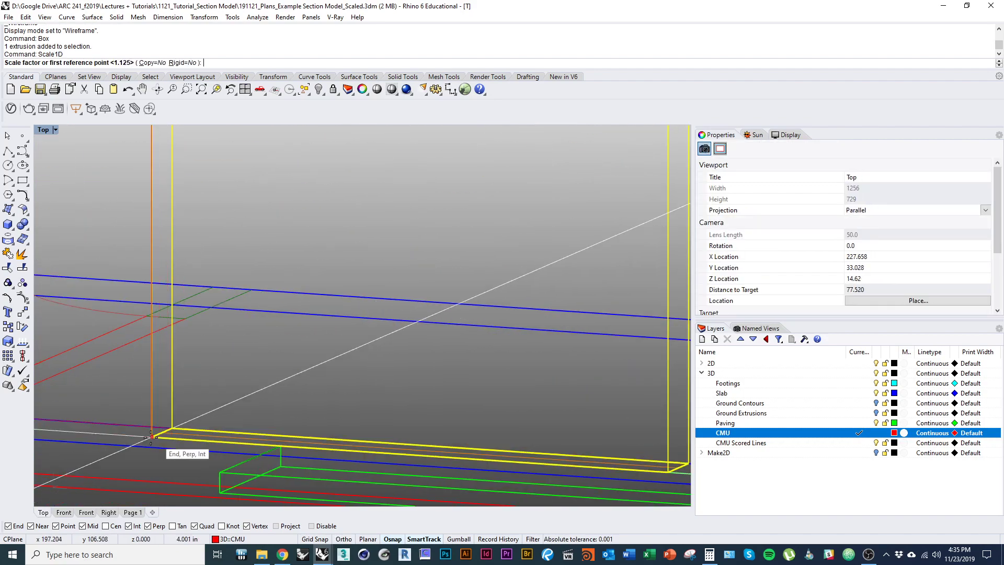
left_click(152, 437)
scroll(149, 374, "down", 10)
right_click_drag(456, 437, 457, 404)
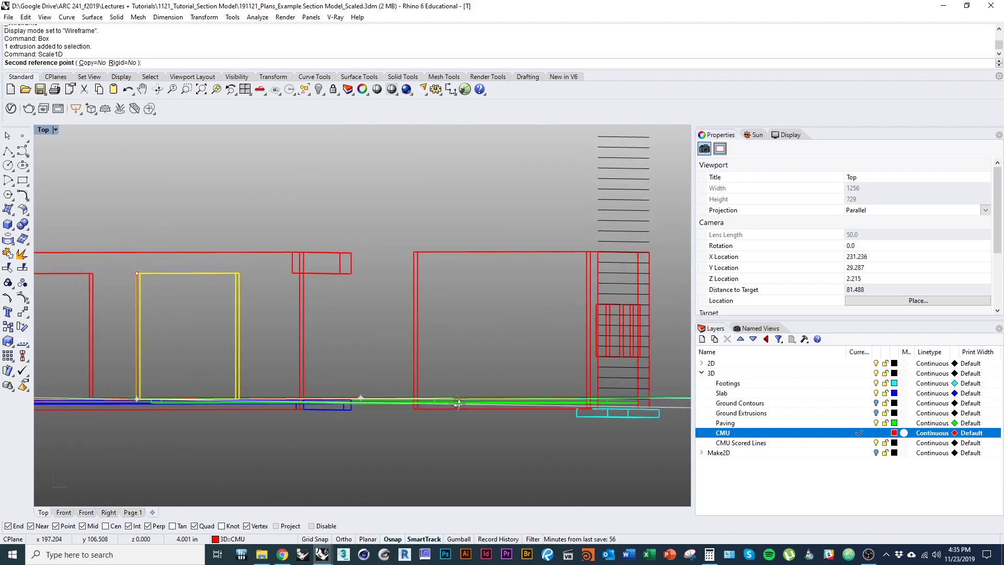
left_click(617, 373)
left_click(367, 367)
Step: Examine the long wall and the window boxes in the short scored wall in shaded and wireframe display
mouse_move(365, 335)
right_mouse_down()
mouse_move(341, 358)
mouse_move(334, 398)
mouse_move(345, 361)
mouse_move(315, 359)
right_mouse_up()
scroll(334, 398, "down", 4)
scroll(269, 340, "up", 7)
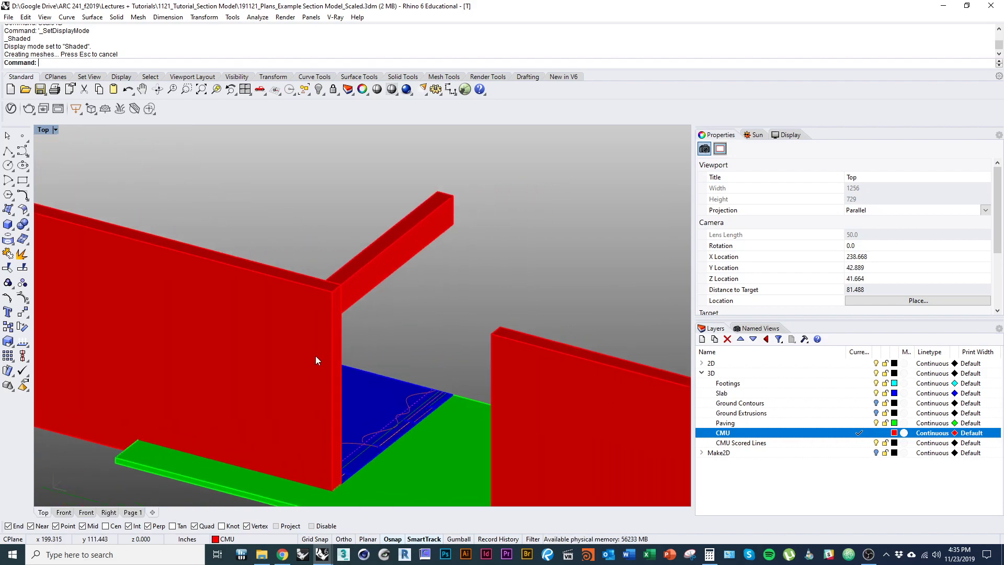
scroll(338, 398, "down", 7)
right_click_drag(341, 397, 313, 372, "shift")
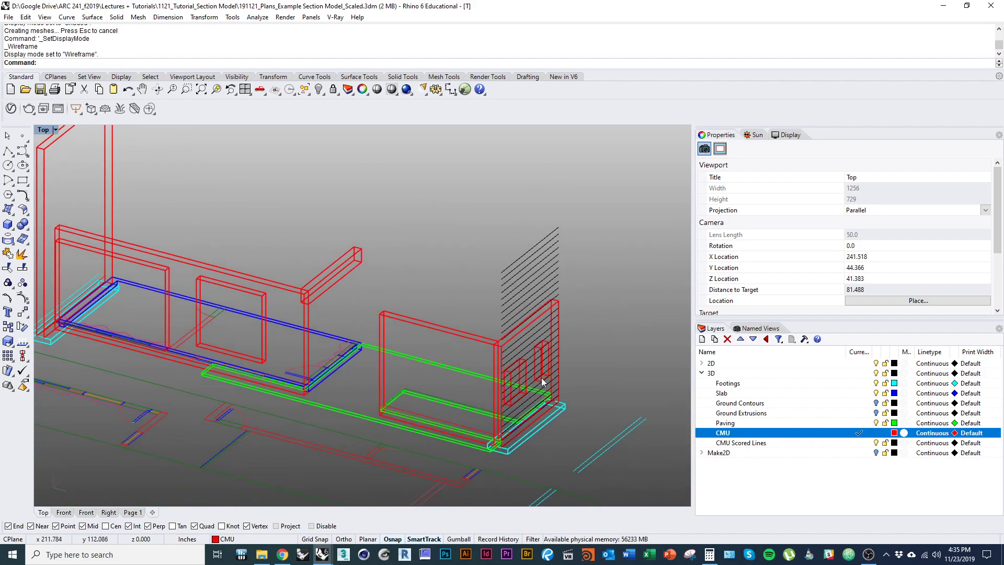
scroll(474, 368, "up", 5)
scroll(445, 366, "down", 4)
right_click_drag(426, 387, 508, 423, "shift")
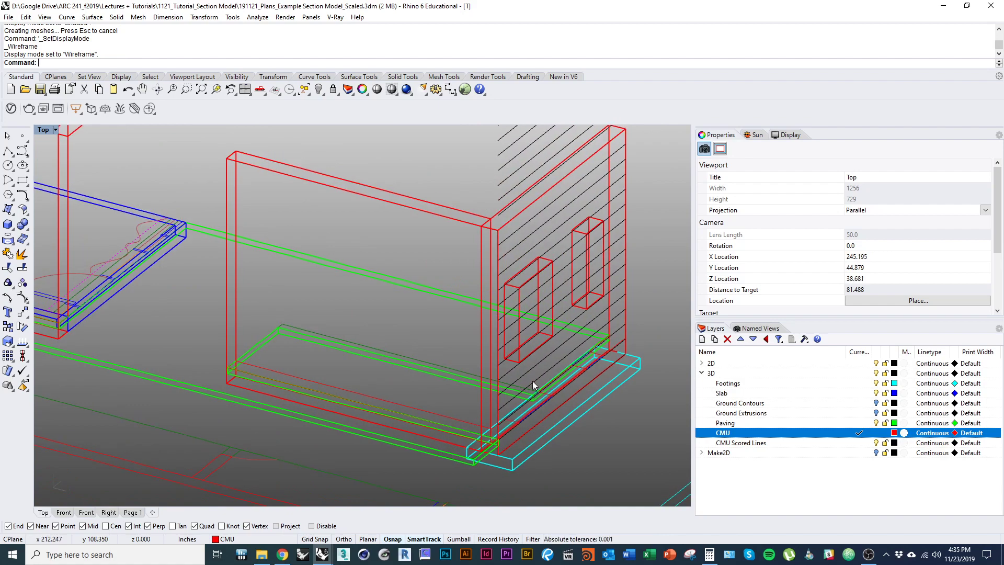
right_click_drag(532, 381, 440, 366, "ctrl+shift")
right_click_drag(407, 381, 429, 379)
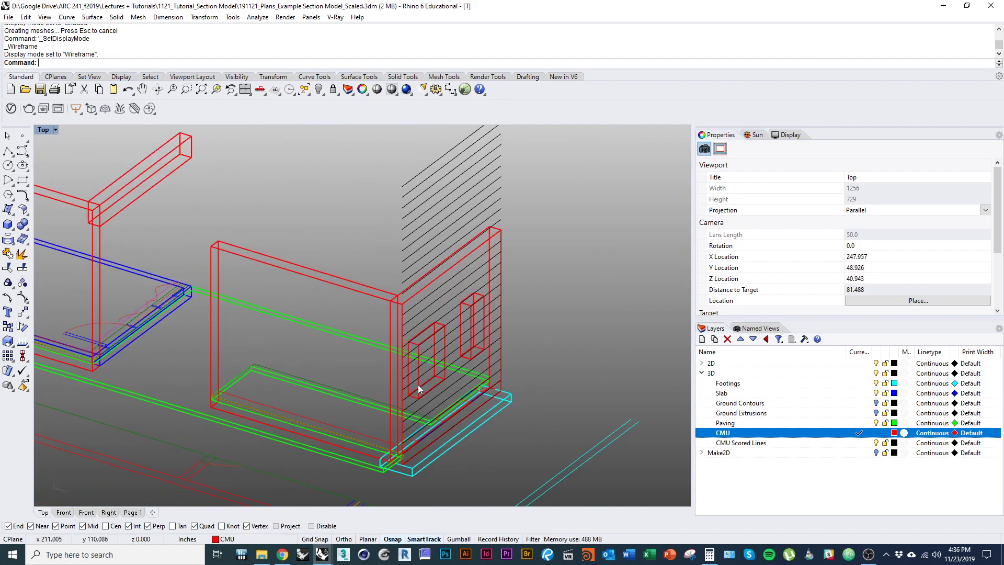
Step: Turn on the Gumball and try thickening both window boxes in the short scored wall so they extend beyond its faces
scroll(394, 363, "up", 3)
left_click(440, 338)
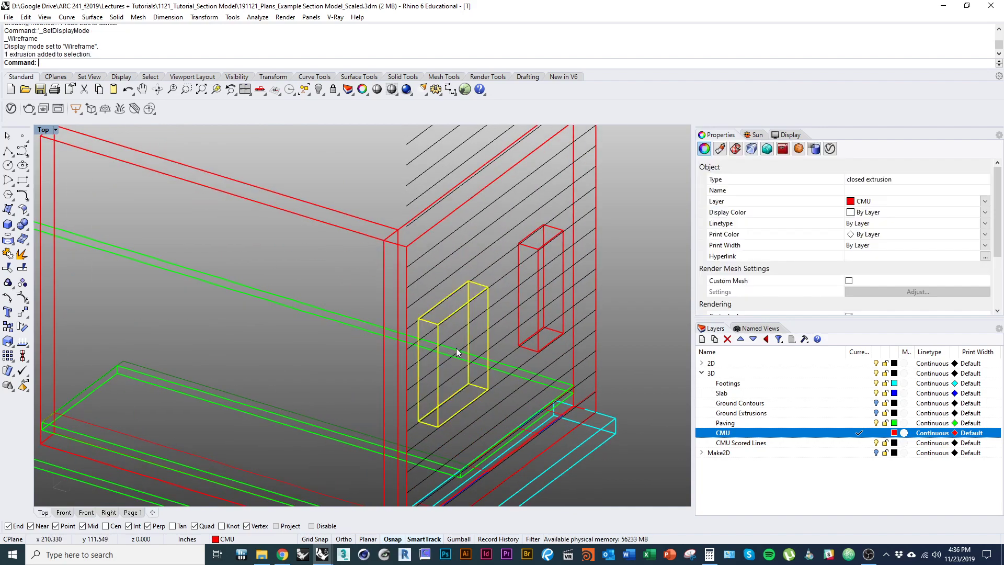
scroll(444, 348, "down", 4)
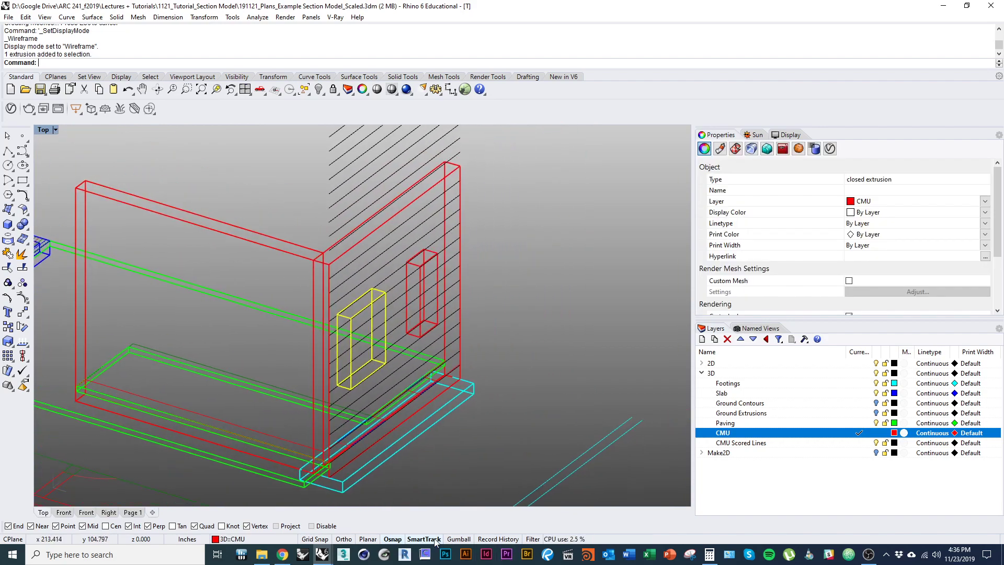
scroll(338, 352, "up", 4)
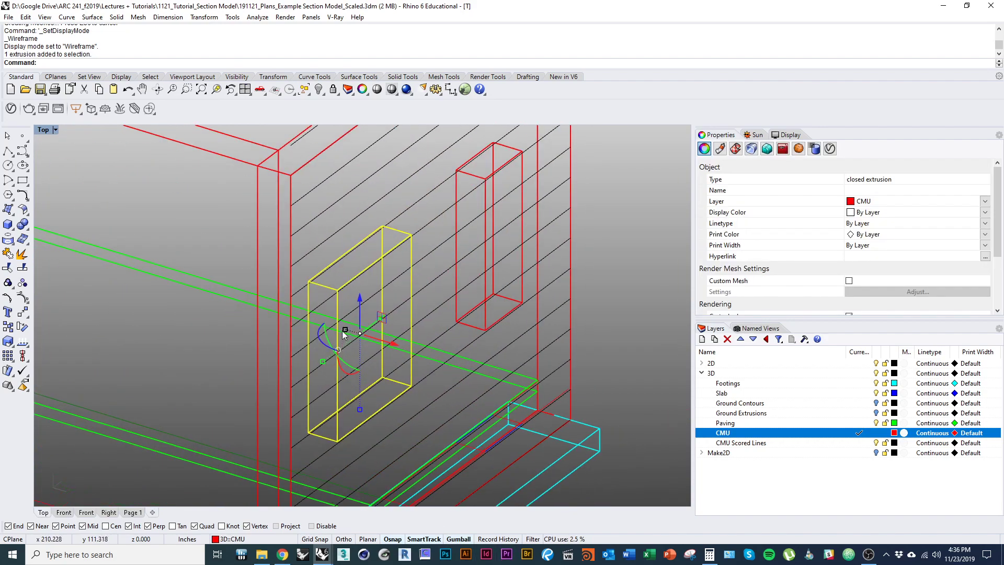
left_click_drag(345, 330, 334, 326)
scroll(294, 408, "down", 9)
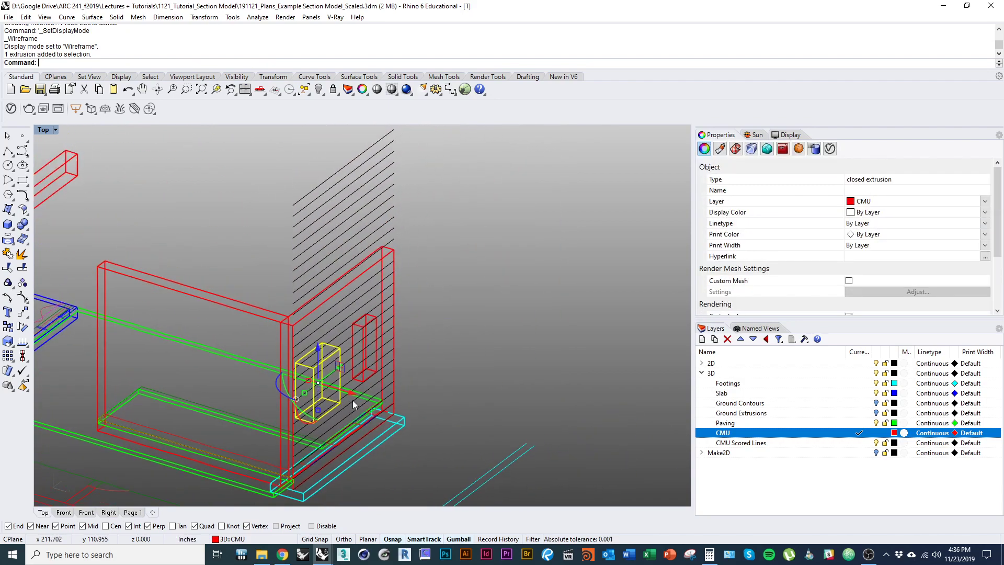
scroll(353, 400, "up", 5)
left_click_drag(341, 334, 329, 331)
Step: Try thickening the two opening boxes in the long CMU wall with Gumball scaling so they extend beyond its faces
scroll(356, 330, "down", 8)
right_click_drag(107, 288, 296, 372)
scroll(318, 327, "up", 4)
left_click(281, 327)
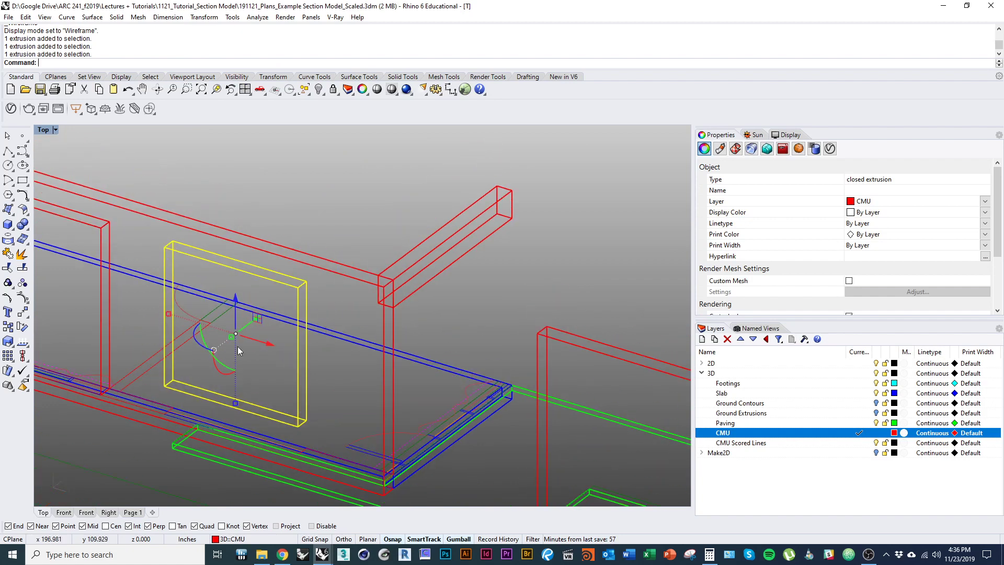
left_click_drag(229, 335, 222, 341)
right_click_drag(108, 320, 250, 359)
left_click(251, 359)
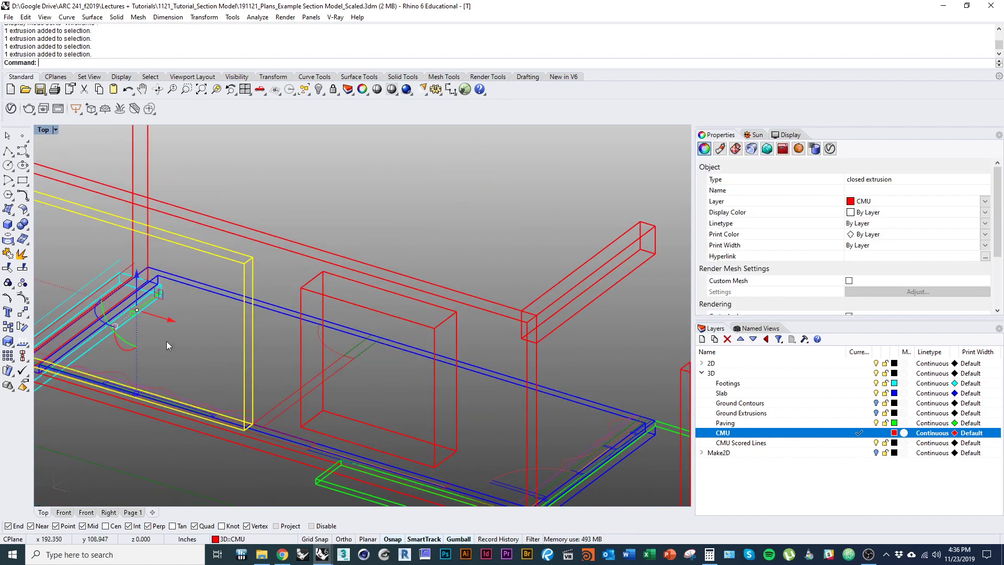
left_click_drag(131, 314, 126, 317)
left_click(272, 359)
scroll(295, 372, "down", 6)
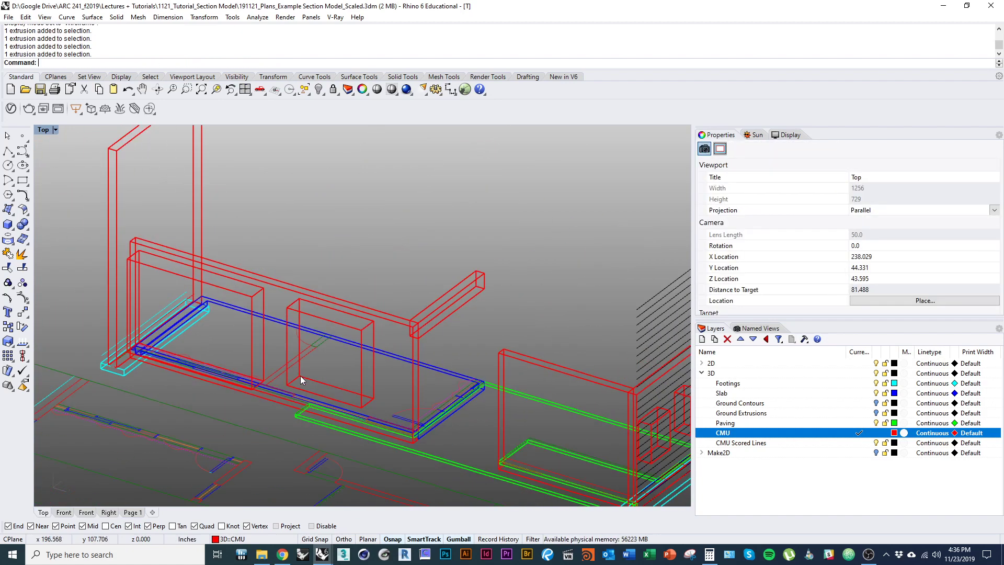
Step: Examine the thickened opening boxes and the grouped scored lines on the short CMU wall from several angles
right_click_drag(300, 376, 211, 377)
mouse_move(428, 432)
right_mouse_down()
mouse_move(372, 381)
mouse_move(392, 416)
mouse_move(431, 425)
right_mouse_up()
scroll(372, 382, "down", 2)
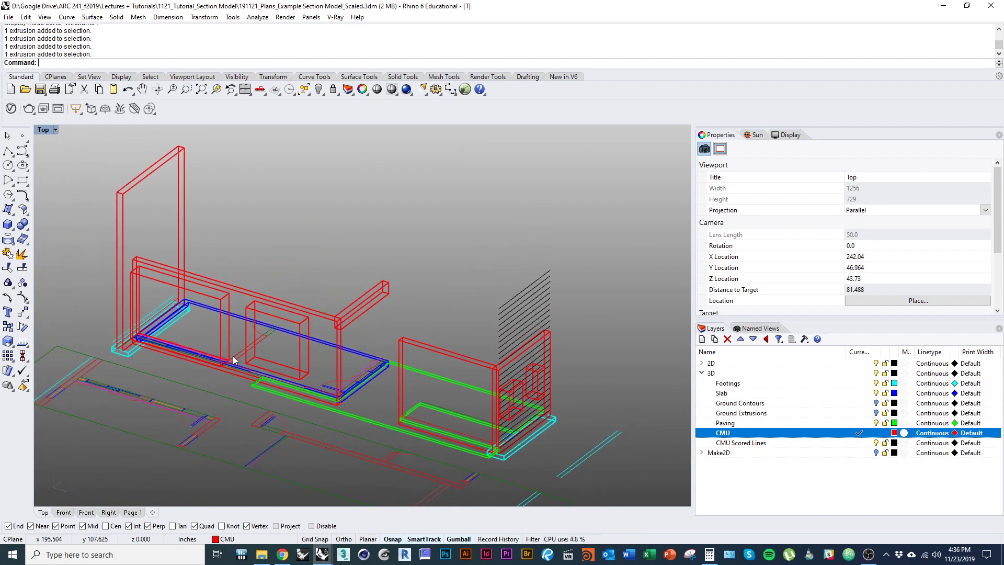
right_click_drag(357, 333, 317, 332)
right_click_drag(456, 393, 403, 386)
scroll(433, 385, "up", 2)
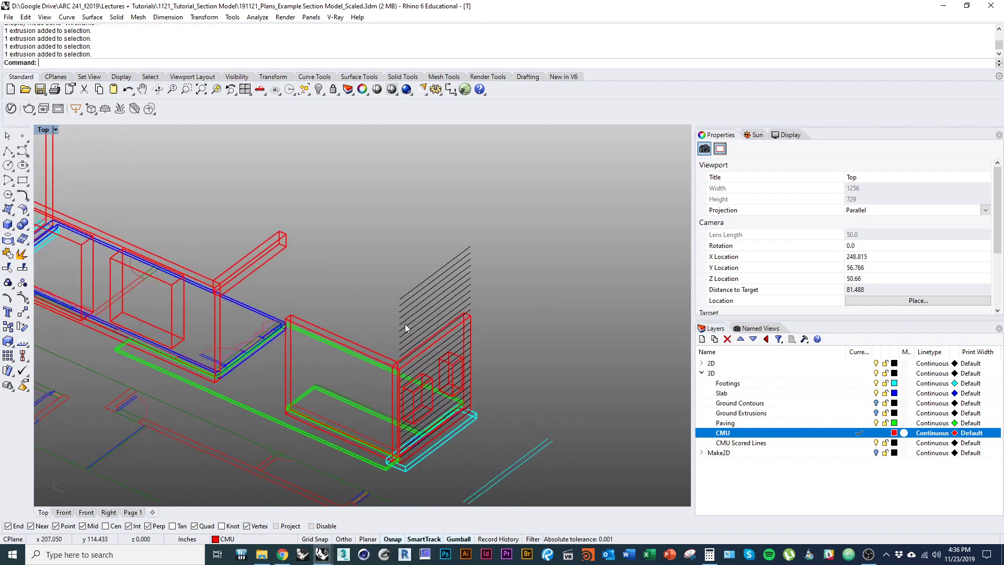
left_click(405, 325)
right_click_drag(464, 416, 445, 249)
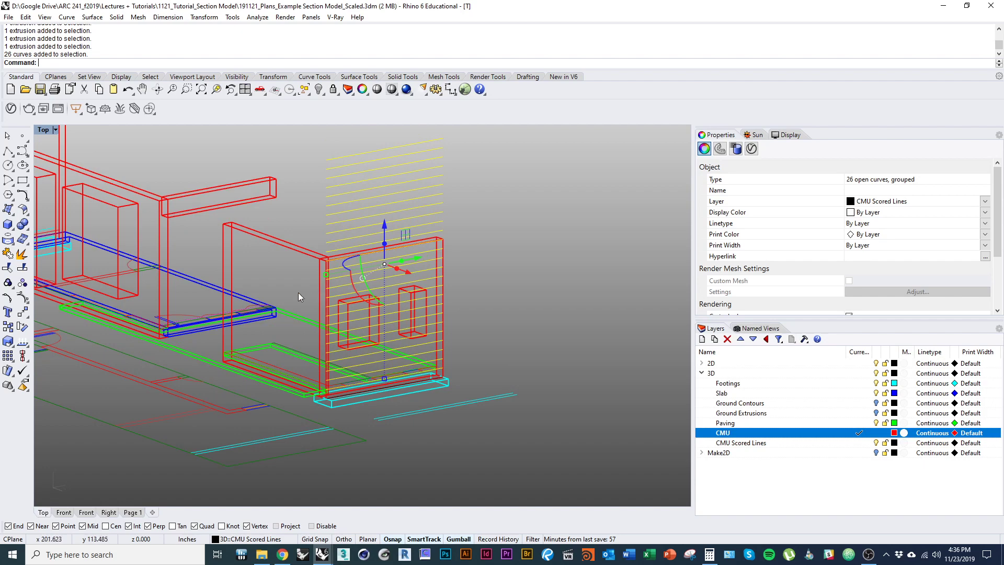
right_click_drag(110, 217, 150, 241)
scroll(172, 262, "down", 2)
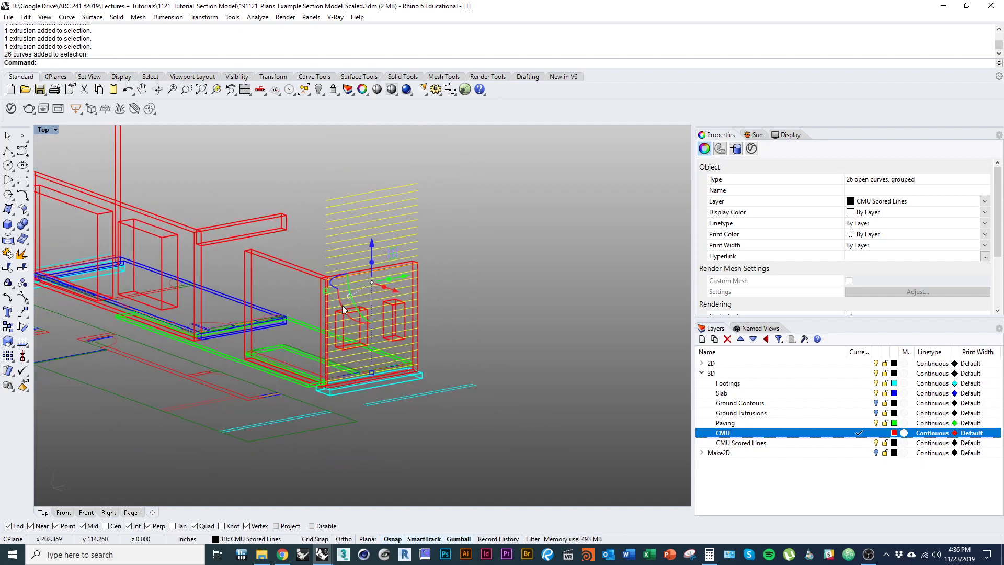
right_click_drag(371, 348, 338, 363)
scroll(283, 342, "up", 2)
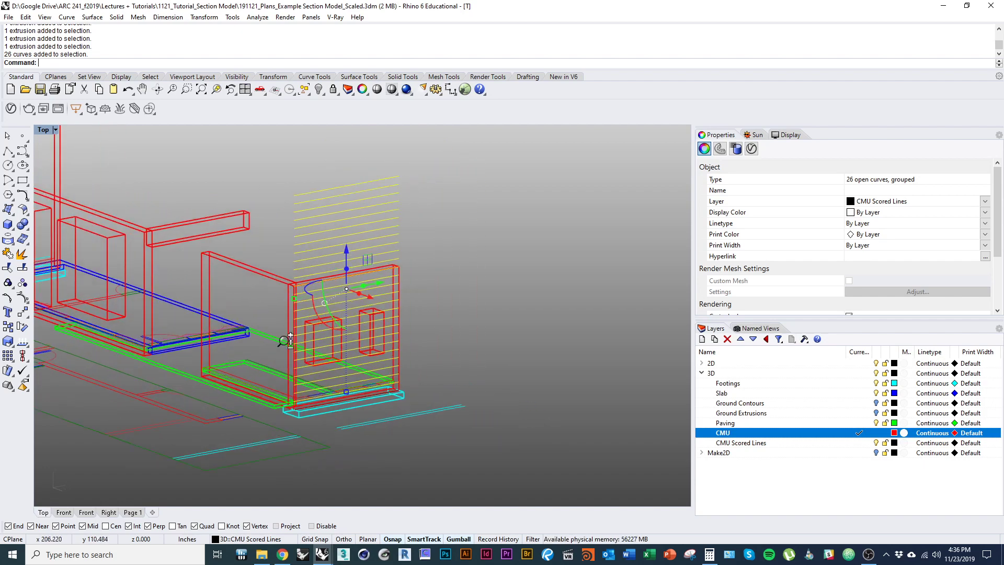
right_click_drag(277, 339, 356, 346)
key("Escape")
Step: Undo the Gumball scaling of the opening boxes and clear the selection
key("ctrl+z")
key("ctrl+z")
key("ctrl+z")
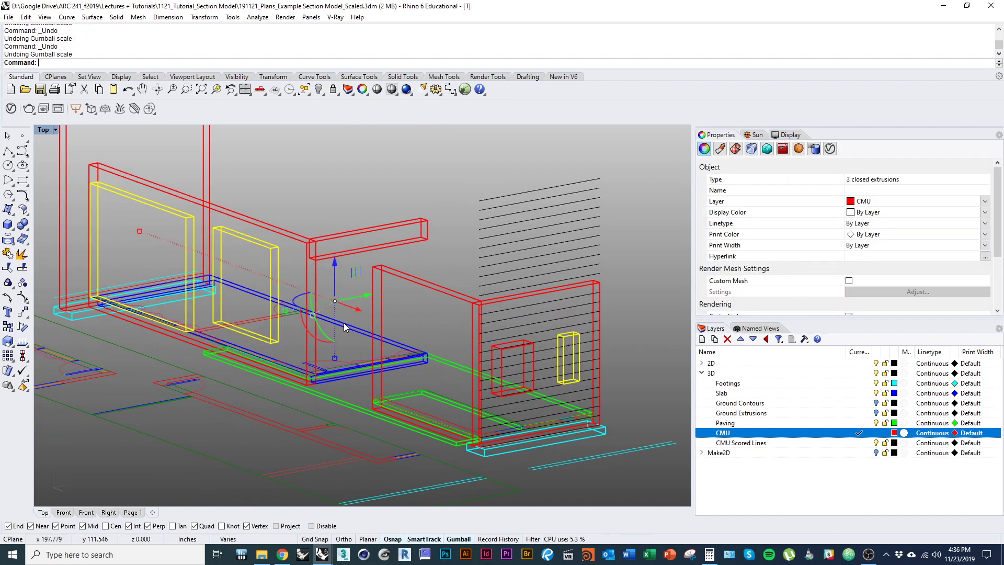
key("Escape")
Step: Make CMU Scored Lines the current layer for drawing a line at the short wall's lower outer corner
scroll(488, 340, "up", 4)
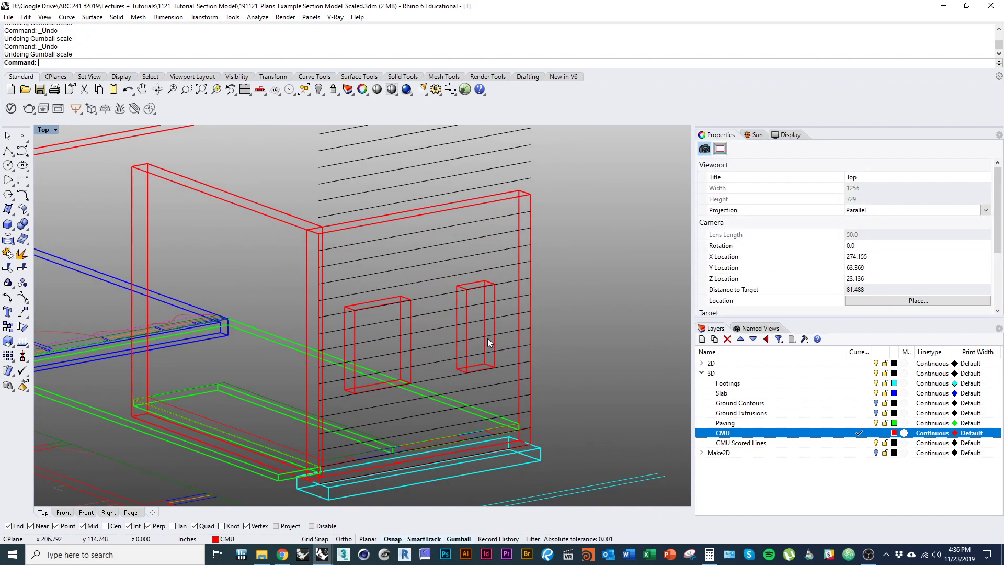
type("line")
key("Return")
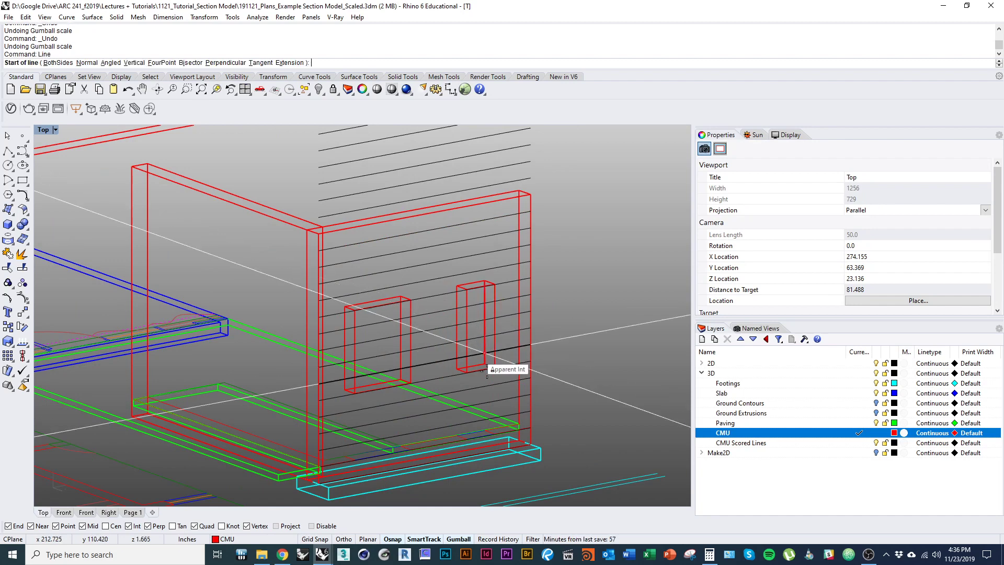
right_click_drag(510, 411, 502, 383)
scroll(538, 405, "up", 5)
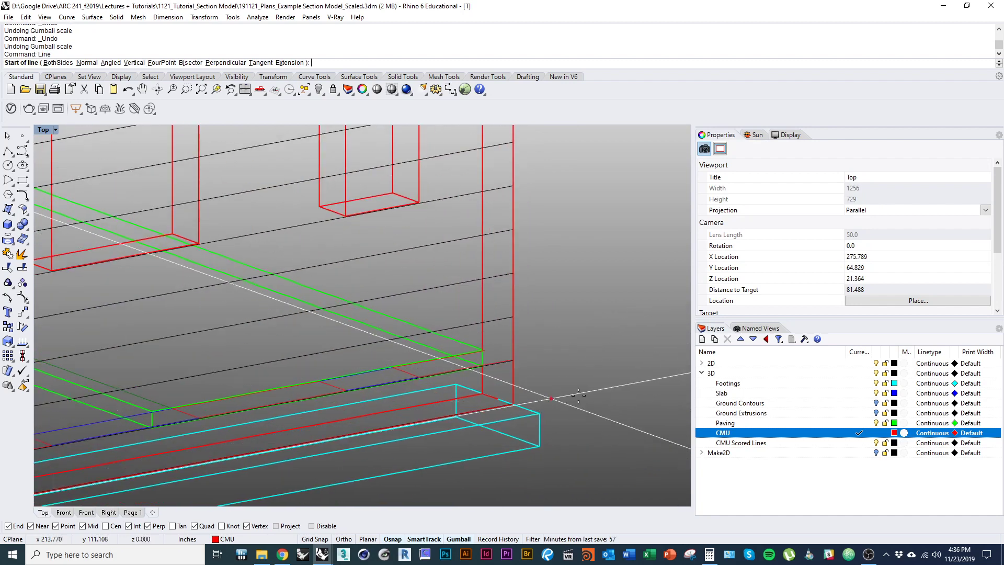
left_click(857, 443)
right_click_drag(536, 419, 560, 407)
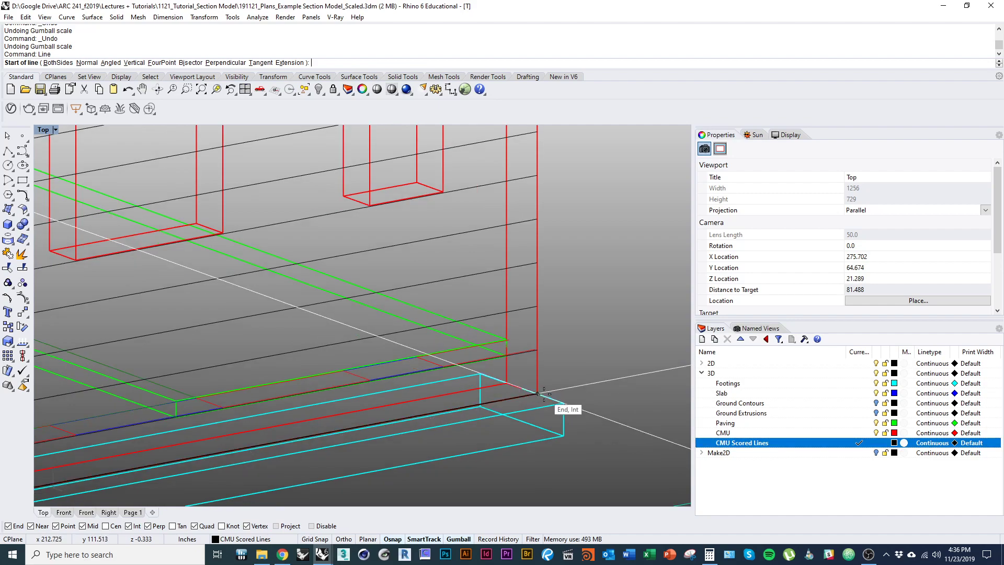
Step: Try drawing a line from the short CMU wall's lower outer corner and delete it
left_click(537, 392)
scroll(549, 361, "up", 5)
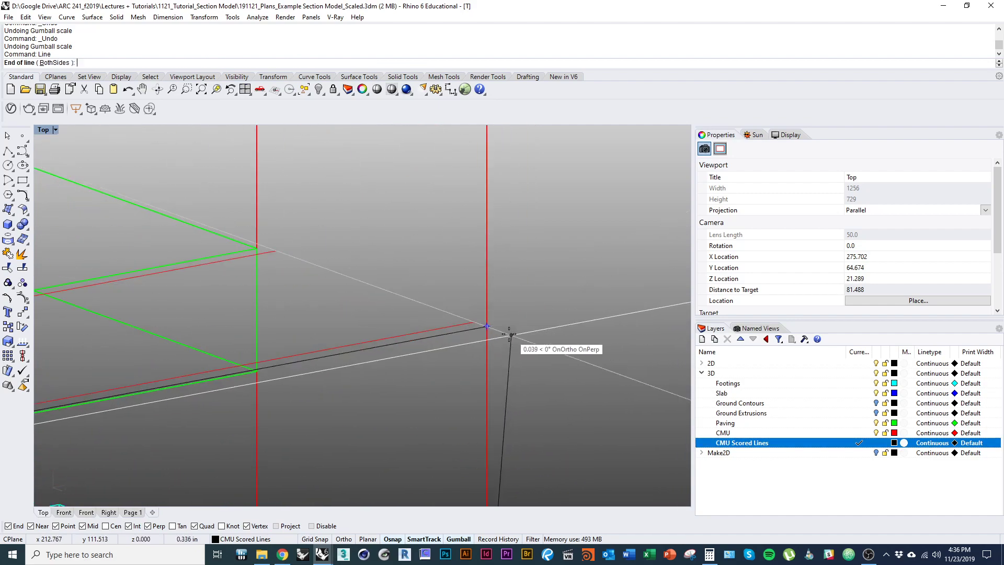
left_click(486, 327)
scroll(534, 313, "down", 5)
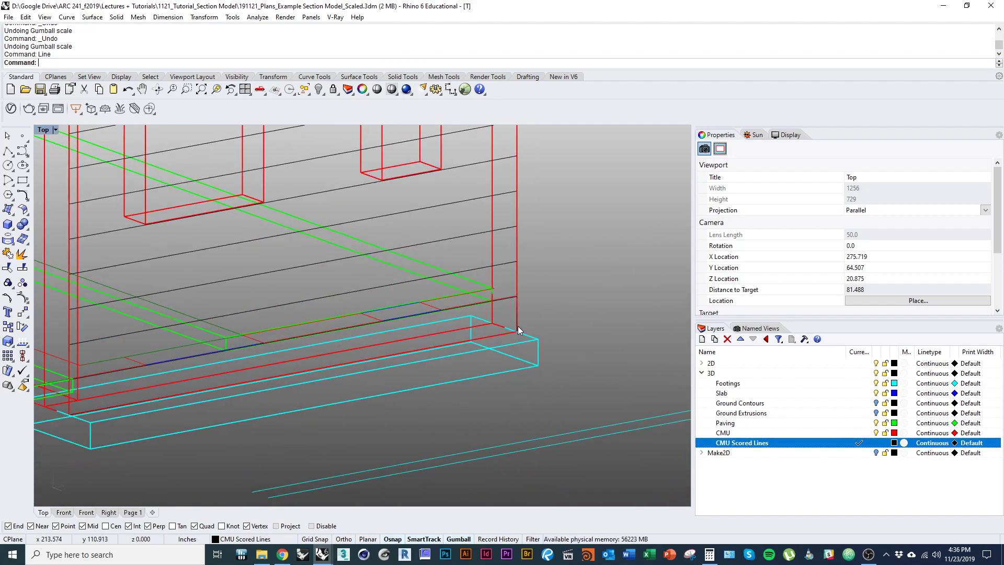
left_click(534, 318)
left_click(549, 351)
scroll(558, 267, "up", 3)
key("Delete")
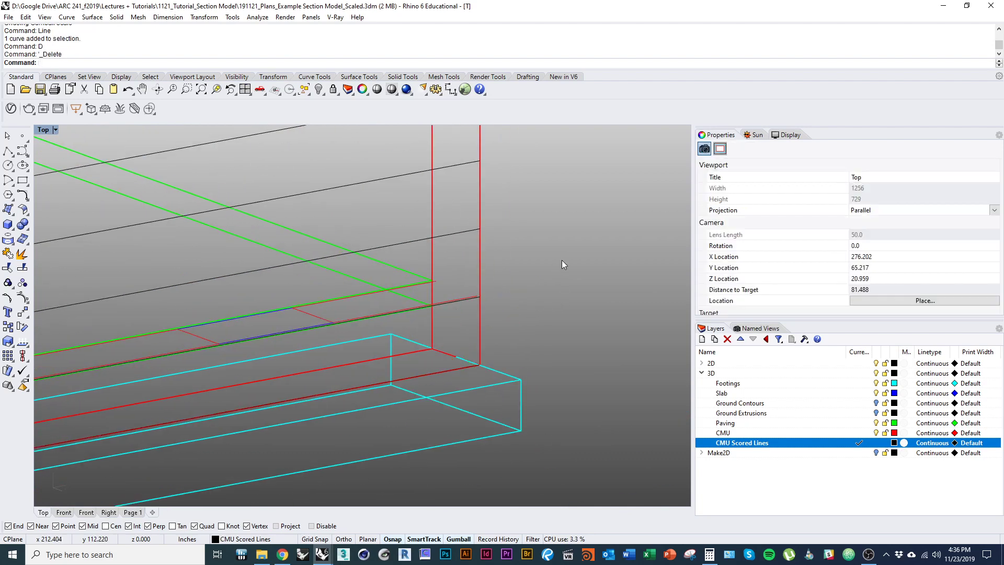
Step: Draw a vertical line at the short wall's outer corner from its base up to the lowest scored line, and select it
key("Return")
scroll(522, 293, "up", 4)
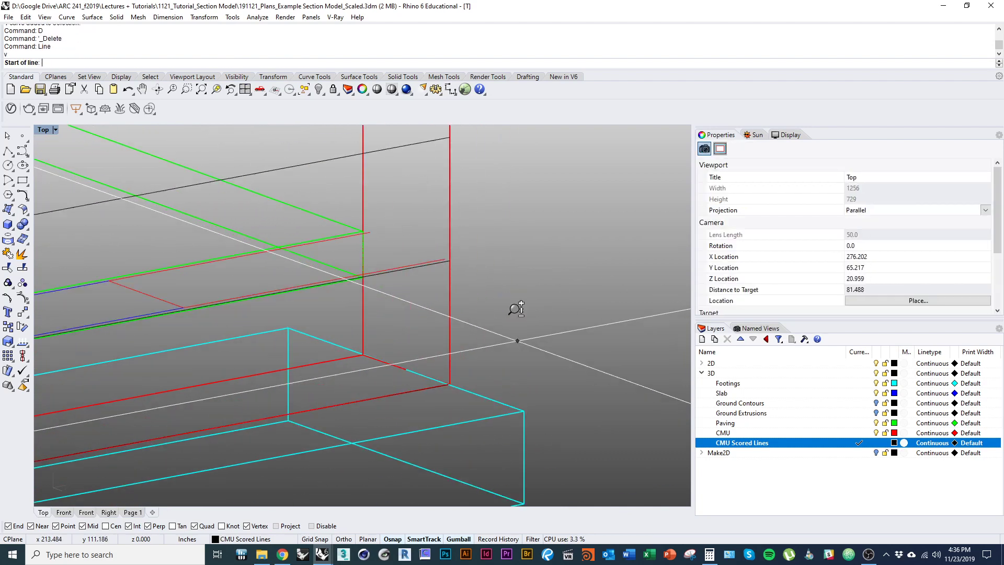
left_click(440, 389)
left_click(439, 250)
scroll(477, 294, "down", 8)
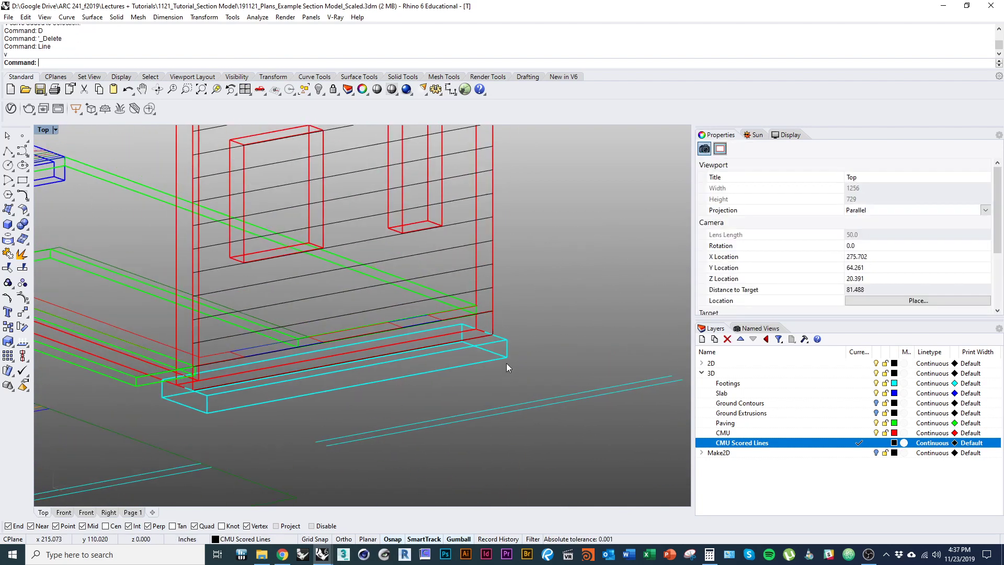
scroll(502, 428, "down", 3)
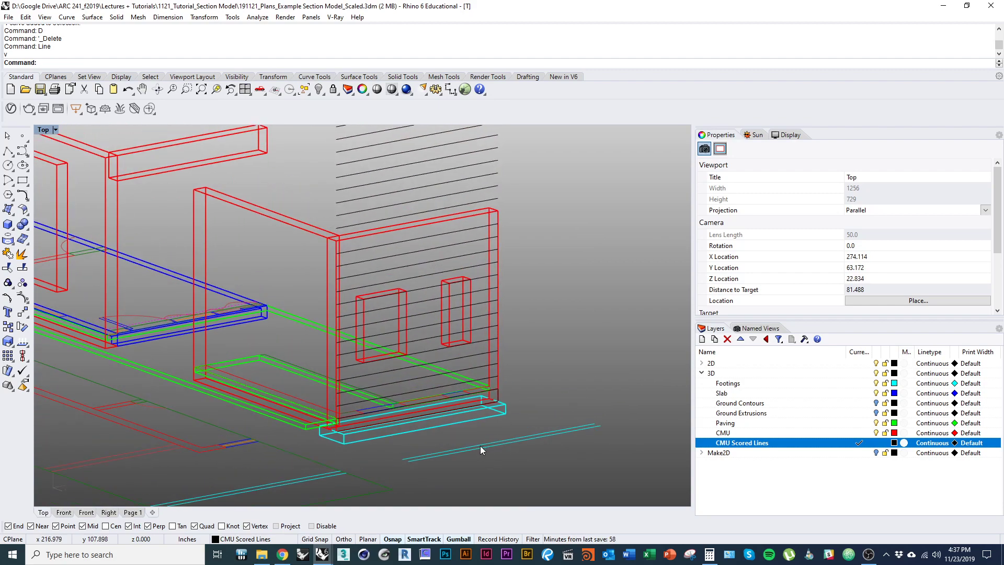
right_click_drag(505, 407, 539, 418, "ctrl")
left_click(492, 383)
left_click(522, 407)
right_click_drag(539, 418, 480, 452)
scroll(536, 412, "down", 3)
type("copy")
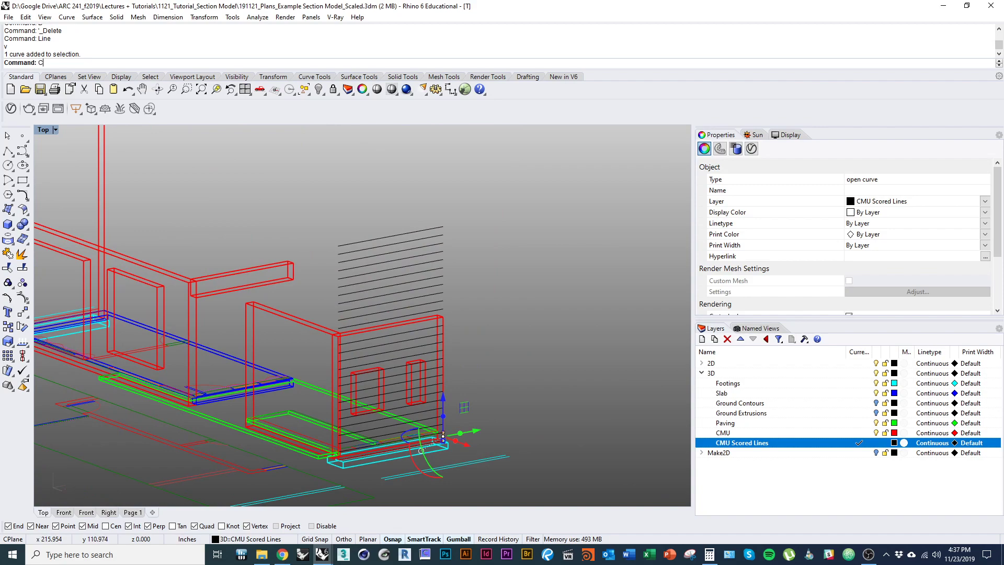
key("Return")
scroll(481, 449, "up", 3)
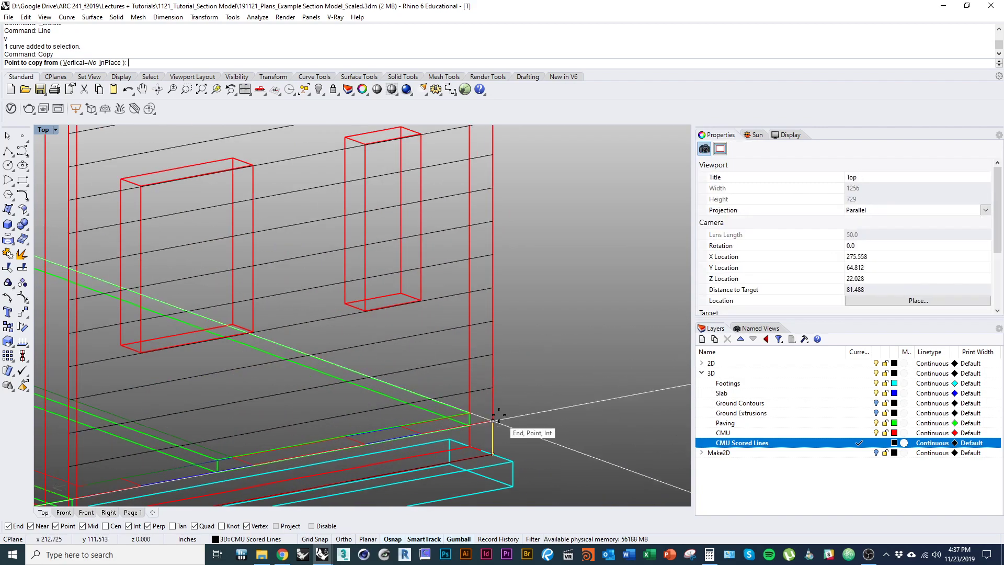
scroll(489, 413, "up", 3)
right_click_drag(510, 391, 509, 376)
key("Escape")
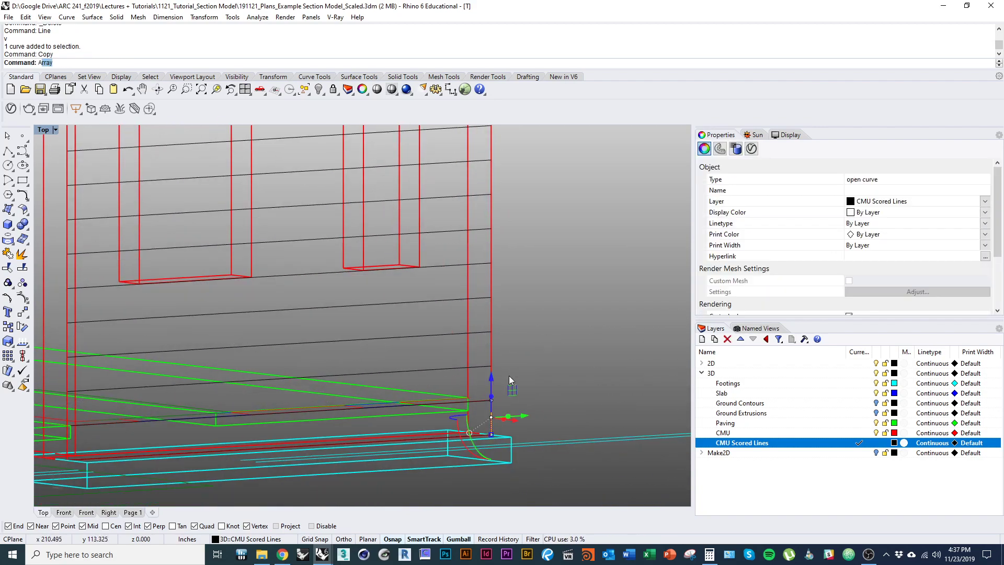
Step: Array the vertical line 27 times in Z, spacing the copies one course apart using the line's endpoints
key("Return")
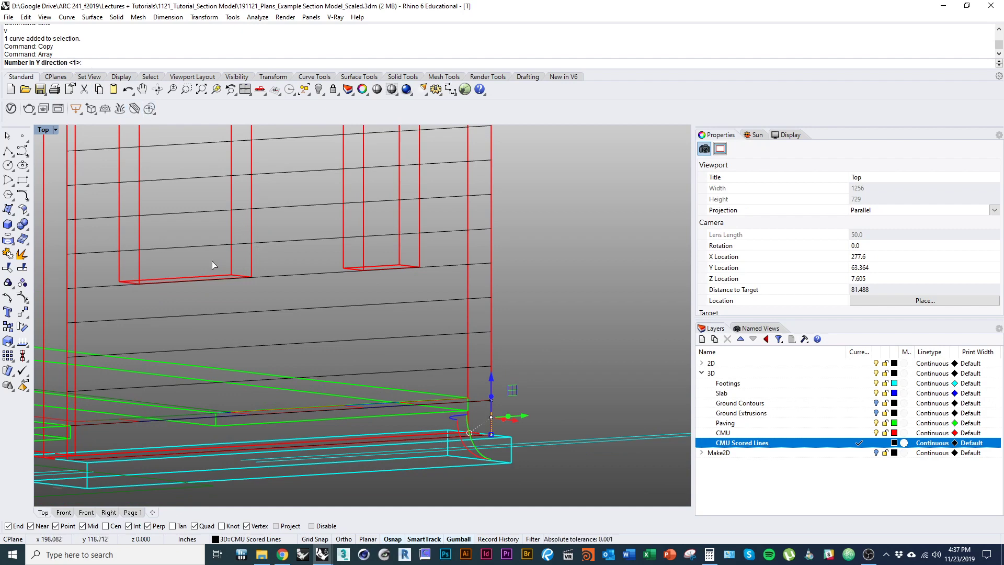
right_click_drag(361, 263, 284, 261)
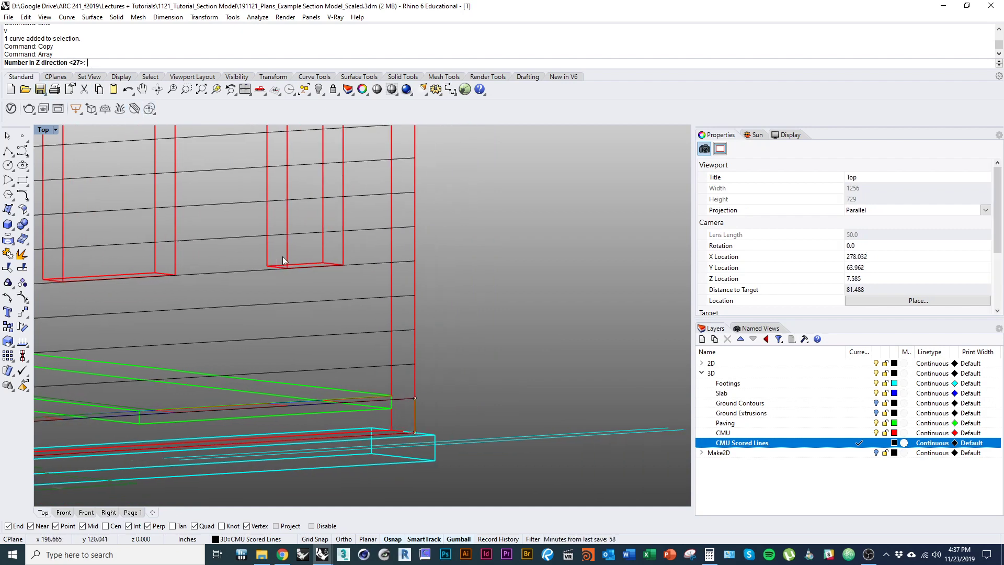
key("Return")
scroll(407, 366, "up", 5)
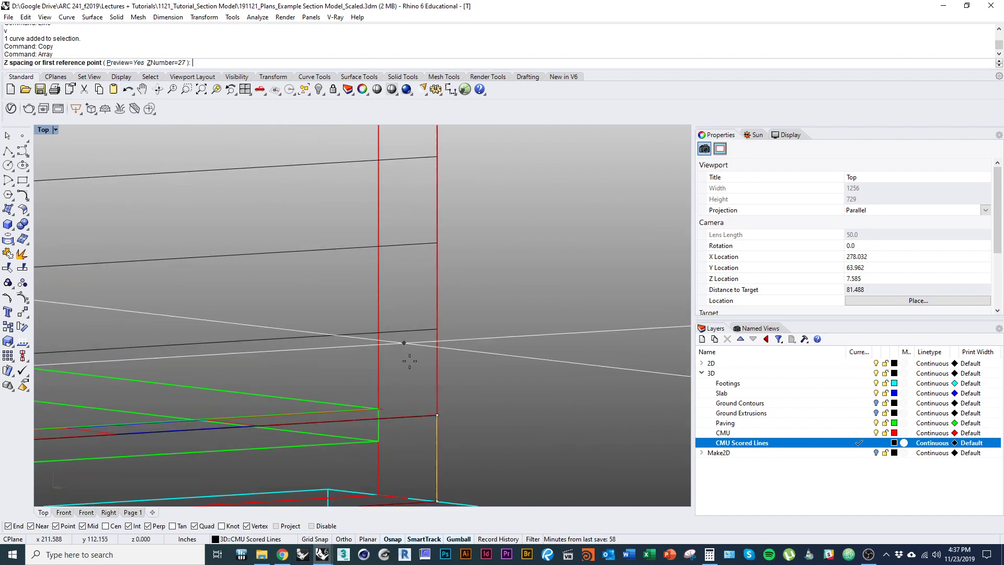
right_click_drag(454, 417, 410, 342)
scroll(410, 340, "up", 6)
left_click(401, 444)
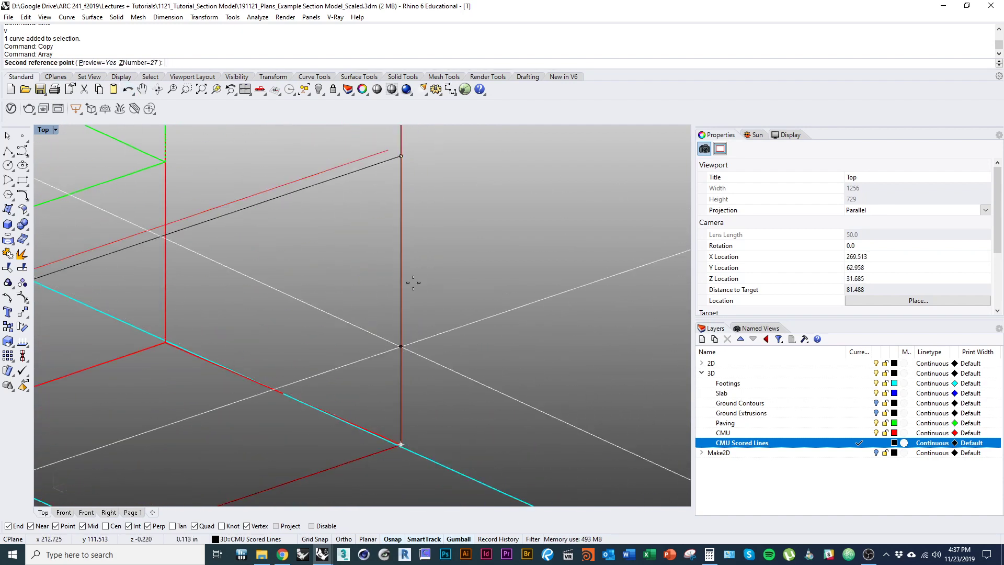
left_click(411, 285)
key("Return")
scroll(407, 303, "down", 5)
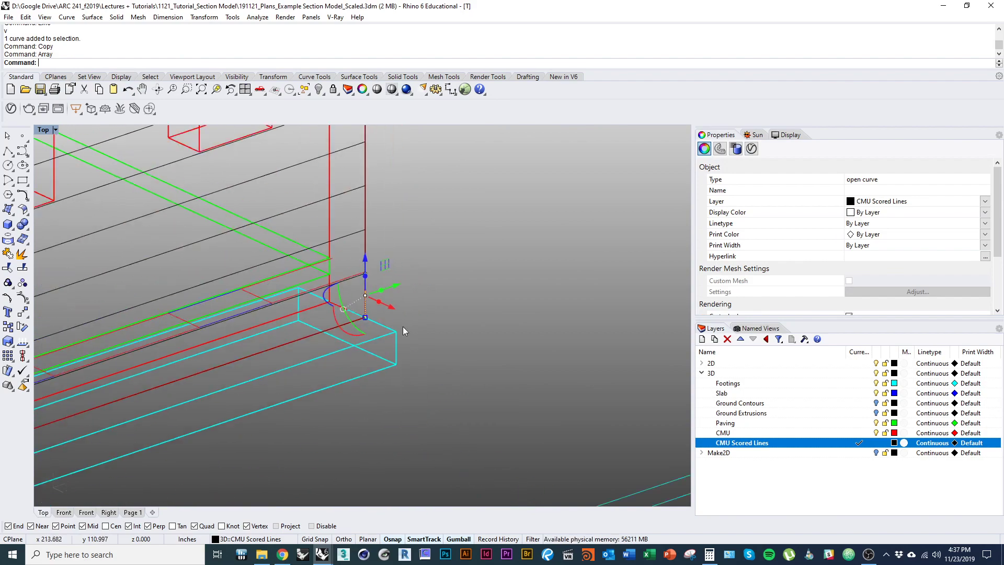
left_click(428, 439)
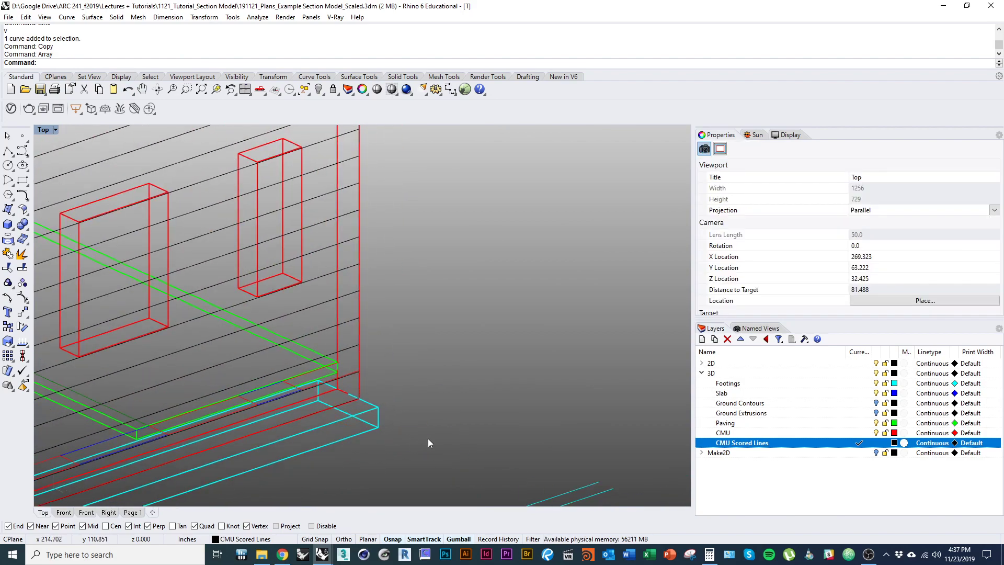
Step: Select the newly arrayed vertical lines and remove every other one from the selection up the full height of the scored lines
type("sellast")
key("Return")
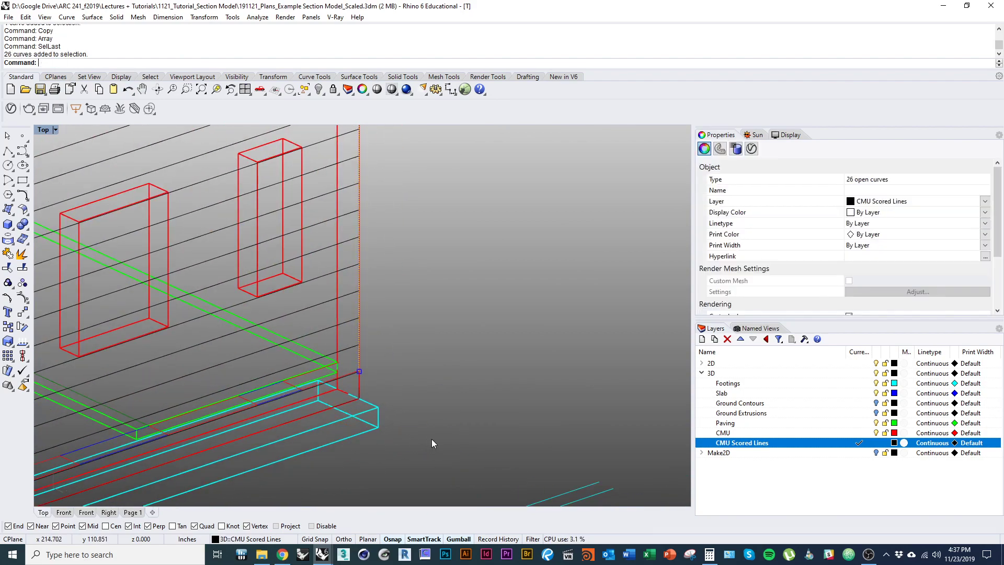
right_click_drag(406, 388, 368, 375)
scroll(364, 384, "up", 4)
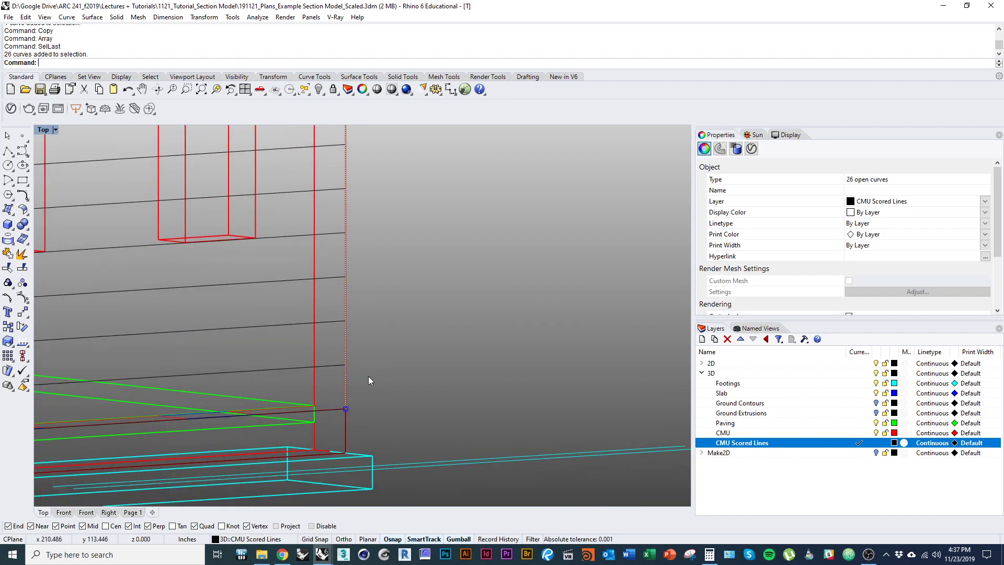
left_click(346, 254, "ctrl")
right_click_drag(385, 264, 396, 406)
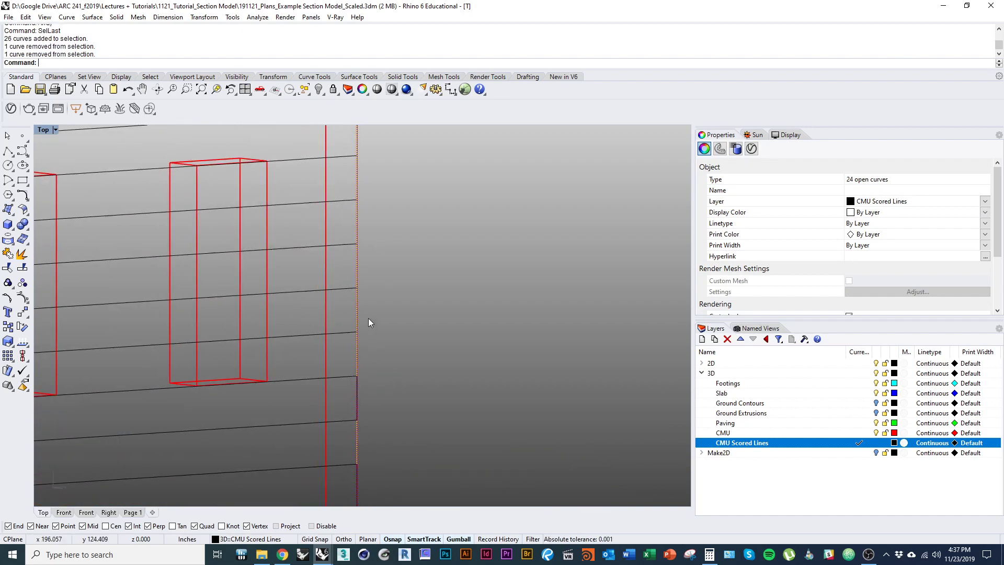
left_click(358, 314, "ctrl")
right_click_drag(358, 302, 358, 403)
left_click(357, 325, "ctrl")
left_click(356, 343, "ctrl")
right_click_drag(353, 334, 343, 397)
left_click(344, 314, "ctrl")
right_click_drag(366, 299, 364, 397)
left_click_drag(319, 319, 317, 319, "ctrl")
right_click_drag(390, 288, 391, 357)
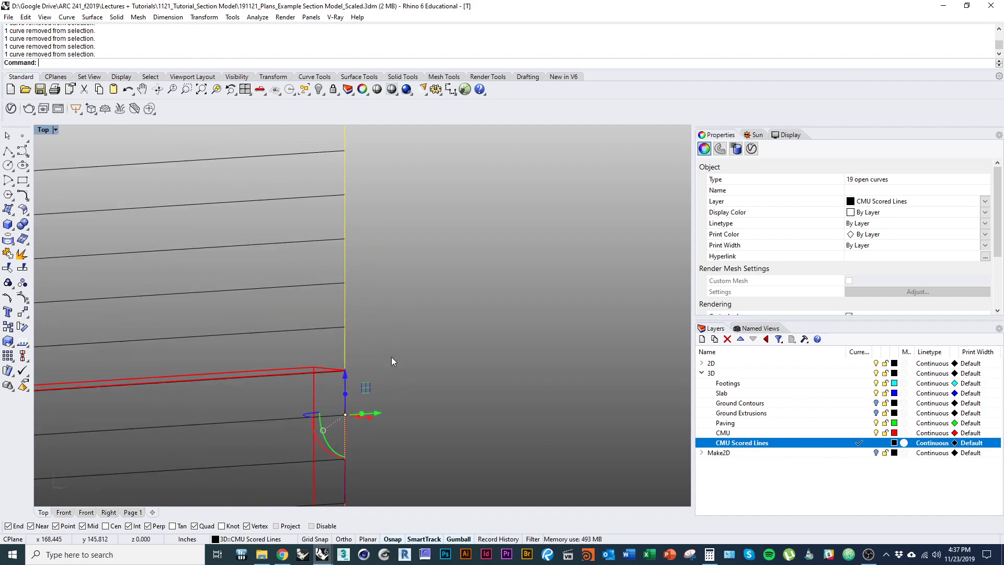
right_click_drag(374, 241, 375, 334)
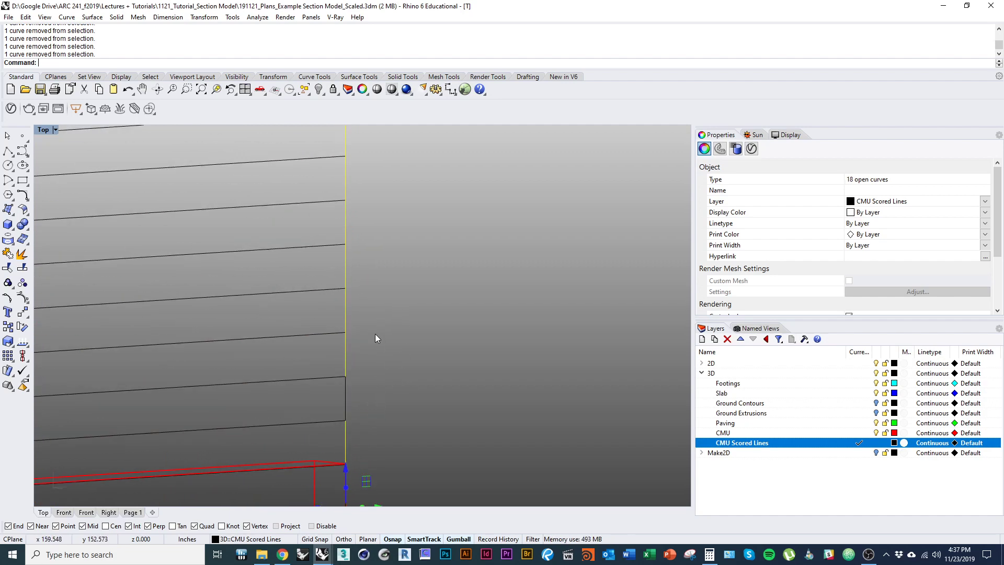
left_click(345, 306, "ctrl")
right_click_drag(370, 265, 377, 365)
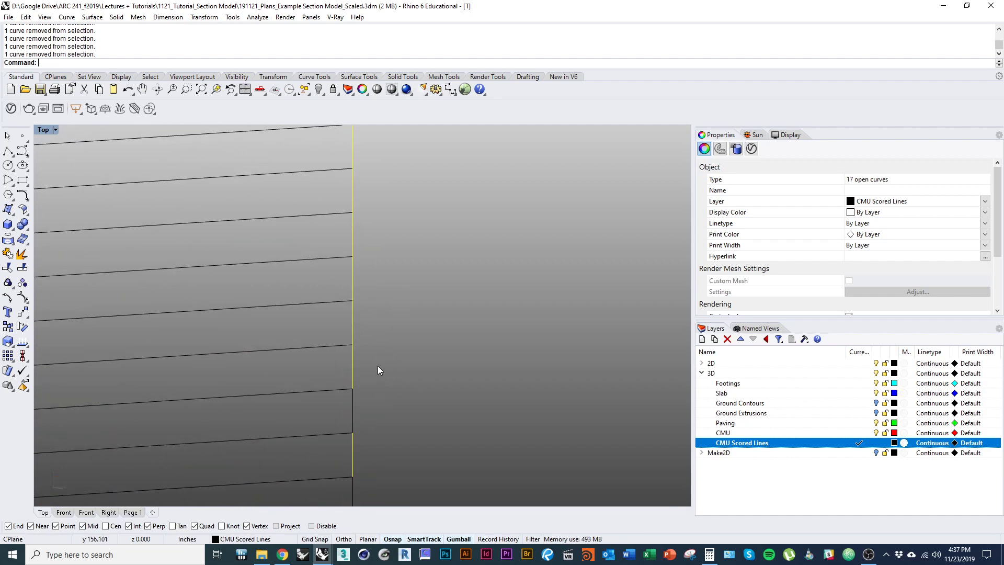
left_click(350, 156, "ctrl")
right_click_drag(365, 176, 380, 260)
scroll(369, 324, "down", 4)
left_click(361, 254, "ctrl")
scroll(380, 260, "down", 9)
right_click_drag(384, 329, 382, 272)
Step: Move the selected alternate vertical lines .333 inward along the scored wall face to stagger the block joints
type("M")
key("Return")
scroll(361, 173, "up", 6)
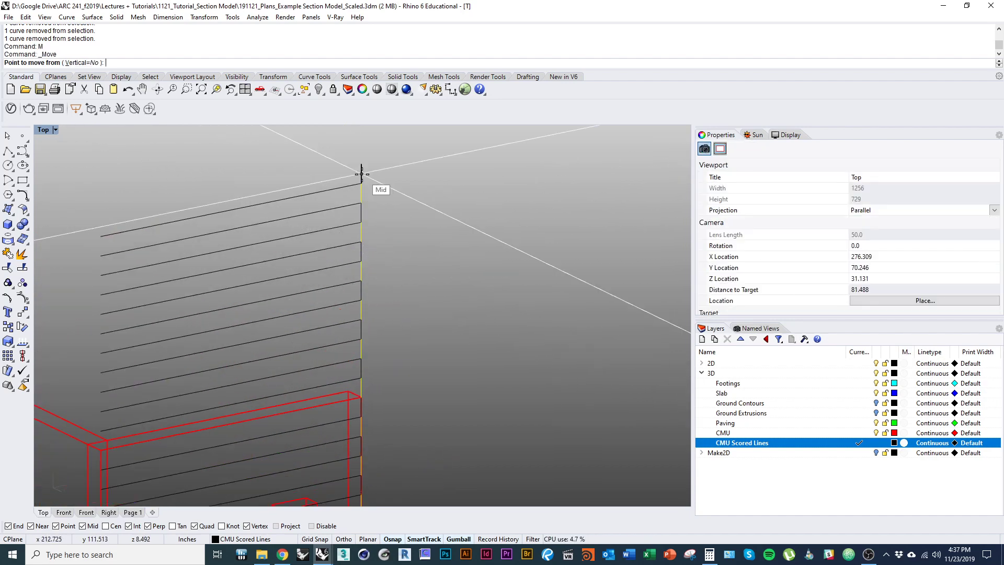
left_click(361, 174)
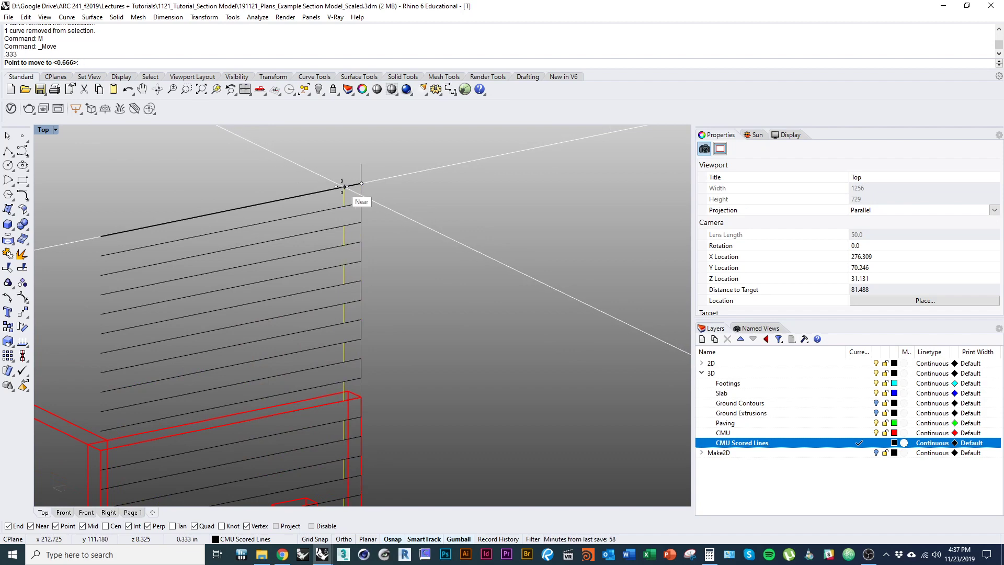
left_click(343, 186)
scroll(341, 186, "down", 5)
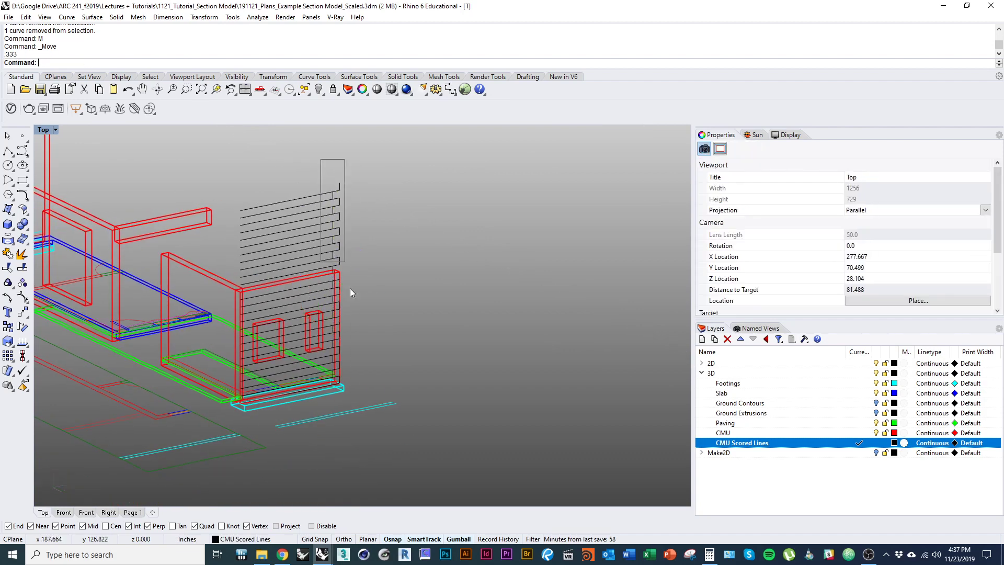
Step: Select the staggered vertical joint lines at the short wall's outer corner, examine them up close and clear the selection
left_click_drag(363, 411, 360, 408)
scroll(350, 341, "up", 4)
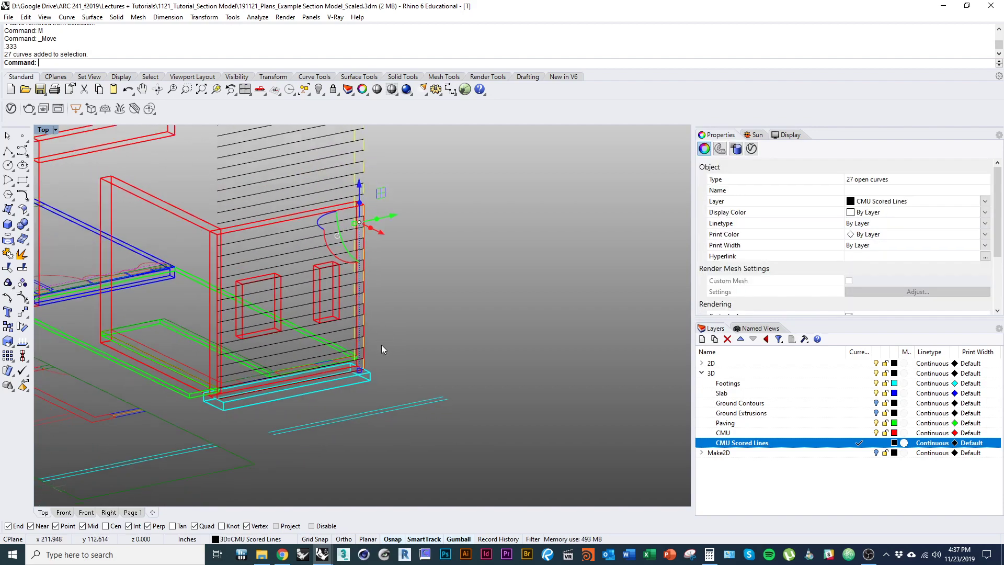
right_click_drag(355, 389, 342, 384)
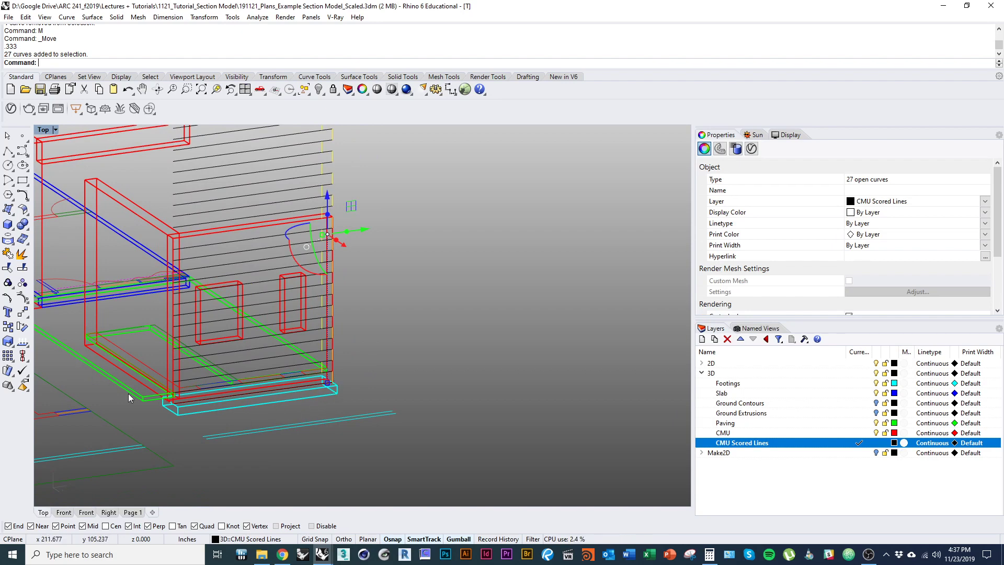
scroll(306, 391, "up", 9)
right_click_drag(309, 318, 325, 334)
left_click(435, 362)
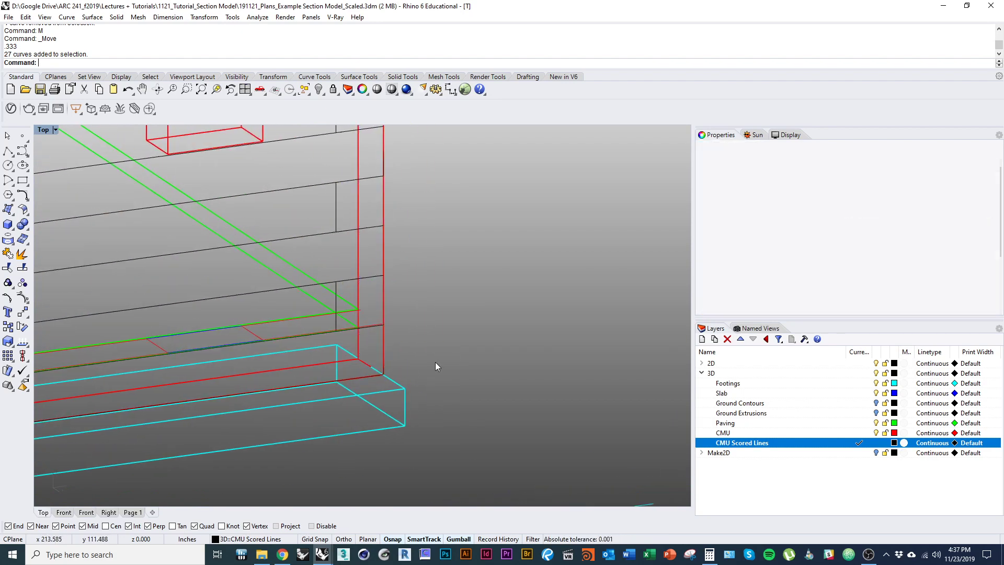
right_click_drag(435, 361, 419, 368)
Step: Switch to Shaded display and delete the lowest vertical curve overlapping the short wall's outer edge just above the footing
key("ctrl+alt+s")
scroll(380, 347, "up", 1)
scroll(380, 355, "up", 4)
left_click(380, 357)
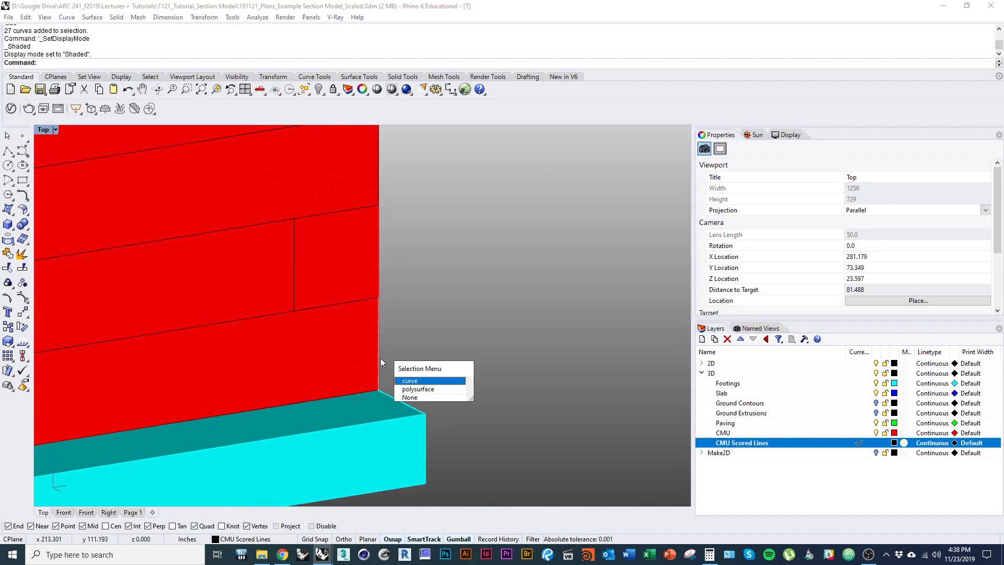
left_click(405, 380)
type("D")
key("Return")
scroll(439, 313, "down", 5)
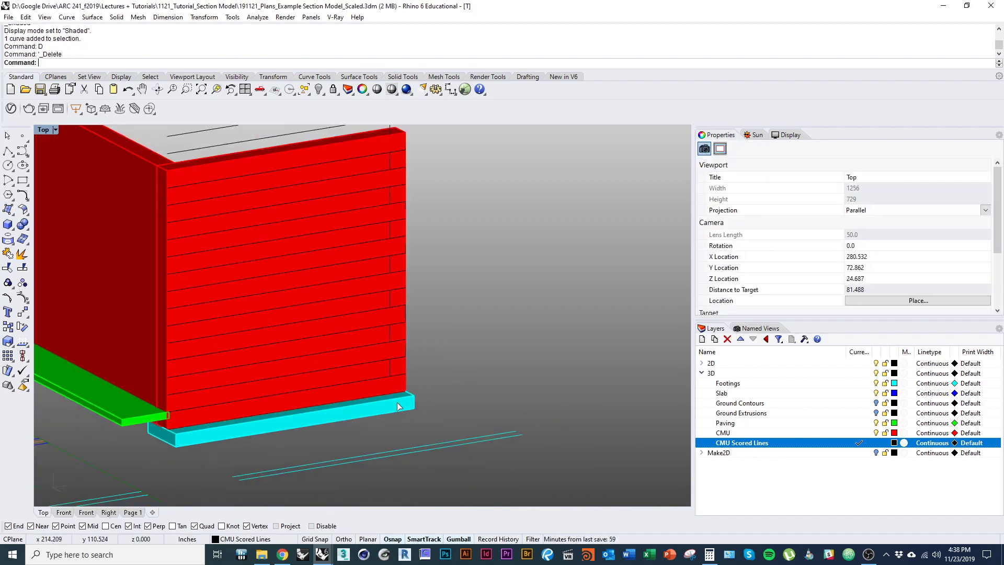
Step: Return the viewport to Wireframe display and examine the staggered joint lines on the short wall
key("ctrl+alt+w")
right_click_drag(369, 215, 381, 287, "shift")
right_click_drag(71, 293, 246, 313)
scroll(313, 355, "down", 4)
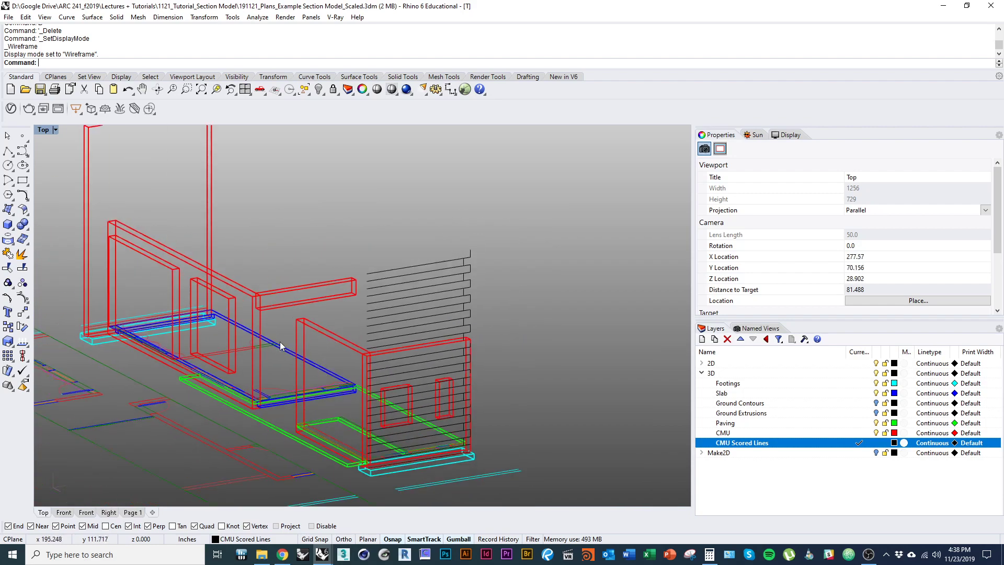
mouse_move(364, 348)
right_mouse_down()
mouse_move(320, 335)
mouse_move(375, 362)
right_mouse_up()
scroll(374, 363, "up", 5)
right_click_drag(505, 313, 463, 303)
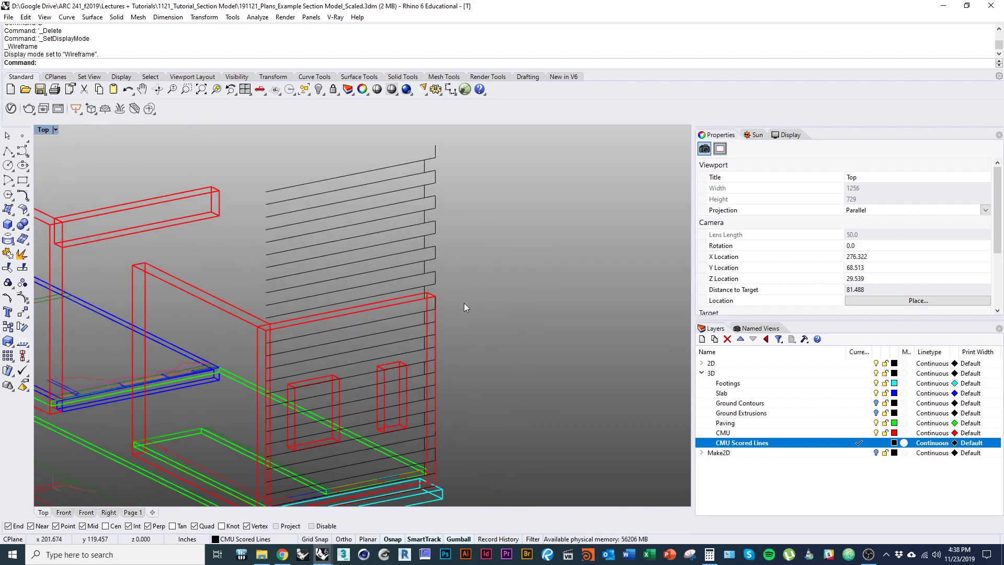
left_click(5, 154)
scroll(312, 298, "down", 4)
right_click_drag(322, 314, 324, 253)
scroll(395, 286, "up", 5)
left_click(362, 267)
key("Escape")
scroll(362, 194, "up", 6)
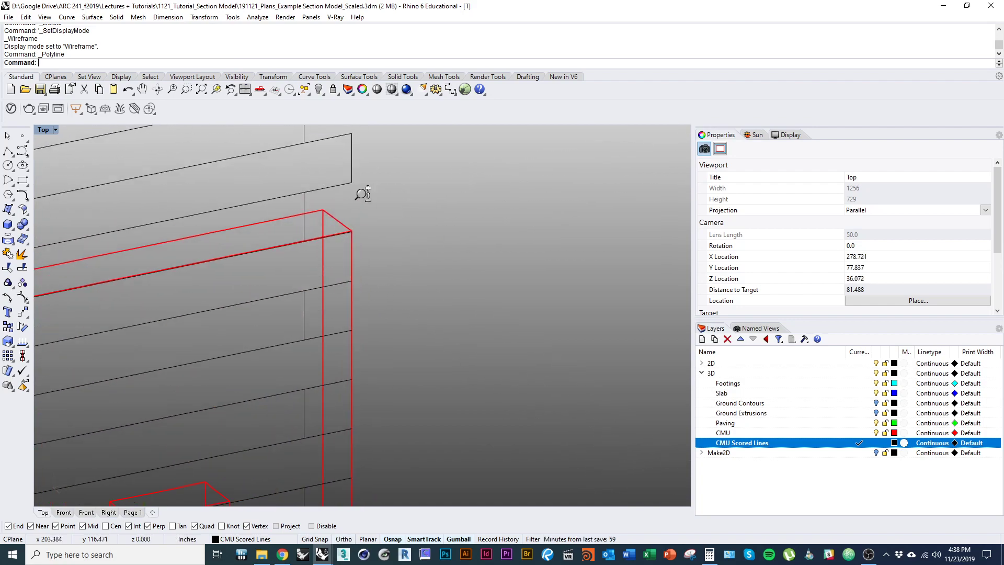
Step: Draw a polyline along the wall bases from the short wall's outer bottom corner through the shared corner to the long wall's far end
scroll(392, 188, "down", 6)
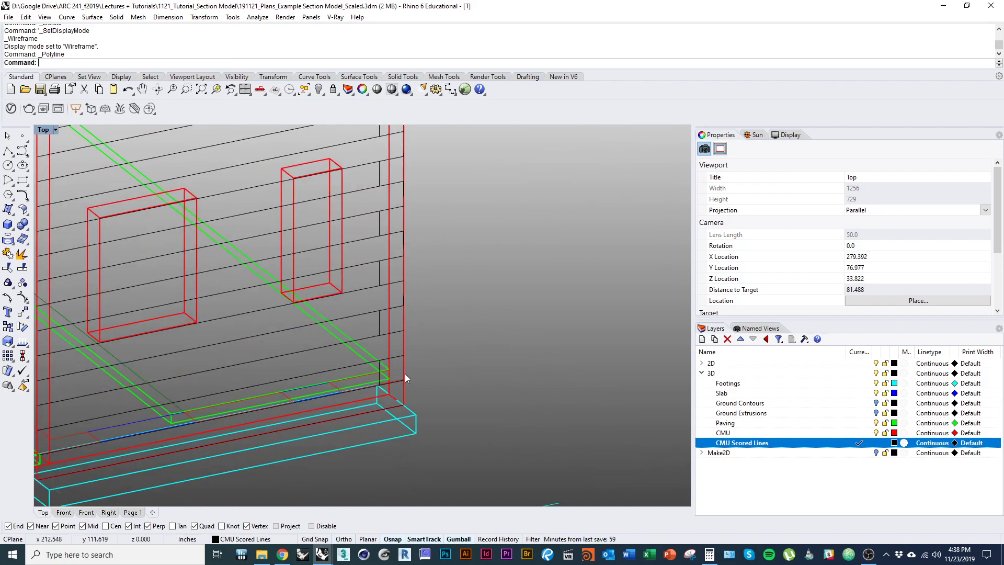
scroll(406, 378, "up", 7)
right_click_drag(439, 385, 446, 298)
scroll(417, 324, "up", 12)
right_click(419, 329)
left_click(430, 380)
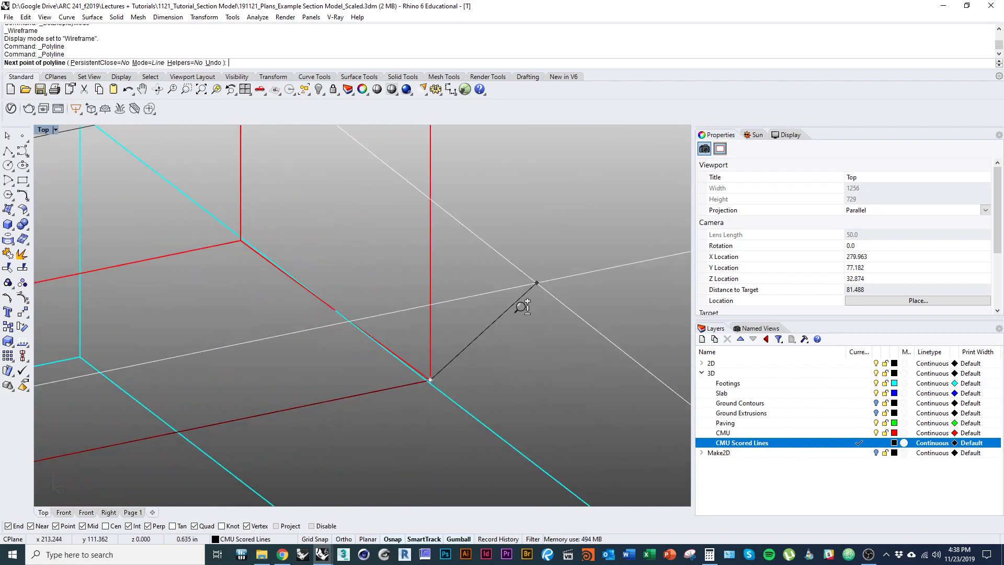
scroll(371, 387, "down", 8)
scroll(372, 384, "up", 8)
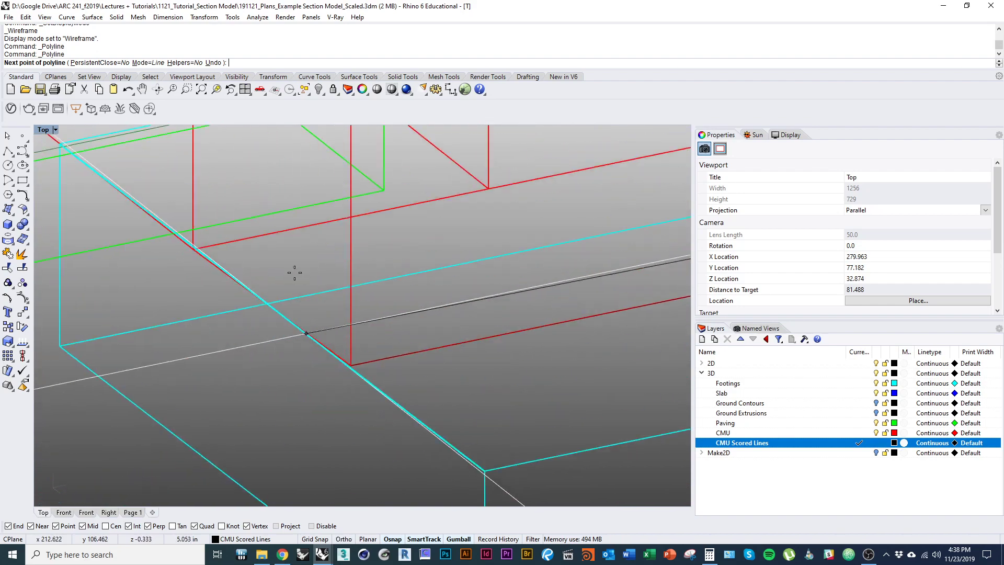
left_click(371, 383)
scroll(387, 398, "down", 5)
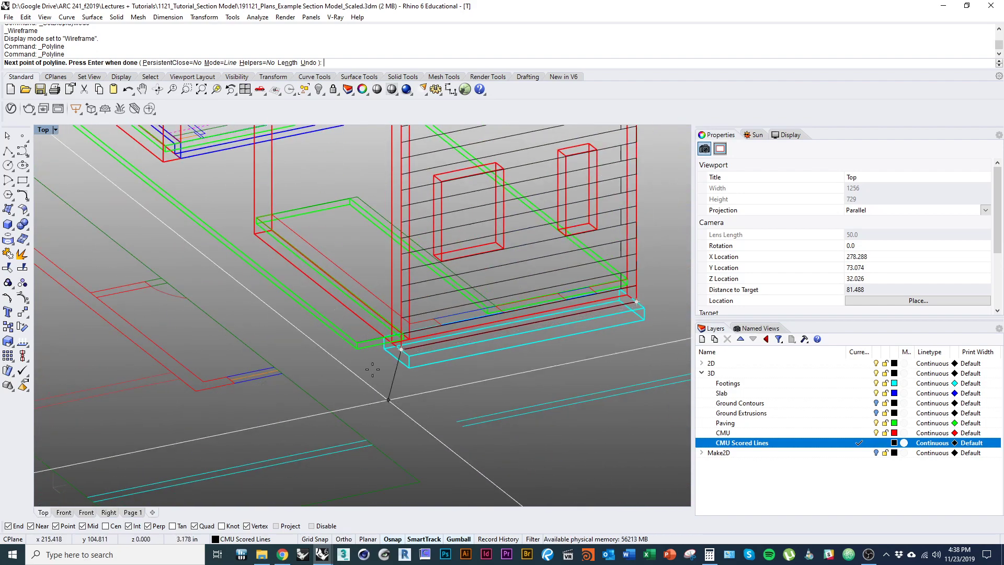
right_click_drag(286, 259, 385, 399)
right_click_drag(288, 312, 463, 503)
scroll(146, 247, "up", 6)
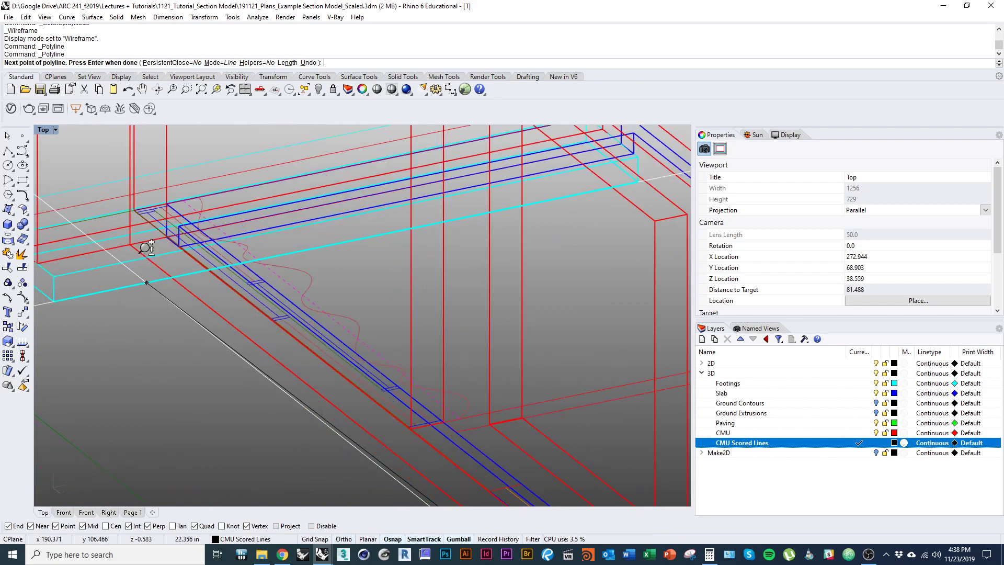
scroll(146, 247, "up", 3)
left_click(95, 185)
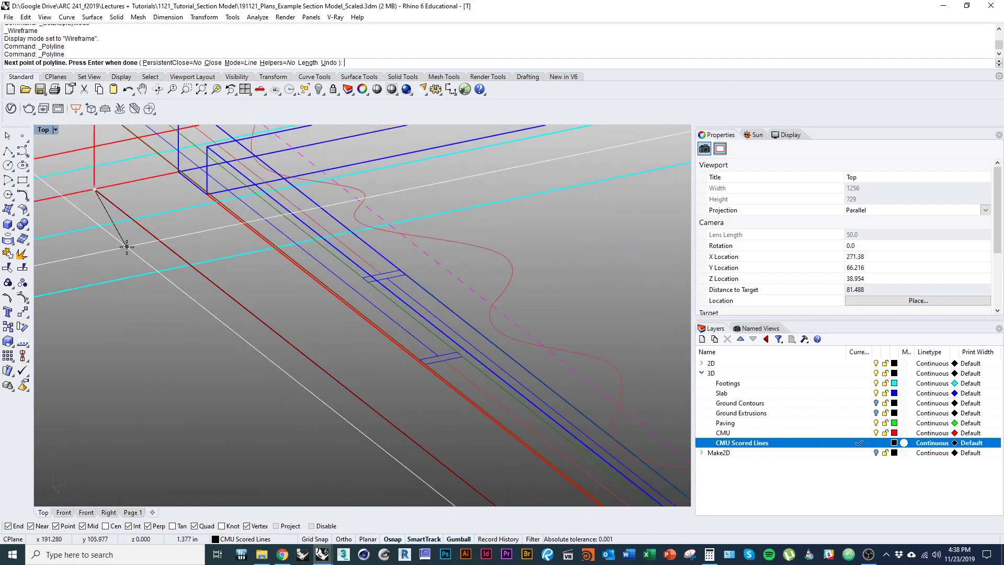
scroll(131, 231, "down", 10)
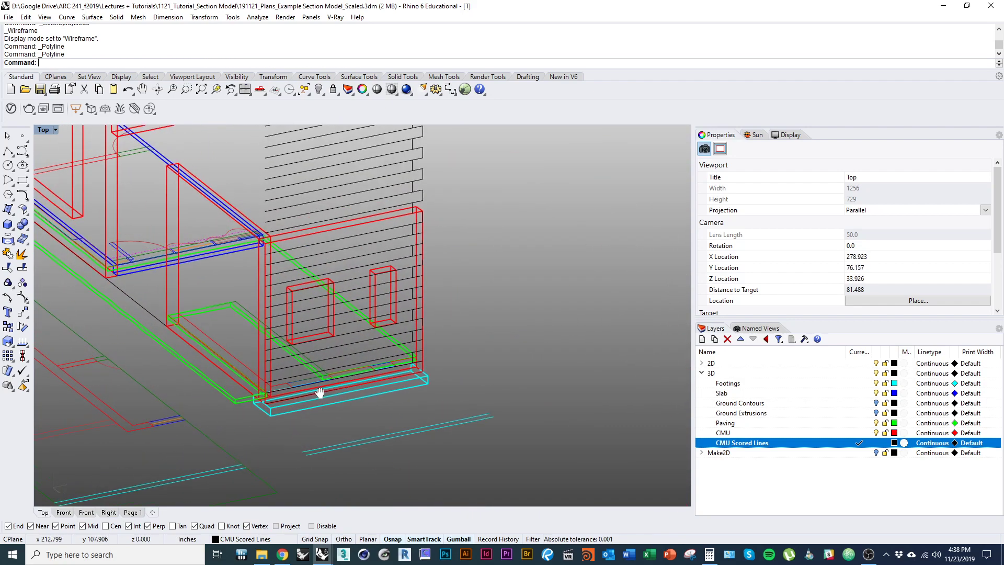
Step: Select the polyline traced along the bases of the short and long walls and delete it
right_click_drag(239, 354, 235, 381, "shift")
left_click(157, 333)
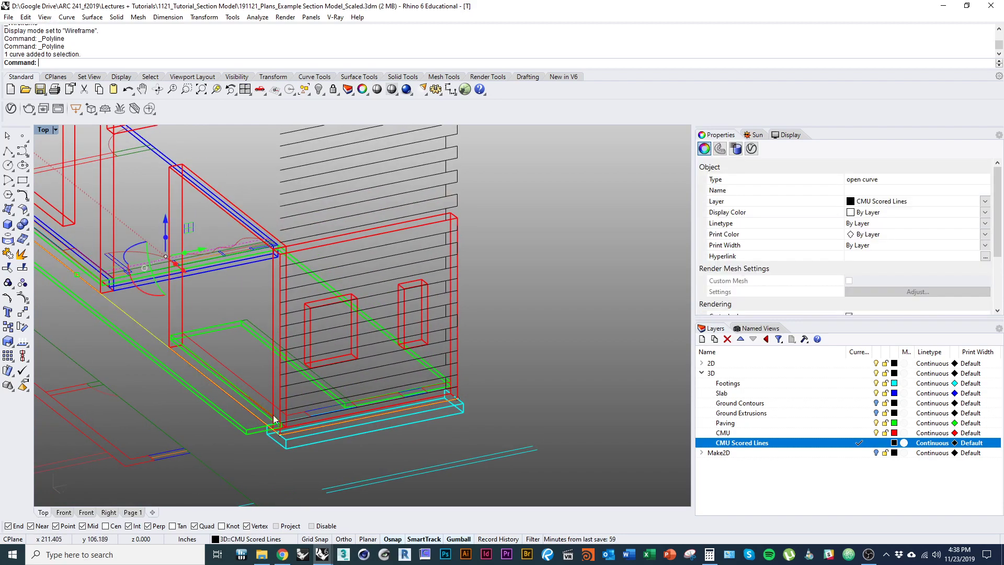
right_click_drag(461, 284, 407, 309, "shift")
left_click(420, 290)
right_click_drag(422, 276, 425, 304, "shift")
scroll(409, 333, "down", 4)
scroll(214, 336, "up", 4)
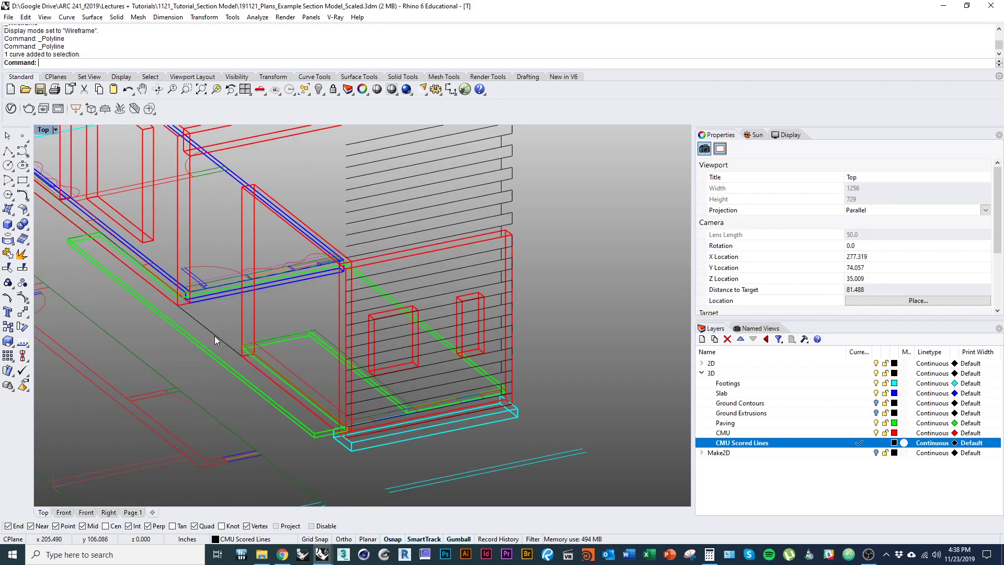
left_click(215, 336)
type("d")
key("Return")
Step: Array the 26 staggered vertical joint lines along a horizontal scored line on the short wall with .666 between items and Freeform orientation
right_click_drag(437, 450, 413, 464)
scroll(443, 396, "down", 4)
right_click_drag(444, 395, 389, 423)
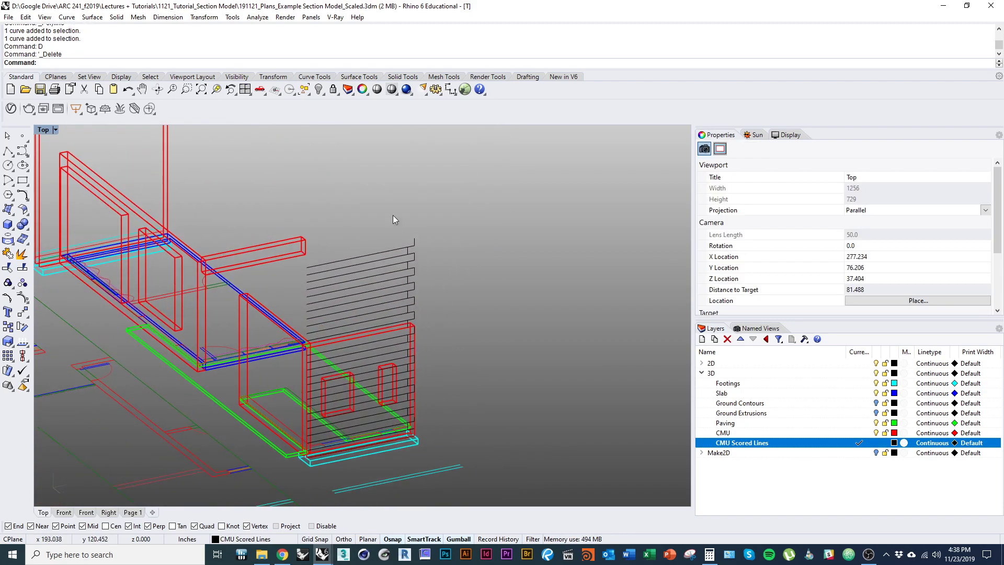
left_click_drag(436, 455, 435, 456)
right_click_drag(430, 426, 441, 397)
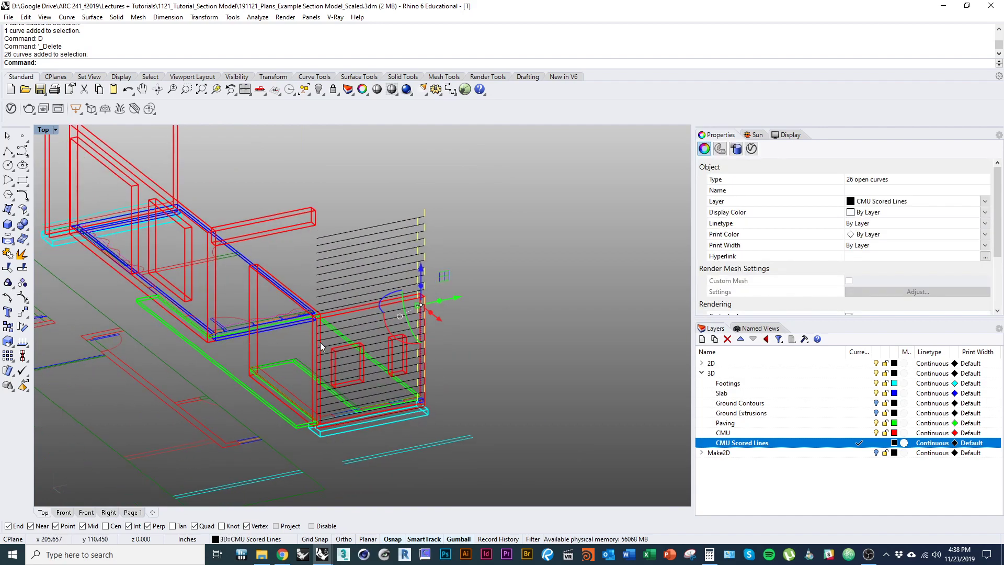
right_click_drag(298, 365, 253, 325)
scroll(323, 350, "up", 6)
right_click_drag(323, 350, 344, 339)
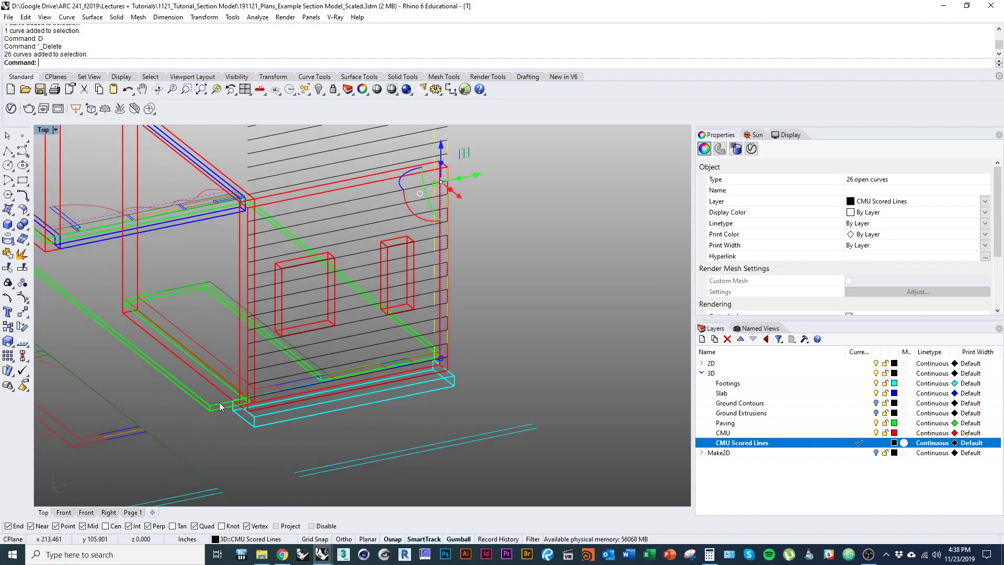
right_click_drag(310, 385, 274, 386)
scroll(363, 378, "up", 4)
right_click_drag(393, 379, 426, 392)
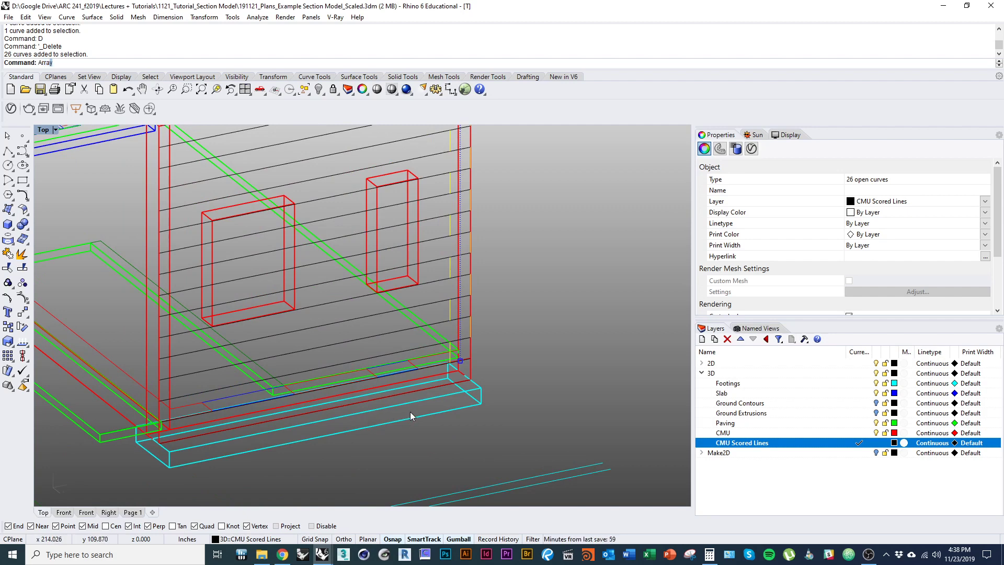
key("Return")
scroll(410, 416, "up", 3)
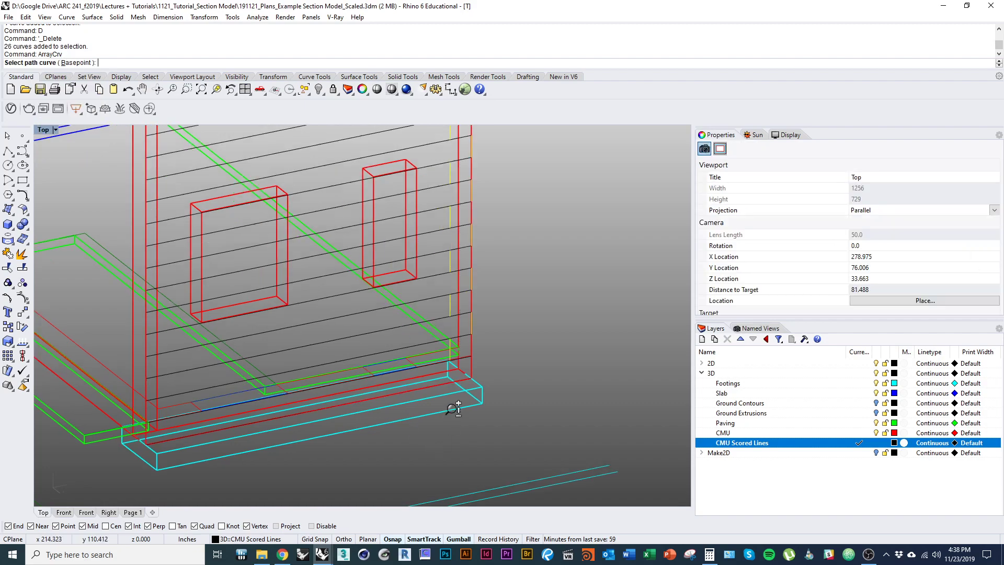
left_click(469, 340)
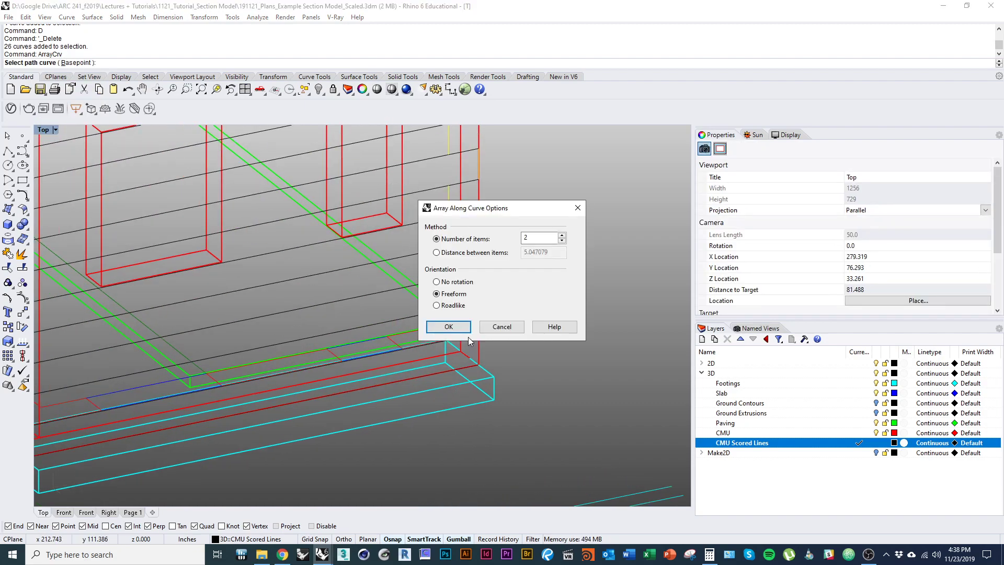
scroll(342, 415, "down", 5)
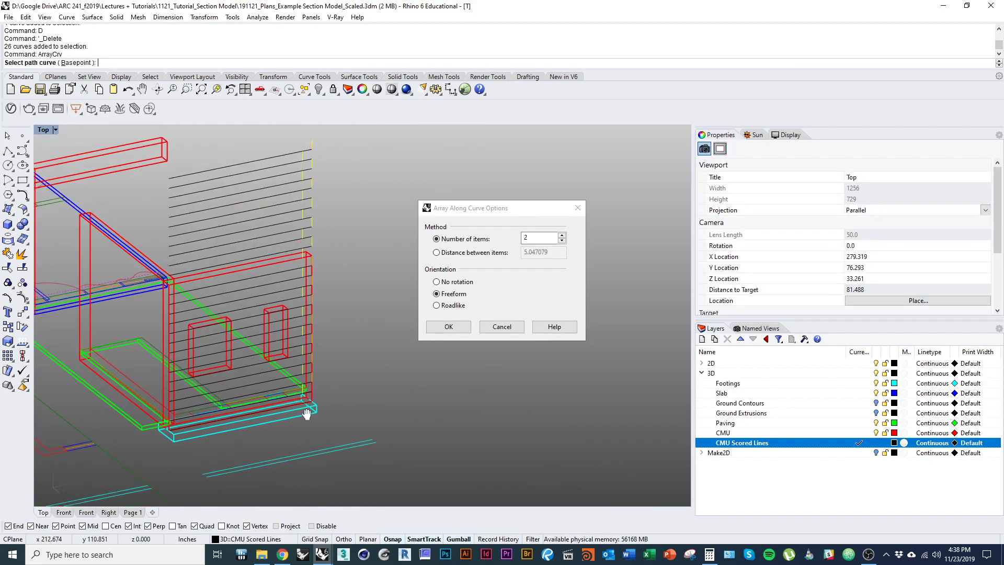
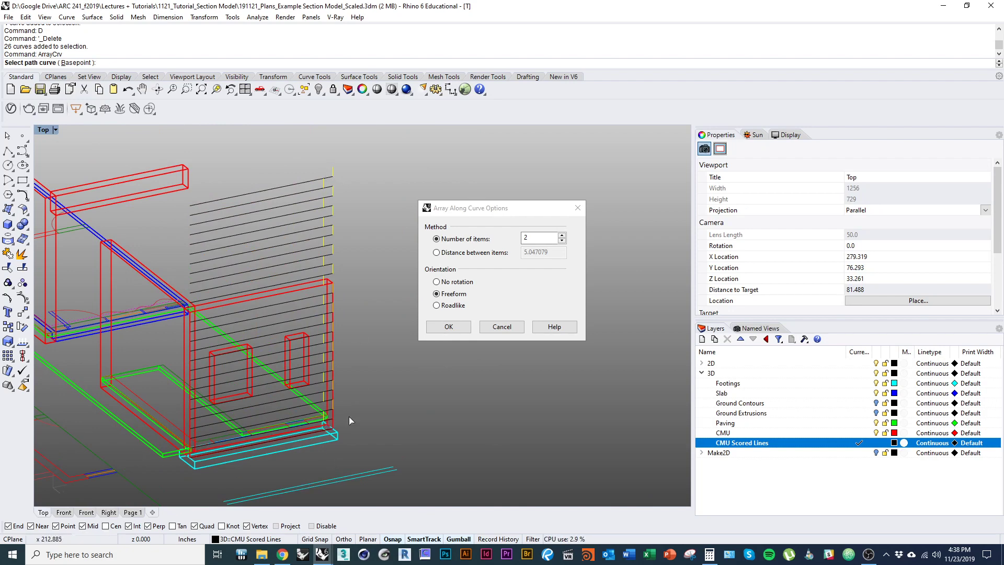
left_click(460, 256)
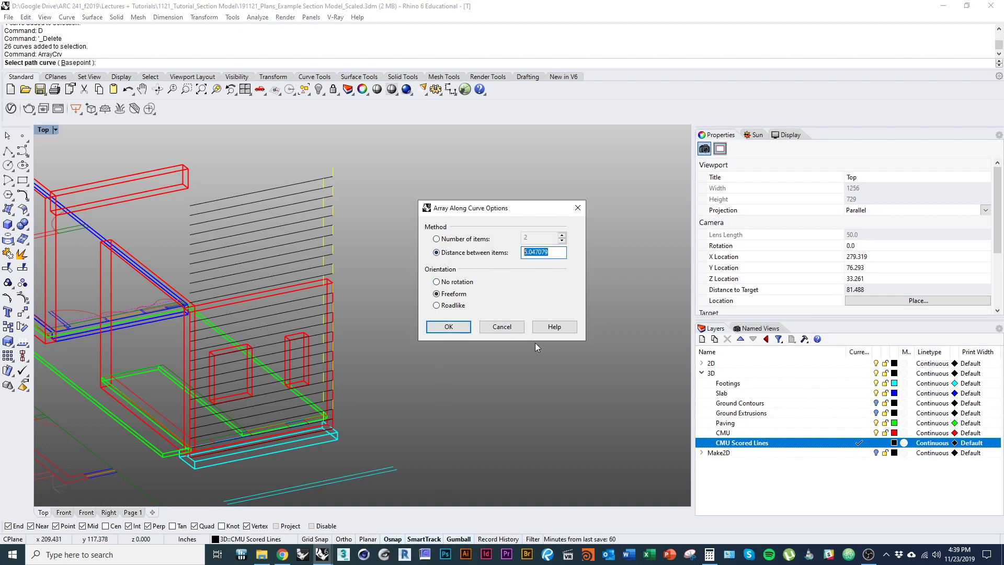
type(".666")
left_click(454, 328)
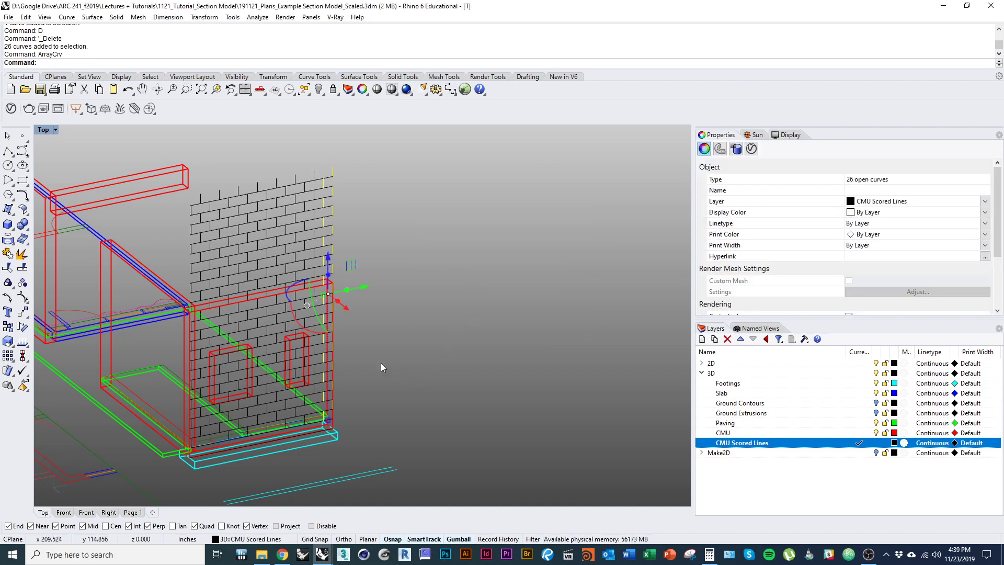
Step: Select the last arrayed curves together with the original vertical joint lines at the outer edge and group them
right_click_drag(380, 363, 434, 354)
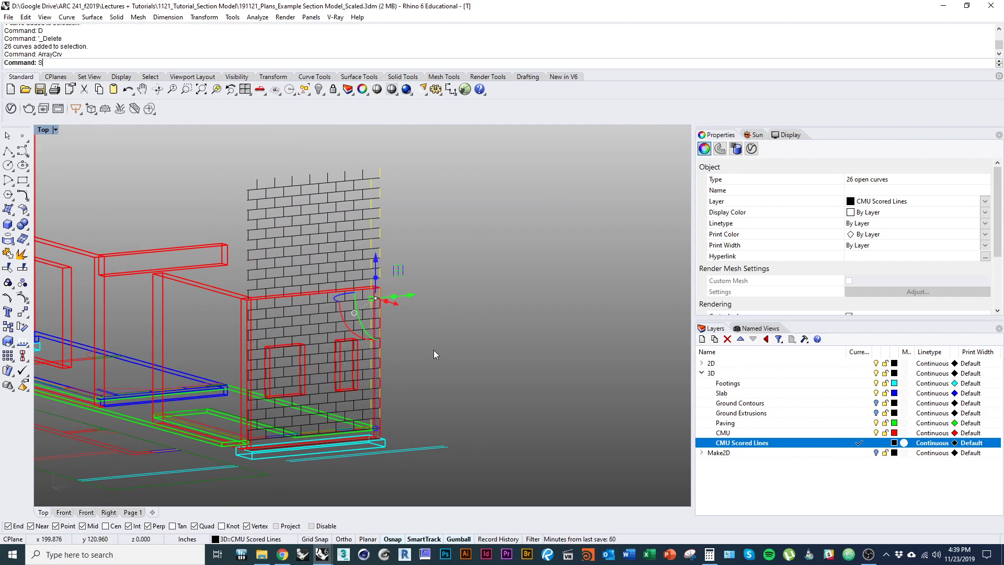
type("SelL")
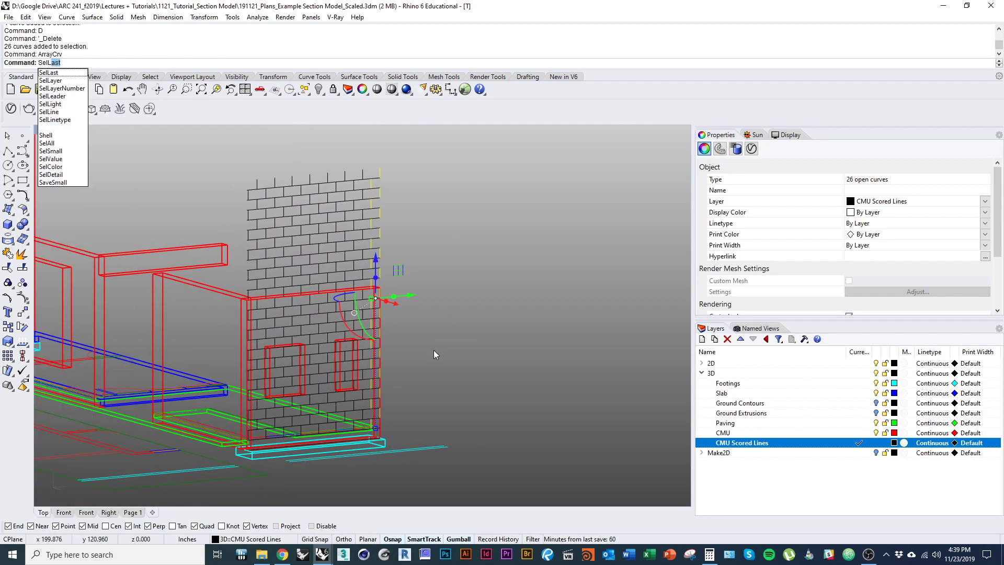
type("ast")
key("Return")
right_click_drag(428, 350, 420, 367)
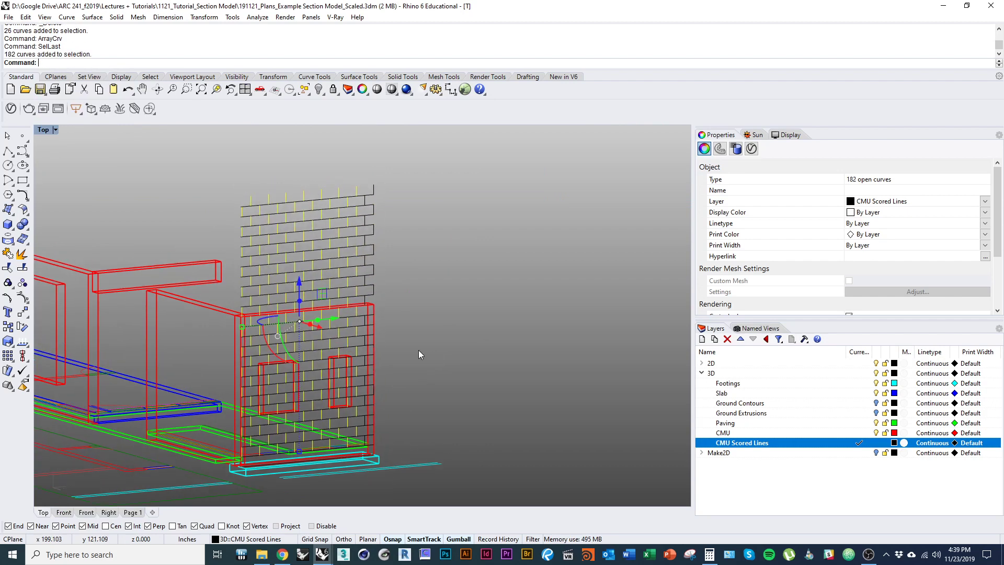
right_click_drag(404, 242, 403, 231)
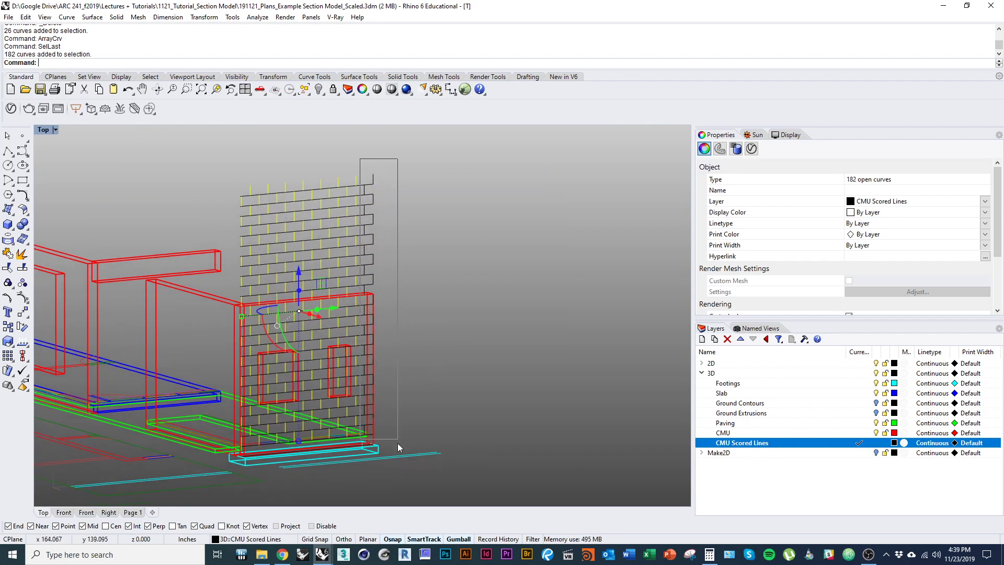
left_click_drag(397, 443, 397, 444, "shift")
scroll(405, 409, "up", 3)
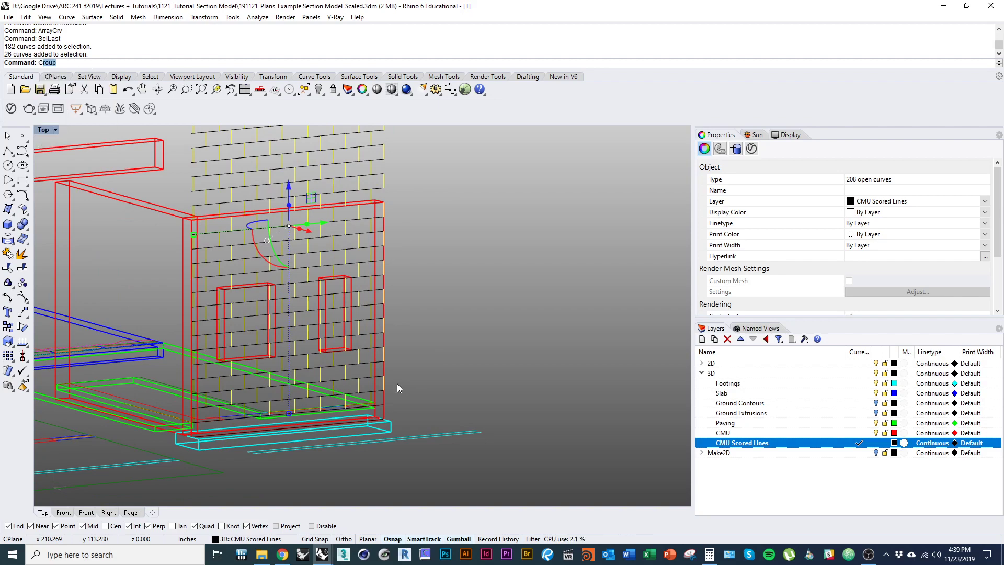
right_click_drag(396, 384, 428, 349)
scroll(443, 386, "up", 4)
right_click_drag(444, 386, 422, 403)
scroll(420, 401, "up", 5)
right_click_drag(410, 343, 426, 355)
right_click_drag(459, 392, 419, 346, "shift")
key("Escape")
Step: Select the narrow opening volume in the short wall and examine its edges against the block joints
scroll(424, 313, "up", 3)
left_click(429, 296)
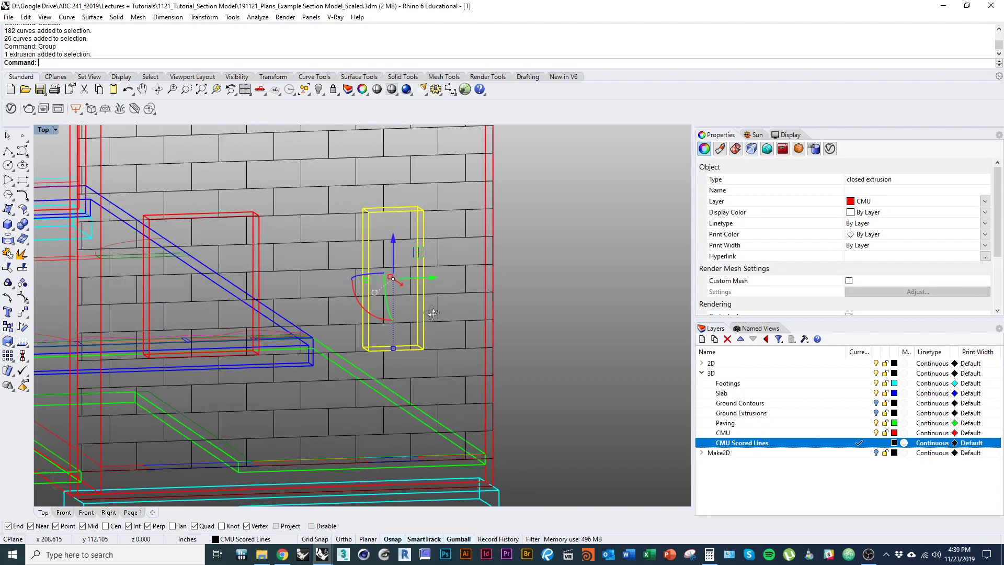
right_click_drag(428, 295, 441, 318)
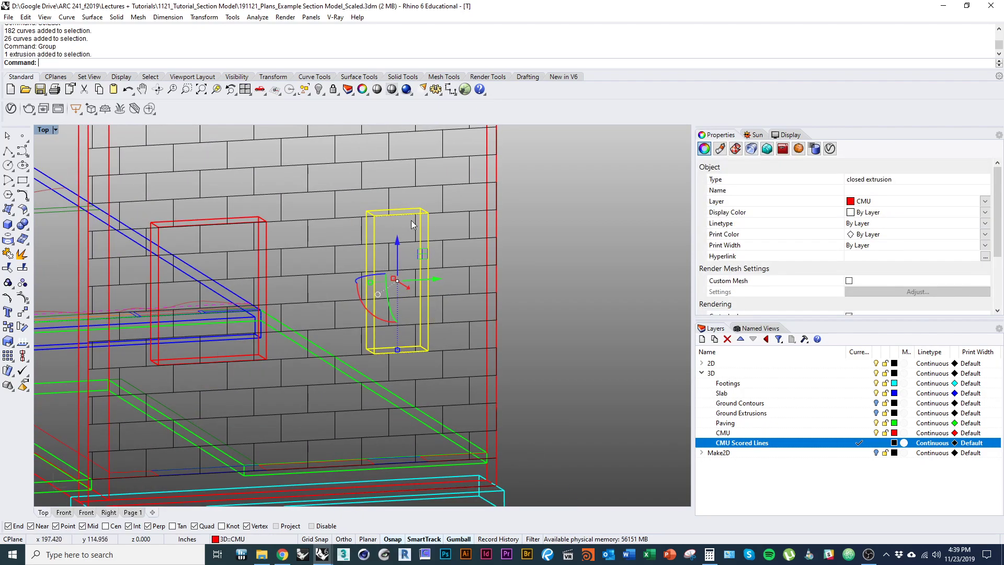
right_click_drag(410, 220, 402, 241, "shift")
right_click_drag(213, 273, 244, 274)
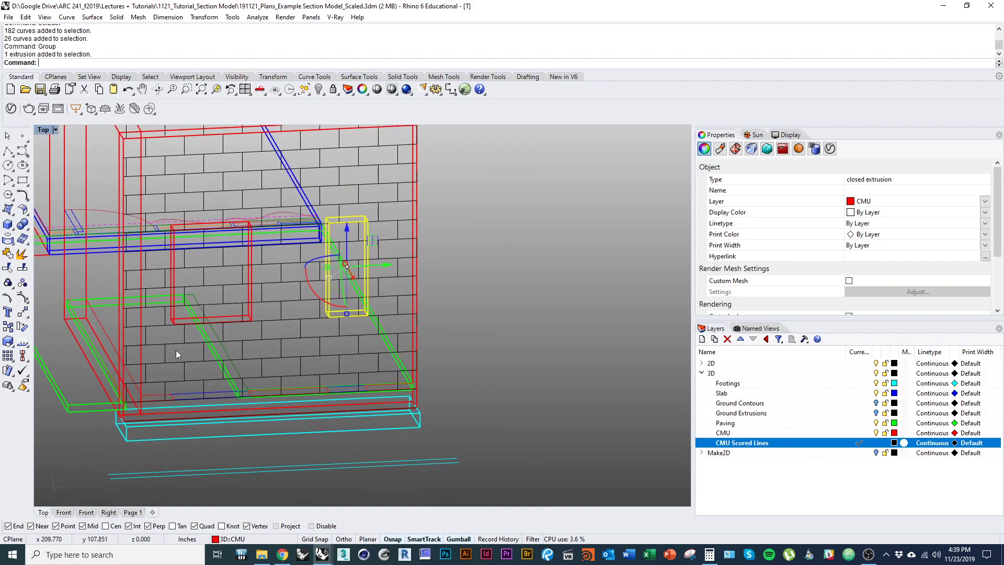
Step: Move the grouped vertical joint lines so their innermost line lands on the vertical edge at the shared wall corner
left_click(167, 354)
right_click_drag(333, 365, 393, 402)
scroll(335, 375, "down", 3)
key("Return")
scroll(418, 407, "up", 6)
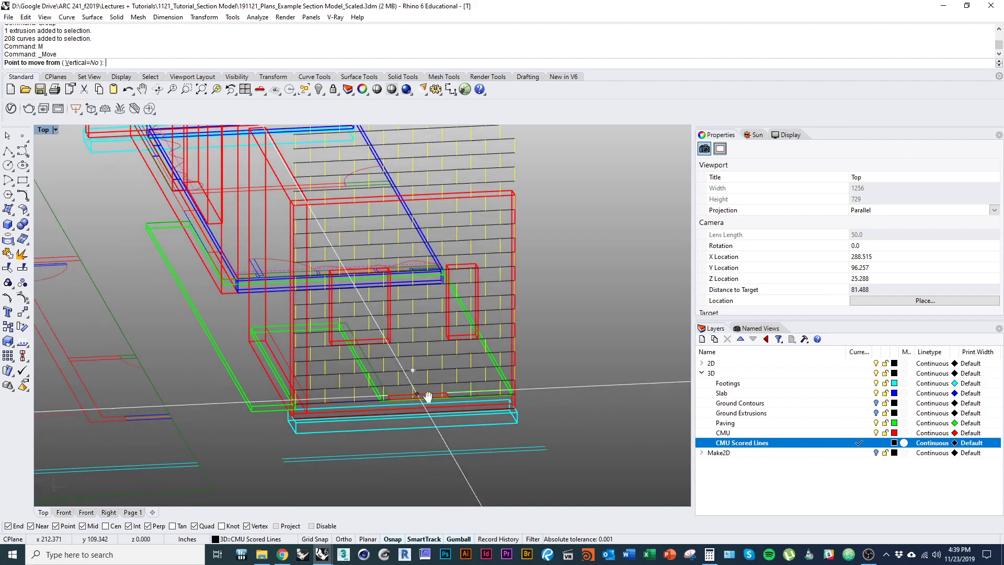
scroll(253, 448, "up", 5)
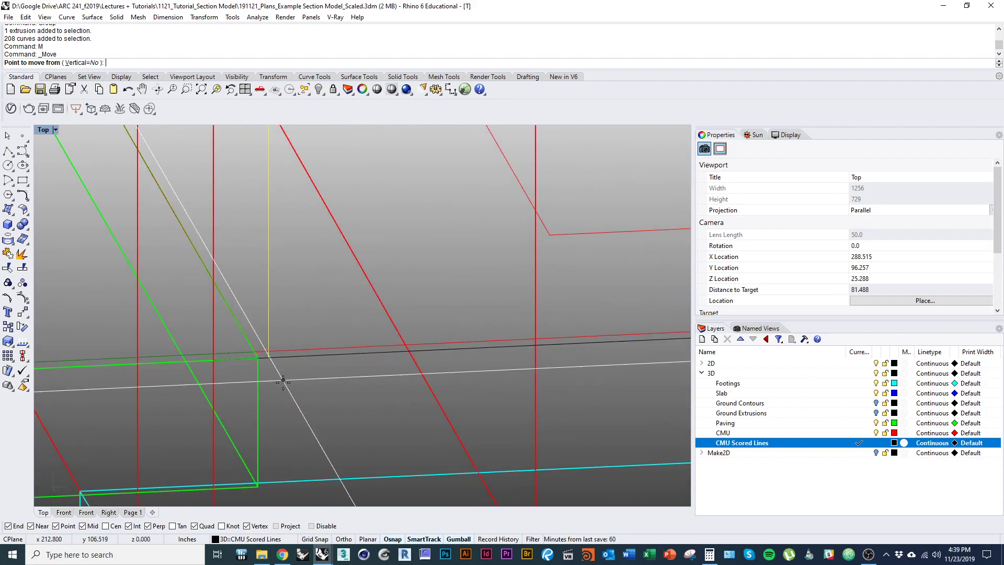
left_click(269, 357)
left_click(224, 368)
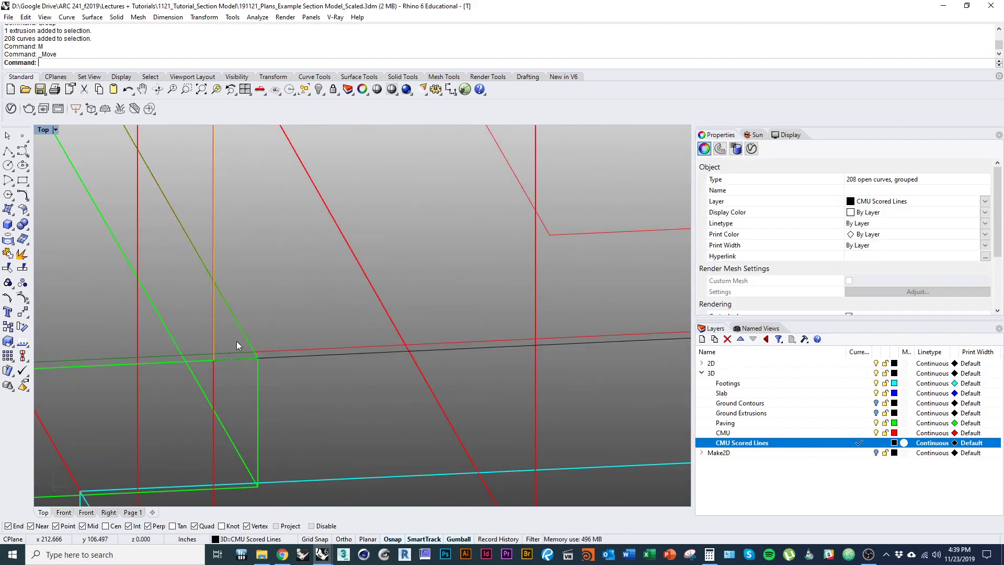
scroll(241, 358, "down", 5)
scroll(298, 379, "down", 6)
scroll(396, 306, "up", 3)
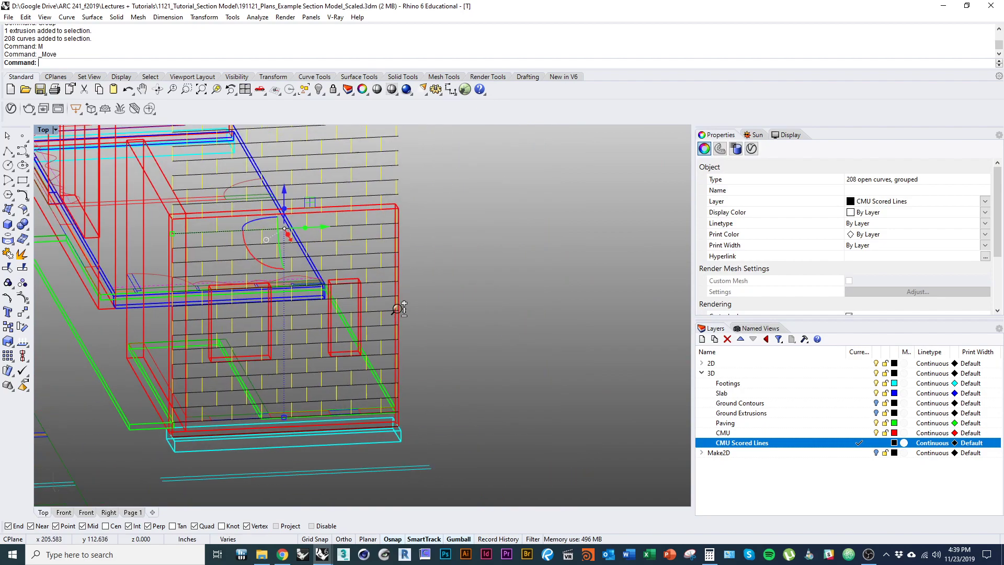
Step: Move the narrow opening volume in the short wall so its outer edge lands on the nearest vertical block joint
scroll(238, 308, "up", 4)
scroll(238, 309, "up", 5)
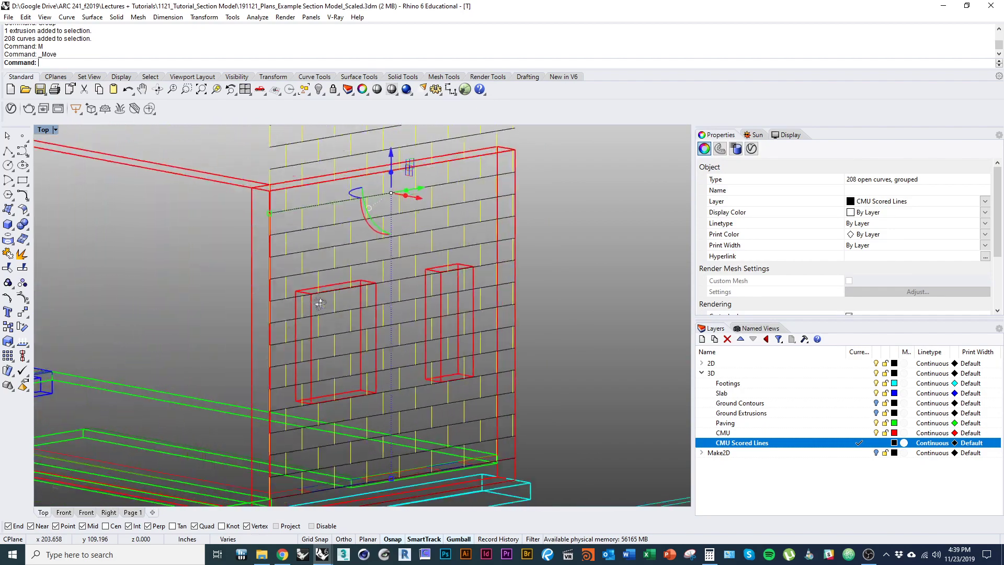
scroll(306, 416, "down", 5)
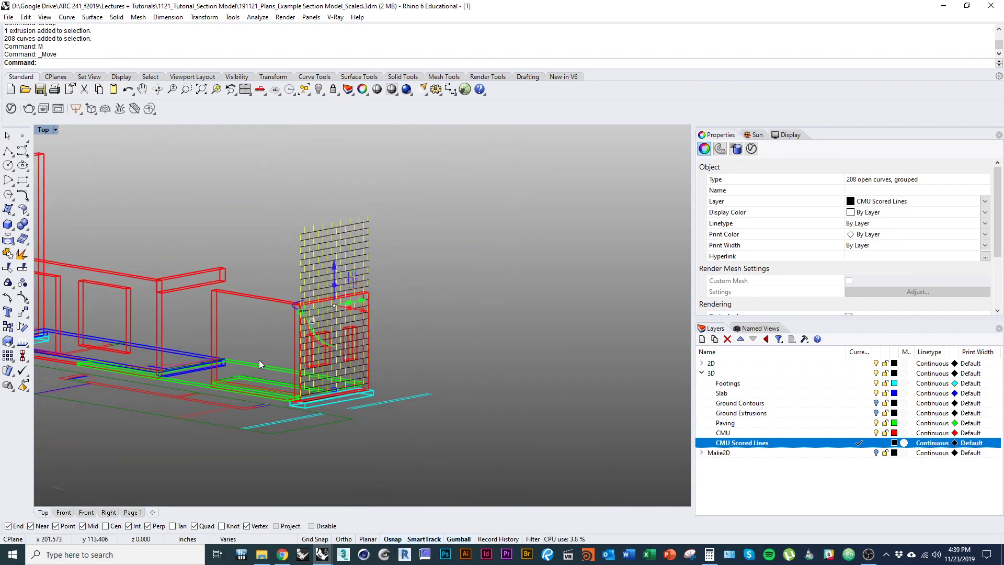
scroll(259, 359, "up", 10)
key("Escape")
left_click(356, 274)
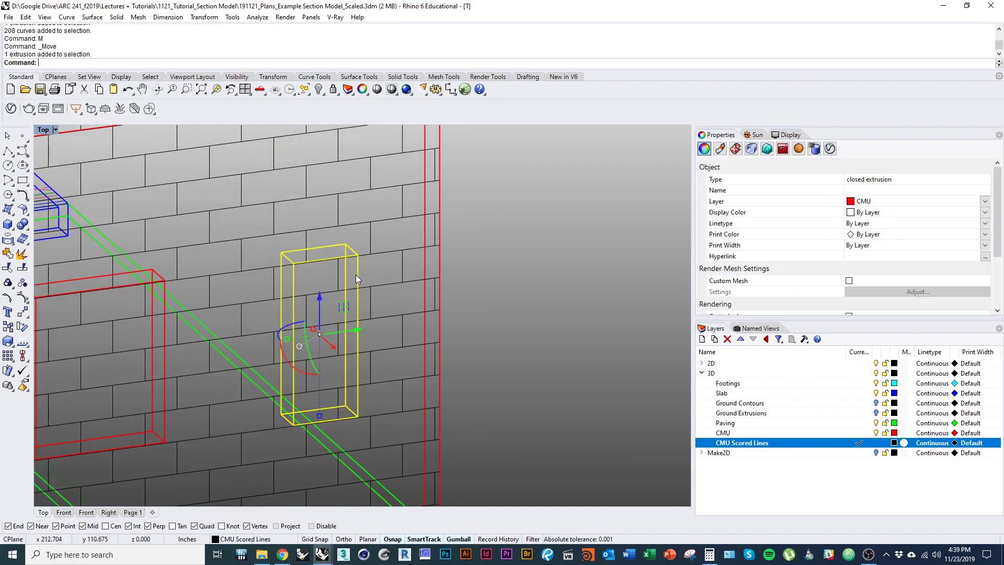
scroll(341, 293, "up", 8)
type("M")
key("Return")
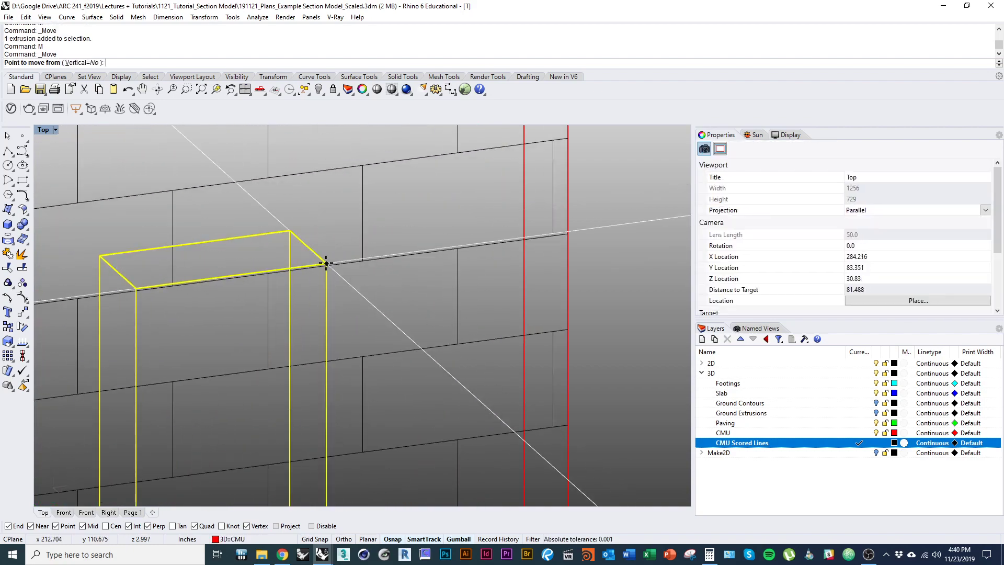
key("Escape")
scroll(319, 299, "down", 6)
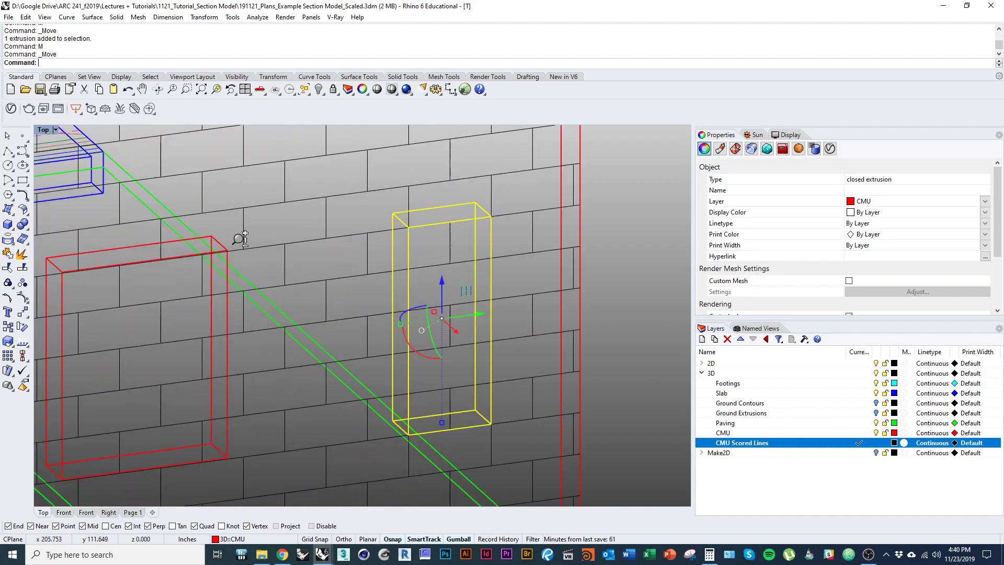
Step: Move the wider opening volume in the short wall so its upper outer corner lands on the adjacent vertical block joint
scroll(239, 240, "up", 6)
left_click(190, 253)
type("M")
key("Return")
left_click(191, 225)
left_click(223, 221)
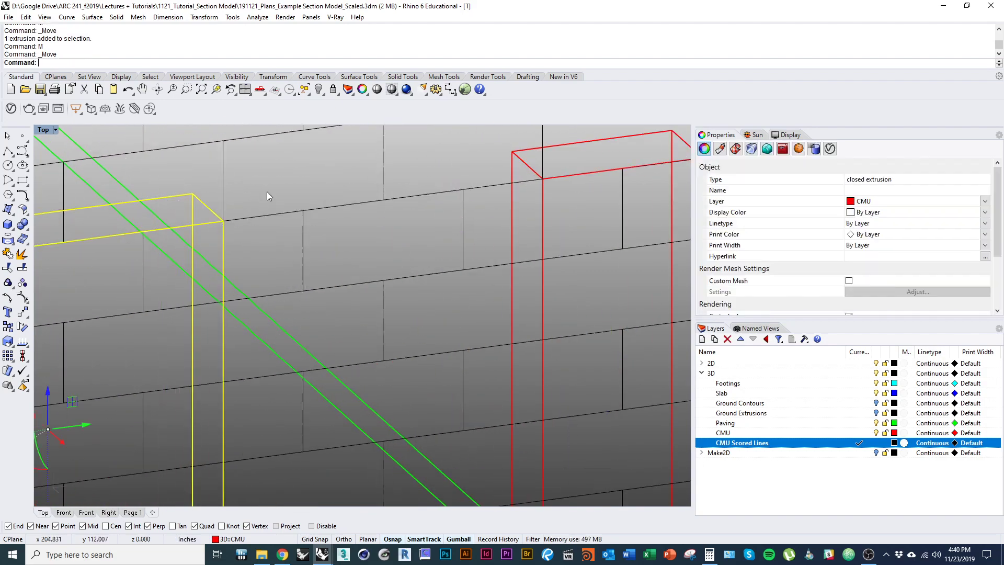
scroll(269, 199, "down", 12)
key("Escape")
Step: Select the grouped vertical joint lines on the short wall
right_click_drag(310, 339, 342, 379, "ctrl+shift")
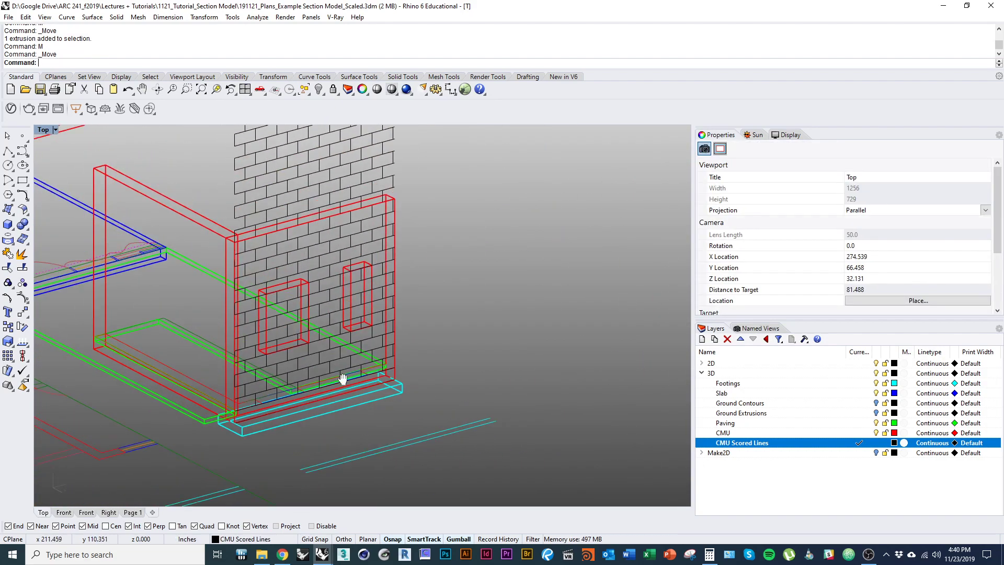
scroll(342, 379, "down", 5)
scroll(265, 276, "up", 4)
right_click_drag(265, 277, 286, 296)
scroll(295, 303, "up", 3)
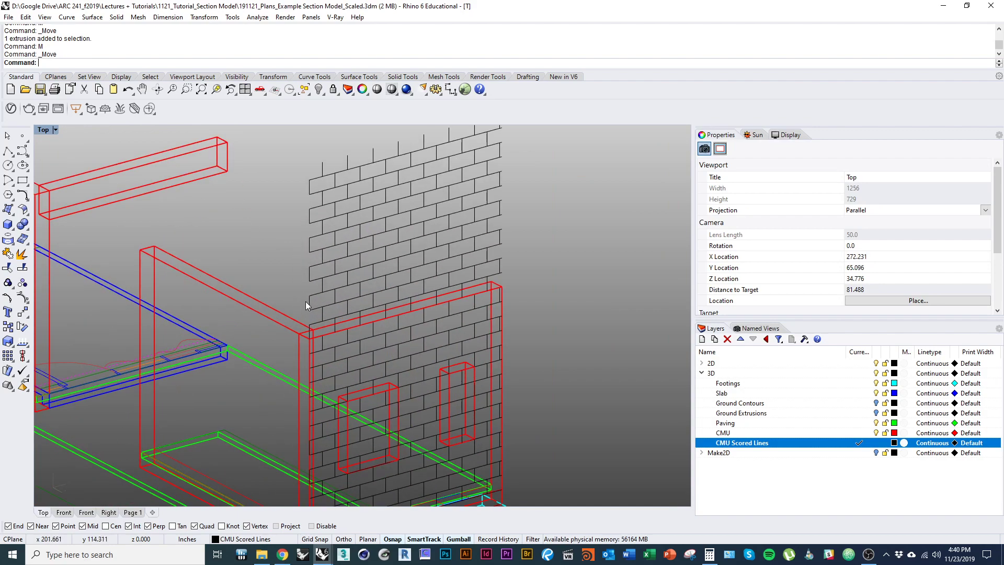
left_click(311, 314)
scroll(312, 299, "down", 5)
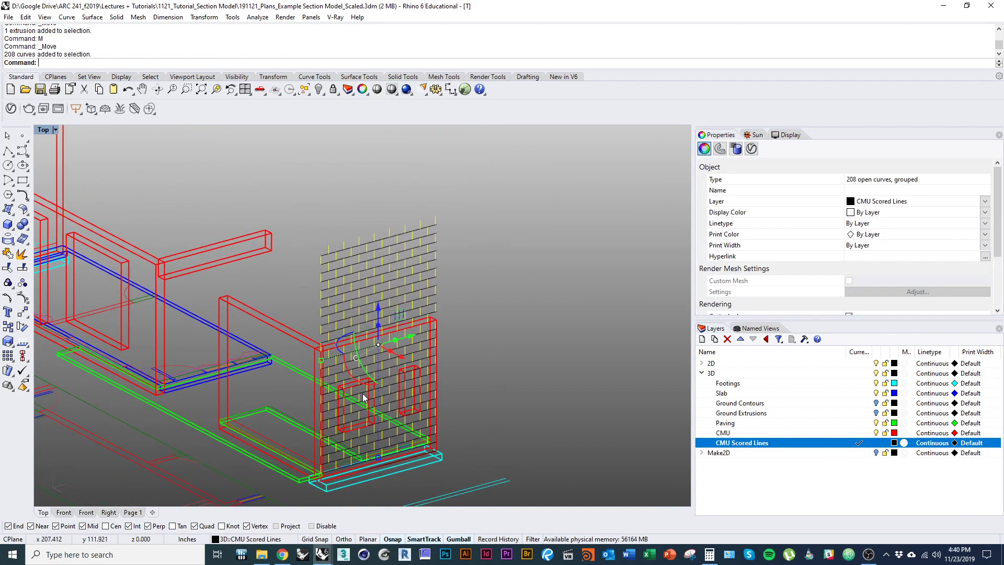
right_click_drag(448, 392, 428, 376)
right_click_drag(377, 303, 338, 331)
scroll(343, 332, "down", 2)
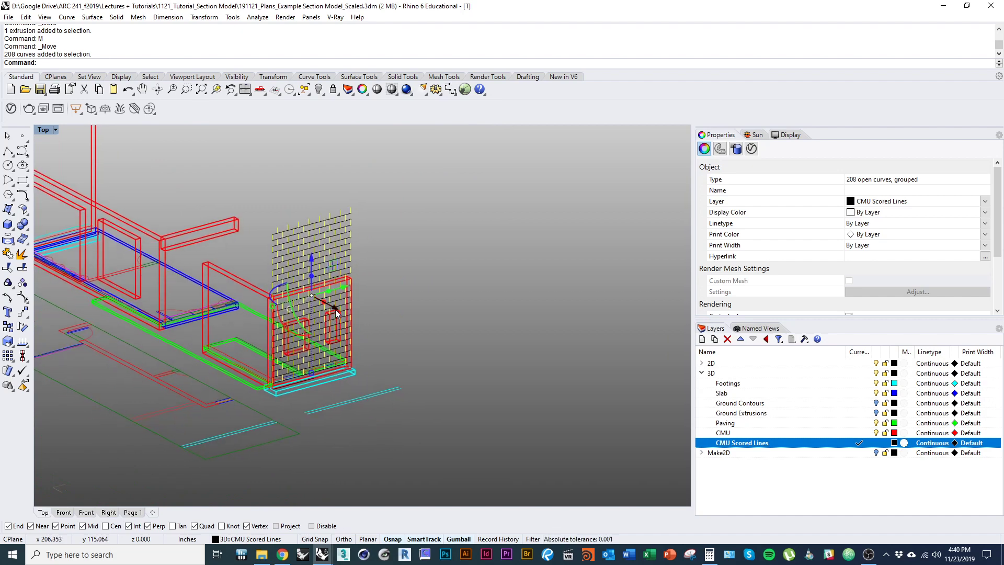
type("Copy")
key("Return")
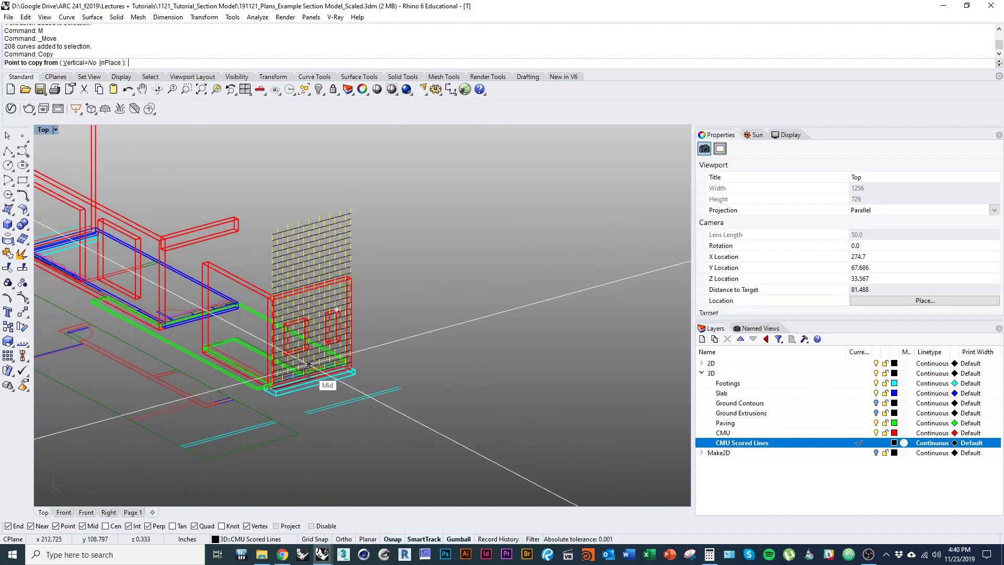
right_click_drag(319, 402, 373, 349)
left_click(352, 381)
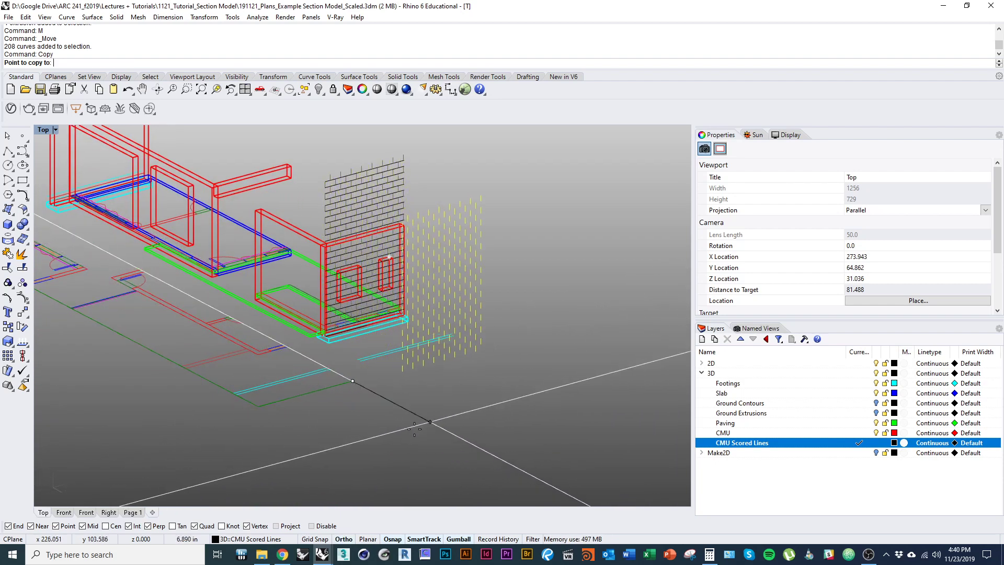
left_click(439, 455)
key("Return")
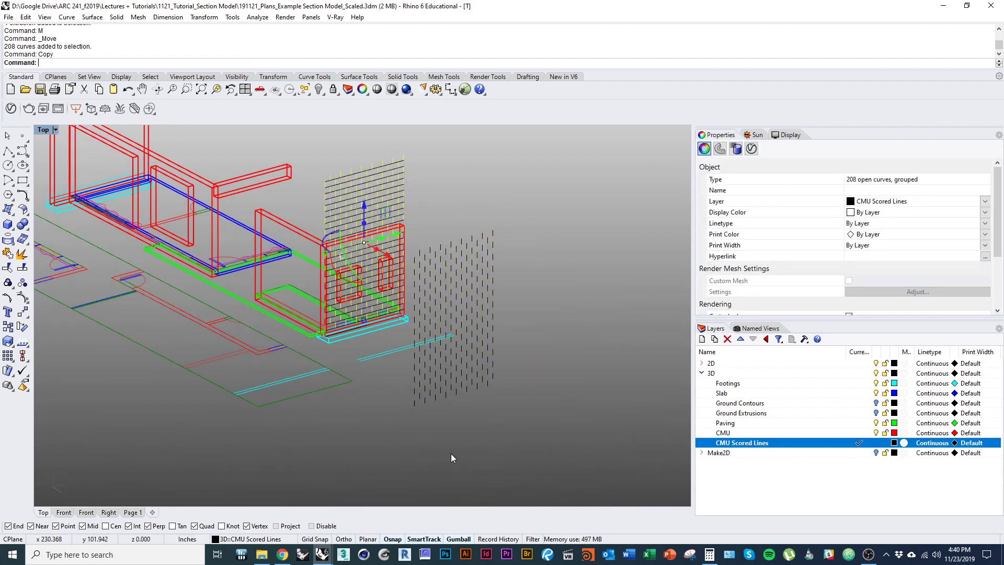
Step: Copy the grouped vertical joint lines about 10 inches straight out from the short wall, clear of the model
key("Return")
left_click(399, 395)
left_click(513, 456)
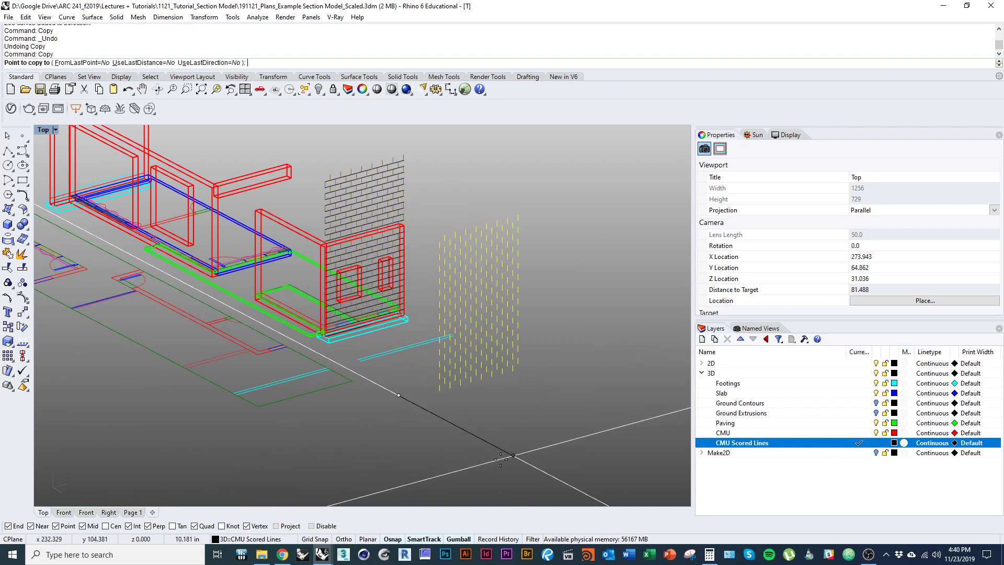
key("Return")
Step: Ungroup the copied joint lines and delete all of them except the staggered pair of columns at the outer end
left_click(479, 386)
type("Ung")
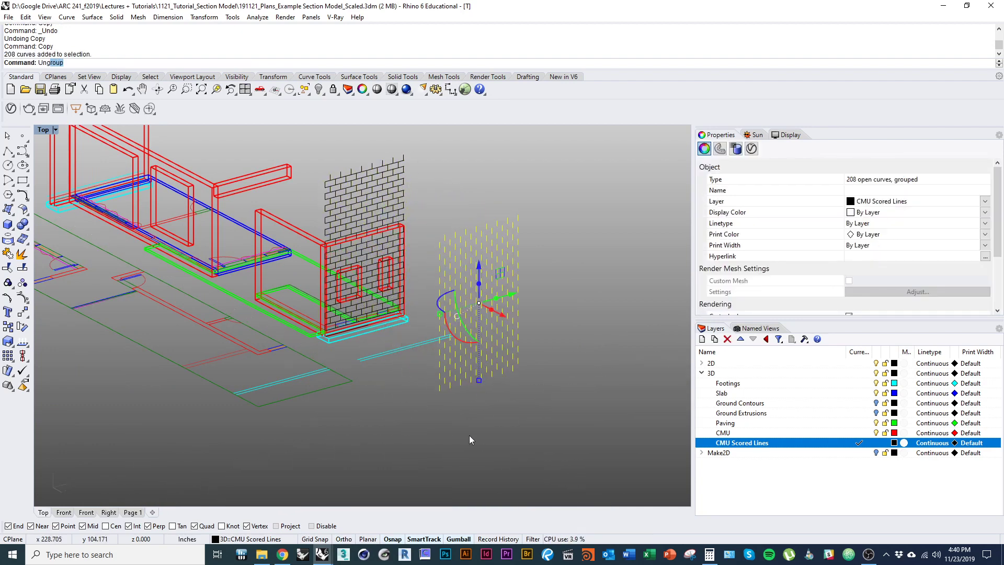
type("roup")
key("Return")
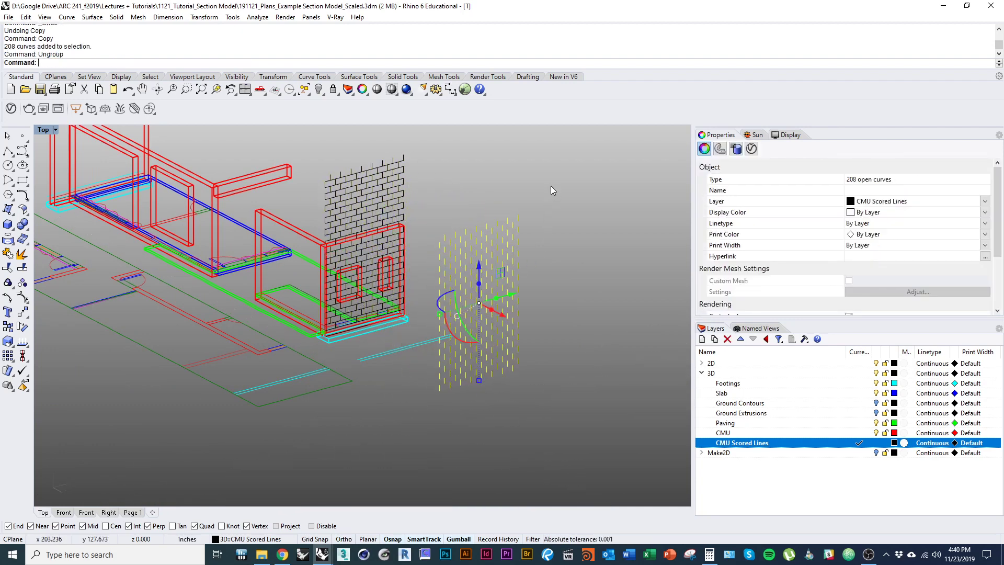
left_click_drag(519, 394, 510, 401, "ctrl")
type("D")
key("Delete")
key("Escape")
scroll(539, 392, "up", 3)
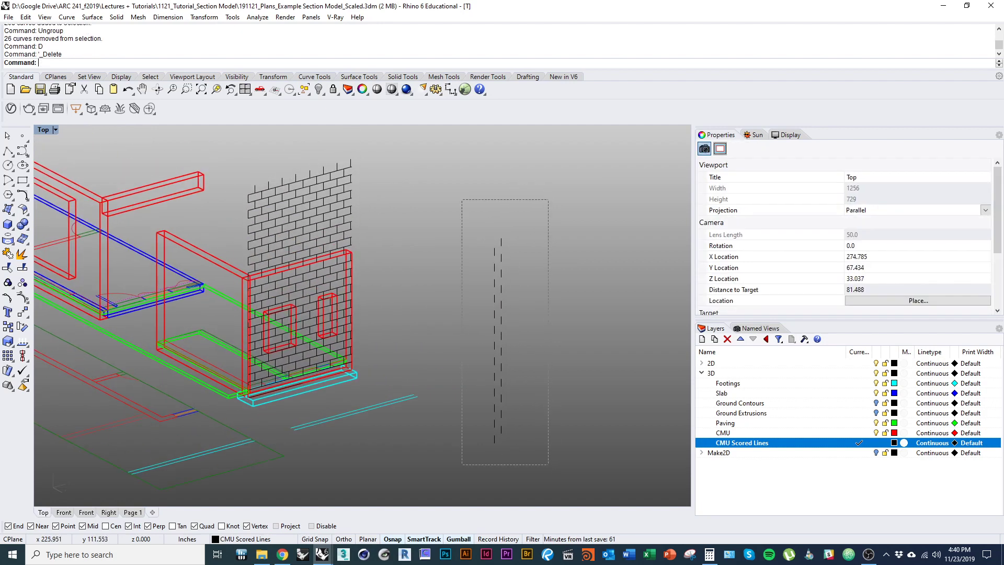
Step: Rotate the remaining staggered pair of joint columns by -90 degrees about the vertical axis and group them
left_click_drag(462, 199, 462, 262)
type("Rotate")
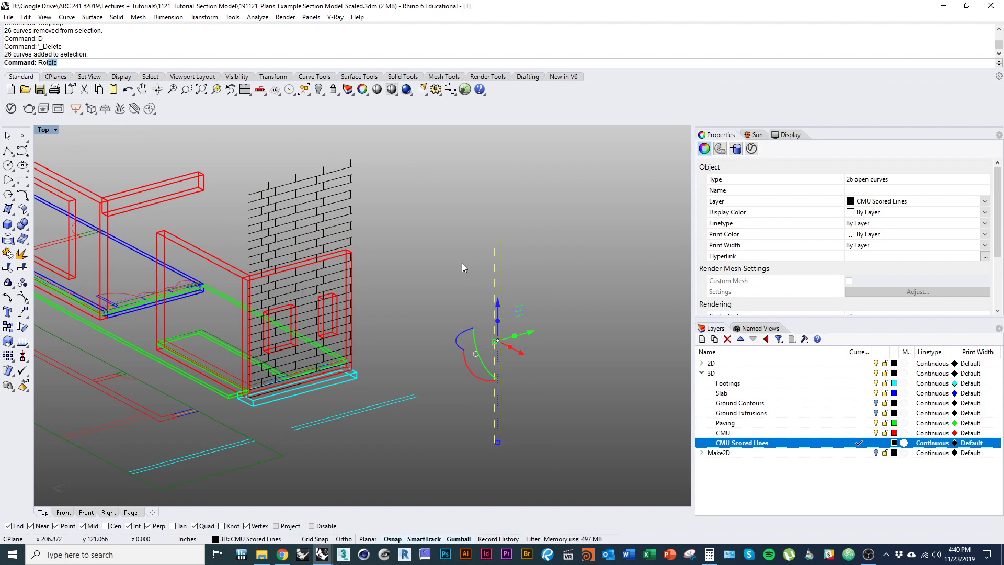
key("Return")
key("Escape")
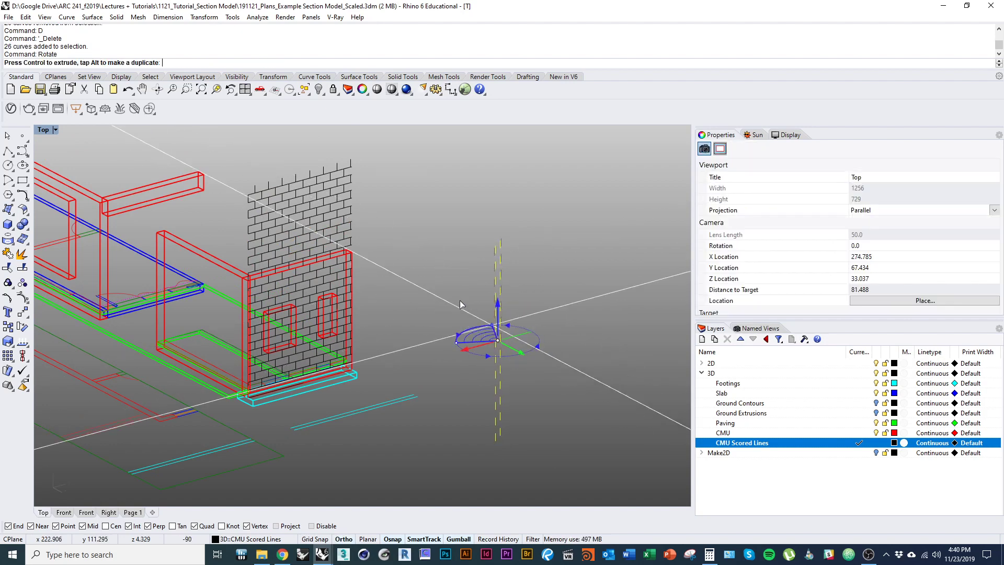
right_click_drag(456, 300, 486, 376)
type("M")
key("Return")
scroll(507, 397, "up", 10)
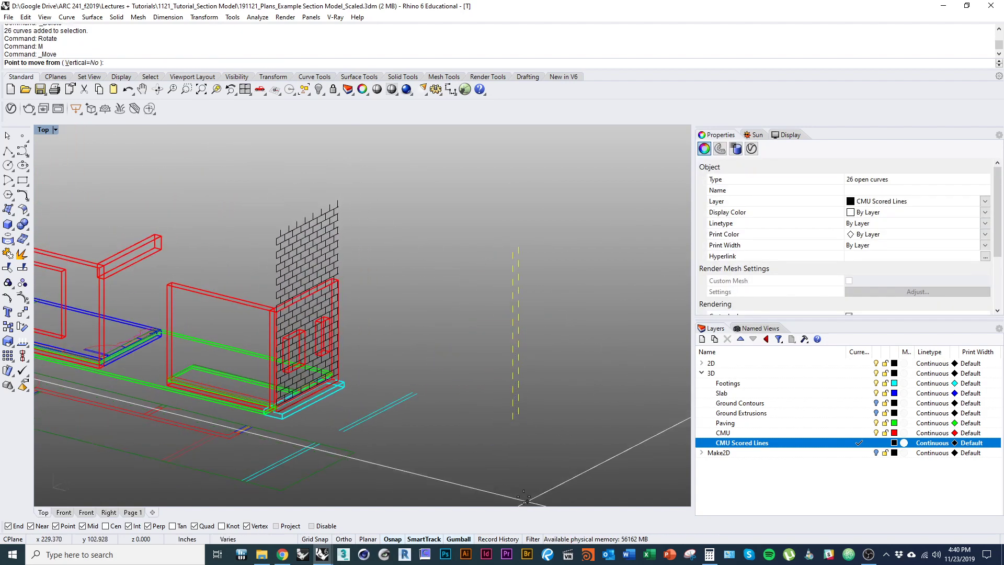
key("Escape")
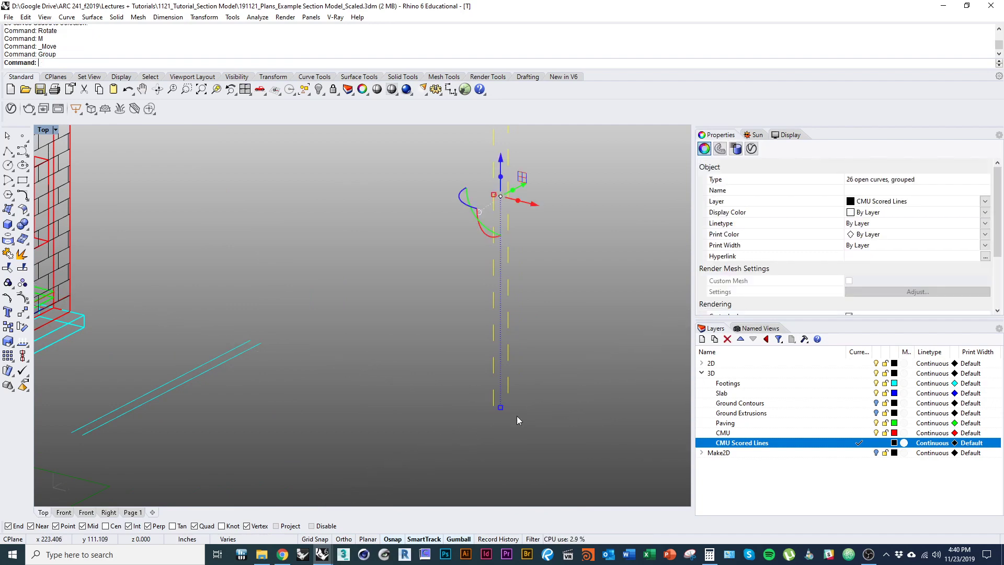
Step: Move the rotated joint group from its lowest endpoint onto the vertical edge where the short wall meets the long wall
type("M")
key("Return")
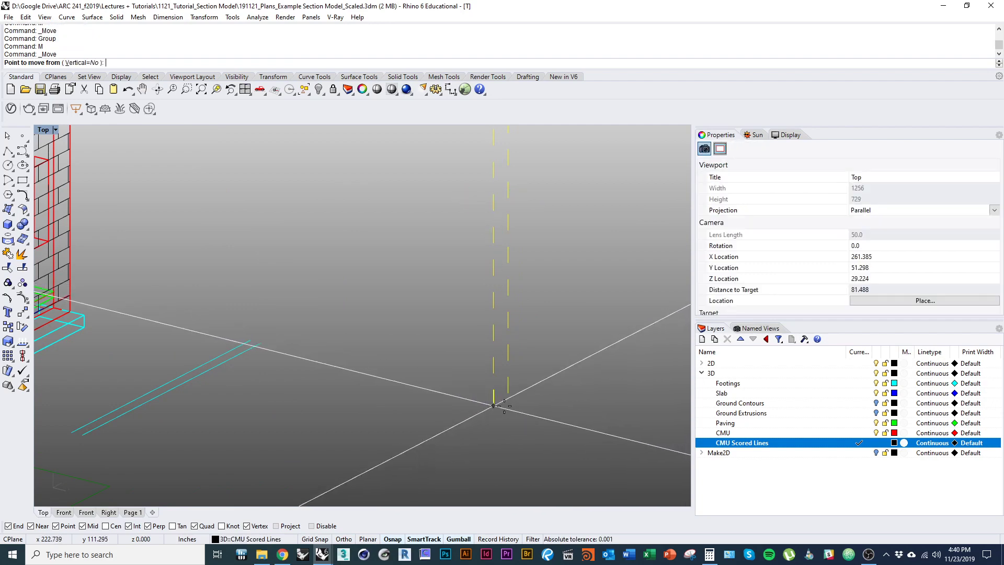
left_click(493, 405)
scroll(506, 385, "down", 5)
scroll(347, 337, "up", 5)
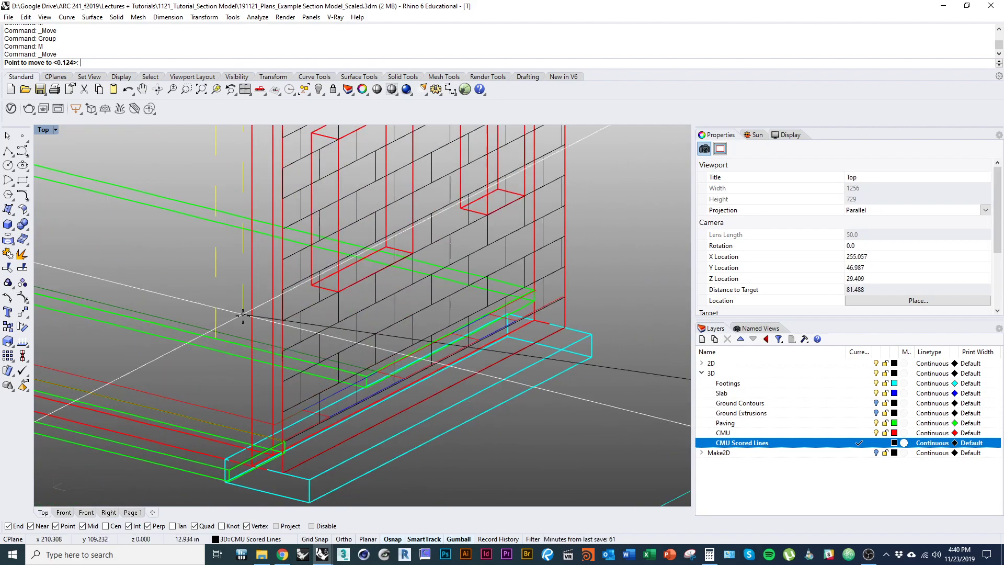
scroll(243, 314, "up", 4)
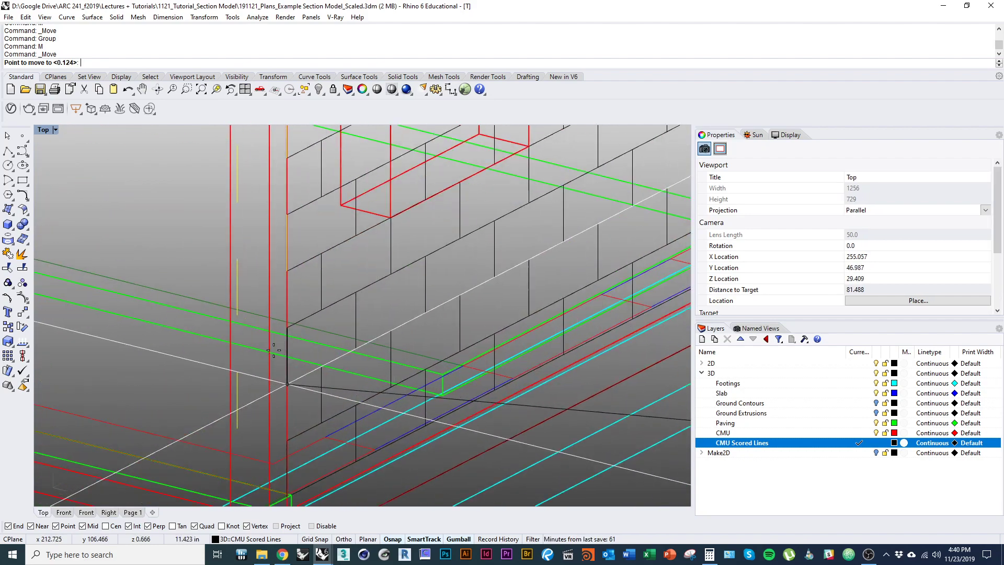
left_click(296, 384)
scroll(294, 348, "down", 6)
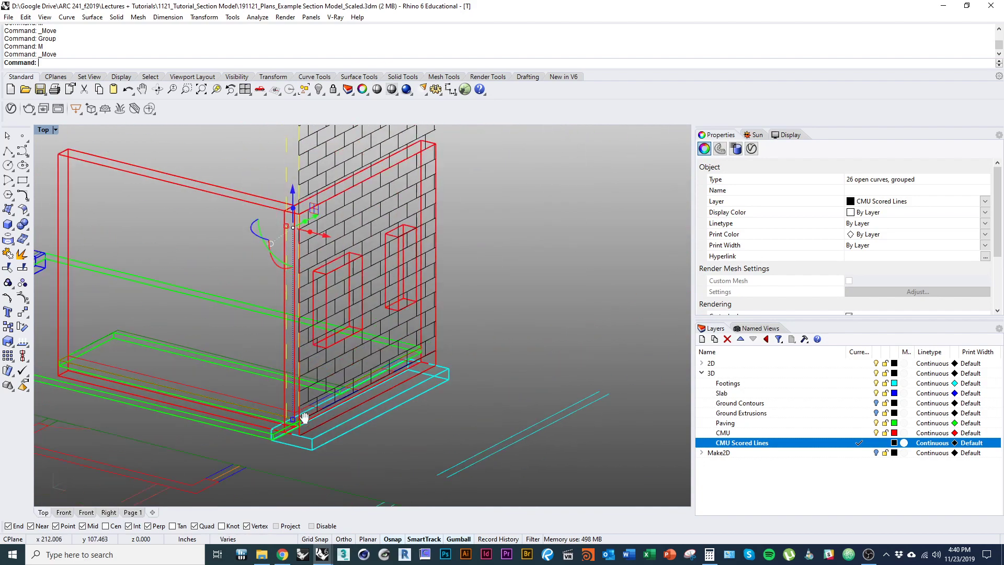
Step: Draw a line along the base of the long wall from its outer corner at the short wall to the tall wall at the far end
right_click_drag(145, 353, 285, 372, "shift")
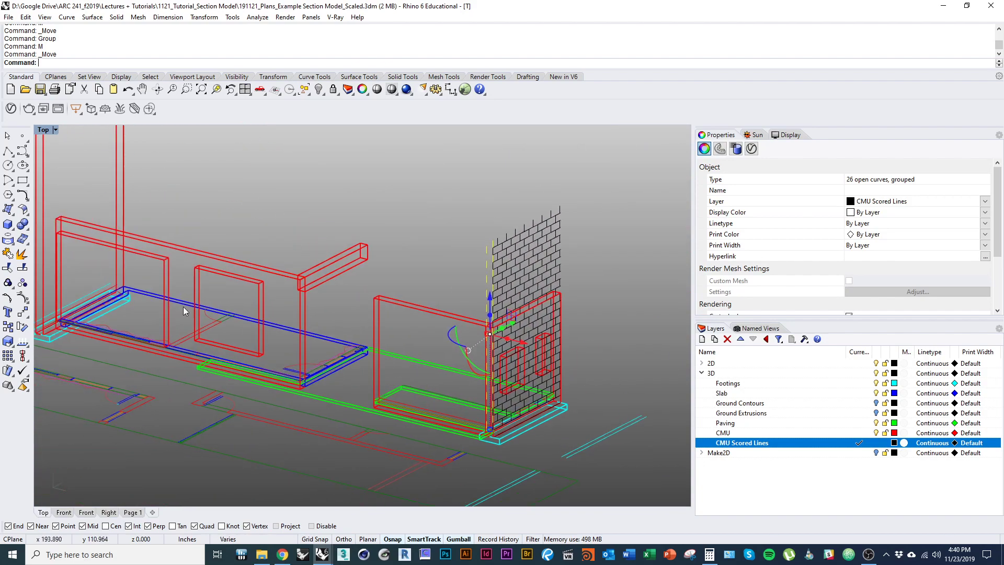
right_click_drag(278, 318, 85, 306)
right_click_drag(297, 357, 246, 319)
scroll(362, 353, "up", 7)
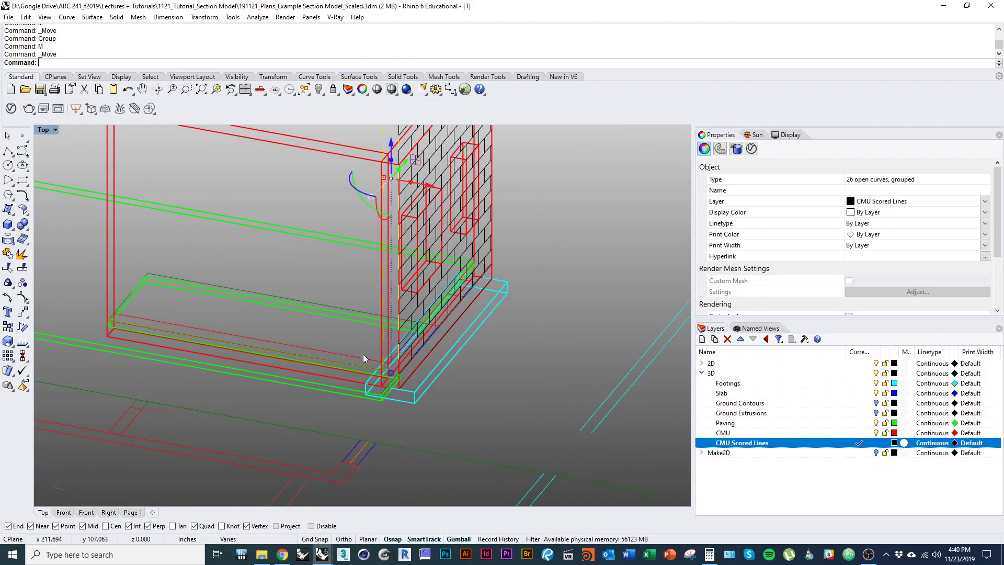
right_click_drag(388, 361, 367, 382)
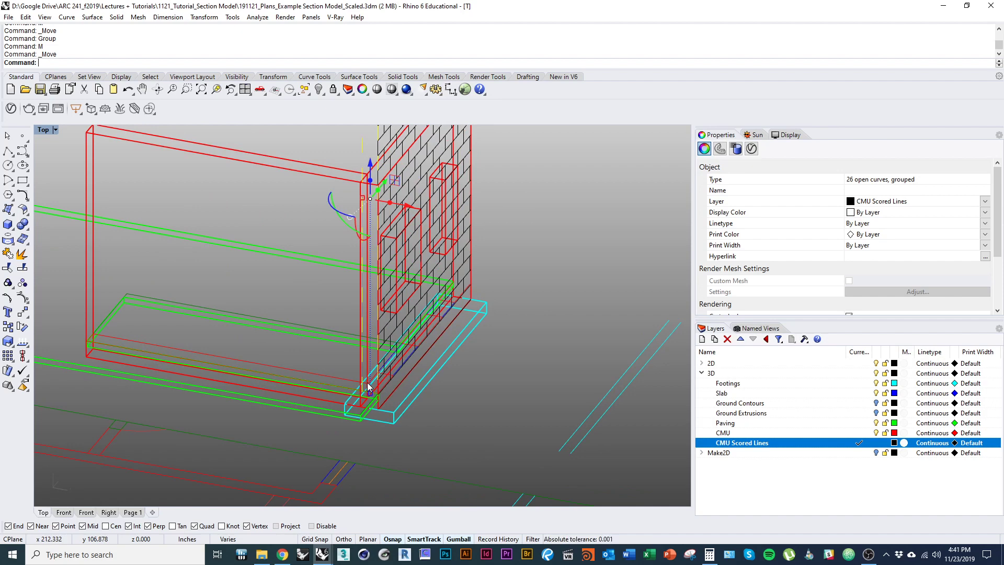
key("Return")
key("Escape")
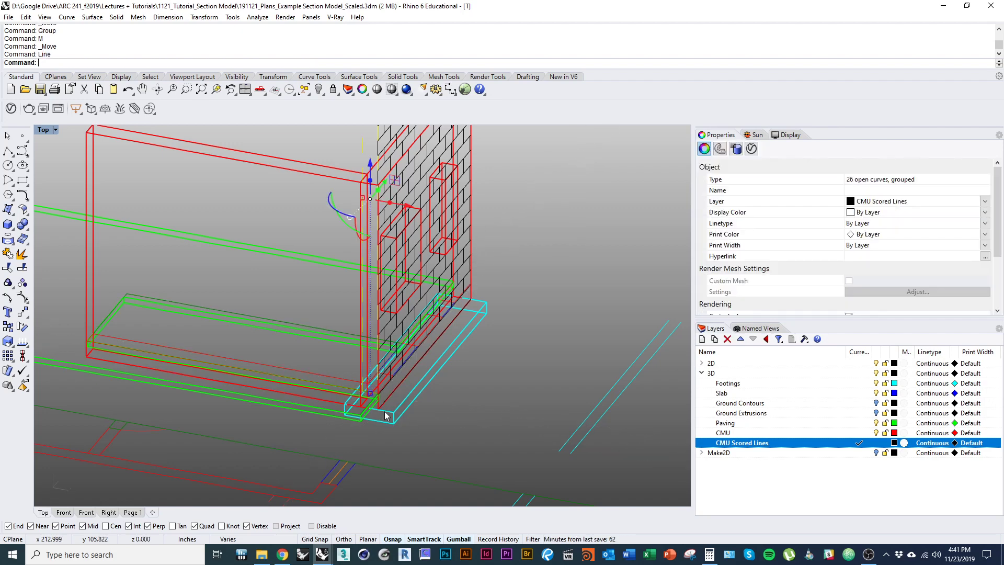
key("Return")
scroll(380, 406, "up", 10)
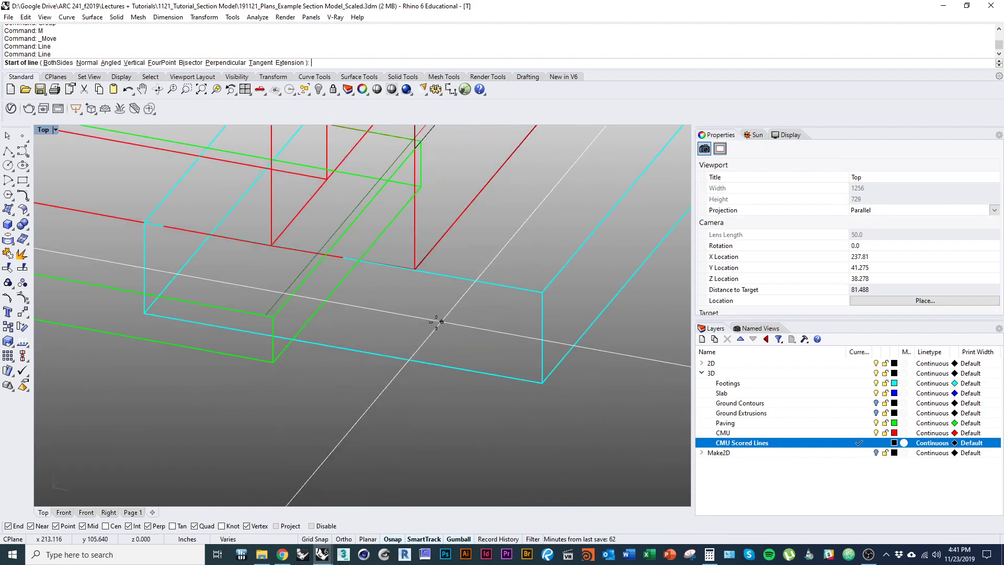
left_click(398, 261)
scroll(400, 349, "down", 6)
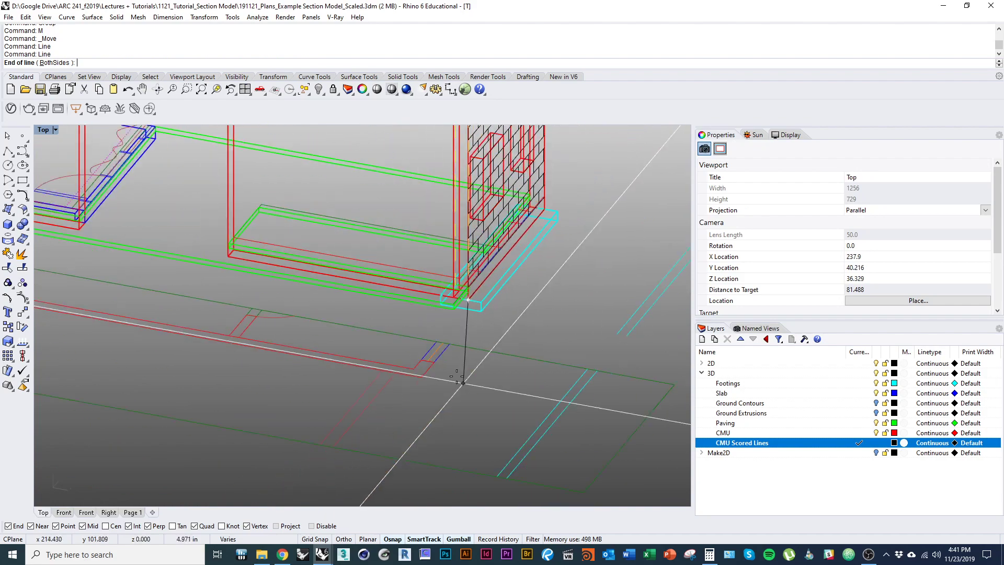
scroll(346, 354, "down", 4)
right_click_drag(346, 355, 544, 375, "shift")
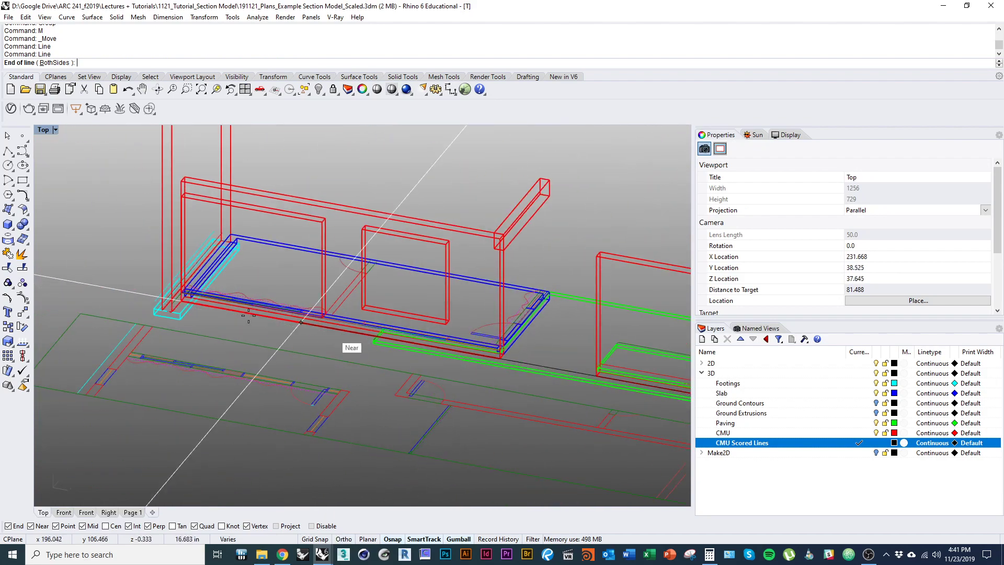
right_click_drag(235, 320, 315, 365, "shift")
scroll(287, 381, "up", 5)
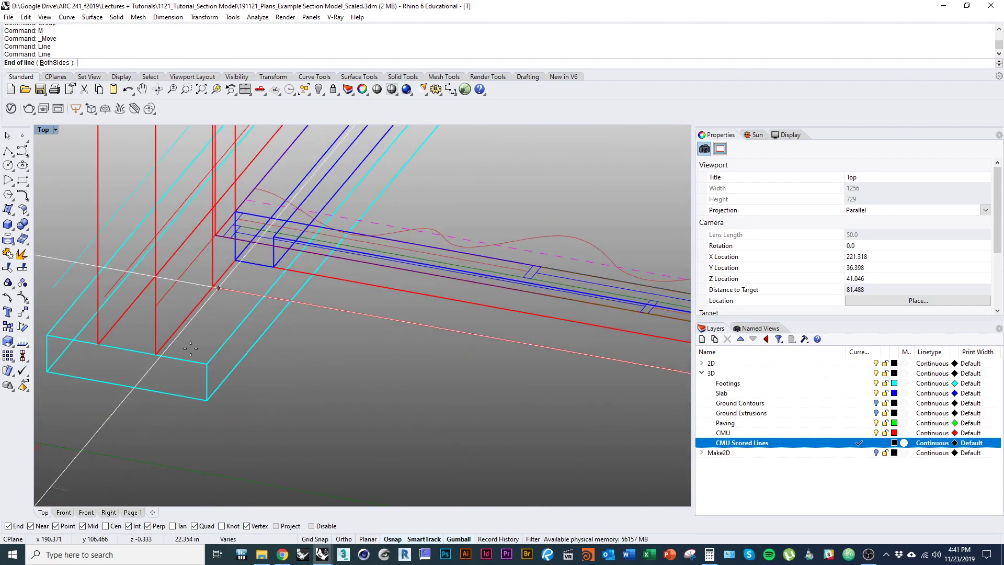
key("Escape")
Step: Array the rotated joint group along the line at the long wall's base, 0.666 between items with Freeform orientation
scroll(224, 319, "down", 8)
right_click_drag(392, 369, 249, 343, "shift")
right_click_drag(375, 313, 286, 309, "shift")
right_click_drag(527, 312, 454, 308, "shift")
key("Escape")
type("Arra")
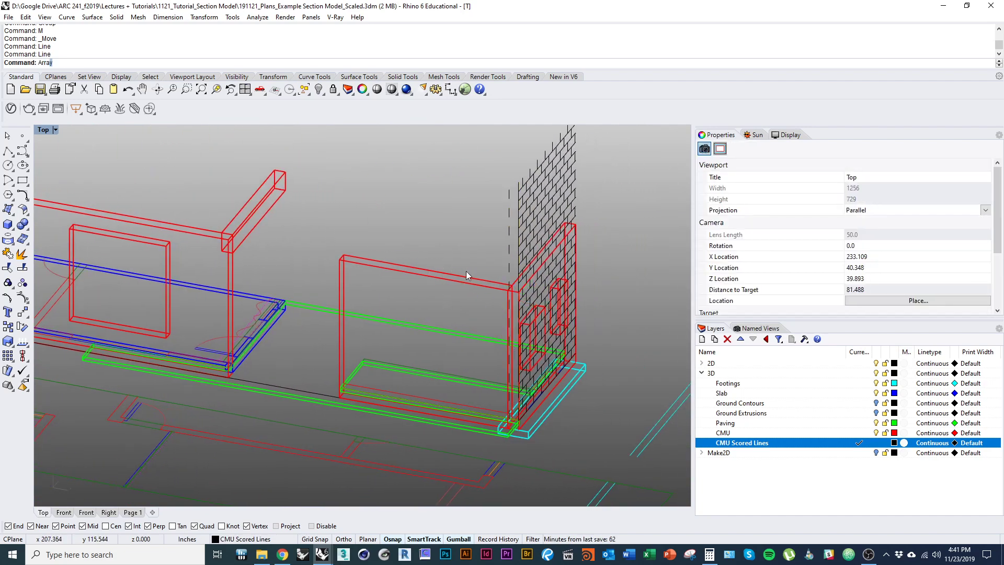
type("ycrv")
key("Return")
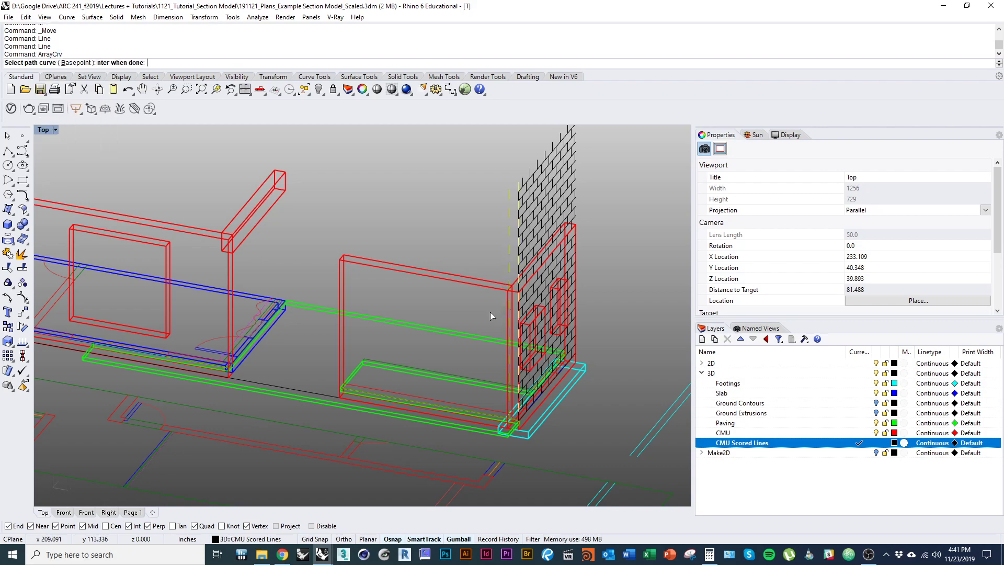
scroll(500, 444, "up", 10)
right_click_drag(311, 342, 594, 364, "shift")
left_click(283, 328)
scroll(300, 256, "down", 5)
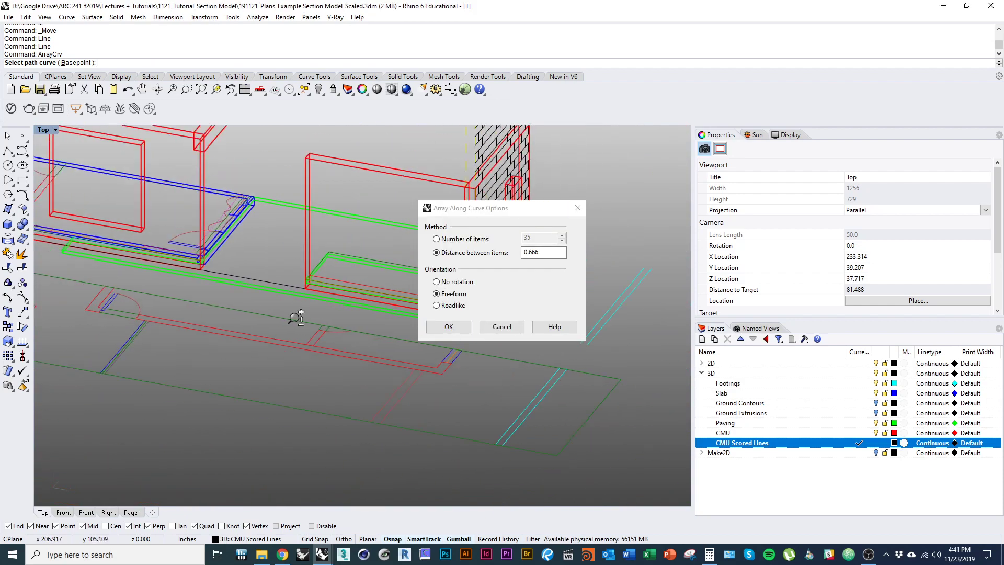
left_click(449, 326)
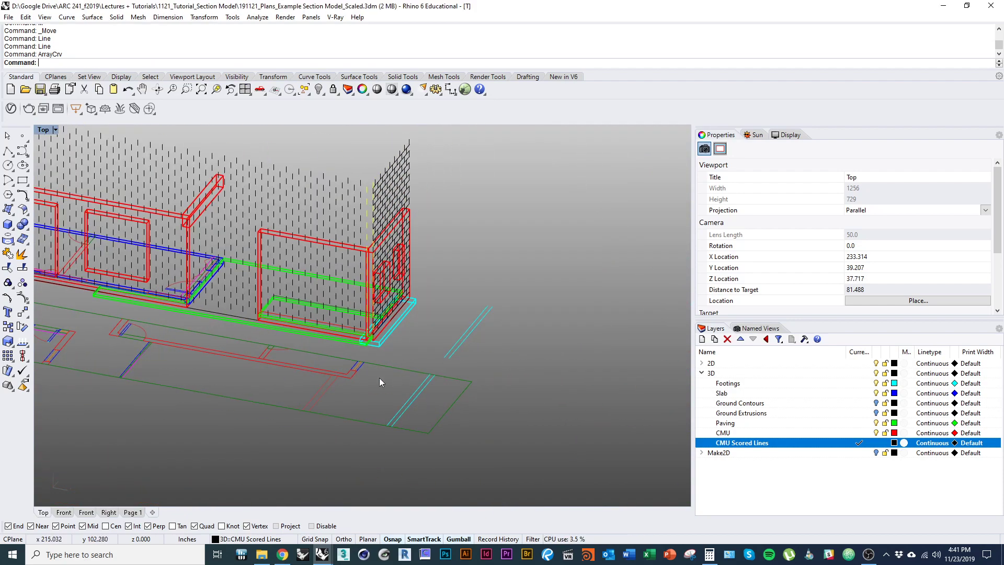
right_click_drag(296, 324, 511, 376, "shift")
right_click_drag(485, 319, 432, 340, "shift")
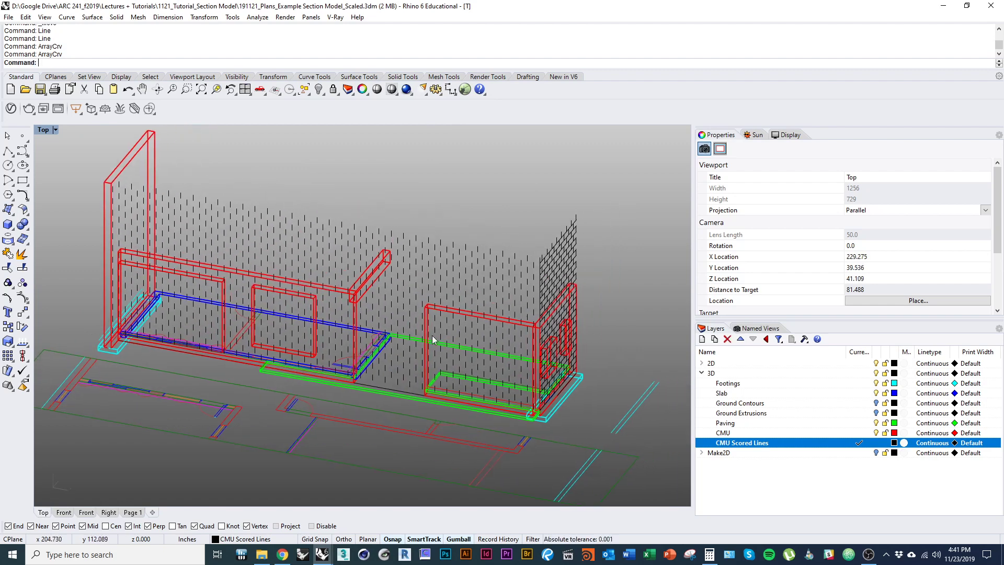
Step: Select the arrayed joint lines with the original pair, ungroup them, and combine them into one group
type("Last")
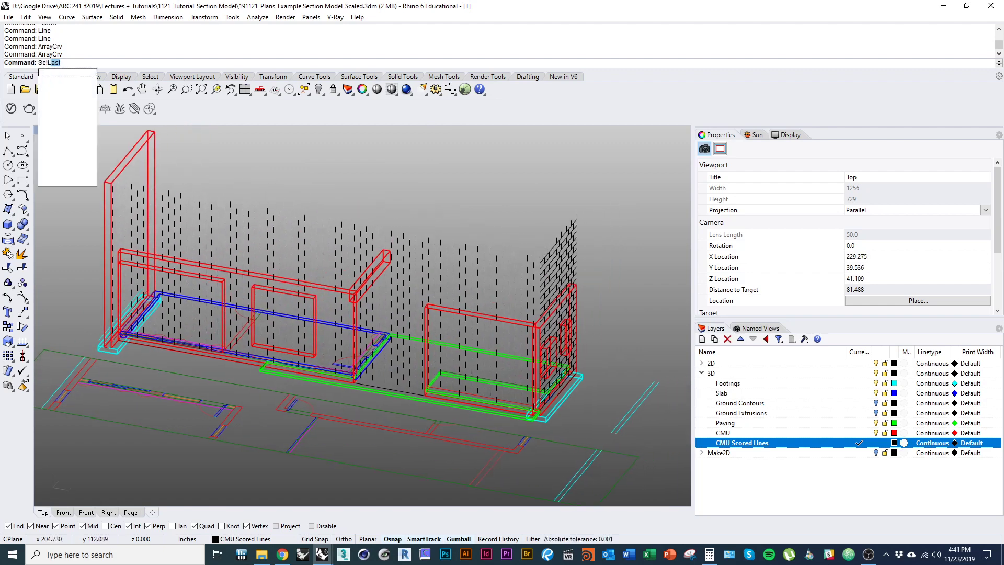
key("Return")
scroll(443, 327, "up", 5)
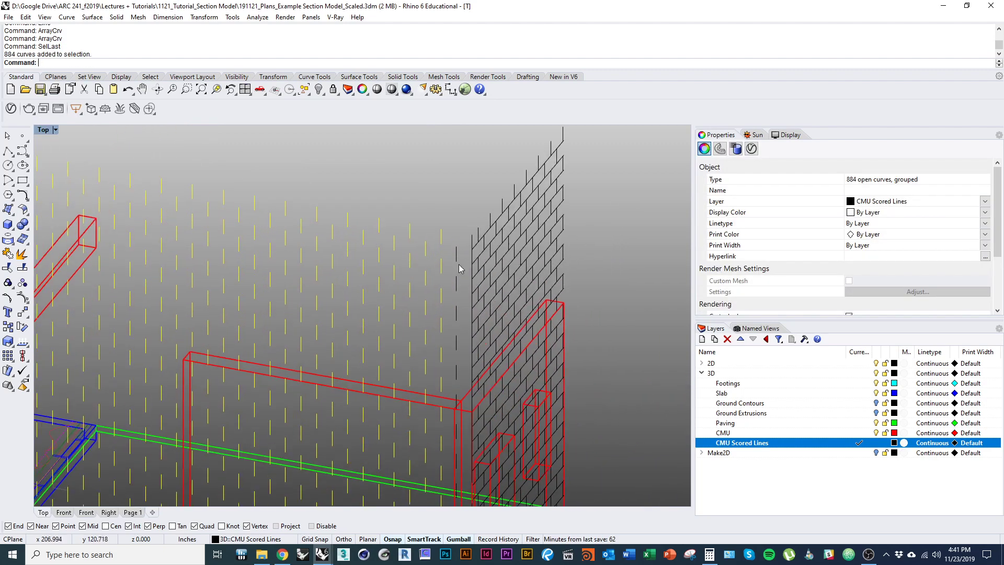
scroll(456, 266, "down", 5)
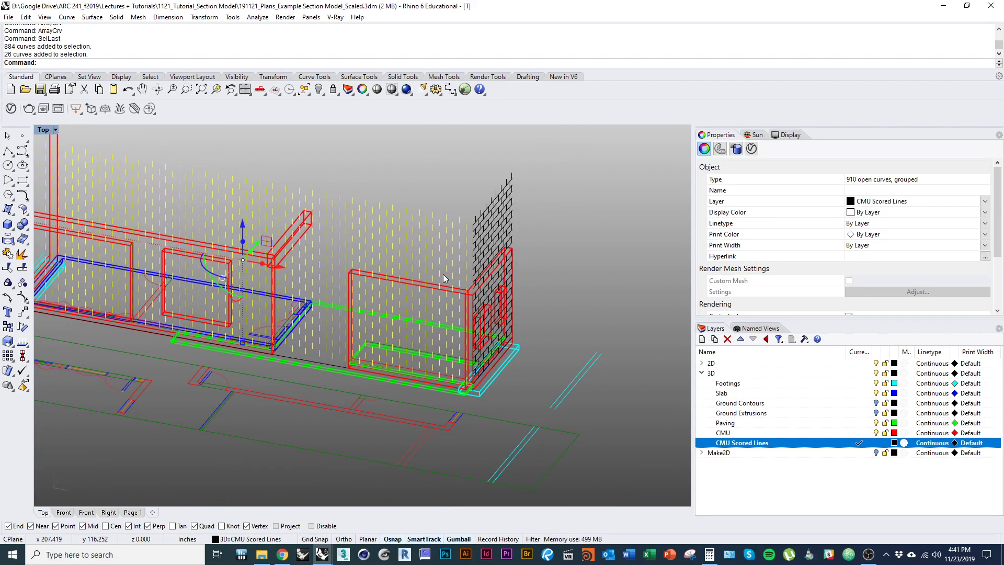
mouse_move(444, 274)
right_mouse_down()
mouse_move(429, 313)
mouse_move(397, 265)
mouse_move(427, 283)
right_mouse_up()
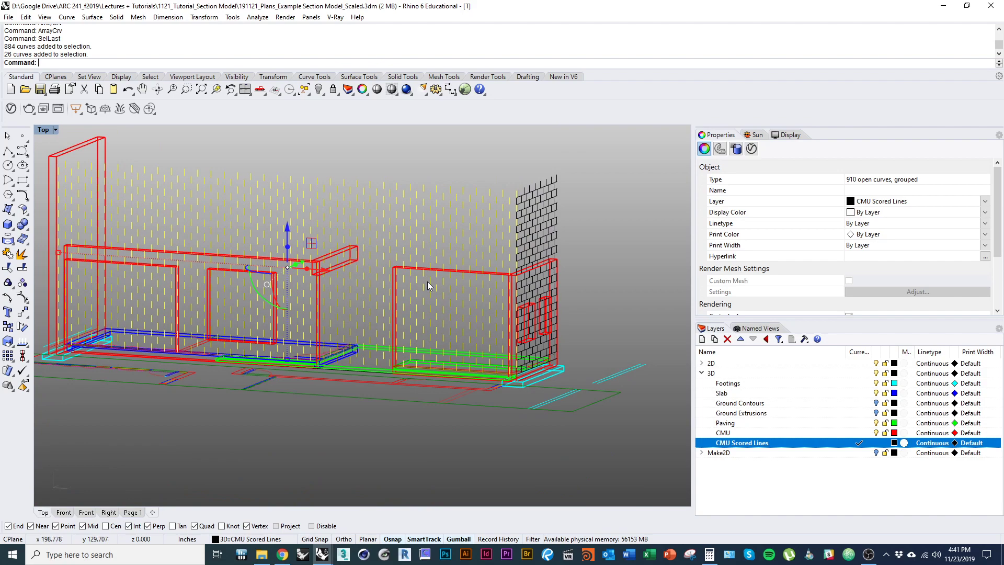
type("Ungroup")
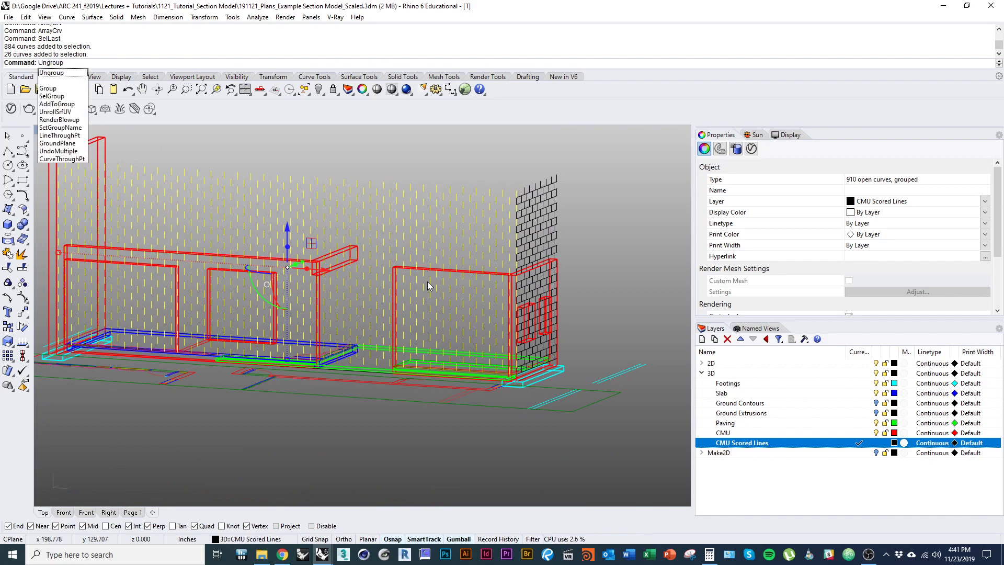
key("Return")
right_click_drag(428, 282, 499, 317, "shift")
key("ctrl+g")
Step: Examine how the vertical joints line up with the wall ends, the beam, and the openings along the long wall
scroll(356, 298, "up", 3)
mouse_move(355, 294)
right_mouse_down()
mouse_move(350, 281)
mouse_move(331, 283)
mouse_move(344, 299)
mouse_move(363, 288)
right_mouse_up()
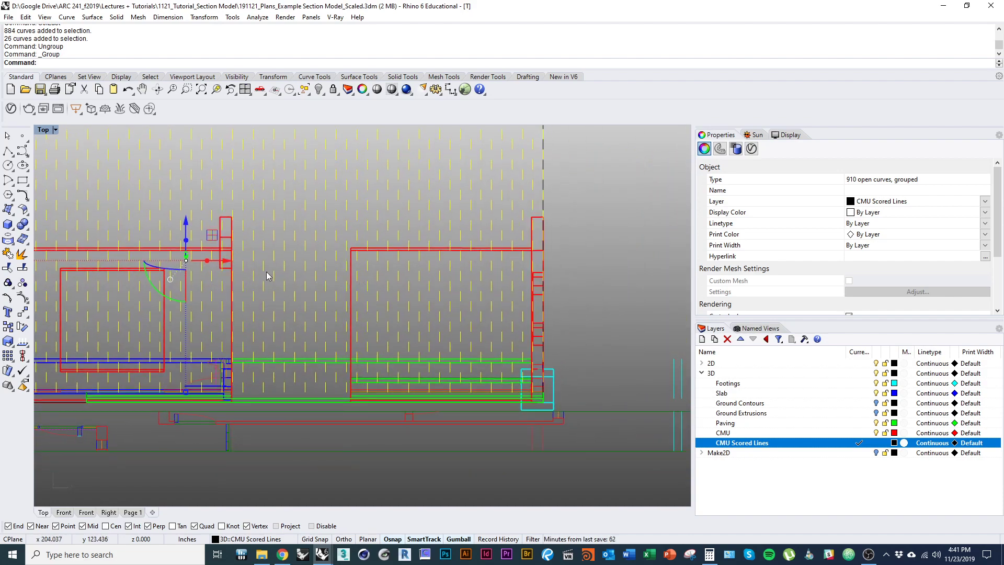
scroll(266, 272, "up", 12)
right_click_drag(266, 270, 450, 298, "shift")
scroll(365, 291, "down", 6)
right_click_drag(345, 322, 460, 361, "shift")
scroll(444, 323, "down", 3)
right_click_drag(405, 346, 560, 353, "shift")
right_click_drag(217, 331, 211, 300, "ctrl")
right_click_drag(134, 295, 360, 347, "ctrl")
scroll(356, 347, "up", 10)
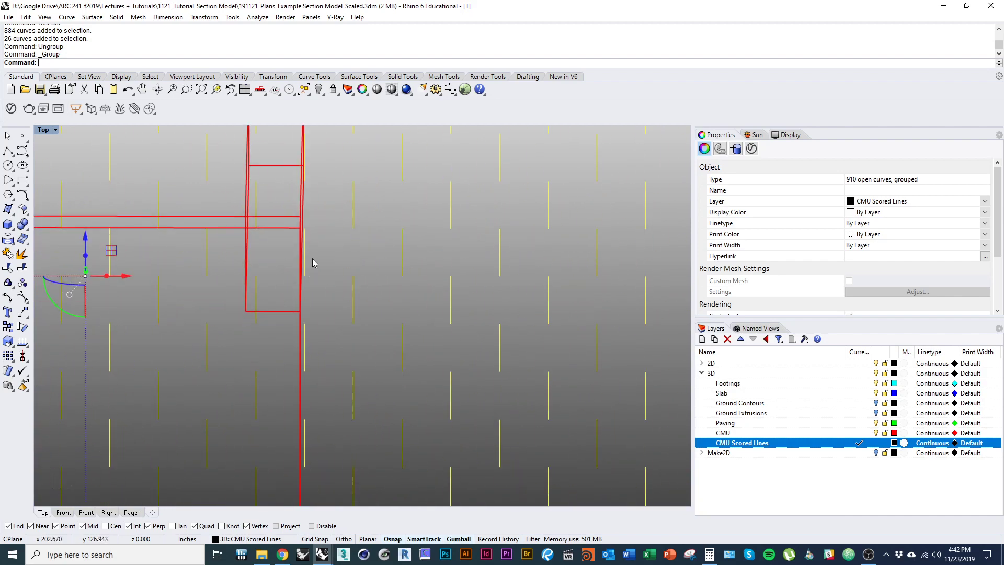
scroll(309, 258, "down", 5)
scroll(235, 302, "up", 6)
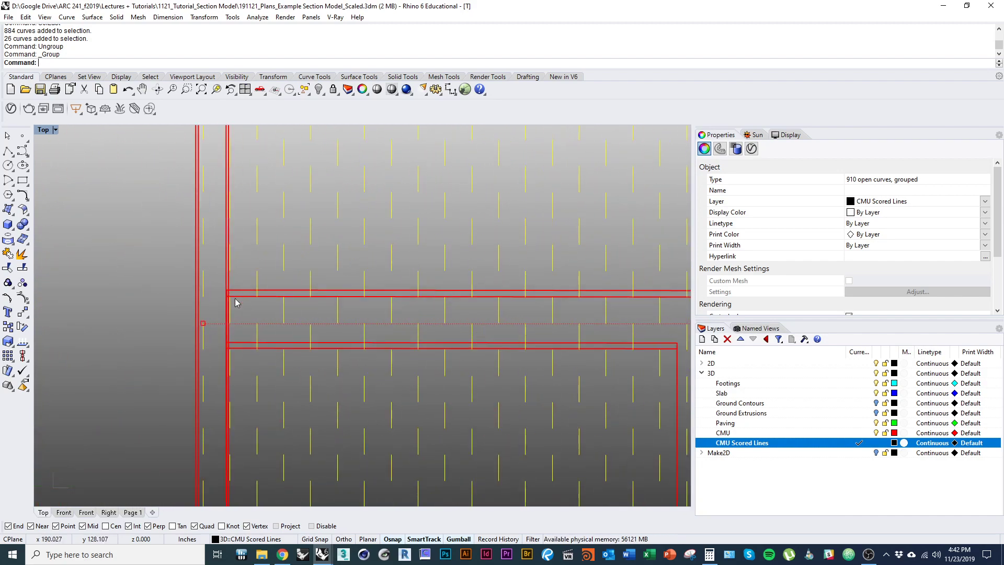
scroll(228, 297, "down", 9)
right_click_drag(283, 342, 227, 347)
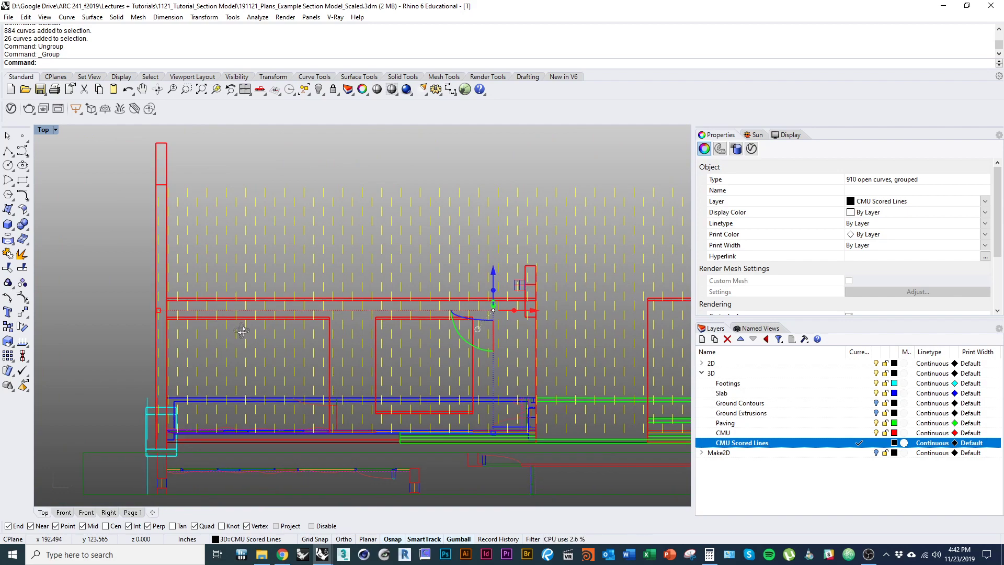
right_click_drag(367, 356, 238, 354)
scroll(399, 314, "up", 9)
right_click_drag(437, 334, 321, 293)
scroll(310, 342, "down", 8)
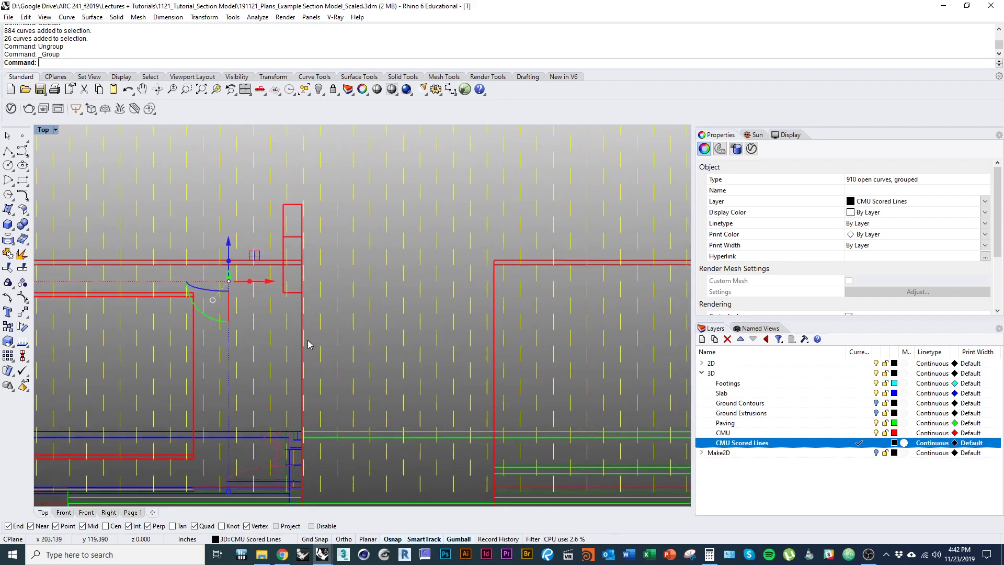
right_click_drag(335, 366, 346, 343)
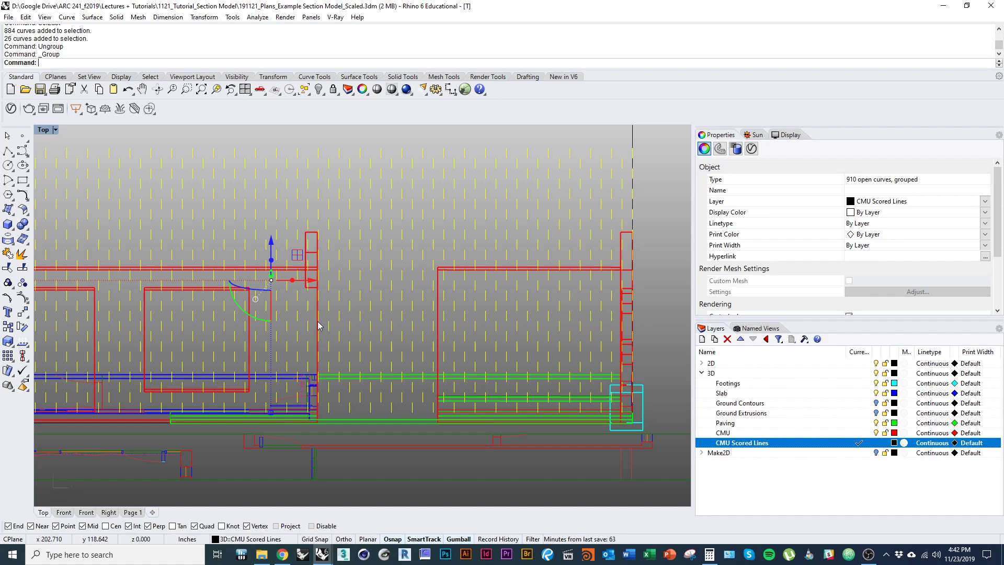
Step: Ungroup the long wall's joint lines and regroup them without those in the open gap between the two wall segments
key("Return")
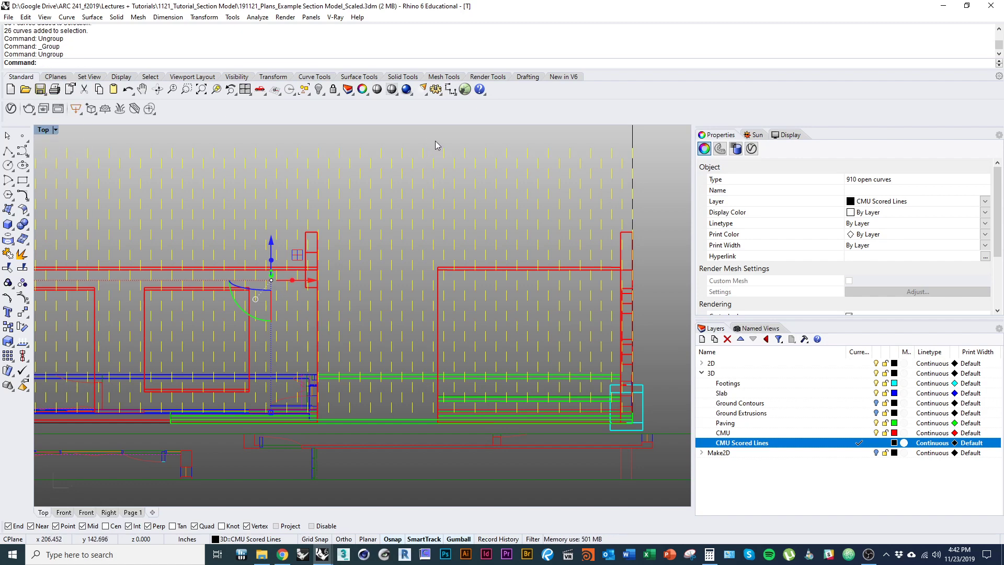
left_click_drag(437, 137, 324, 435)
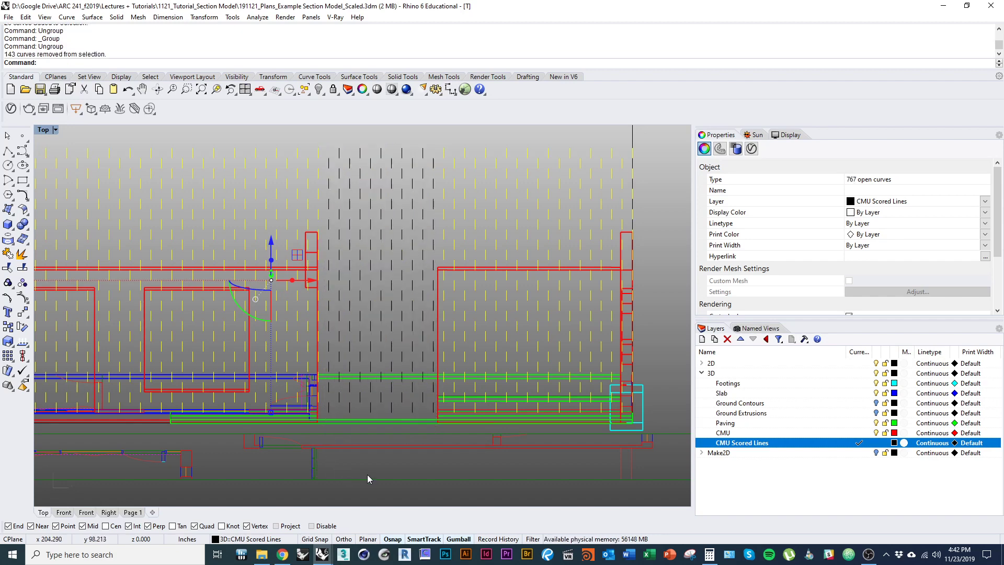
type("Group")
key("Return")
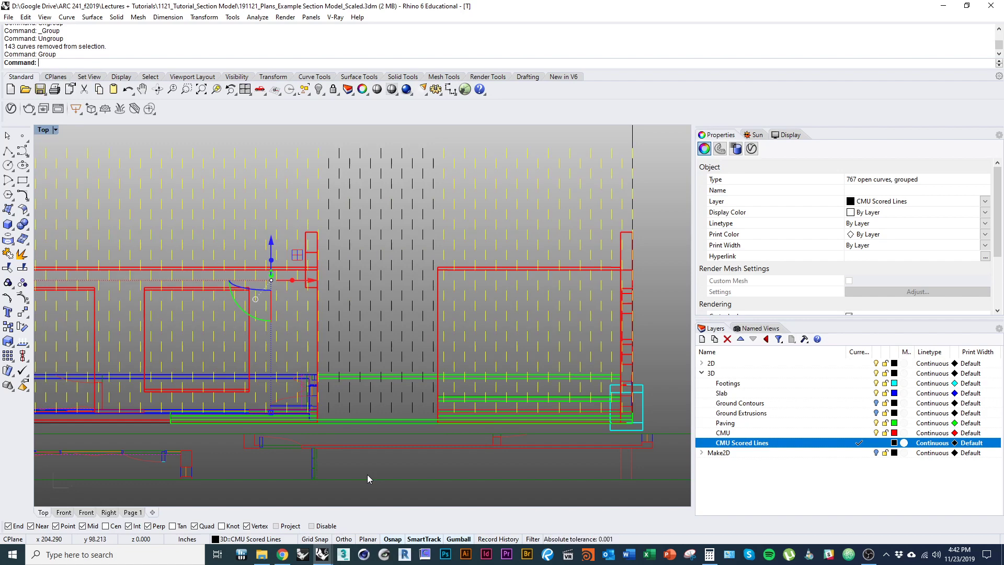
Step: Delete the joint lines that span the open gap between the two long-wall segments
type("SelLast")
key("Return")
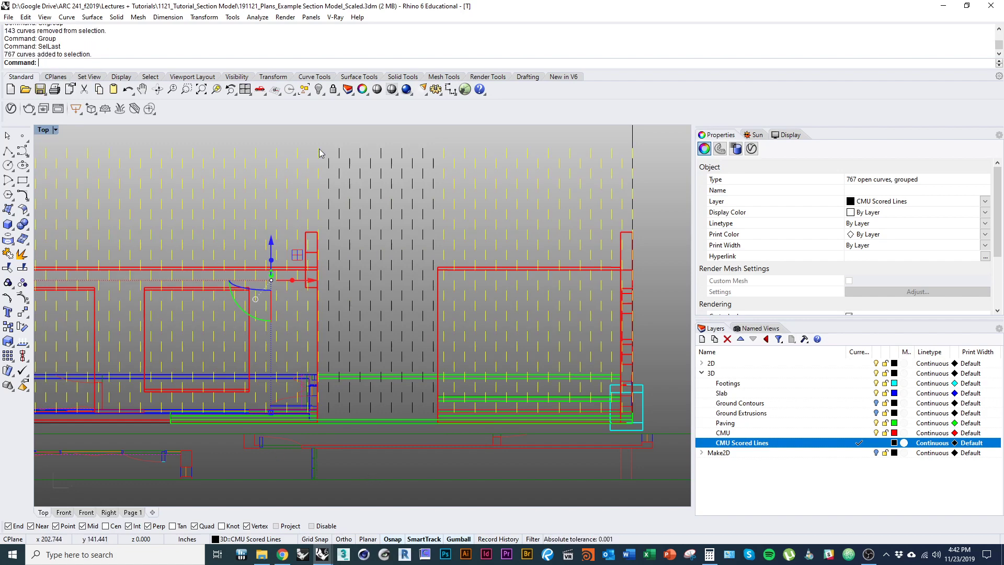
left_click_drag(323, 131, 436, 448)
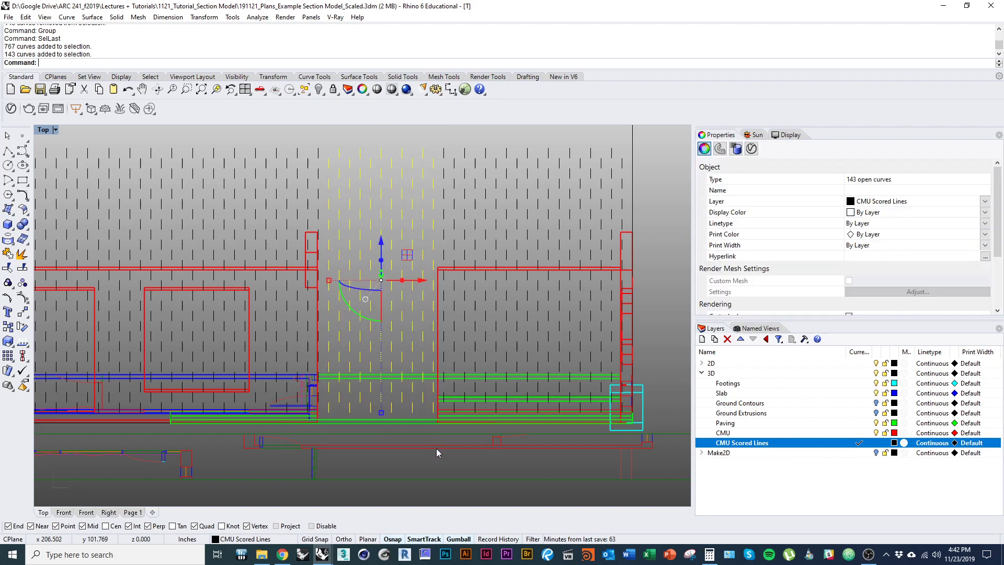
type("D")
key("Return")
Step: Isolate the remaining joint lines to split them into two groups, one per wall segment, and show all hidden objects
left_click(292, 235)
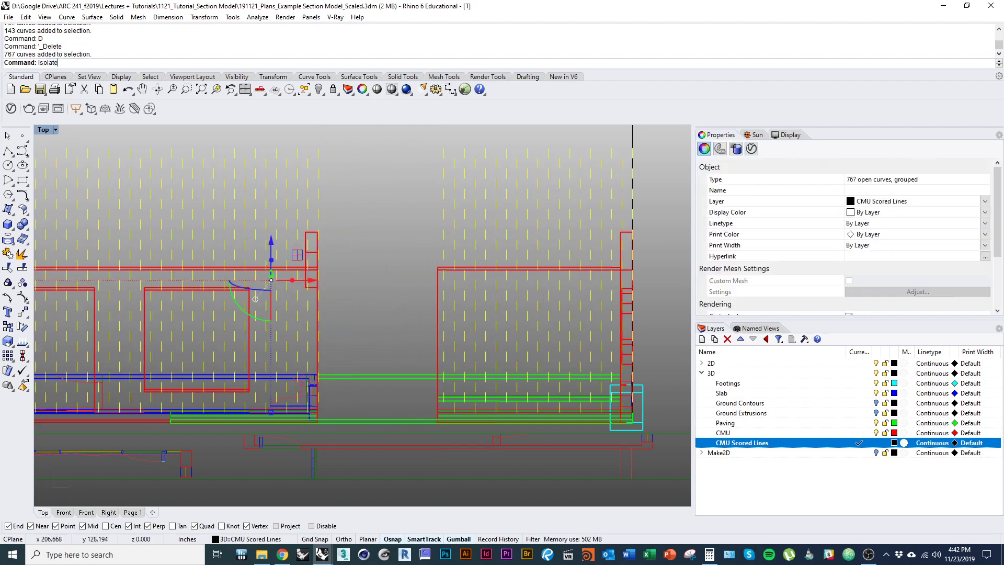
key("Return")
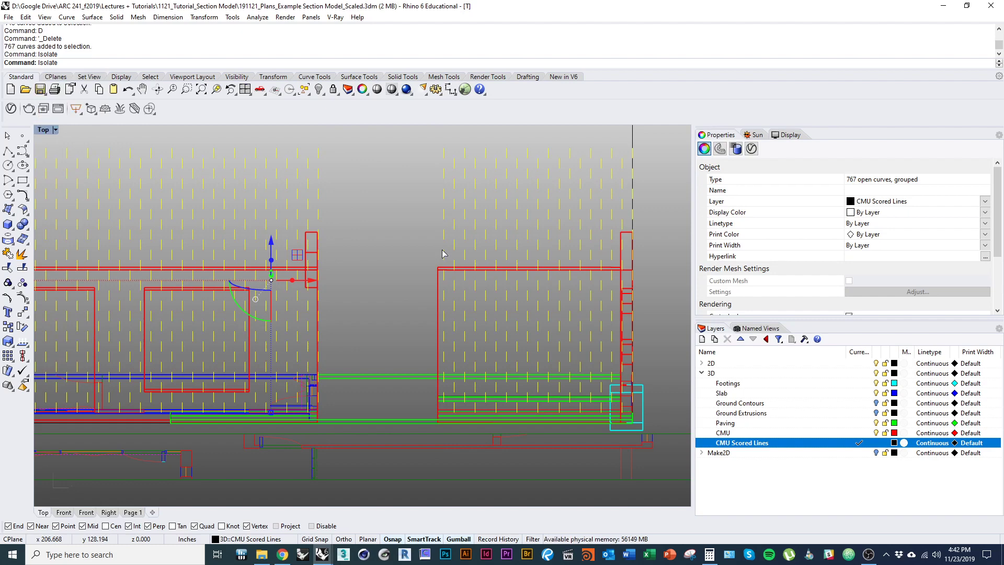
scroll(404, 281, "down", 3)
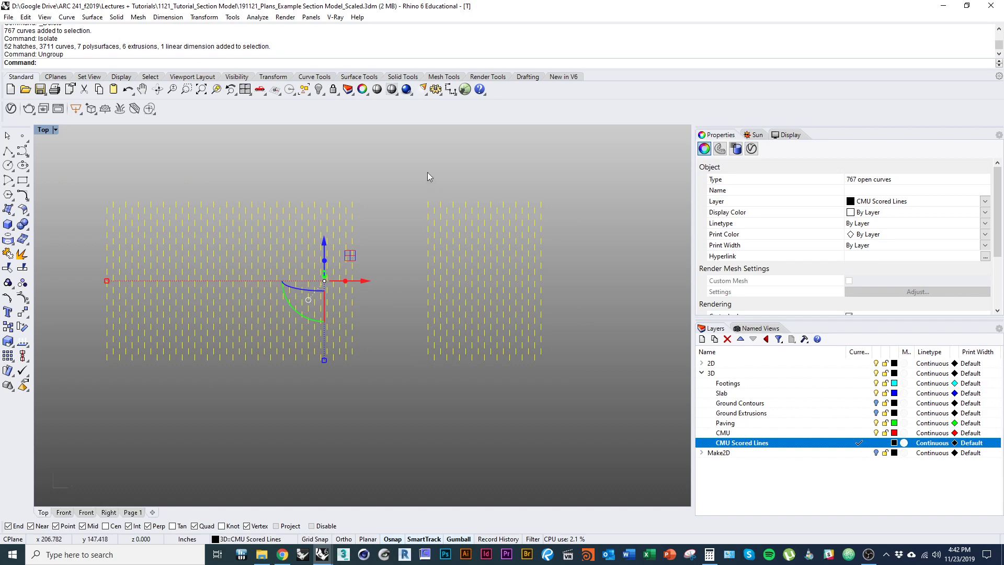
left_click_drag(427, 171, 584, 399)
key("ctrl+g")
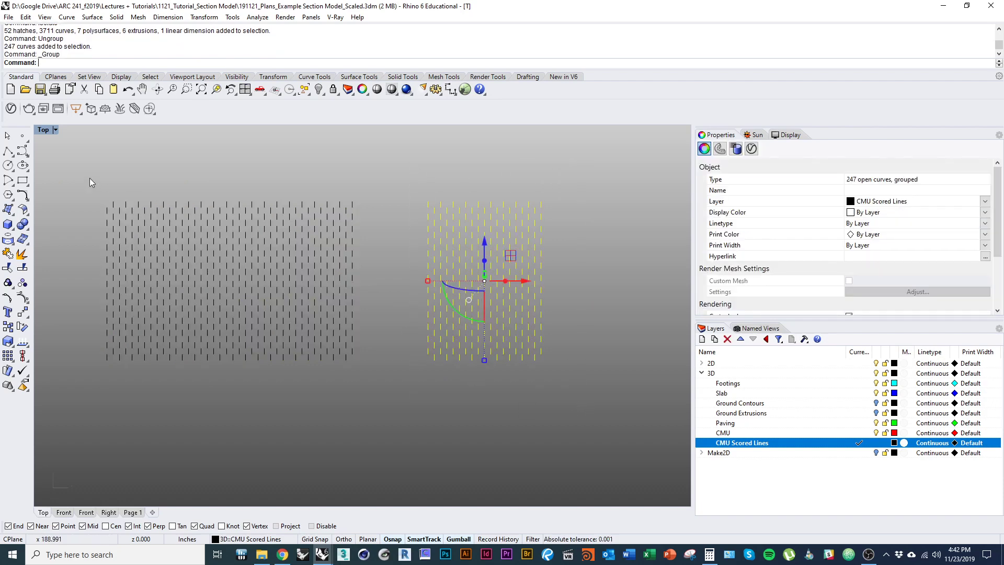
left_click_drag(362, 391, 376, 406)
key("ctrl+g")
key("Escape")
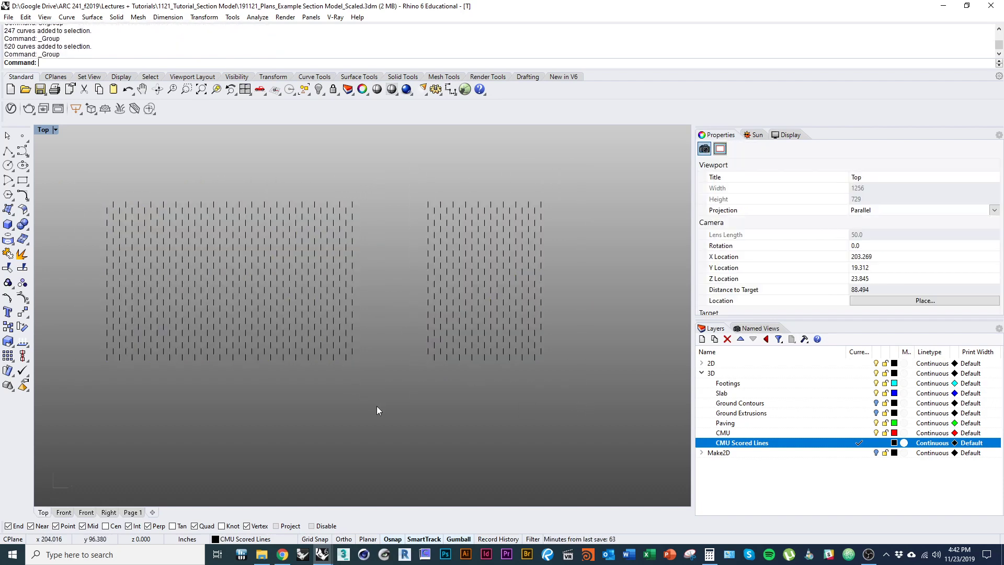
type("Show")
key("Return")
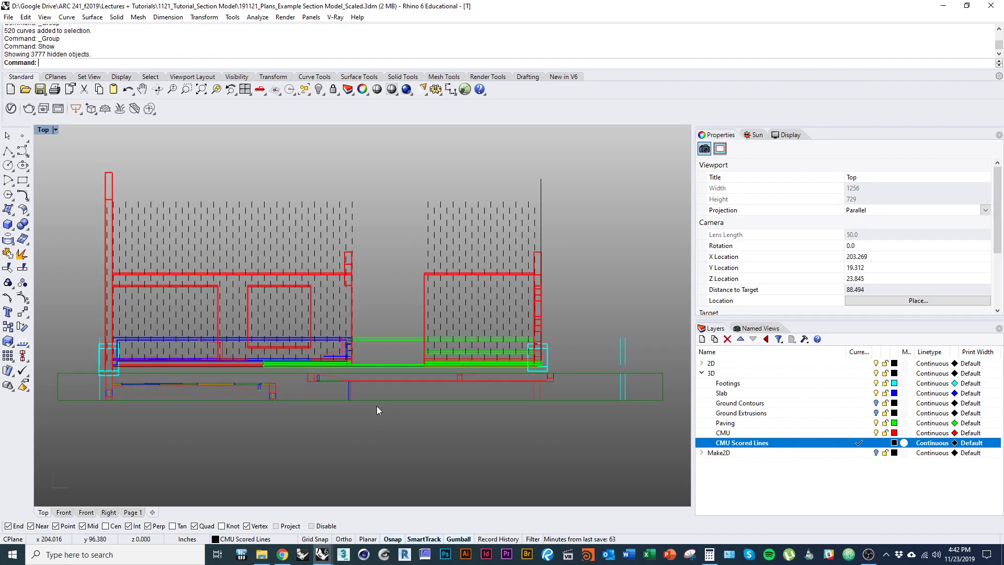
Step: In shaded display, move the longer segment's joint group so its end column sits on the wall's edge beside the gap
key("ctrl+alt+s")
scroll(368, 348, "up", 8)
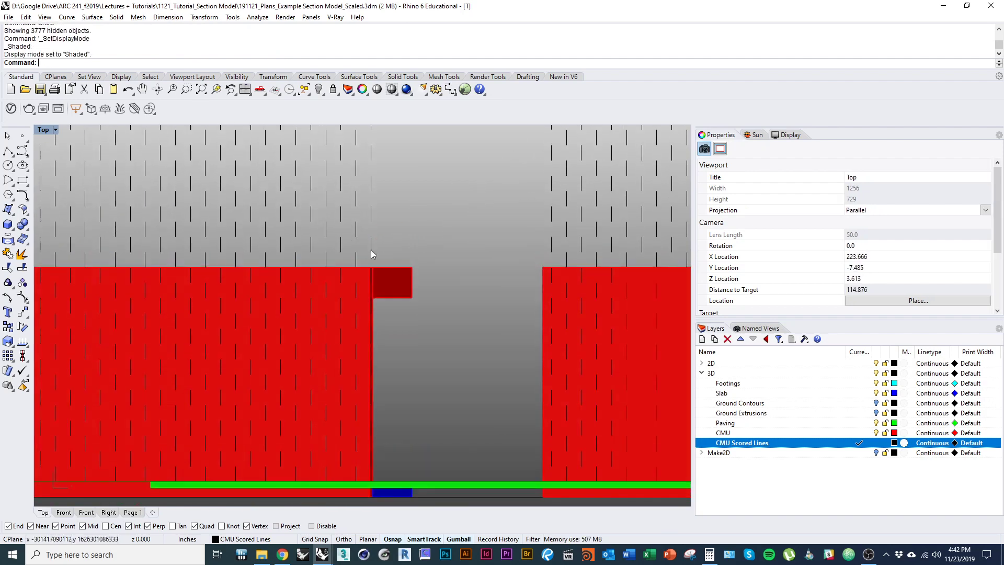
left_click(377, 239)
right_click_drag(378, 239, 409, 248)
scroll(343, 210, "up", 8)
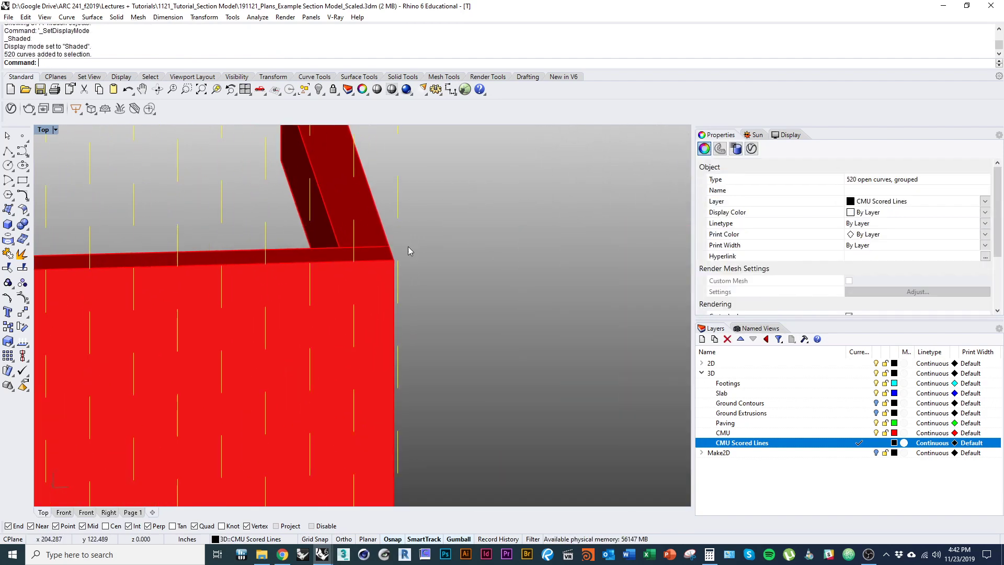
key("Escape")
scroll(366, 341, "down", 10)
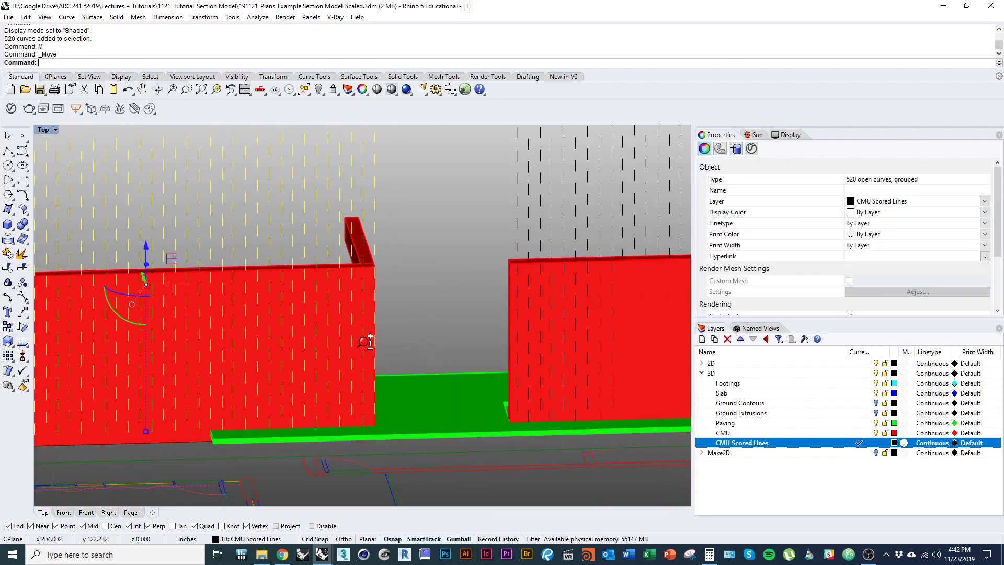
right_click_drag(417, 324, 361, 314)
scroll(185, 242, "up", 7)
right_click_drag(185, 242, 166, 249)
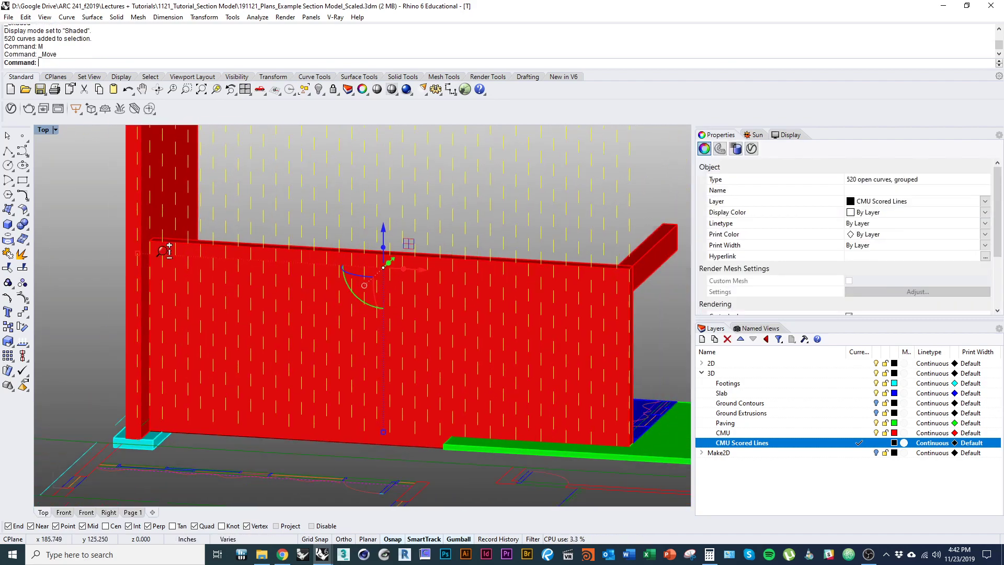
scroll(166, 249, "down", 3)
Step: In wireframe display, move the window opening box from its upper corner onto the nearest vertical joint column
key("ctrl+alt+w")
scroll(397, 236, "up", 5)
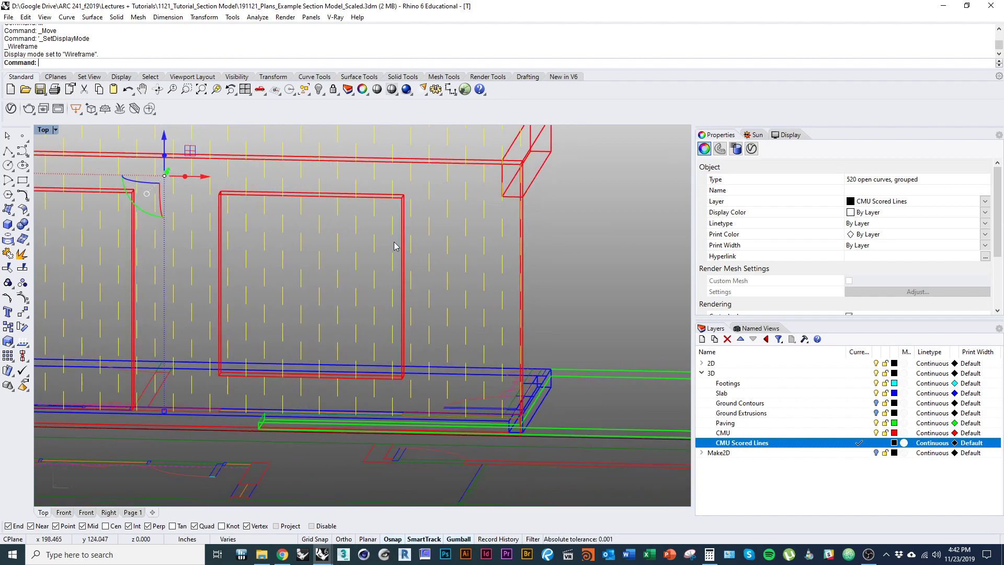
left_click(400, 230)
scroll(401, 230, "up", 6)
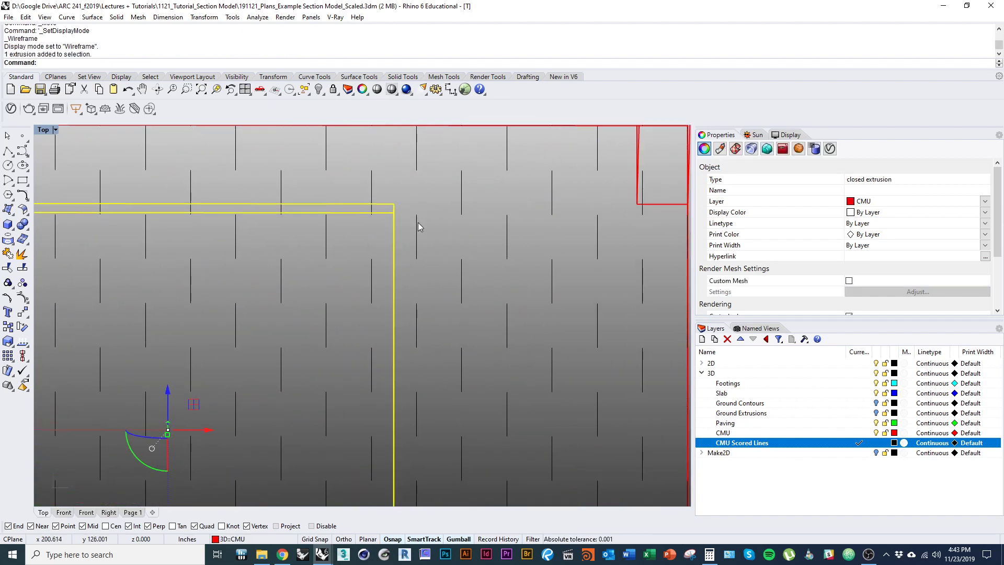
type("M")
key("Return")
scroll(403, 194, "up", 9)
right_click_drag(394, 235, 388, 230)
scroll(387, 230, "down", 2)
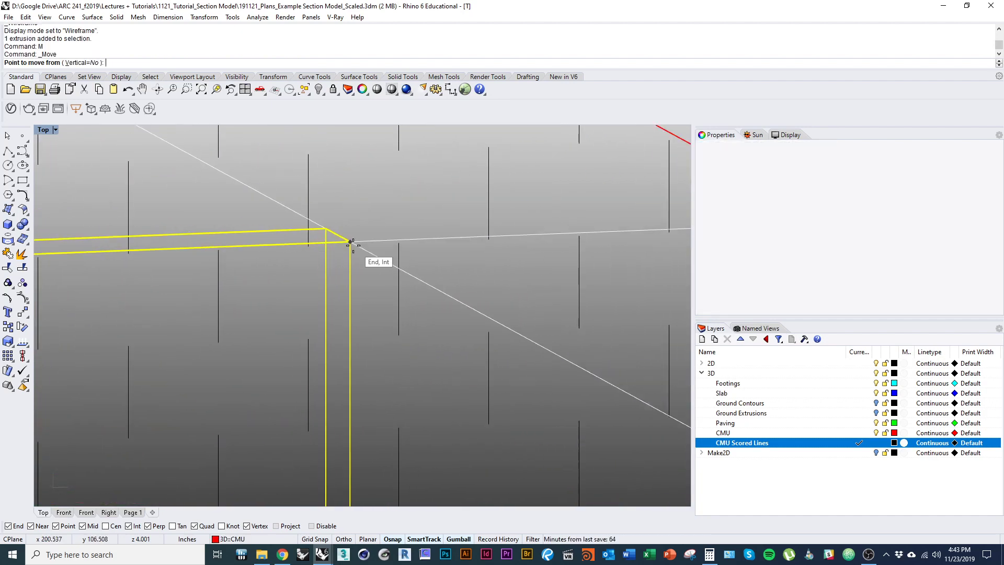
left_click(350, 242)
left_click(387, 240)
scroll(381, 258, "down", 5)
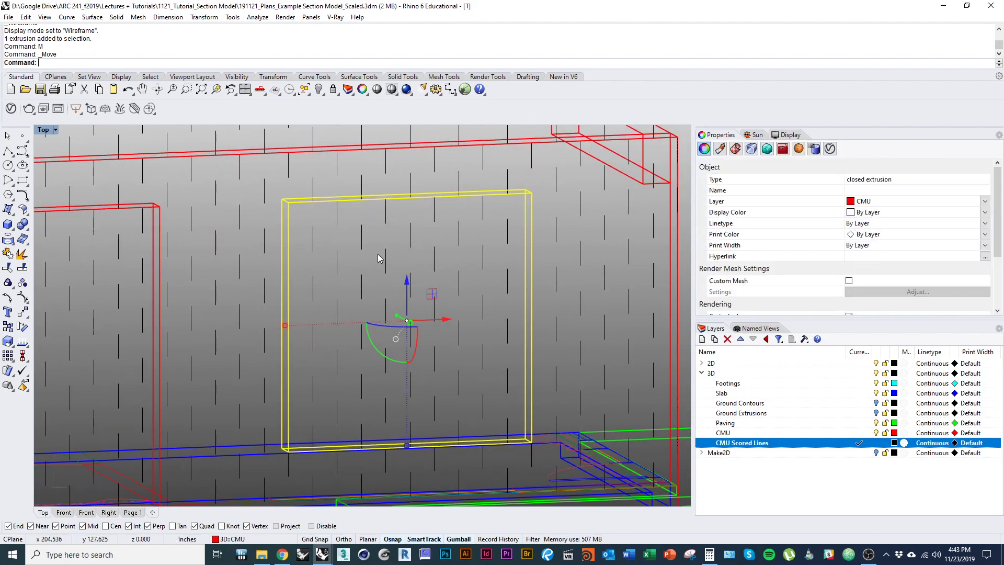
Step: Scale the large opening box beside the window in one direction with Scale1D so its edge meets the nearest vertical joint column
scroll(394, 230, "down", 5)
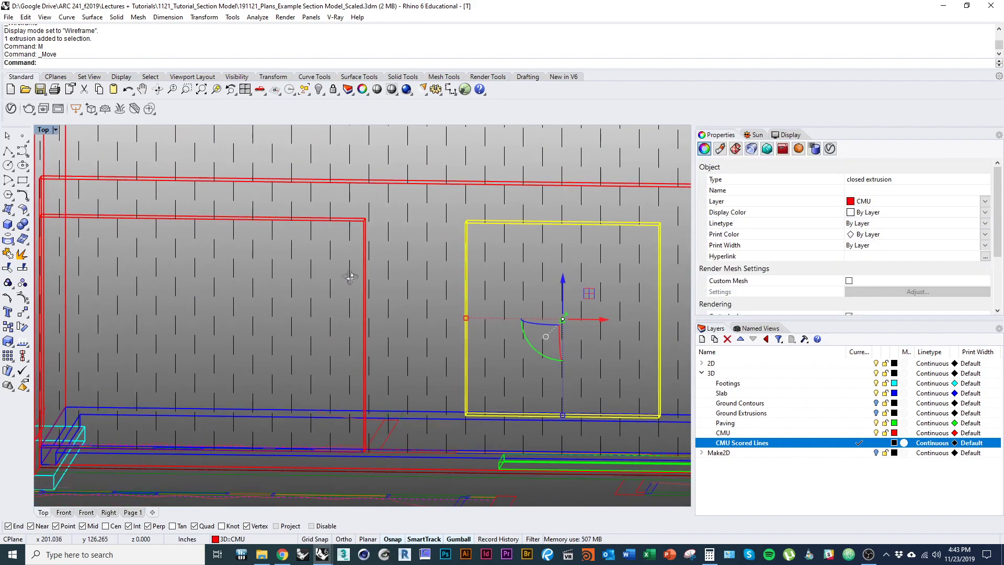
left_click(365, 238)
right_click_drag(363, 238, 388, 274)
scroll(139, 204, "up", 12)
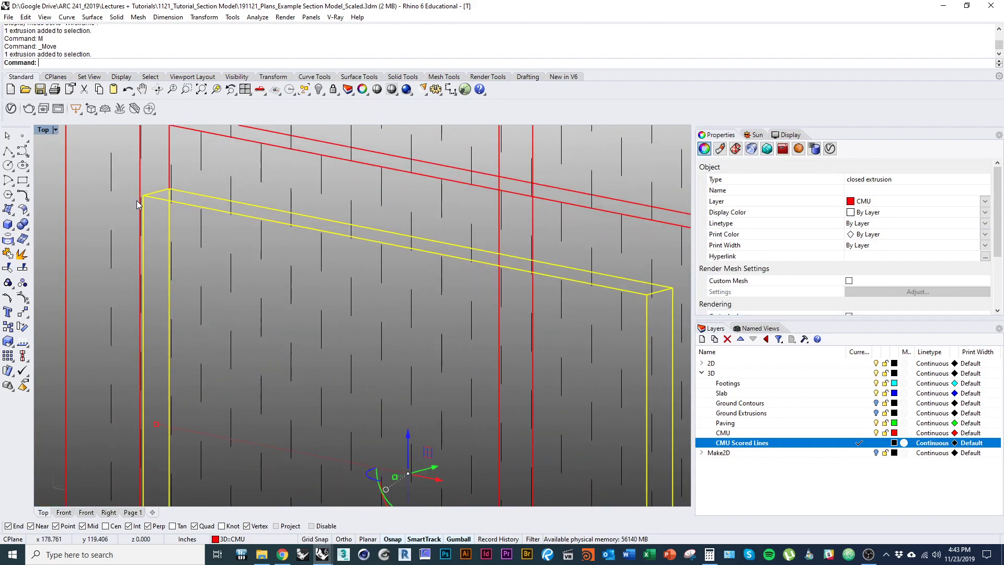
type("s1")
key("space")
scroll(273, 271, "down", 5)
scroll(367, 271, "up", 6)
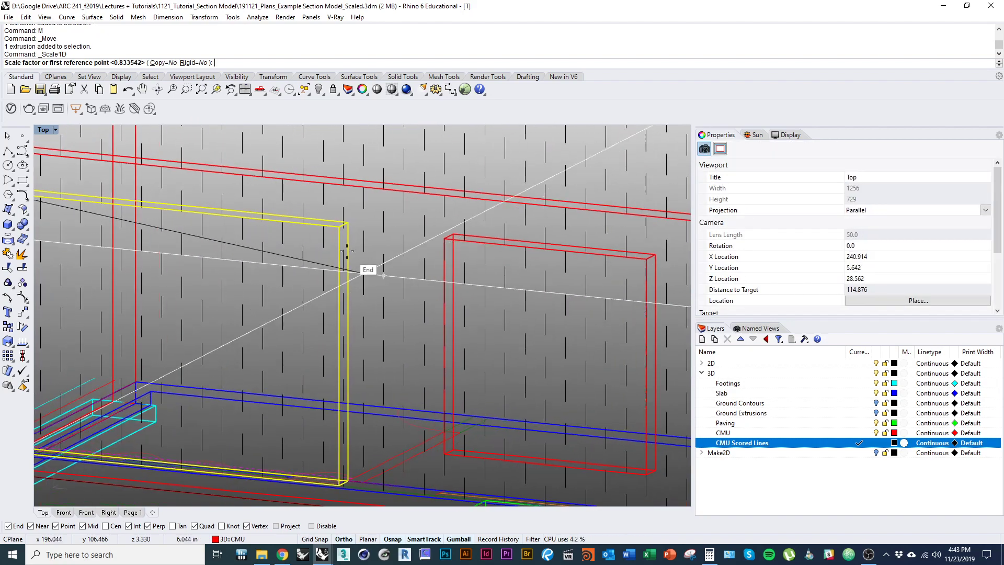
left_click(341, 197)
scroll(364, 274, "down", 8)
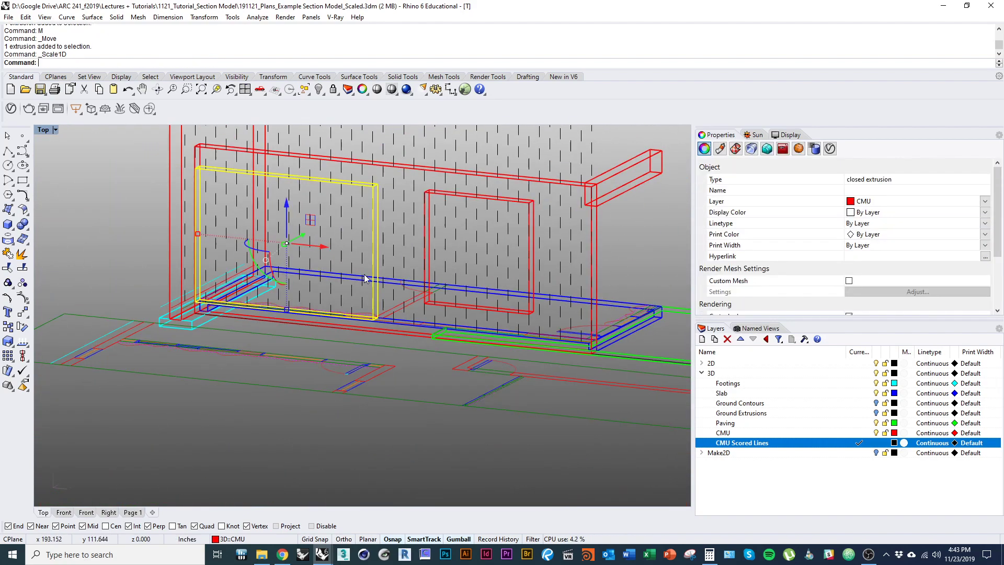
Step: In shaded display, ungroup the longer wall segment's joint lines and leave only the lines within the wall's height selected
key("ctrl+alt+s")
mouse_move(376, 294)
right_mouse_down()
mouse_move(360, 320)
mouse_move(345, 317)
mouse_move(383, 324)
mouse_move(322, 284)
right_mouse_up()
scroll(383, 317, "up", 2)
mouse_move(321, 283)
right_mouse_down("ctrl+shift")
mouse_move(294, 275)
mouse_move(313, 233)
right_mouse_up("ctrl+shift")
right_click_drag(312, 233, 347, 329)
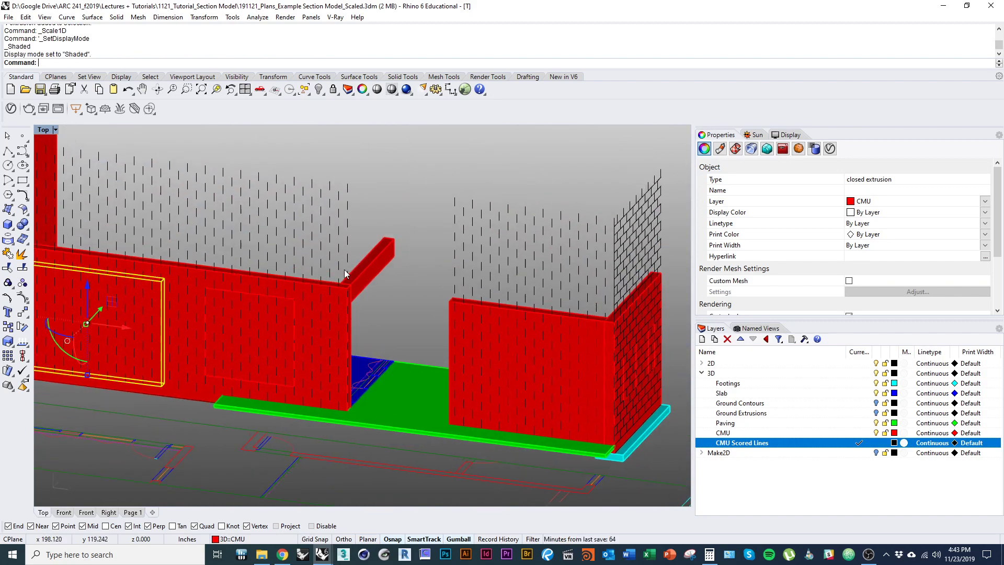
left_click(343, 269)
right_click_drag(319, 262, 380, 292)
right_click_drag(380, 293, 407, 257, "ctrl+shift")
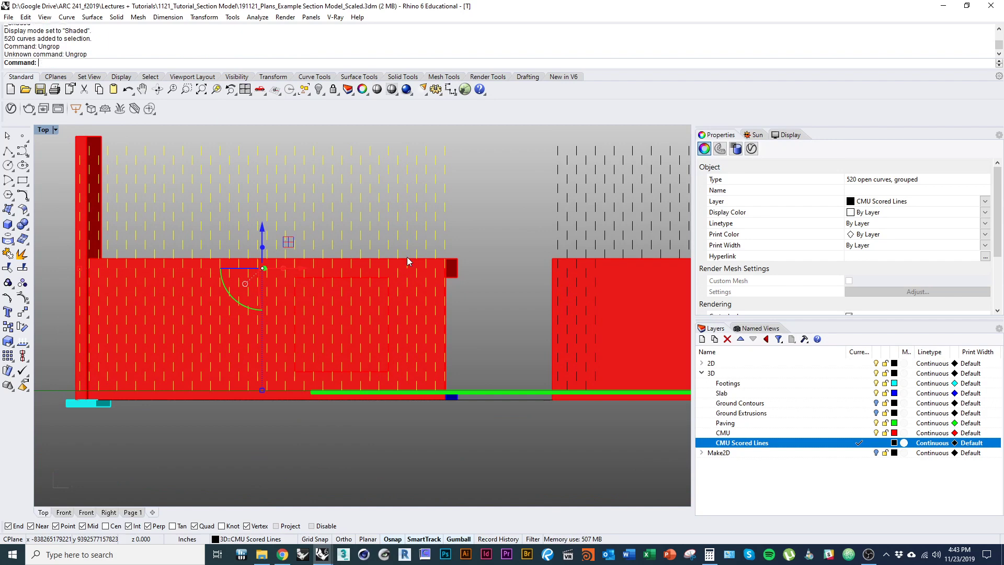
right_click_drag(390, 231, 394, 280)
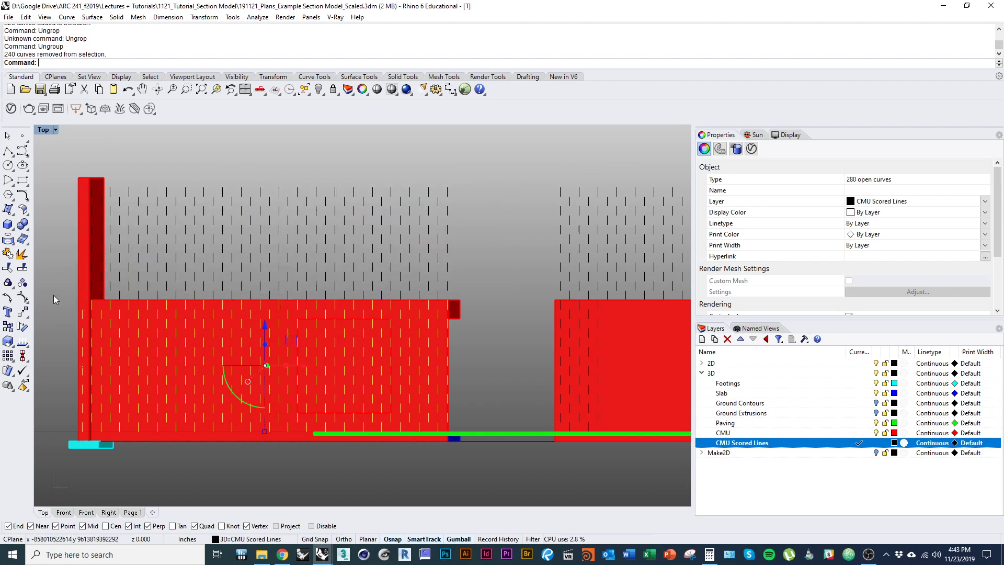
right_click_drag(179, 324, 185, 331, "ctrl+shift")
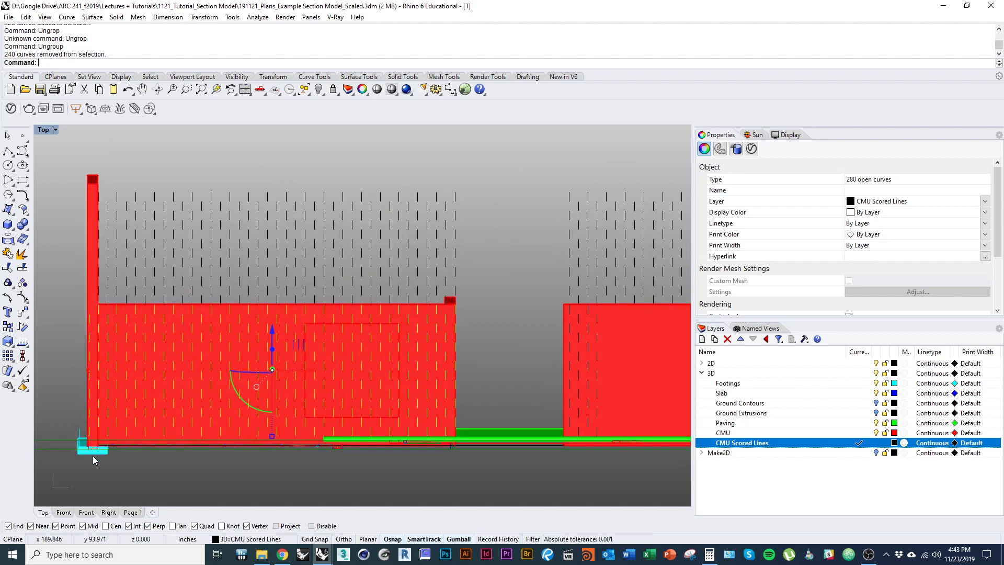
Step: Group the vertical scored lines on the long wall, and delete the surplus lines standing above its top edge
key("ctrl+g")
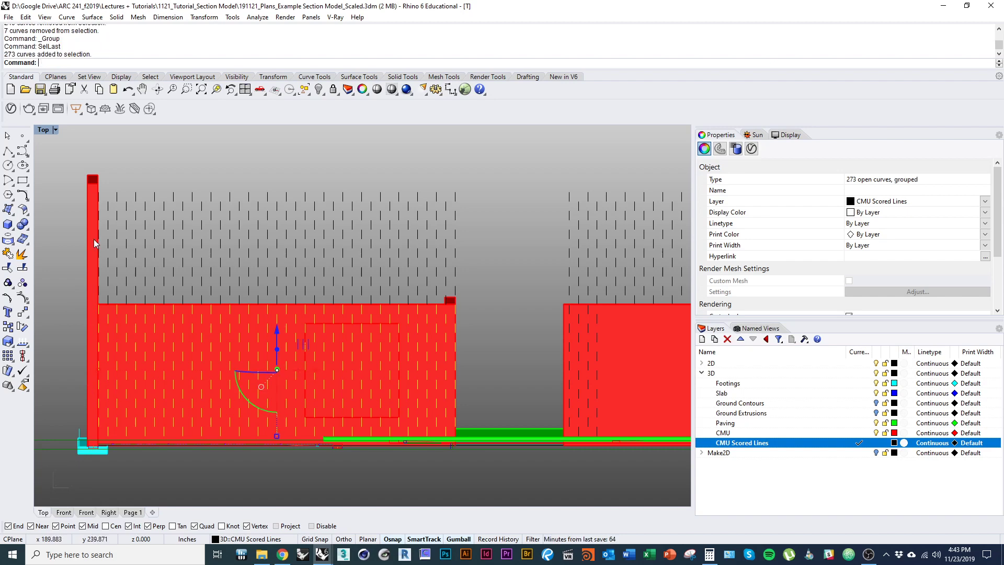
key("Escape")
left_click_drag(85, 155, 460, 321)
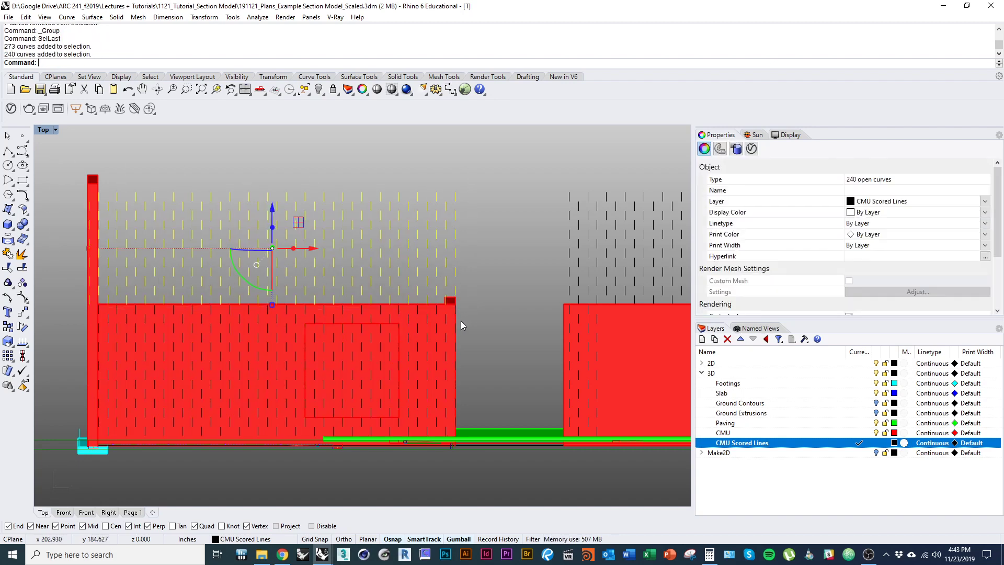
key("Delete")
Step: Switch to wireframe display and delete the stray scored lines at the long wall's footing end, leaving the plan linework out of the selection
left_click_drag(130, 454, 130, 456)
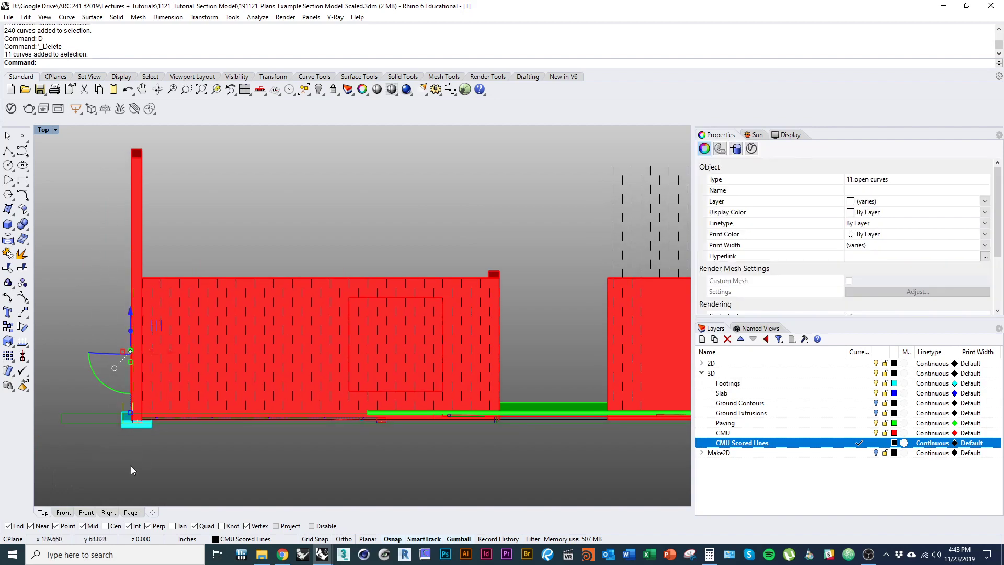
right_click_drag(122, 437, 212, 338)
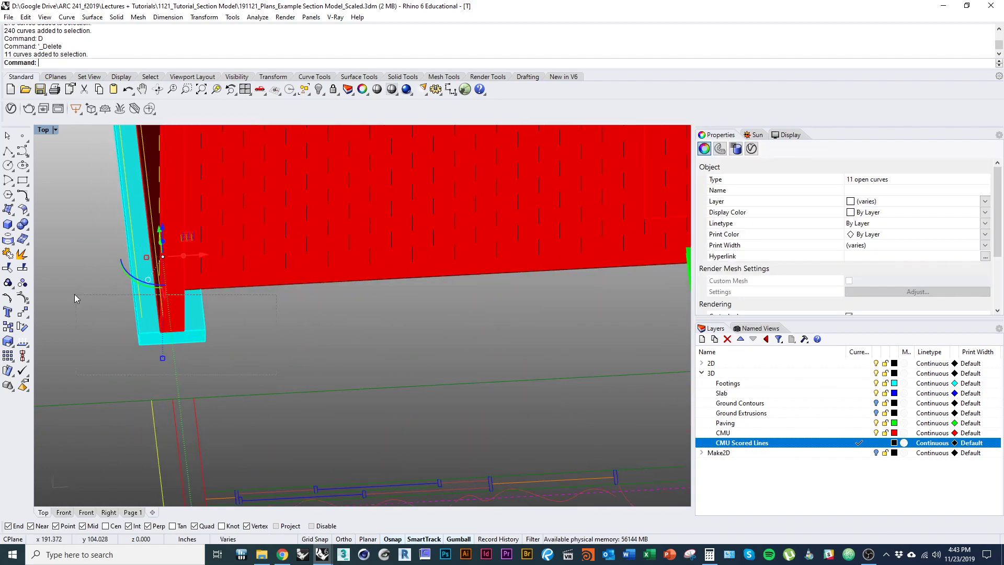
left_click_drag(75, 294, 74, 294, "ctrl")
right_click_drag(167, 329, 189, 338)
right_click_drag(66, 415, 236, 436)
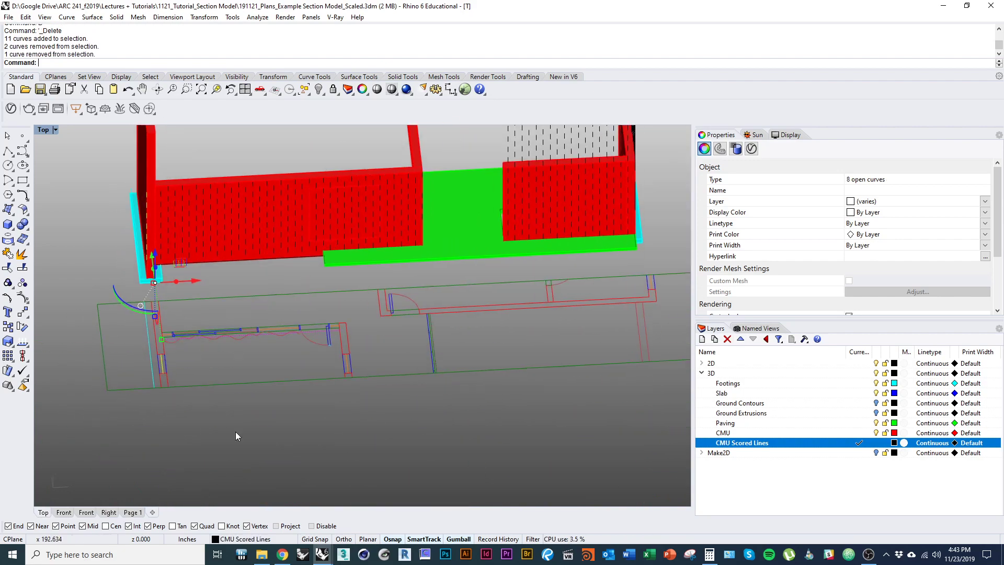
scroll(180, 338, "up", 6)
right_click_drag(173, 345, 195, 290, "ctrl+shift")
key("ctrl+alt+w")
type("d")
key("space")
right_click_drag(335, 291, 249, 325)
scroll(249, 325, "down", 4)
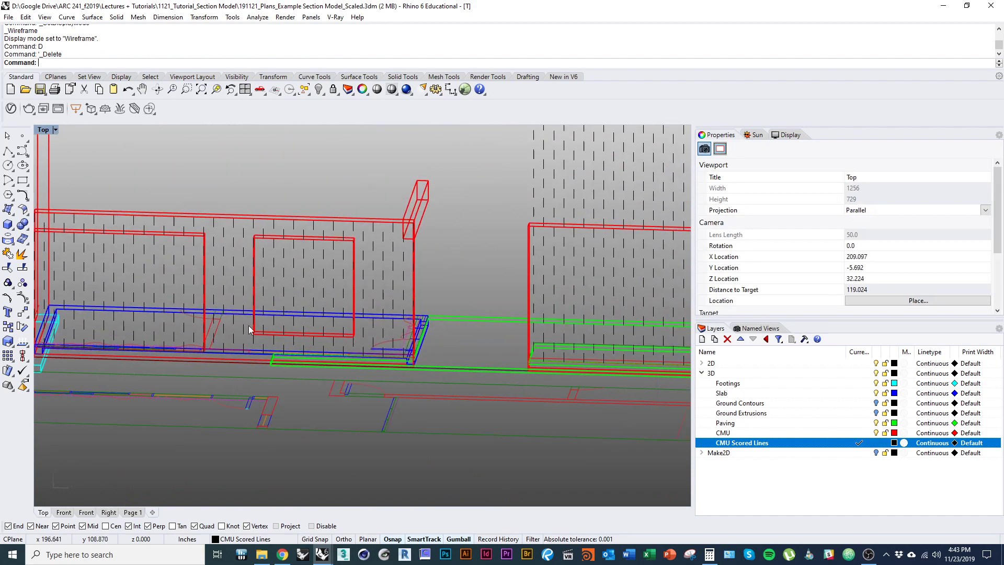
Step: Examine the two opening blocks set into the long wall in wireframe, selecting both to identify them
right_click_drag(365, 313, 271, 321)
scroll(272, 321, "down", 5)
left_click(318, 270)
right_click_drag(318, 270, 345, 270, "ctrl+shift")
scroll(345, 271, "up", 2)
scroll(342, 270, "up", 3)
right_click_drag(222, 267, 434, 287)
left_click(253, 264)
right_click_drag(253, 263, 375, 317)
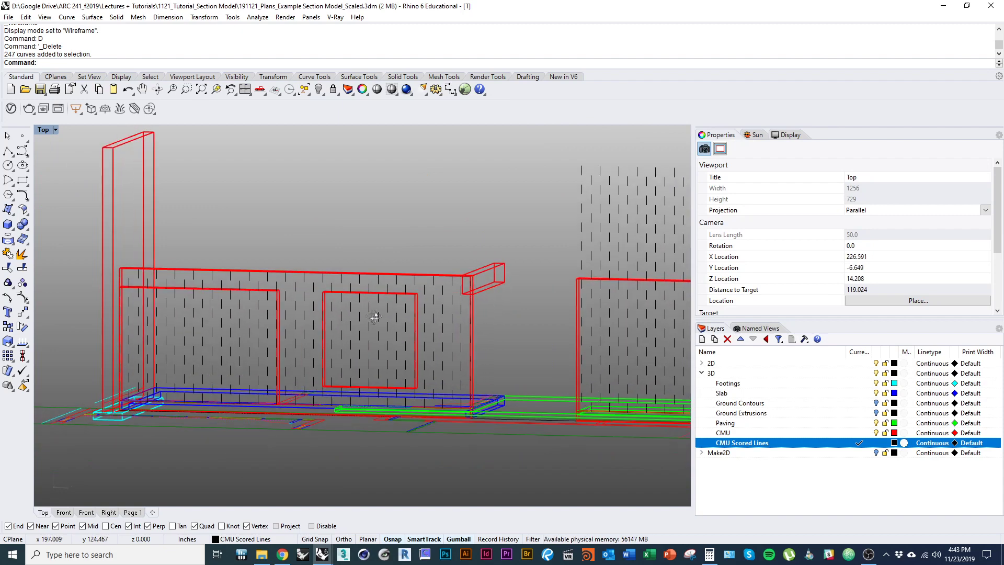
left_click(324, 311)
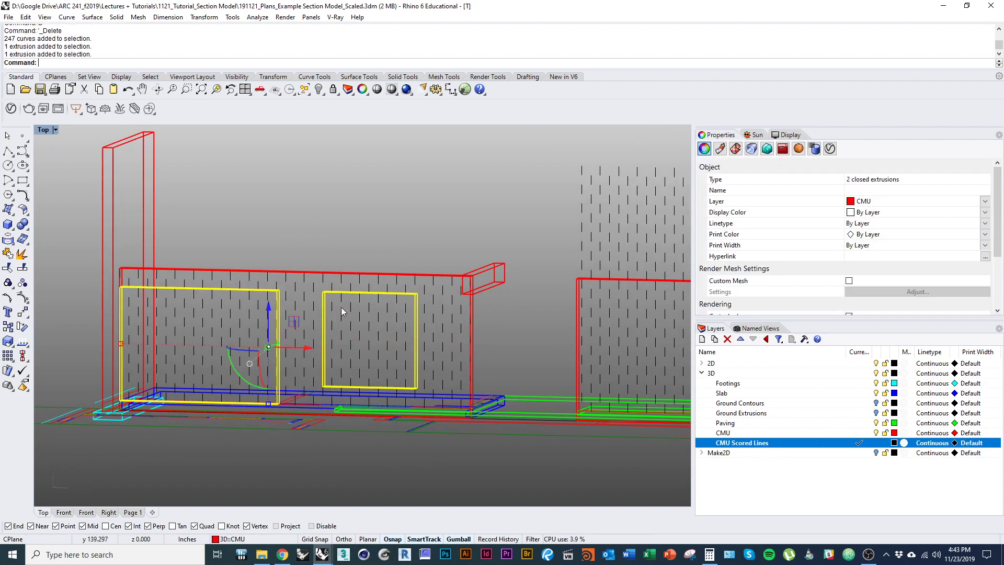
right_click_drag(342, 312, 228, 335, "ctrl+shift")
scroll(190, 317, "up", 7)
right_click_drag(267, 290, 269, 322, "ctrl+shift")
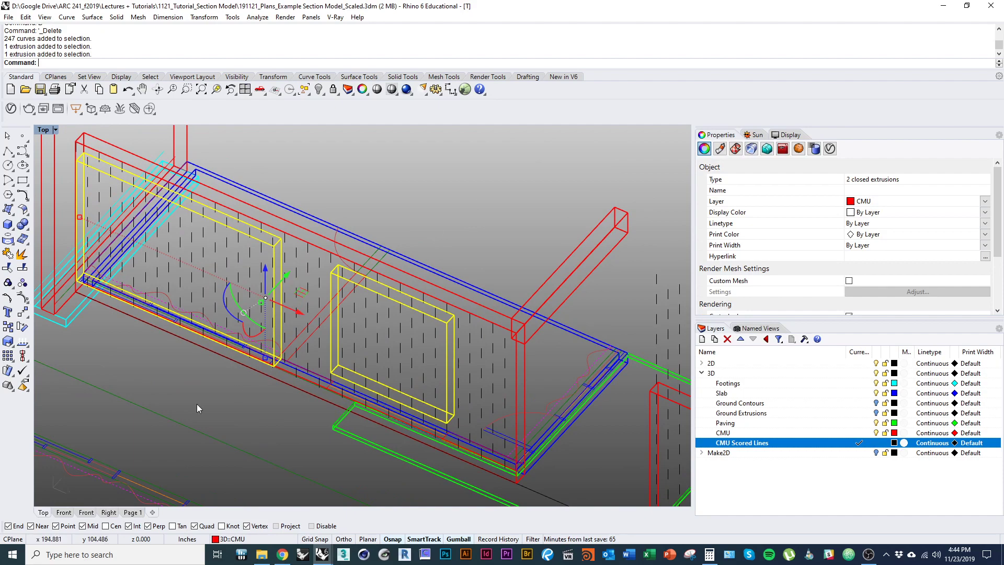
scroll(257, 309, "up", 5)
left_click_drag(261, 302, 252, 310)
Step: Examine the two window blocks in the short end wall, selecting both to identify them
scroll(252, 309, "down", 9)
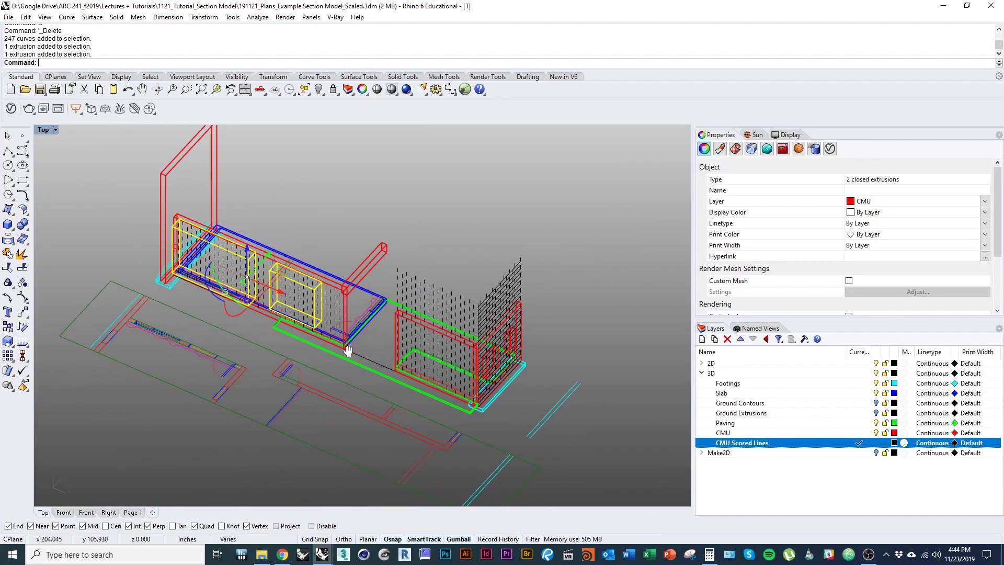
right_click_drag(347, 350, 342, 343, "ctrl+shift")
scroll(369, 285, "up", 10)
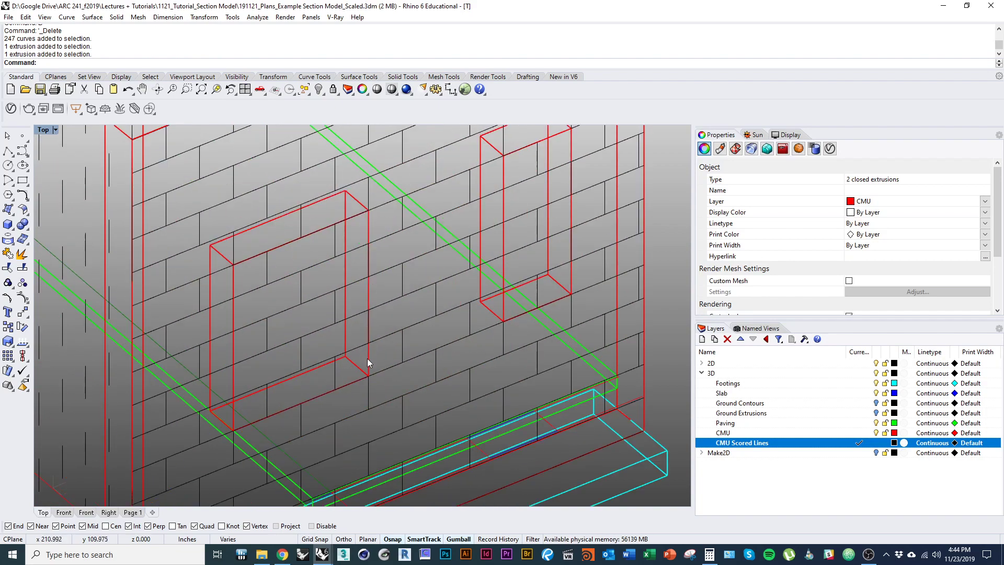
scroll(403, 311, "down", 4)
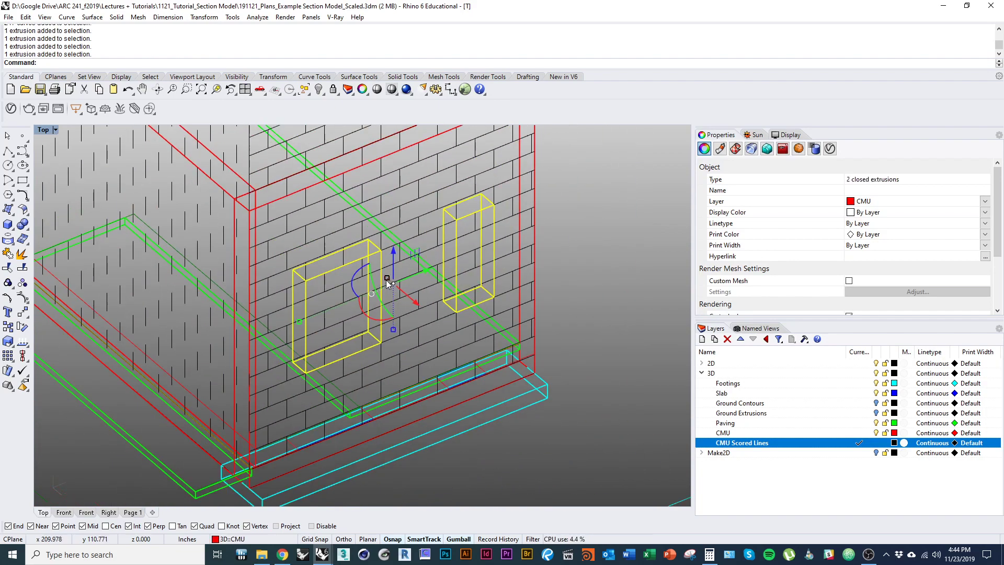
scroll(387, 283, "down", 4)
Step: Return to shaded display and delete the group of horizontal scored lines on the short end wall
key("ctrl+alt+s")
scroll(403, 313, "down", 3)
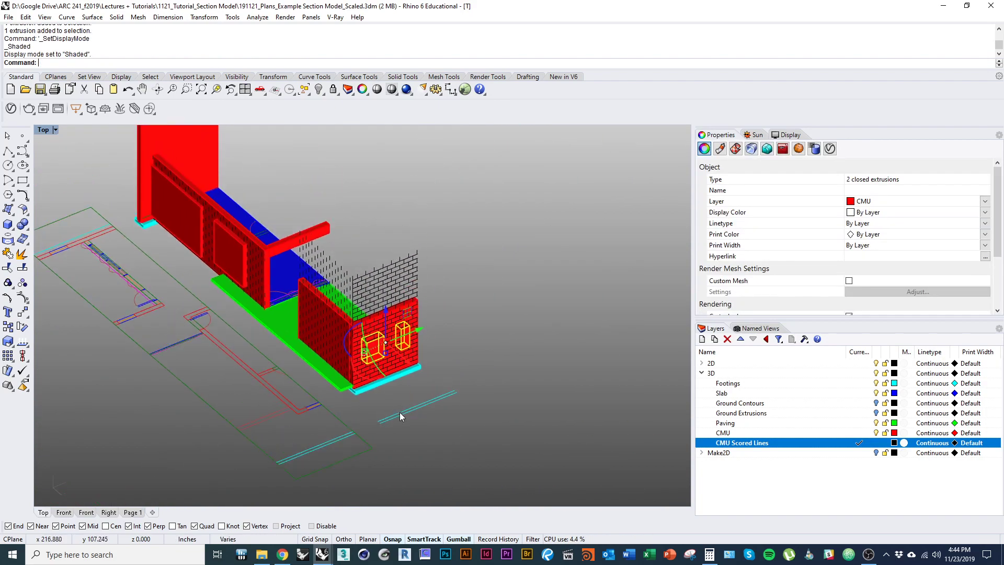
left_click(398, 390)
scroll(386, 314, "up", 6)
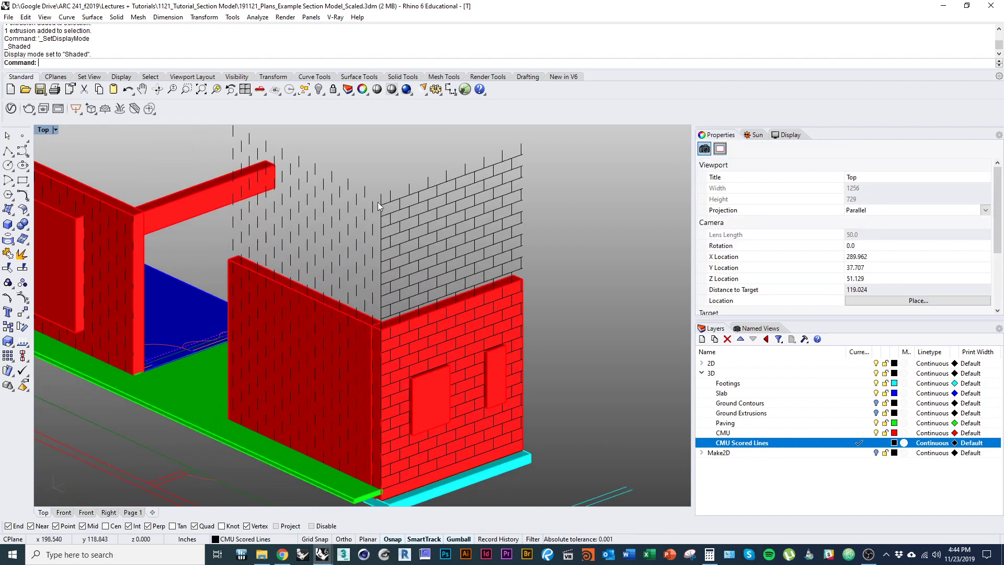
left_click(400, 198)
type("d")
key("space")
Step: Cut the two window openings in the short end wall by subtracting its window blocks with BooleanDifference
right_click_drag(440, 366, 419, 268)
scroll(427, 311, "up", 6)
left_click(411, 283)
type("booleandifference")
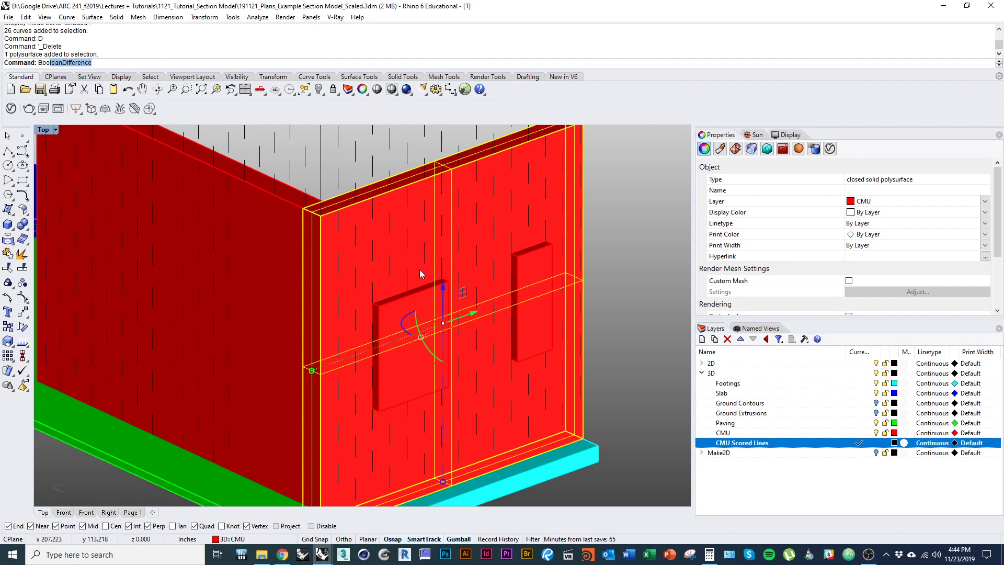
key("Return")
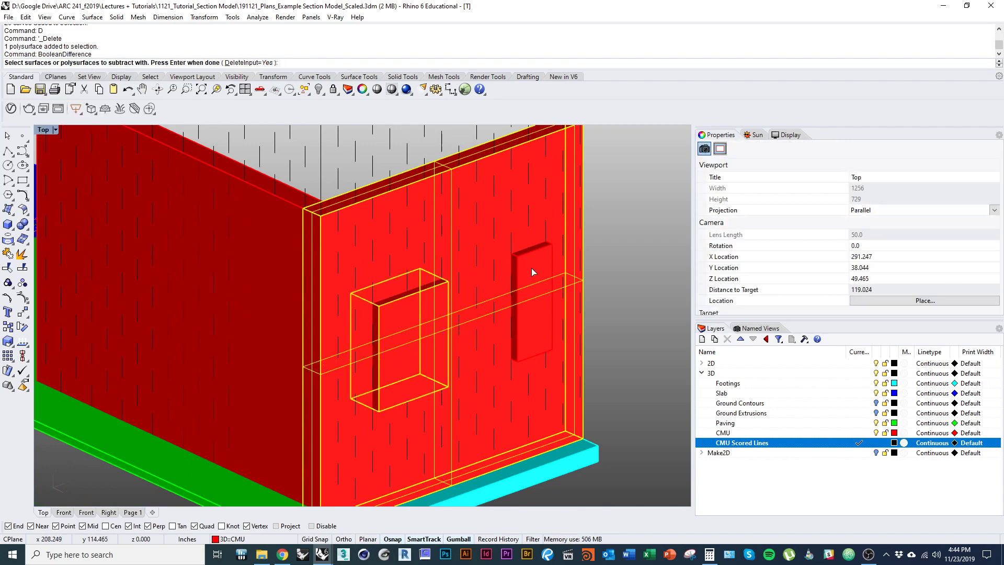
left_click(531, 267)
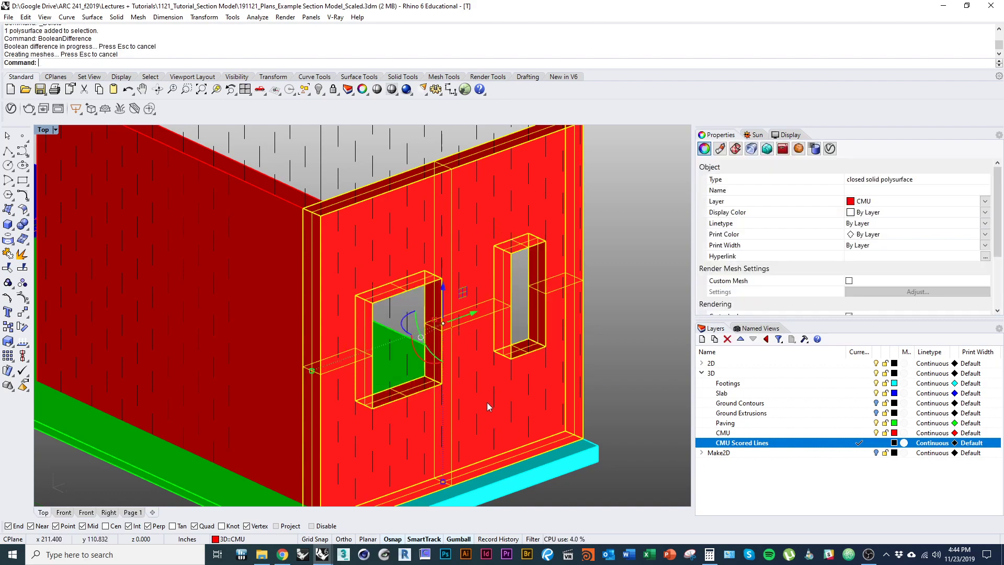
scroll(462, 353, "down", 10)
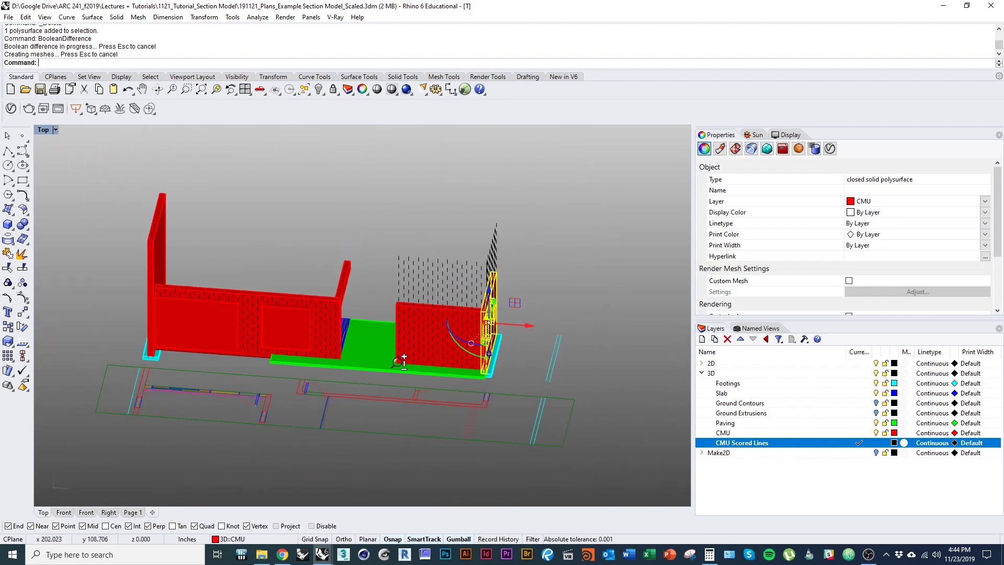
key("Escape")
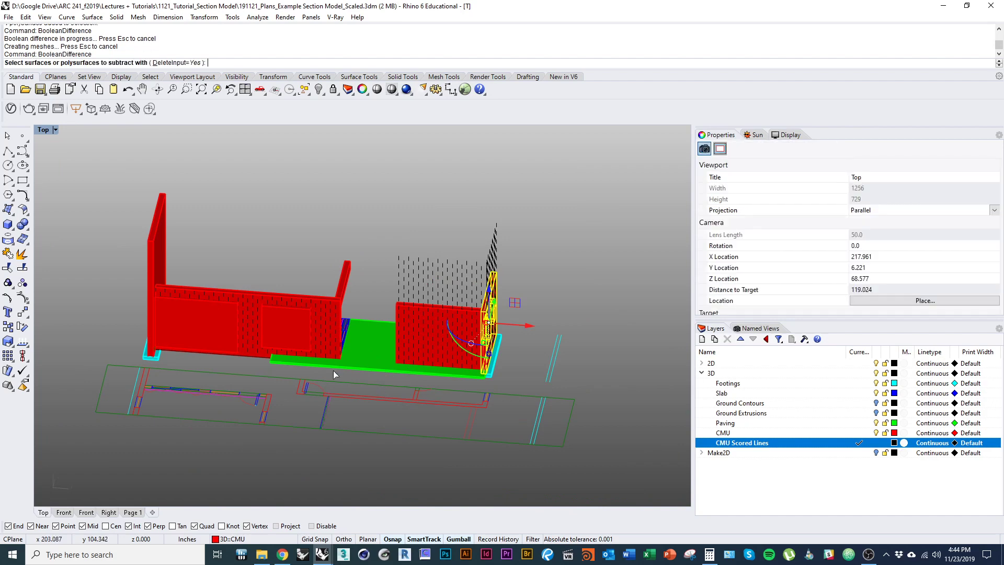
Step: Cut the two openings in the long wall by subtracting its two opening blocks with BooleanDifference
scroll(365, 383, "up", 10)
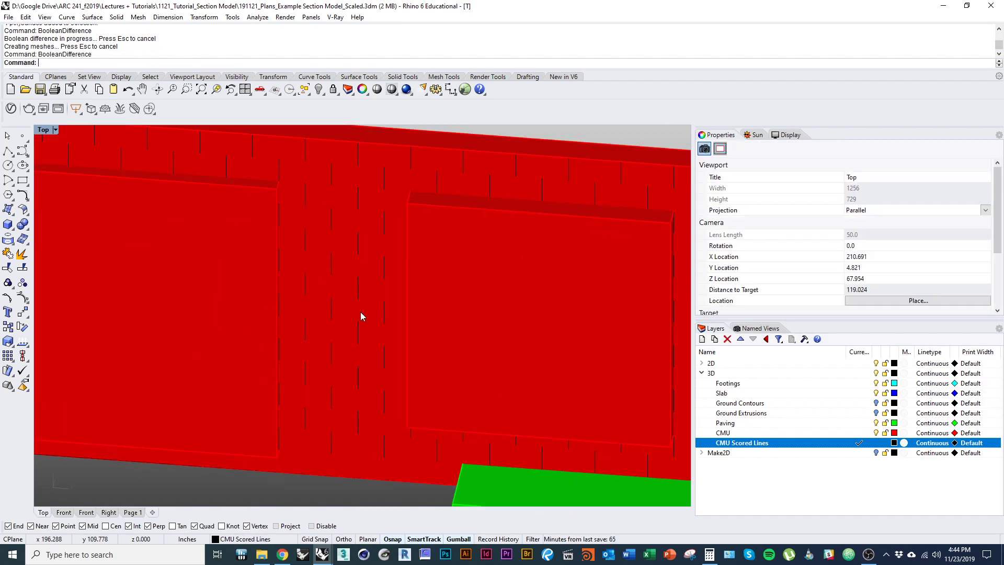
left_click(369, 323)
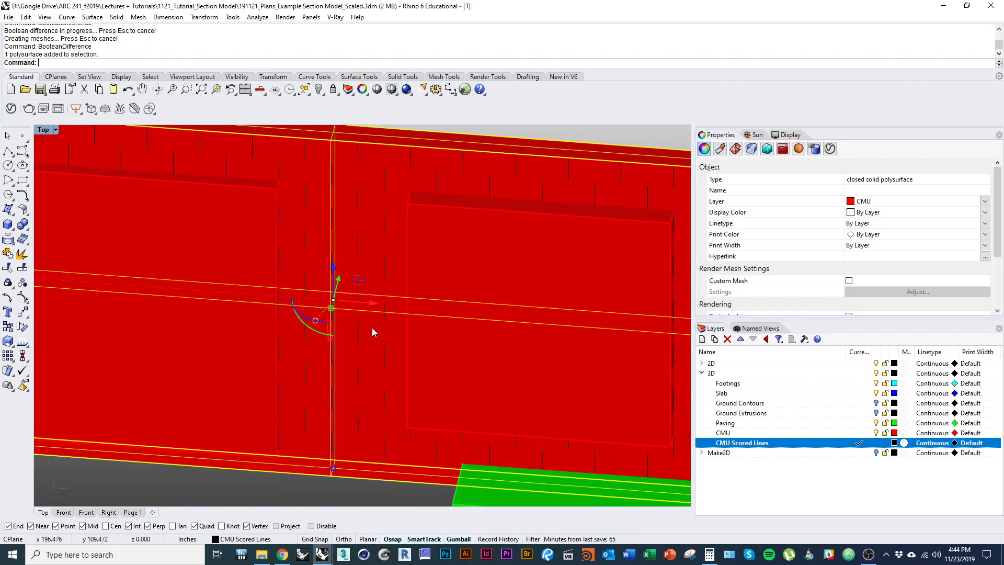
scroll(345, 360, "down", 8)
type("BooleanDifference")
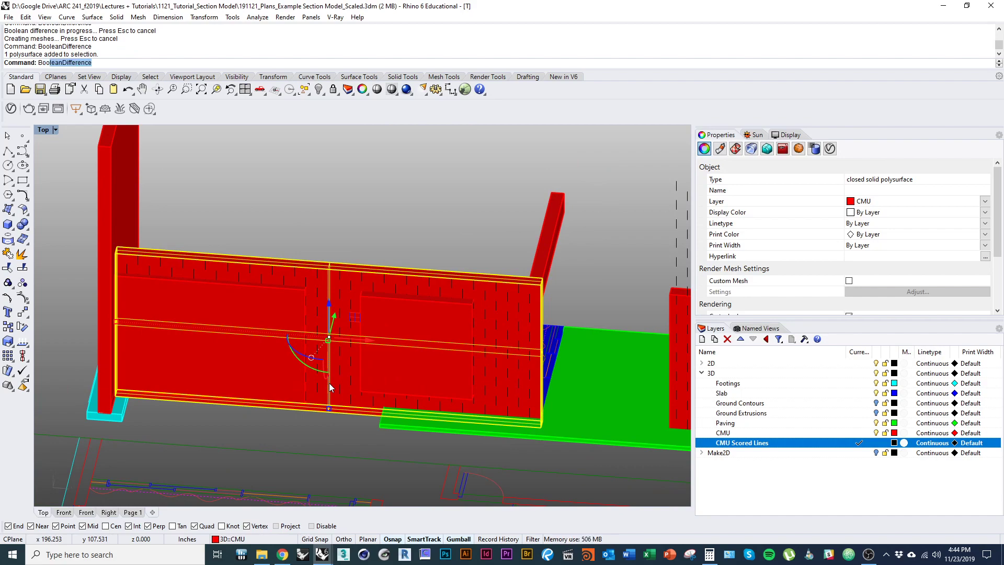
key("Return")
left_click(267, 371)
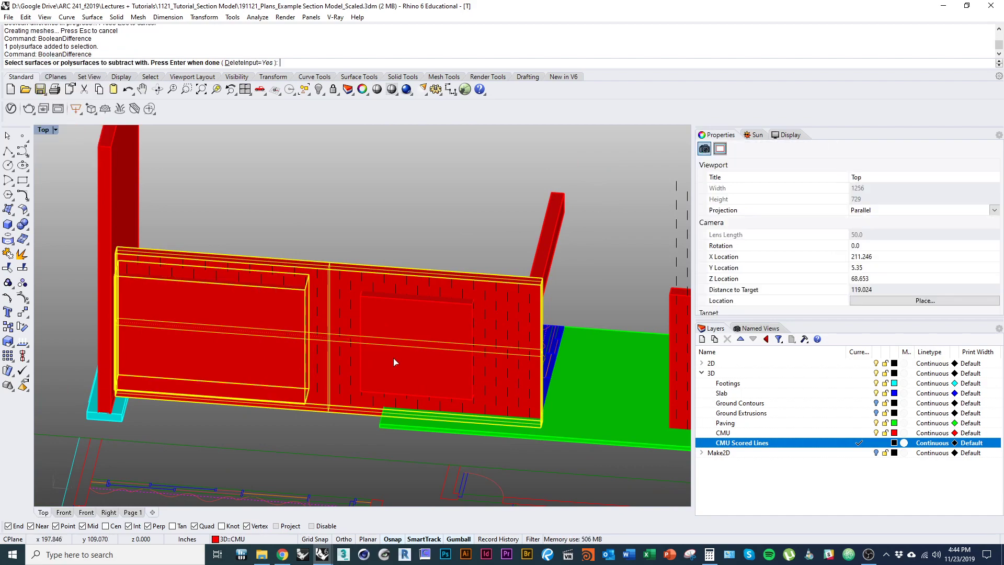
left_click(393, 358)
key("Return")
Step: Inspect the vertical scored-line groups on the walls and how the side wall meets the end wall at the corner
scroll(321, 363, "down", 3)
right_click_drag(321, 363, 293, 319)
left_click(331, 214)
right_click_drag(337, 250, 360, 293)
scroll(362, 287, "up", 5)
scroll(418, 283, "up", 6)
right_click_drag(418, 282, 422, 246)
left_click(420, 258)
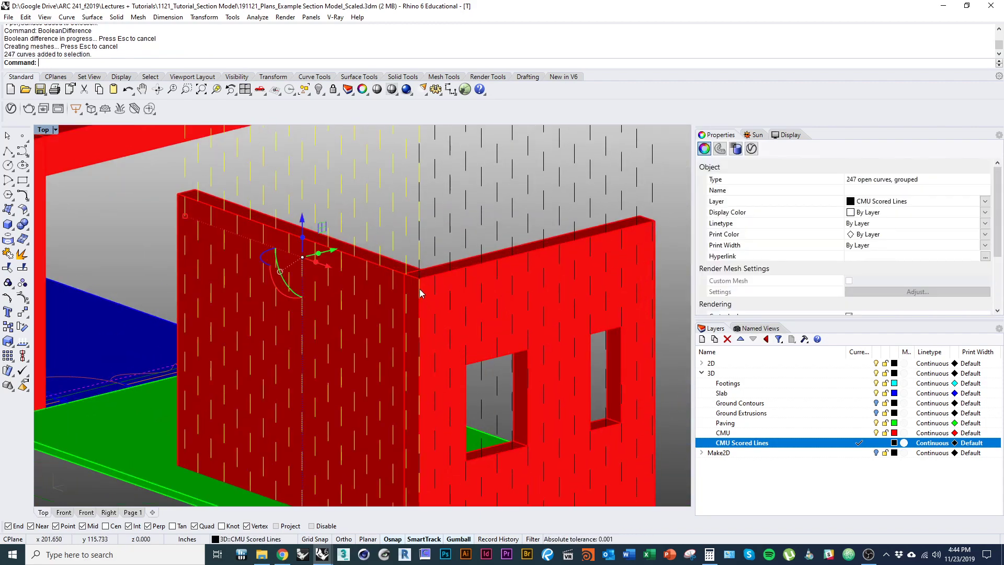
left_click(424, 272)
left_click(422, 268)
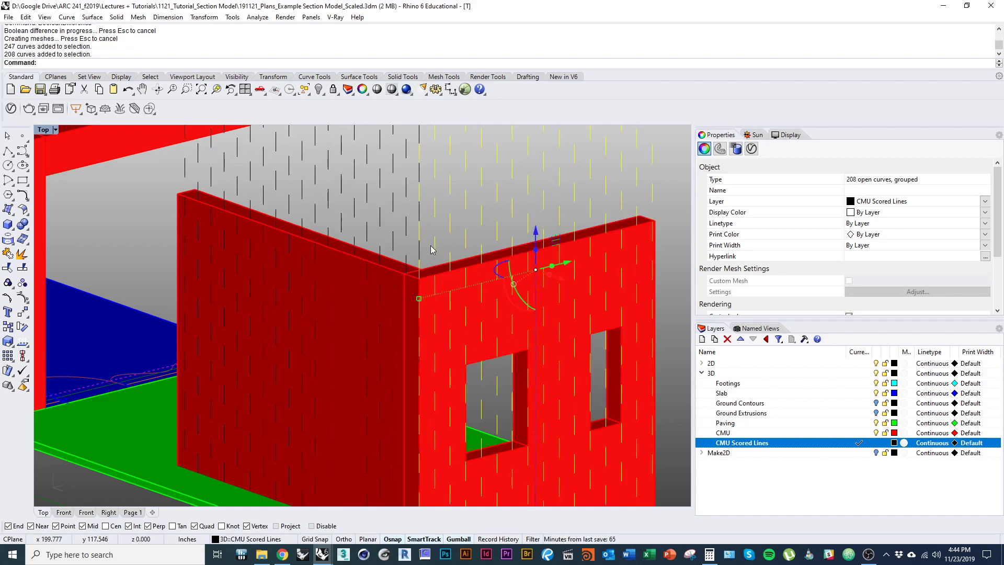
scroll(431, 250, "down", 7)
right_click_drag(387, 313, 416, 320)
left_click(523, 344)
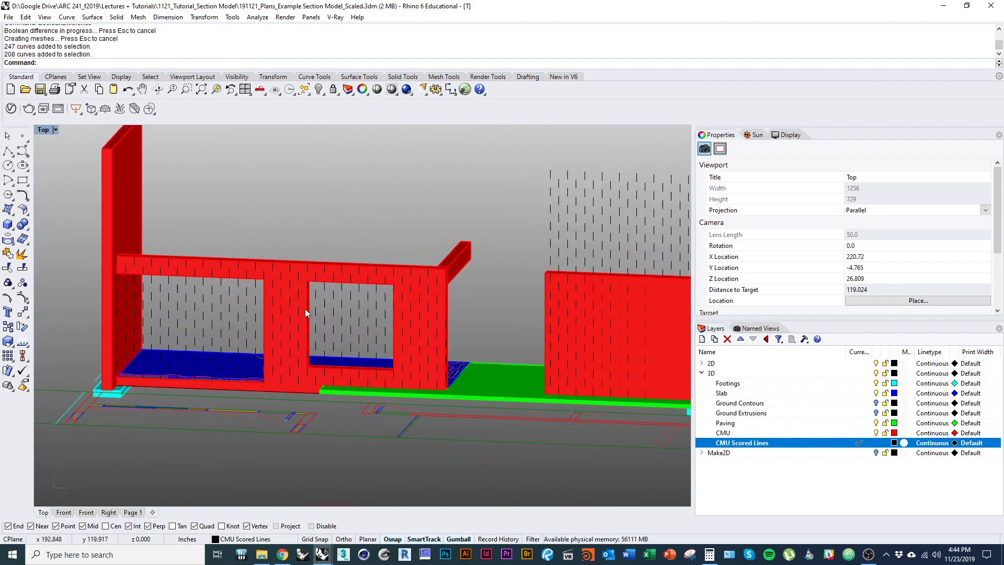
right_click_drag(396, 386, 378, 310)
scroll(376, 310, "up", 5)
left_click(481, 353)
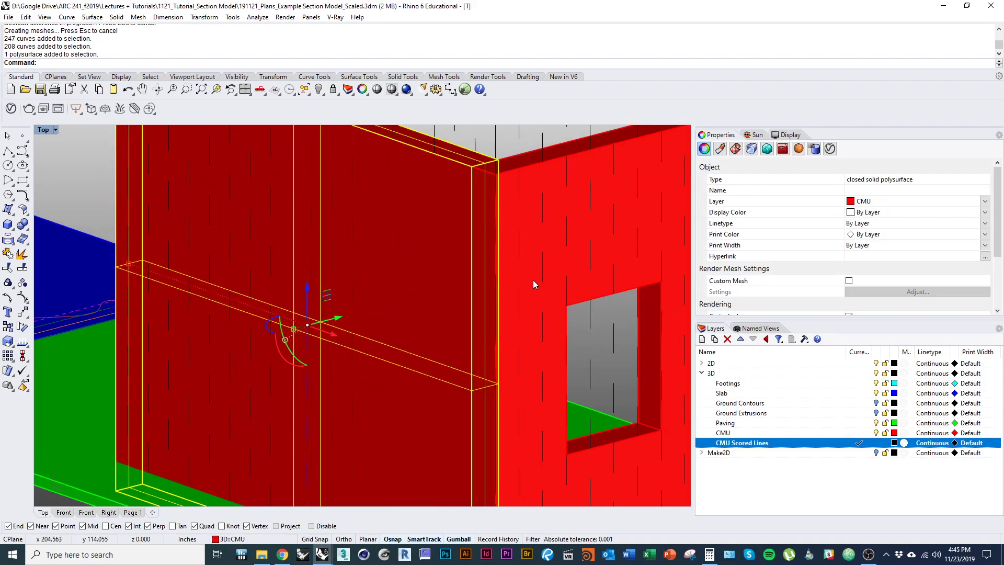
right_click_drag(534, 281, 353, 290)
scroll(382, 293, "down", 5)
Step: Contour the end wall upward from its lower outer corner with a spacing of .333 on the CMU Scored Lines layer
left_click(384, 307)
scroll(351, 294, "down", 6)
right_click_drag(349, 334, 408, 383)
right_click_drag(522, 399, 482, 403)
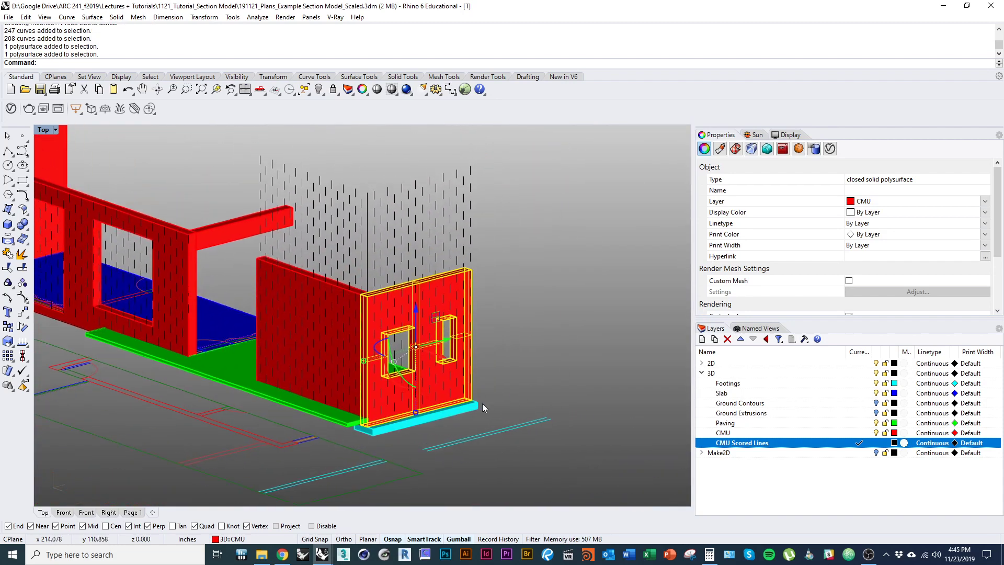
key("Return")
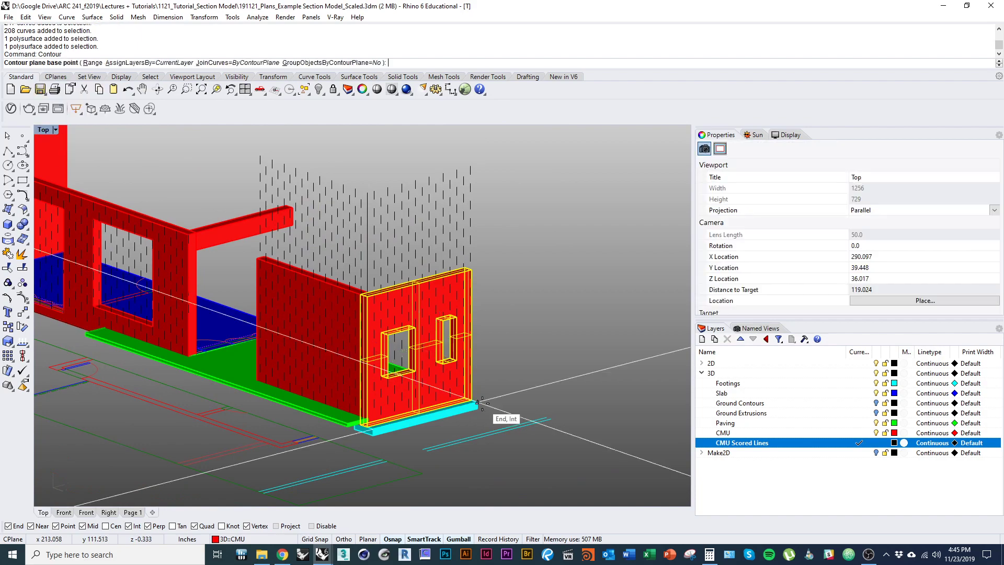
scroll(496, 417, "up", 10)
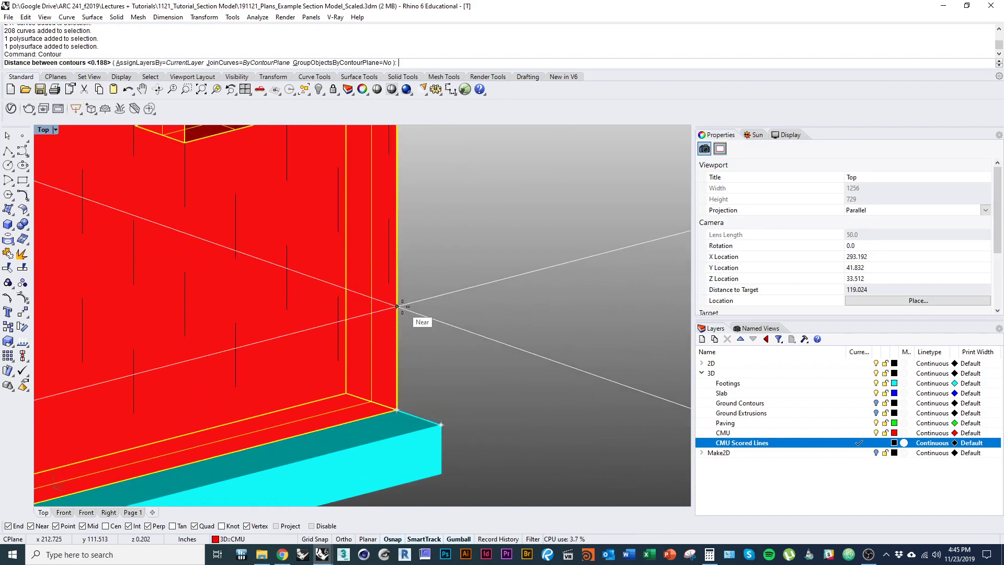
scroll(398, 306, "down", 10)
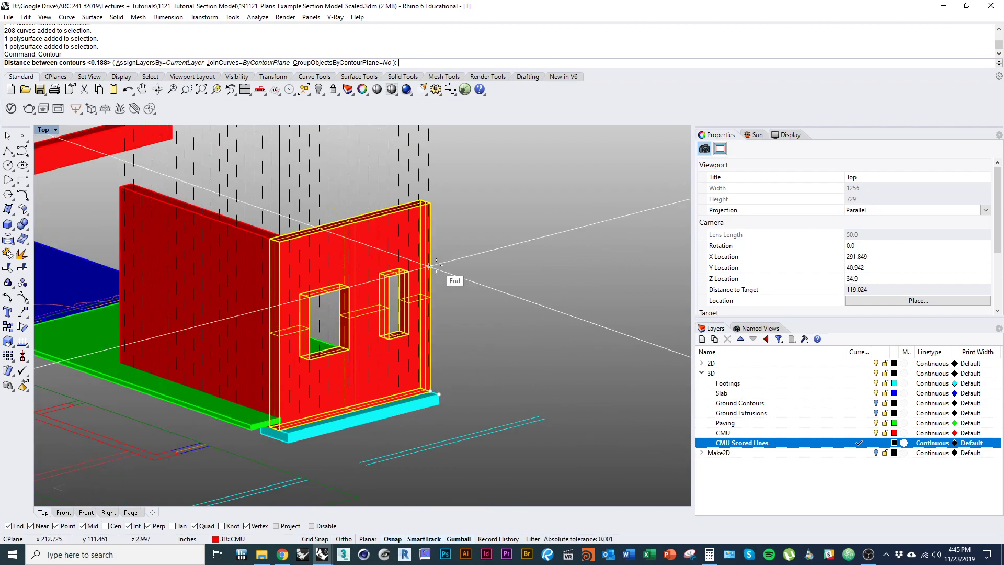
key("Return")
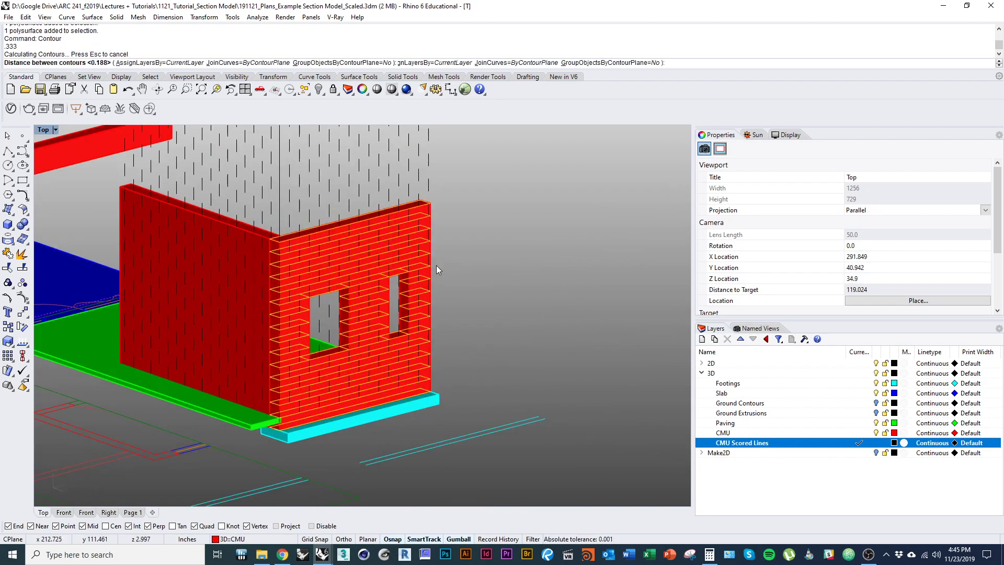
Step: Group the new horizontal contour curves on the end wall
scroll(476, 256, "up", 3)
right_click_drag(472, 241, 458, 275)
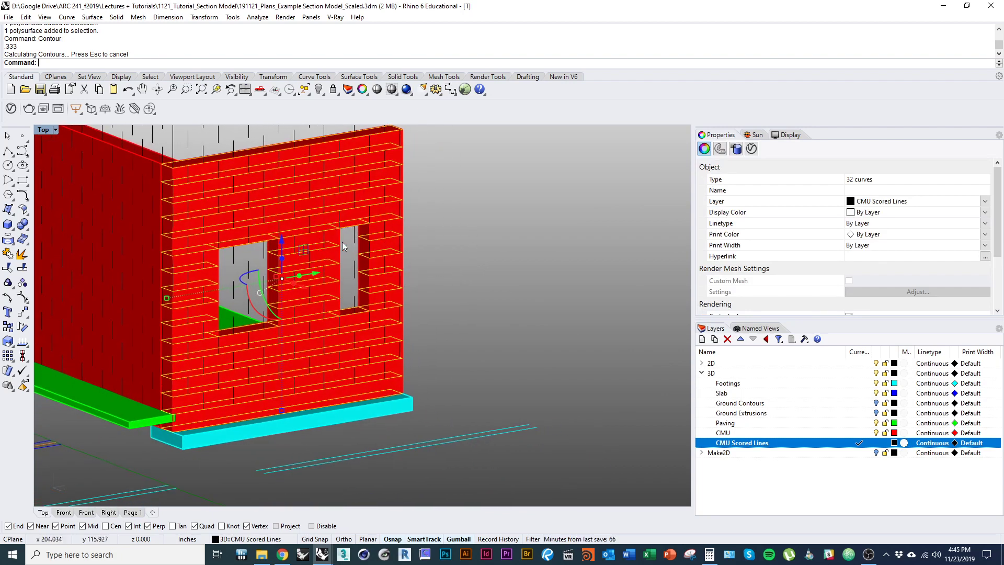
scroll(333, 293, "up", 3)
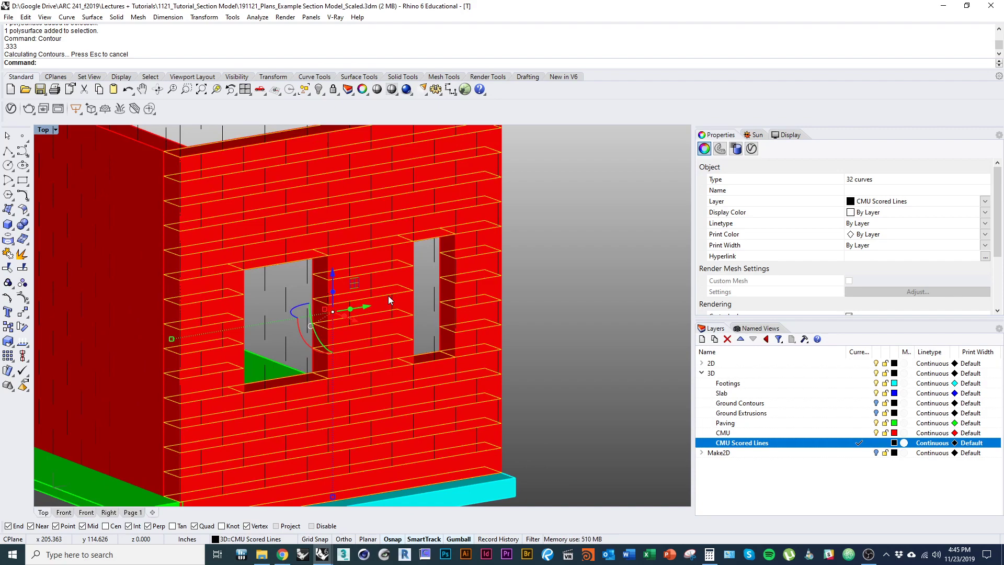
key("Return")
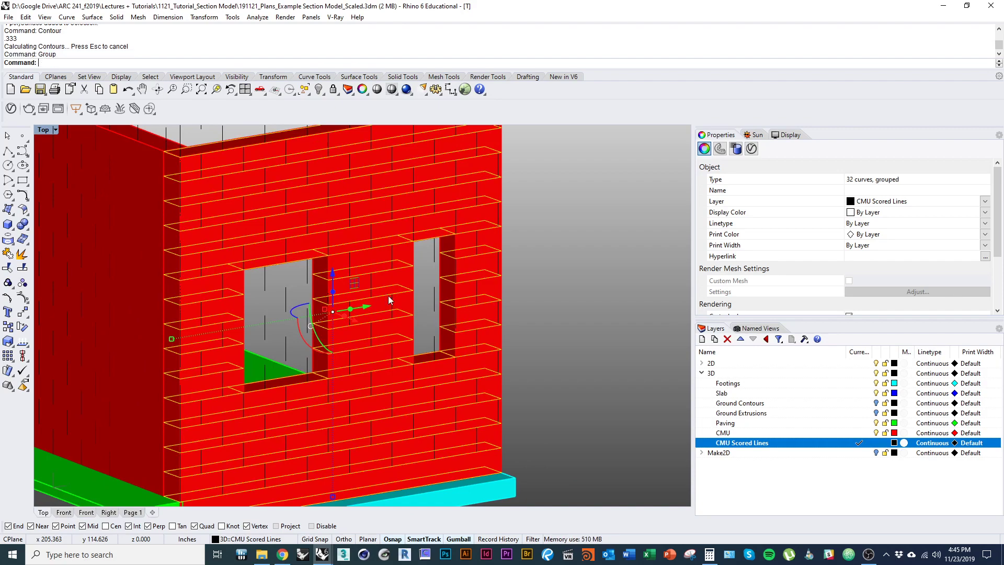
Step: Contour the solid wall adjoining the end wall upward from its lower outer corner at the current spacing, and group the curves
scroll(388, 296, "down", 6)
right_click_drag(388, 296, 412, 337)
scroll(364, 285, "up", 4)
left_click(365, 288)
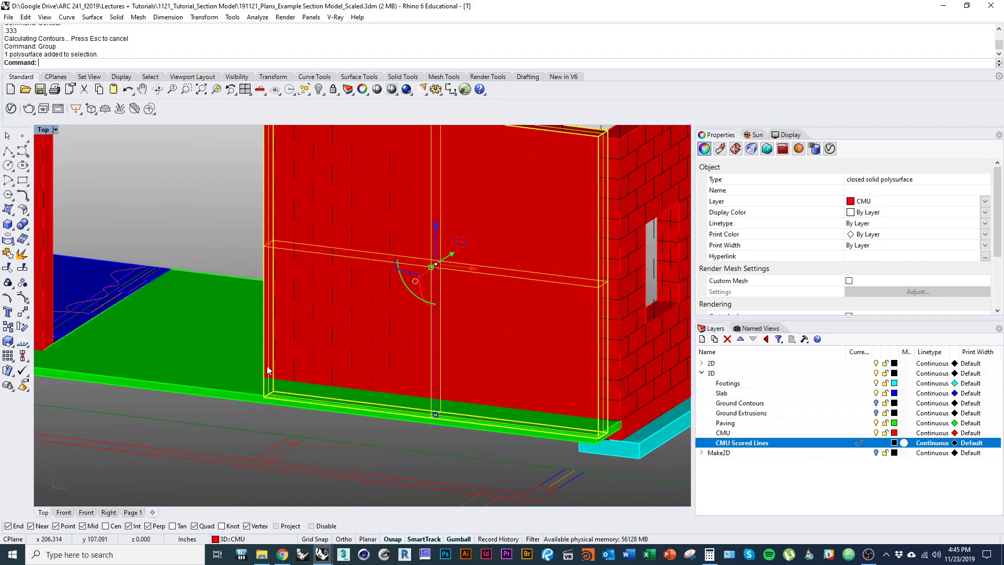
scroll(271, 390, "up", 5)
right_click_drag(290, 367, 301, 441)
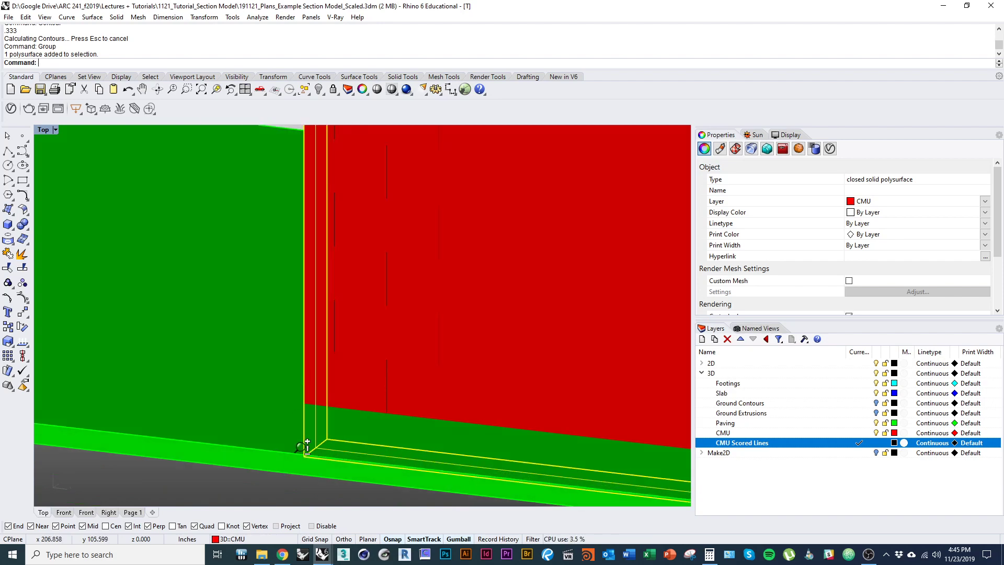
scroll(301, 441, "up", 3)
right_click(308, 467)
right_click(304, 467)
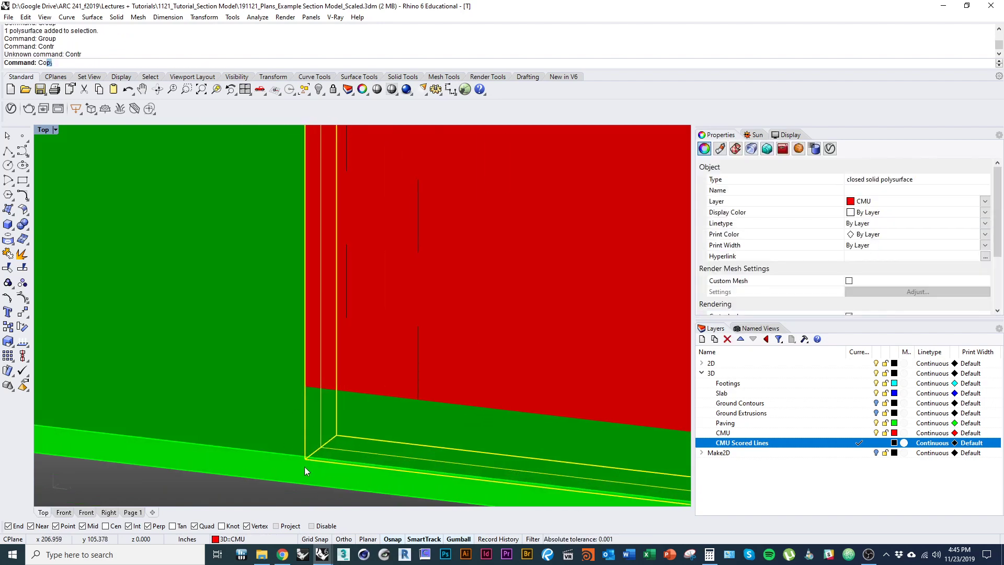
key("Return")
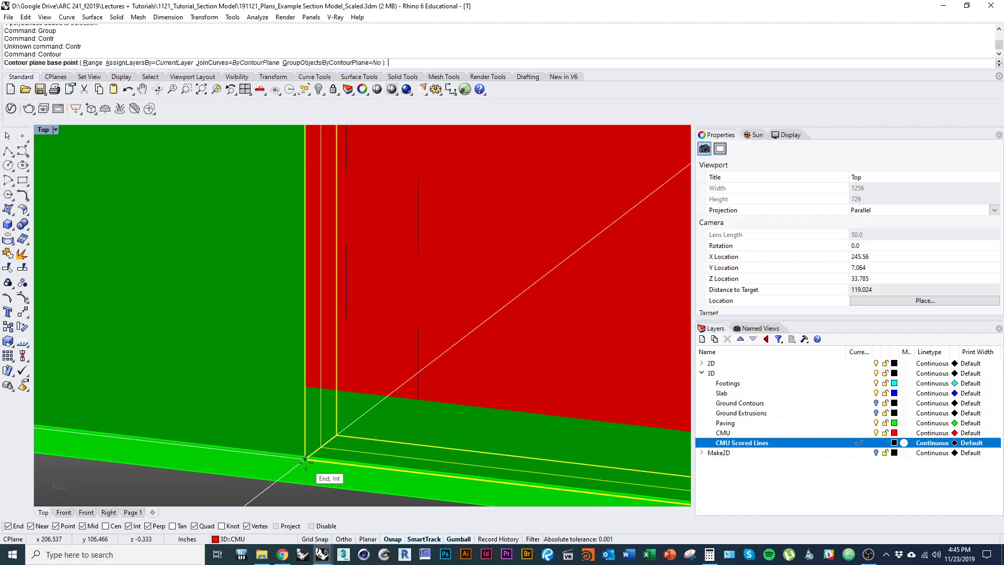
left_click(305, 460)
left_click(301, 417)
scroll(282, 374, "down", 10)
right_click(281, 446)
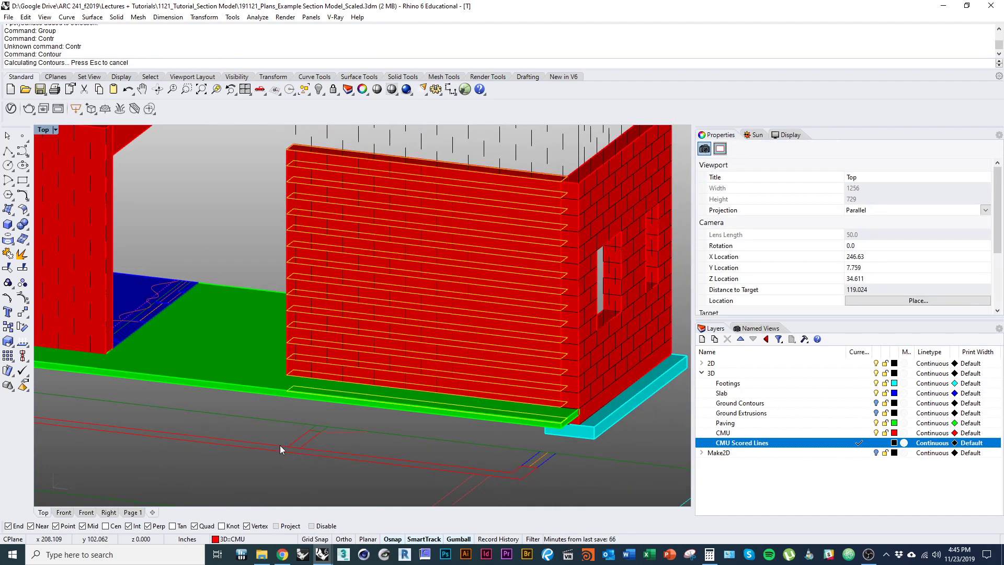
right_click_drag(290, 337, 419, 398)
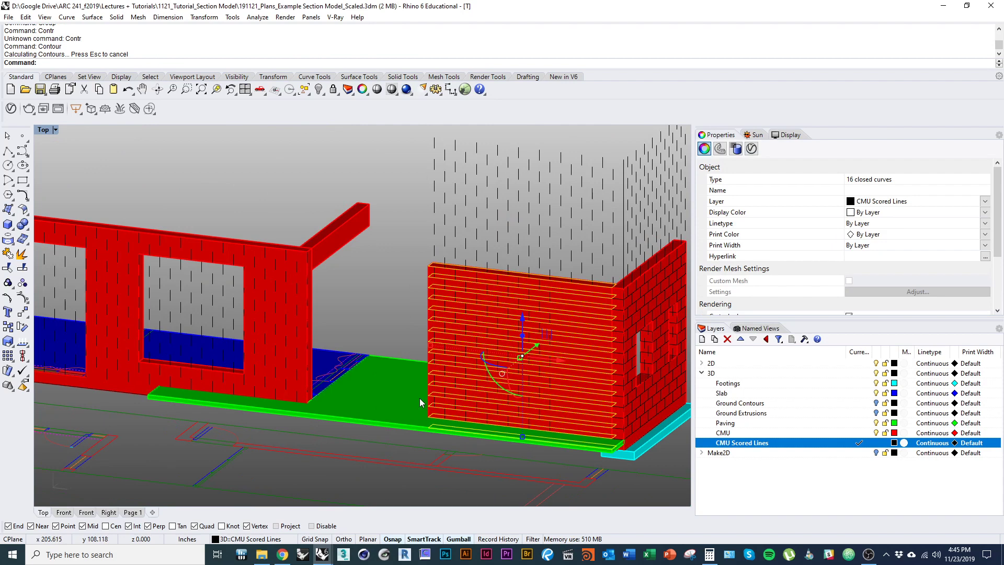
key("ctrl+g")
Step: Contour the long wall with two openings upward from its lower outer corner at the current spacing, and group the curves
right_click_drag(345, 393, 384, 318, "shift")
scroll(360, 312, "up", 9)
left_click(360, 312)
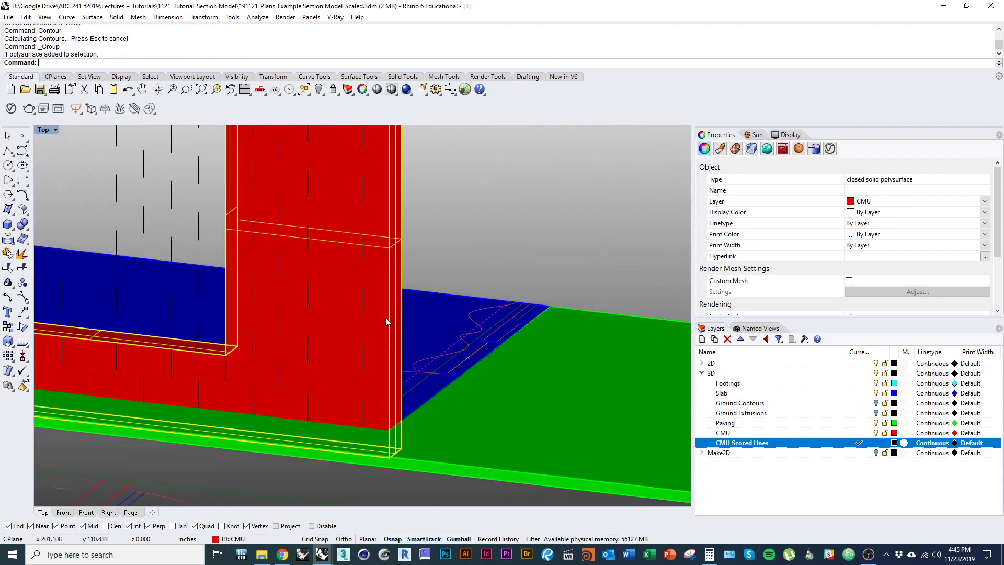
type("COn")
key("Return")
scroll(347, 475, "up", 5)
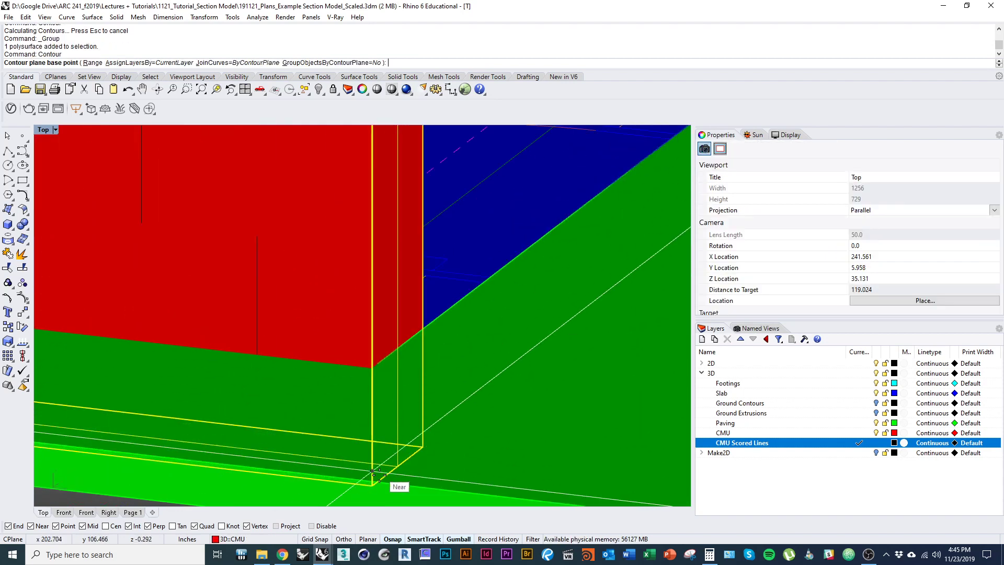
left_click(373, 486)
left_click(373, 414)
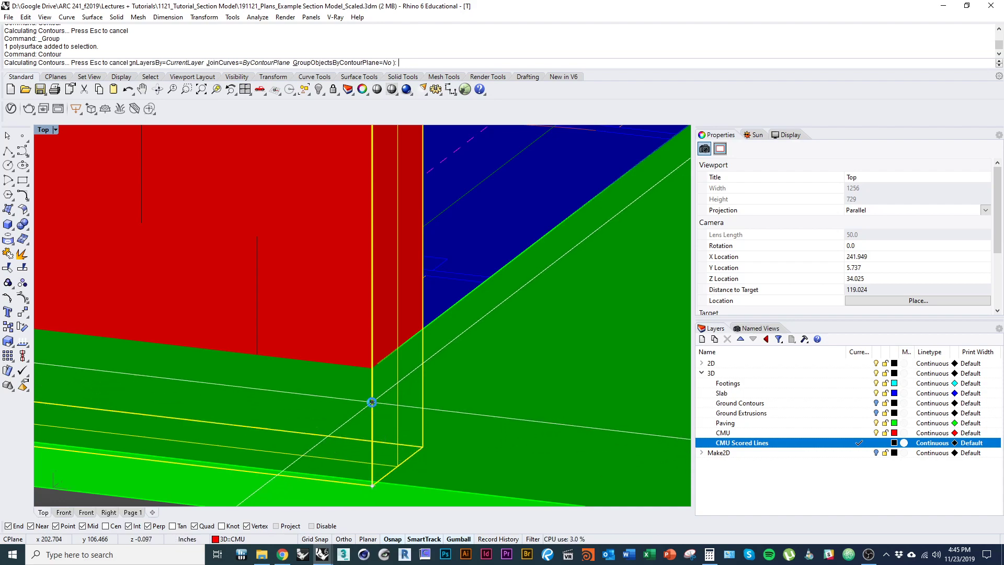
scroll(371, 401, "down", 12)
key("Return")
right_click_drag(350, 405, 338, 465, "shift")
key("ctrl+g")
Step: Contour the projecting CMU beam upward at 0.333 spacing, based on the adjoining wall's joint line just below it, and group the curves
scroll(359, 387, "down", 5)
right_click_drag(370, 334, 342, 379, "shift")
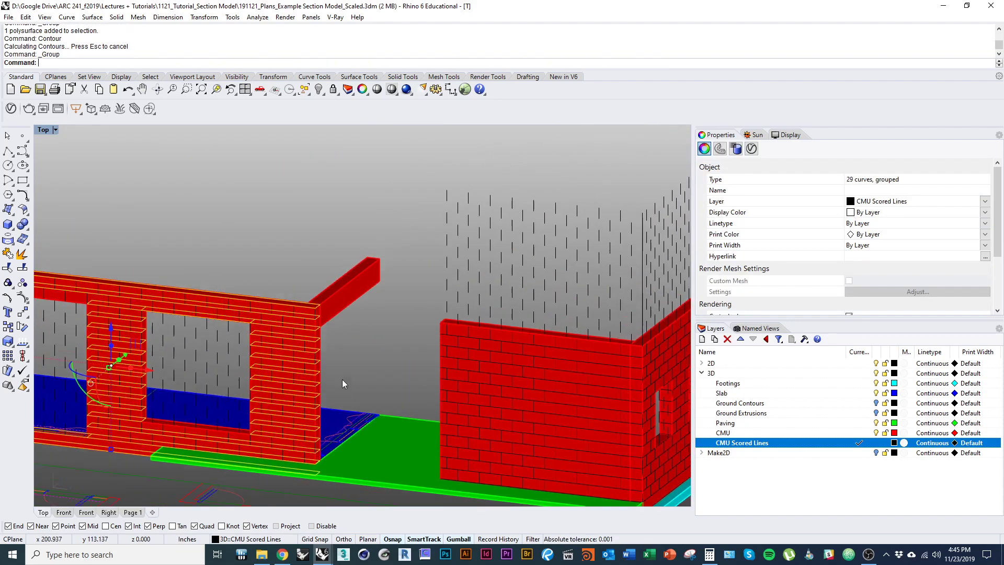
left_click(343, 302)
scroll(324, 345, "up", 5)
right_click(337, 364)
scroll(307, 360, "up", 6)
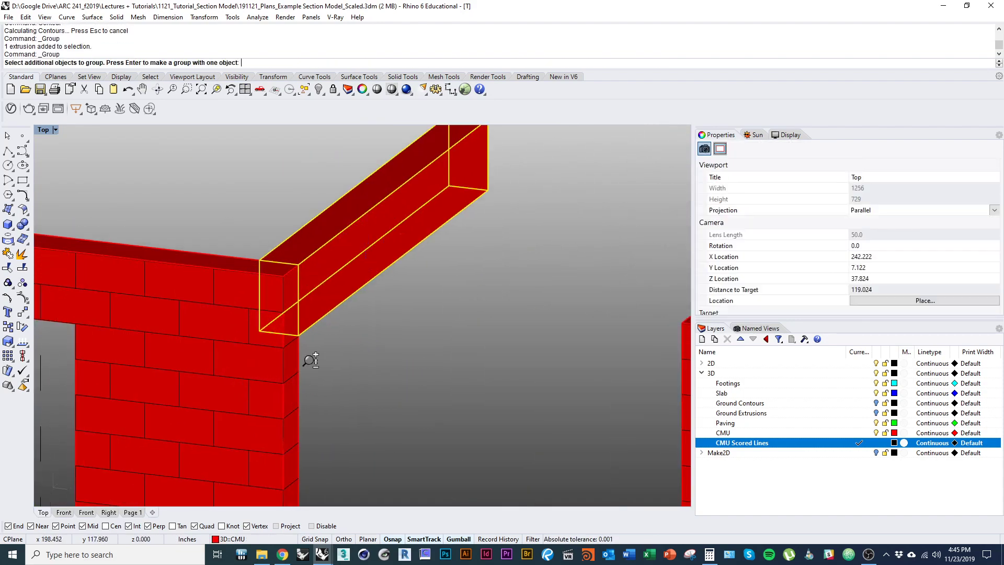
key("Escape")
type("Contr")
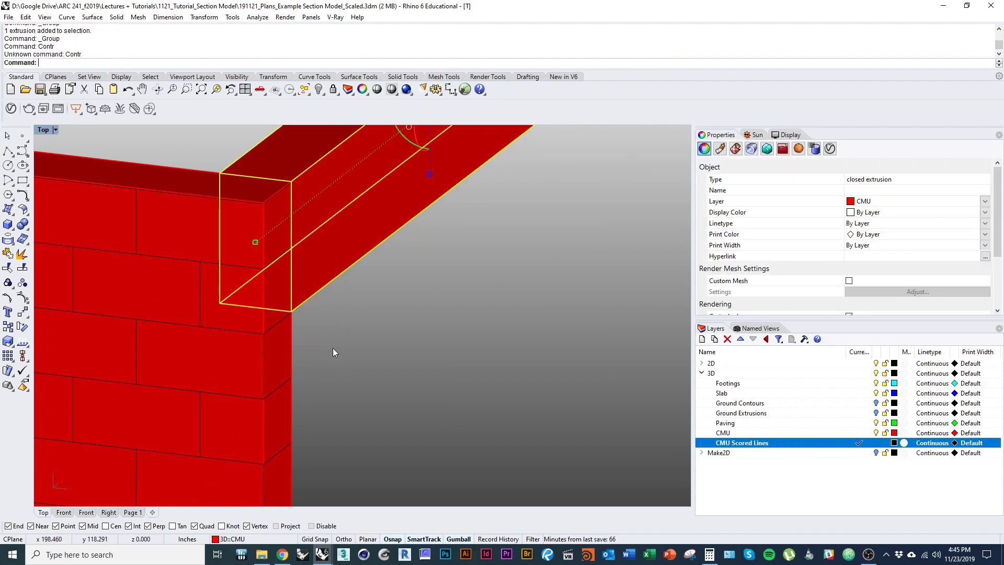
scroll(286, 327, "up", 2)
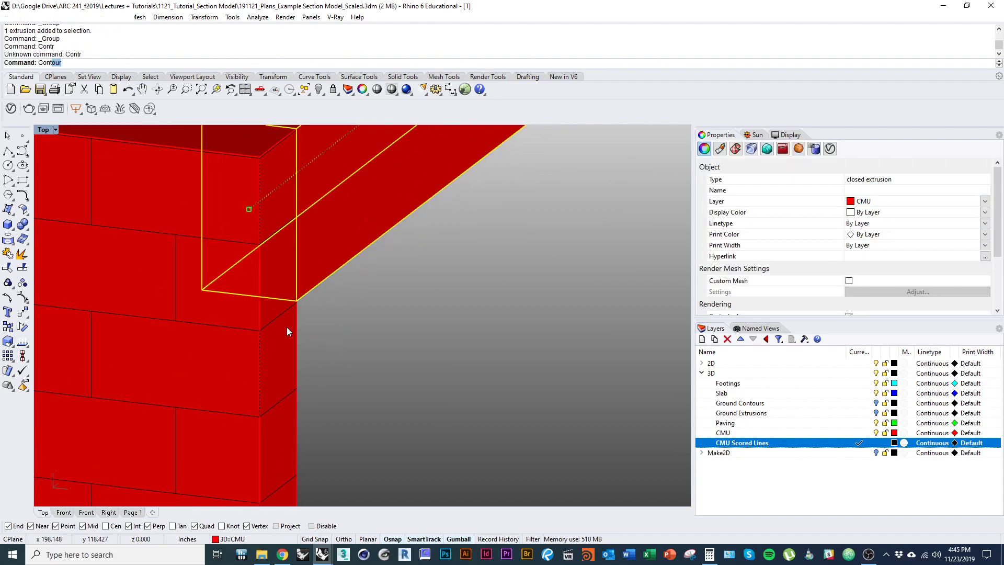
type("Cont")
key("Return")
scroll(286, 327, "up", 3)
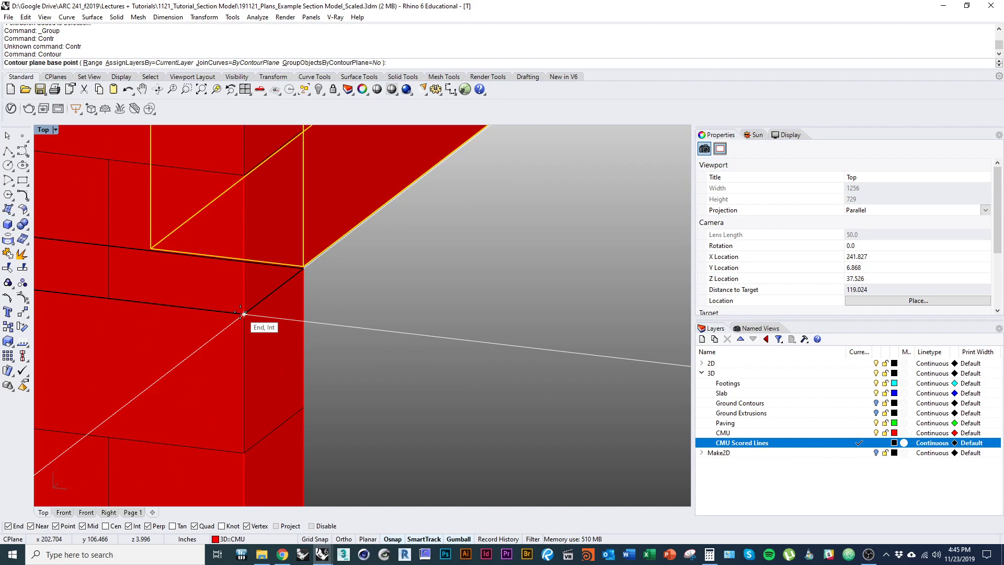
left_click(242, 313)
left_click(243, 287)
scroll(245, 285, "down", 10)
key("Return")
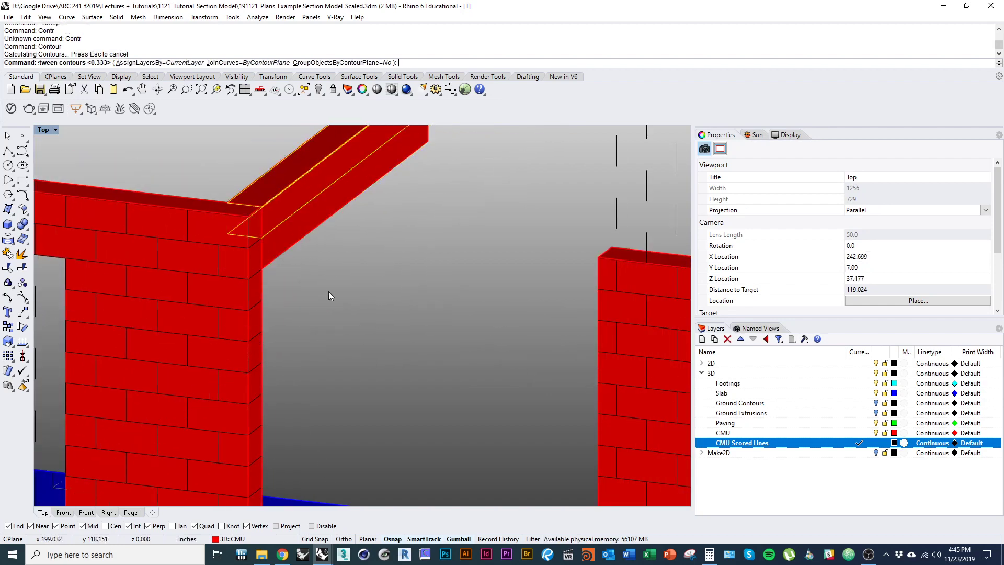
scroll(327, 361, "down", 8)
type("G")
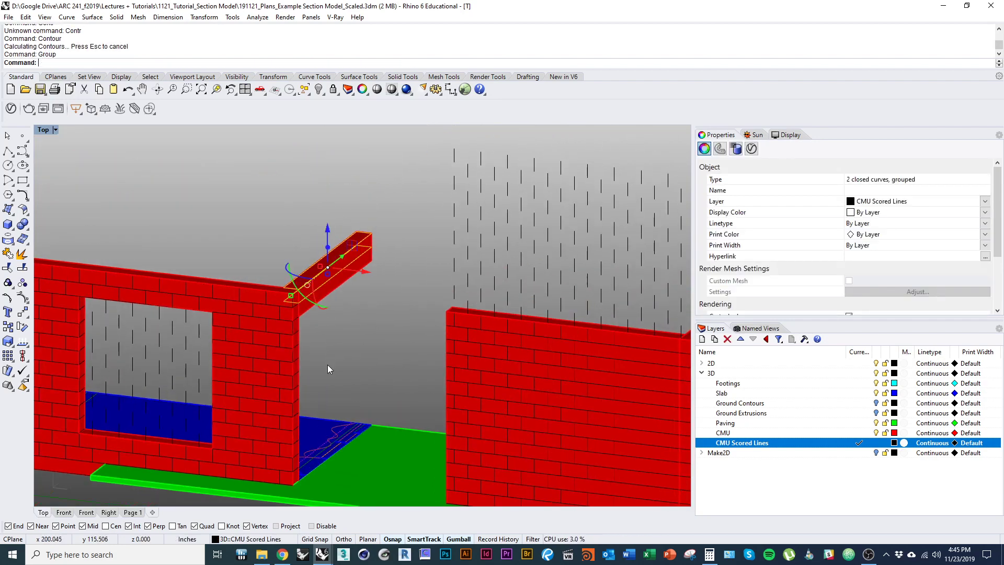
Step: Contour the tall end wall upward from its lower corner on the footing at 0.333 spacing, and group the curves
scroll(345, 318, "down", 3)
right_click_drag(345, 318, 548, 334, "shift")
scroll(261, 271, "up", 3)
left_click(161, 286)
right_click_drag(161, 285, 309, 243, "shift")
scroll(210, 400, "up", 3)
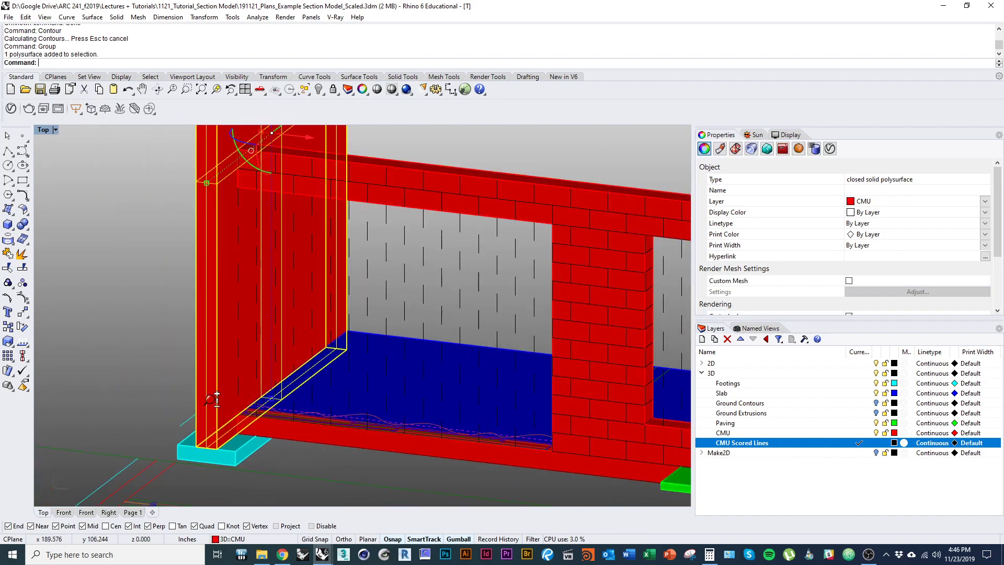
scroll(216, 400, "up", 2)
scroll(214, 392, "up", 6)
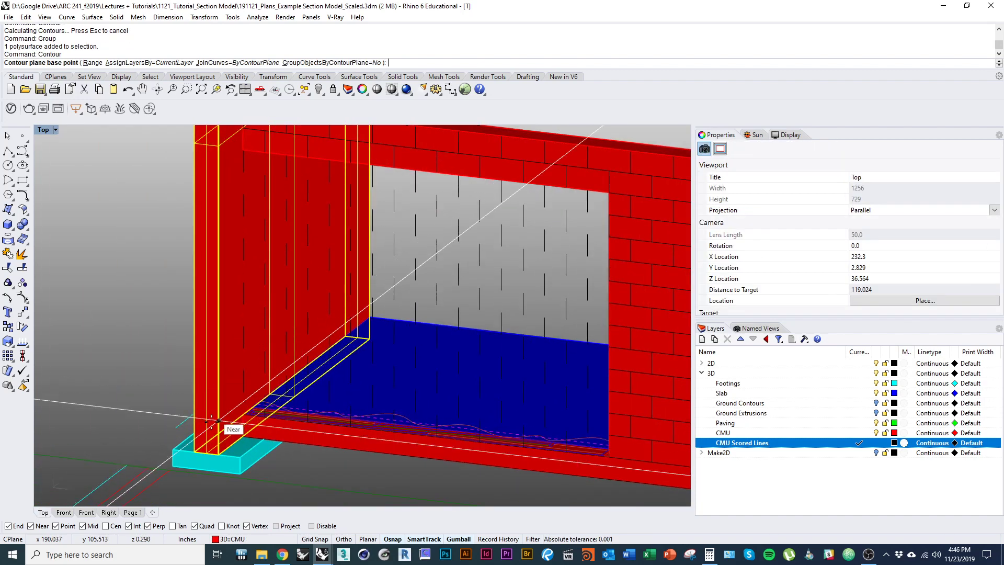
left_click(224, 361)
left_click(223, 276)
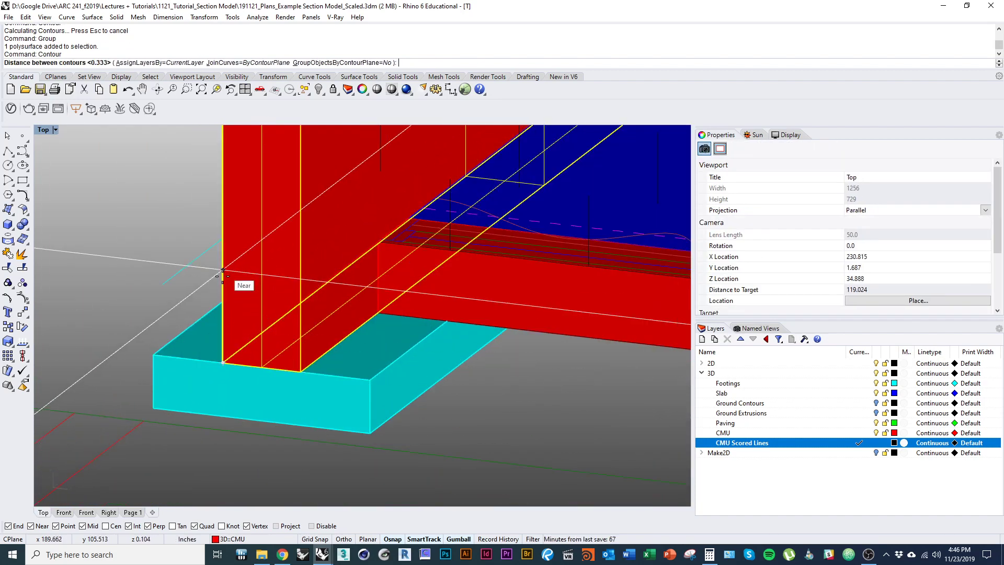
scroll(190, 282, "down", 8)
right_click_drag(186, 309, 166, 369)
key("Return")
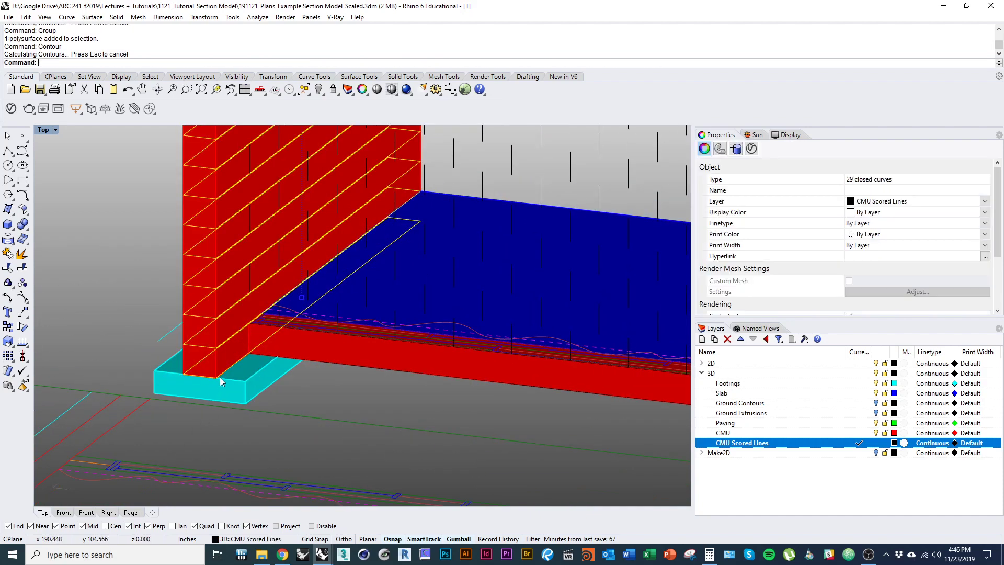
scroll(219, 377, "down", 5)
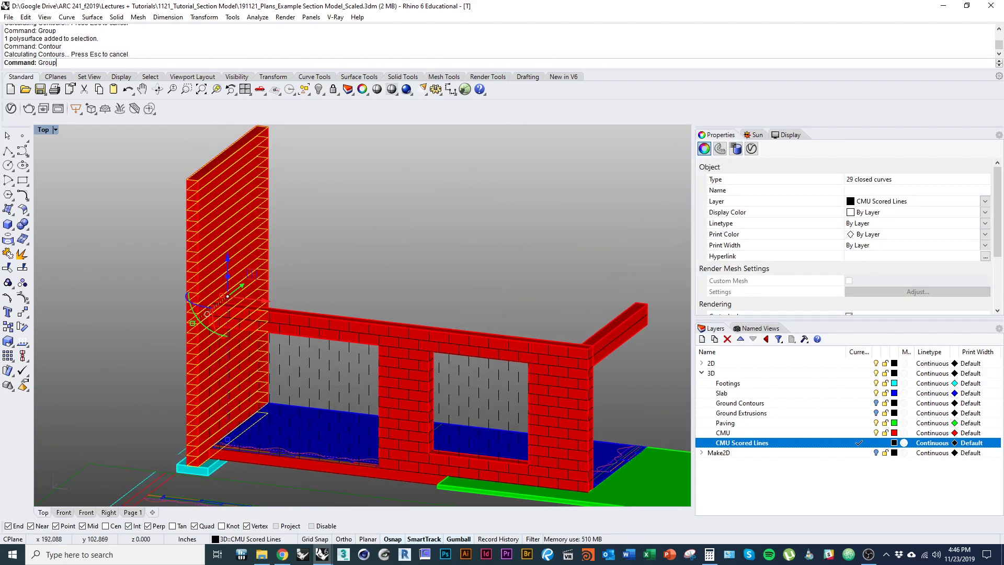
key("Return")
Step: Isolate the long wall with two openings together with its group of vertical scored lines
right_click_drag(403, 416, 310, 377)
scroll(300, 369, "down", 3)
left_click(258, 357)
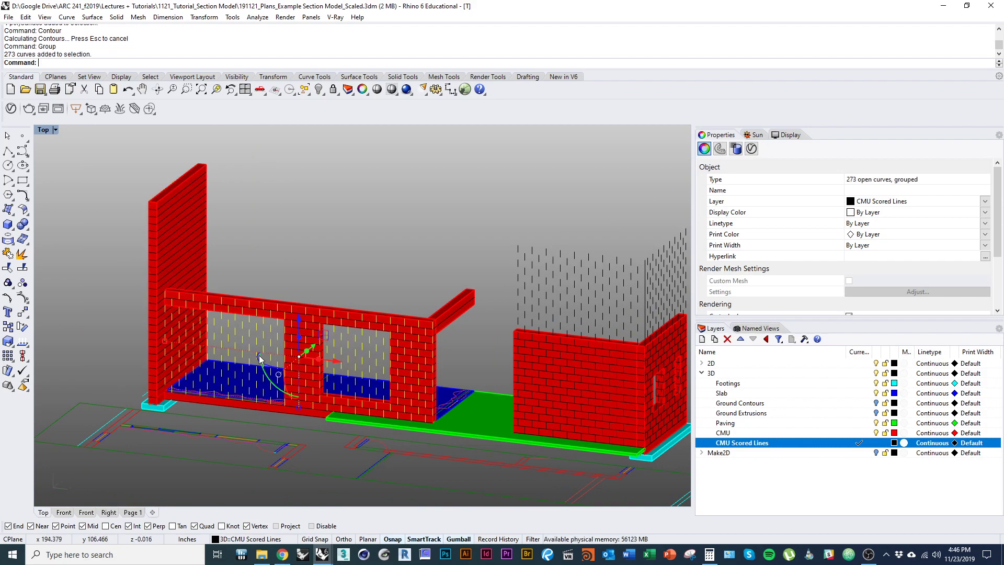
scroll(298, 351, "up", 12)
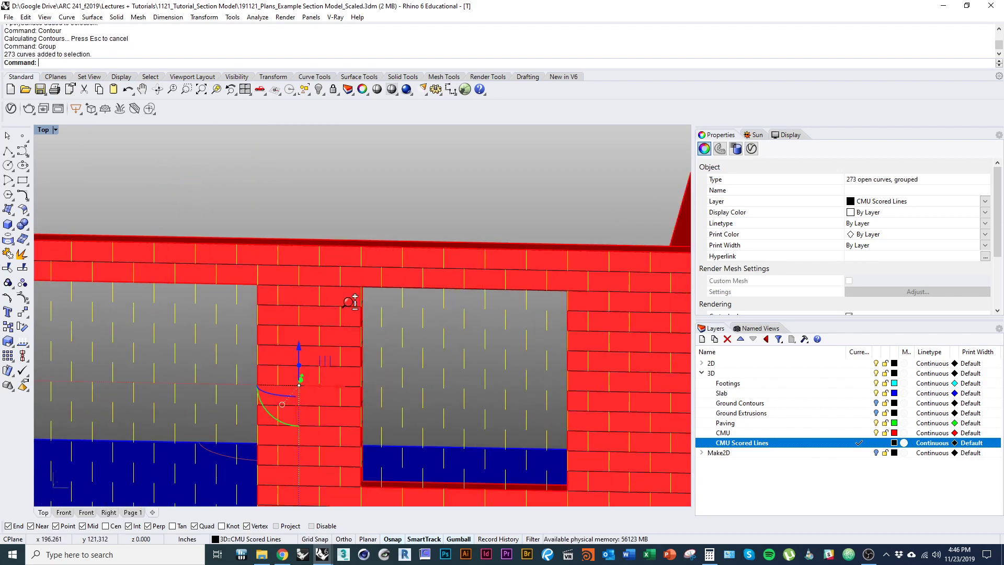
scroll(349, 302, "down", 2)
scroll(353, 281, "down", 4)
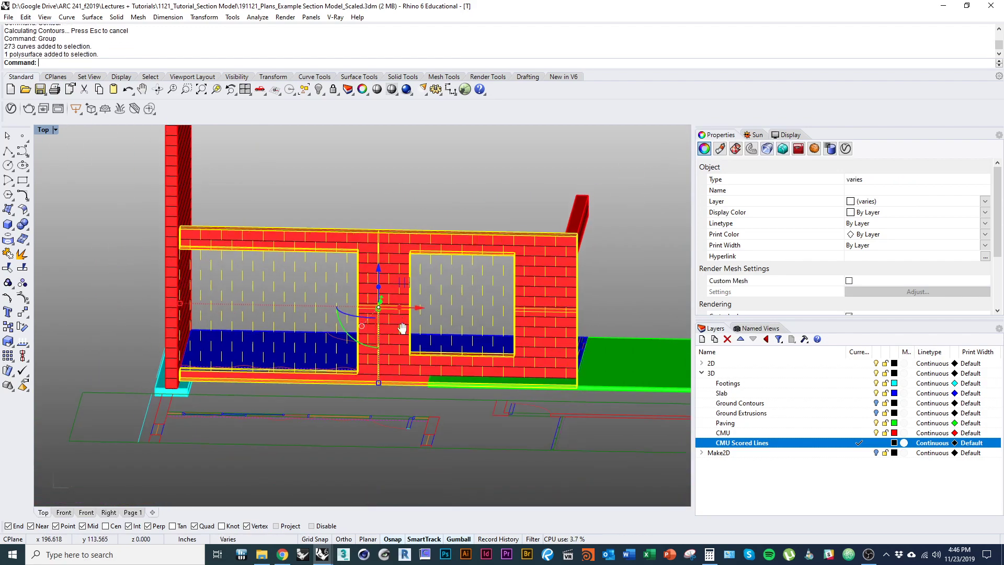
left_click(360, 325, "shift")
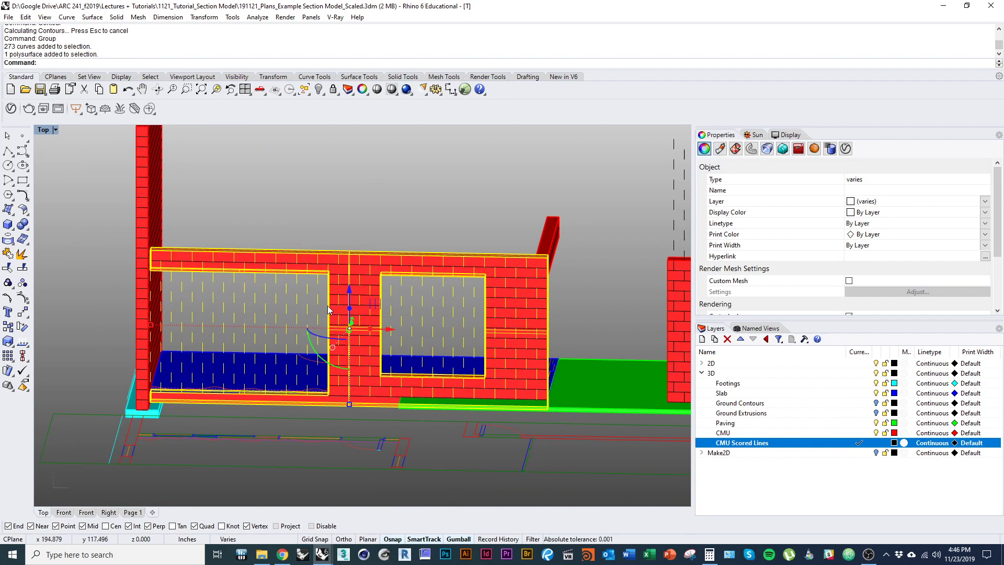
key("Escape")
Step: Ungroup the vertical scored lines on the isolated wall
scroll(340, 314, "up", 4)
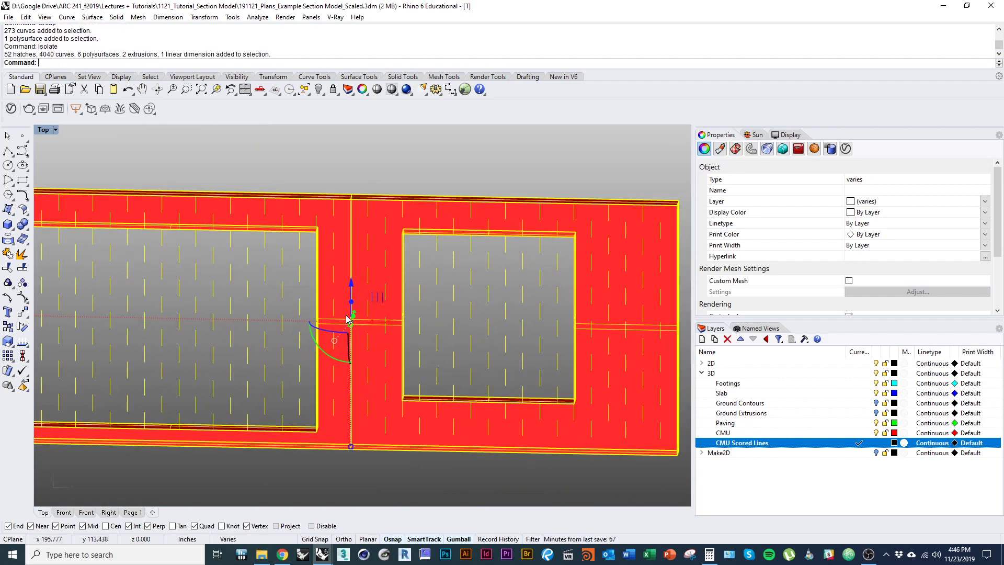
left_click(282, 328)
type("yungrou")
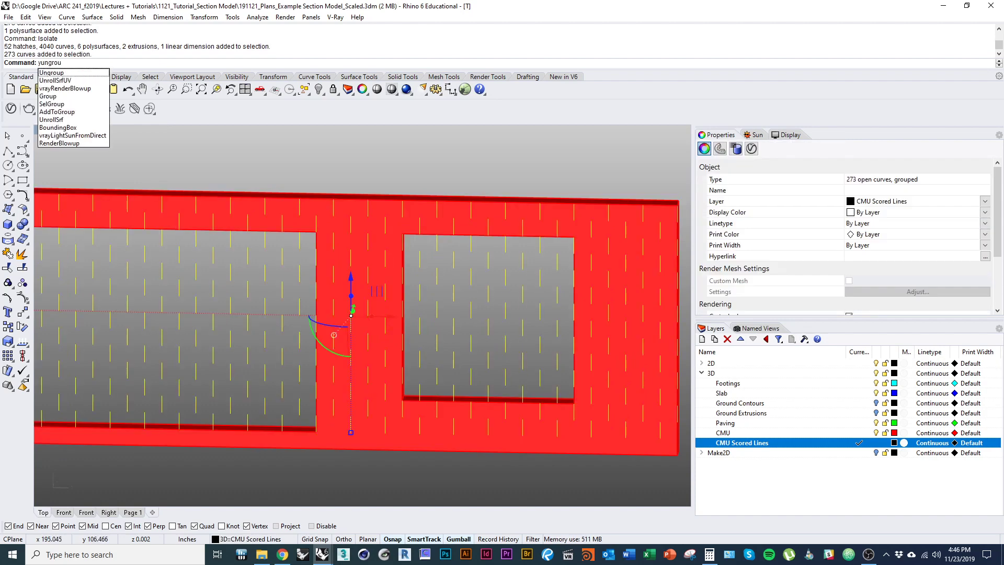
key("Escape")
key("Return")
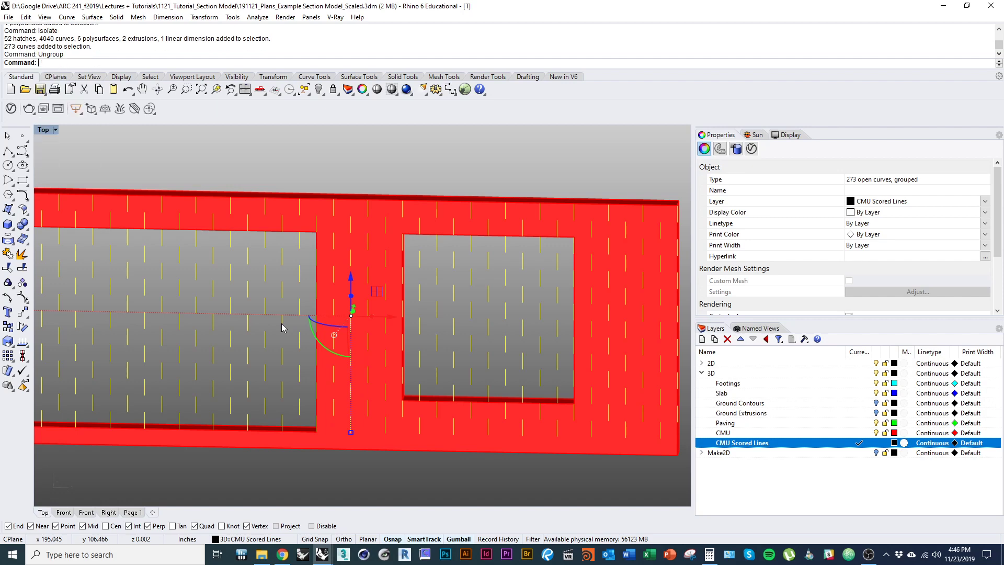
Step: Try hiding the vertical scored lines on the wall surface while excluding those inside both openings, and undo the hide
right_click_drag(341, 300, 384, 401)
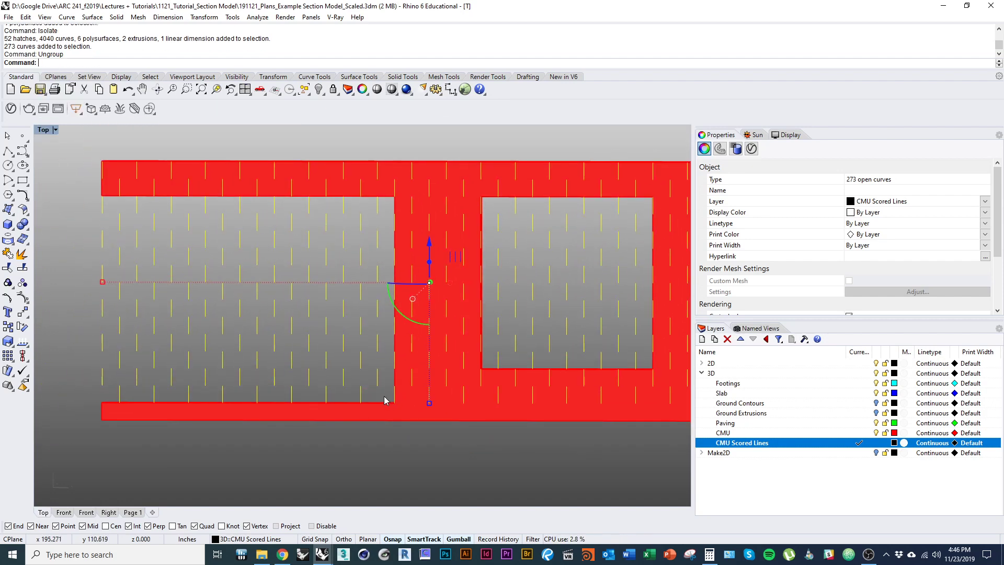
left_click_drag(80, 217, 78, 211, "ctrl")
right_click_drag(605, 358, 430, 345)
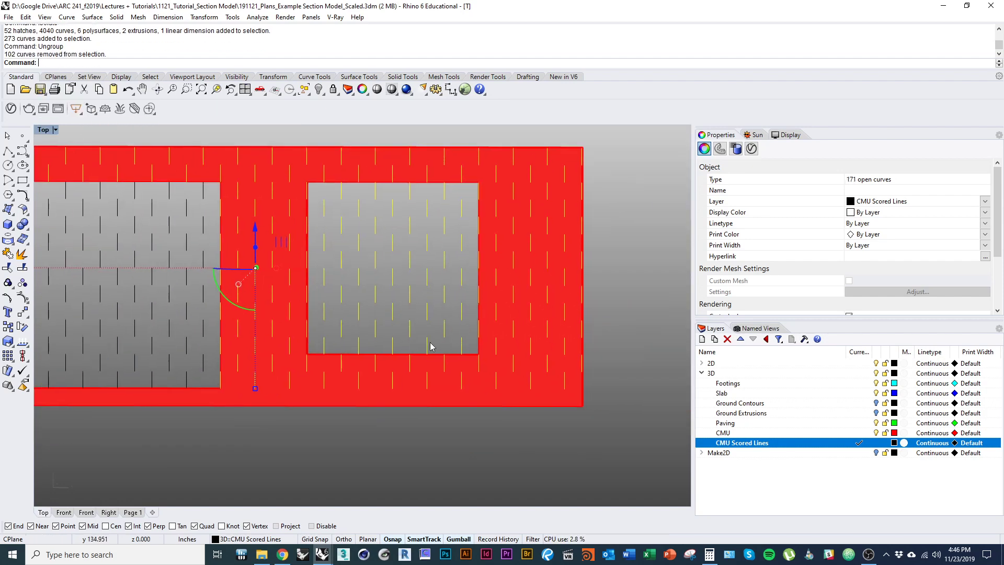
scroll(430, 345, "up", 2)
left_click_drag(287, 157, 283, 152, "ctrl")
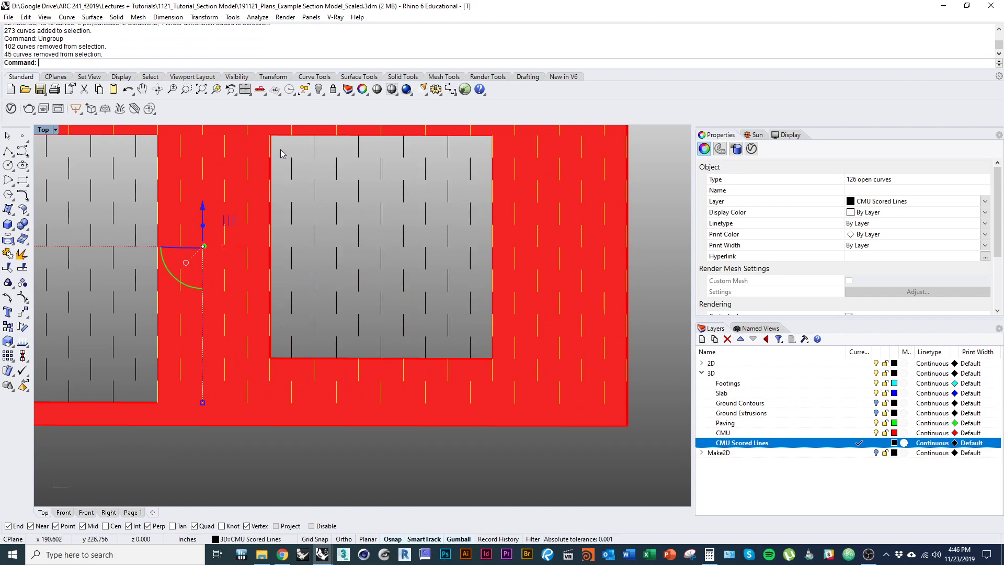
scroll(373, 244, "down", 3)
key("ctrl+h")
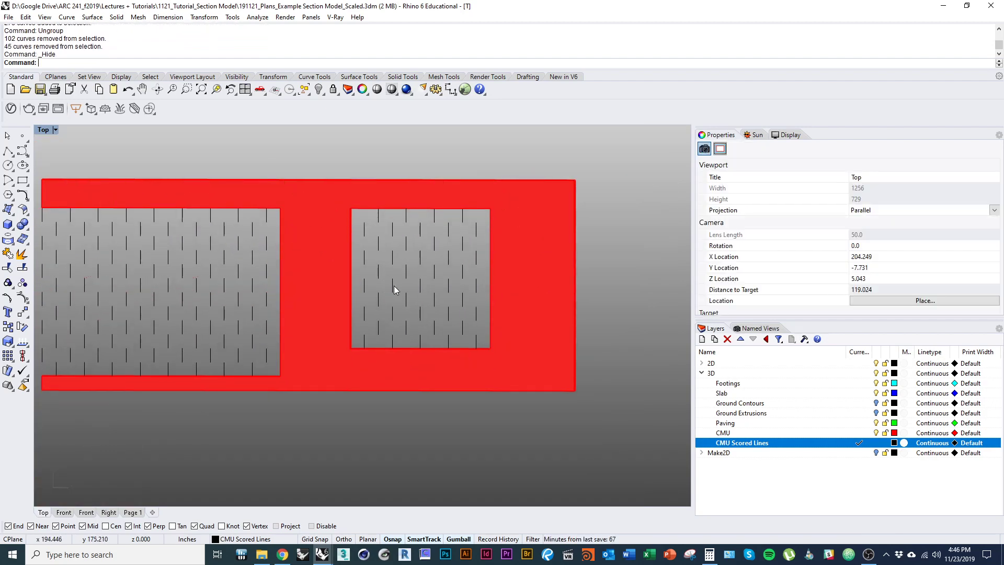
key("ctrl+z")
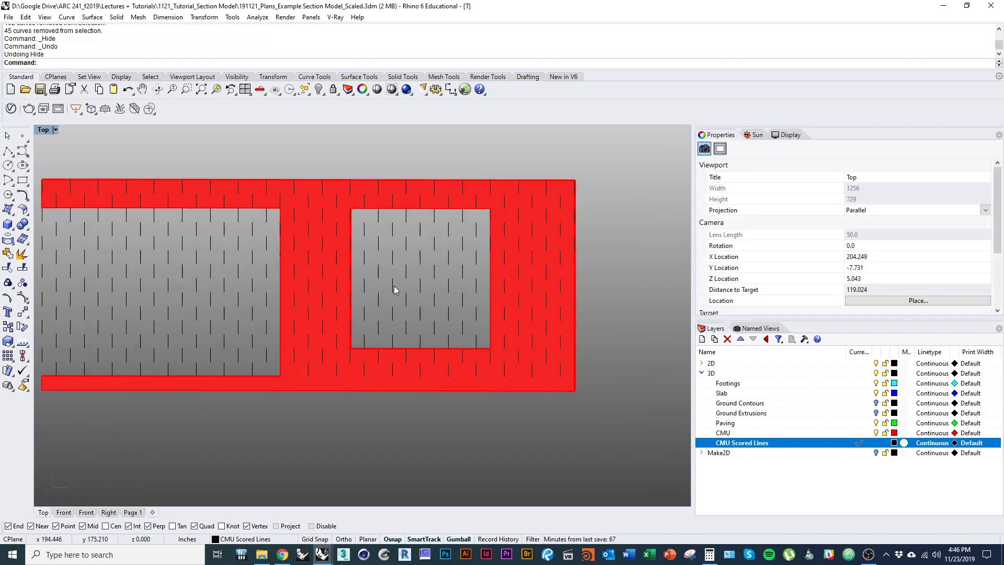
Step: Group the vertical scored lines on the long wall's surface, leaving out those inside both openings
key("Return")
scroll(427, 334, "up", 3)
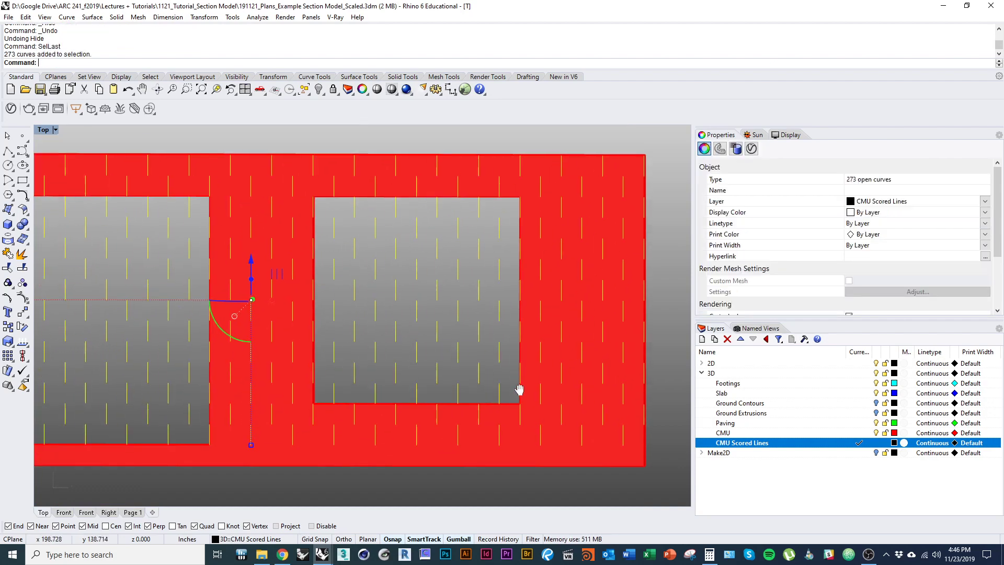
left_click_drag(326, 214, 325, 213, "ctrl")
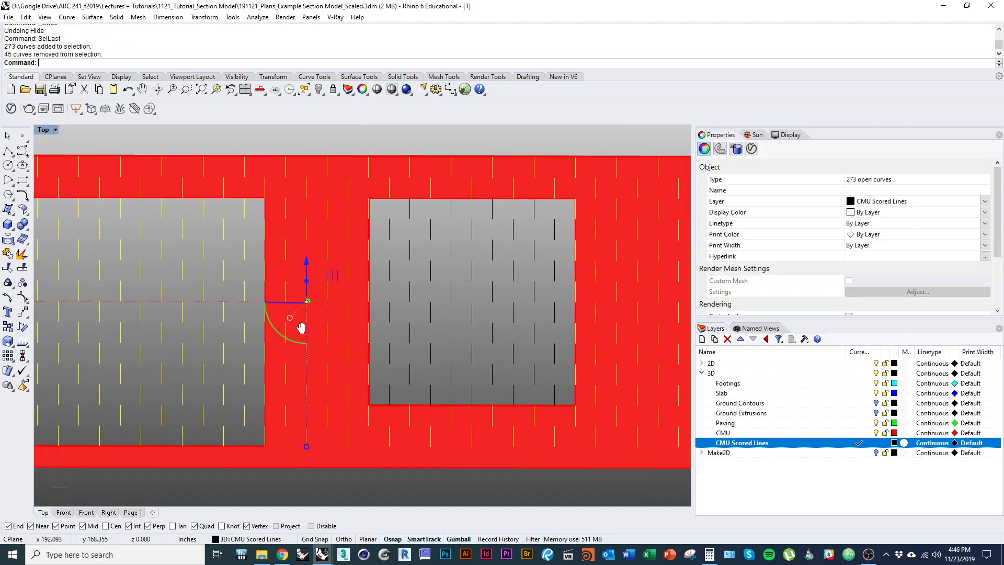
right_click_drag(215, 450, 454, 430)
left_click_drag(91, 210, 645, 446, "ctrl")
key("ctrl+g")
scroll(190, 286, "down", 8)
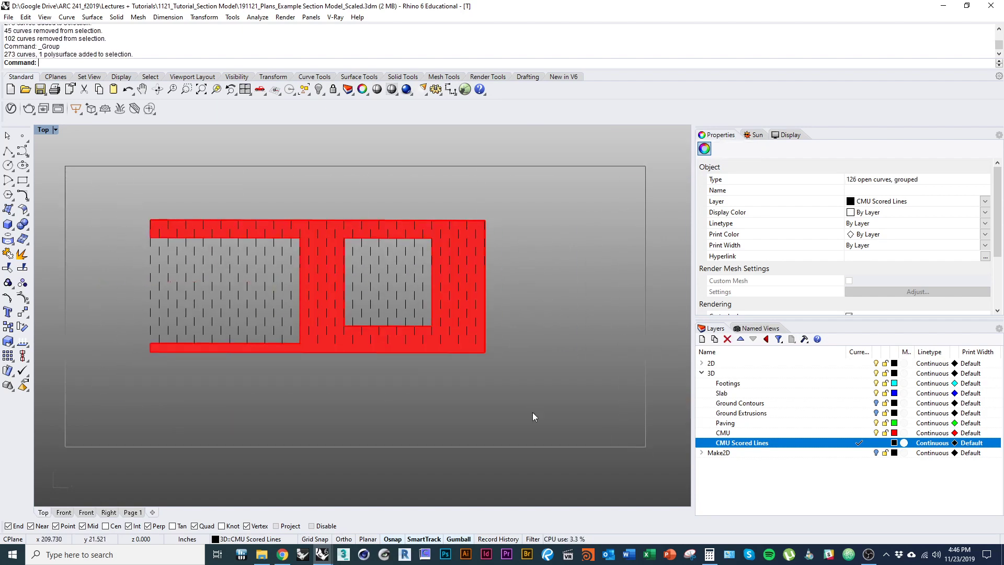
Step: Delete the ungrouped scored lines inside both openings of the long wall and show all hidden objects
scroll(336, 319, "up", 6)
left_click_drag(328, 299, 303, 337, "ctrl")
type("d")
key("Return")
scroll(303, 339, "down", 5)
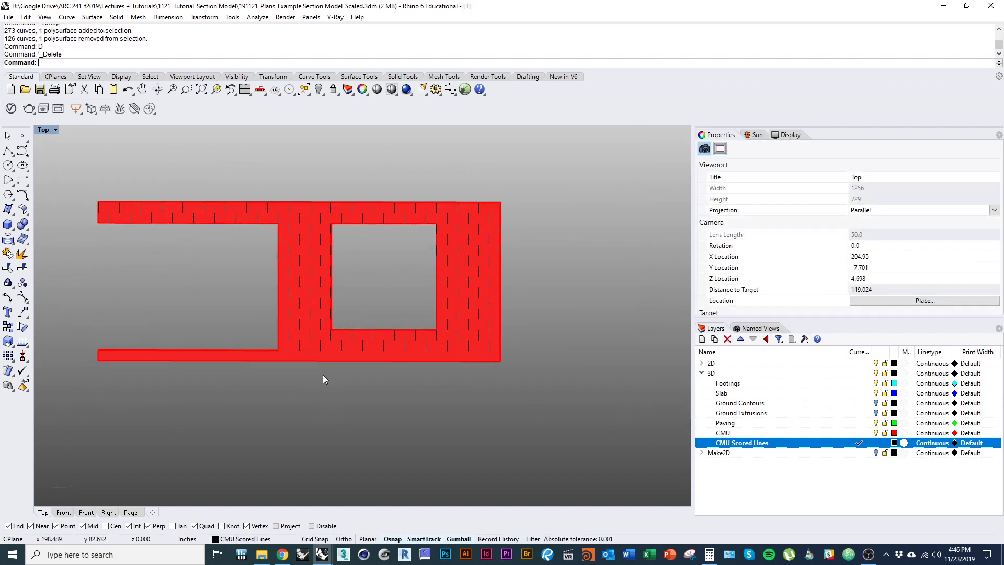
type("sh")
key("Return")
Step: Try moving the solid wall's group of vertical scored lines down from a line's upper end, and undo the move
right_click_drag(324, 366, 411, 359, "ctrl+shift")
scroll(390, 276, "up", 6)
left_click(300, 280)
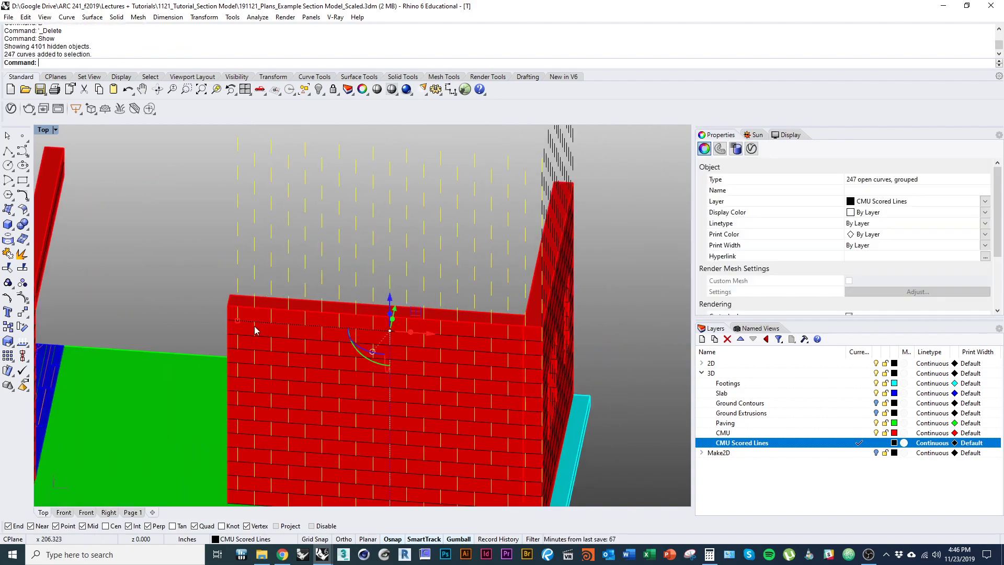
scroll(297, 241, "up", 4)
scroll(297, 240, "up", 3)
type("m")
key("Return")
scroll(269, 311, "up", 5)
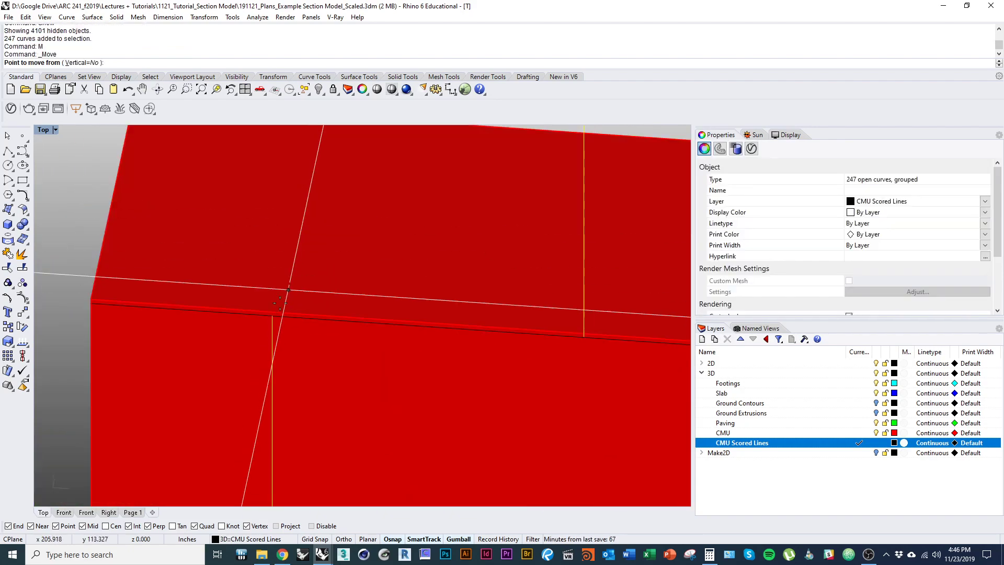
scroll(269, 311, "up", 4)
left_click(284, 248)
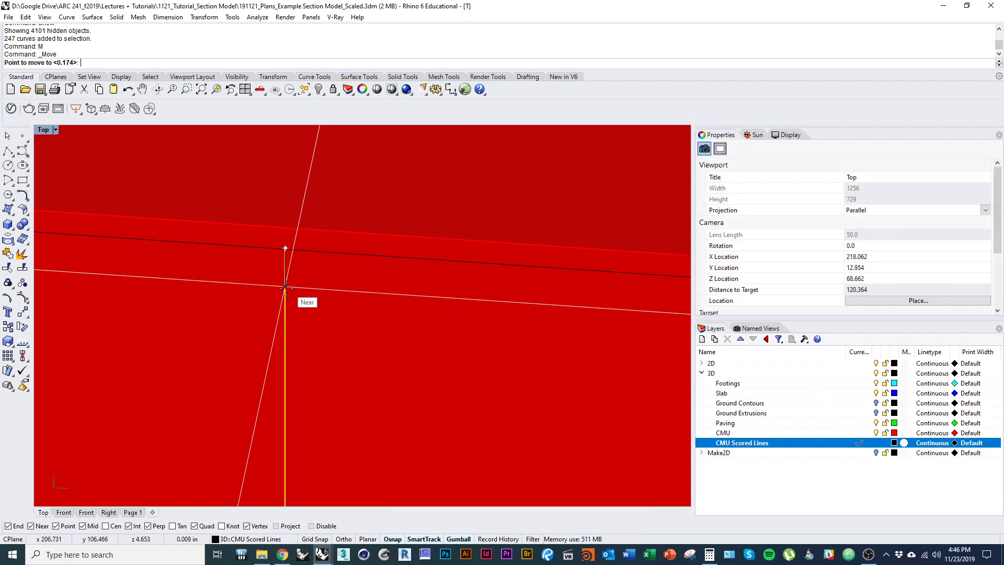
left_click(275, 292)
key("Escape")
key("ctrl+z")
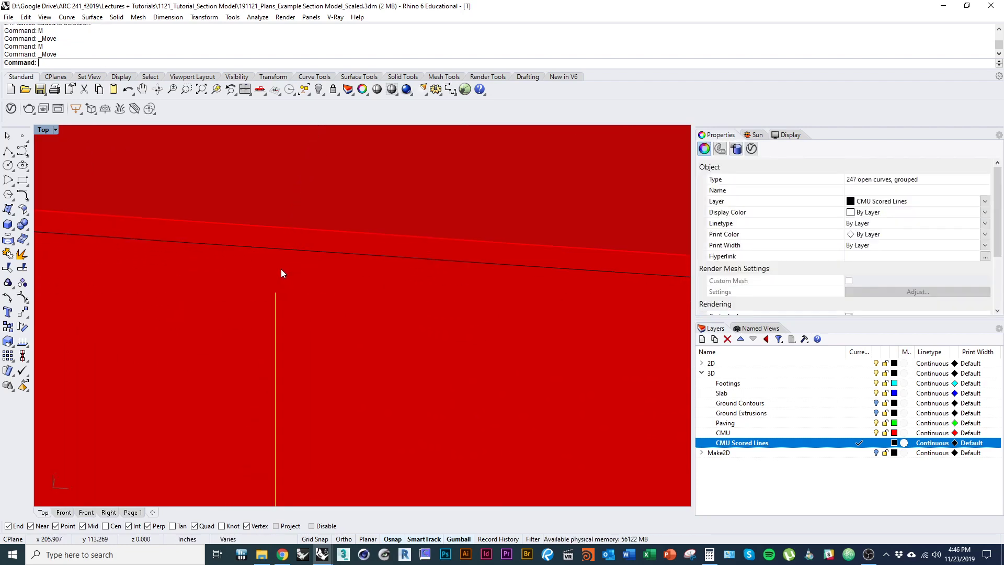
Step: Move the solid wall's group of vertical scored lines from a line's upper end onto the uppermost horizontal joint
scroll(286, 238, "up", 5)
type("m")
key("Return")
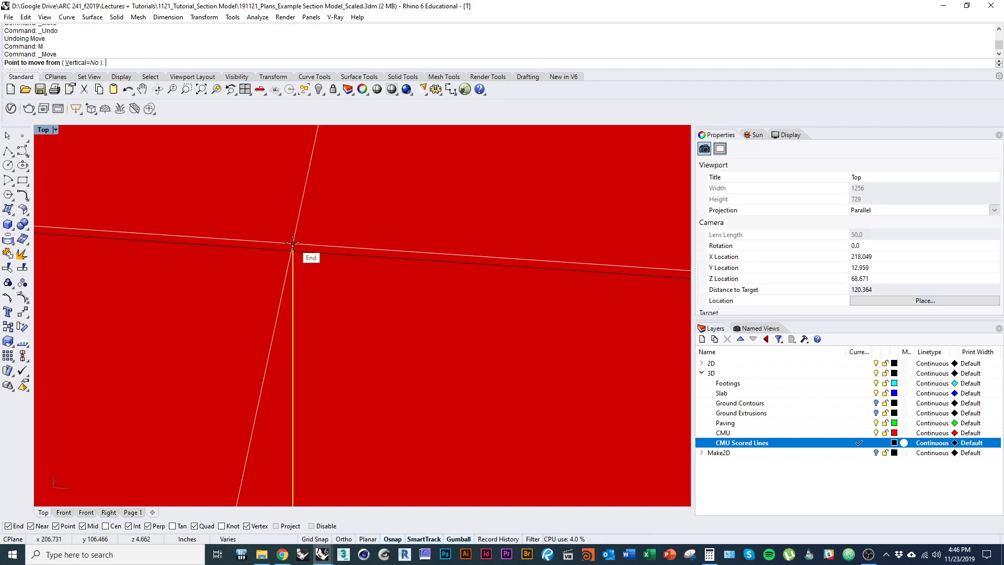
left_click(293, 243)
left_click(286, 257)
Step: Rotate the vertical line group about that upper end, from another line's end to the horizontal joint, aligning it with the wall face
type("ro")
key("Return")
left_click(287, 256)
scroll(250, 256, "down", 8)
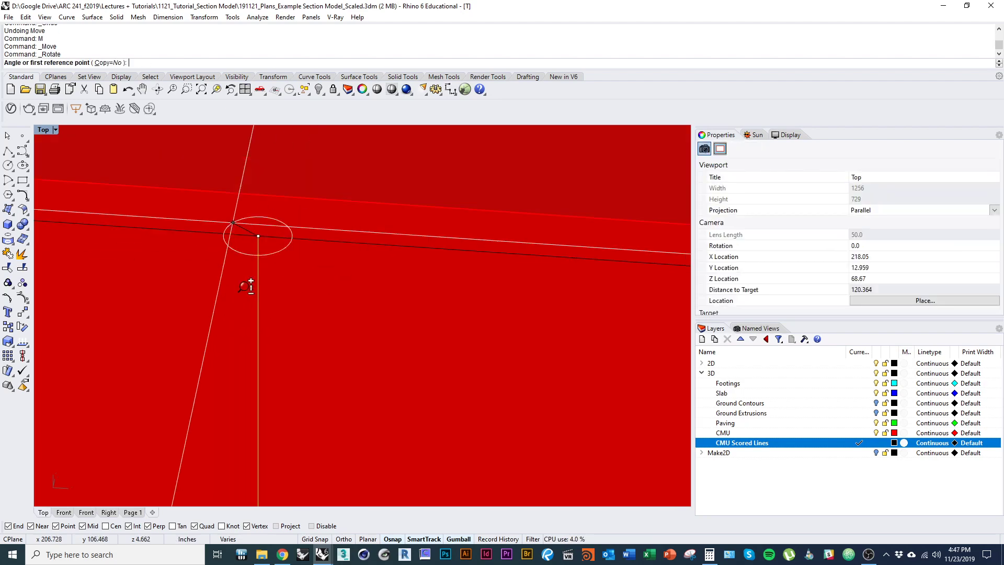
scroll(496, 324, "up", 10)
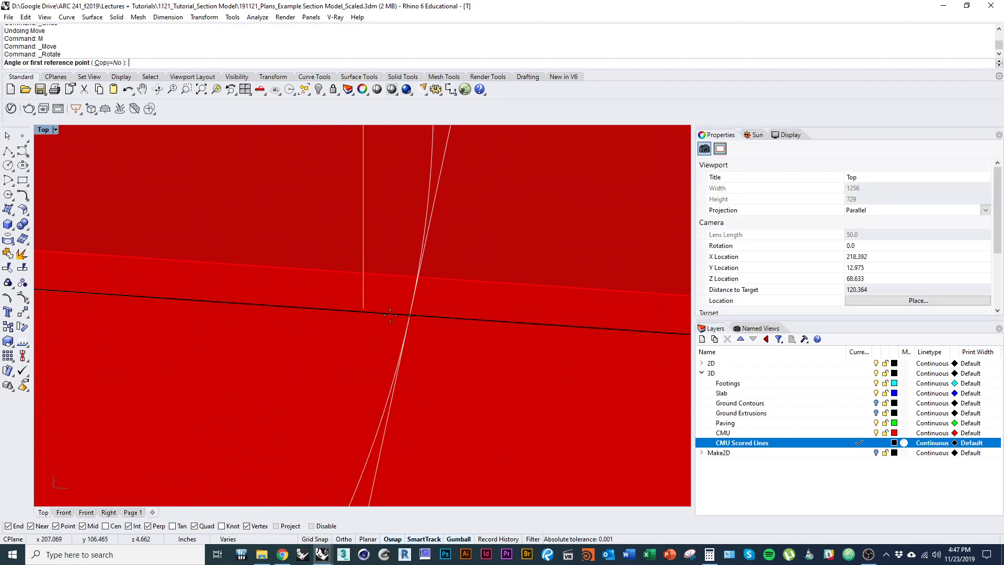
left_click(363, 309)
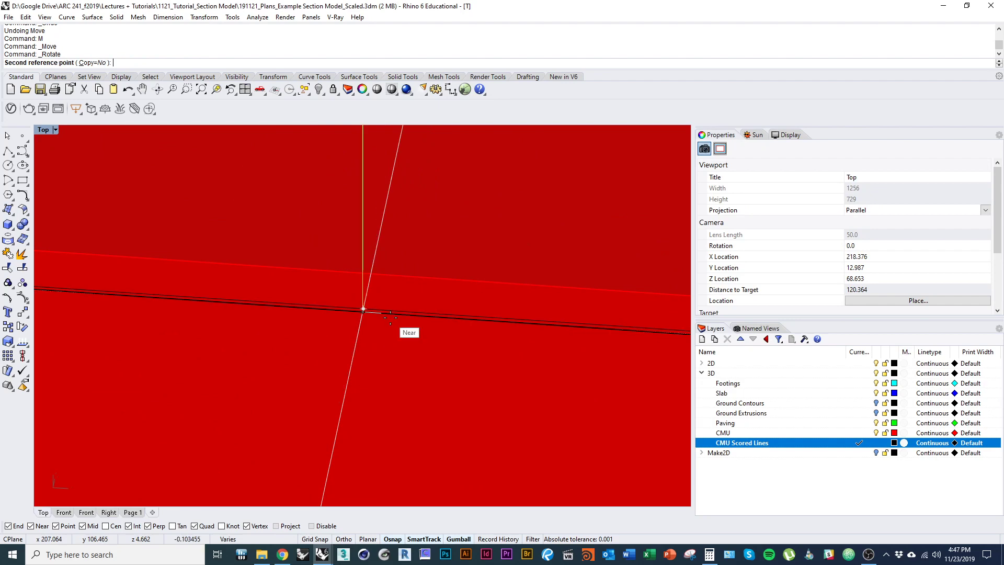
left_click(416, 315)
scroll(325, 382, "down", 18)
right_click_drag(356, 359, 318, 282)
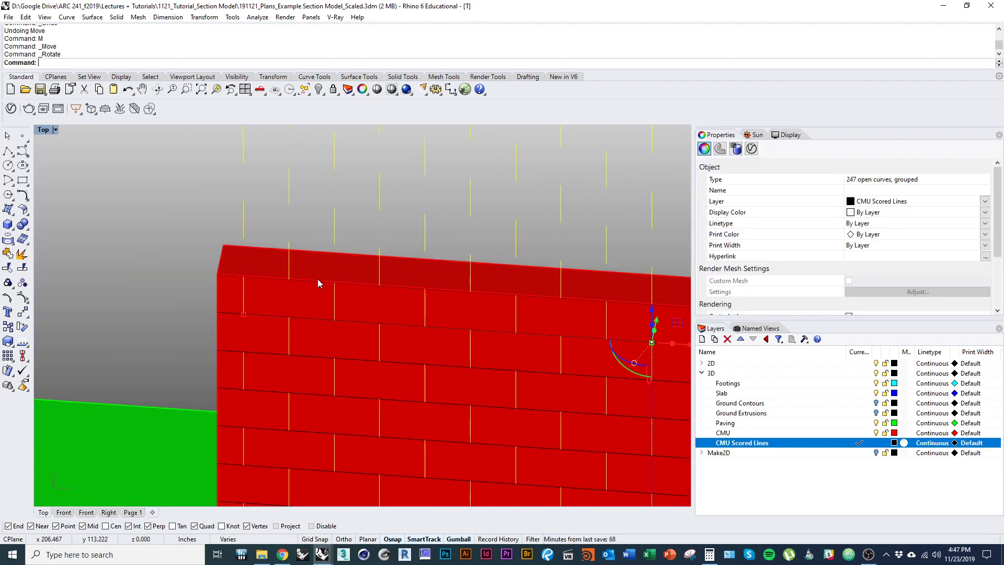
Step: Isolate the solid wall together with its group of vertical scored lines
scroll(317, 276, "down", 10)
right_click_drag(345, 325, 343, 318)
scroll(344, 318, "up", 4)
left_click(330, 260, "shift")
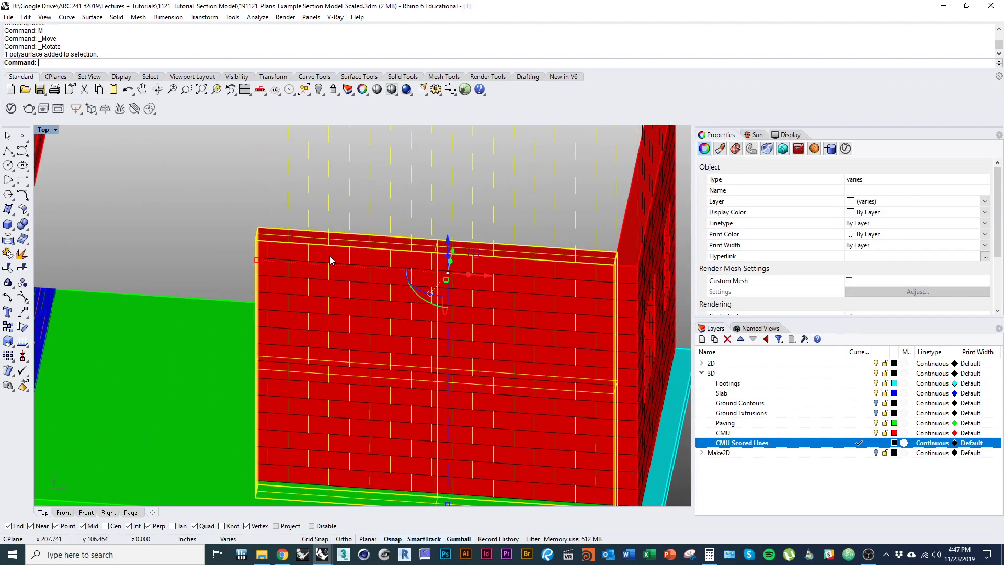
key("Return")
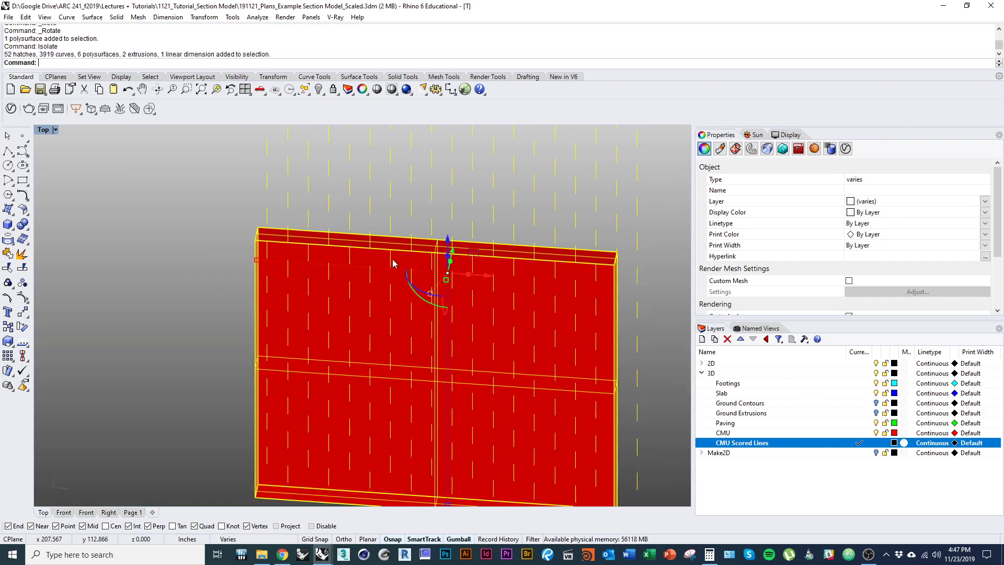
scroll(300, 314, "down", 5)
key("Escape")
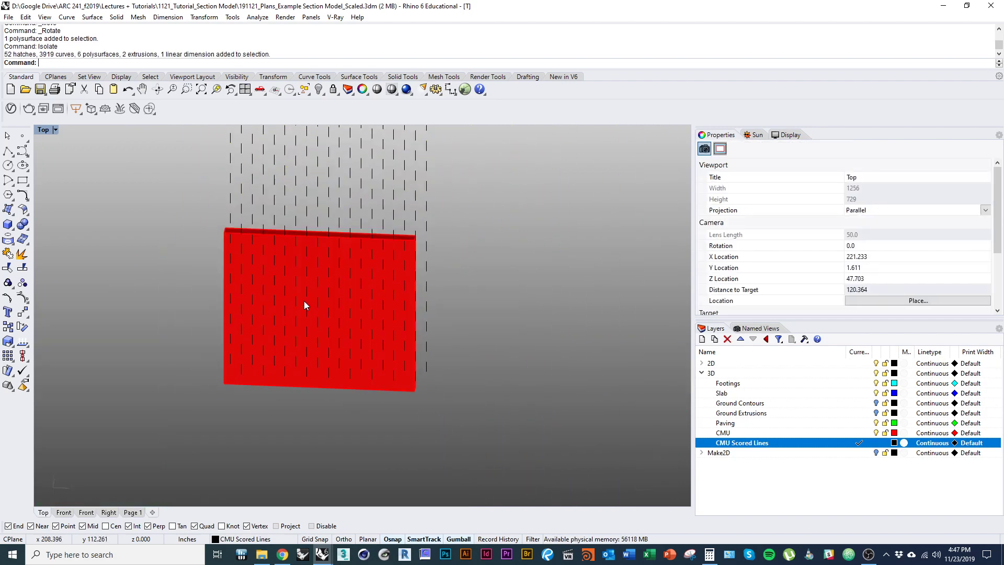
Step: Ungroup the solid wall's vertical scored lines and regroup only those lying on the wall face
left_click(354, 179)
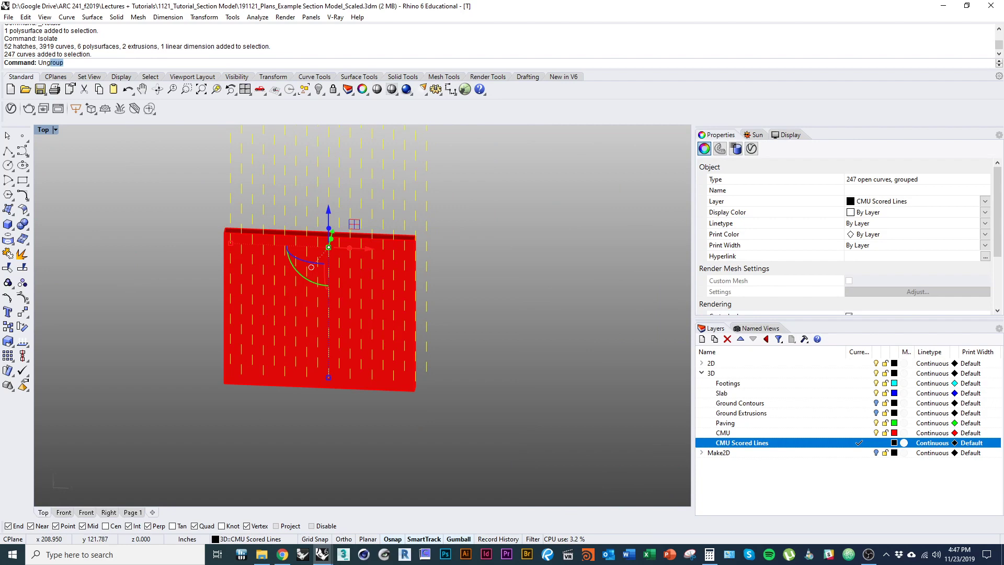
key("Return")
scroll(343, 278, "down", 3)
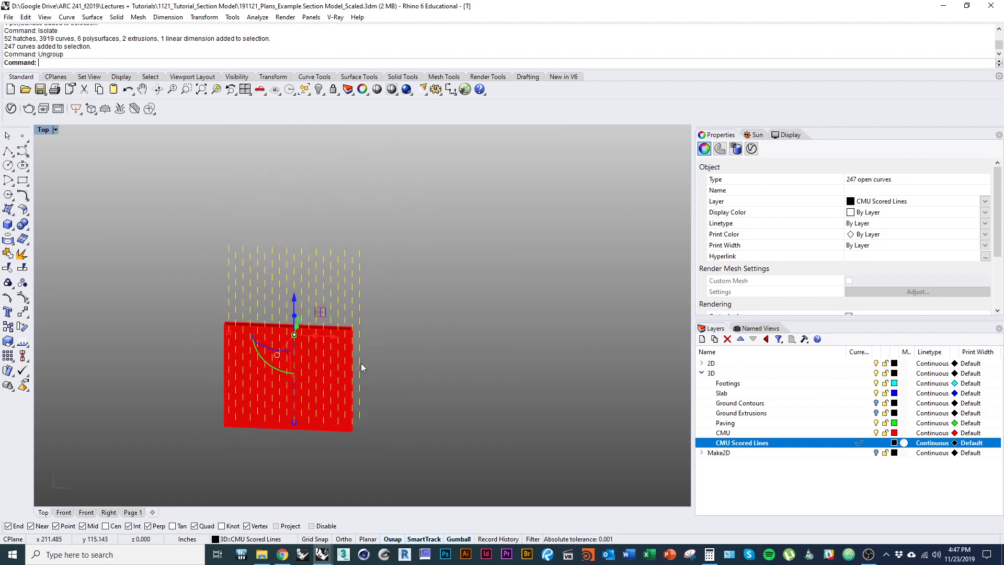
left_click_drag(363, 204, 356, 202, "ctrl")
right_click_drag(368, 249, 391, 237)
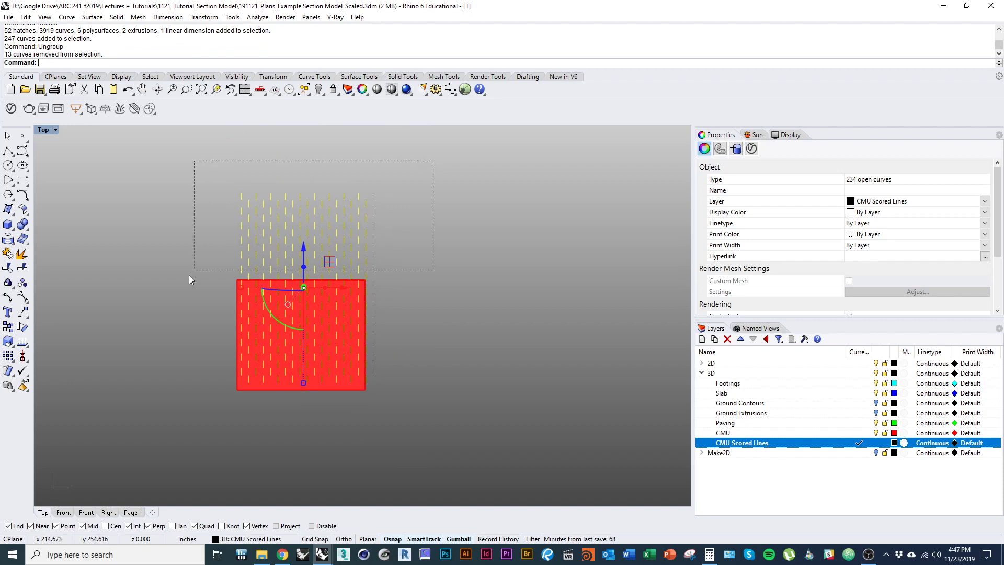
left_click_drag(191, 281, 191, 279, "ctrl")
scroll(361, 322, "up", 3)
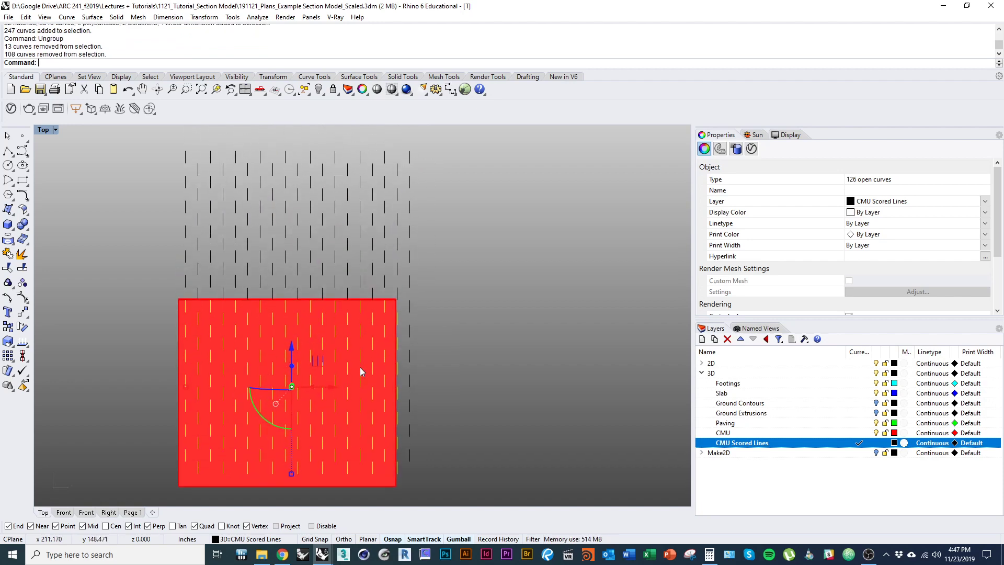
key("ctrl+g")
scroll(387, 377, "down", 3)
Step: Delete the vertical scored lines beyond the solid wall's end and above its top edge
left_click_drag(383, 278, 376, 227)
type("D")
key("Return")
left_click_drag(433, 205, 200, 329)
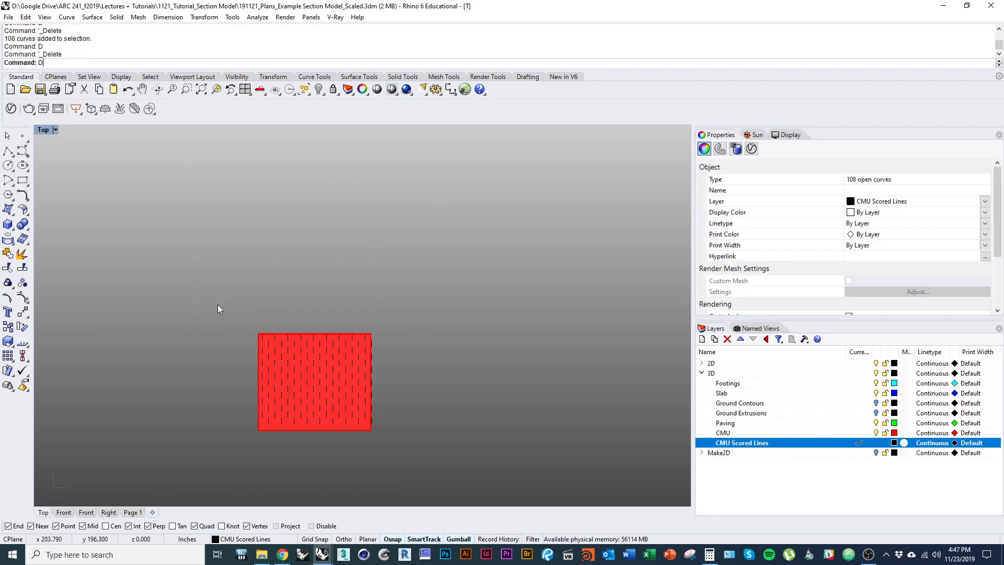
type("D")
key("Return")
scroll(283, 382, "up", 3)
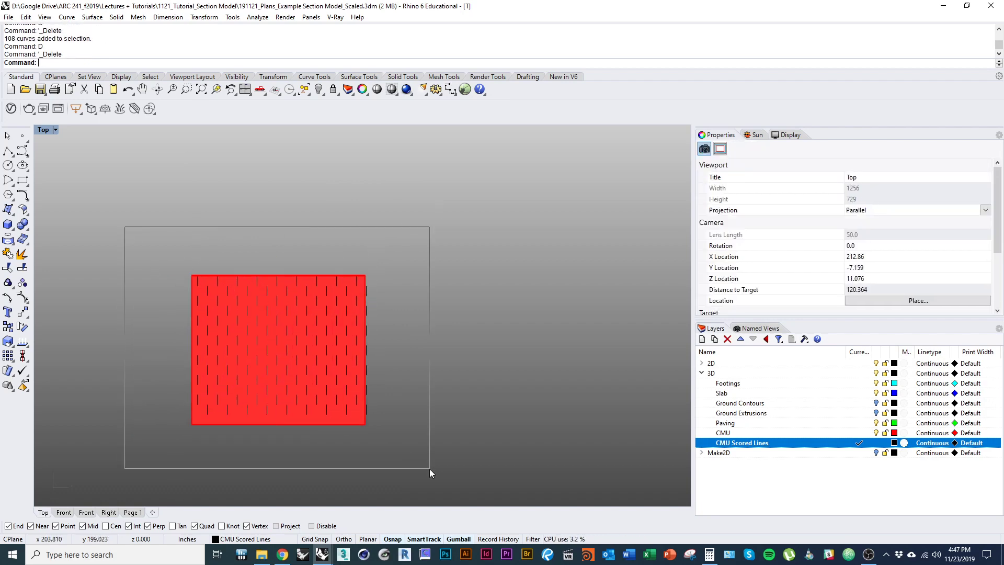
Step: Group the solid wall's remaining vertical scored lines without the wall, and show all hidden objects
left_click_drag(429, 468, 428, 469)
left_click(361, 424, "ctrl")
key("ctrl+g")
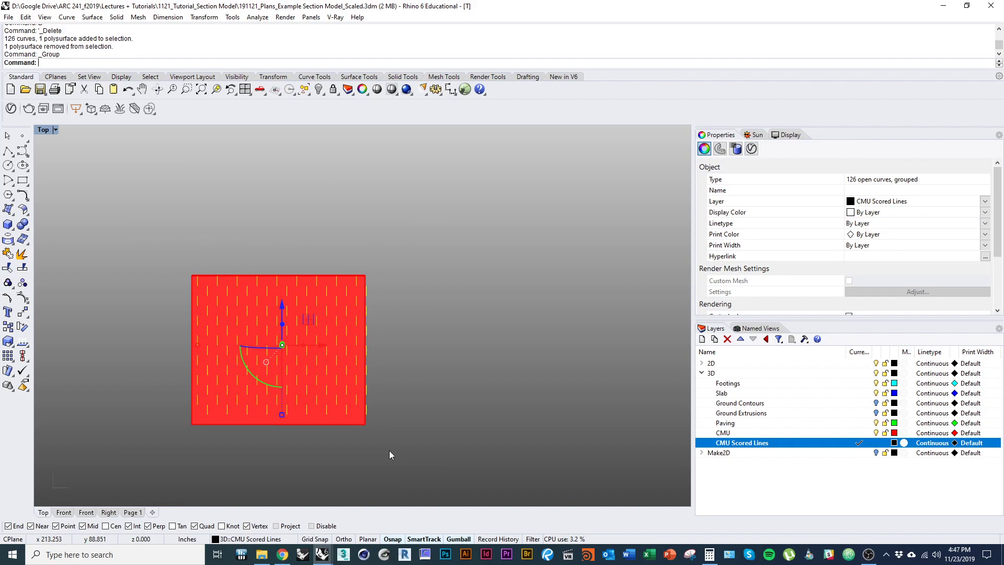
type("Show")
key("Return")
scroll(374, 334, "up", 5)
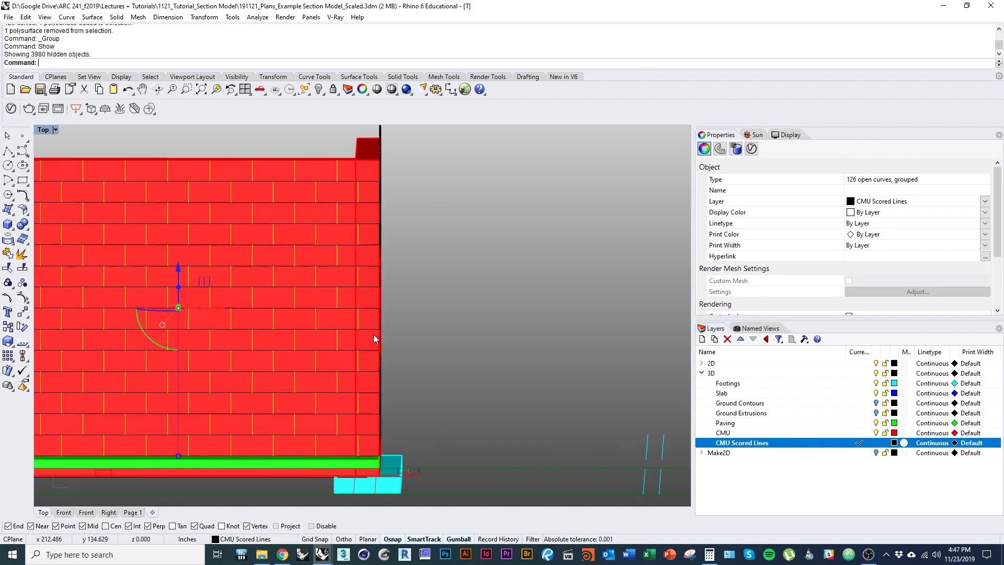
Step: Isolate the short end wall with two small openings together with its group of vertical scored lines
scroll(346, 363, "down", 4)
right_click_drag(337, 374, 427, 385, "shift")
scroll(417, 287, "up", 5)
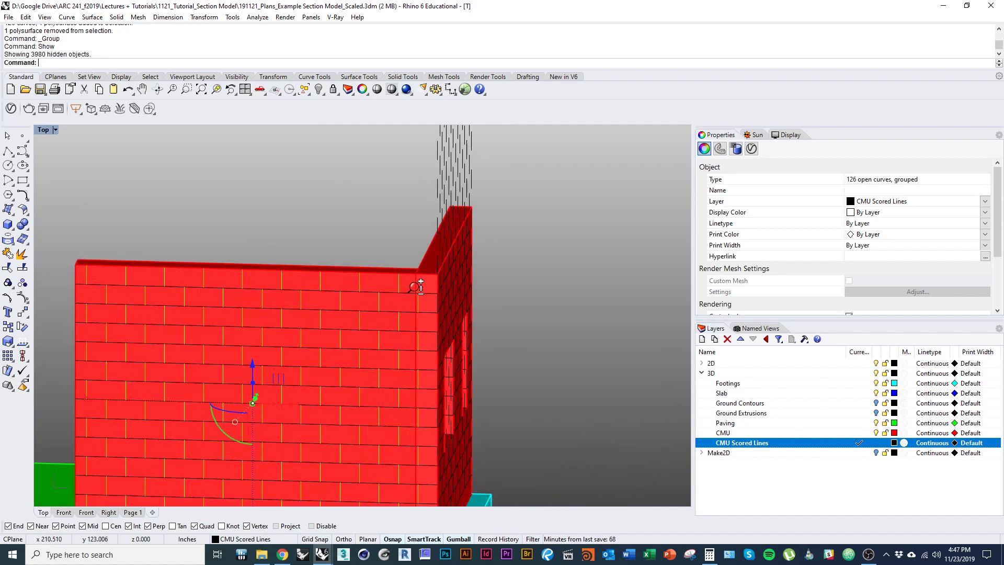
right_click_drag(417, 287, 406, 390)
scroll(369, 313, "down", 3)
scroll(534, 361, "down", 3)
right_click_drag(287, 315, 441, 353)
left_click(419, 339)
scroll(460, 345, "up", 3)
left_click(428, 340, "shift")
scroll(455, 363, "down", 4)
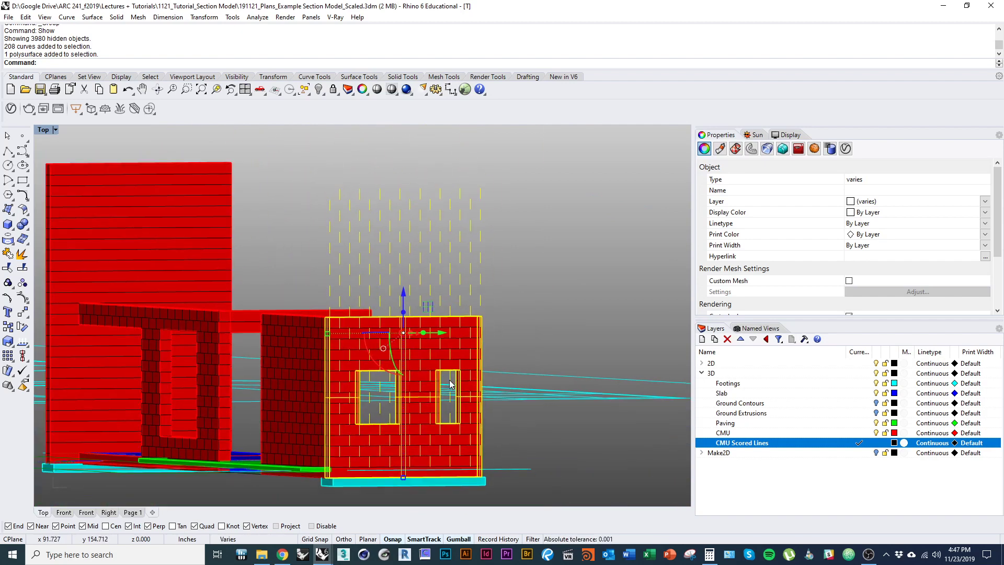
key("Return")
Step: Ungroup the vertical scored lines on the isolated end wall
scroll(478, 371, "up", 3)
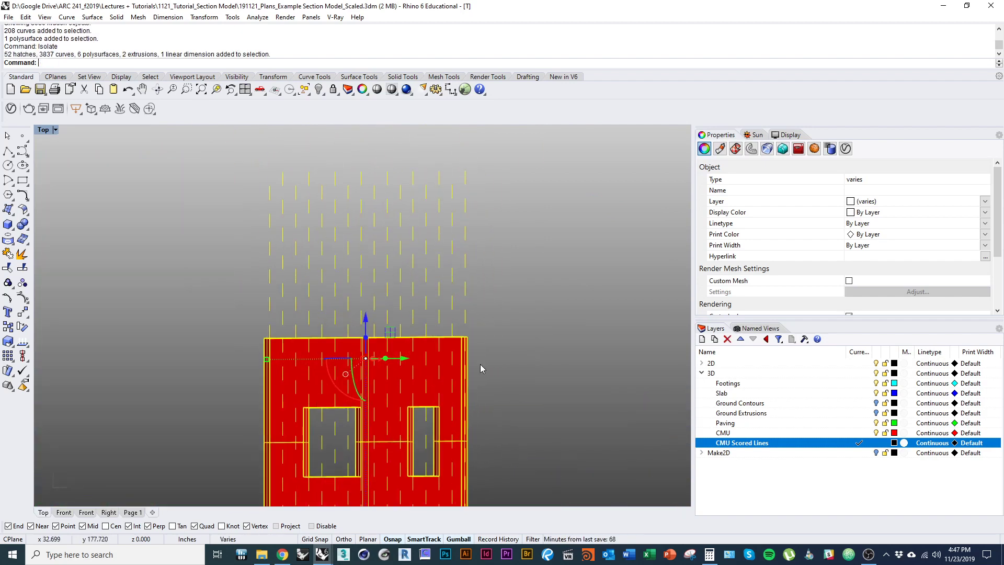
type("Gun")
key("Escape")
type("Ungroup")
key("Return")
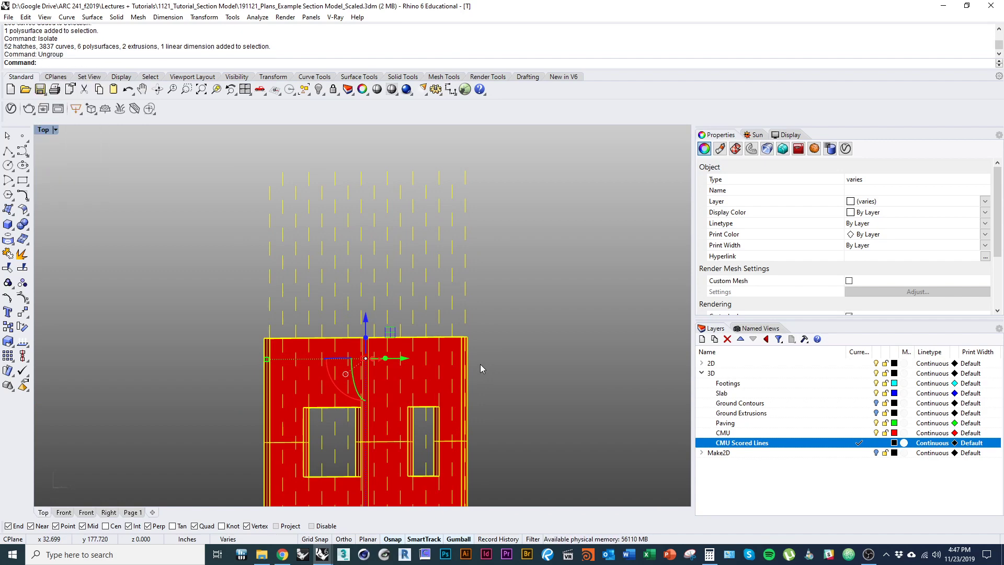
Step: Delete the vertical scored lines extending above the end wall's top edge
right_click_drag(484, 362, 498, 337)
left_click_drag(506, 305, 434, 292)
left_click_drag(196, 148, 196, 148)
key("Delete")
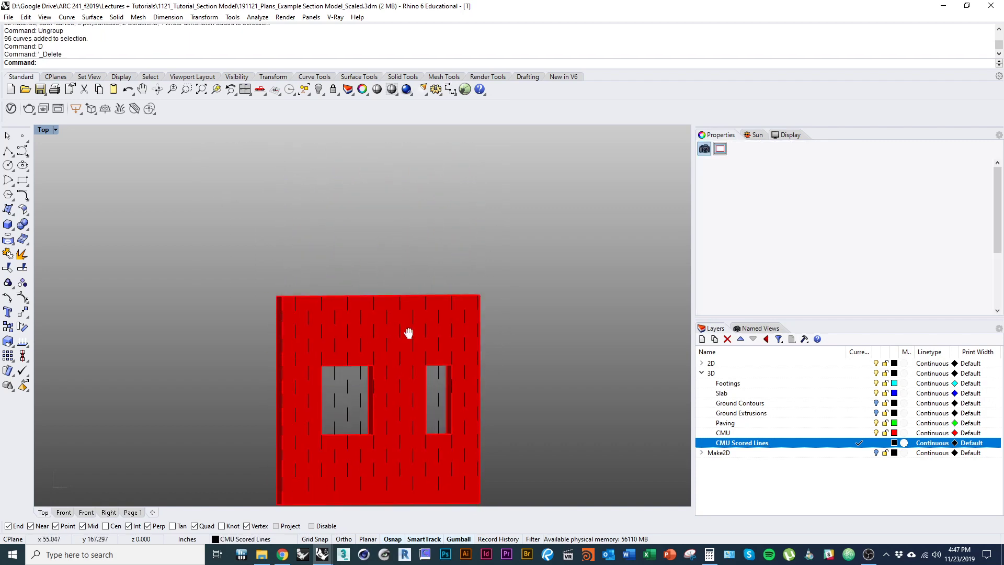
Step: Delete the vertical scored lines inside both openings of the end wall
scroll(412, 309, "up", 5)
left_click(432, 261)
right_click_drag(430, 262, 494, 354)
scroll(272, 348, "down", 3)
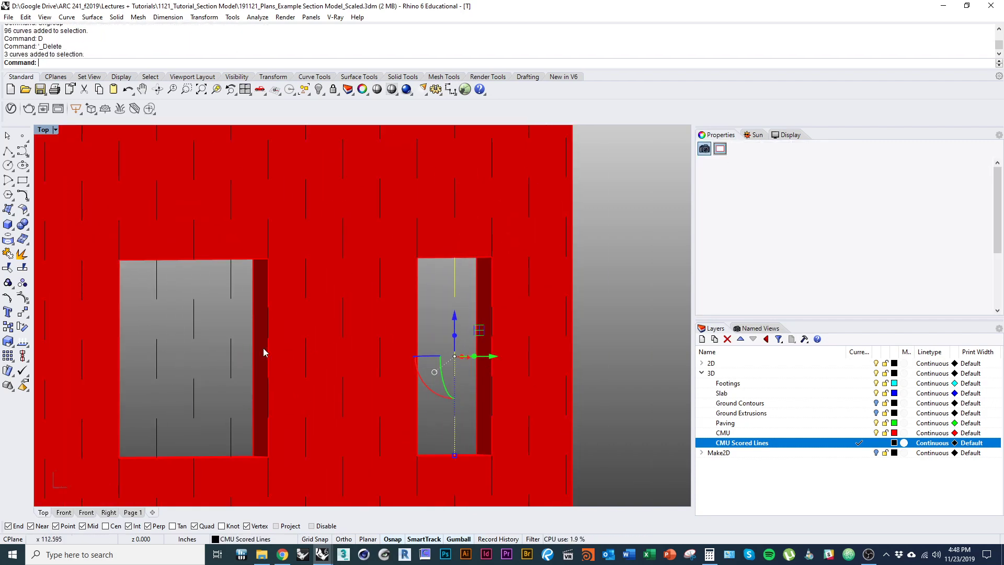
right_click_drag(262, 347, 288, 314)
left_click_drag(184, 256, 180, 252, "shift")
type("d")
key("space")
Step: Group the end wall's remaining vertical scored lines, leaving out the wall itself, and show all hidden objects
right_click_drag(217, 274, 229, 293, "ctrl+shift")
right_click_drag(228, 292, 246, 233)
scroll(281, 286, "down", 11)
left_click_drag(137, 201, 546, 437)
scroll(298, 381, "up", 7)
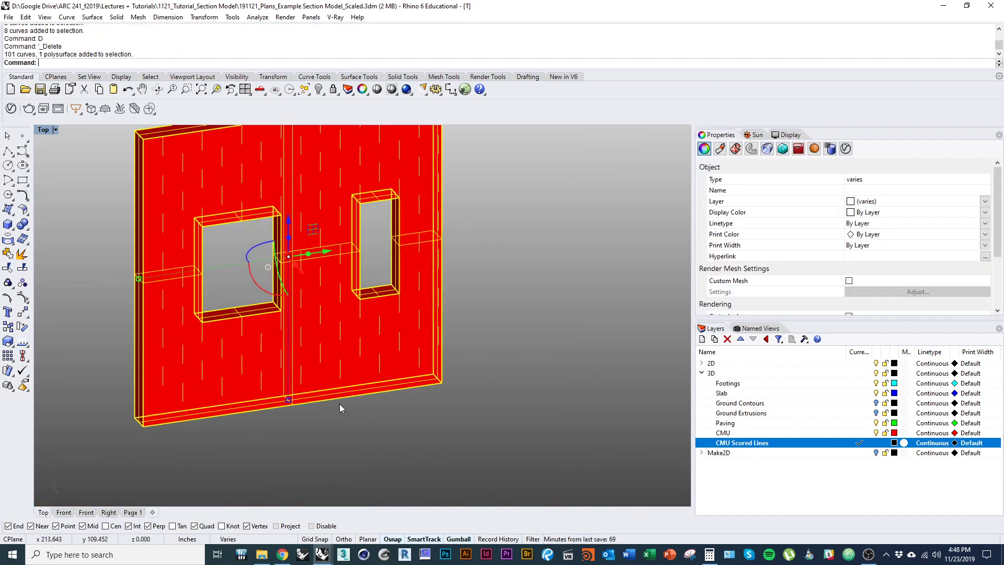
left_click(340, 403, "ctrl")
right_click_drag(345, 419, 349, 434, "ctrl")
key("ctrl+g")
type("show")
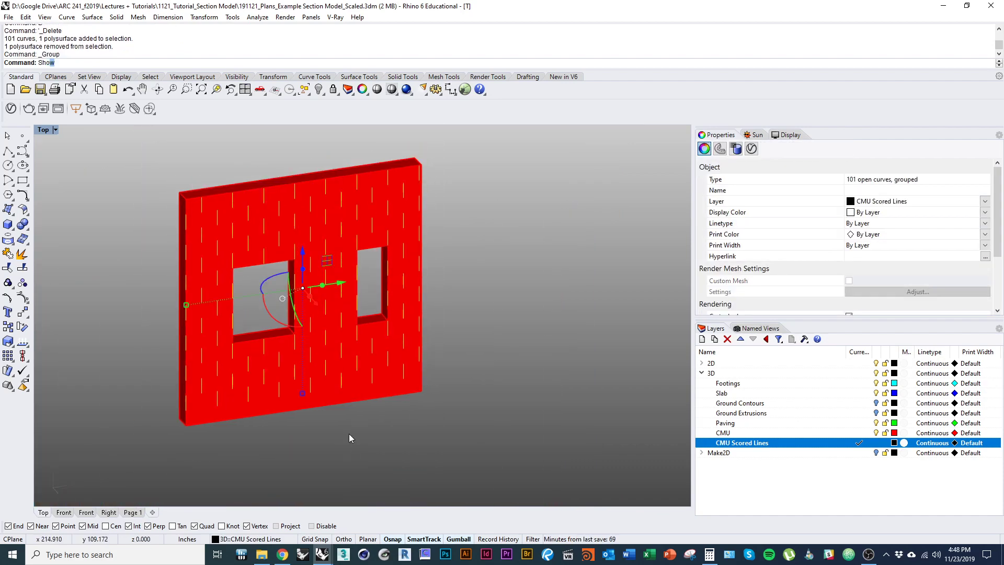
key("Return")
Step: Examine the scored block joints on the model's walls, corners and window openings from several angles
scroll(430, 401, "down", 3)
left_click(467, 349)
right_click_drag(466, 350, 394, 362, "ctrl+shift")
scroll(394, 363, "down", 6)
scroll(309, 305, "up", 8)
right_click_drag(308, 305, 294, 305)
scroll(285, 313, "down", 2)
right_click_drag(285, 314, 412, 334)
scroll(486, 368, "down", 2)
right_click_drag(494, 370, 369, 358)
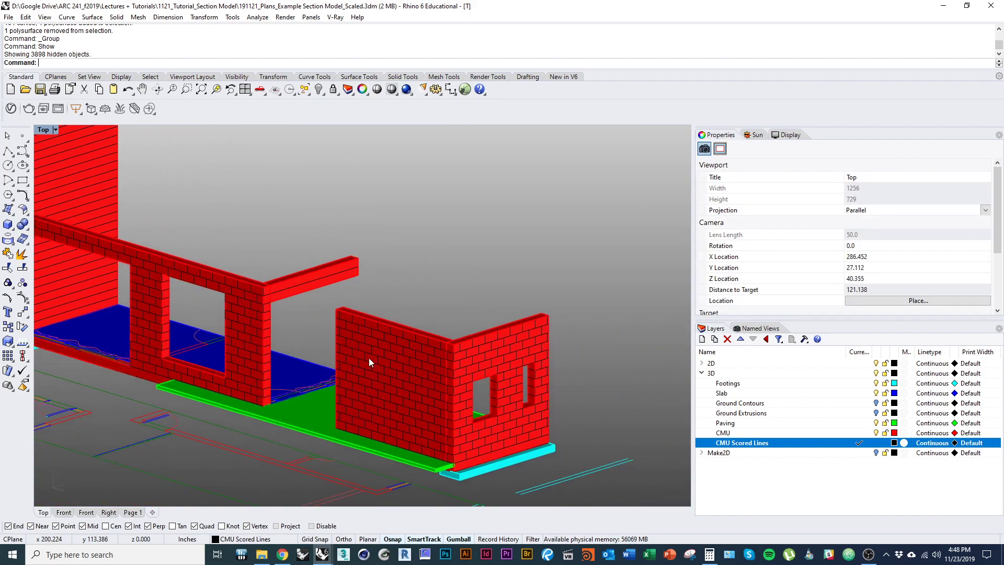
scroll(489, 376, "up", 5)
right_click_drag(273, 329, 411, 407)
scroll(342, 331, "down", 5)
scroll(409, 407, "down", 1)
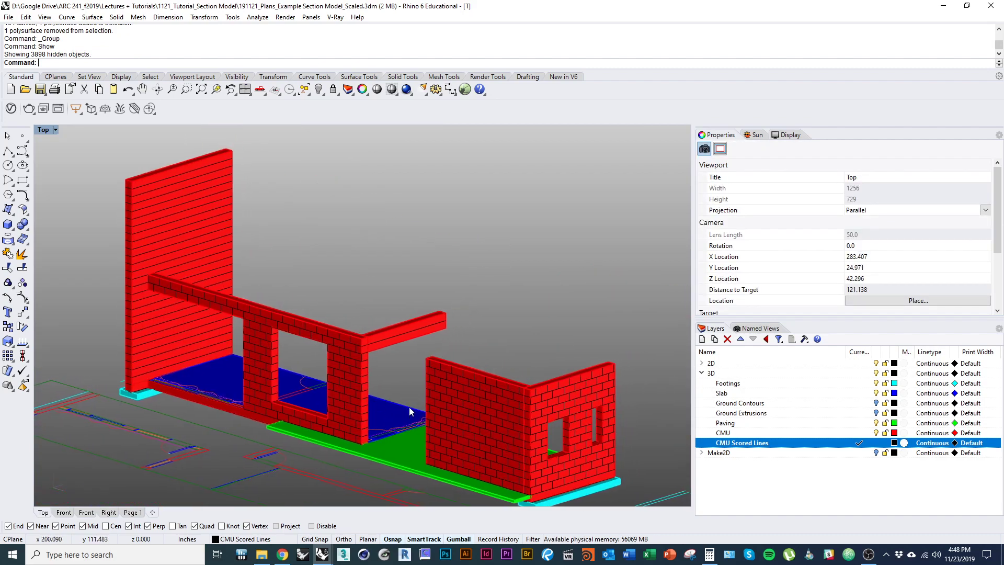
scroll(402, 388, "up", 3)
right_click_drag(357, 373, 277, 309)
scroll(435, 320, "up", 5)
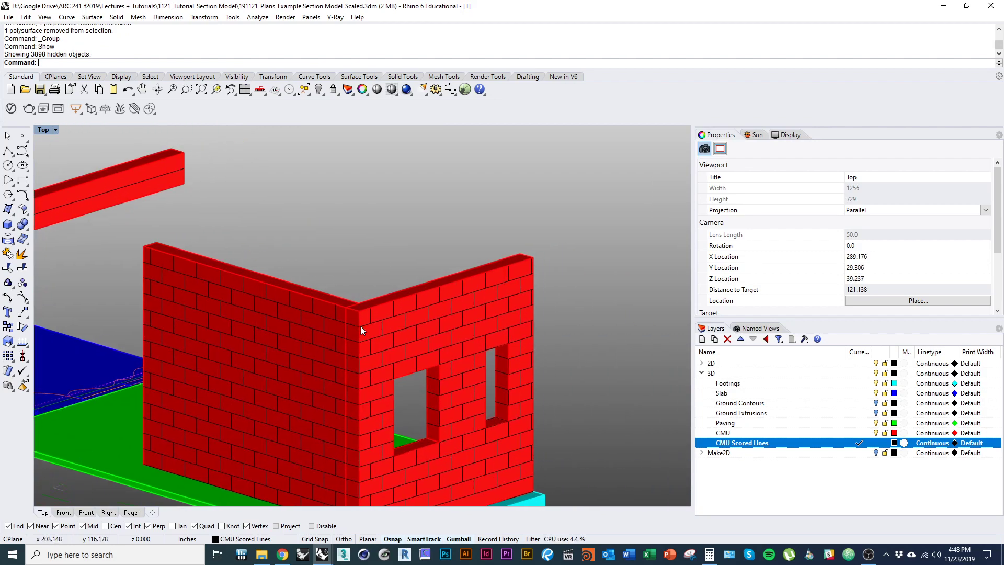
Step: Copy the end wall's grouped vertical scored lines from its upper outer corner to the matching corner of the short projecting beam
left_click(387, 321)
left_click(418, 347)
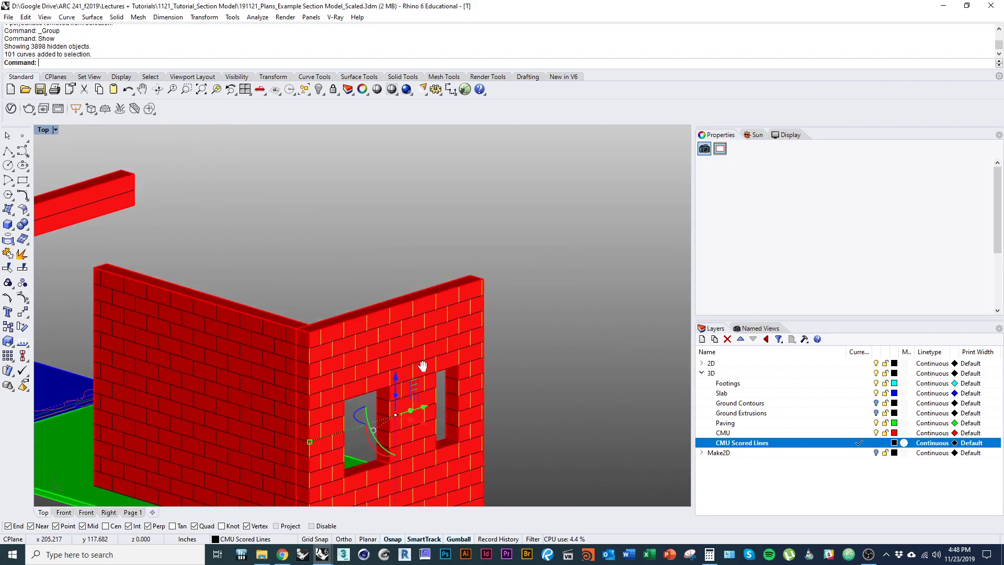
scroll(419, 363, "up", 5)
right_click_drag(459, 258, 460, 299)
type("Copy")
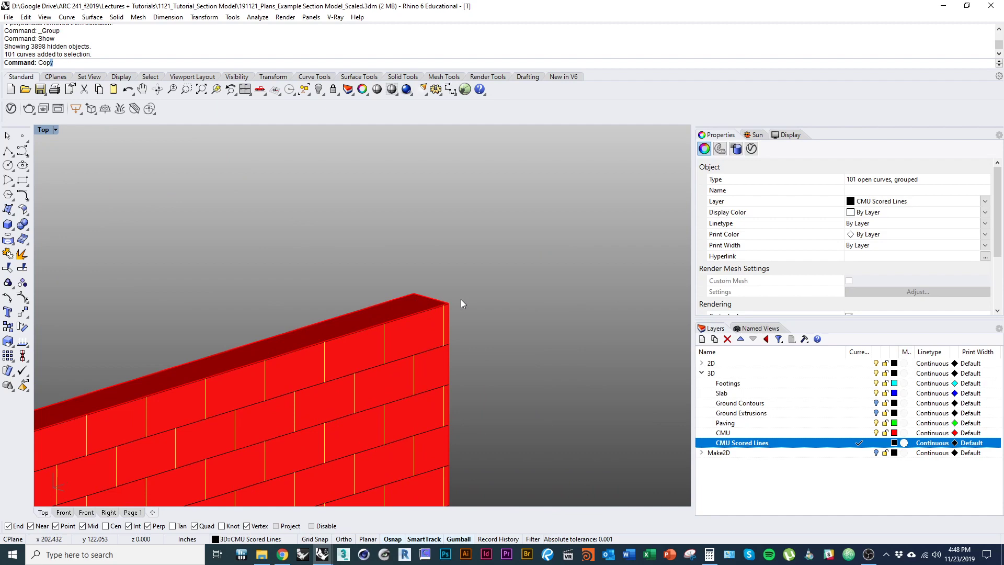
key("Return")
left_click(448, 303)
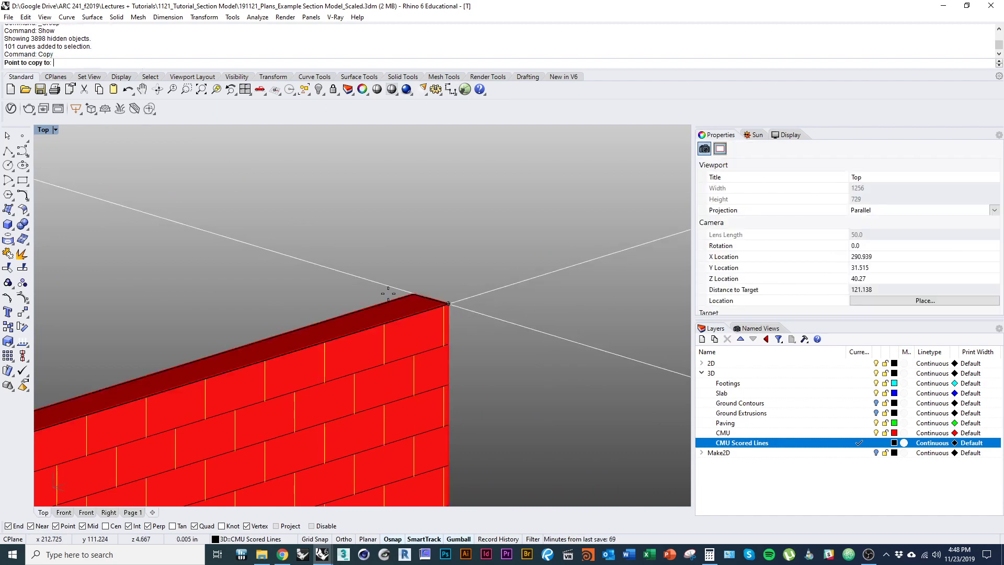
scroll(408, 311, "down", 3)
scroll(209, 235, "up", 3)
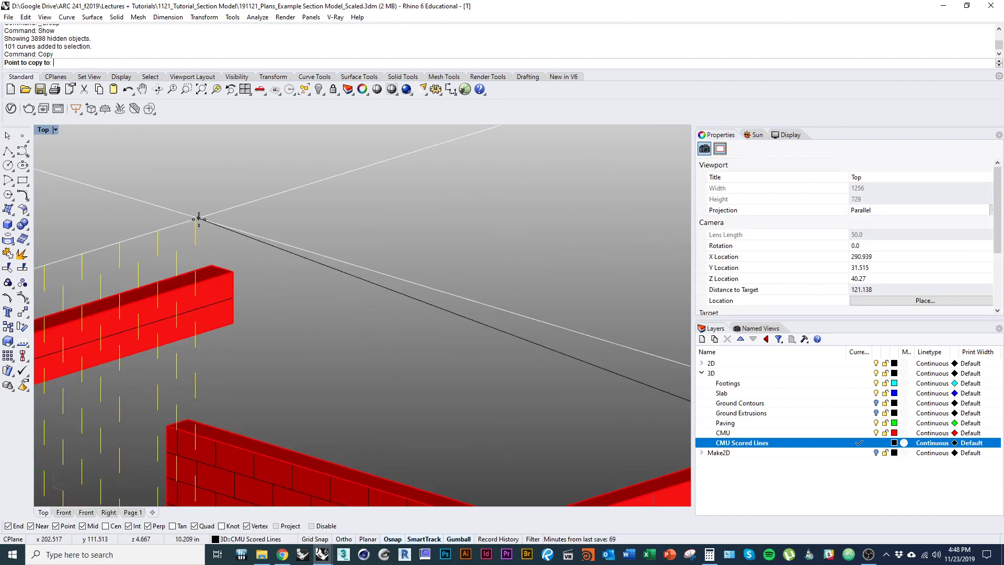
right_click(234, 271)
right_click_drag(283, 307, 381, 308)
scroll(380, 307, "down", 3)
Step: Isolate the copied scored lines together with the short projecting beam, and ungroup the lines without including the beam
left_click(342, 336)
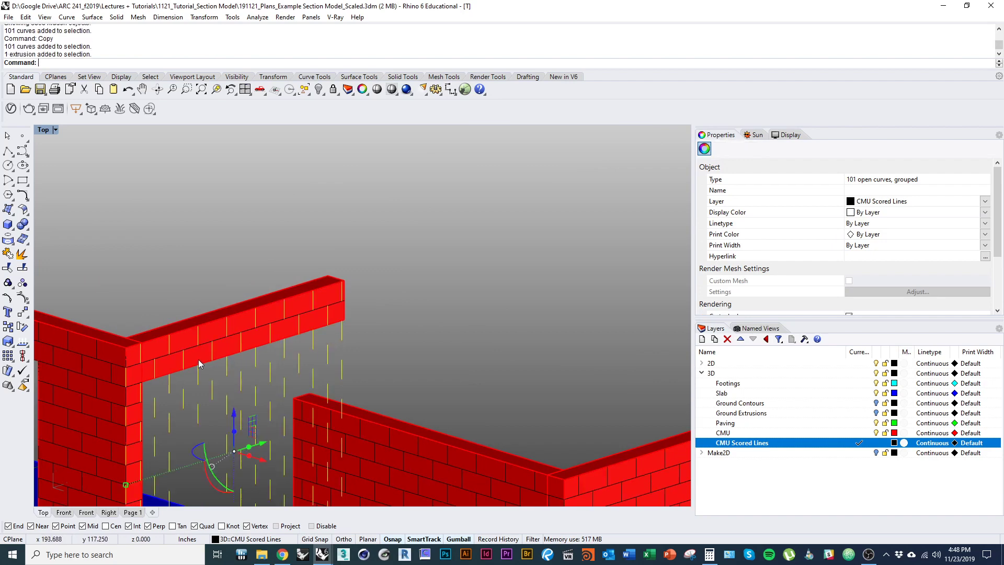
left_click(199, 359, "shift")
scroll(270, 288, "down", 3)
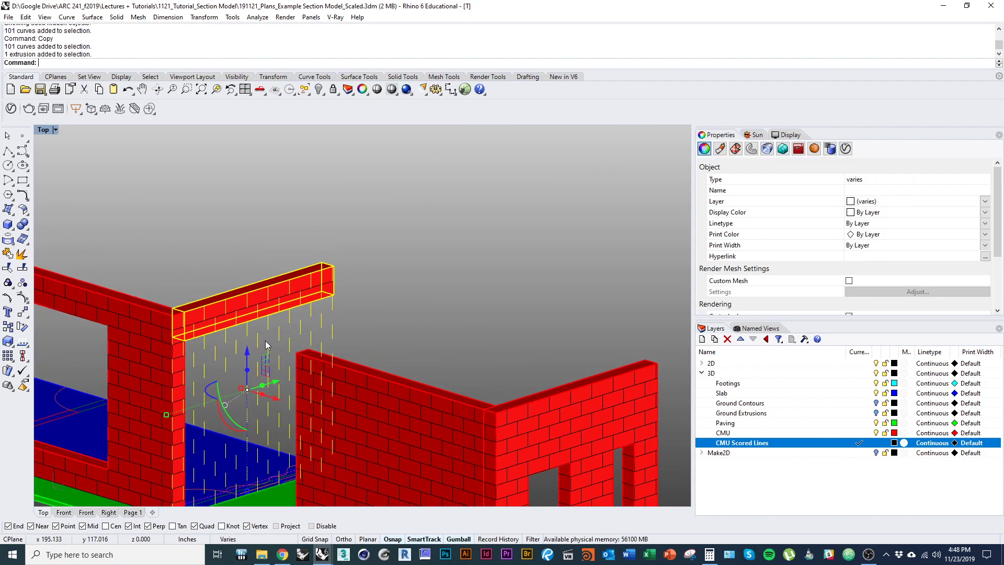
type("Isolate")
key("Return")
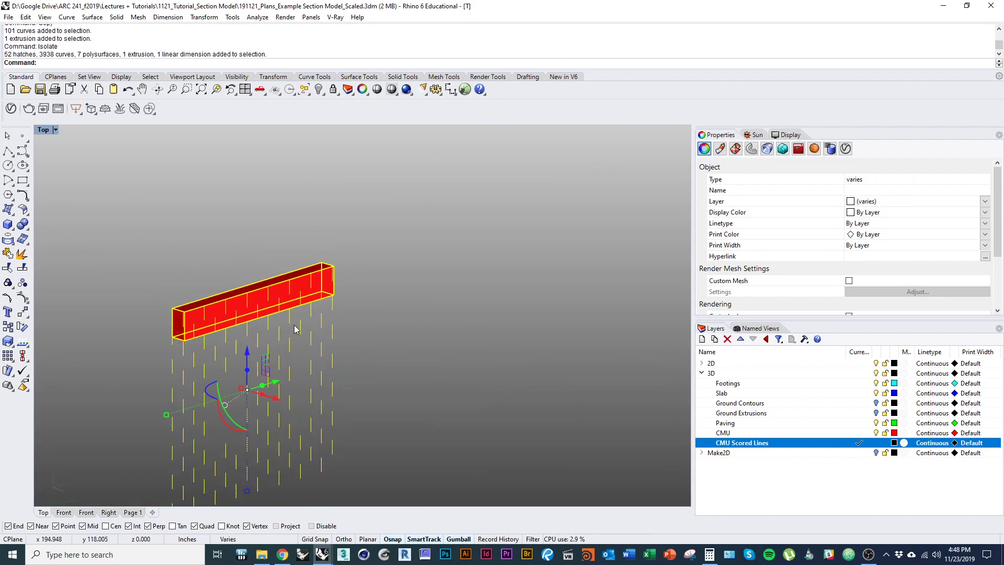
right_click_drag(295, 325, 318, 301)
scroll(318, 302, "up", 2)
left_click(309, 272, "ctrl")
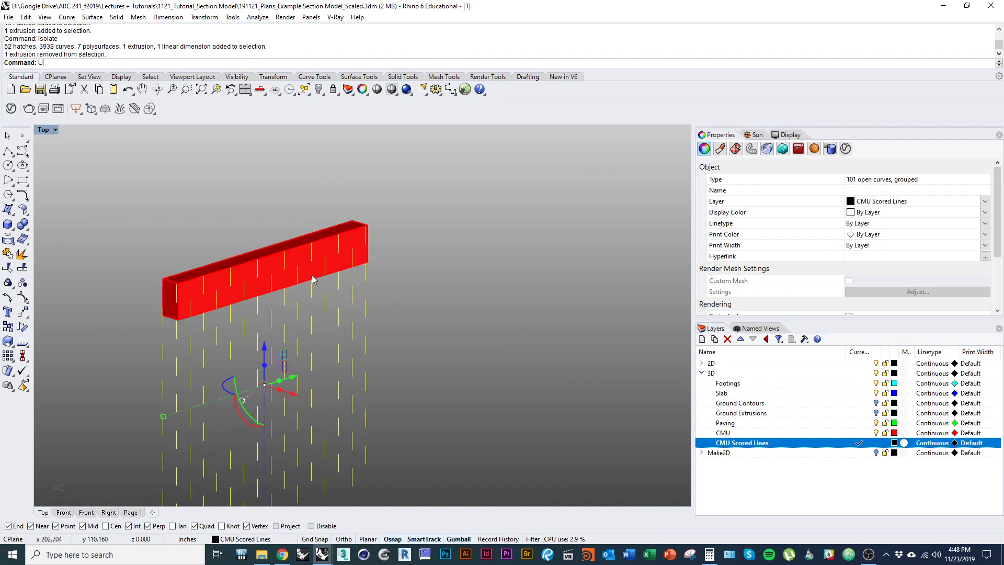
type("Ungroup")
key("Return")
Step: Delete the copied vertical scored lines that hang below the beam's underside
right_click_drag(314, 277, 389, 199, "ctrl+shift")
scroll(409, 326, "down", 2)
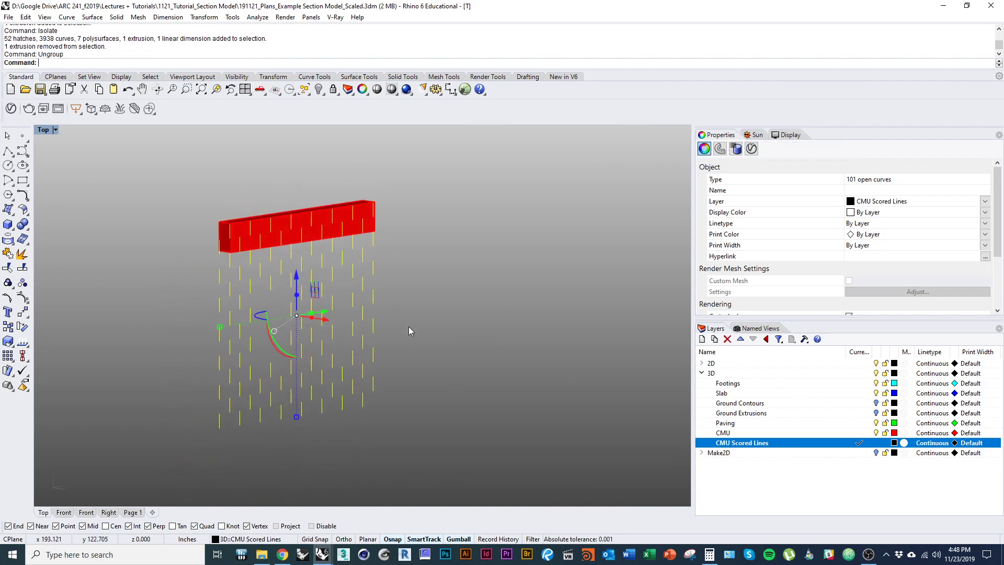
left_click_drag(198, 273, 189, 259)
type("D")
key("Return")
right_click_drag(444, 347, 314, 291, "ctrl+shift")
left_click_drag(337, 263, 335, 261)
type("D")
key("Return")
Step: Delete the two vertical scored lines that lie beyond the end of the beam
scroll(314, 282, "up", 3)
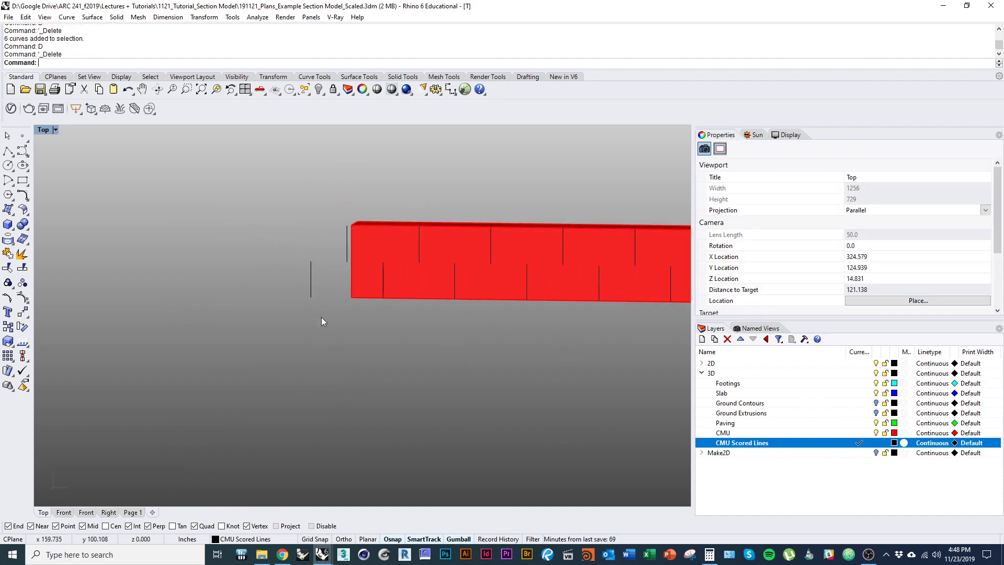
left_click_drag(253, 230, 253, 230)
type("D")
key("Return")
left_click(344, 252)
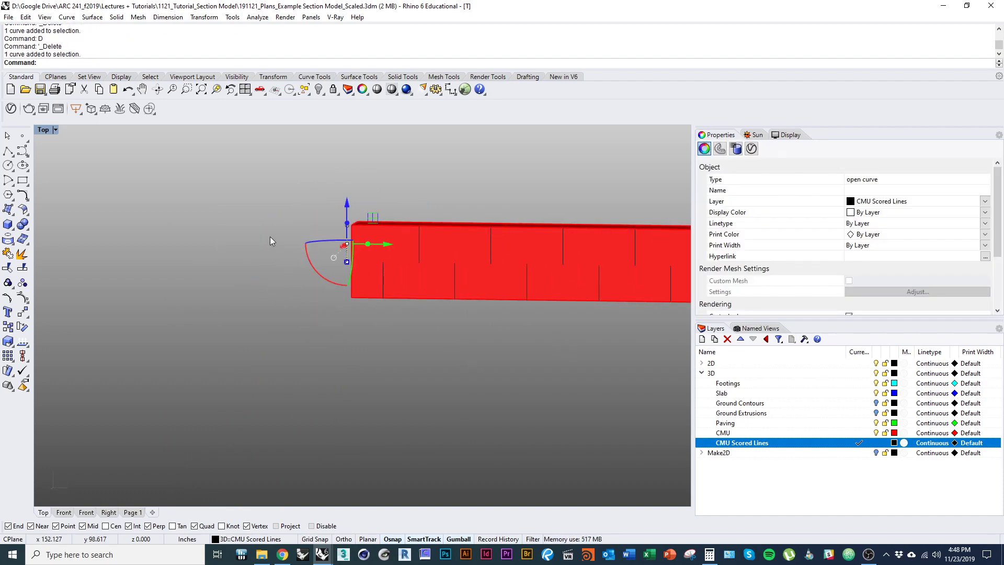
scroll(264, 325, "down", 3)
scroll(391, 276, "up", 3)
type("D")
key("Return")
right_click_drag(204, 246, 213, 295)
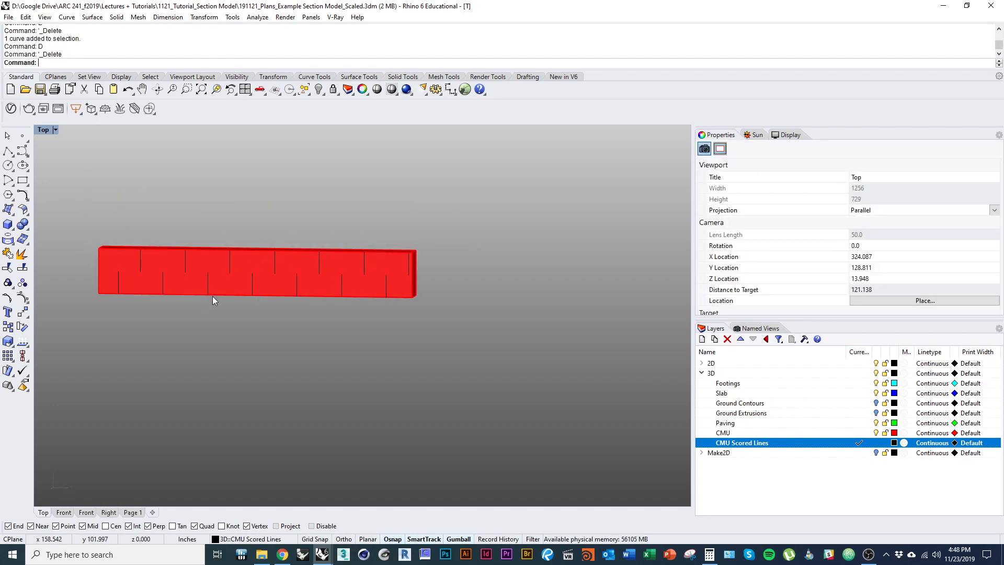
Step: Group the beam's remaining vertical scored lines, leaving out the beam itself, and show all hidden objects
scroll(212, 296, "down", 6)
left_click_drag(100, 229, 452, 396)
scroll(267, 285, "up", 6)
left_click(274, 257, "ctrl")
right_click_drag(284, 312, 472, 350)
key("Return")
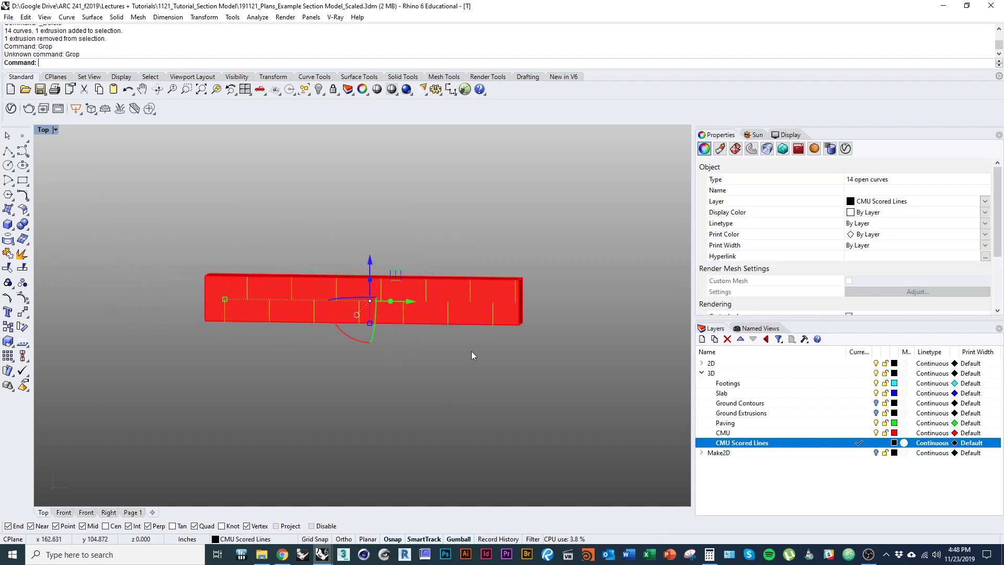
type("Group")
key("Return")
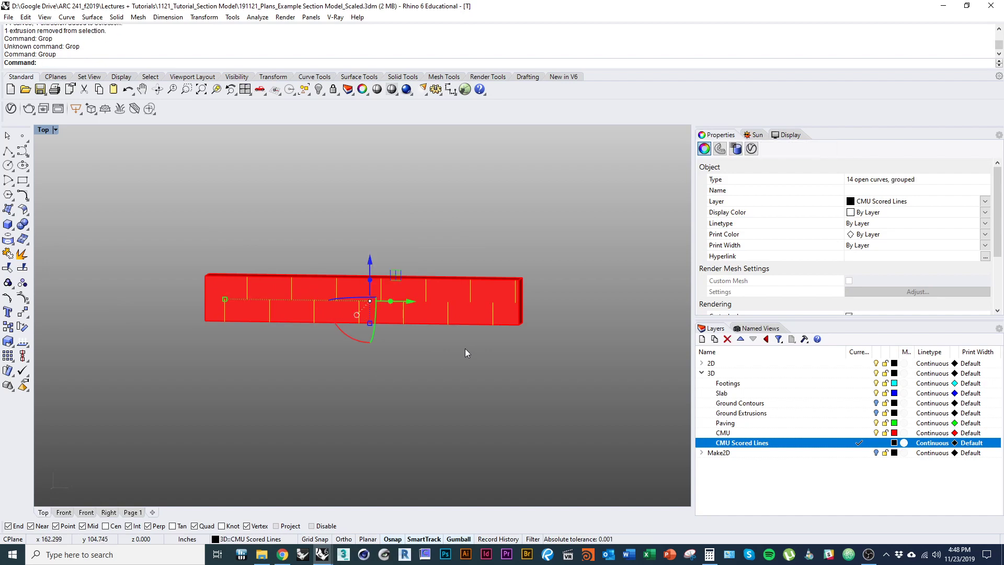
type("Show")
key("Return")
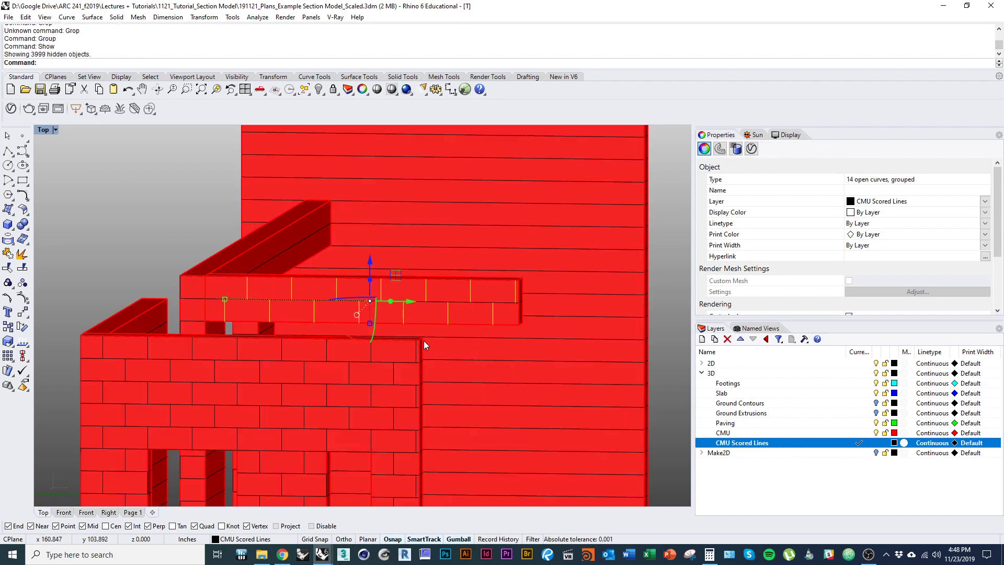
Step: Examine the scored joints on the projecting beam and how they meet the adjoining long wall
right_click_drag(423, 340, 427, 396, "ctrl+shift")
scroll(469, 329, "down", 3)
scroll(360, 358, "up", 3)
right_click_drag(360, 357, 456, 381)
scroll(399, 372, "up", 1)
left_click(547, 453)
right_click_drag(505, 454, 468, 464)
left_click(253, 395)
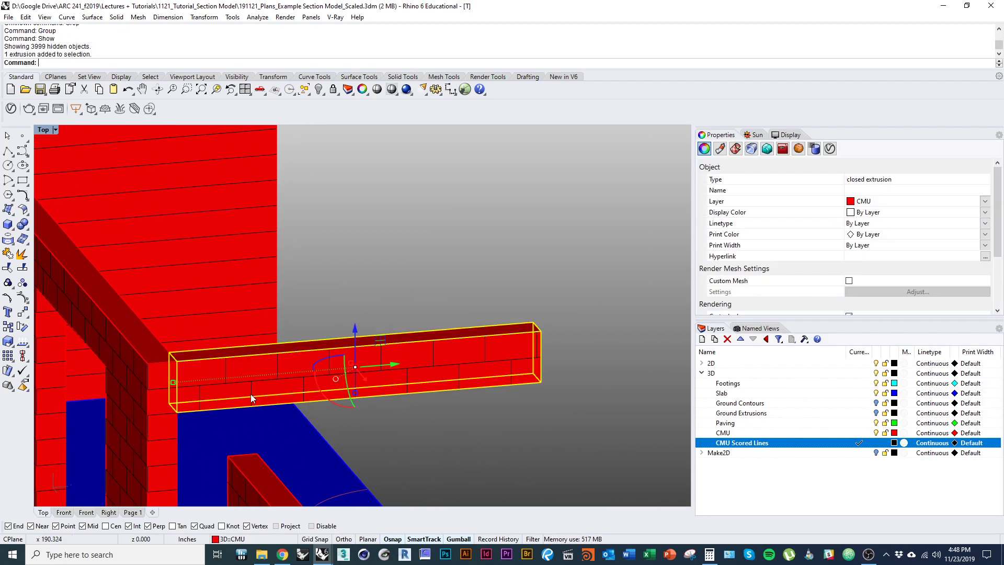
left_click(268, 378)
left_click(284, 420)
scroll(285, 419, "down", 8)
key("Escape")
right_click_drag(288, 418, 296, 480)
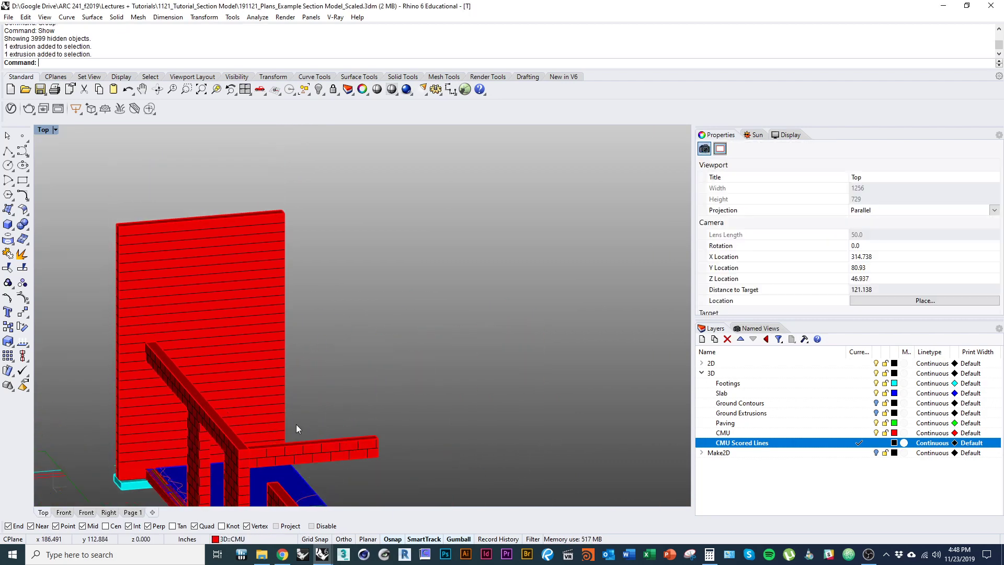
Step: Try a vertical scored line one course high on the tall wall's corner edge just above the slab, and delete it
right_click_drag(296, 438, 244, 388)
right_click_drag(460, 405, 340, 411)
scroll(426, 346, "up", 8)
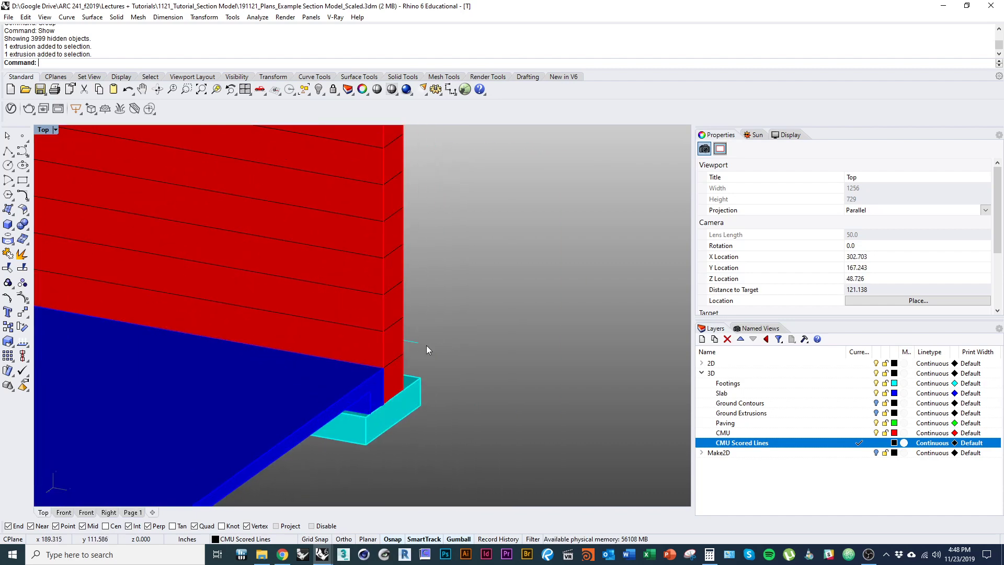
key("Return")
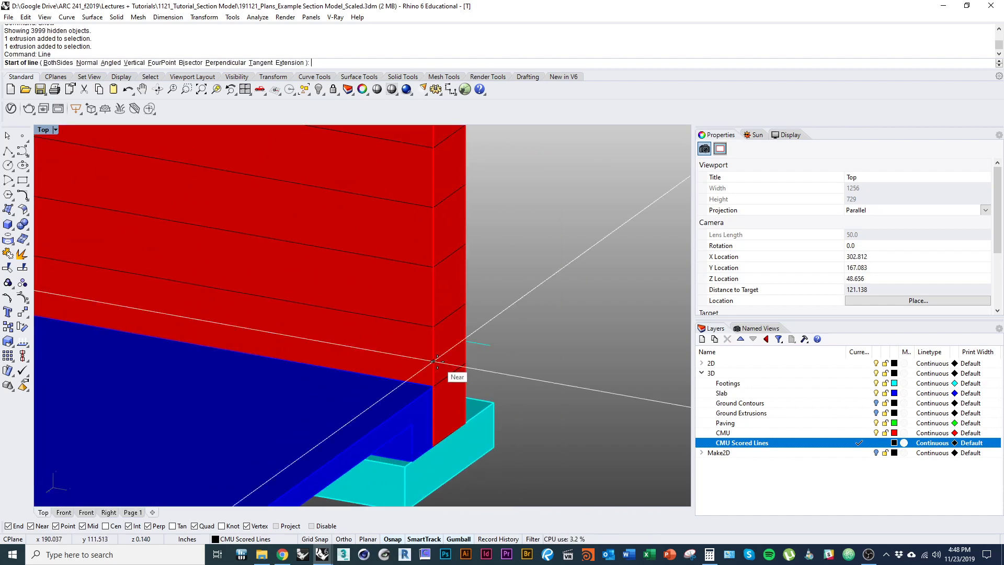
left_click(433, 328)
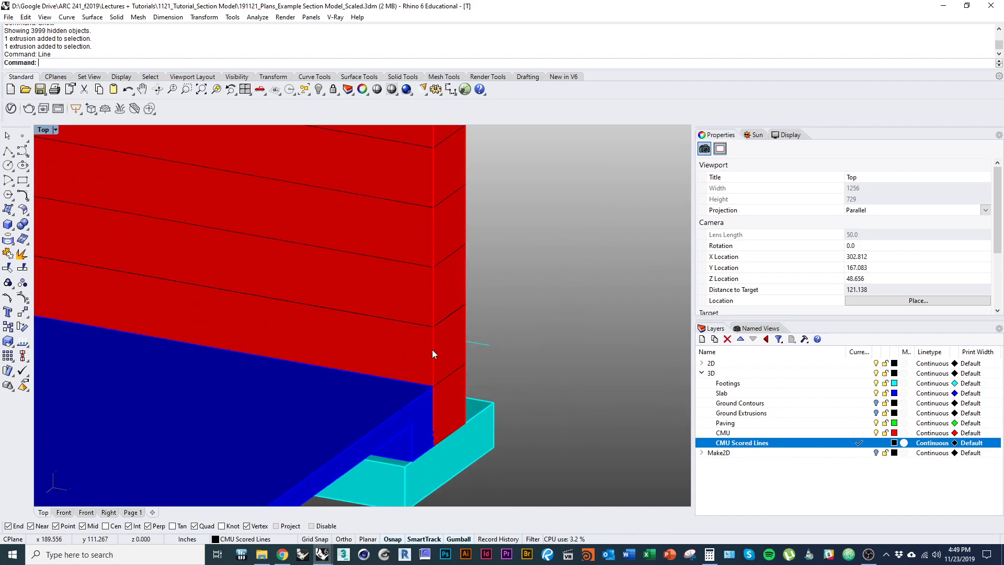
left_click(431, 349)
left_click(473, 374)
right_click_drag(413, 374, 341, 409)
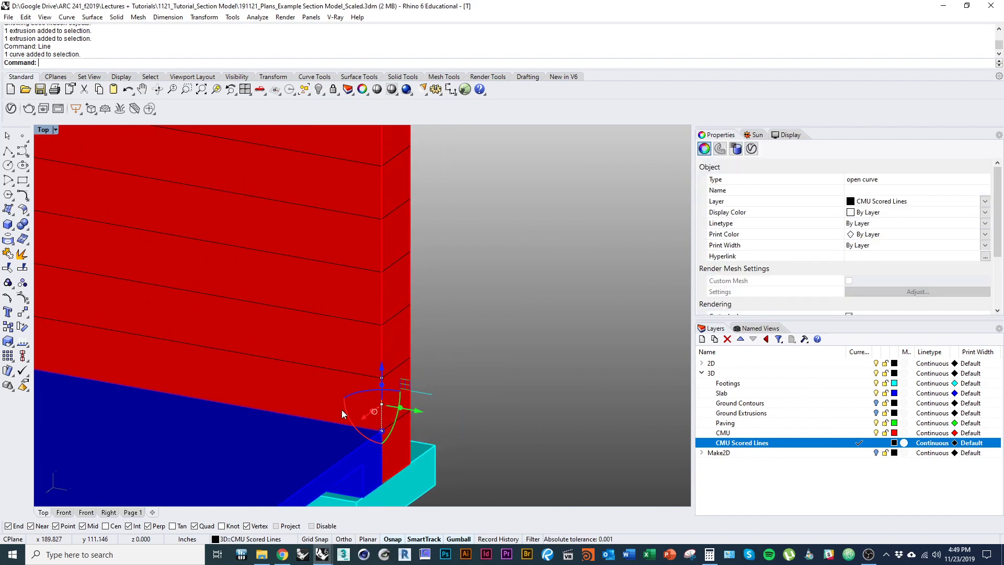
key("Escape")
left_click(383, 410)
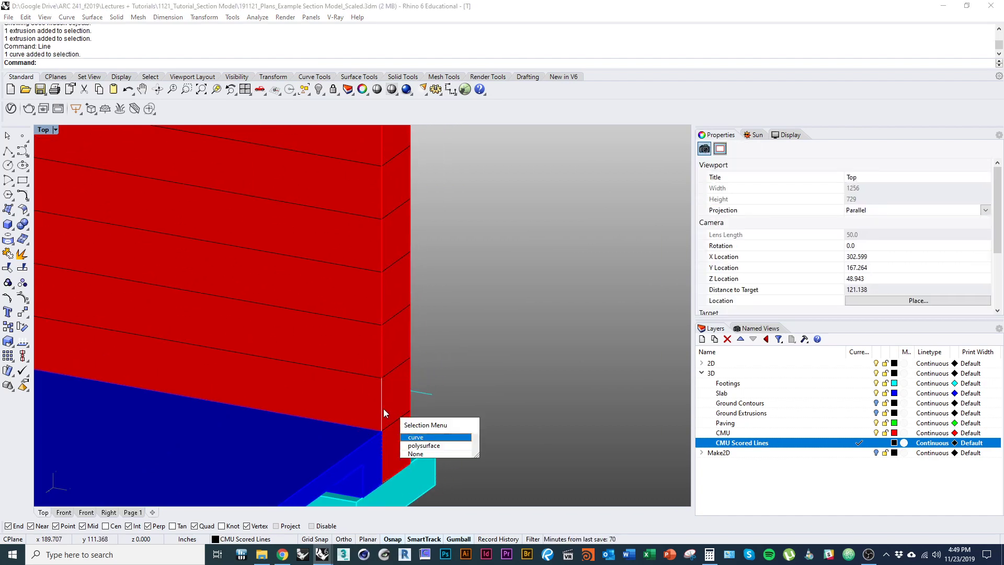
left_click(425, 436)
type("d")
key("Return")
Step: Examine the whole section model and the 2D plan linework beside it from above and from oblique angles
right_click_drag(361, 337, 353, 372, "ctrl")
key("Home")
key("Home")
key("Home")
key("Home")
key("Home")
key("Home")
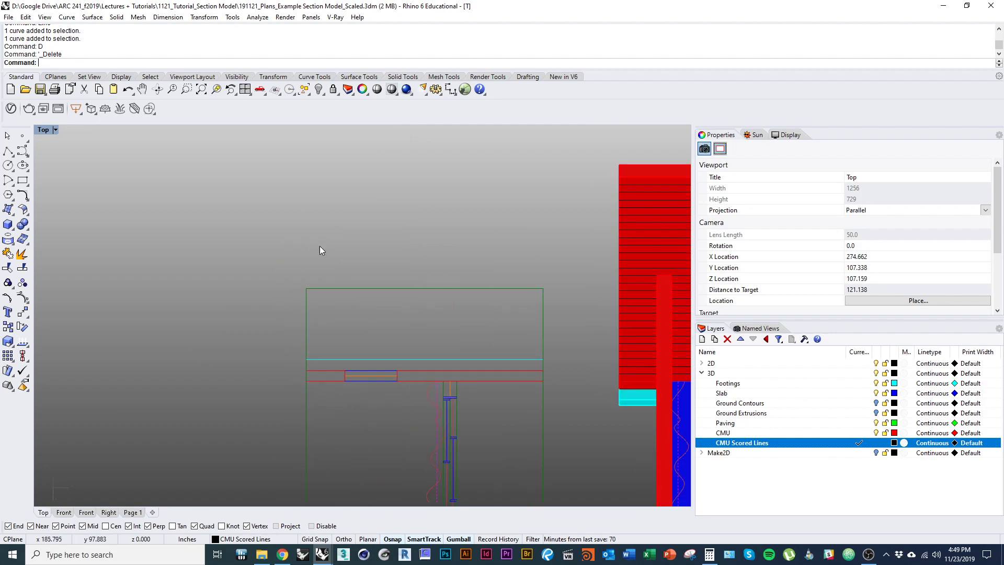
key("Home")
key("Home")
key("Home")
key("Home")
key("Home")
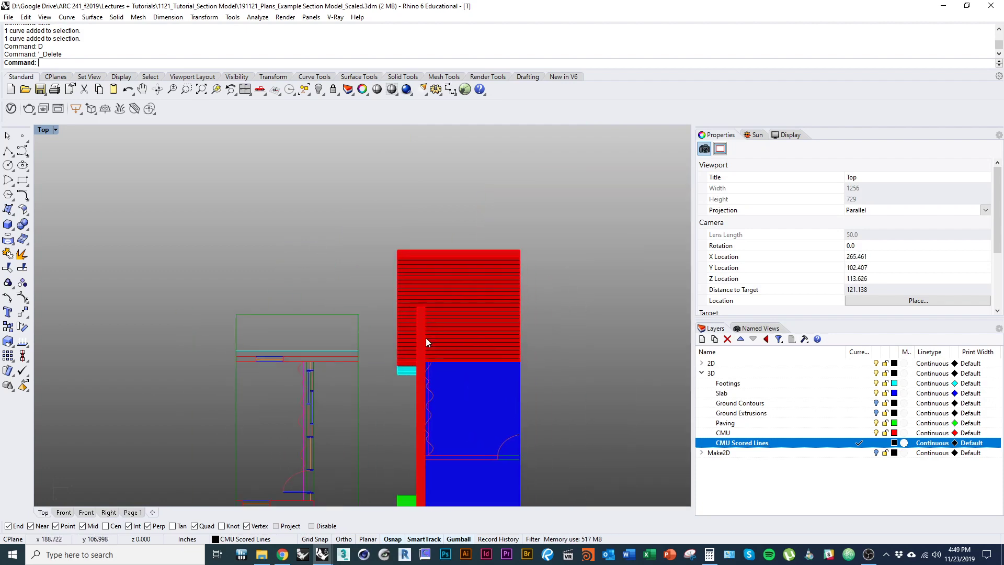
right_click_drag(591, 356, 584, 330, "ctrl+shift")
scroll(449, 340, "down", 3)
right_click_drag(457, 333, 452, 338, "ctrl+shift")
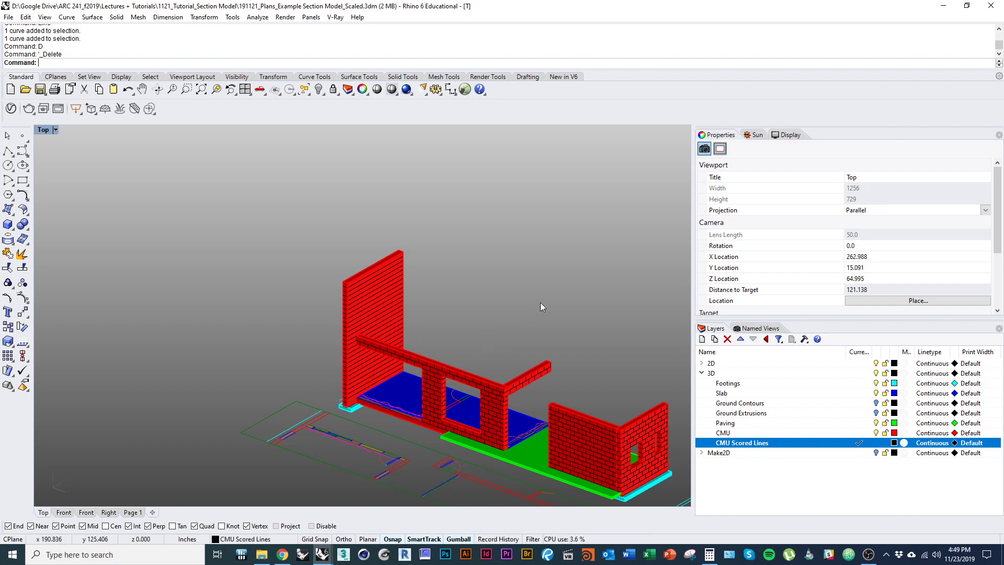
right_click_drag(541, 302, 481, 267, "ctrl+shift")
right_click_drag(472, 327, 420, 295)
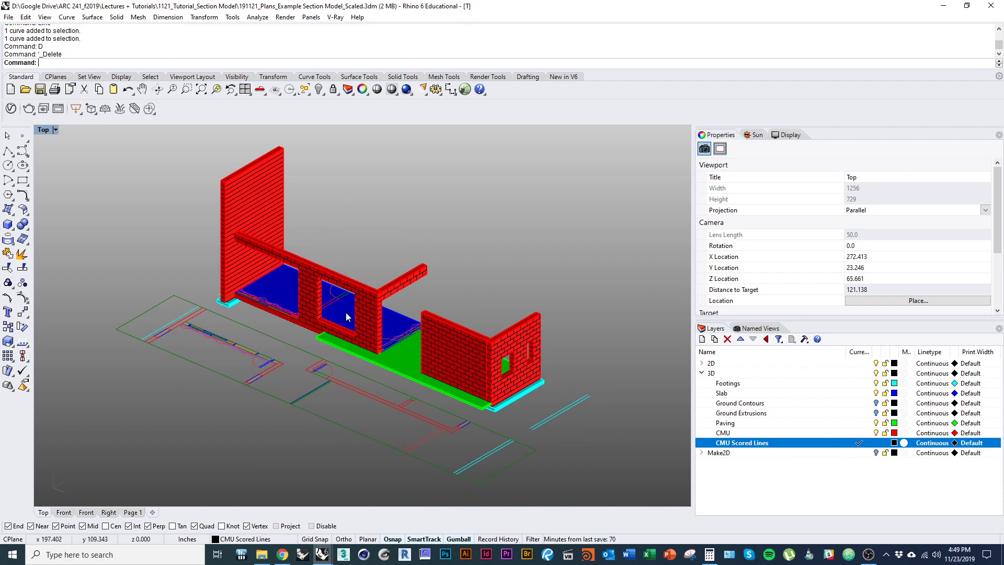
right_click_drag(454, 265, 404, 254)
right_click_drag(386, 242, 404, 247)
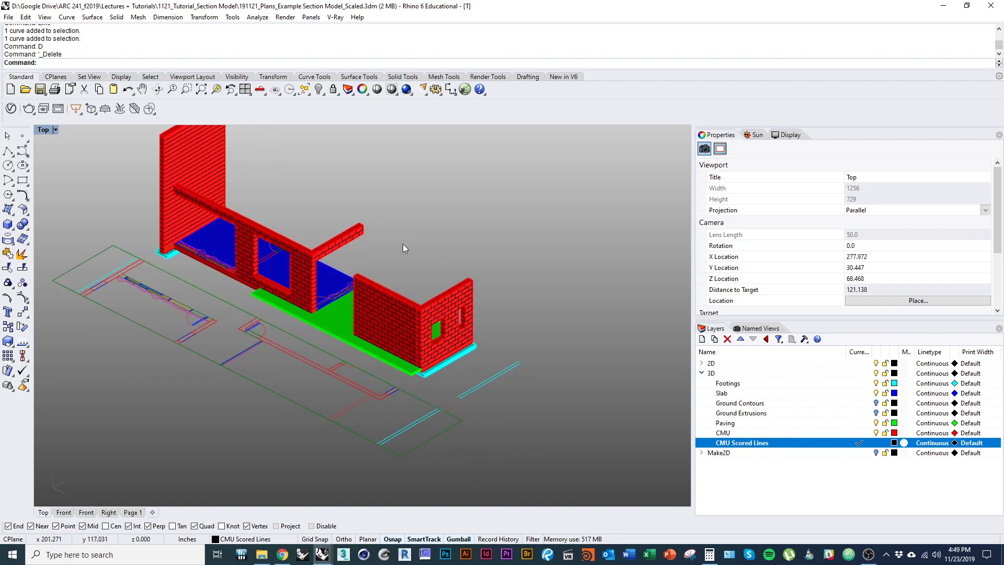
Step: Move all the 2D plan linework from the end of its footing lines to the matching footing lines beside the model
right_click_drag(515, 332, 512, 417, "shift")
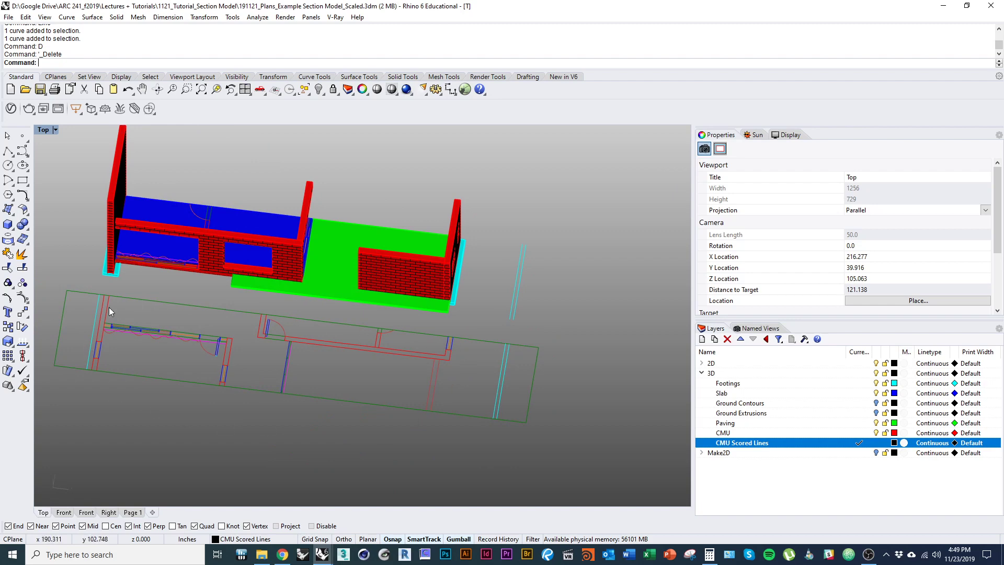
right_click_drag(362, 421, 418, 455)
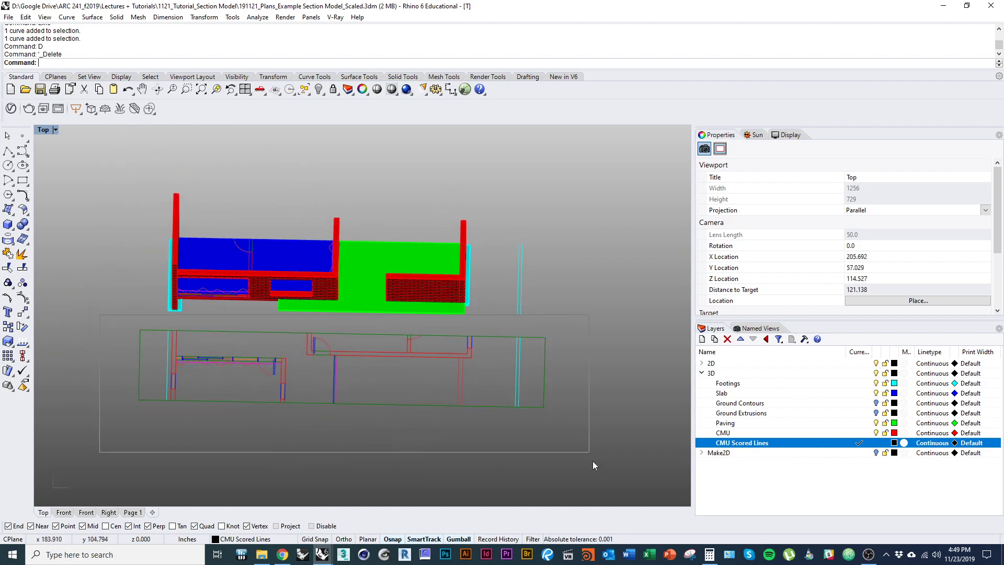
left_click_drag(593, 461, 594, 467)
right_click_drag(544, 446, 466, 410)
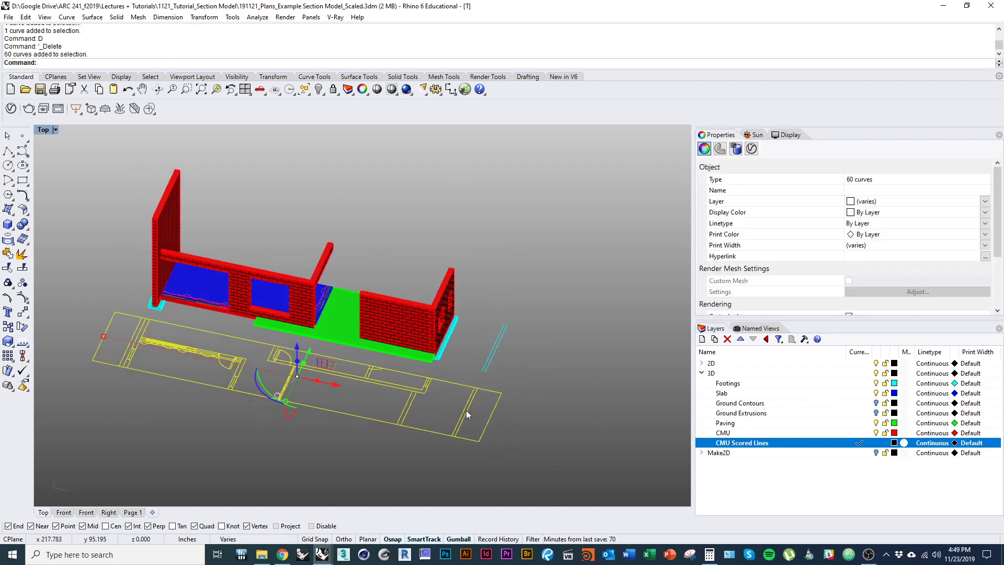
scroll(466, 413, "up", 3)
type("m")
key("Return")
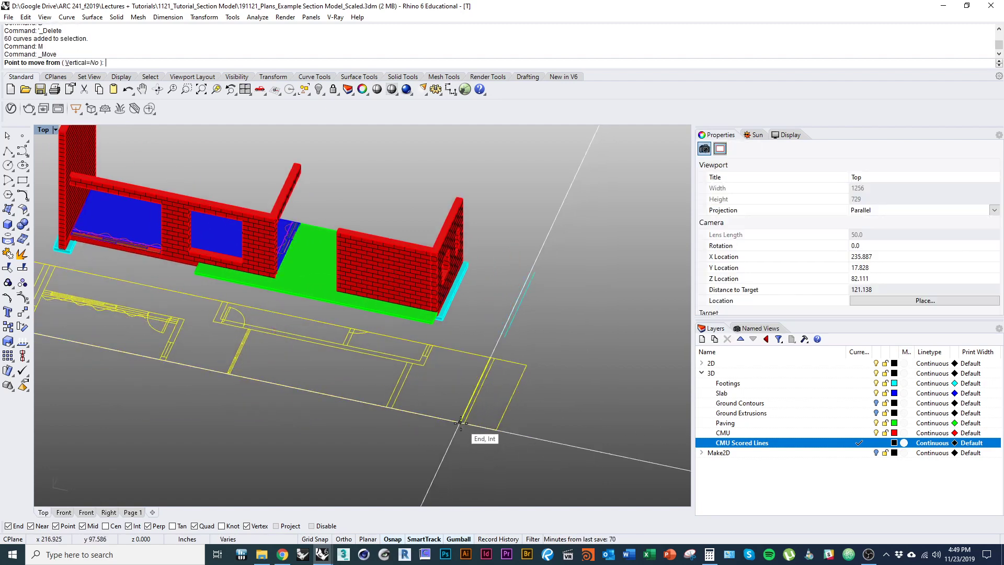
left_click(465, 423)
left_click(505, 337)
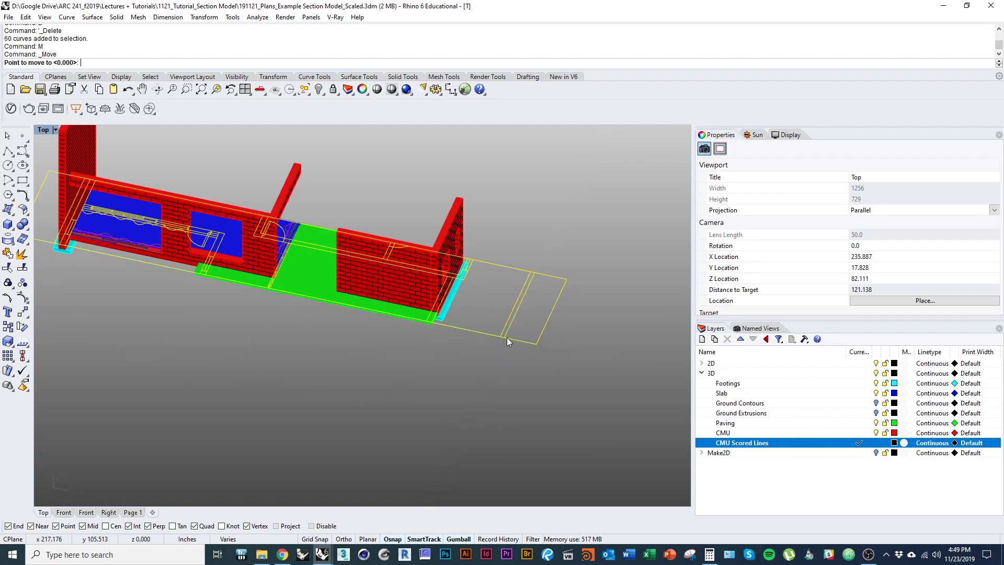
Step: Move the 2D plan linework vertically from its outer boundary corner up to the top of the short end wall
right_click_drag(485, 346, 487, 384)
scroll(465, 435, "down", 5)
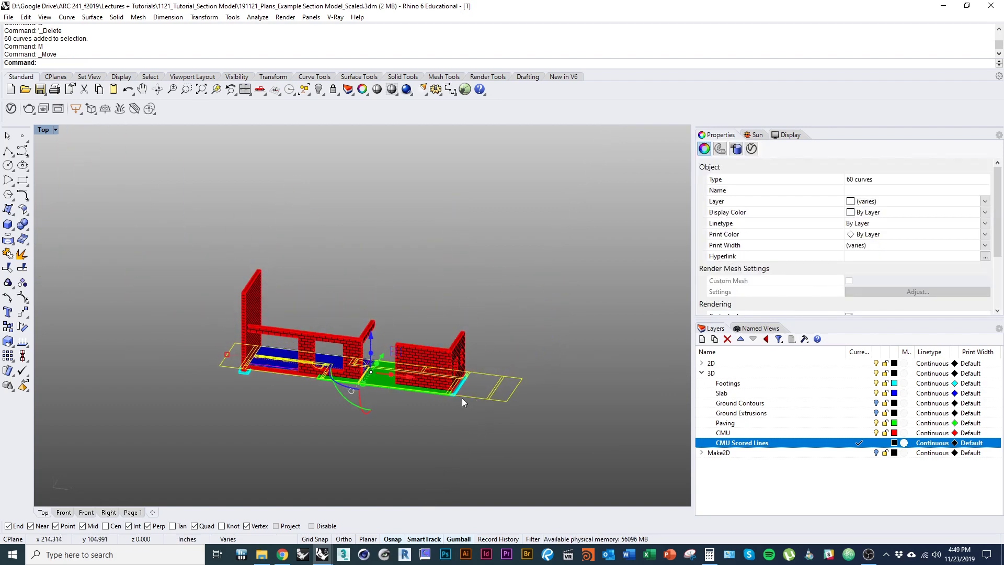
right_click_drag(318, 372, 325, 373)
scroll(246, 354, "up", 5)
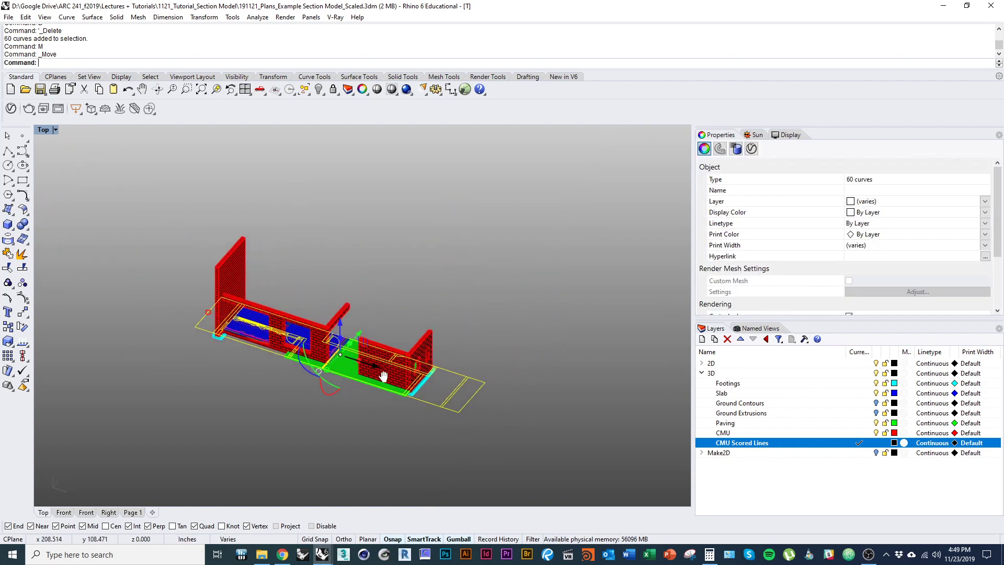
type("M")
key("Return")
type("v")
key("Return")
scroll(544, 397, "up", 3)
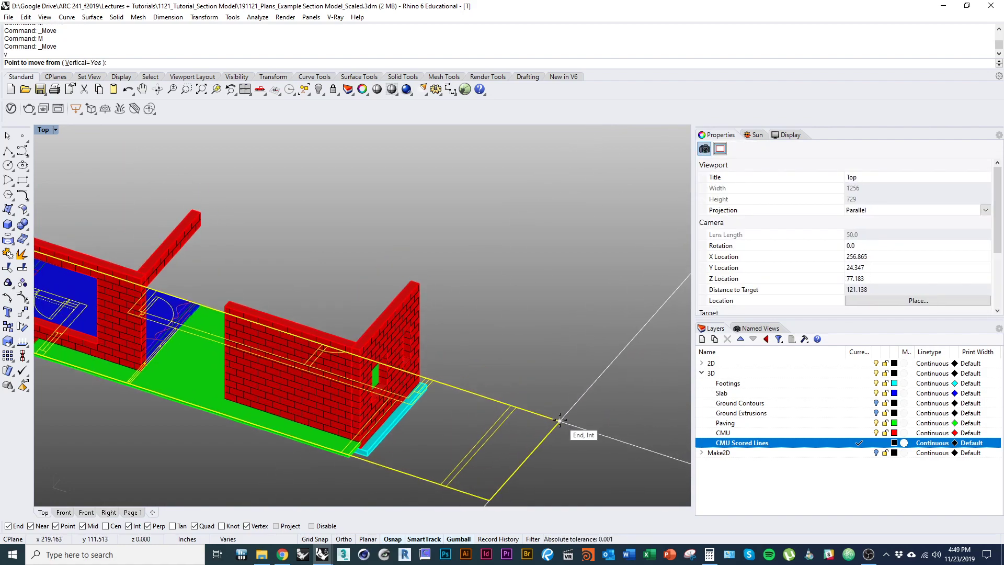
left_click(559, 419)
scroll(421, 286, "up", 4)
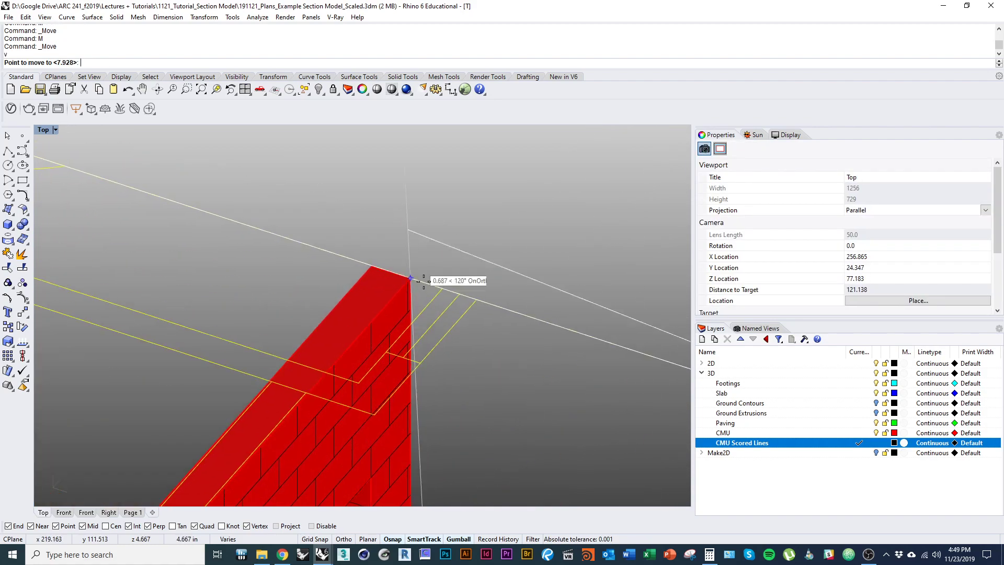
left_click(395, 259)
scroll(476, 336, "down", 5)
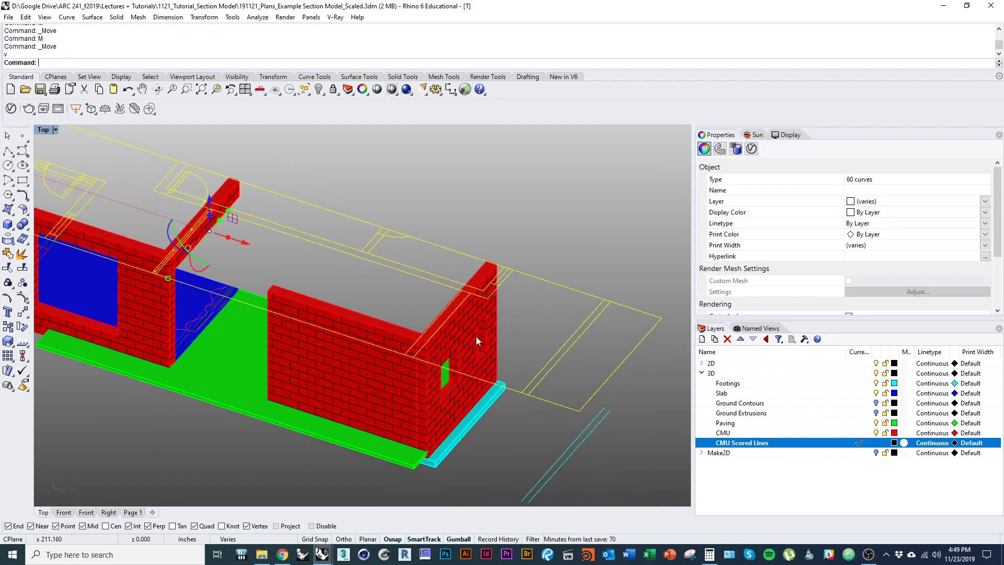
Step: Raise the 2D plan linework vertically by one block course, using two adjacent scored joints on the tall wall as reference
right_click_drag(448, 385, 566, 396)
right_click_drag(501, 384, 329, 384, "shift")
key("Return")
type("v")
key("Return")
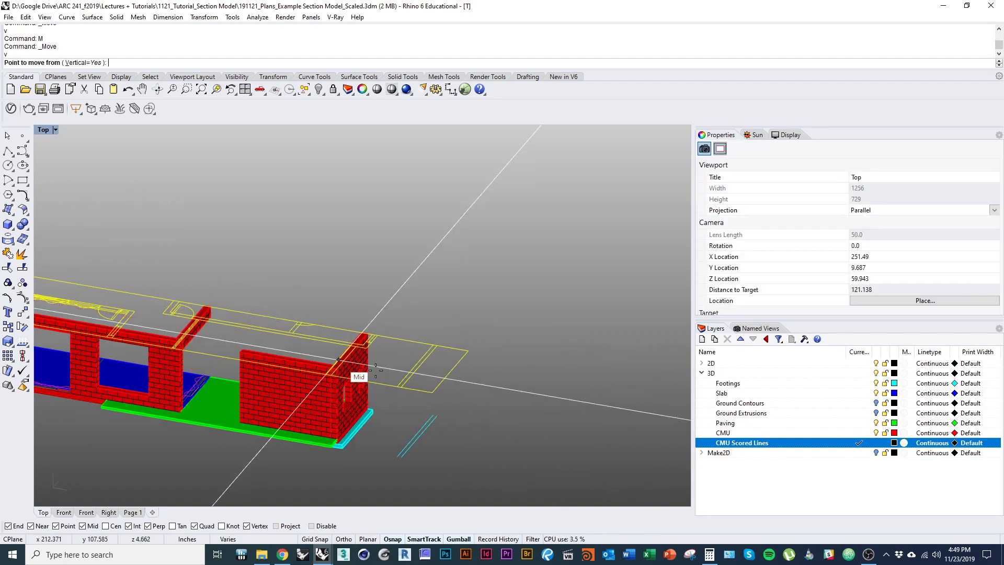
scroll(403, 365, "up", 5)
right_click_drag(410, 336, 537, 369, "shift")
scroll(441, 369, "down", 3)
right_click_drag(327, 372, 267, 322)
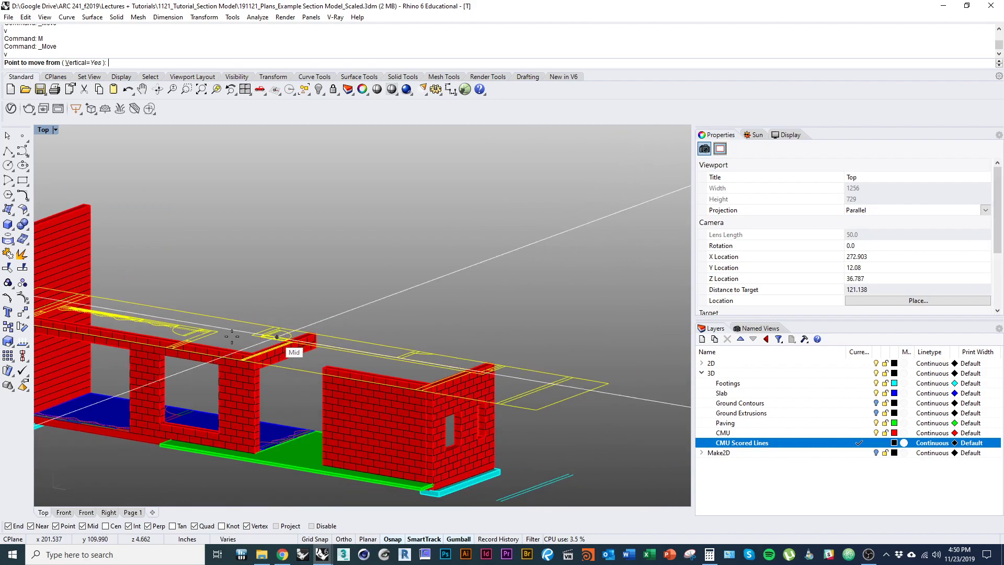
right_click_drag(48, 304, 299, 336, "shift")
scroll(276, 328, "up", 9)
scroll(427, 298, "up", 5)
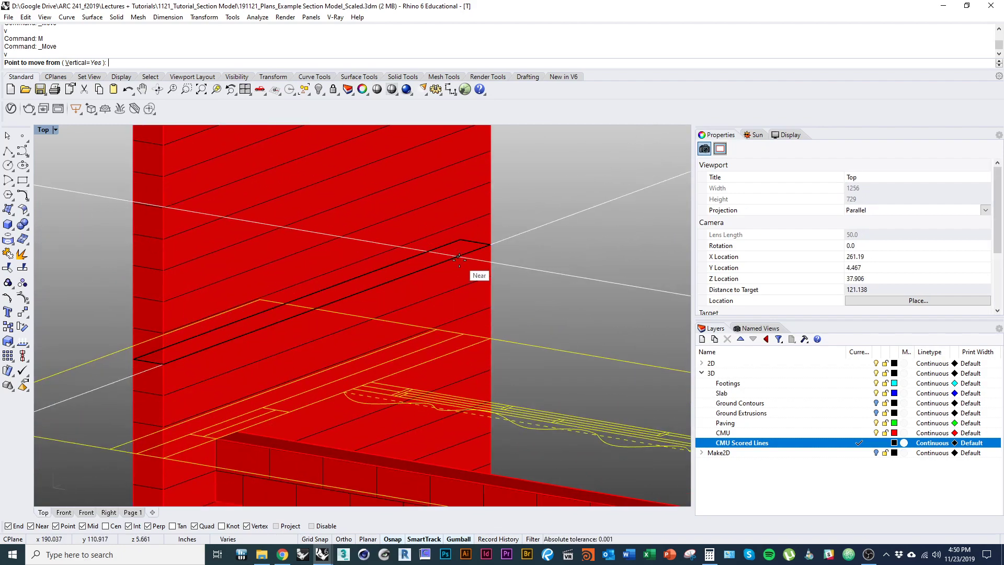
left_click(458, 257)
left_click(462, 226)
scroll(461, 230, "down", 12)
right_click_drag(462, 337, 293, 312, "shift")
scroll(293, 312, "down", 4)
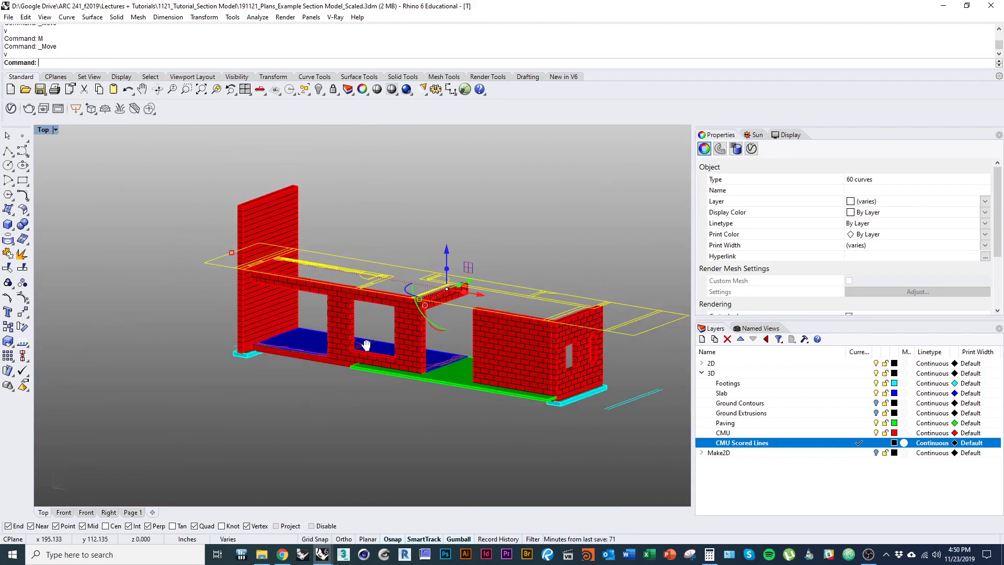
Step: Deselect the raised plan linework and lock the 2D layer
key("Escape")
right_click_drag(366, 343, 397, 270, "shift")
scroll(409, 340, "down", 5)
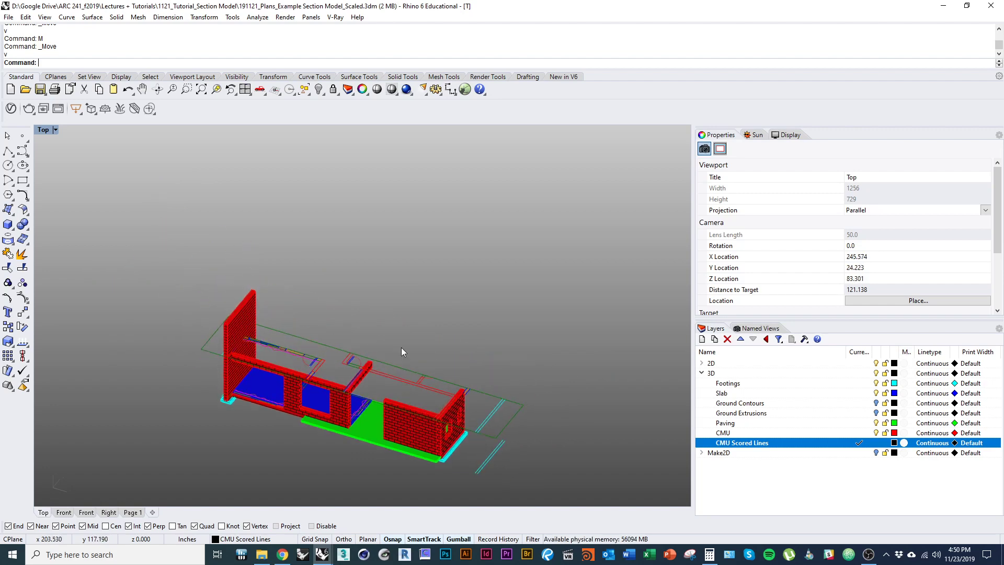
right_click_drag(365, 350, 320, 369, "shift")
scroll(329, 387, "up", 3)
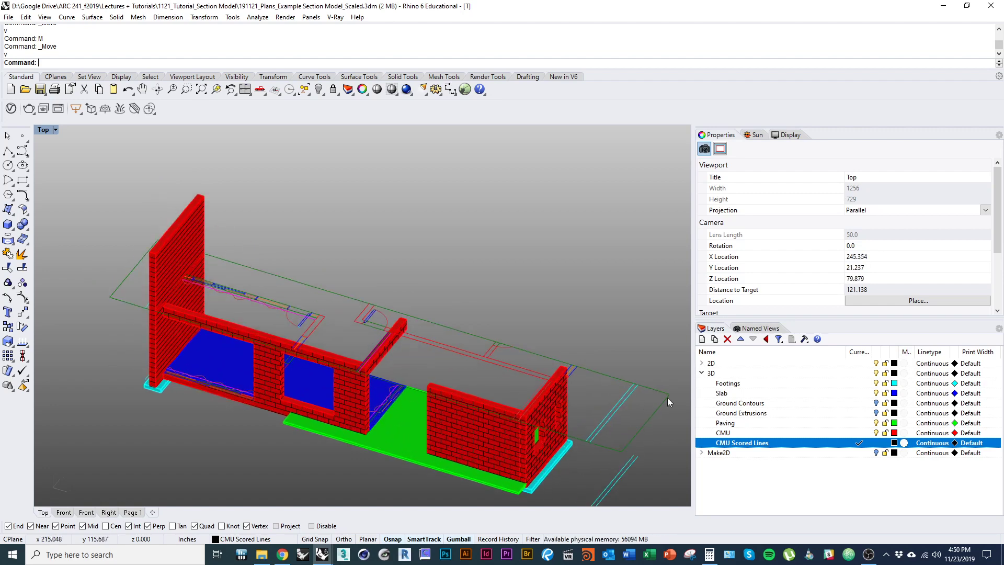
left_click(885, 364)
Step: Examine how the raised plan linework sits over the walls and beam, from several angles and briefly in wireframe display
right_click_drag(568, 388, 506, 370, "shift")
right_click_drag(587, 369, 546, 354, "shift")
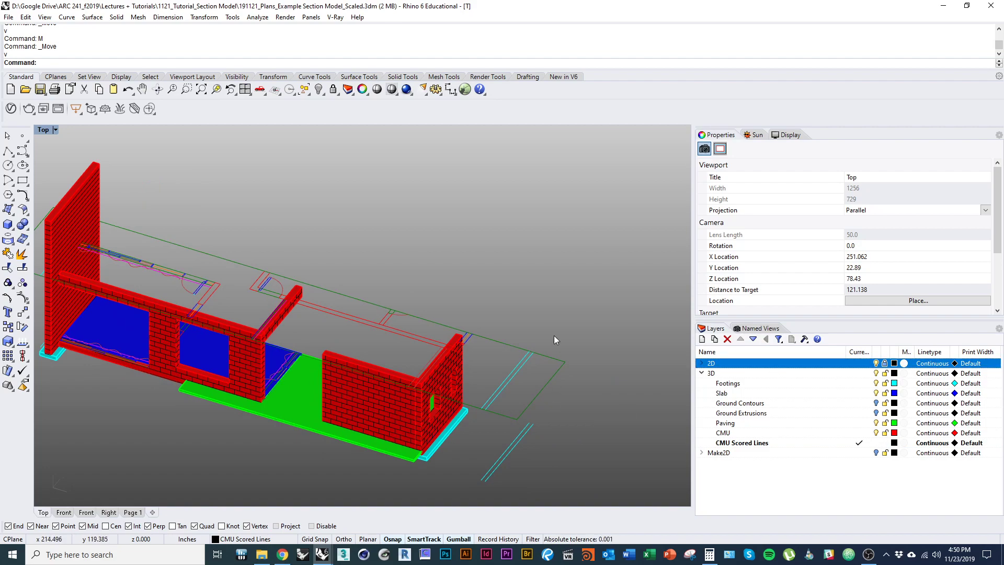
scroll(554, 336, "up", 1)
right_click_drag(528, 329, 570, 307)
scroll(546, 313, "up", 4)
scroll(558, 328, "down", 3)
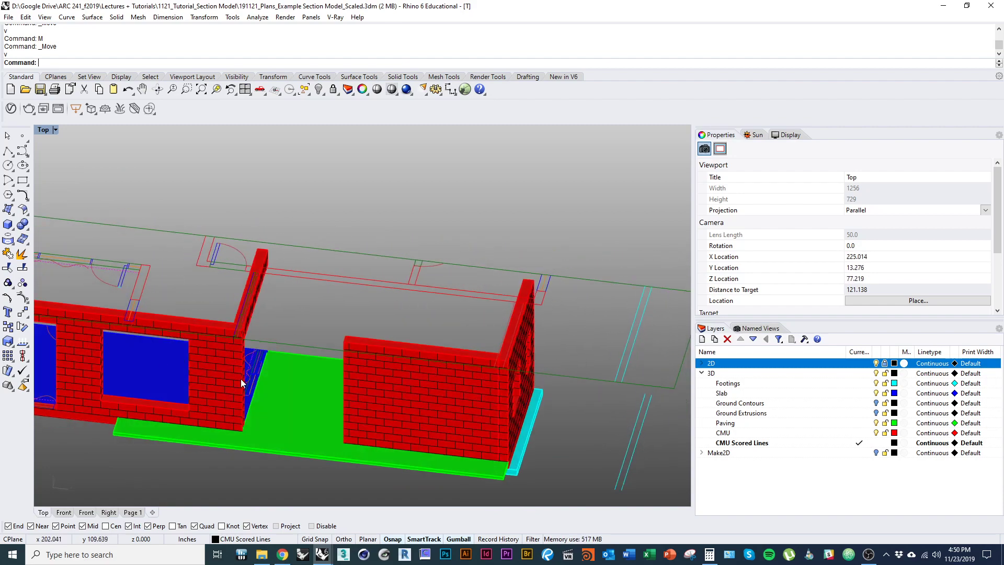
right_click_drag(259, 407, 366, 421)
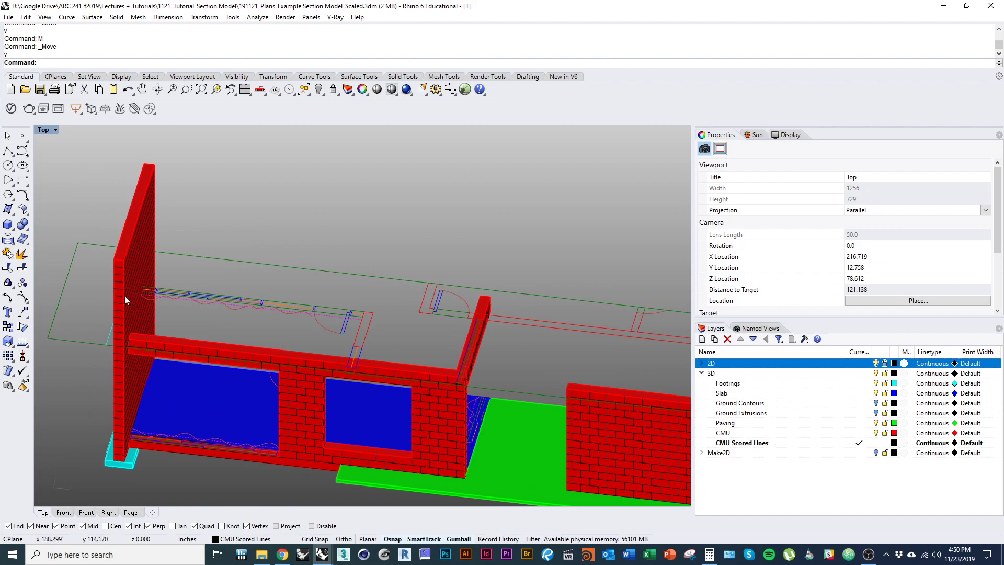
mouse_move(124, 296)
right_mouse_down()
mouse_move(129, 283)
mouse_move(140, 285)
mouse_move(137, 298)
right_mouse_up()
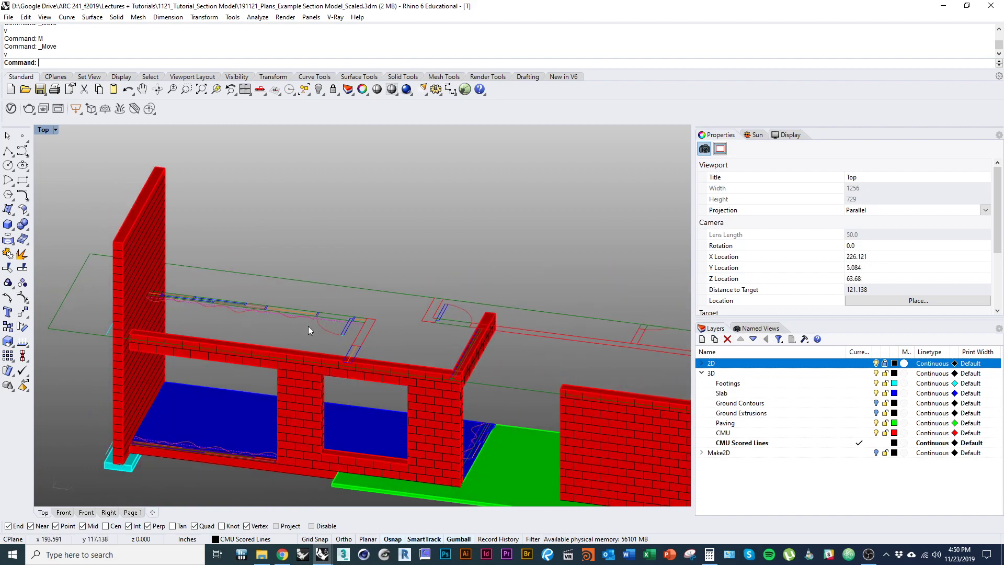
mouse_move(308, 325)
right_mouse_down()
mouse_move(157, 303)
mouse_move(227, 315)
mouse_move(241, 292)
mouse_move(190, 292)
mouse_move(241, 330)
mouse_move(605, 341)
mouse_move(351, 297)
mouse_move(287, 319)
mouse_move(265, 338)
mouse_move(401, 406)
mouse_move(478, 368)
right_mouse_up()
key("ctrl+alt+w")
key("ctrl+alt+s")
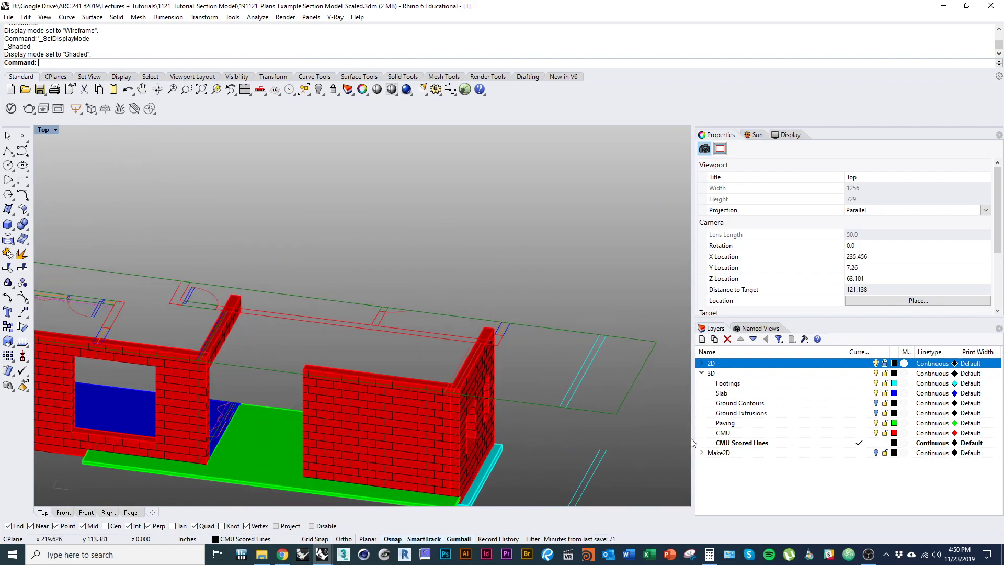
Step: Create a layer named 2nd Level Flooring under 3D, make it current and set its color to Cyan
left_click(770, 443)
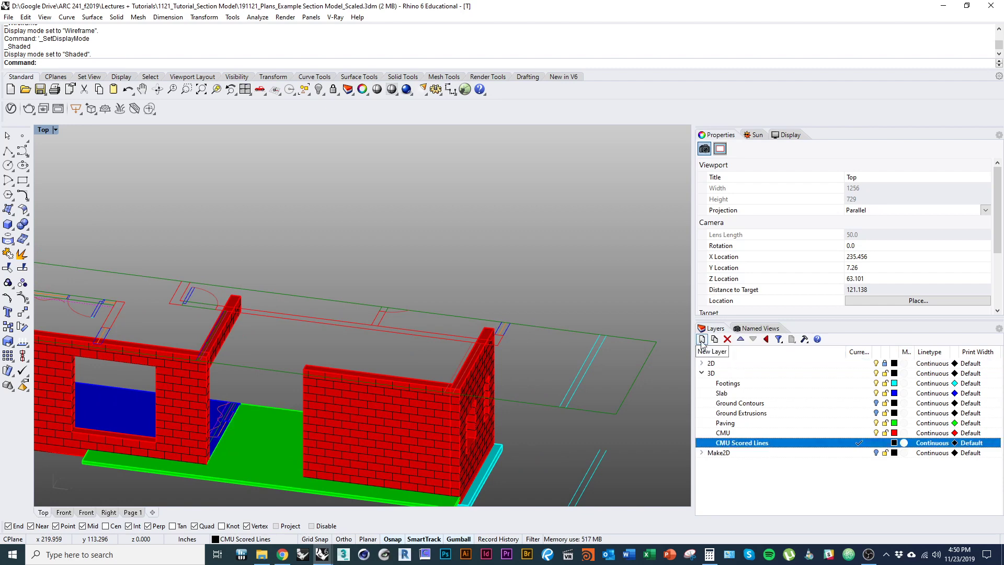
left_click(702, 339)
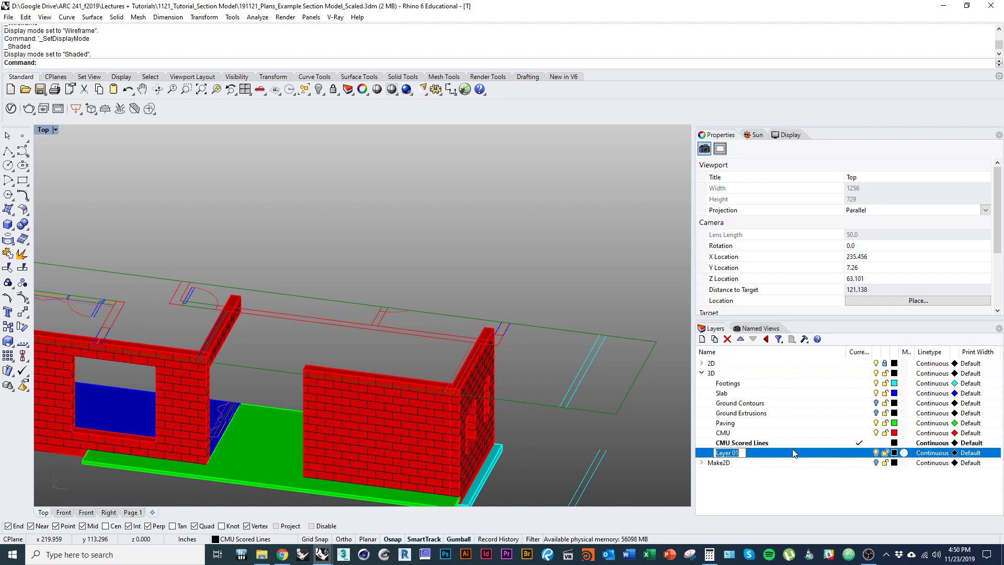
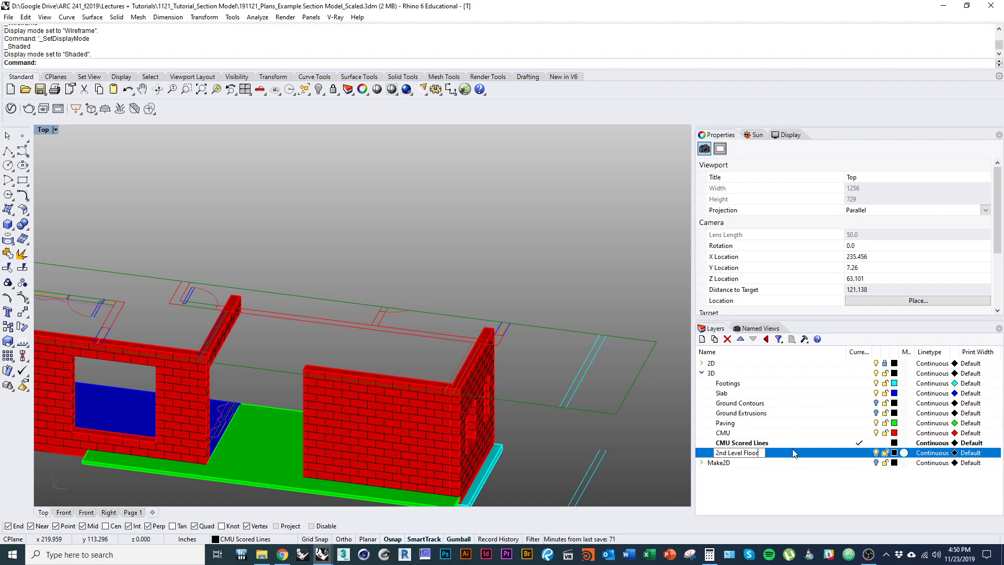
left_click(864, 453)
left_click(894, 453)
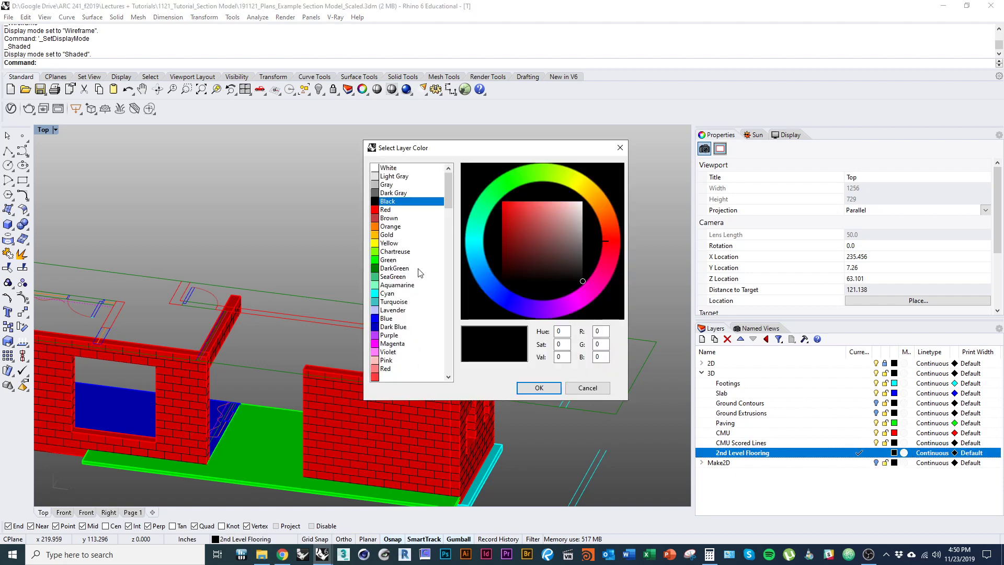
left_click(388, 294)
left_click(538, 388)
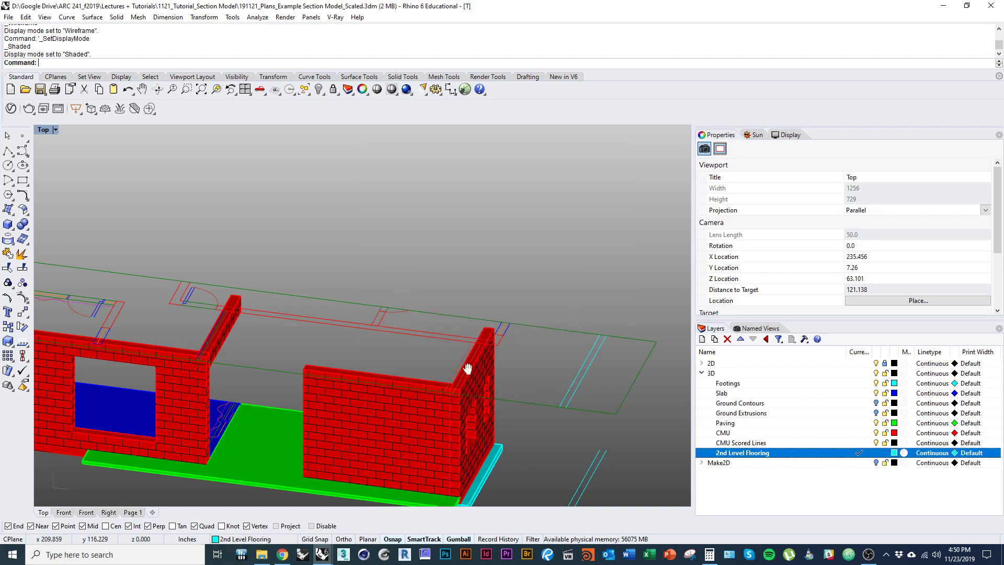
Step: Start the second-level floor outline as a polyline from the green plan boundary to the outer corner of the red wall lines beside the end wall
right_click_drag(538, 387, 505, 332)
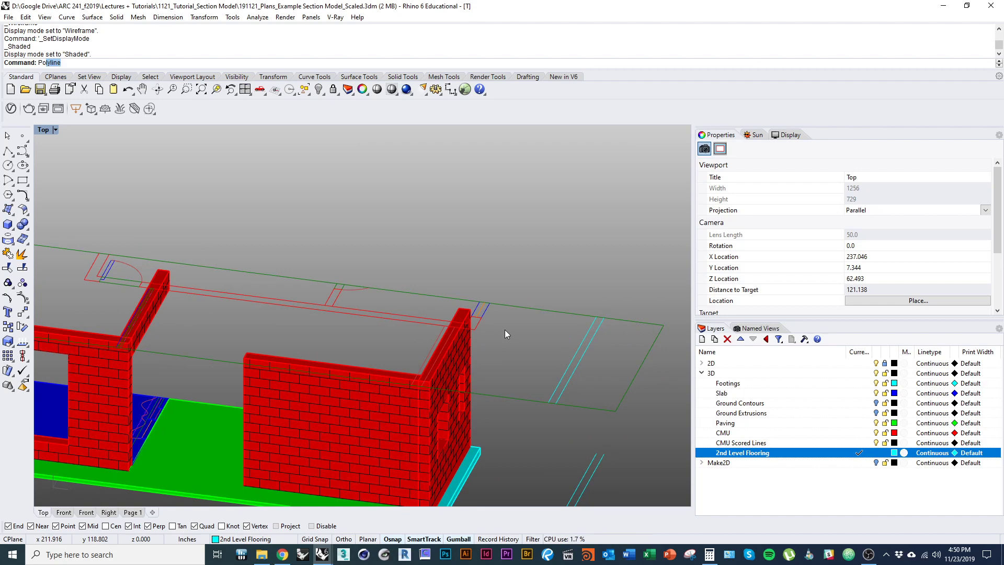
type("Poly")
key("Return")
scroll(460, 267, "up", 5)
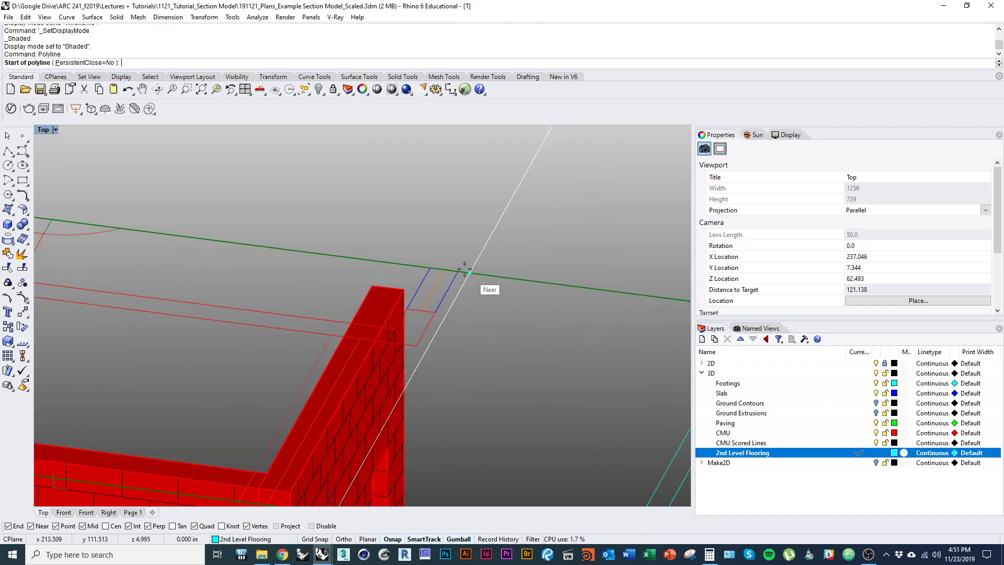
left_click(459, 269)
left_click(417, 345)
scroll(314, 346, "down", 9)
right_click_drag(264, 348, 527, 360, "shift")
scroll(332, 336, "up", 3)
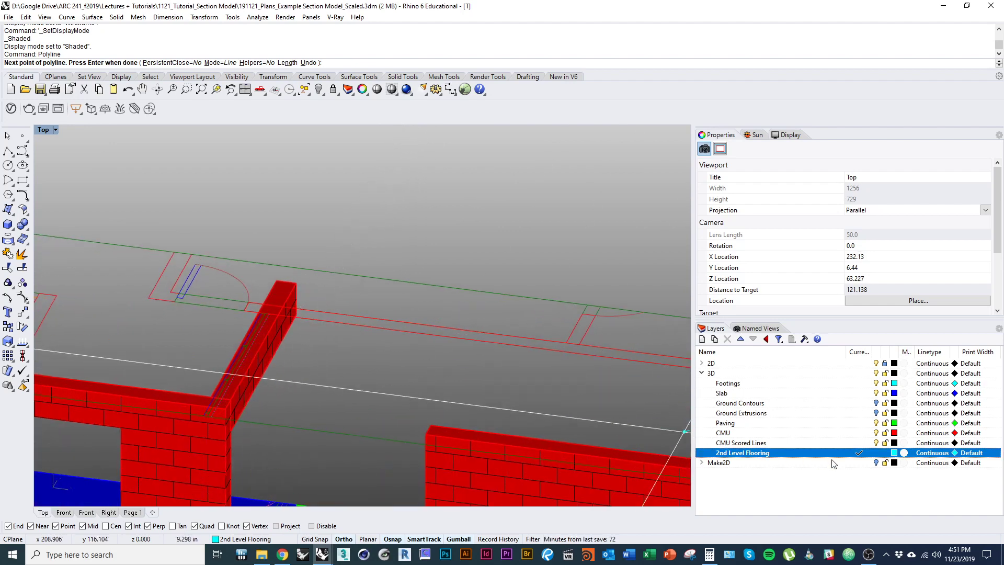
Step: Turn off the CMU Scored Lines layer and continue the floor outline along the plan's wall line to the projecting beam
left_click(876, 443)
scroll(617, 383, "down", 3)
scroll(340, 311, "up", 9)
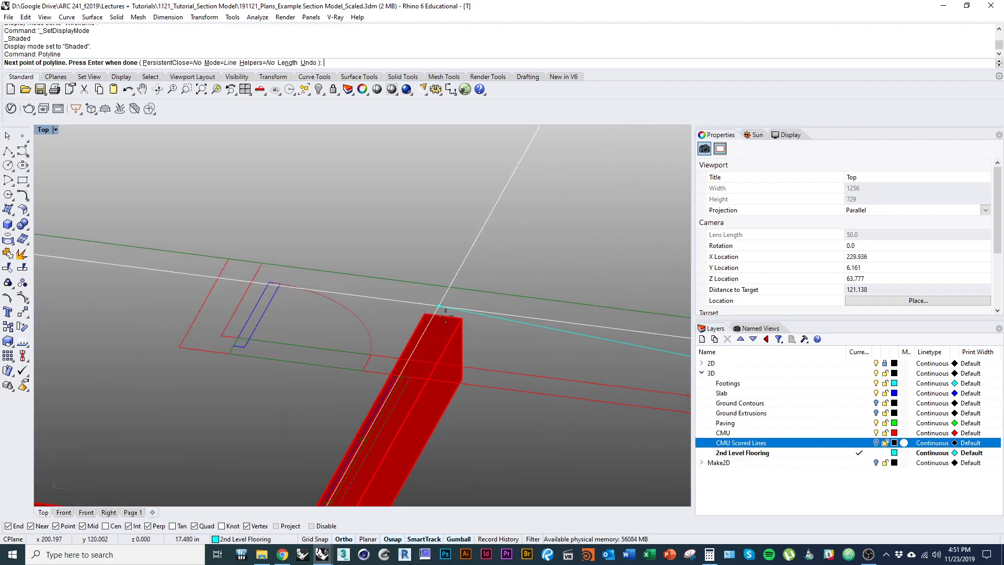
scroll(430, 374, "up", 8)
scroll(406, 365, "down", 9)
right_click_drag(451, 413, 424, 372, "ctrl+shift")
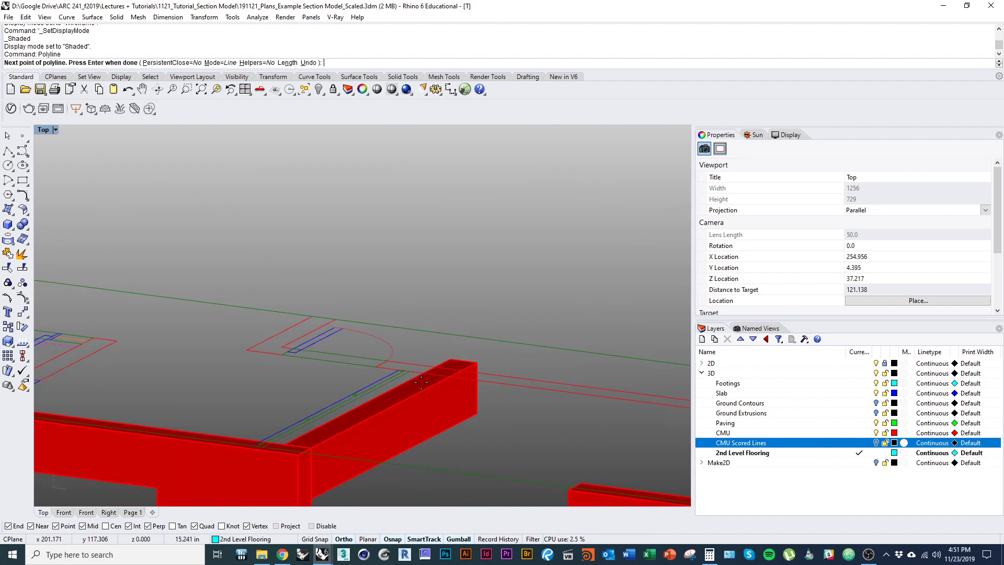
scroll(393, 337, "up", 13)
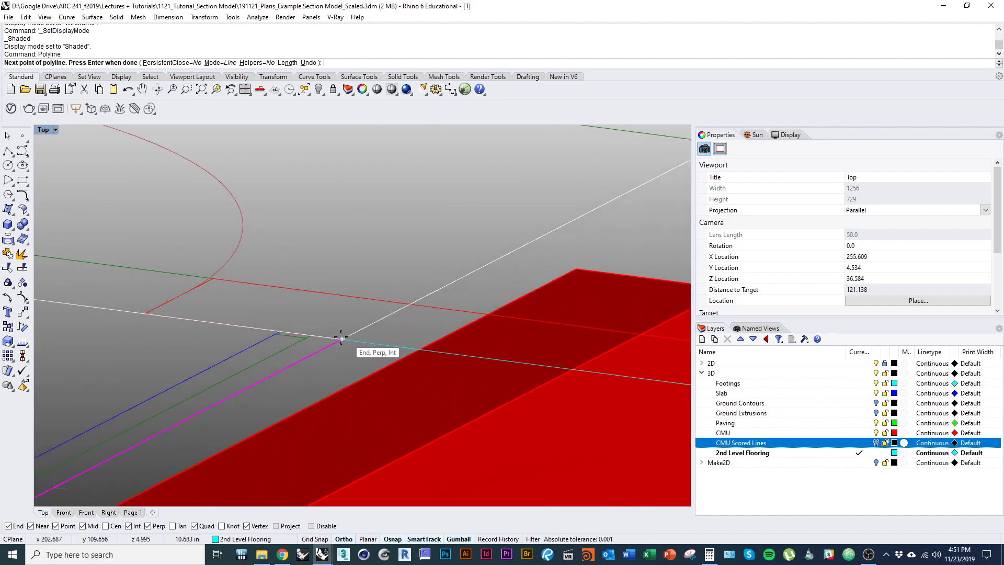
scroll(340, 337, "down", 10)
right_click_drag(361, 373, 411, 332, "ctrl+shift")
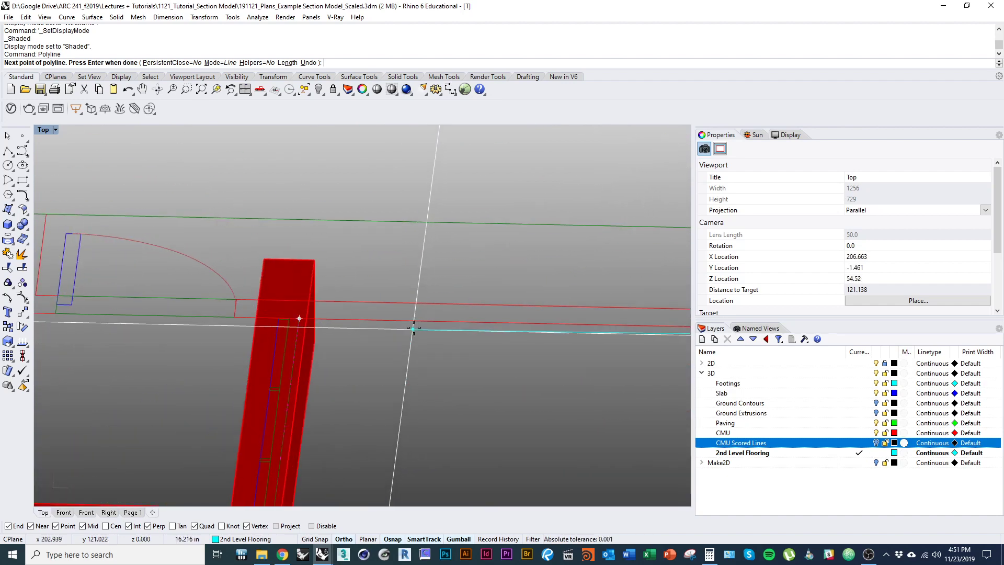
left_click(315, 258)
scroll(333, 261, "down", 8)
Step: Continue the floor outline along the beam and long wall to the tall wall, ending where its face meets the green plan boundary
right_click_drag(334, 261, 411, 453, "ctrl+shift")
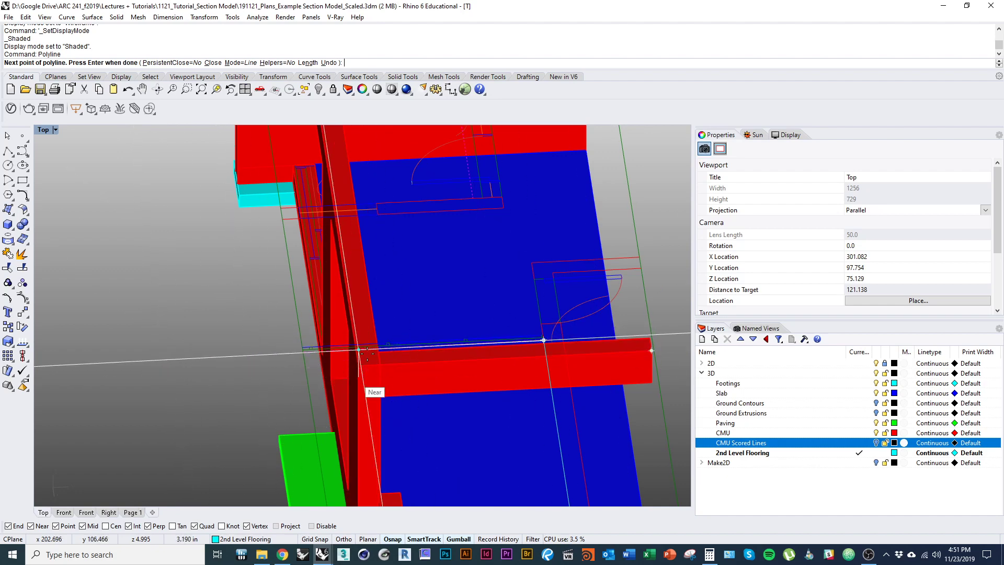
scroll(367, 354, "up", 5)
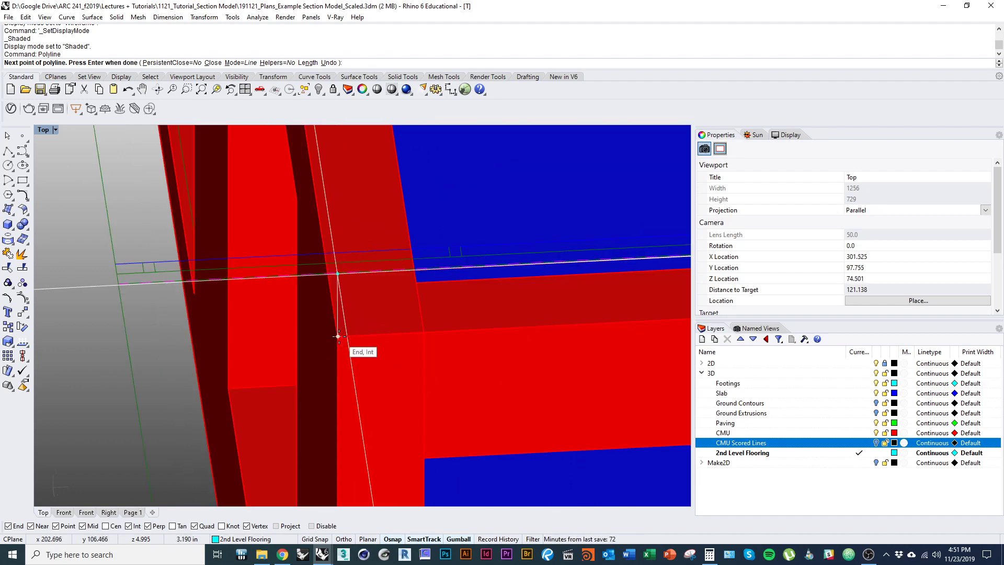
scroll(337, 337, "down", 5)
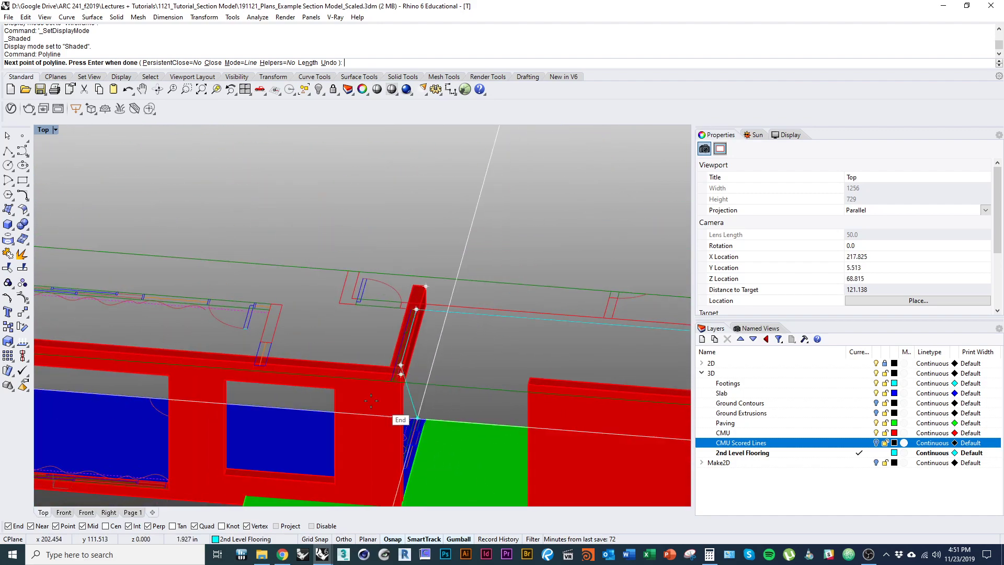
right_click_drag(371, 401, 544, 385, "shift")
scroll(541, 384, "down", 3, "shift")
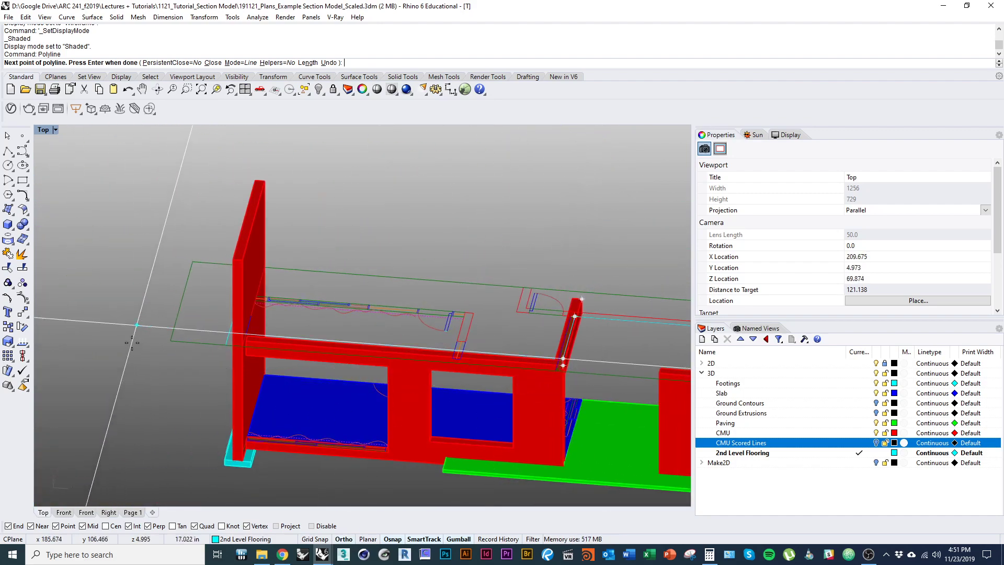
scroll(251, 243, "up", 6)
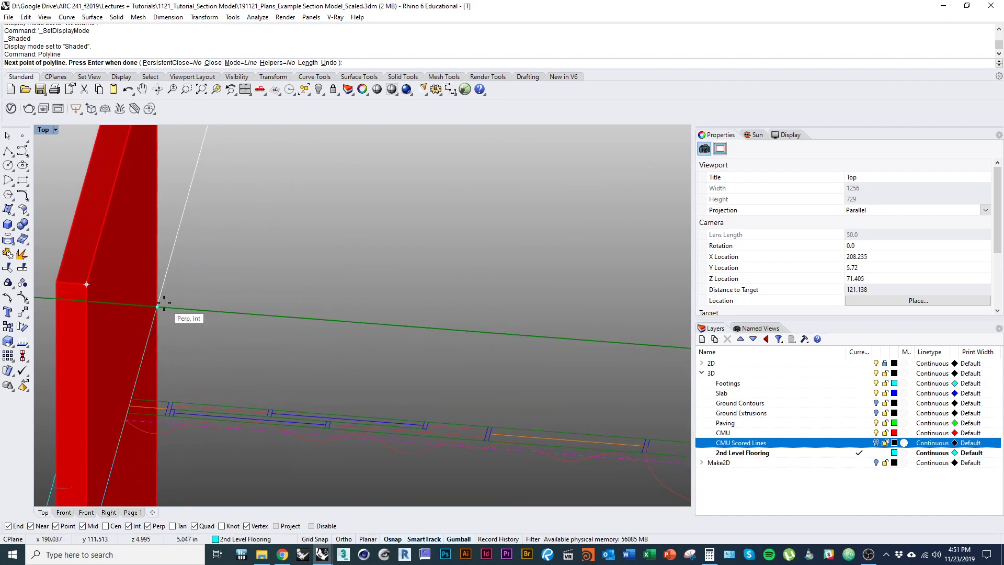
left_click(164, 302)
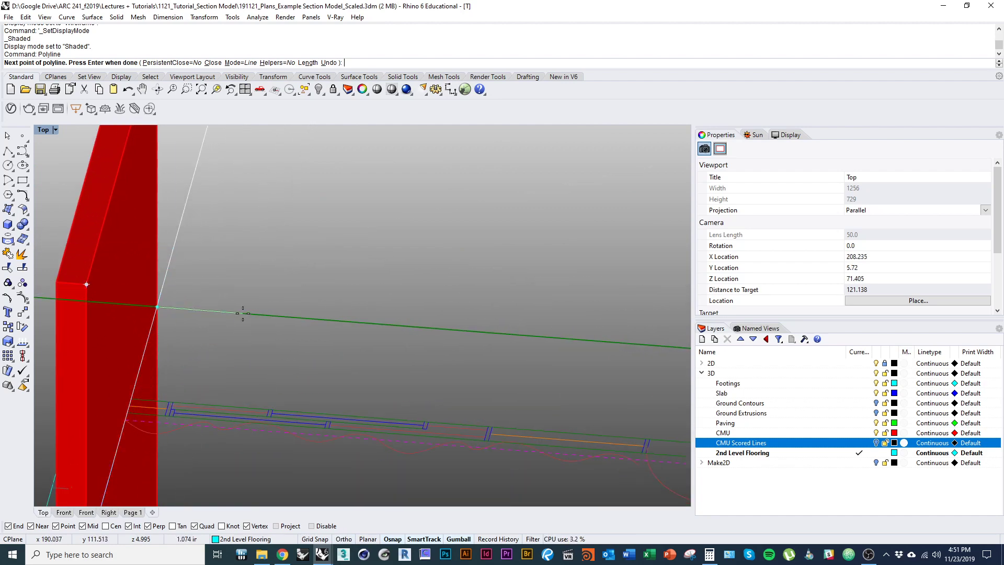
Step: Close the second-level floor outline at its starting point on the green plan boundary
scroll(242, 312, "down", 10)
right_click_drag(444, 371, 216, 360)
scroll(470, 325, "up", 7)
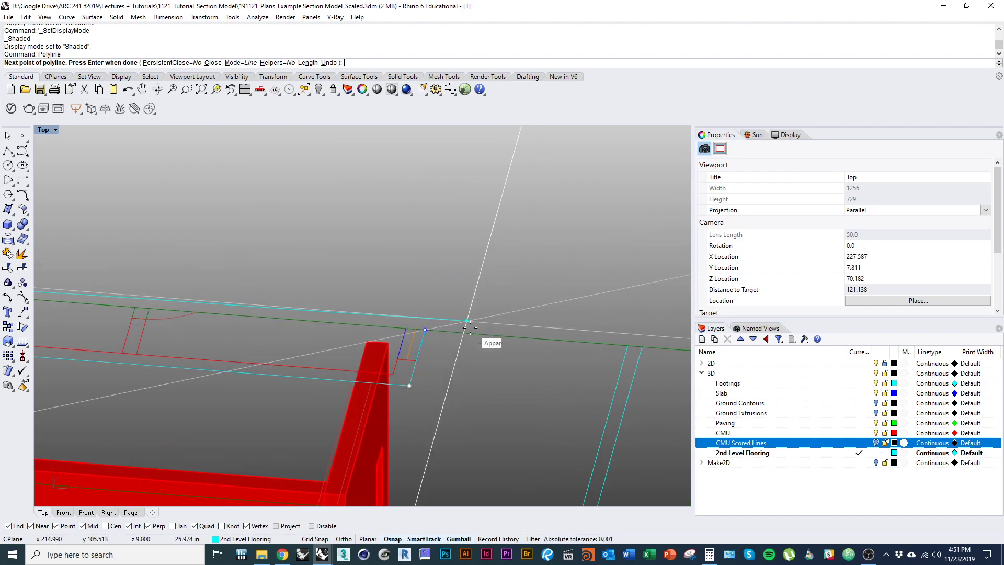
scroll(469, 327, "up", 10)
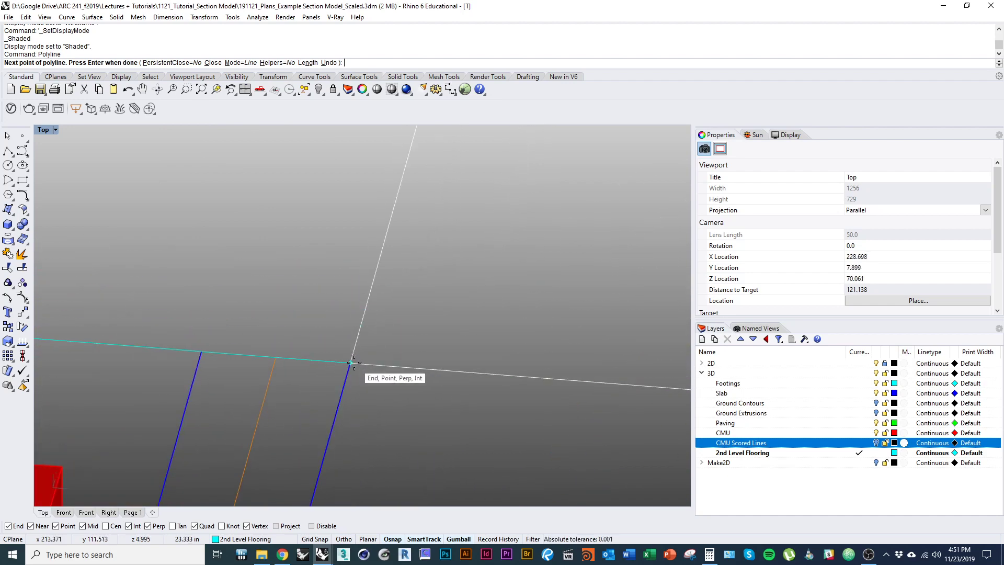
left_click(351, 362)
key("Return")
scroll(409, 420, "down", 15)
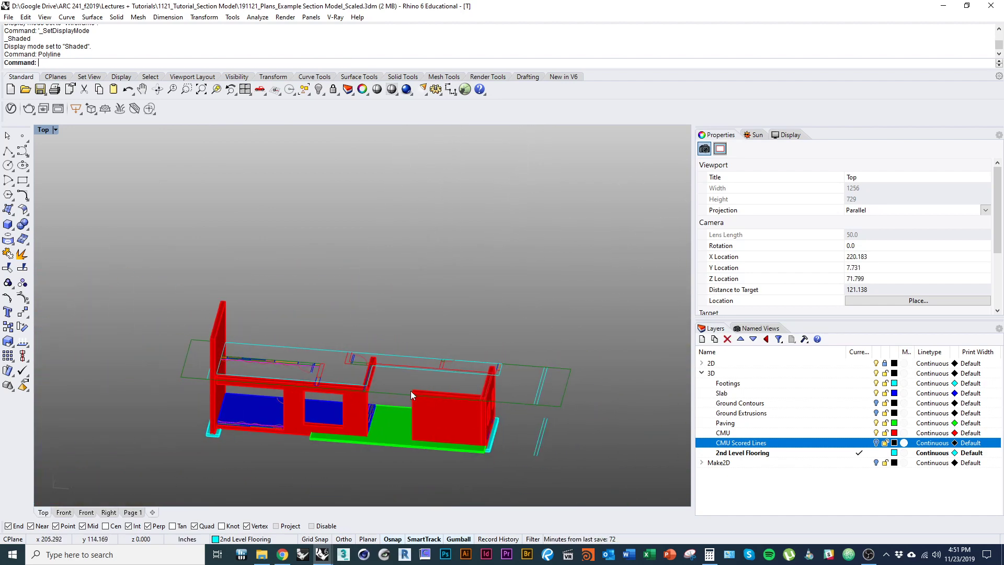
Step: Create a planar surface from the closed second-level floor outline and delete the outline curve
scroll(411, 393, "up", 8)
right_click_drag(368, 403, 421, 371)
scroll(421, 372, "up", 3)
left_click(434, 384)
scroll(400, 373, "down", 2)
scroll(400, 372, "down", 2)
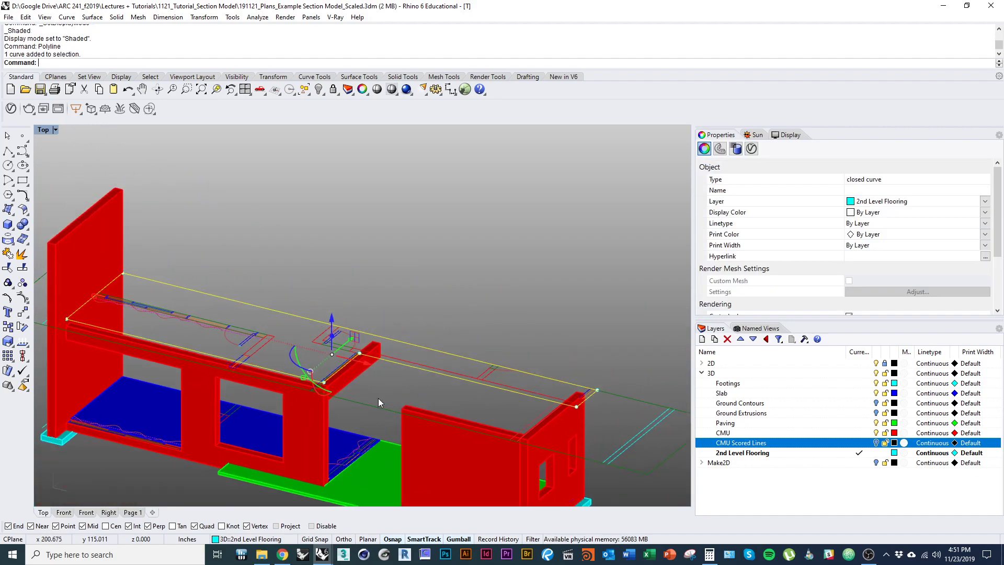
type("PlanarSrf")
key("Return")
right_click_drag(396, 379, 408, 361)
scroll(393, 361, "down", 1)
type("D")
key("Return")
scroll(418, 368, "down", 1)
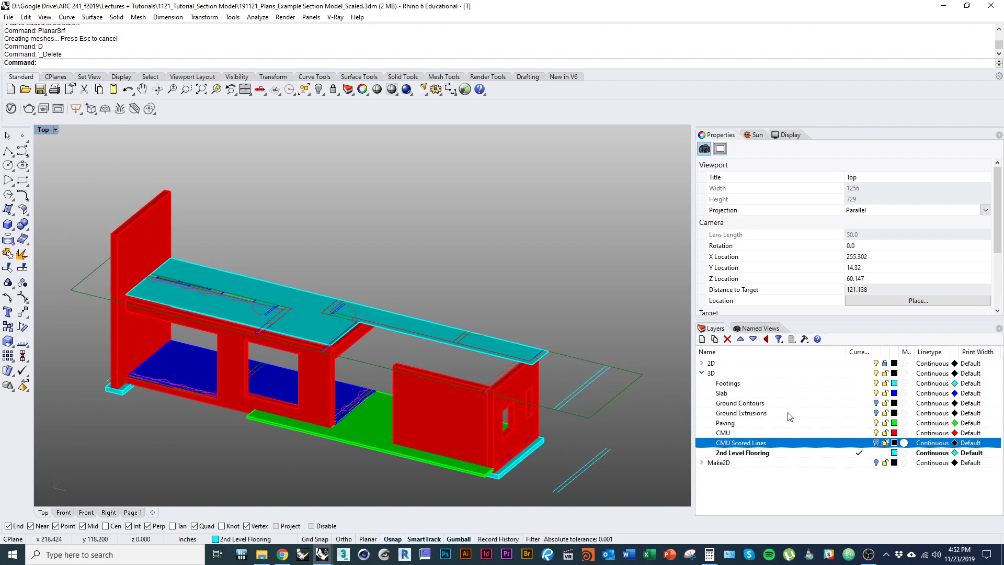
Step: Create a layer named Framing under 3D and set its color to DarkGreen
right_click_drag(481, 416, 458, 404)
left_click(774, 453)
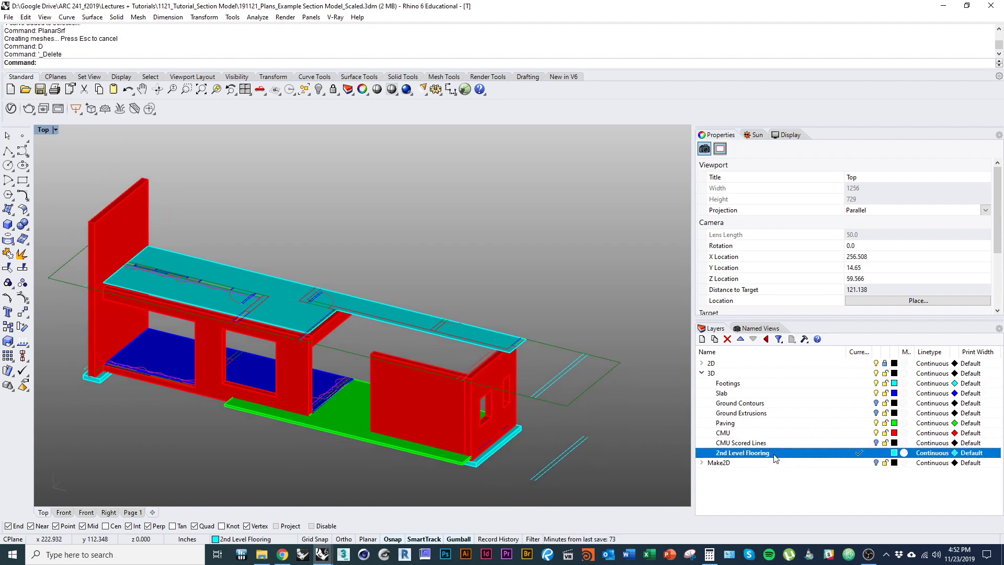
left_click(702, 340)
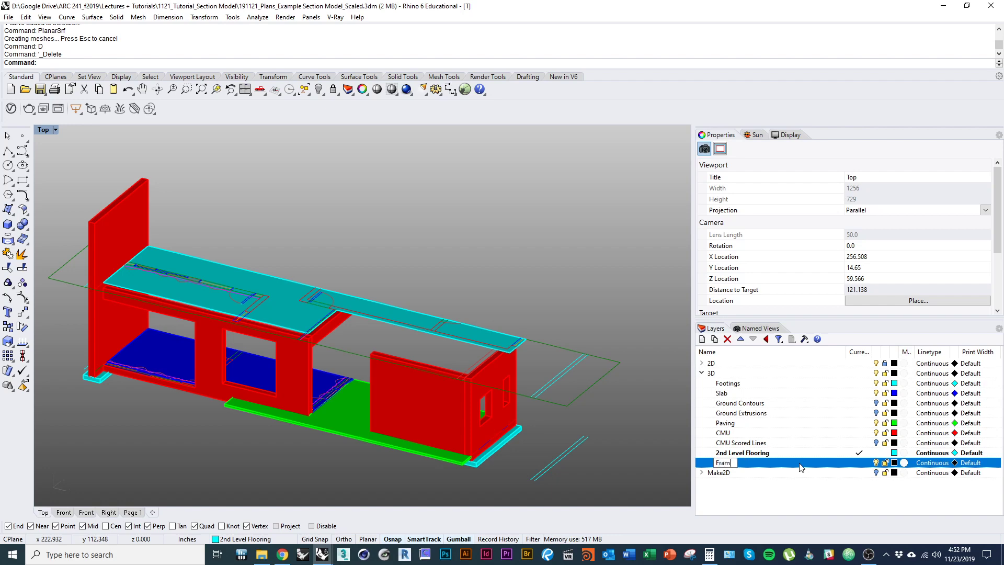
left_click(894, 463)
left_click(393, 268)
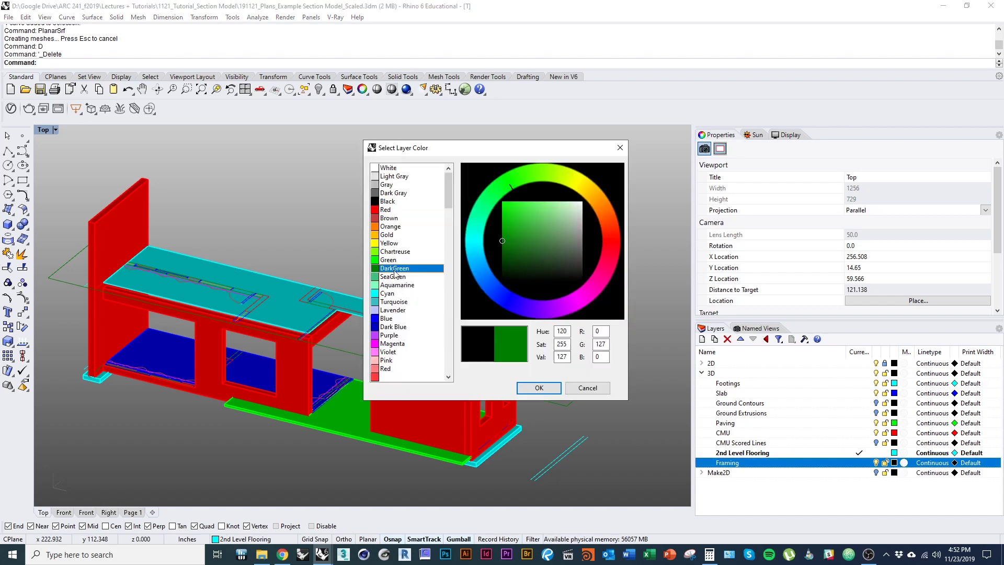
left_click(538, 389)
Step: Examine the floor surface from the other side, and switch to the Section Model_Scaled_2 file to examine the unit plans on Page 1
right_click_drag(533, 390, 334, 389)
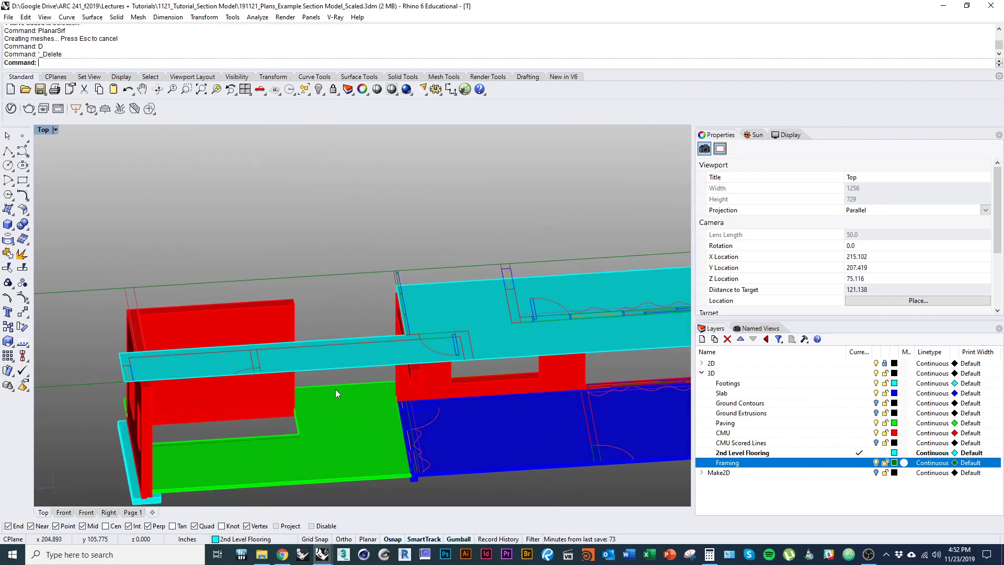
right_click_drag(324, 439, 268, 391)
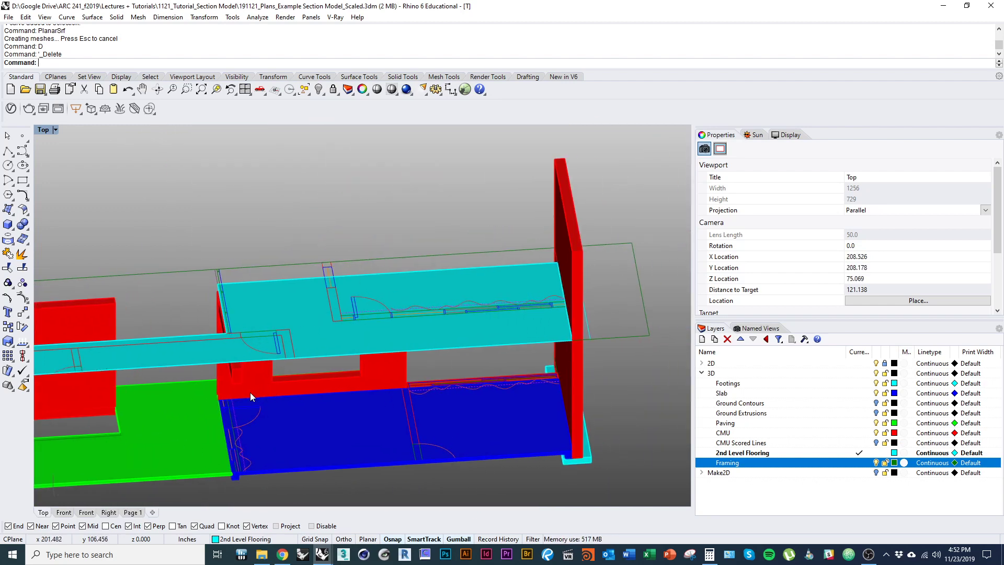
right_click_drag(309, 355, 366, 316, "shift")
scroll(357, 372, "down", 3)
right_click_drag(429, 390, 384, 361)
key("alt+Tab")
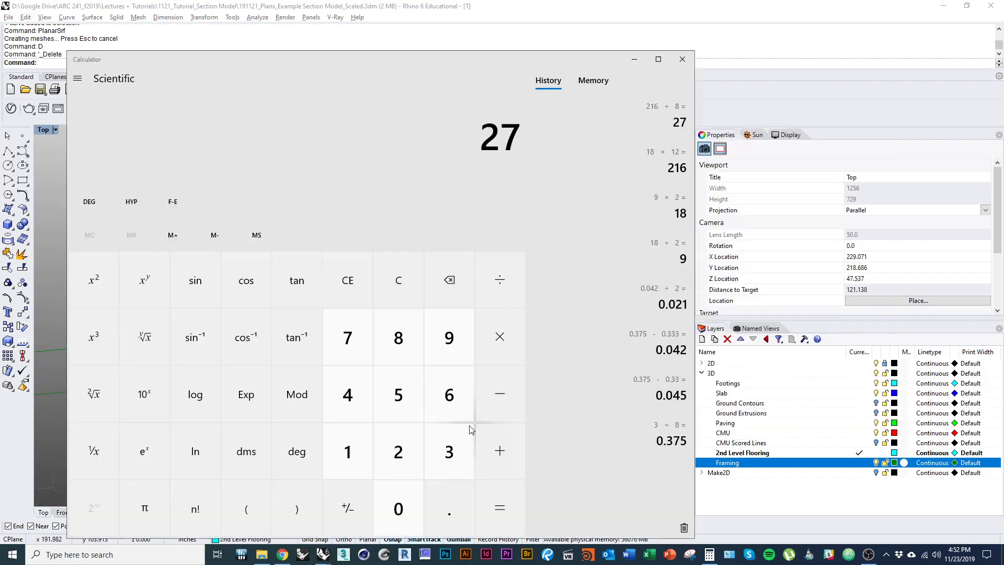
key("alt+Tab")
left_click(506, 424)
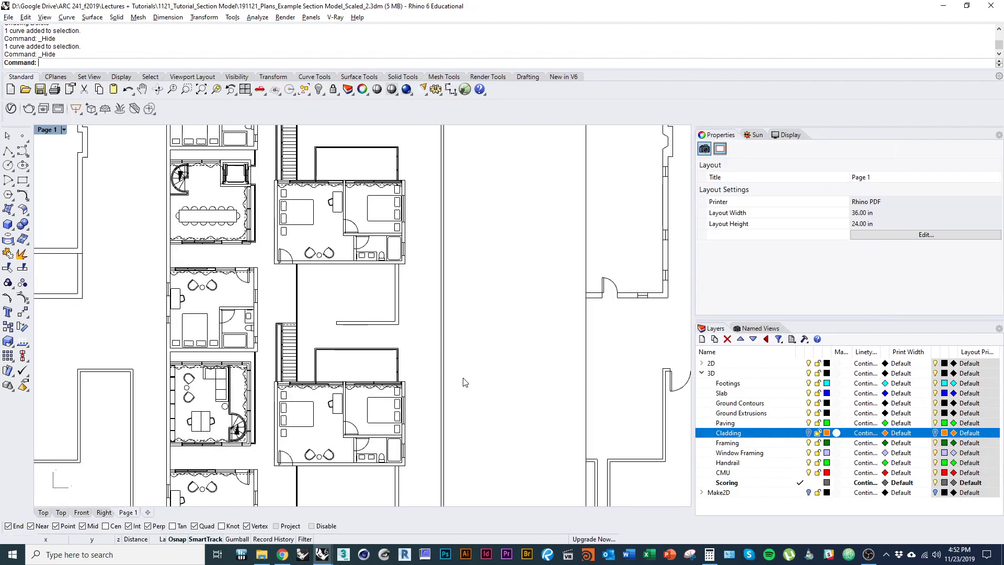
right_click_drag(460, 347, 499, 436)
right_click_drag(526, 320, 284, 327)
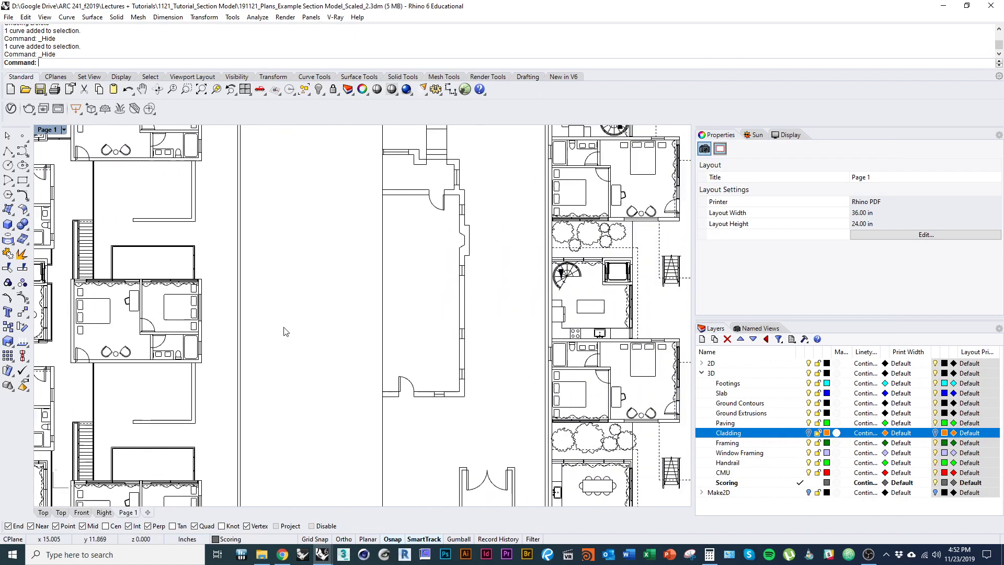
right_click_drag(632, 334, 427, 310)
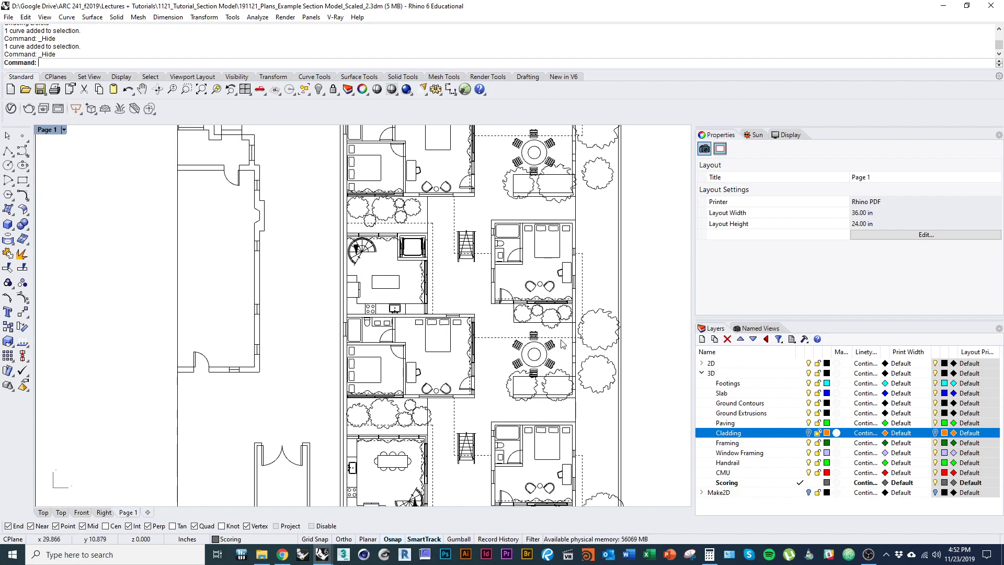
Step: Switch back to the section model and examine how the second-level floor spans between the block walls
key("alt+Tab")
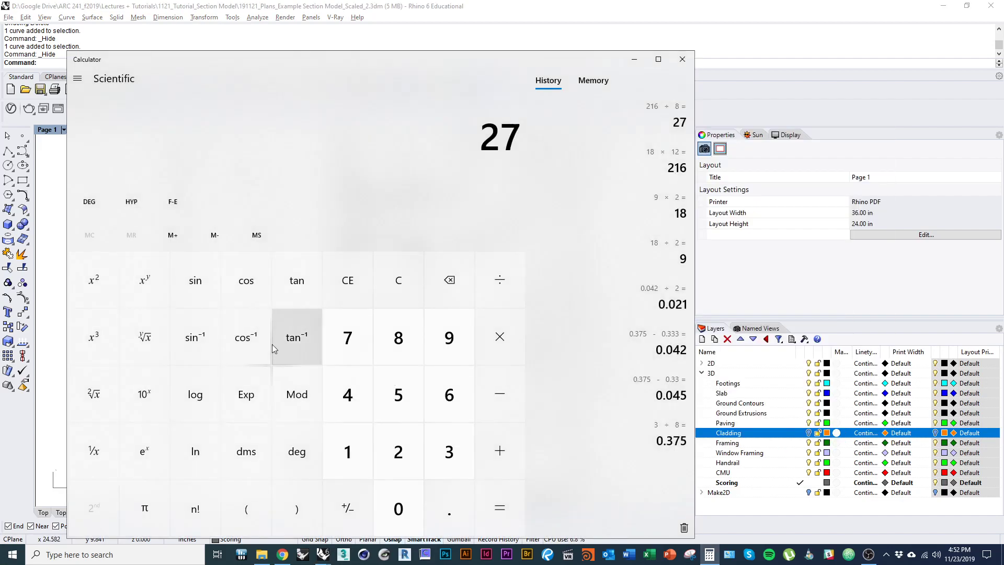
key("alt+Tab")
key("Tab")
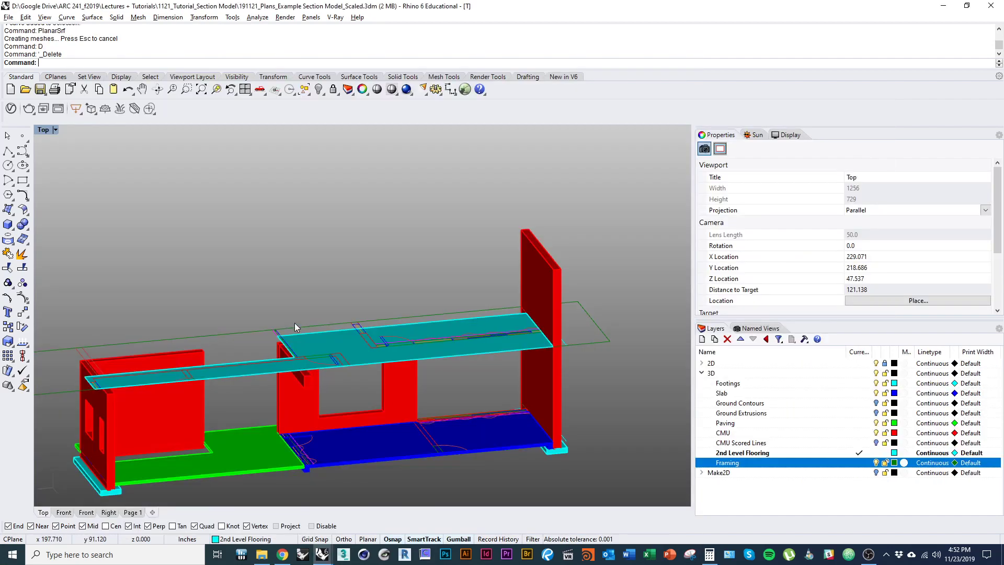
scroll(294, 323, "down", 4)
right_click_drag(296, 343, 259, 349)
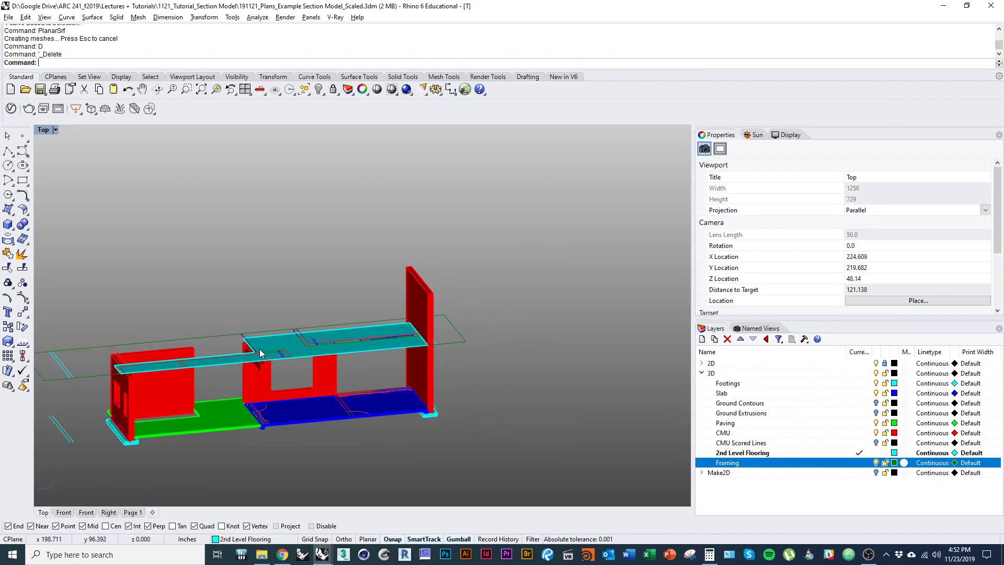
scroll(274, 344, "up", 6)
key("alt+Tab")
key("alt+Tab")
right_click_drag(294, 380, 337, 322)
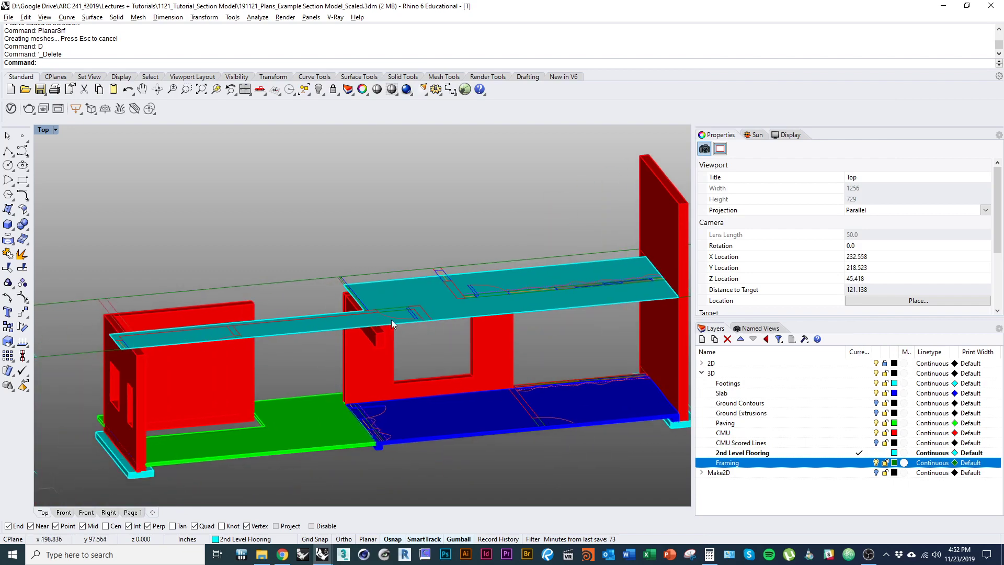
Step: Switch to the Section Model_Scaled_2 file again and examine the plan of the units and the walkway between them
key("alt+Tab")
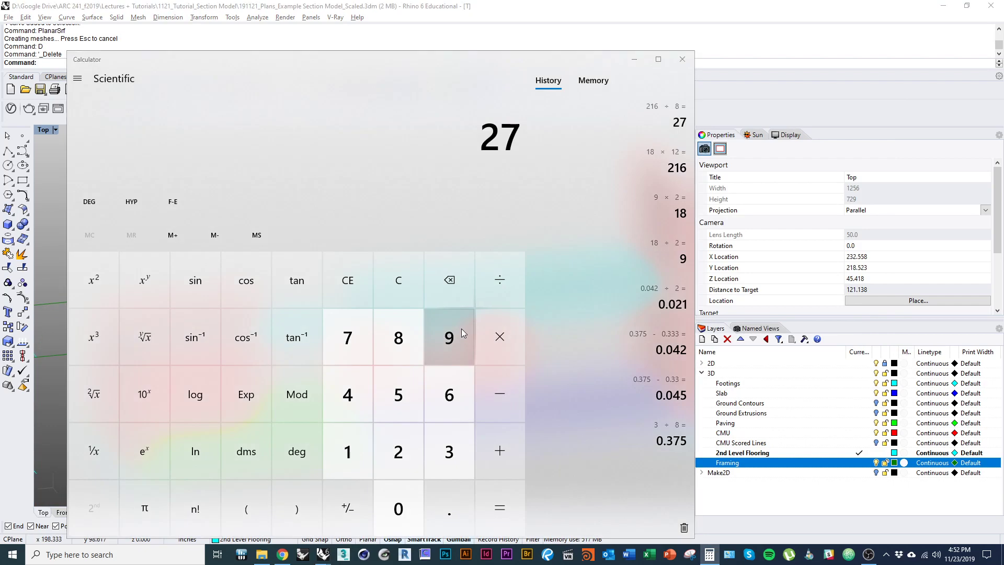
key("alt+Tab")
key("Tab")
scroll(523, 390, "down", 5)
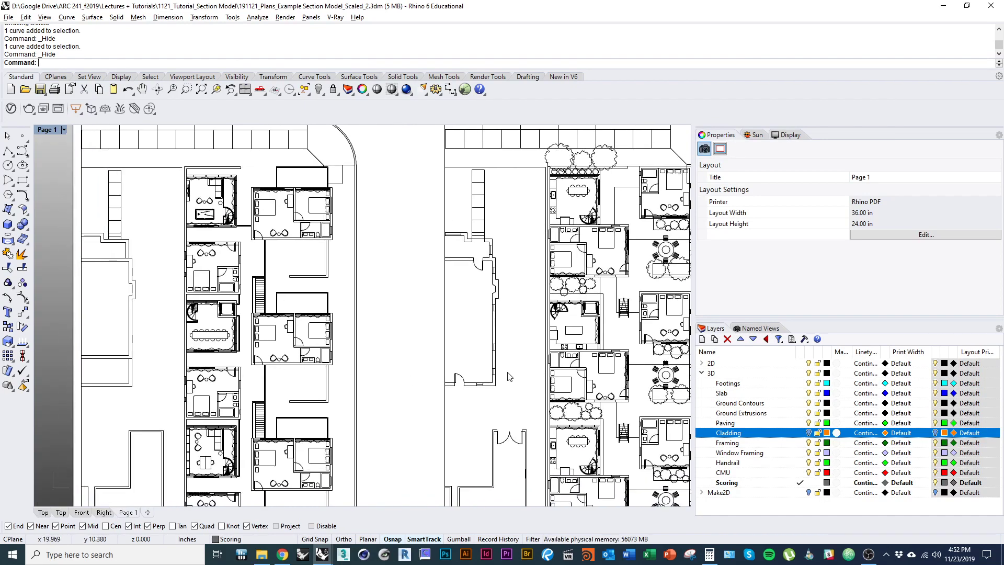
scroll(508, 376, "up", 6)
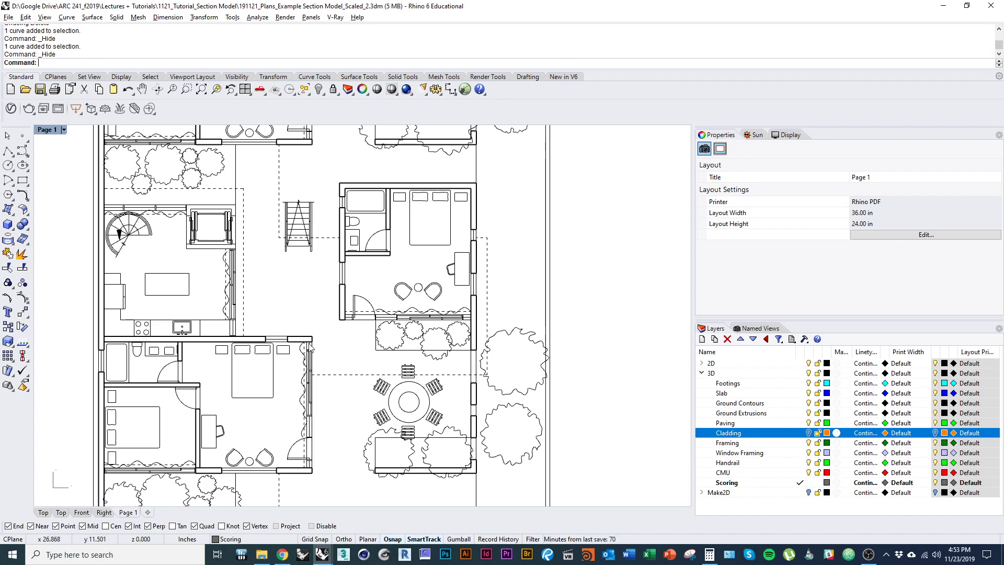
Step: Return to the section model and inspect the narrow floor strip and the walls and beam beneath it
key("alt+Tab")
key("Tab")
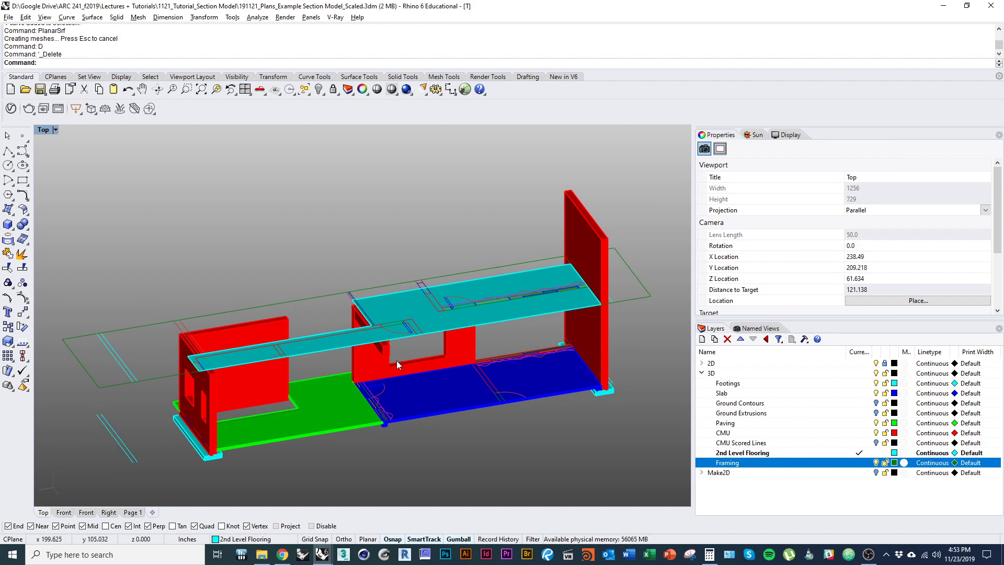
scroll(416, 350, "up", 5)
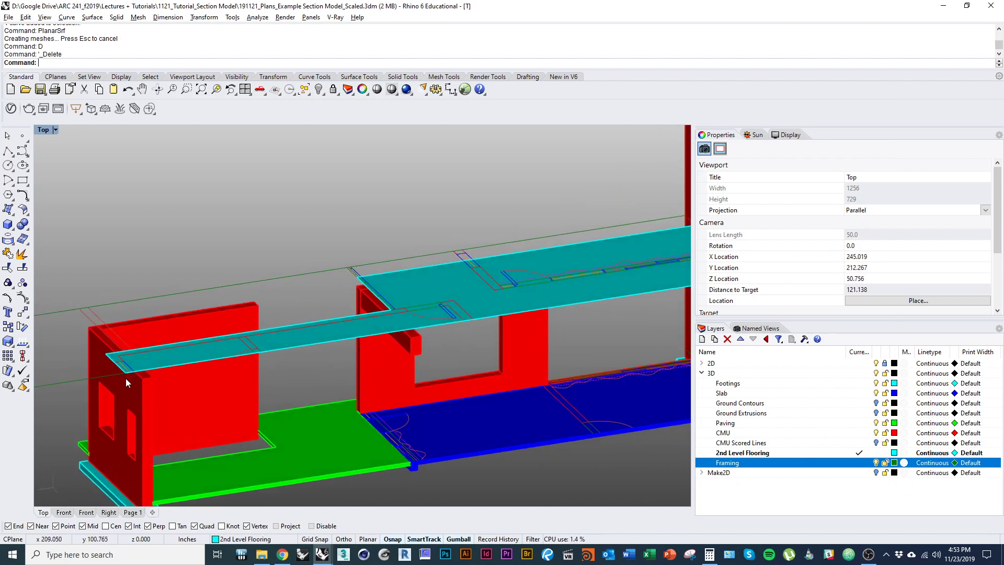
right_click_drag(125, 378, 123, 359)
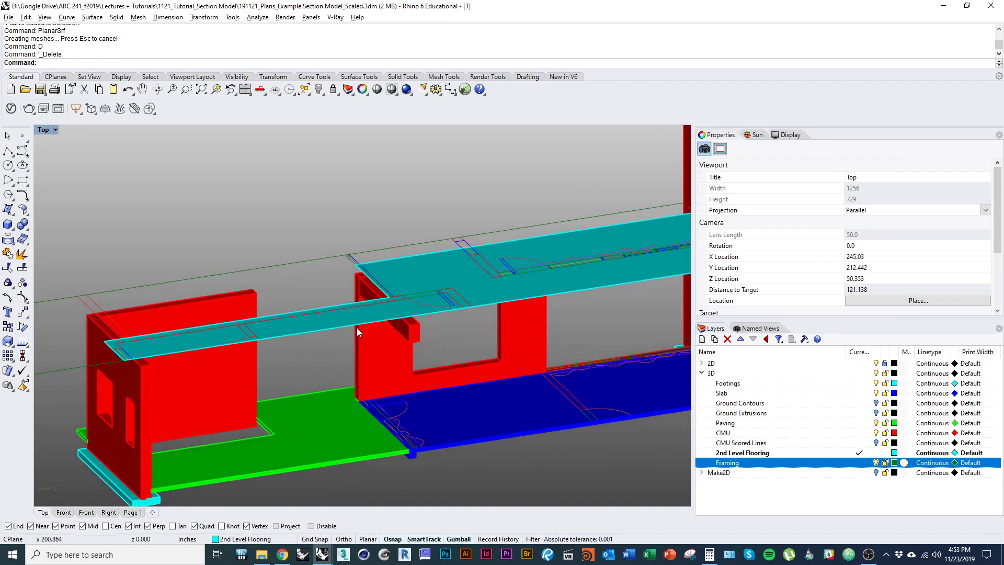
right_click_drag(283, 331, 140, 356)
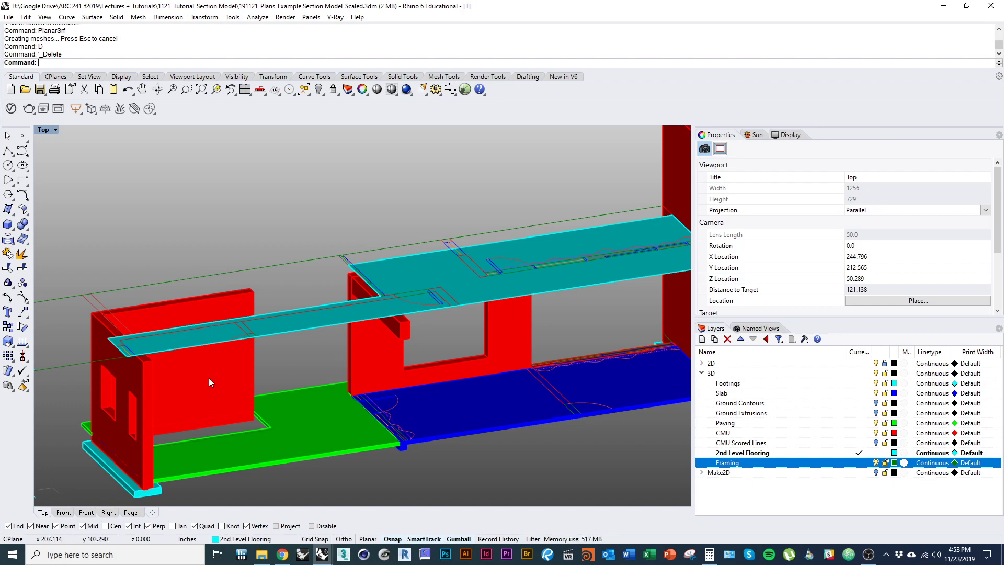
right_click_drag(209, 378, 271, 384)
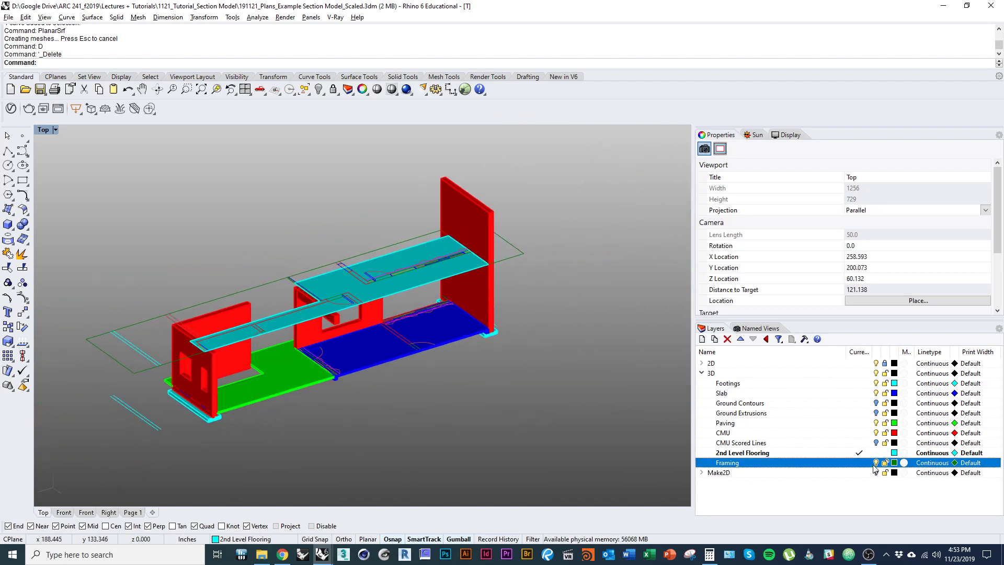
scroll(540, 439, "up", 5)
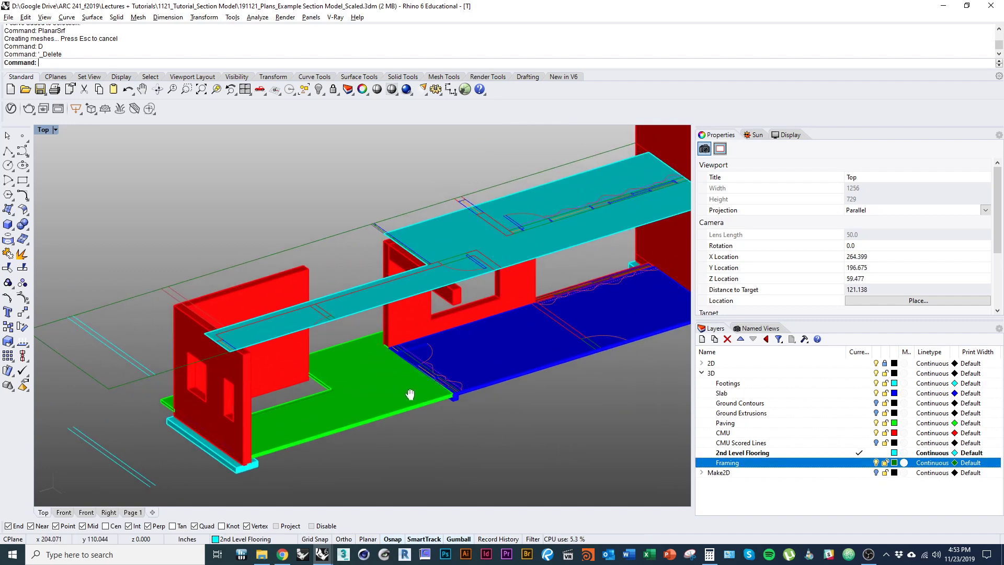
Step: Make the Framing layer current
left_click(861, 463)
right_click_drag(521, 440, 493, 418, "shift")
scroll(416, 434, "down", 3)
right_click_drag(416, 435, 357, 375)
scroll(230, 370, "up", 3)
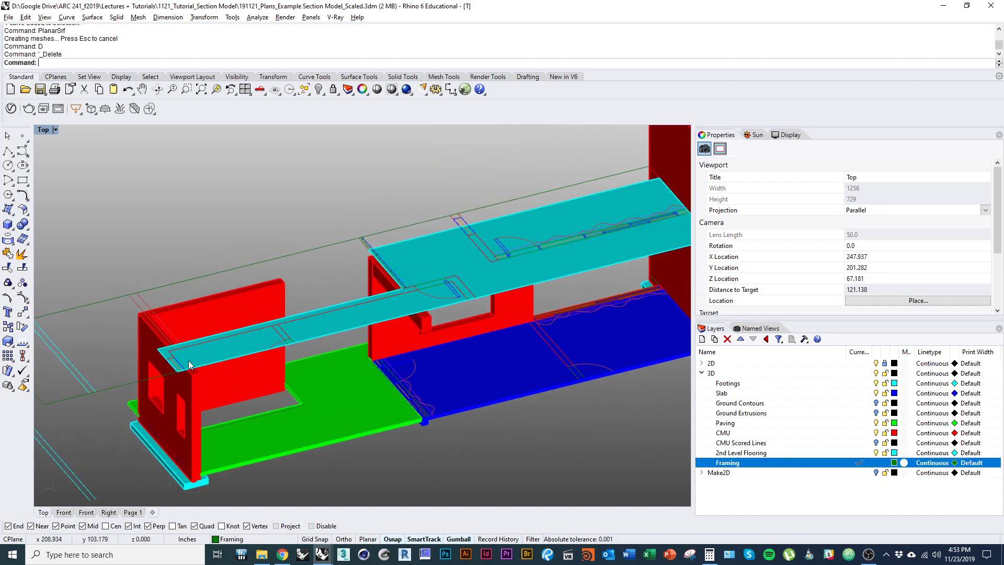
scroll(188, 361, "up", 3)
right_click_drag(241, 346, 260, 339, "shift")
right_click_drag(261, 339, 208, 372)
scroll(304, 355, "up", 3)
scroll(238, 345, "down", 1)
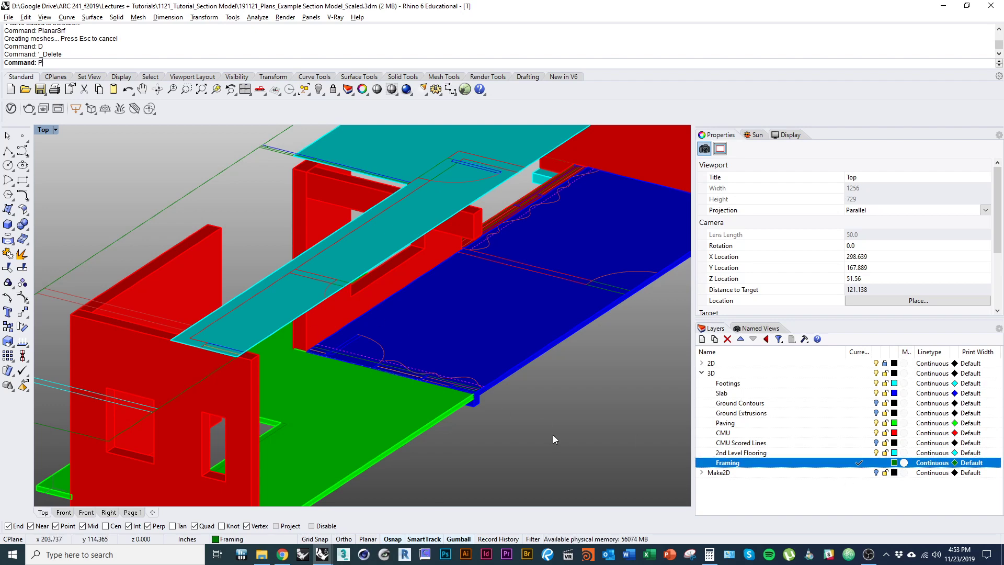
type("lane")
key("Return")
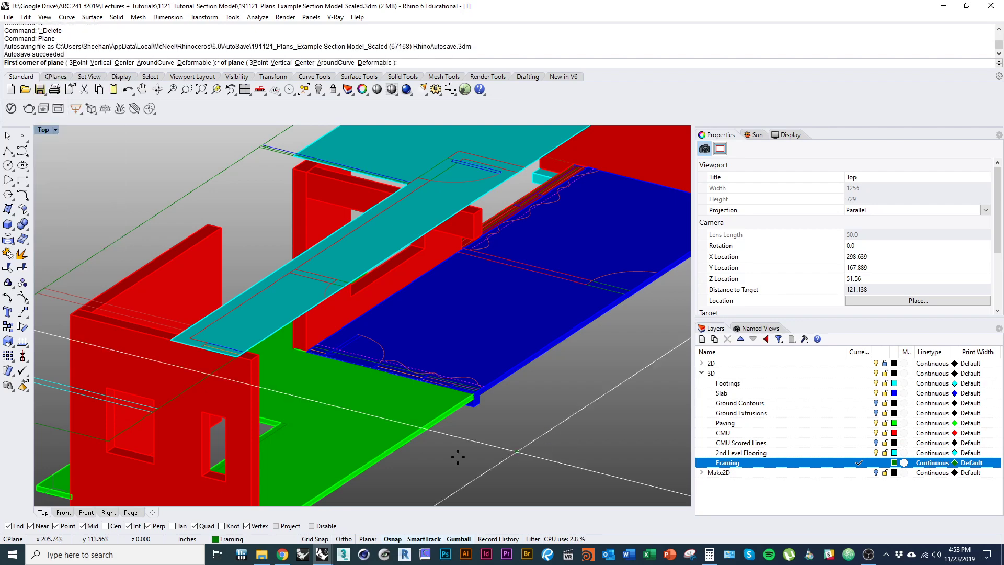
key("Escape")
Step: Offset the second-level floor surface downward by 1/32 inch as a solid, deleting the input surface
scroll(366, 447, "down", 2)
right_click_drag(341, 416, 314, 432)
left_click(258, 349)
right_click_drag(381, 392, 319, 387)
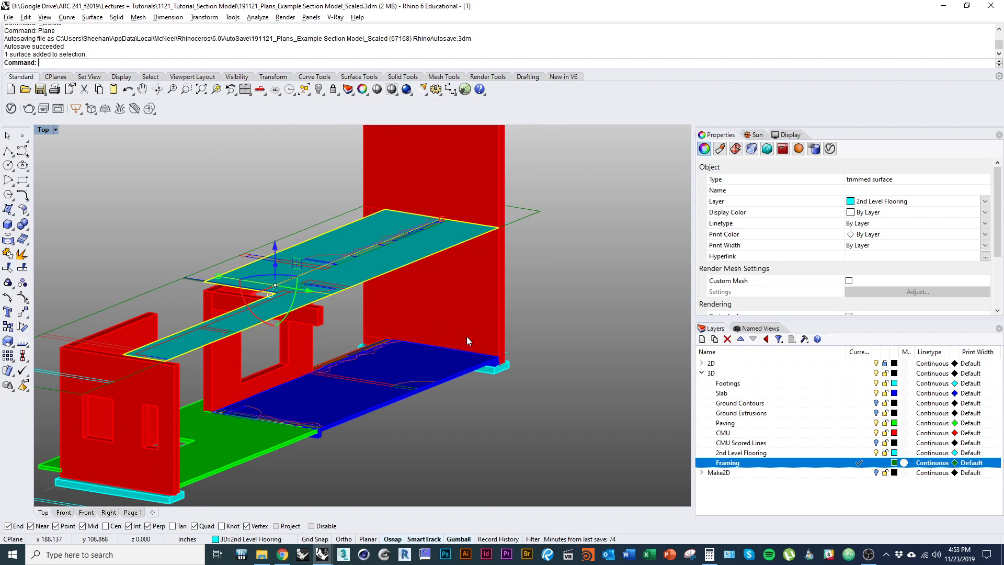
type("OffsetSrf")
key("Return")
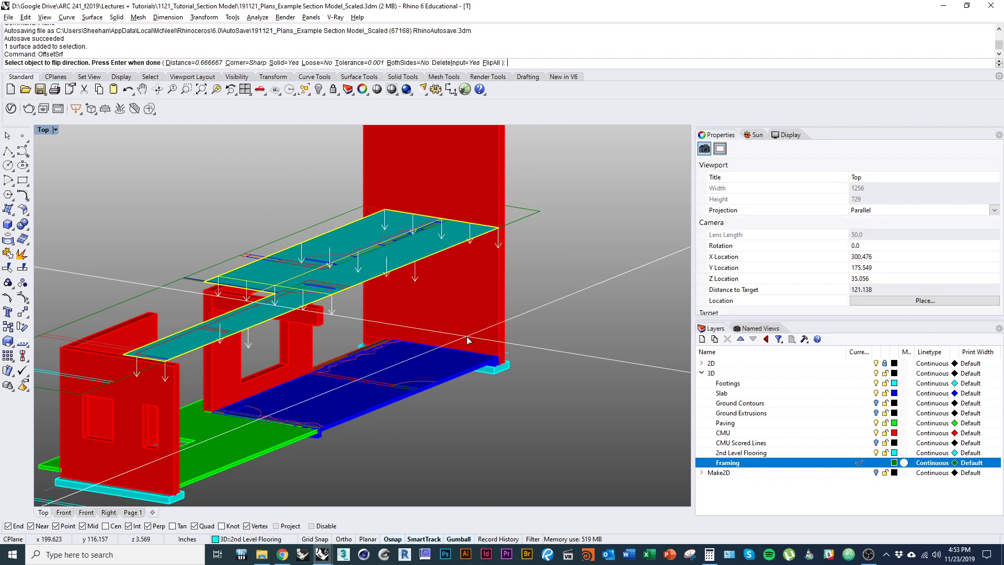
right_click_drag(467, 337, 426, 342)
left_click(209, 63)
right_click_drag(230, 182, 268, 231)
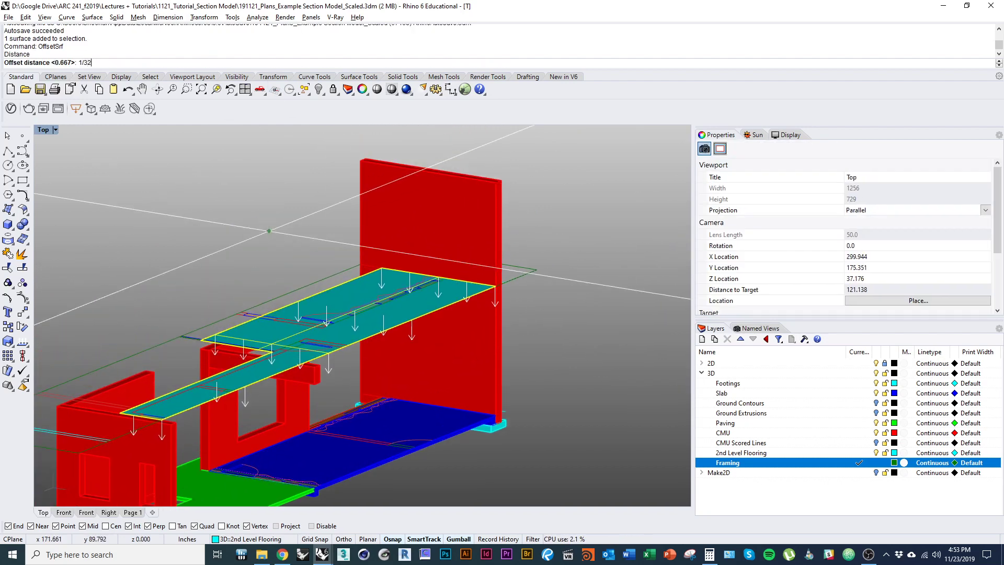
type("1/32")
key("Return")
key("Return")
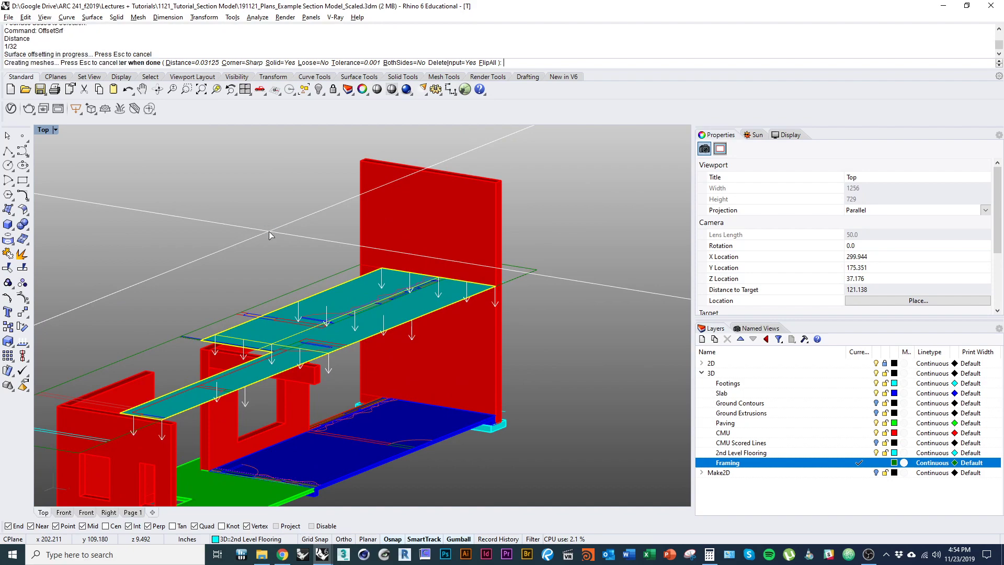
scroll(282, 296, "up", 5)
key("Escape")
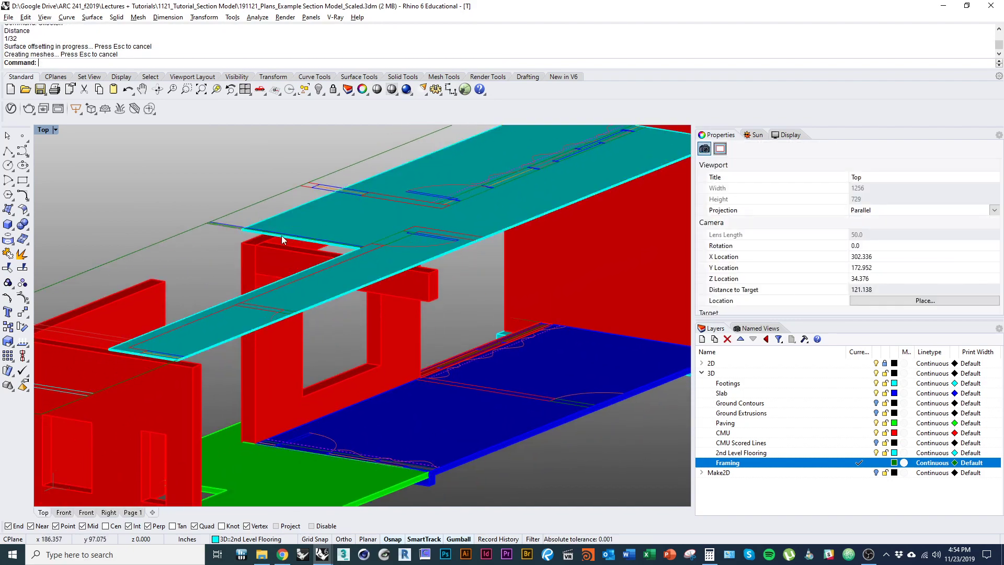
Step: Draw a vertical plane under the floor strip's outer edge, from its free-end corner to the CMU beam's end midpoint, down to the beam's top
scroll(287, 278, "up", 3)
scroll(314, 285, "down", 3)
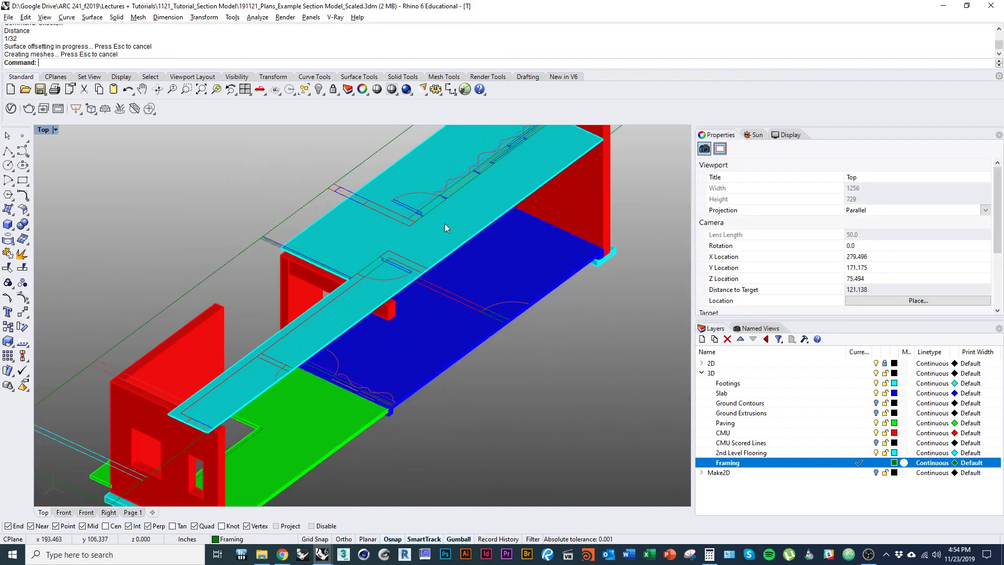
scroll(439, 279, "down", 5)
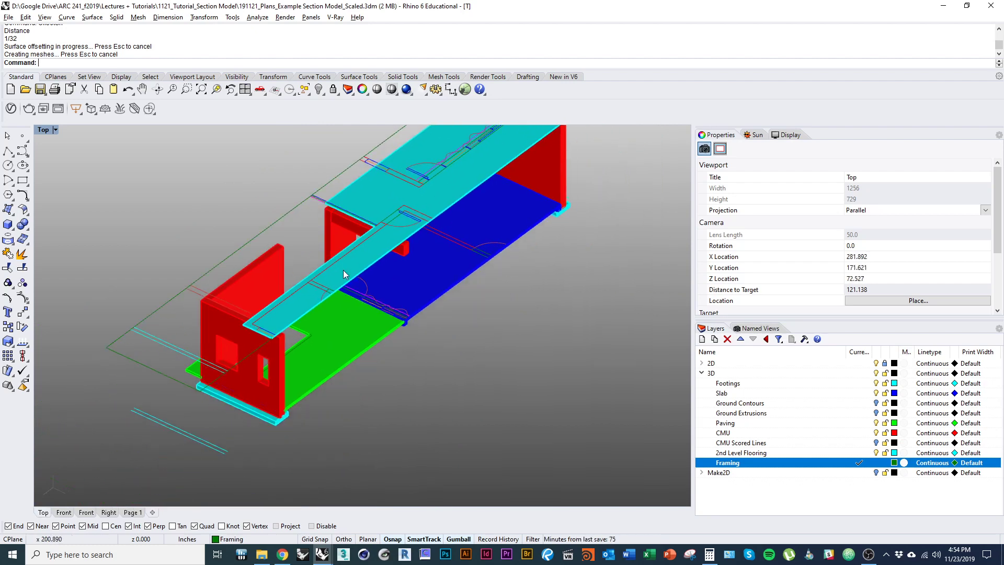
scroll(291, 285, "up", 6)
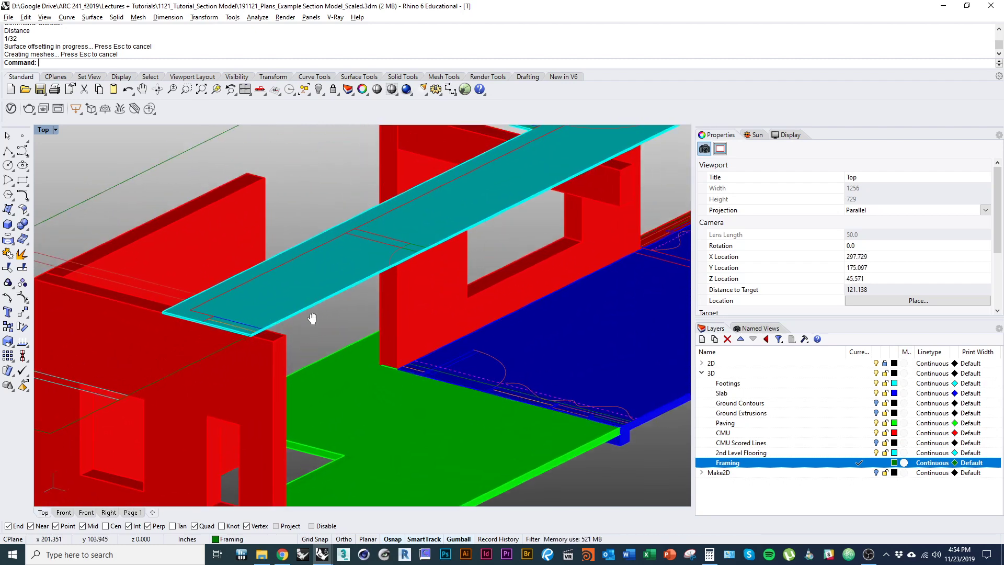
type("ae")
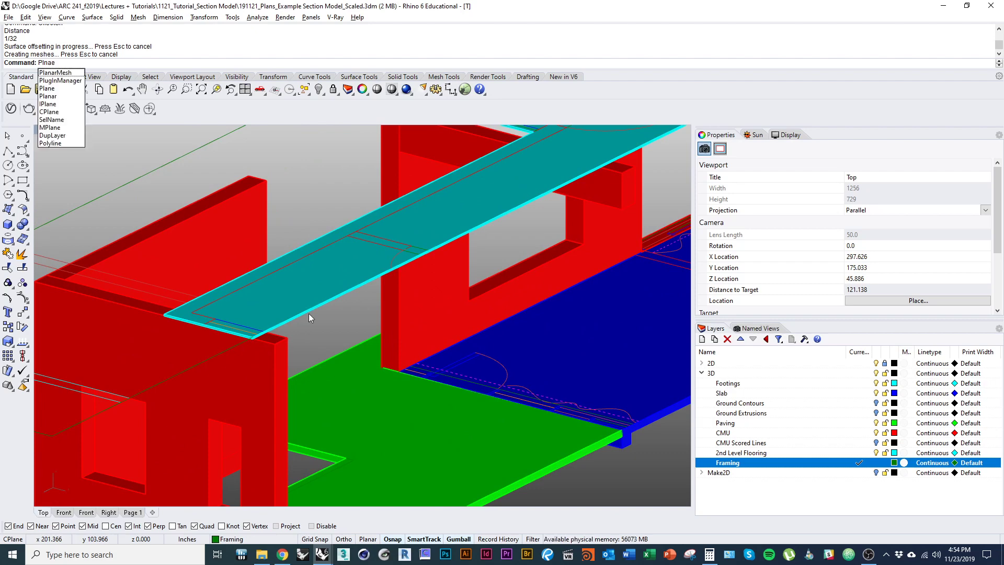
key("Escape")
type("P")
key("Return")
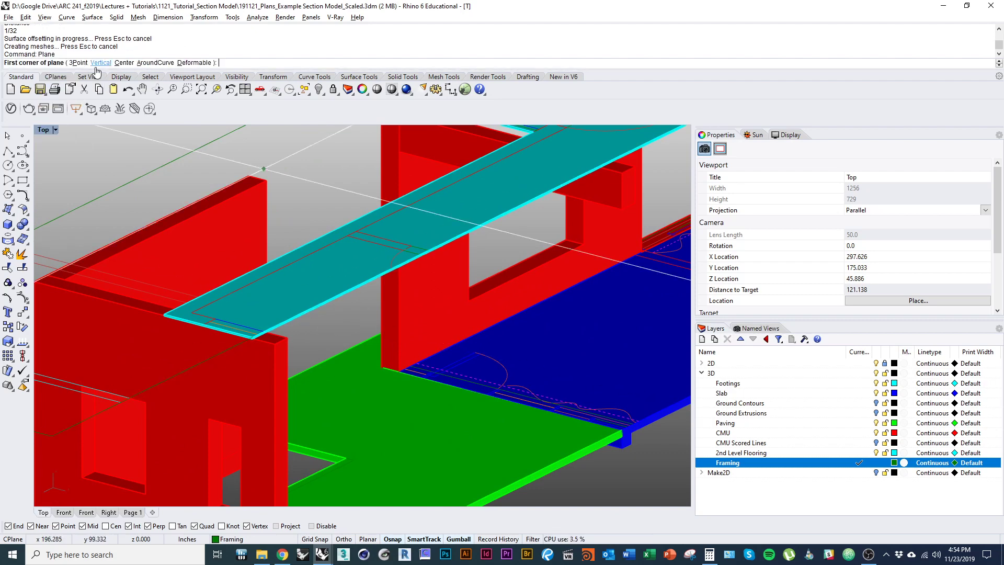
left_click(101, 63)
scroll(282, 298, "up", 5)
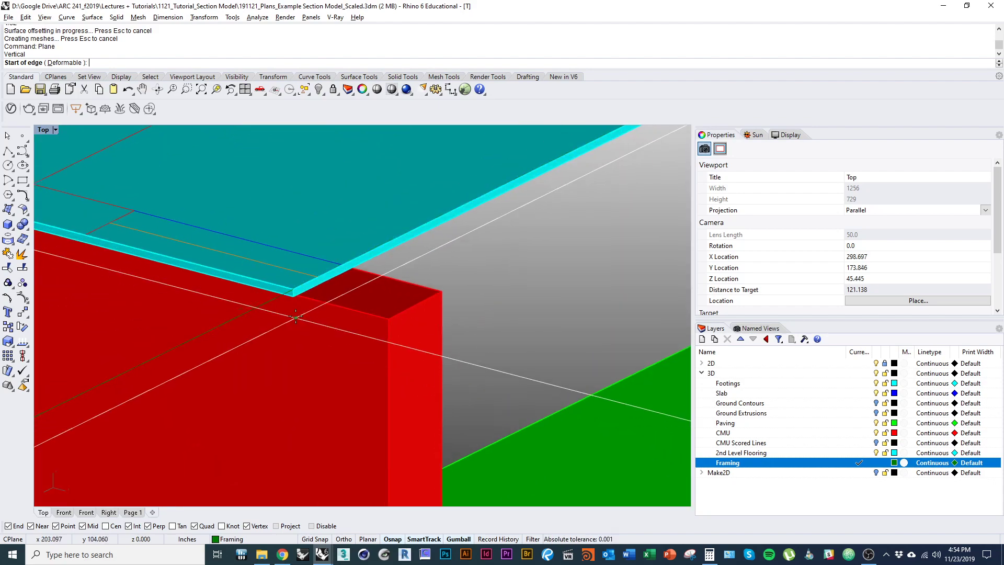
left_click(295, 296)
scroll(295, 298, "down", 6)
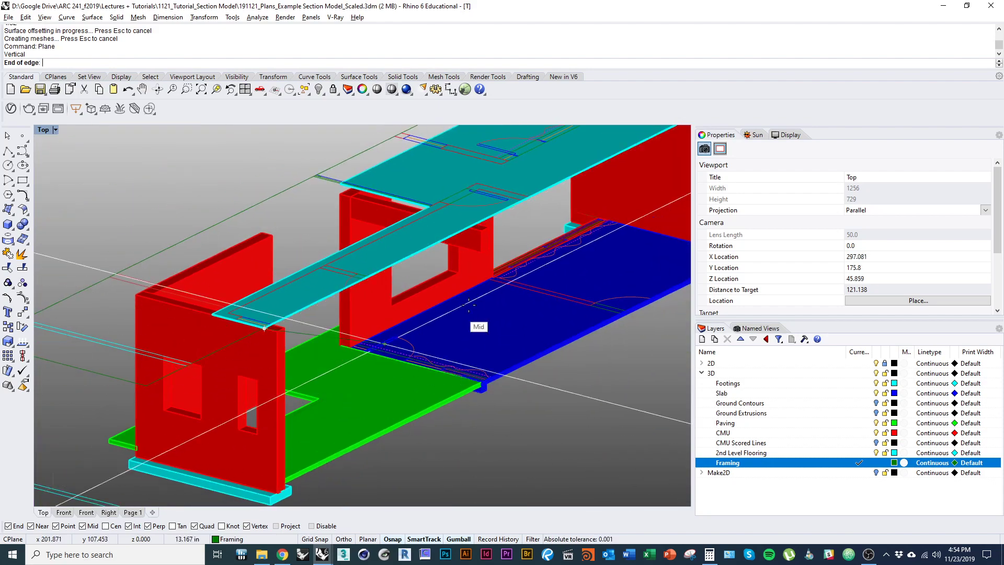
right_click_drag(352, 361, 322, 359, "ctrl+shift")
right_click_drag(321, 358, 464, 354)
scroll(342, 322, "up", 4)
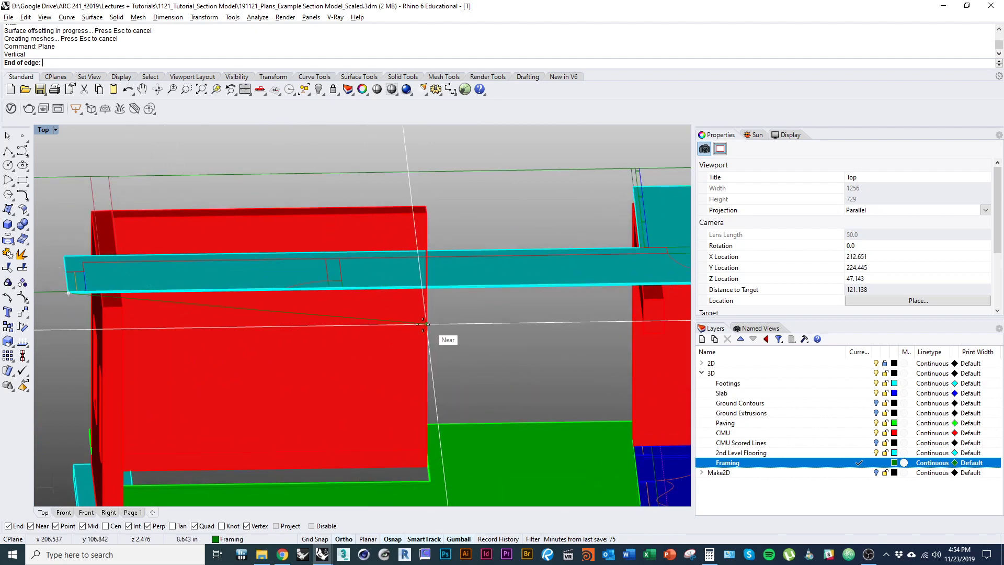
right_click_drag(427, 323, 377, 340)
scroll(395, 340, "down", 2)
right_click_drag(472, 344, 259, 306)
scroll(390, 327, "up", 4)
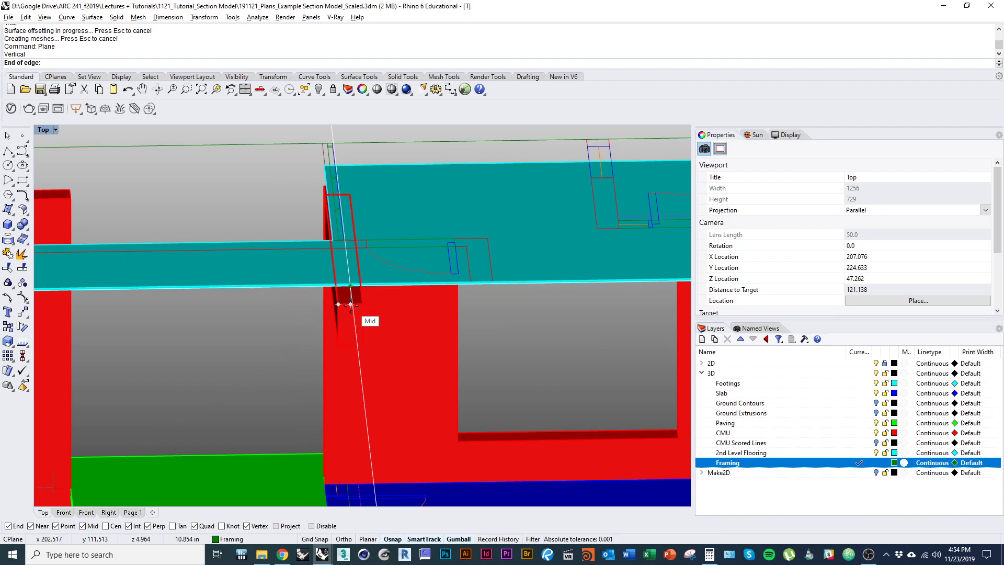
left_click(350, 303)
right_click_drag(356, 311, 394, 306)
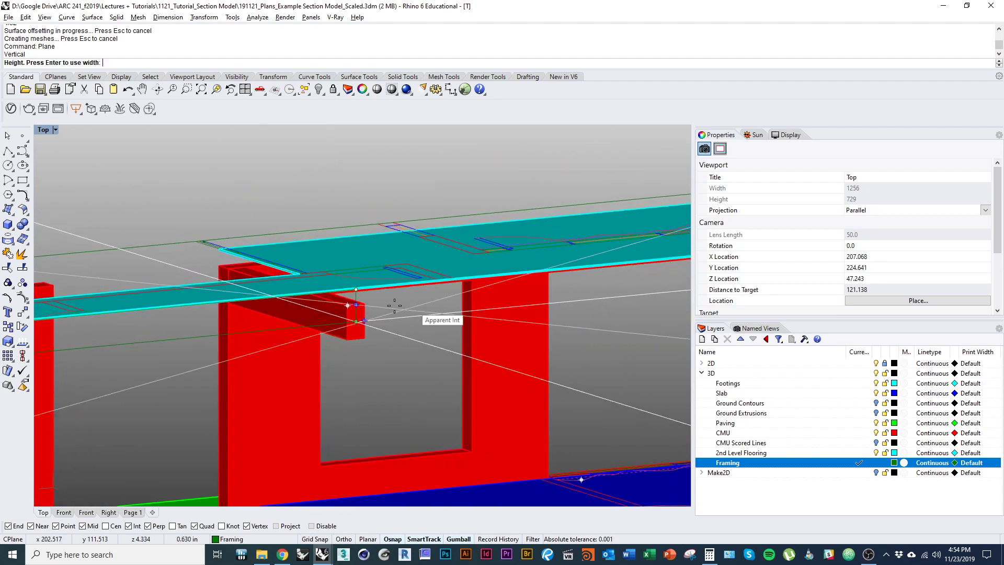
scroll(394, 305, "up", 3)
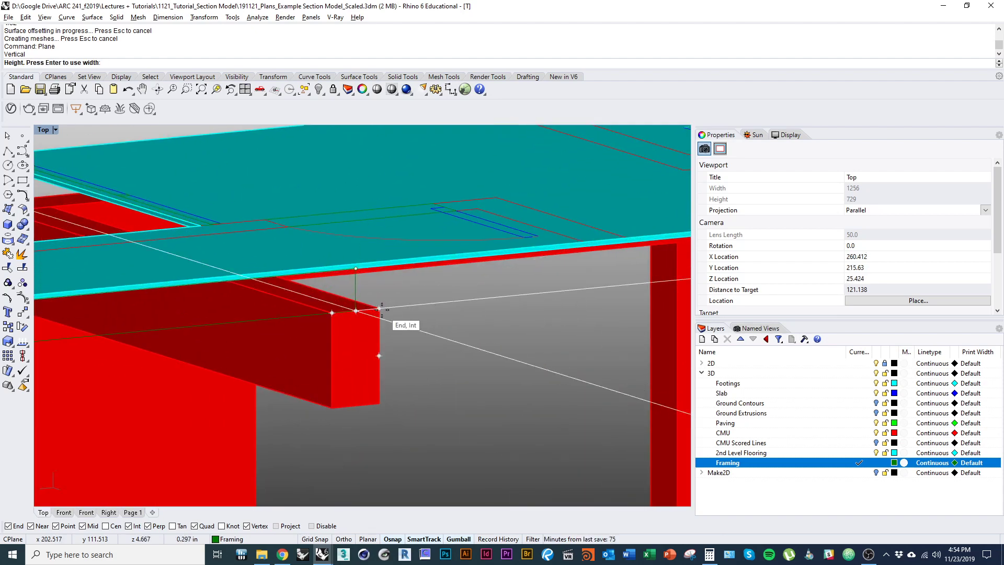
left_click(382, 310)
scroll(402, 332, "down", 6)
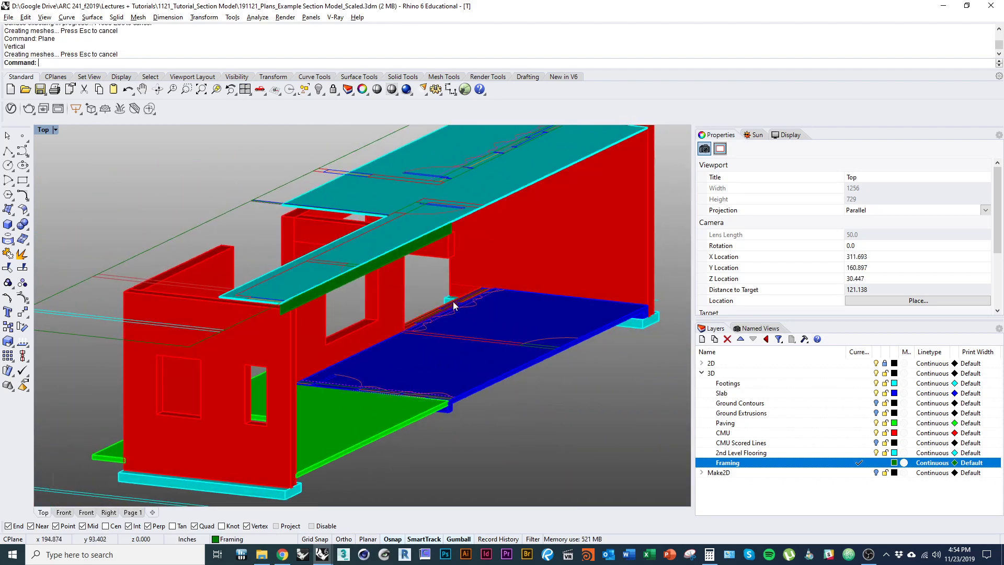
scroll(314, 308, "up", 4)
scroll(279, 324, "down", 2)
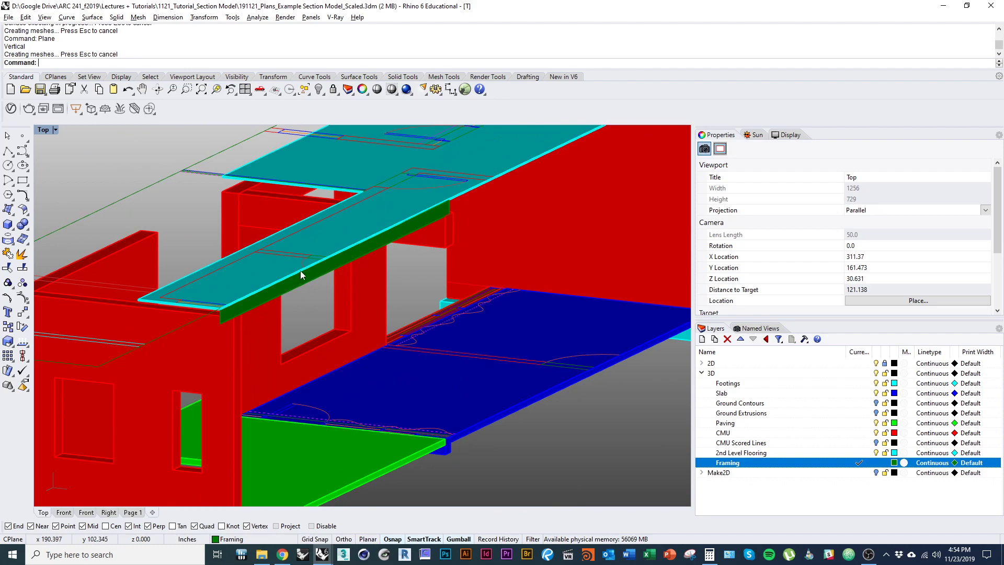
scroll(301, 275, "up", 2)
left_click(293, 290)
scroll(252, 284, "up", 2)
right_click_drag(252, 283, 248, 334)
scroll(296, 312, "down", 1)
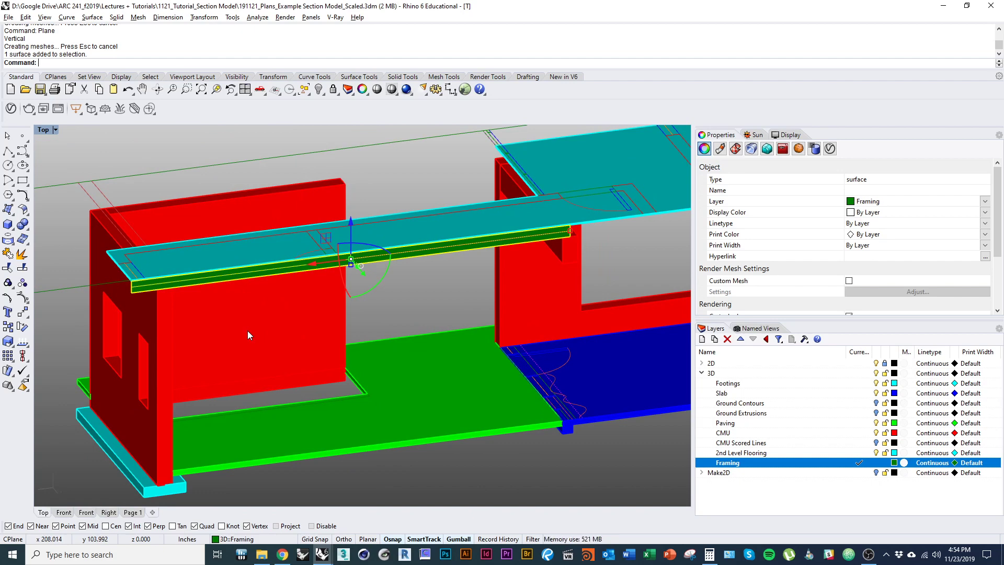
type("et")
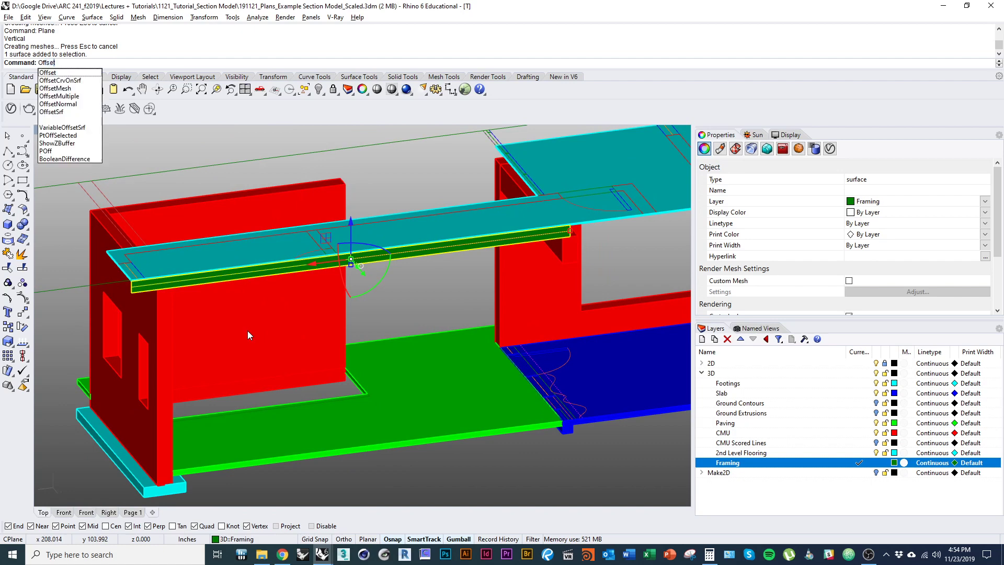
key("Return")
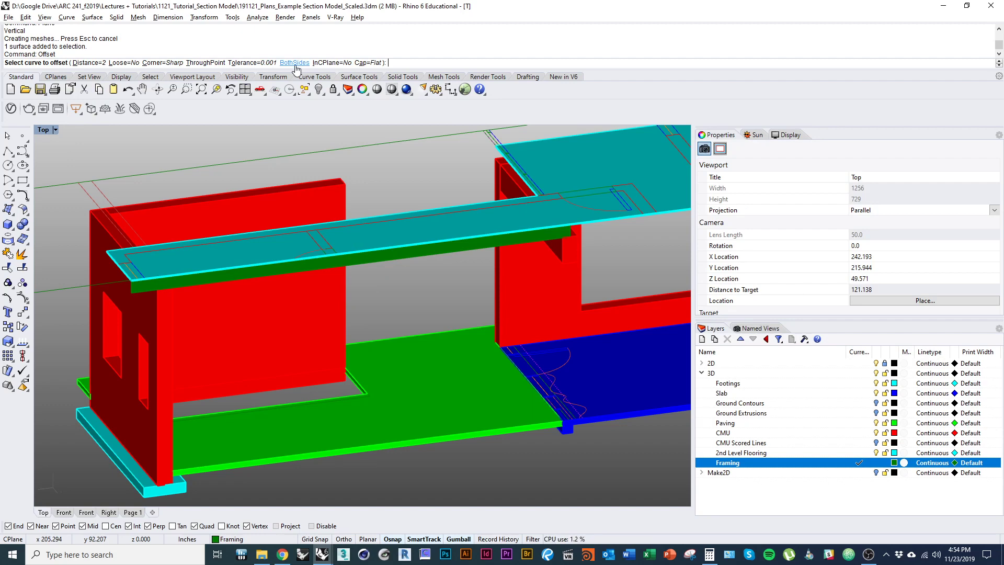
key("Escape")
Step: Try to offset the vertical framing surface by 0.03125 inch to one side as a solid
left_click(369, 261)
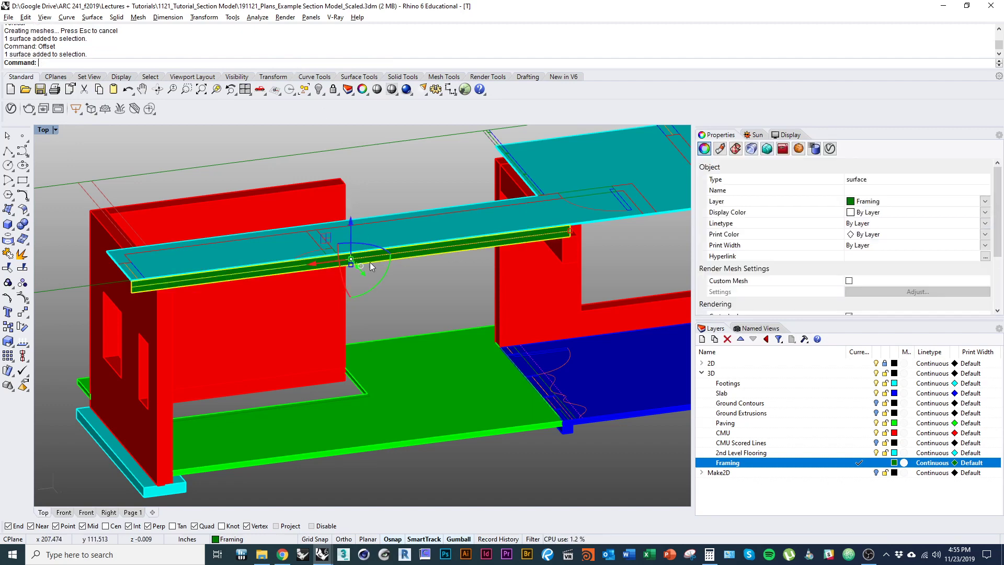
type("OffsetSrf")
key("Return")
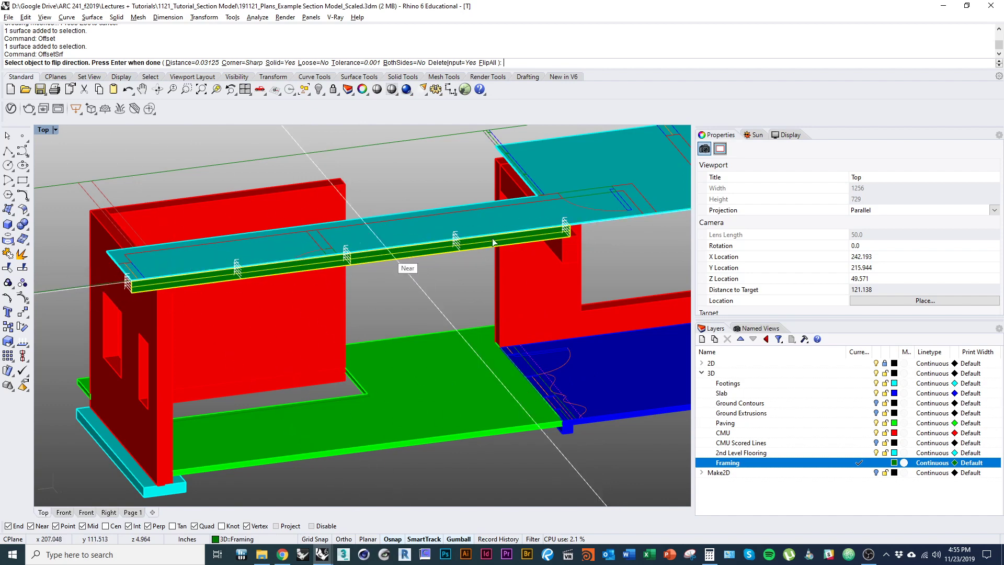
key("Return")
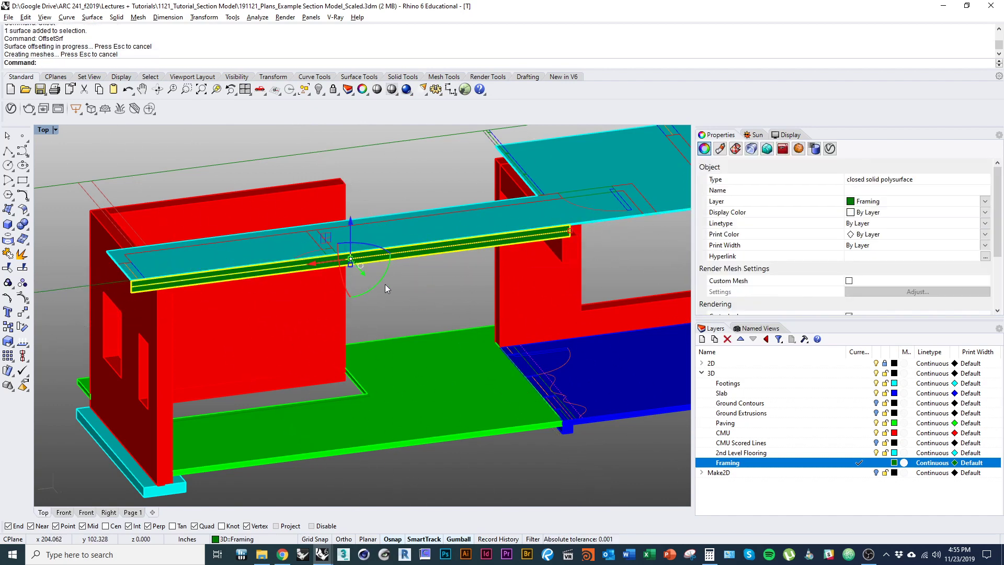
key("ctrl+z")
Step: Offset the vertical framing surface 0.03125 inch to both sides as a solid, deleting the input surface
key("Return")
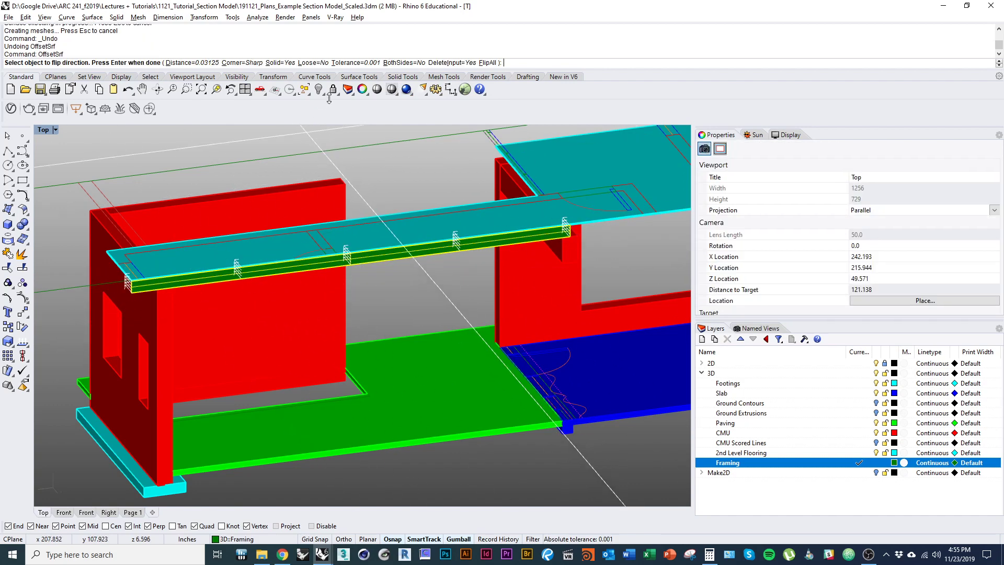
left_click(401, 63)
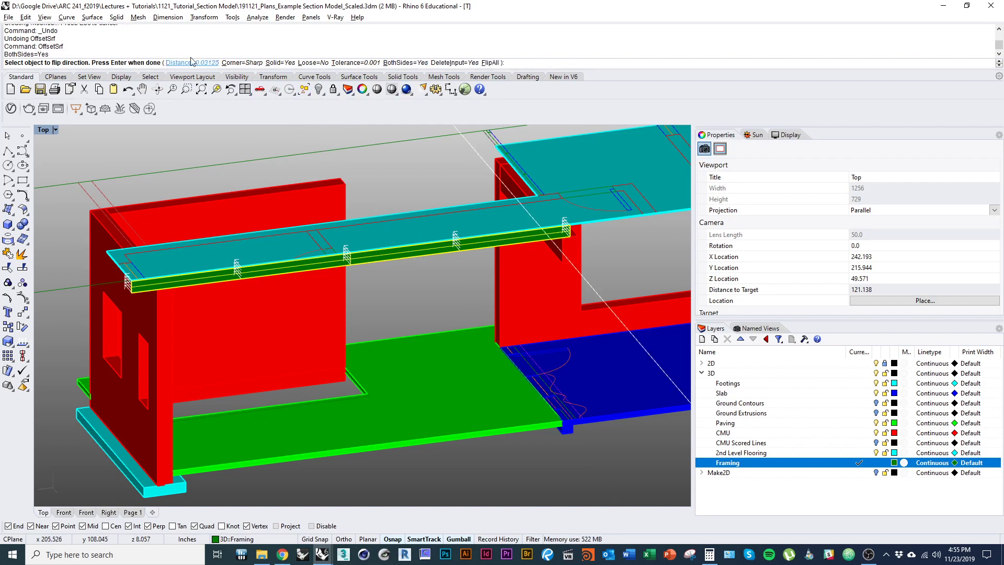
right_click_drag(235, 238, 316, 261)
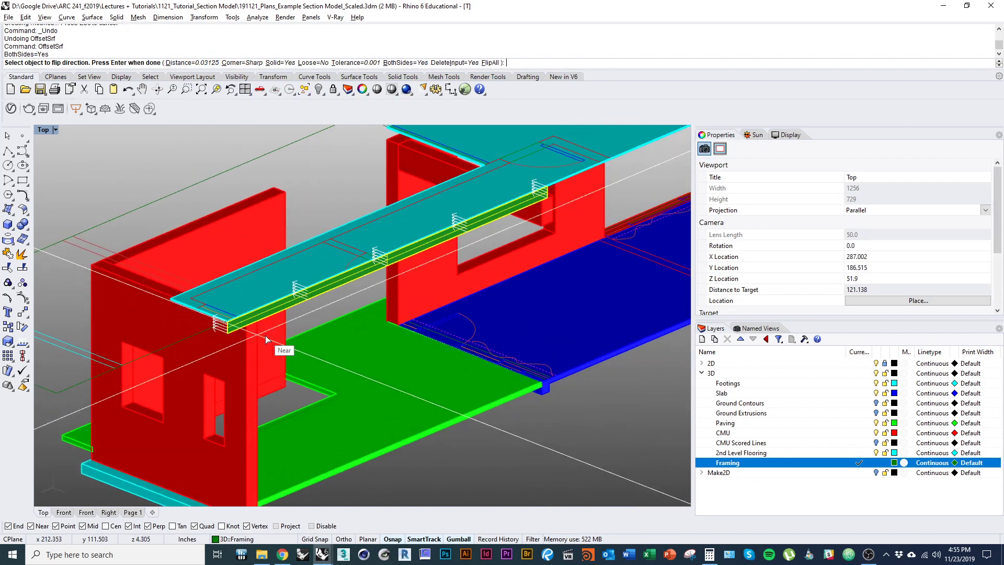
scroll(255, 326, "up", 3)
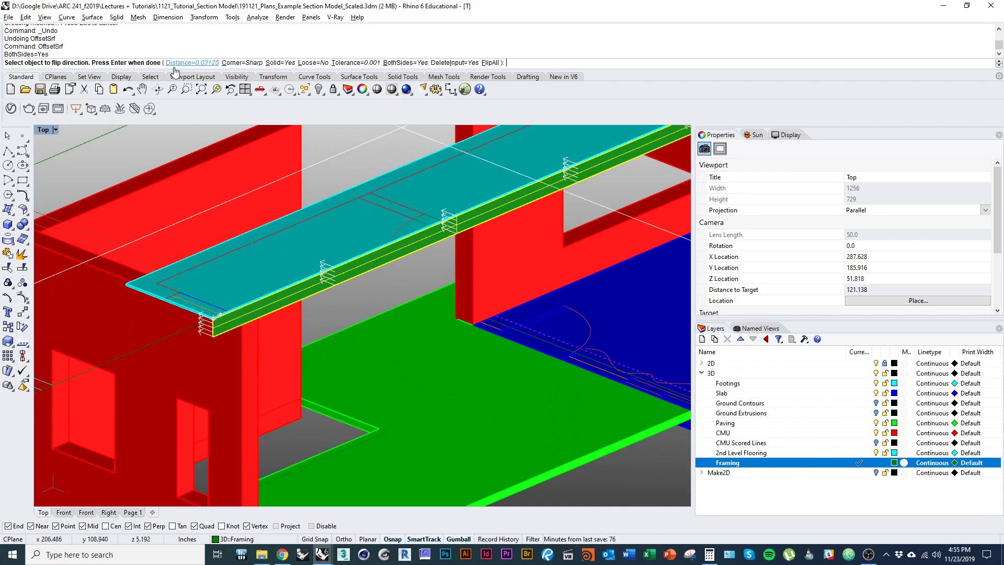
key("Return")
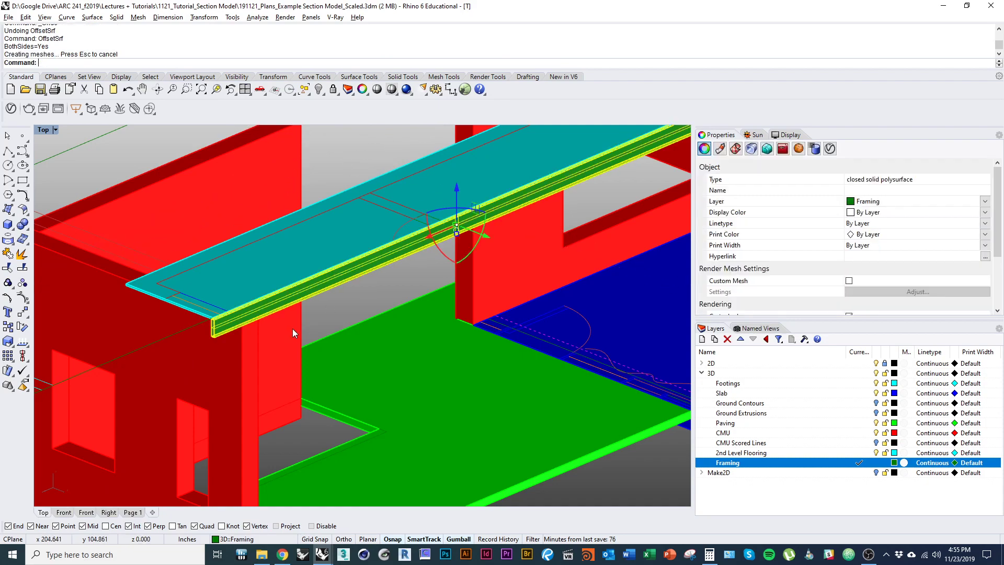
Step: Move the edge framing member inward by half its thickness, 0.031 inch, so its outer face lines up with the floor strip's edge
scroll(215, 344, "down", 3)
scroll(397, 310, "up", 2)
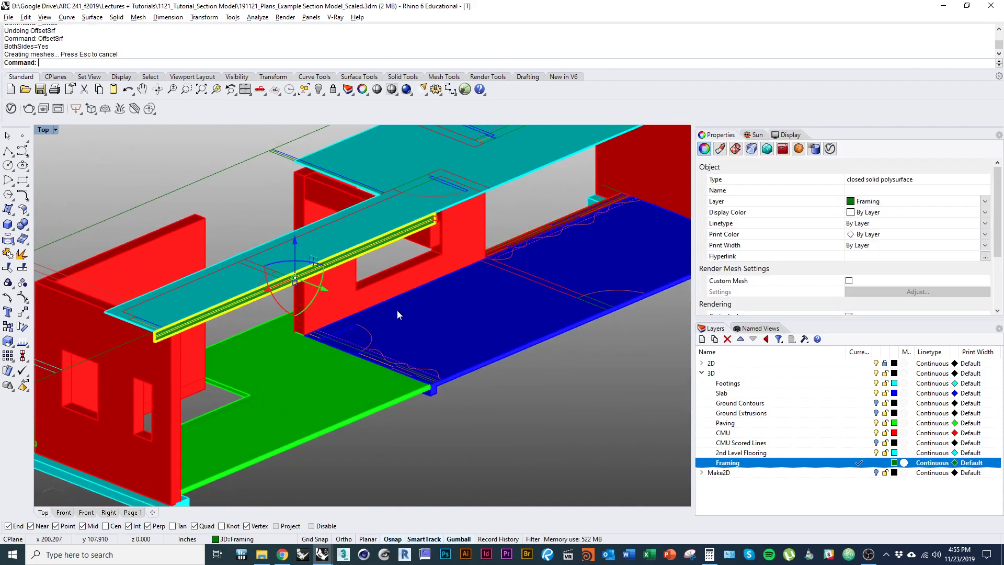
scroll(448, 245, "up", 2)
scroll(449, 246, "down", 2)
scroll(413, 268, "up", 5)
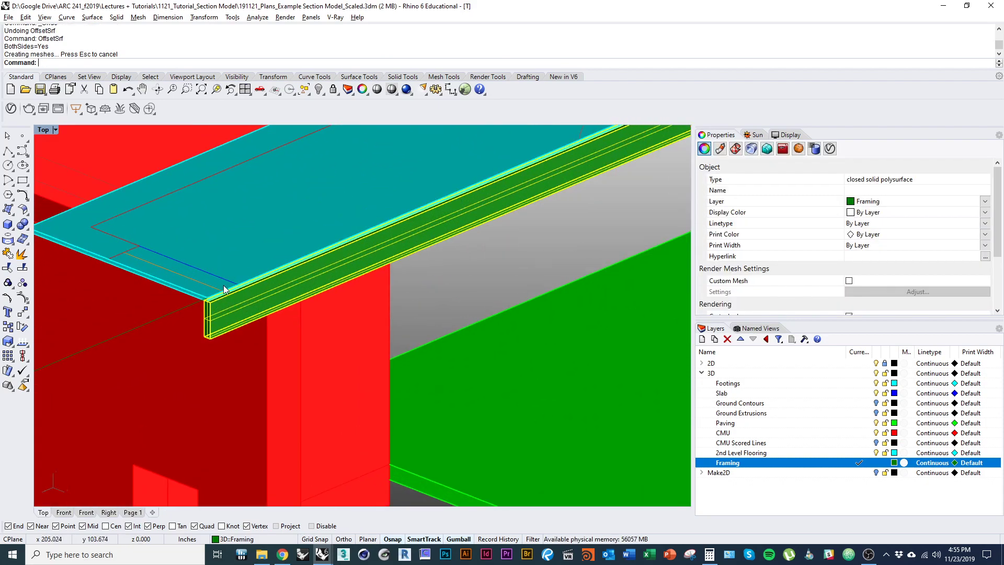
type("m")
key("Return")
scroll(223, 308, "up", 4)
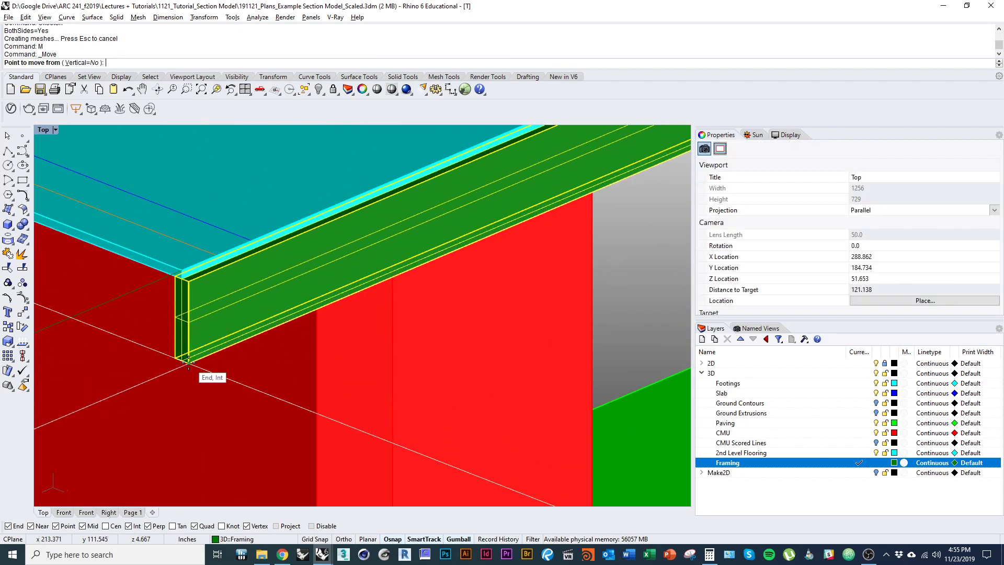
left_click(189, 363)
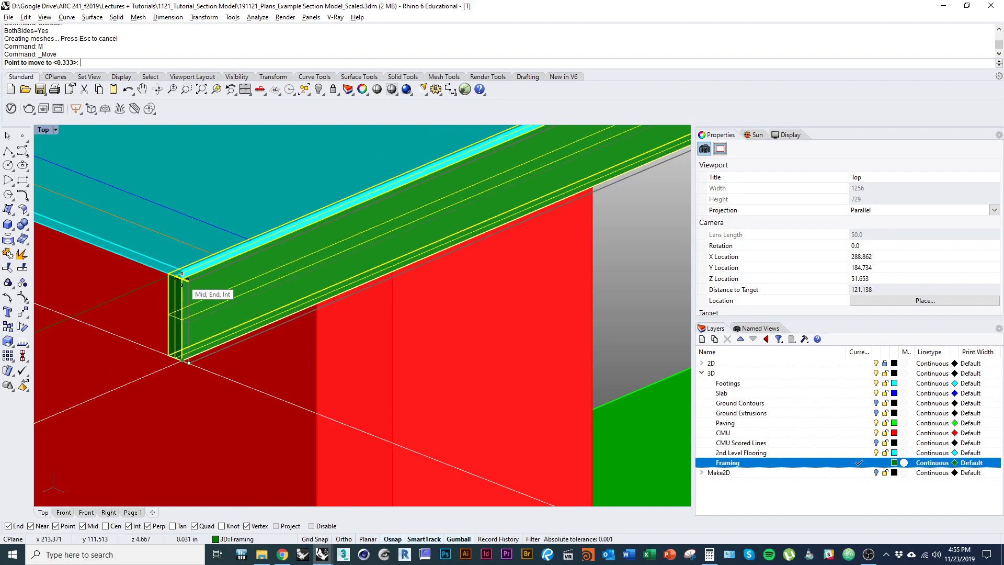
left_click(180, 290)
scroll(179, 293, "down", 8)
right_click_drag(183, 322, 156, 346)
scroll(155, 346, "down", 4)
right_click_drag(251, 363, 190, 386)
key("Escape")
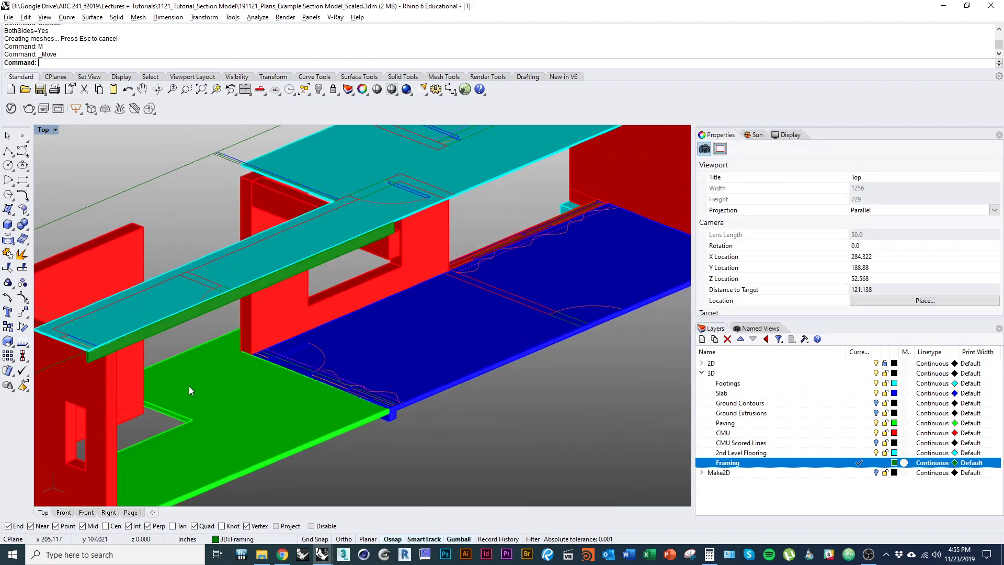
Step: Inspect the edge framing member beneath the floor strip from several angles
right_click_drag(304, 354, 242, 380)
right_click_drag(252, 343, 298, 346, "ctrl+shift")
scroll(197, 356, "down", 6)
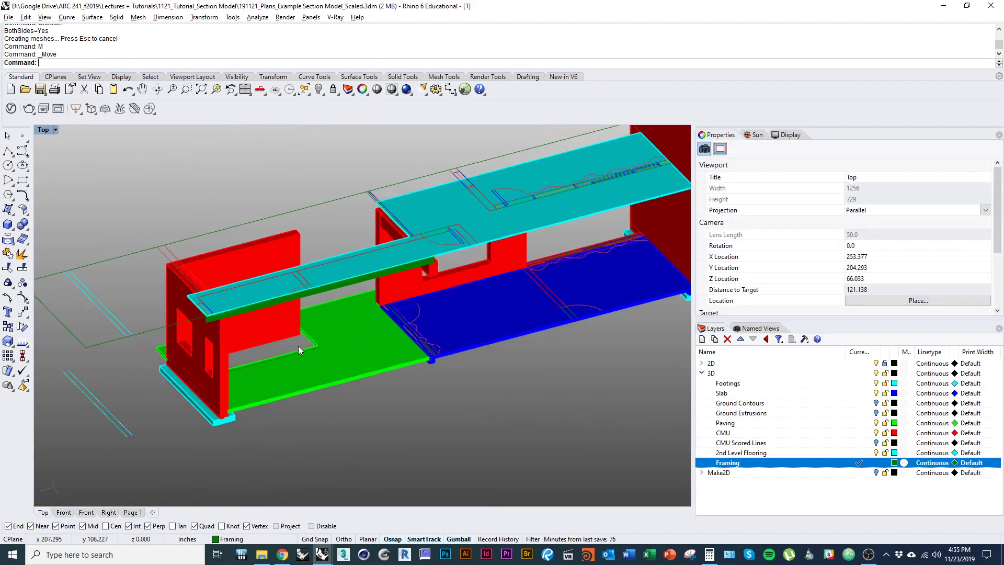
scroll(207, 309, "up", 9)
right_click_drag(207, 310, 183, 312)
left_click(233, 317)
scroll(330, 350, "down", 3)
right_click_drag(315, 367, 211, 400)
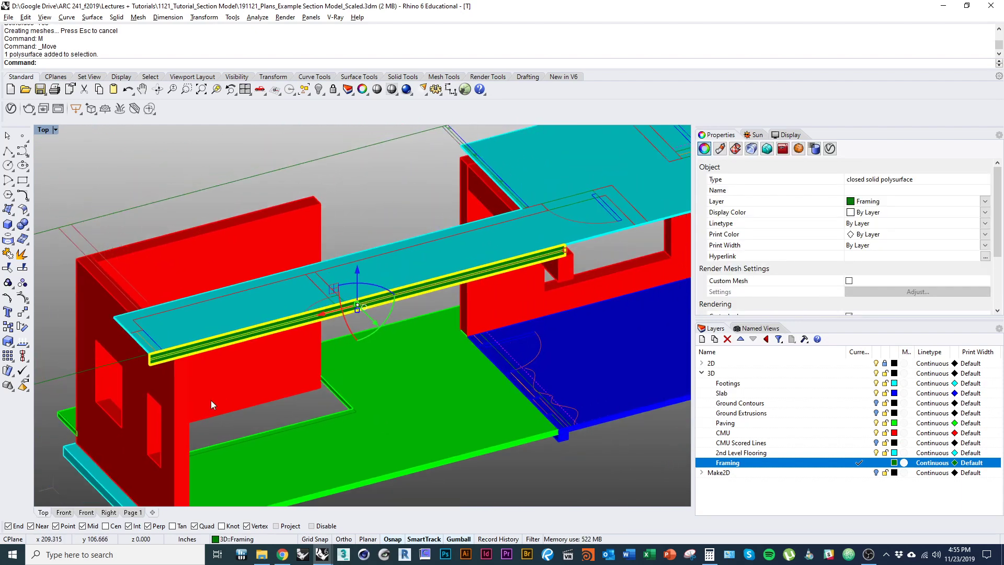
Step: Draw a vertical plane beneath the floor strip's free end, from its inner underside corner to the edge framing member, matching that member's depth
type("Plane")
key("Return")
right_click_drag(184, 381, 277, 348, "ctrl+shift")
scroll(277, 347, "up", 6)
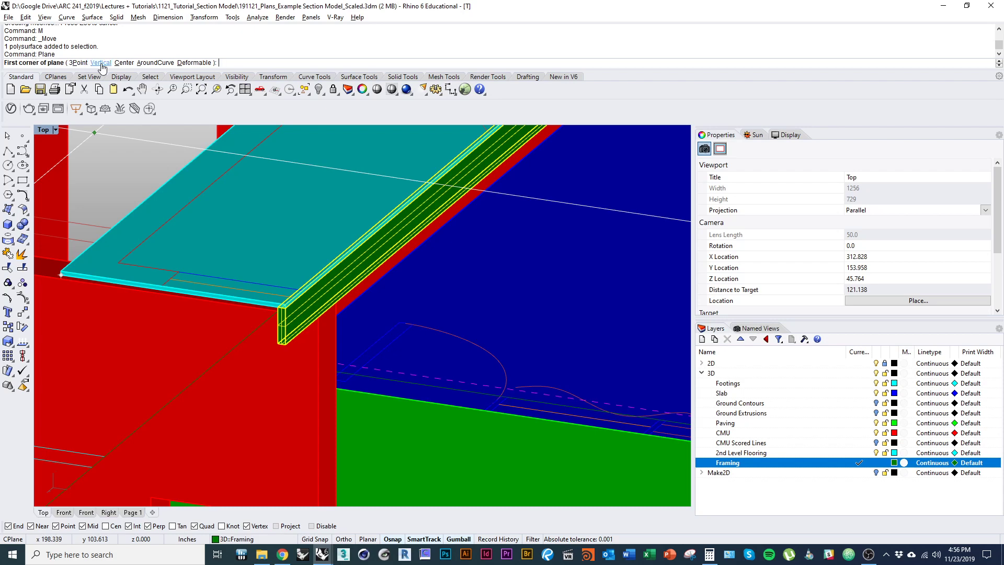
left_click(61, 273)
scroll(290, 296, "up", 2)
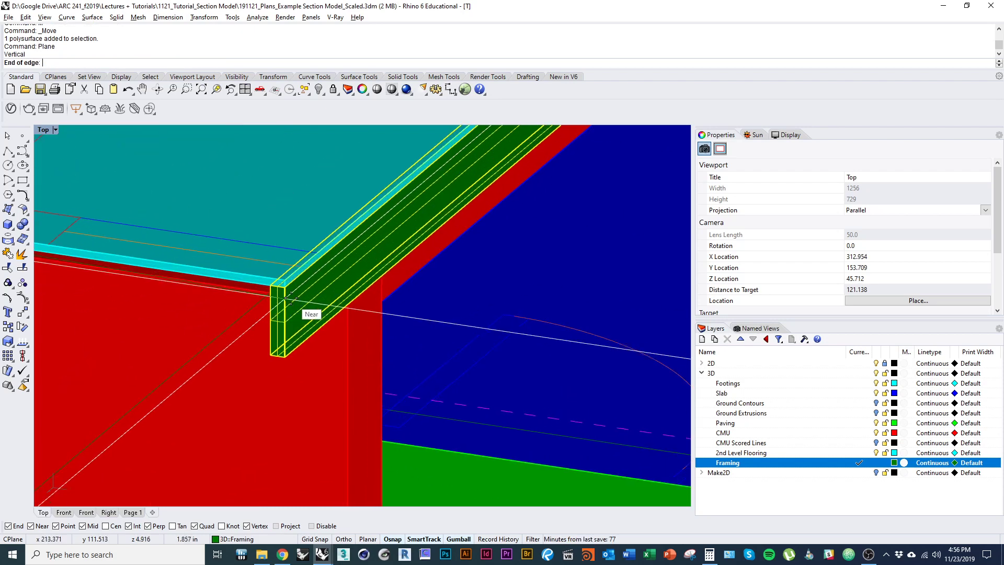
scroll(284, 352, "down", 6)
right_click_drag(279, 381, 322, 424)
Step: Complete the vertical plane beneath the floor strip's free end and offset it 1/16 inch to both sides as a solid, deleting the input surface
left_click(229, 381)
scroll(230, 383, "down", 2)
mouse_move(246, 405)
right_mouse_down()
mouse_move(271, 375)
mouse_move(240, 391)
right_mouse_up()
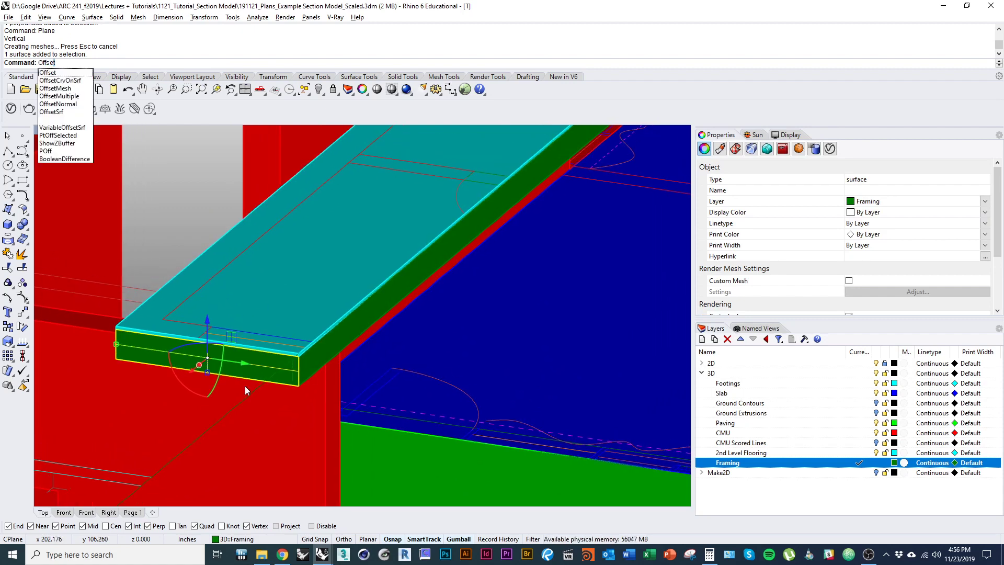
type("OffsetSrf")
key("Return")
scroll(372, 349, "up", 4)
right_click_drag(372, 350, 329, 351)
right_click_drag(228, 271, 235, 356)
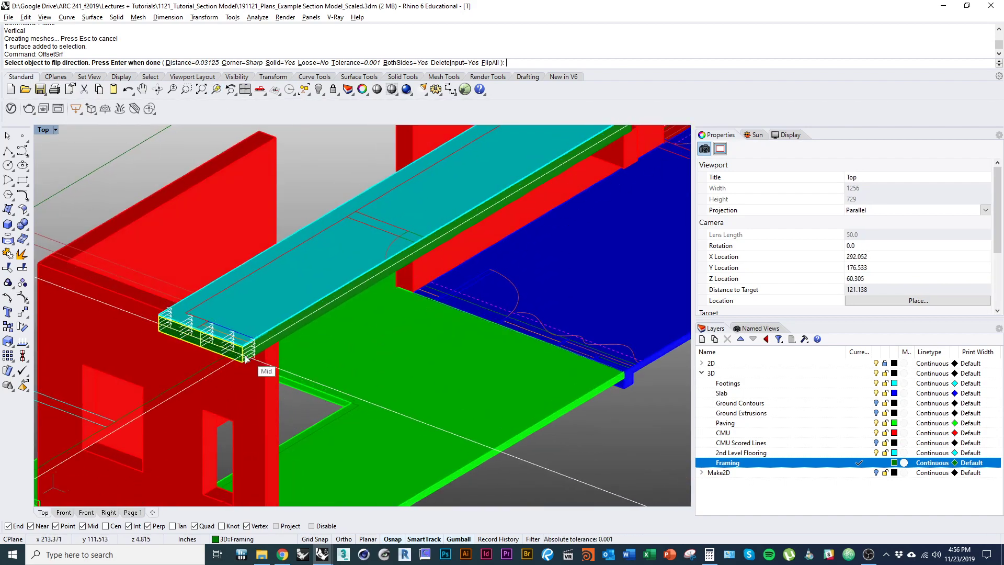
right_click_drag(356, 195, 232, 268)
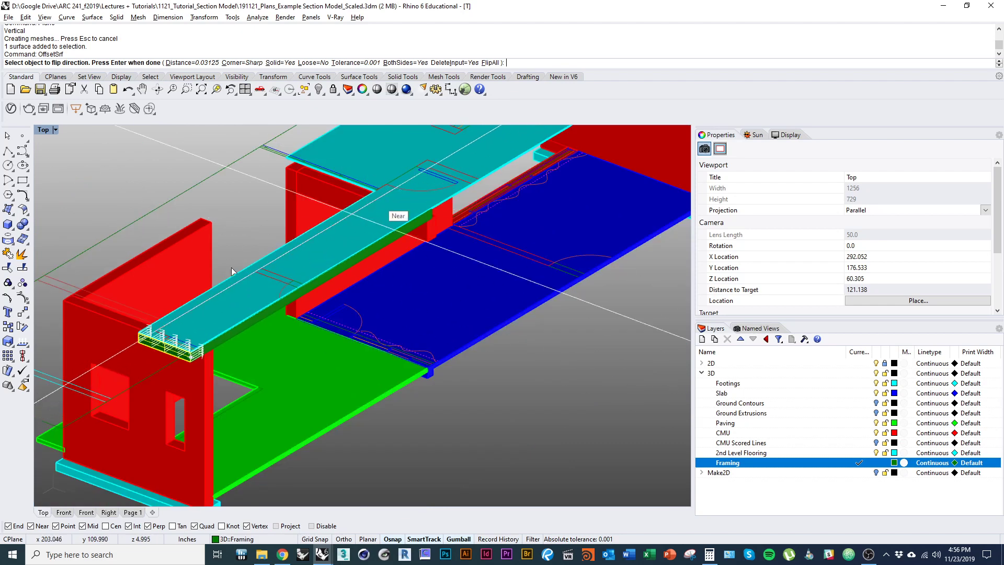
right_click_drag(266, 353, 347, 341, "shift")
scroll(279, 332, "up", 7)
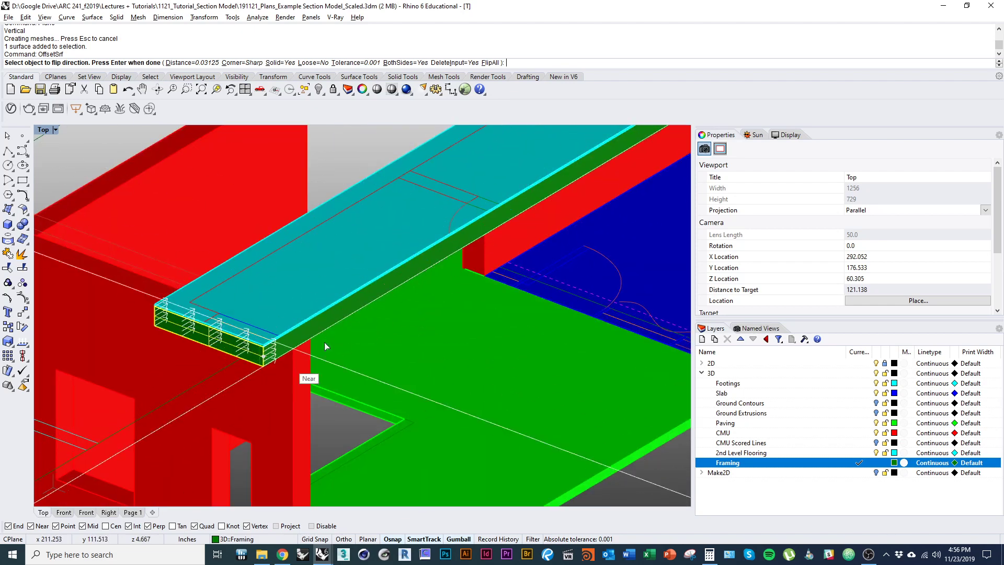
right_click_drag(242, 372, 256, 343, "shift")
scroll(255, 341, "up", 5)
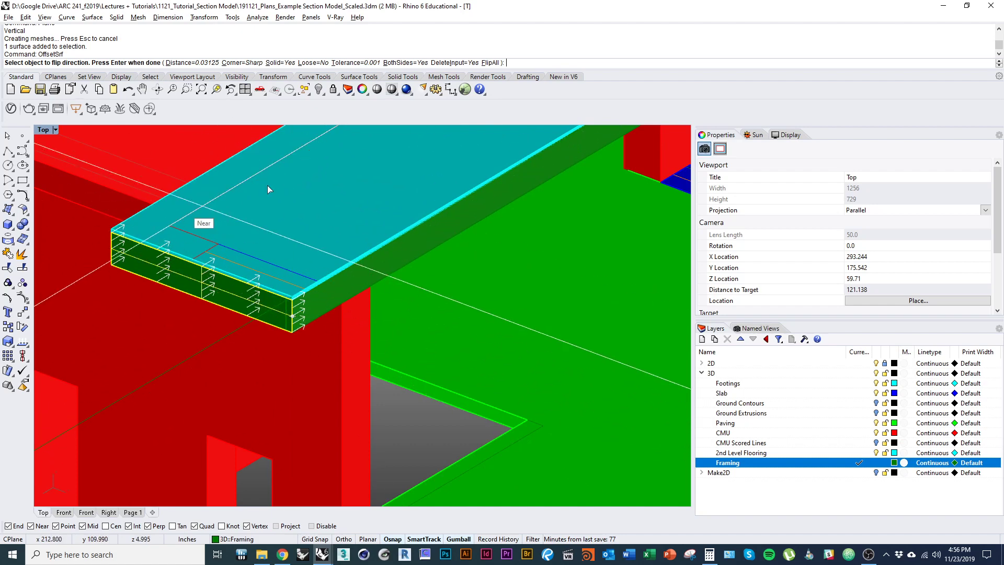
scroll(283, 198, "down", 6)
right_click_drag(288, 200, 228, 293, "shift")
scroll(196, 361, "up", 3)
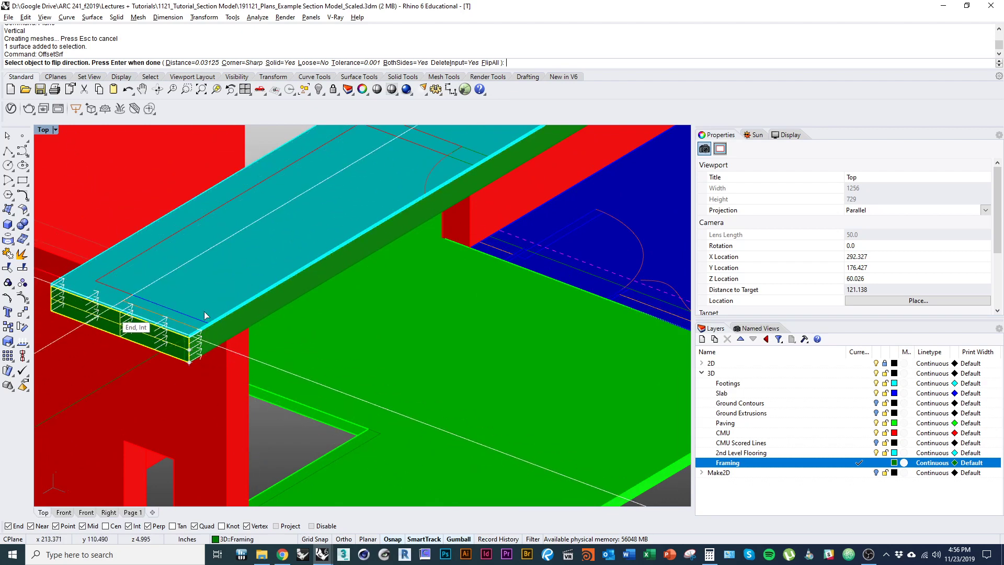
left_click(199, 64)
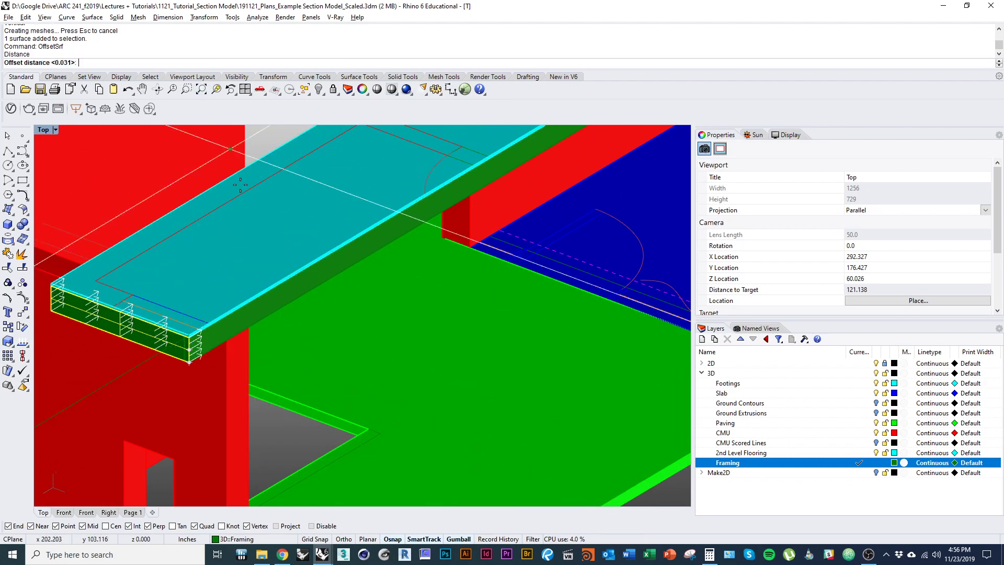
type("1/1")
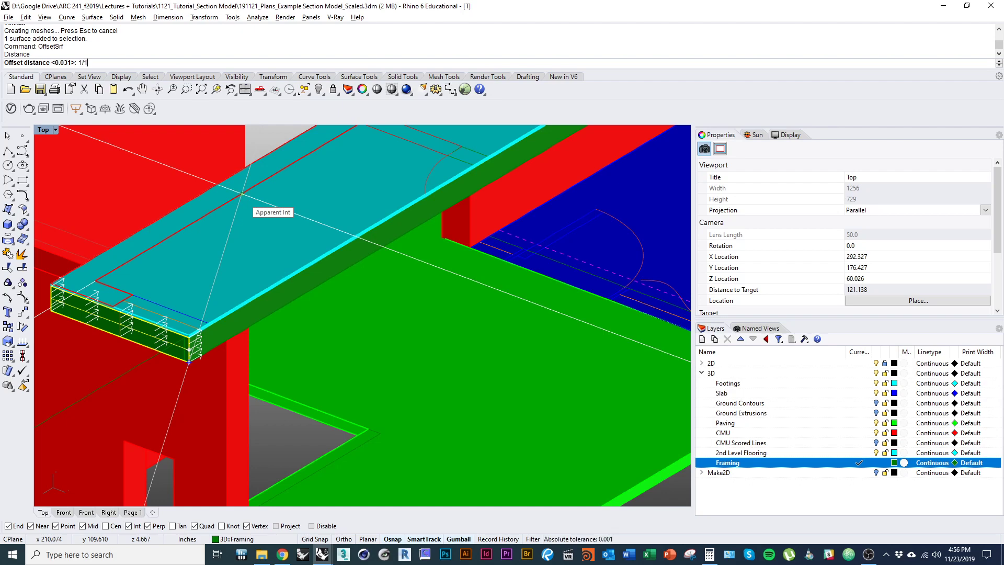
type("6")
key("Return")
Step: Undo the two-sided offset of the end plane
scroll(199, 330, "up", 5)
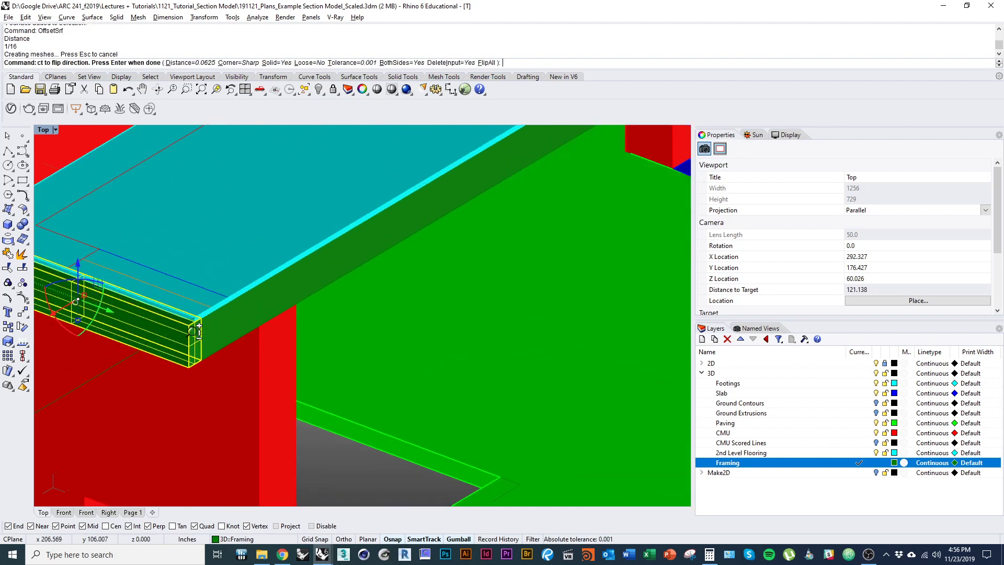
scroll(198, 330, "up", 2)
right_click_drag(216, 327, 268, 315)
key("ctrl+z")
right_click(271, 316)
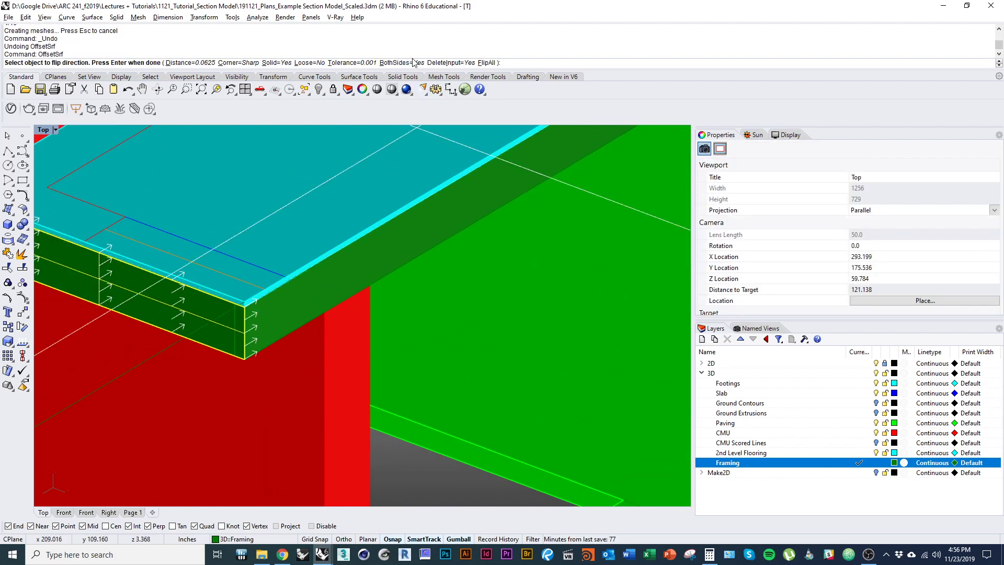
right_click(251, 270)
scroll(243, 287, "down", 7)
scroll(243, 238, "up", 7)
right_click(256, 239)
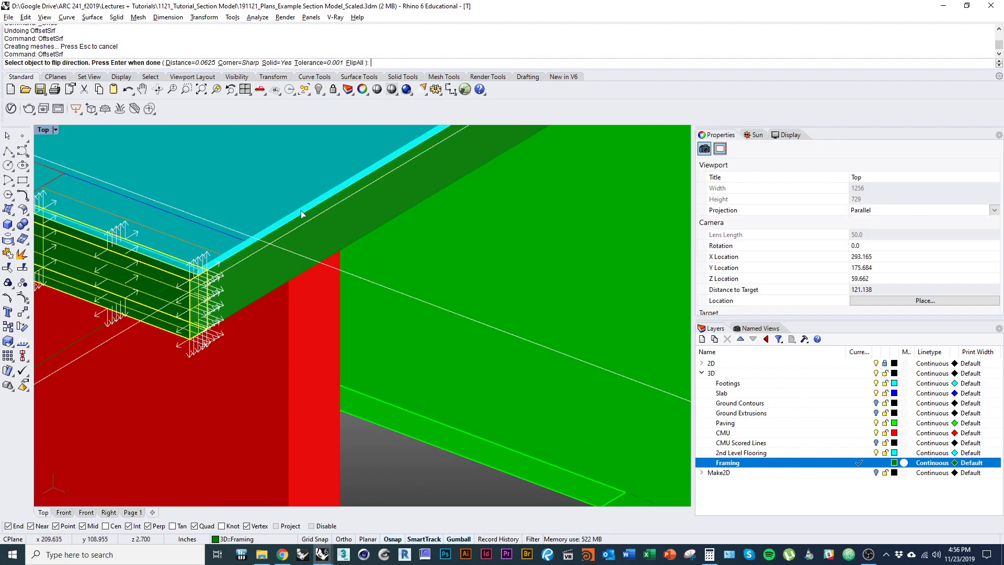
right_click_drag(305, 207, 325, 292)
key("ctrl+z")
key("Escape")
key("ctrl+z")
Step: Offset the end plane 0.0625 inch inward to one side only, as a solid, deleting the input surface
right_click(285, 305)
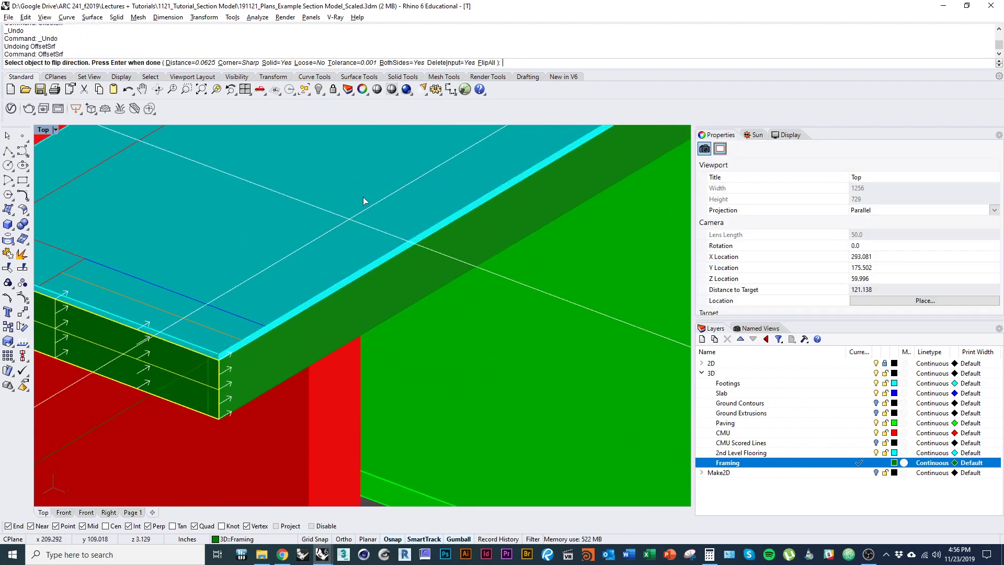
right_click(400, 193)
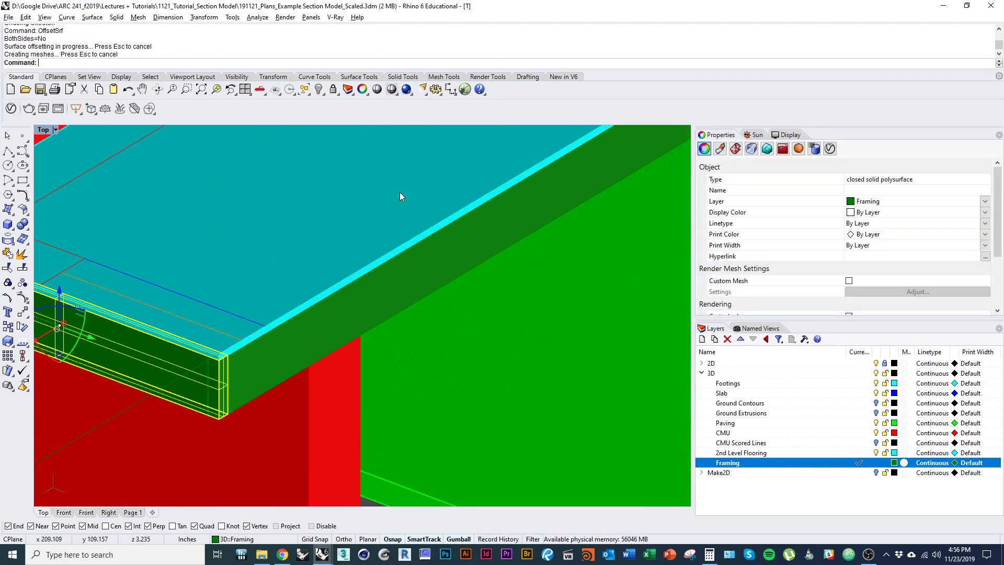
scroll(399, 192, "down", 5)
scroll(327, 298, "up", 5)
scroll(279, 358, "down", 3)
mouse_move(258, 384)
right_mouse_down("ctrl+shift")
mouse_move(201, 384)
mouse_move(251, 378)
right_mouse_up("ctrl+shift")
scroll(272, 325, "up", 6)
key("Escape")
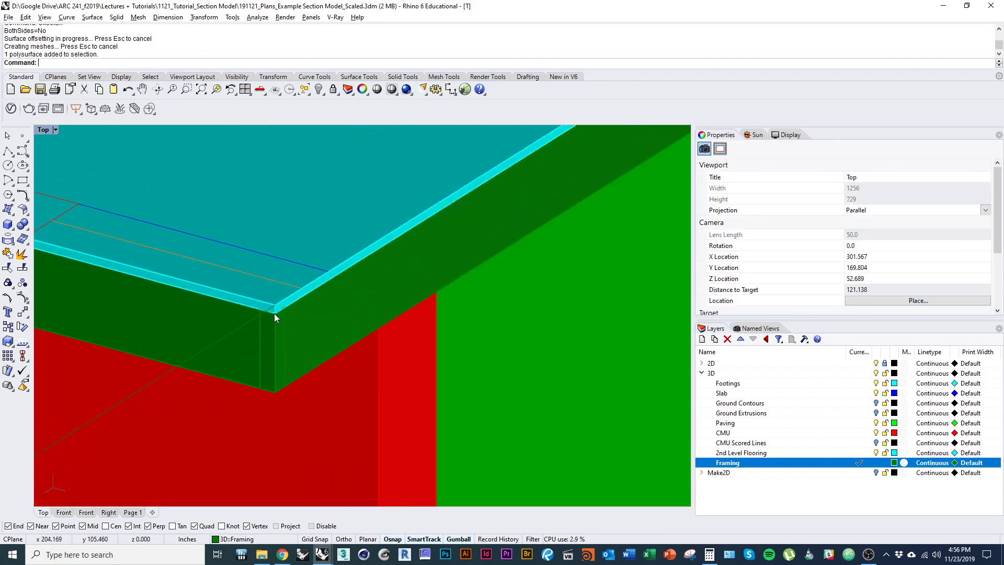
Step: Shorten the edge framing member by moving the vertical edges of its free end back to the inner face of the end framing member
left_click(293, 374)
left_click(277, 361, "ctrl+shift")
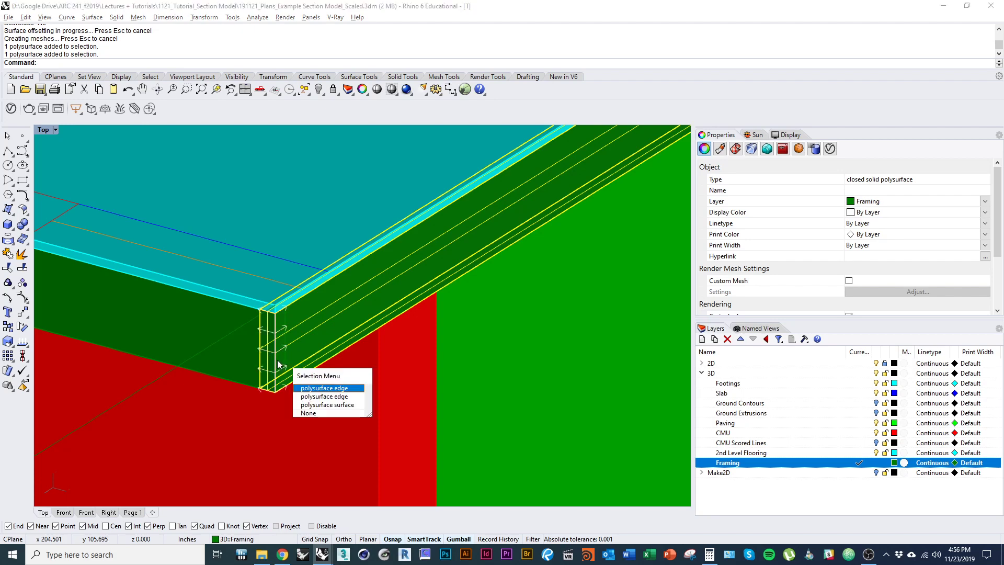
left_click(274, 363, "ctrl+shift")
left_click(261, 360, "ctrl+shift")
left_click(261, 360, "ctrl+shift")
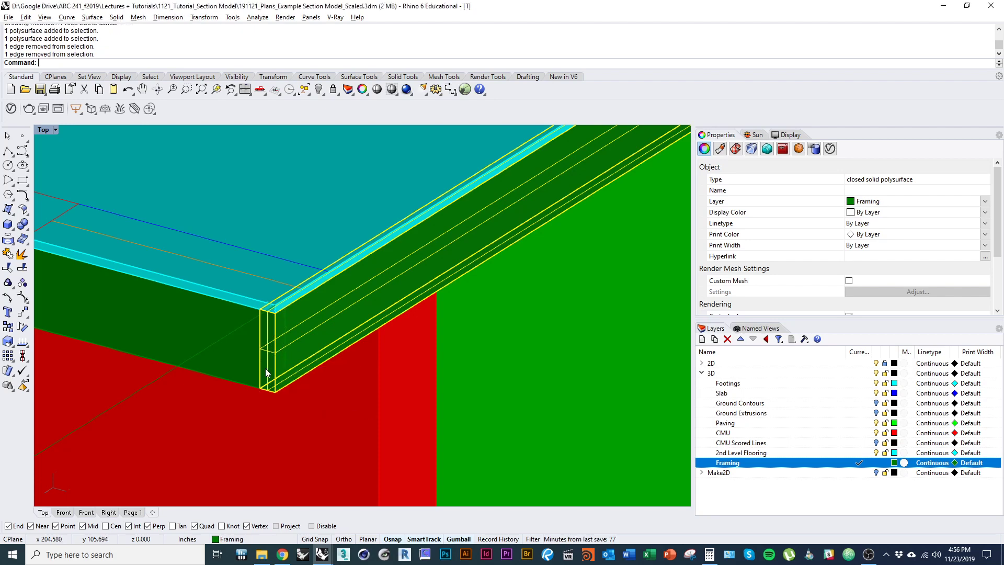
key("Escape")
left_click(276, 366, "ctrl+shift")
key("Return")
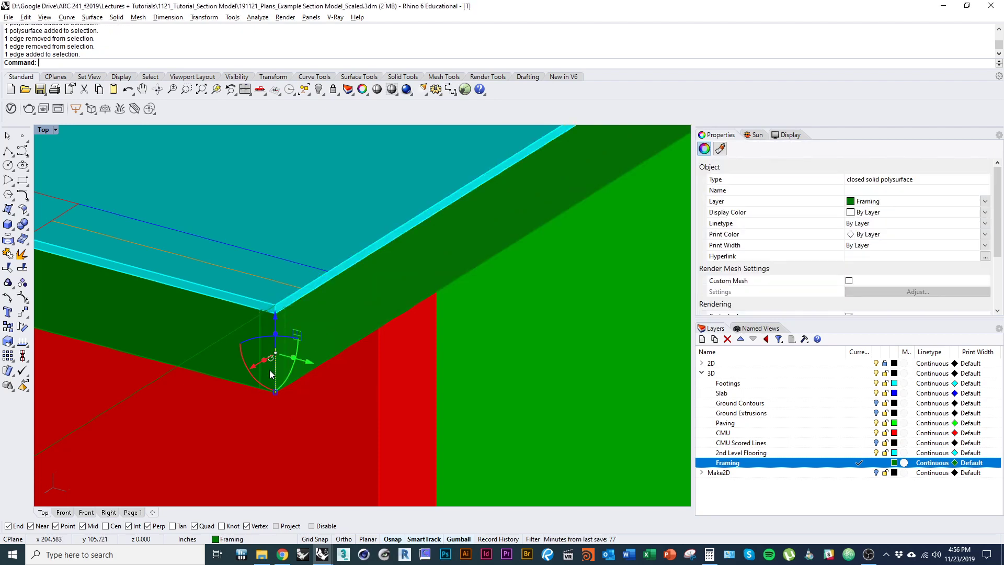
left_click(261, 357, "ctrl+shift")
key("Return")
type("M")
key("Return")
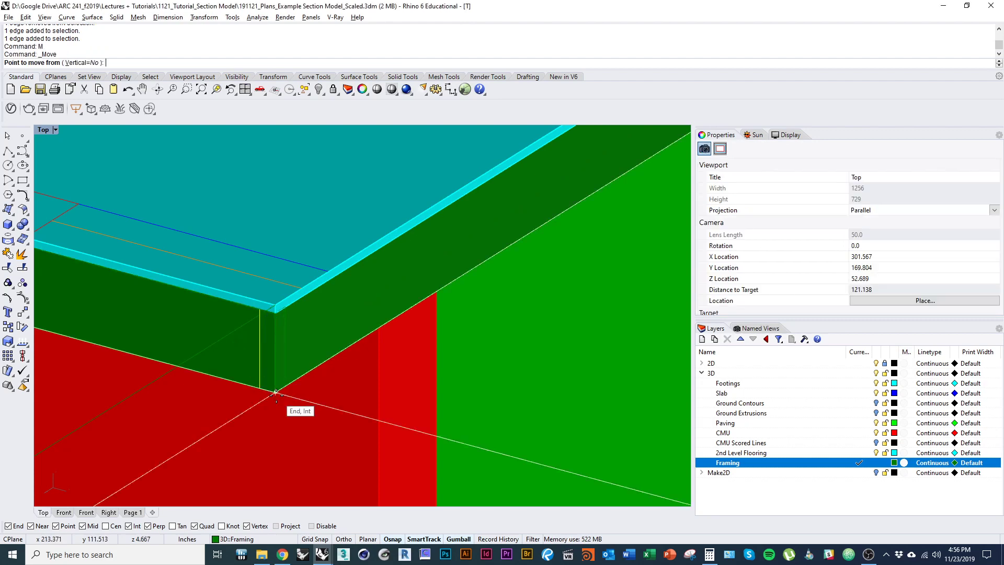
left_click(292, 388)
scroll(262, 381, "down", 6)
key("Escape")
right_click_drag(295, 371, 227, 309, "ctrl+shift")
left_click(234, 313)
key("Return")
key("Escape")
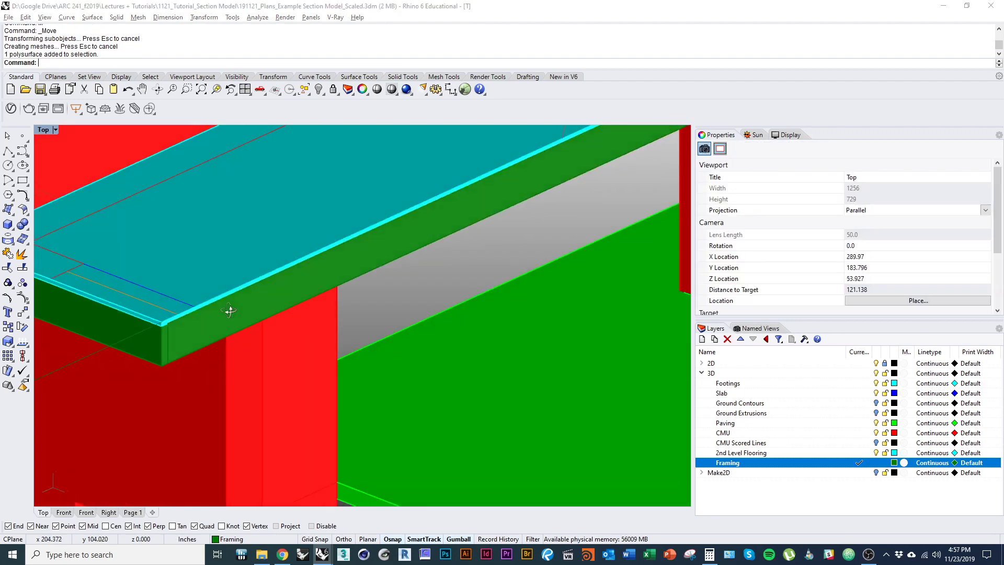
key("super")
left_click(328, 3)
right_click_drag(289, 244, 371, 244)
scroll(245, 297, "down", 4)
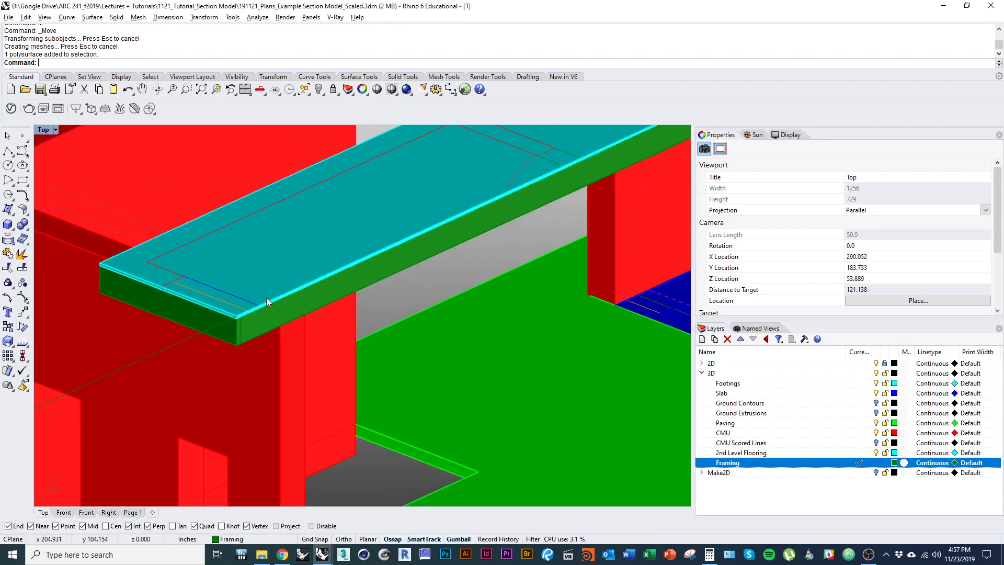
left_click(275, 329)
key("Return")
right_click_drag(246, 337, 269, 355, "ctrl+shift")
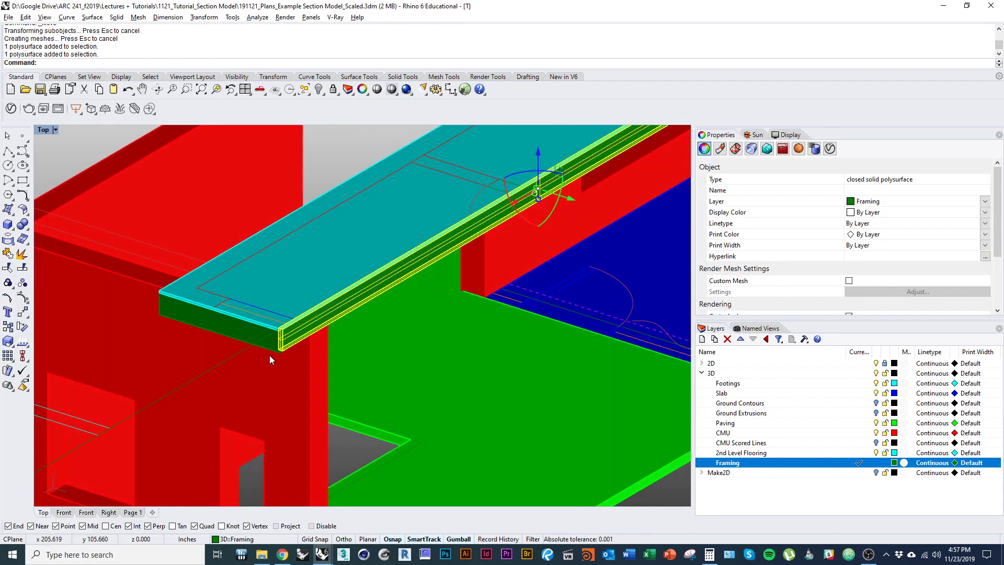
type("Copy")
key("Return")
scroll(345, 339, "up", 5)
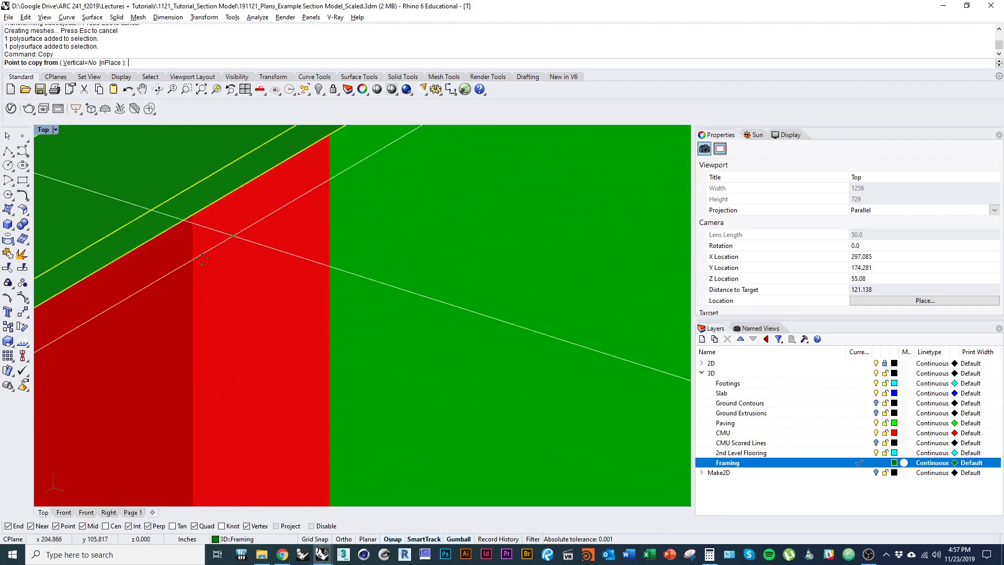
scroll(370, 321, "down", 5)
right_click_drag(289, 314, 277, 371)
scroll(265, 293, "down", 12)
key("Escape")
scroll(303, 360, "up", 4)
Step: Examine the end framing member, its corner with the edge member, and the underside of the floor strip from several angles
left_click(244, 348)
right_click_drag(234, 317, 281, 406)
scroll(294, 347, "down", 1)
scroll(284, 366, "down", 2)
scroll(265, 362, "down", 2)
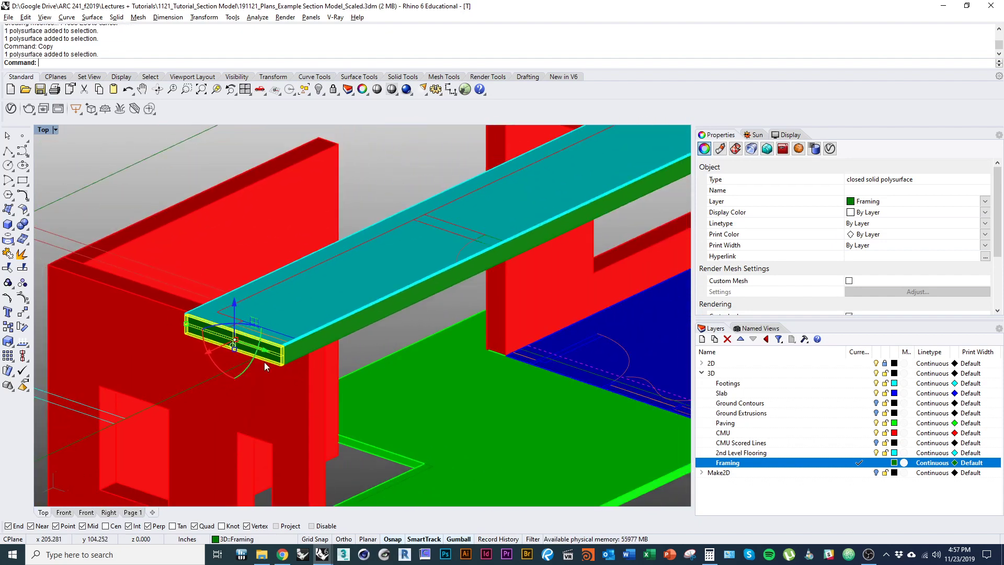
right_click_drag(523, 198, 454, 228)
right_click_drag(205, 395, 245, 350)
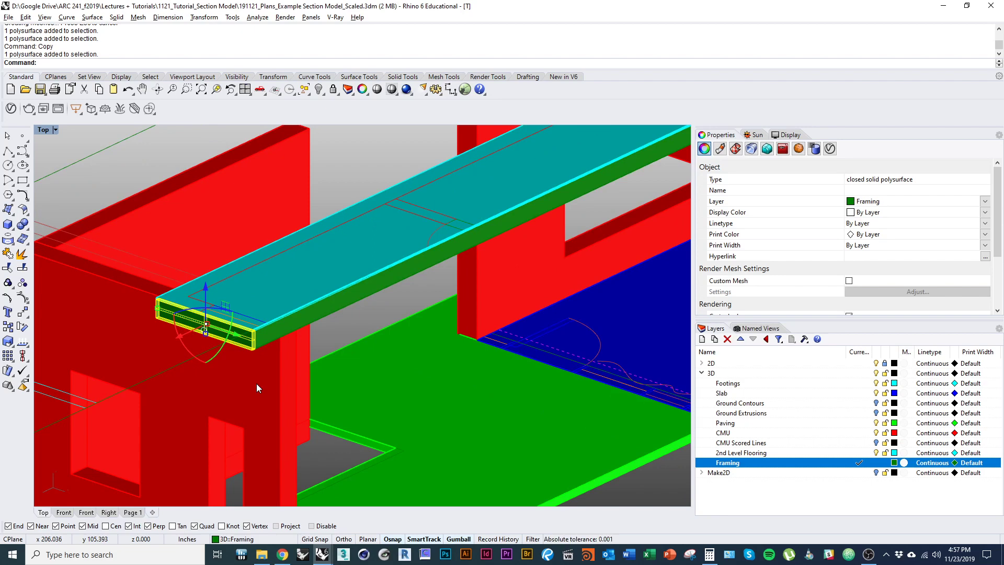
right_click_drag(285, 331, 211, 269)
scroll(275, 374, "down", 2)
scroll(275, 376, "up", 6)
right_click_drag(176, 231, 192, 325)
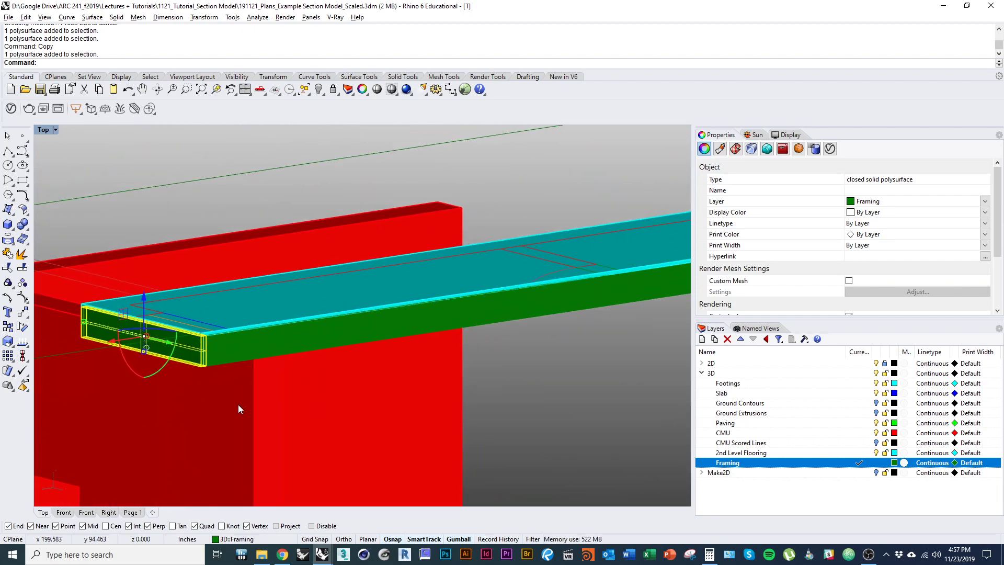
right_click_drag(208, 368, 215, 330, "ctrl+shift")
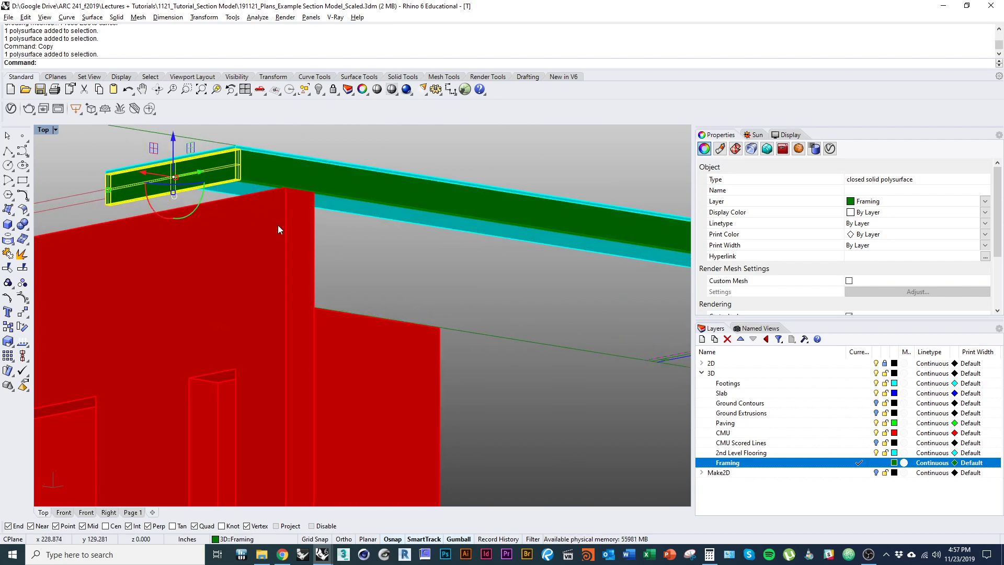
scroll(225, 225, "down", 3)
right_click_drag(225, 225, 225, 290, "ctrl+shift")
right_click_drag(281, 333, 150, 199)
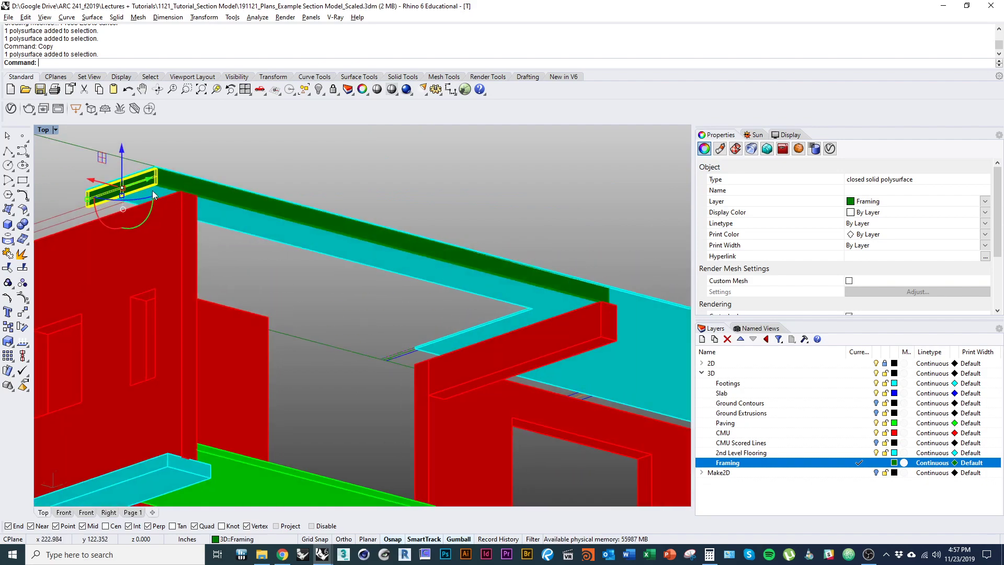
right_click_drag(294, 249, 329, 387, "ctrl+shift")
Step: Try to array the edge framing member across the floor strip with counts of 1, 4 and 1 and 0.666 inch spacing
left_click(312, 410)
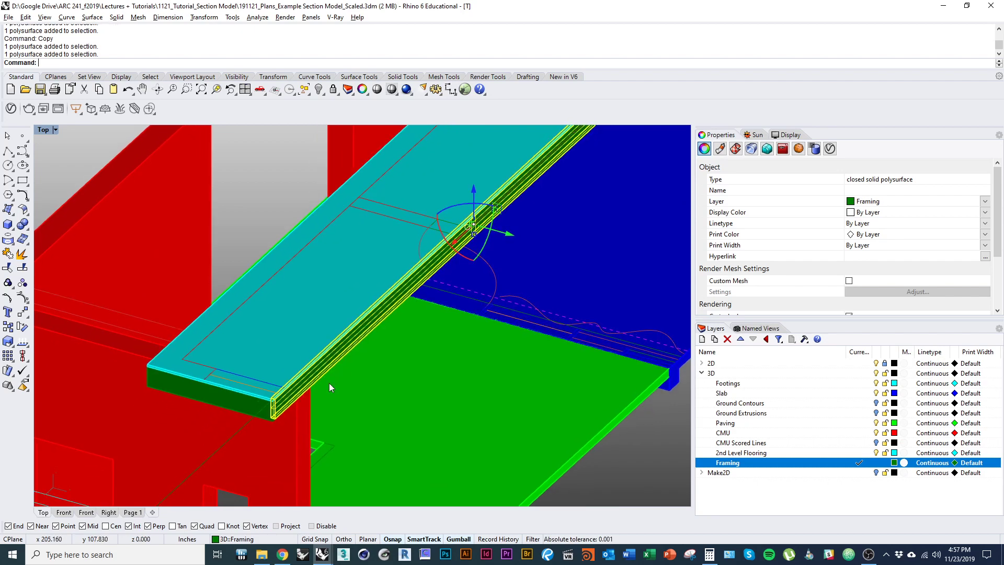
key("Return")
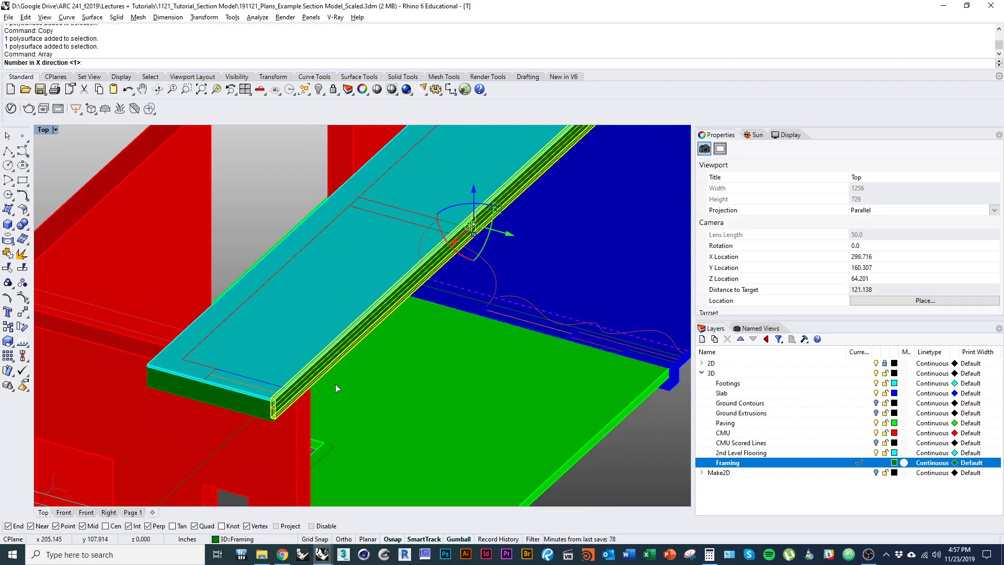
right_click_drag(334, 383, 300, 366, "ctrl+shift")
right_click_drag(438, 231, 421, 249)
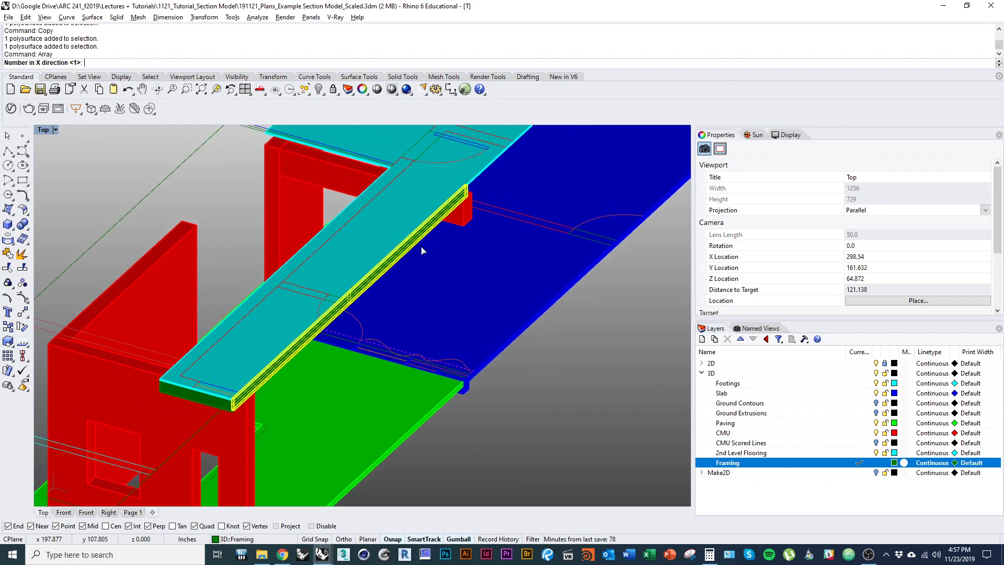
right_click_drag(353, 318, 491, 239)
right_click_drag(240, 433, 209, 464)
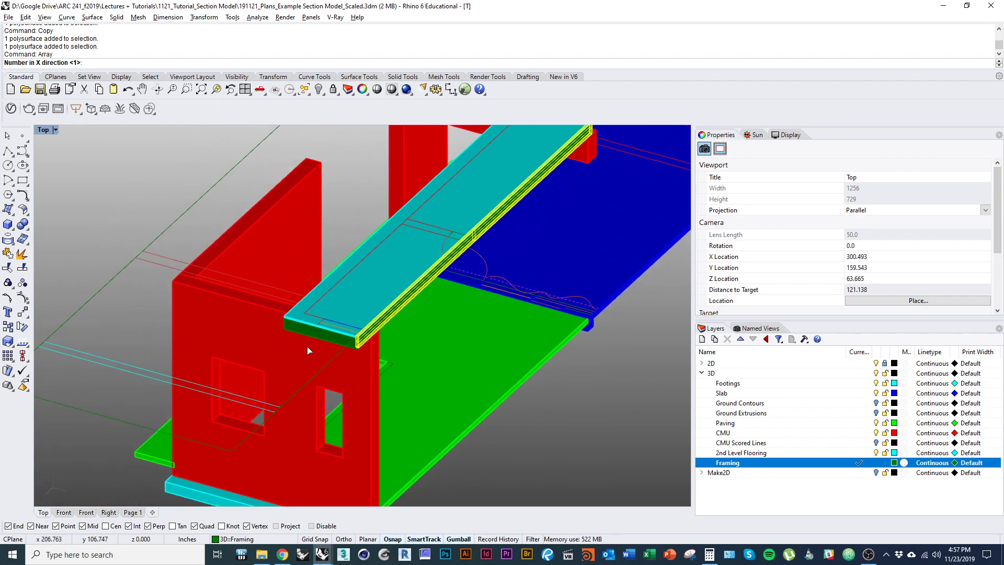
scroll(256, 378, "down", 8)
right_click_drag(256, 378, 230, 303, "ctrl+shift")
scroll(312, 360, "up", 7)
right_click_drag(316, 349, 330, 299, "ctrl+shift")
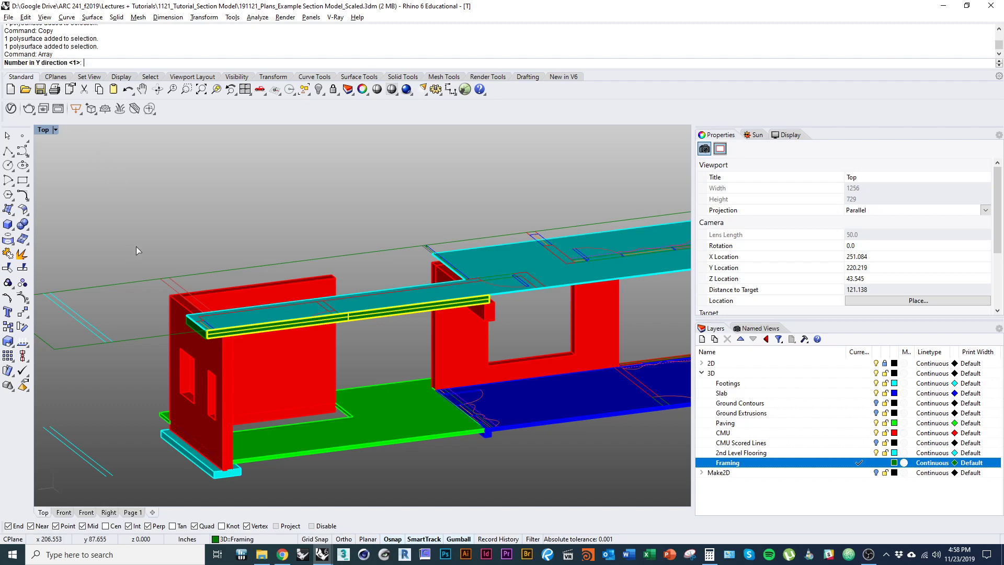
right_click_drag(202, 298, 276, 341, "ctrl+shift")
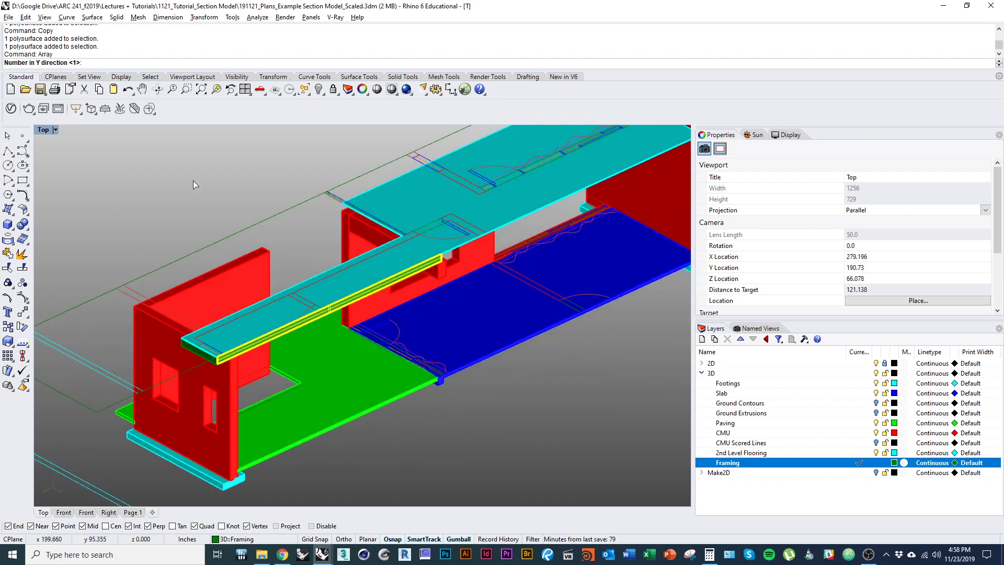
type("4")
key("Return")
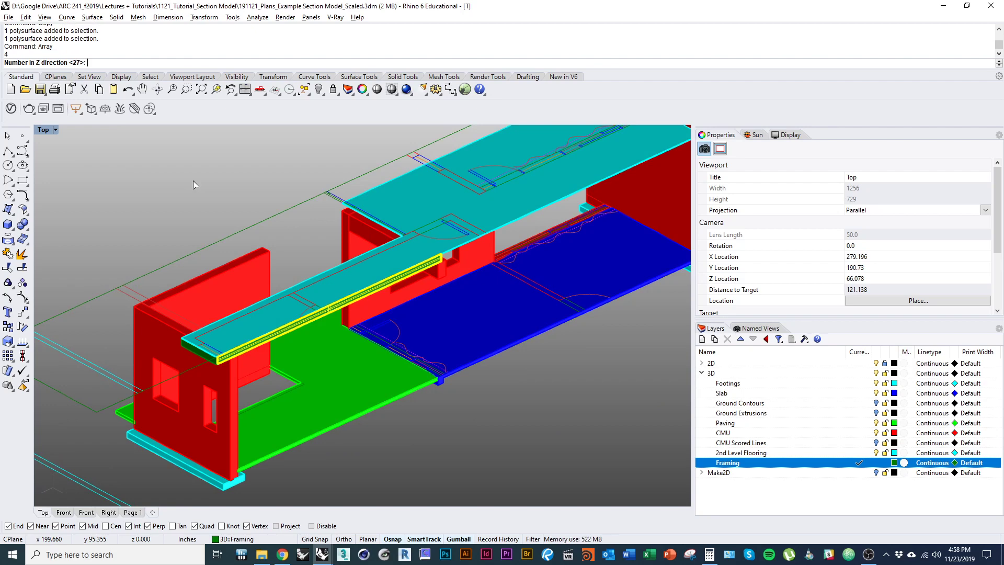
type("1")
scroll(276, 326, "up", 10)
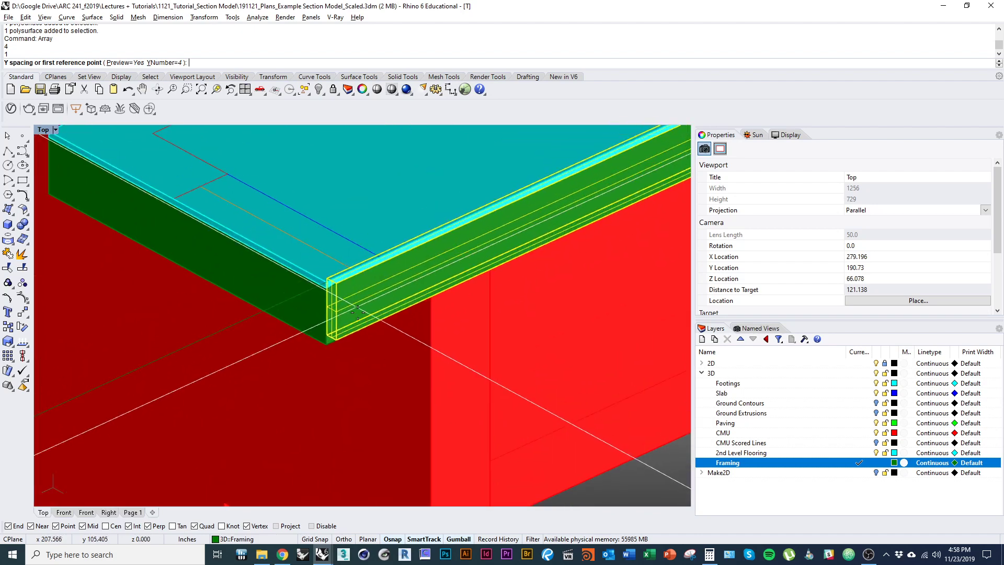
left_click(327, 343)
type(".666")
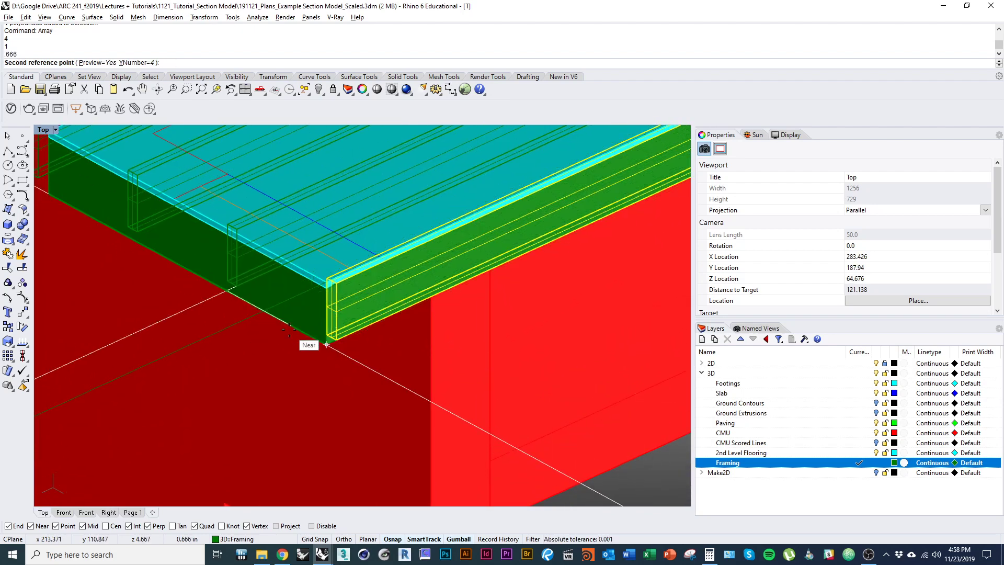
left_click(288, 329)
scroll(289, 330, "down", 10)
right_click_drag(249, 365, 223, 351, "ctrl+shift")
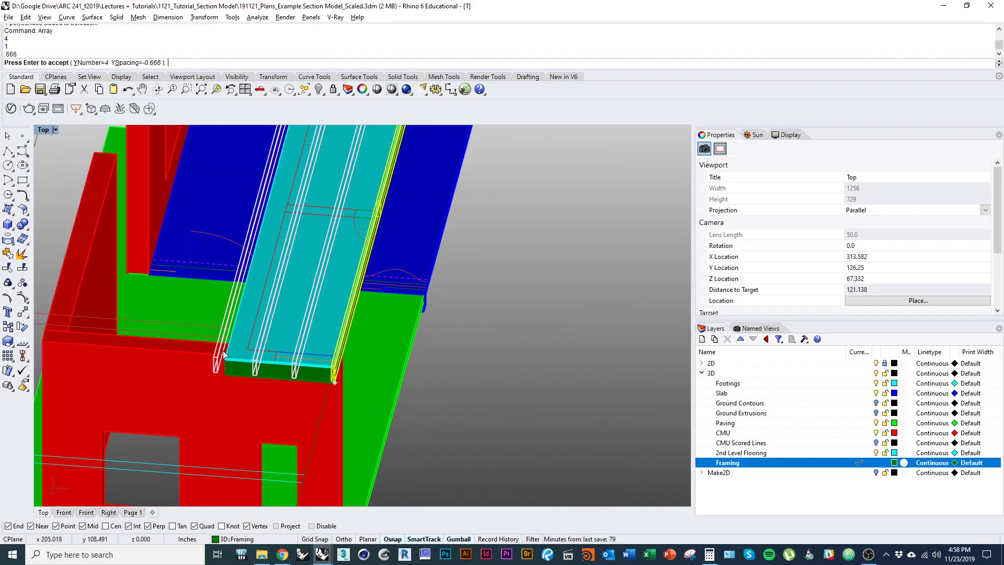
key("Return")
Step: Array the edge framing member into four parallel members spaced 0.666 inch apart across the width of the floor strip
scroll(225, 352, "up", 5)
right_click_drag(407, 408, 343, 372, "ctrl+shift")
left_click(294, 376)
key("Return")
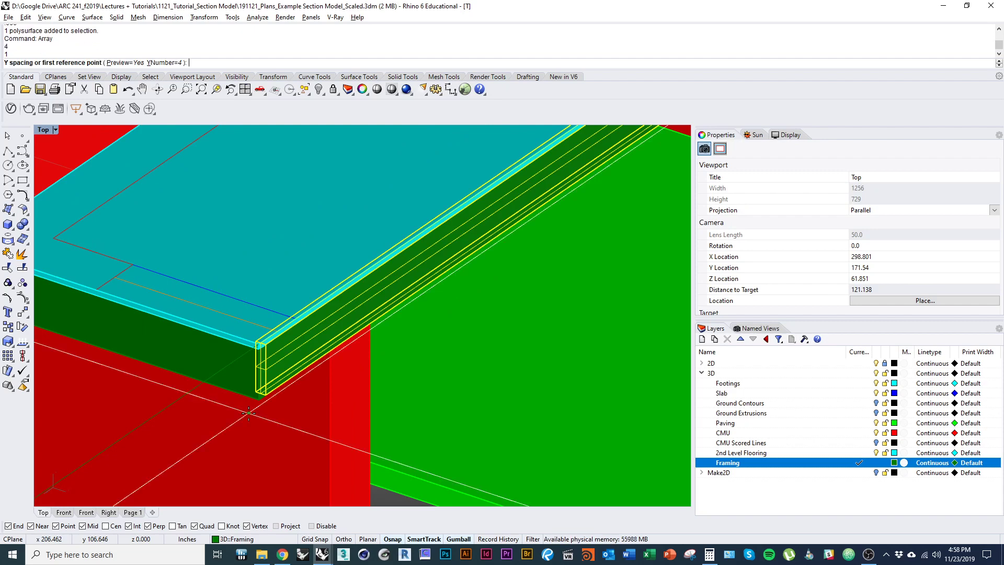
left_click(254, 404)
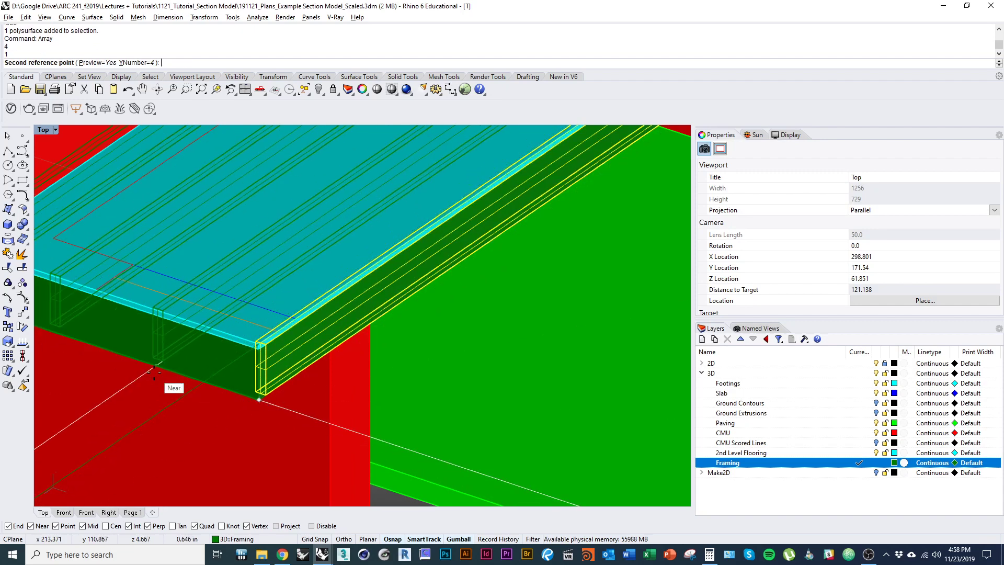
type(".666")
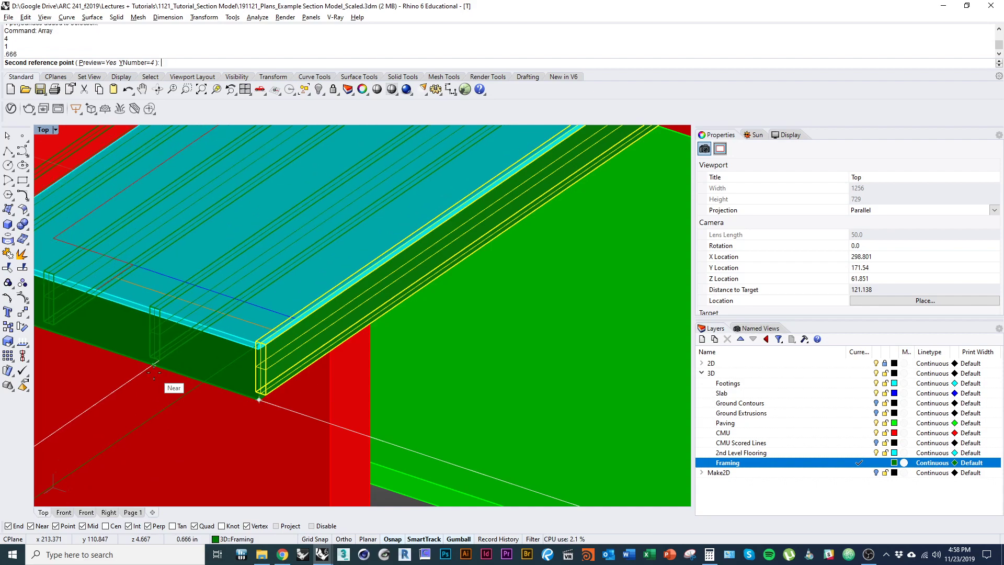
left_click(154, 373)
scroll(188, 378, "down", 9)
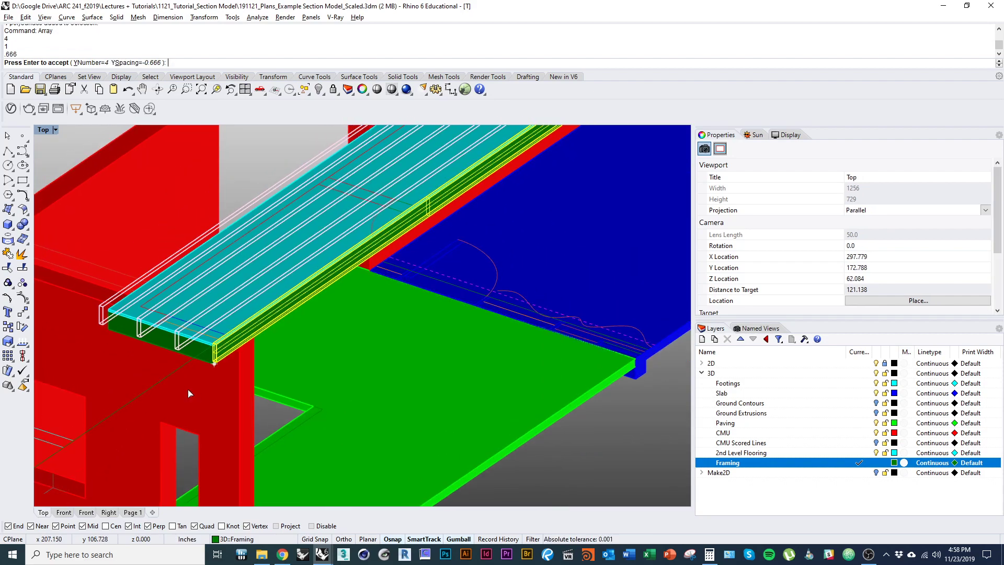
key("Return")
Step: Move the outermost arrayed member inward to meet the corner of the end framing member
right_click_drag(189, 389, 293, 403)
scroll(290, 406, "up", 5)
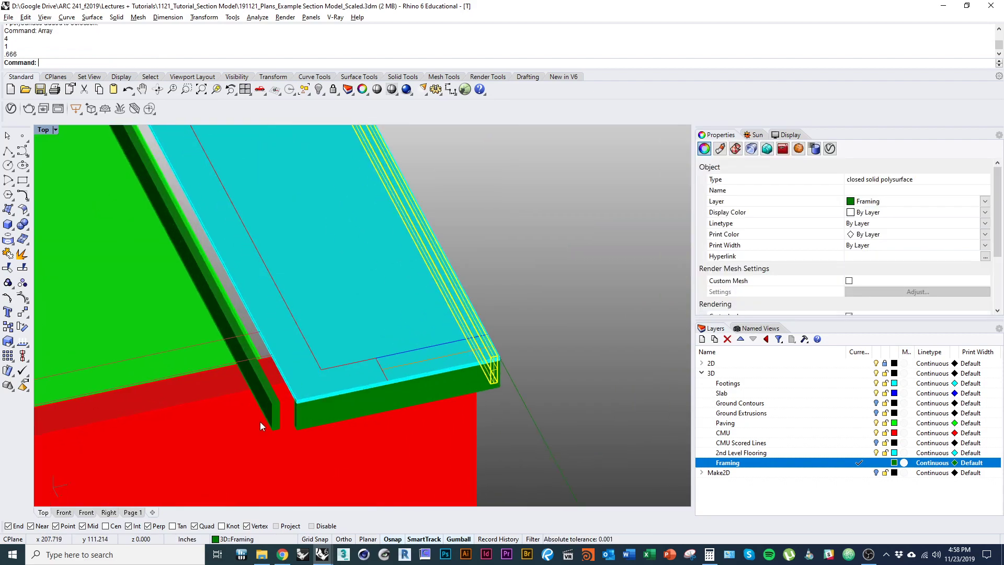
left_click(274, 421)
scroll(286, 438, "up", 6)
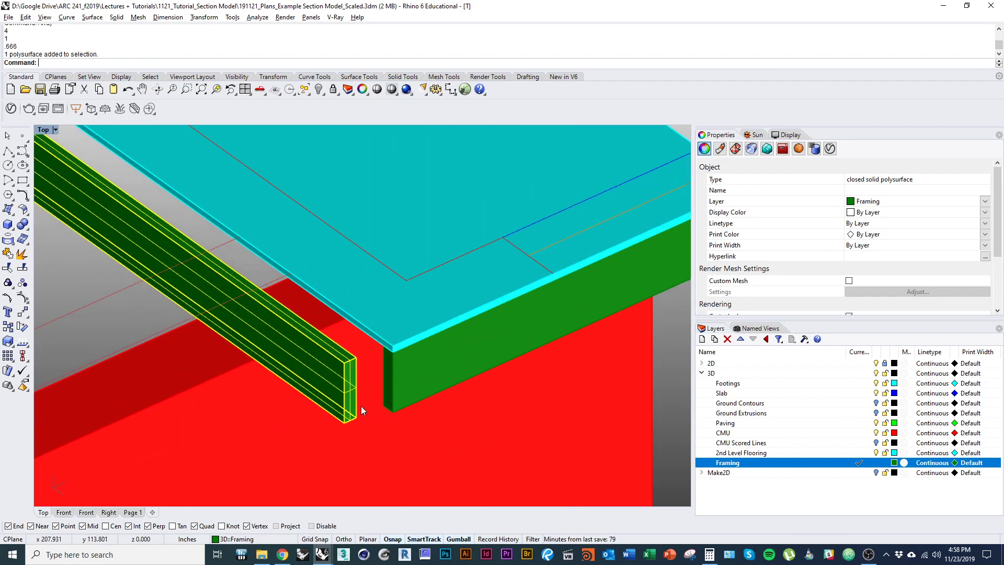
type("M")
key("Return")
left_click(361, 418)
scroll(366, 425, "up", 3)
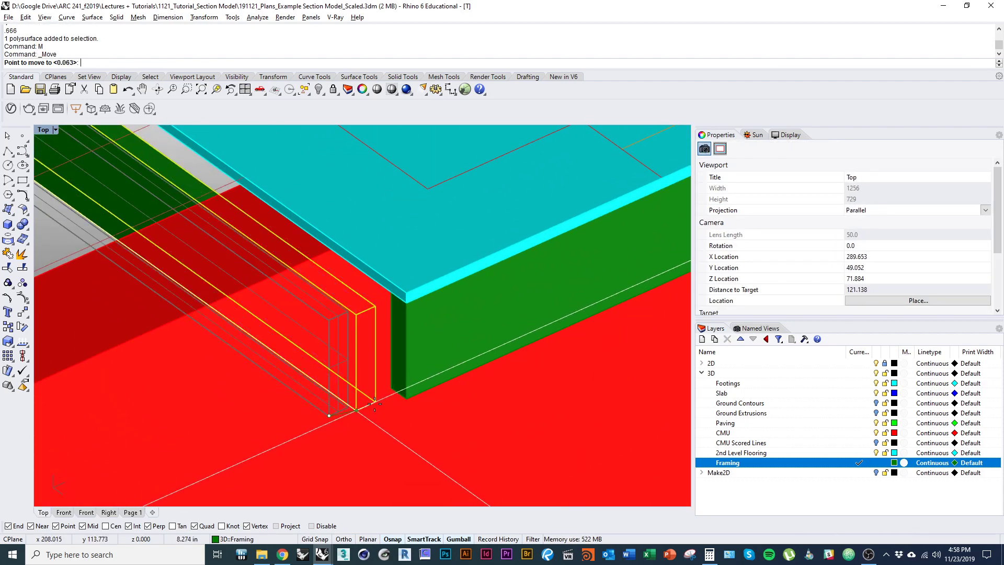
left_click(388, 391)
scroll(374, 406, "down", 5)
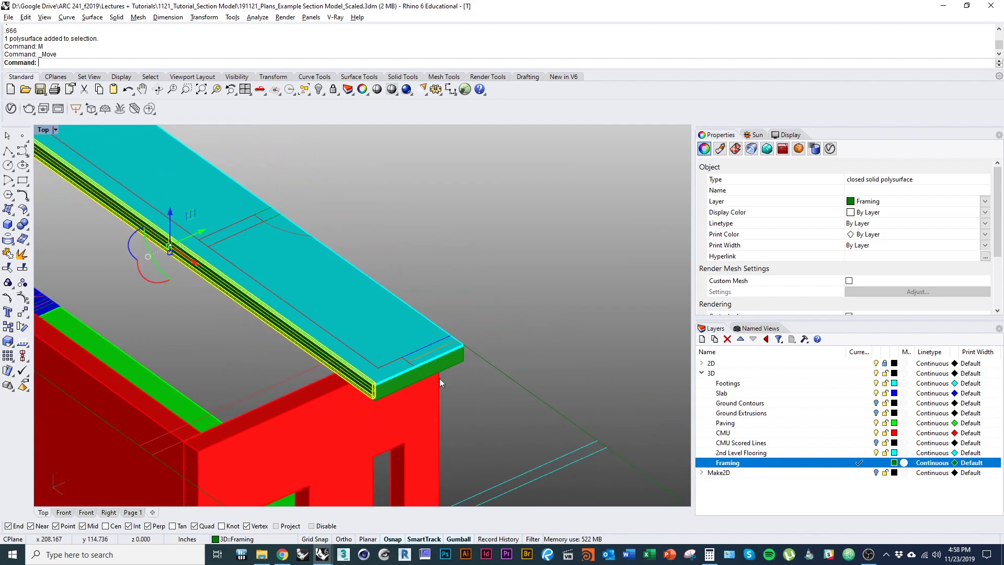
Step: Examine the spacing of the parallel framing members beneath the floor strip from several angles and in wireframe display
scroll(200, 283, "down", 6)
right_click_drag(201, 292, 200, 349)
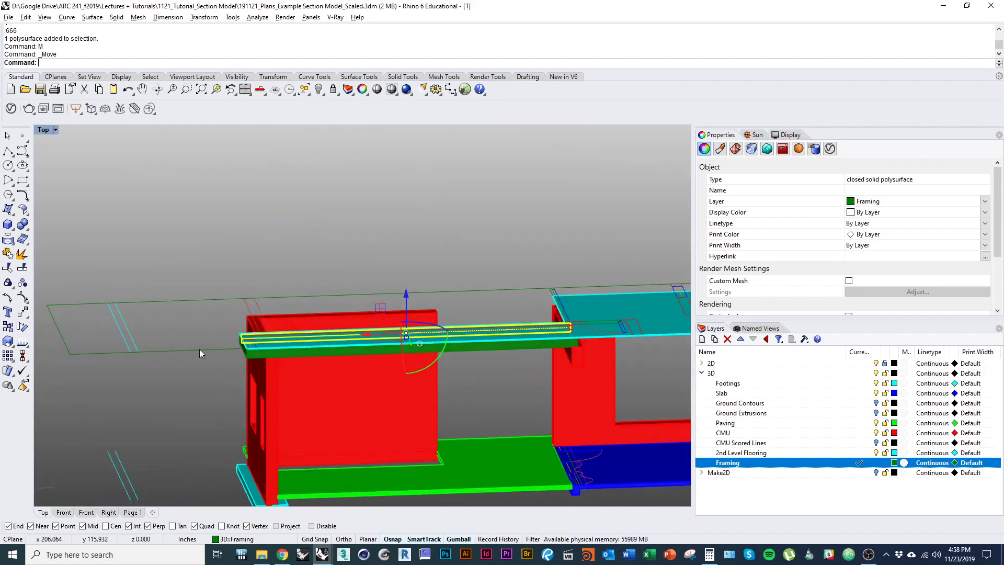
right_click_drag(557, 353, 453, 347)
scroll(438, 352, "up", 5)
scroll(452, 348, "down", 6)
right_click_drag(424, 379, 444, 379)
scroll(443, 378, "down", 3)
key("Escape")
right_click_drag(298, 351, 345, 403, "ctrl+shift")
scroll(310, 355, "up", 10)
left_click(313, 364)
scroll(329, 390, "down", 4)
key("ctrl+alt+w")
scroll(210, 381, "up", 3)
right_click_drag(211, 381, 239, 340)
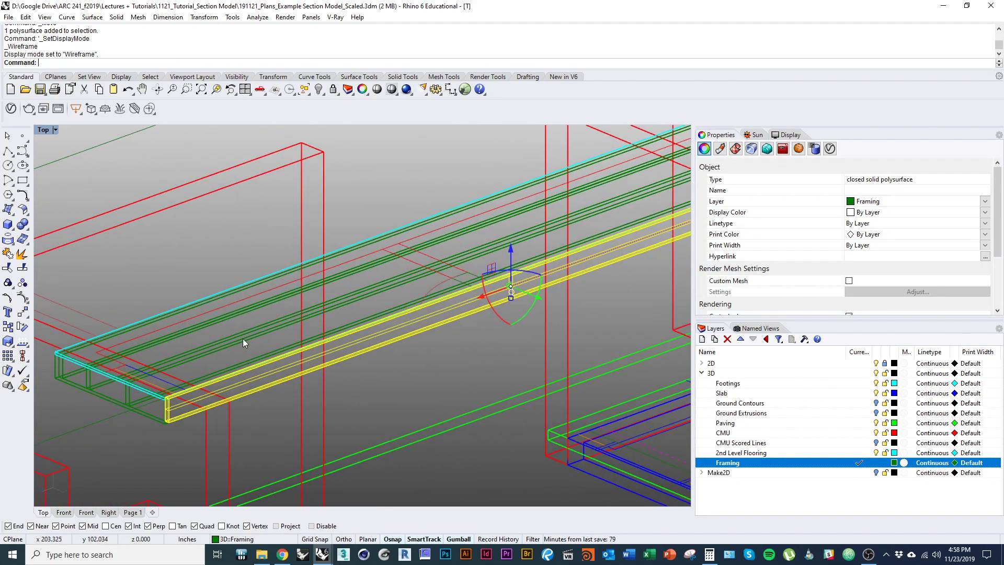
scroll(243, 338, "down", 3)
Step: Undo the move of the outermost framing member and return the viewport to shaded display
key("ctrl+z")
right_click_drag(244, 374, 263, 389, "ctrl+shift")
left_click(290, 378)
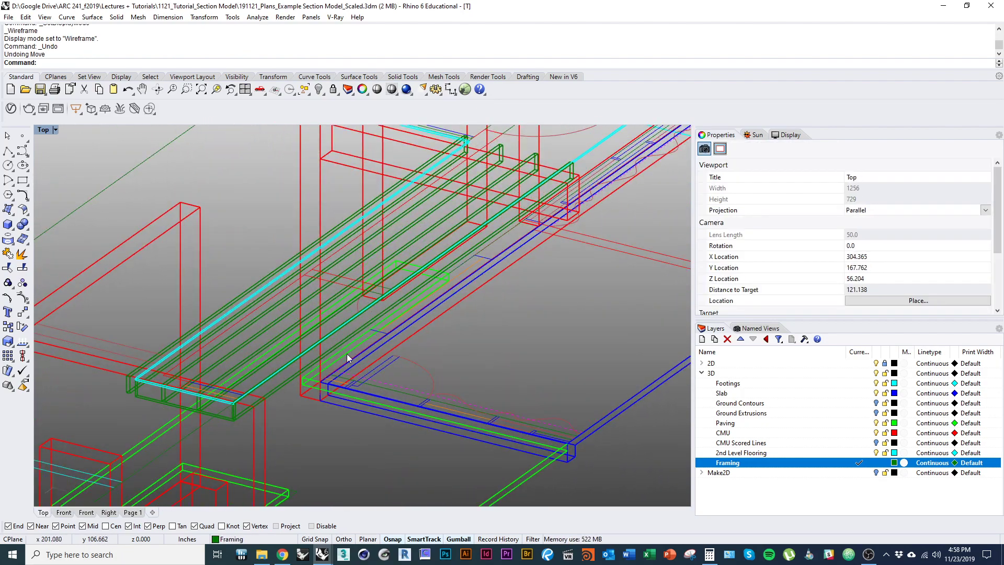
right_click_drag(350, 357, 252, 383, "ctrl+shift")
key("ctrl+alt+s")
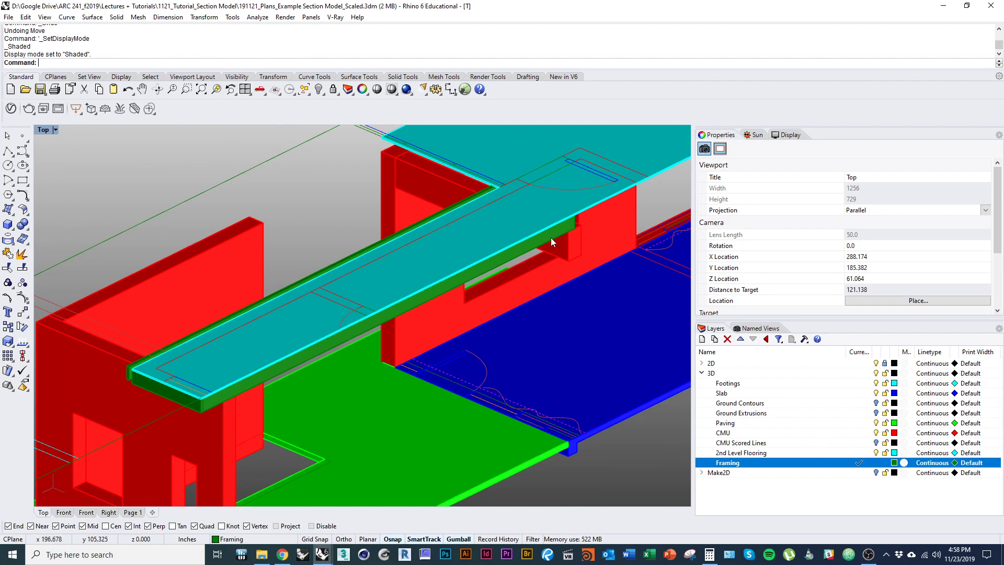
Step: Move all four parallel framing members together so the outermost one sits flush with the far edge of the floor strip
right_click_drag(479, 283, 369, 367, "ctrl+shift")
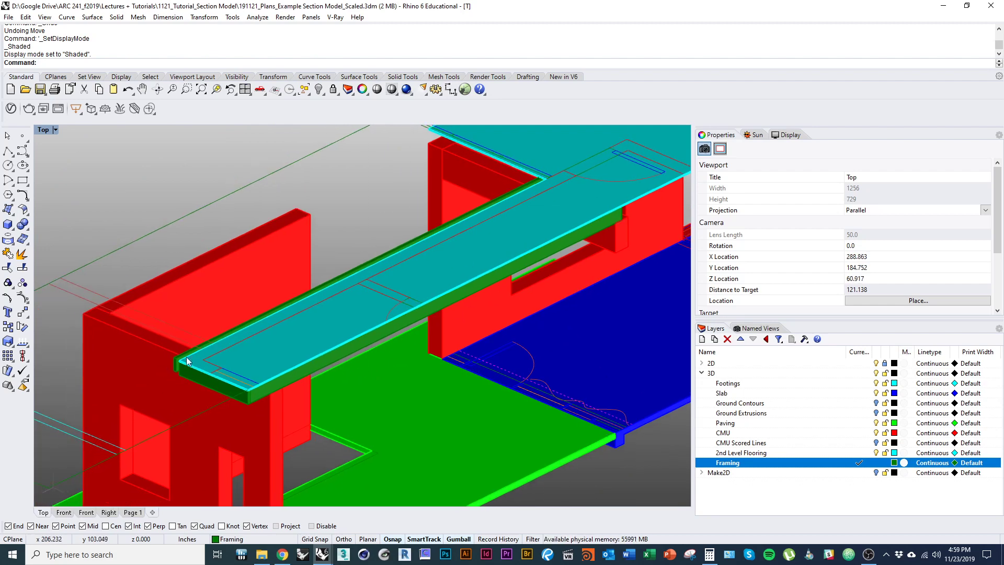
scroll(344, 345, "up", 3)
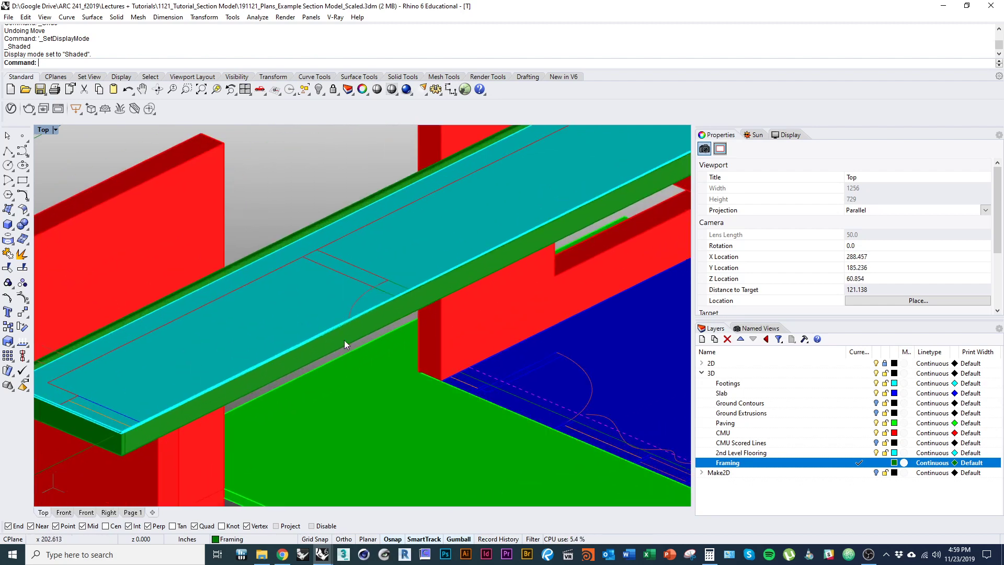
left_click(320, 355)
right_click_drag(318, 381, 285, 378, "ctrl+shift")
left_click(285, 378, "shift")
left_click(271, 413, "shift")
left_click(257, 441, "shift")
scroll(256, 442, "down", 5)
right_click_drag(256, 442, 180, 436, "ctrl+shift")
scroll(180, 398, "up", 3)
type("M")
key("Return")
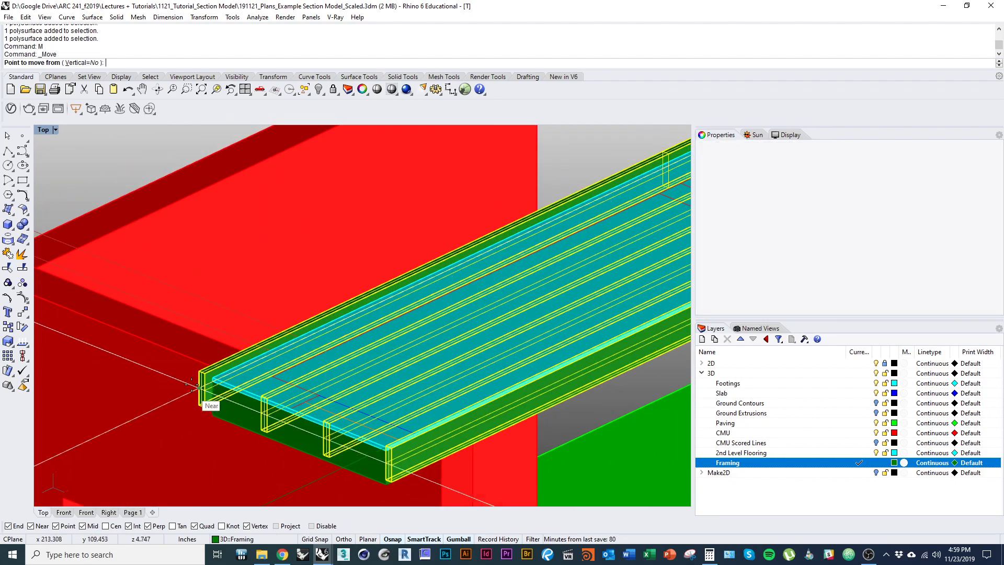
scroll(210, 355, "up", 5)
left_click(211, 358)
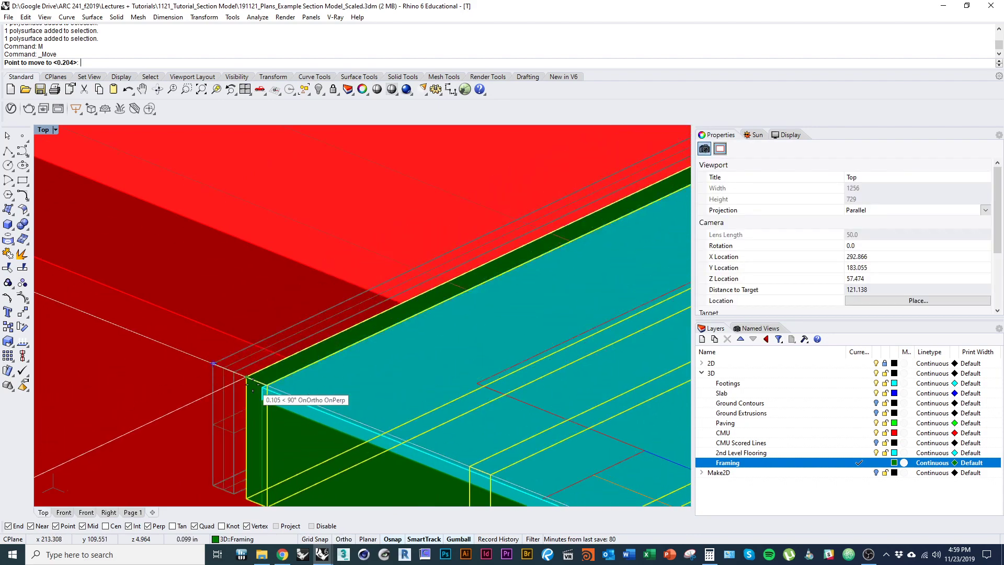
left_click(265, 391)
scroll(265, 391, "down", 10)
Step: Delete the framing member that projects beyond the near edge of the floor strip
left_click(337, 399)
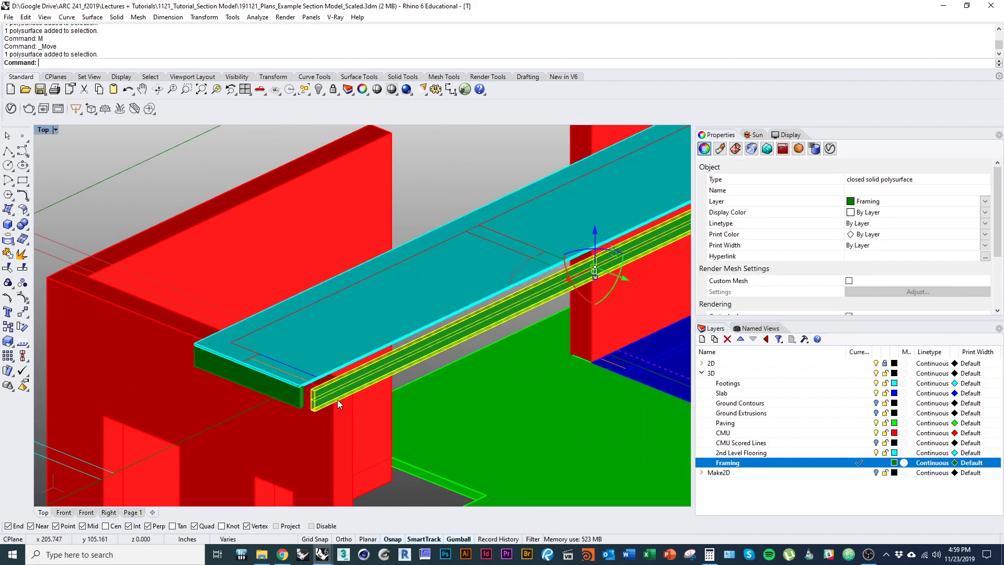
type("D")
key("Return")
scroll(294, 406, "down", 4)
Step: Create a vertical plane on the CMU beam's top, from the corner of the outermost framing member to the outer wall corner, up to the flooring's underside
right_click_drag(294, 407, 197, 309, "ctrl+shift")
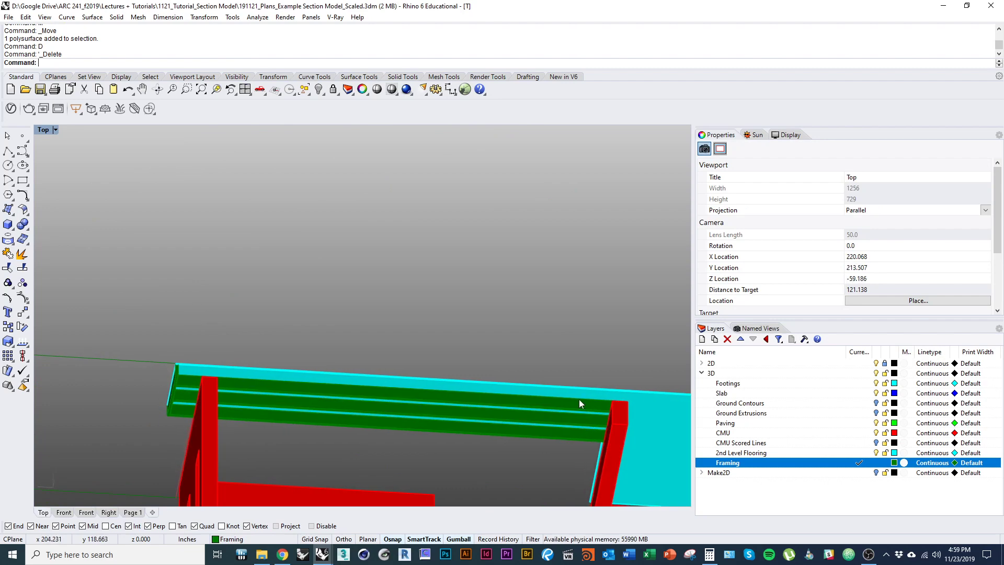
right_click_drag(580, 438, 395, 388, "ctrl+shift")
mouse_move(263, 346)
right_mouse_down("ctrl+shift")
mouse_move(265, 416)
mouse_move(277, 337)
right_mouse_up("ctrl+shift")
right_click_drag(197, 322, 344, 385)
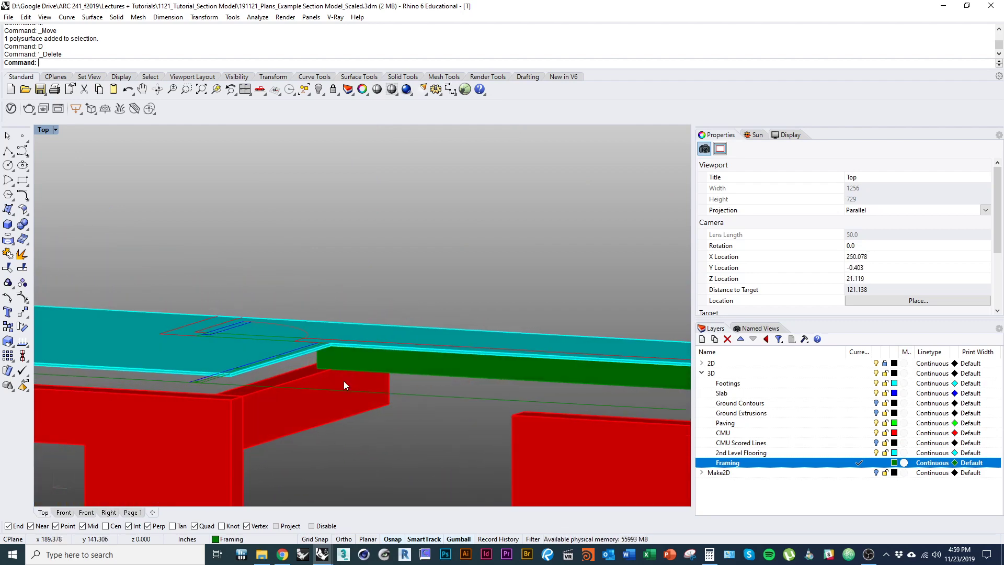
right_click_drag(337, 393, 404, 332)
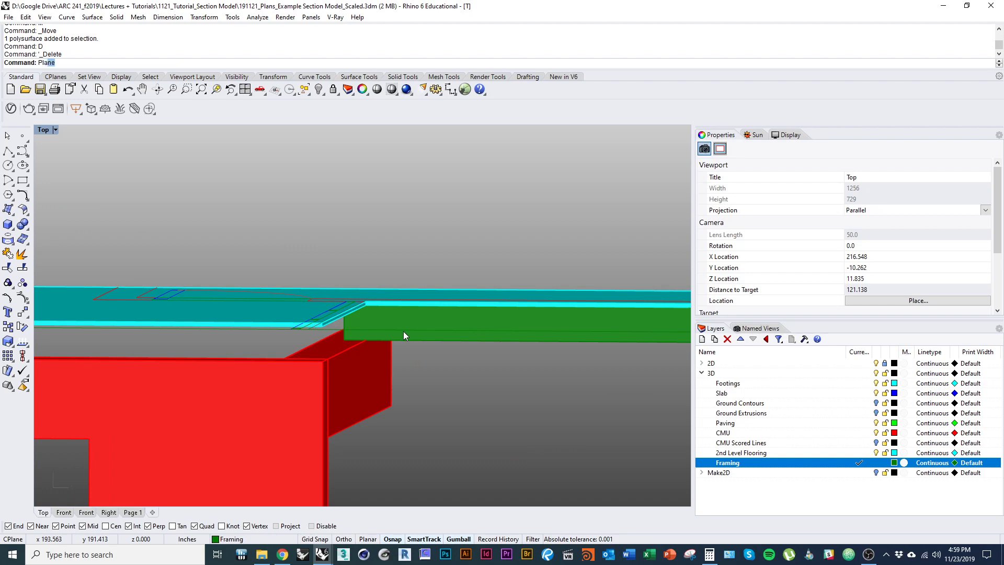
key("Return")
left_click(101, 62)
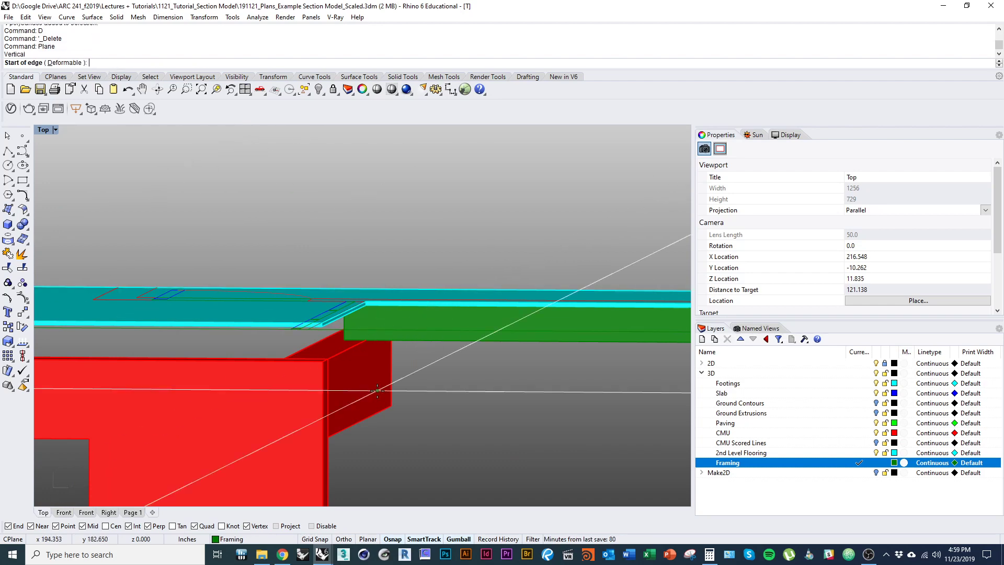
right_click_drag(314, 345, 75, 395)
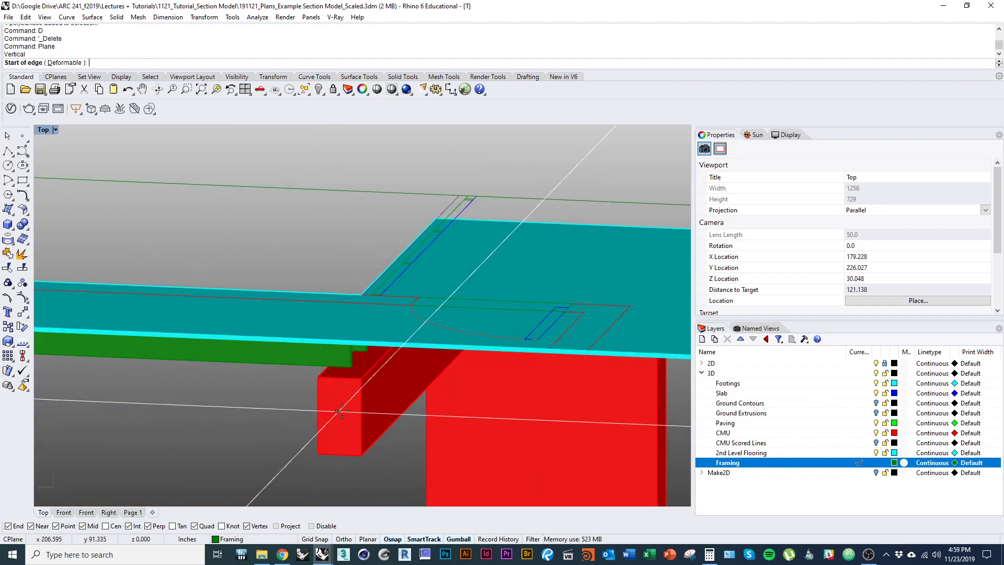
scroll(356, 344, "up", 5)
left_click(346, 346)
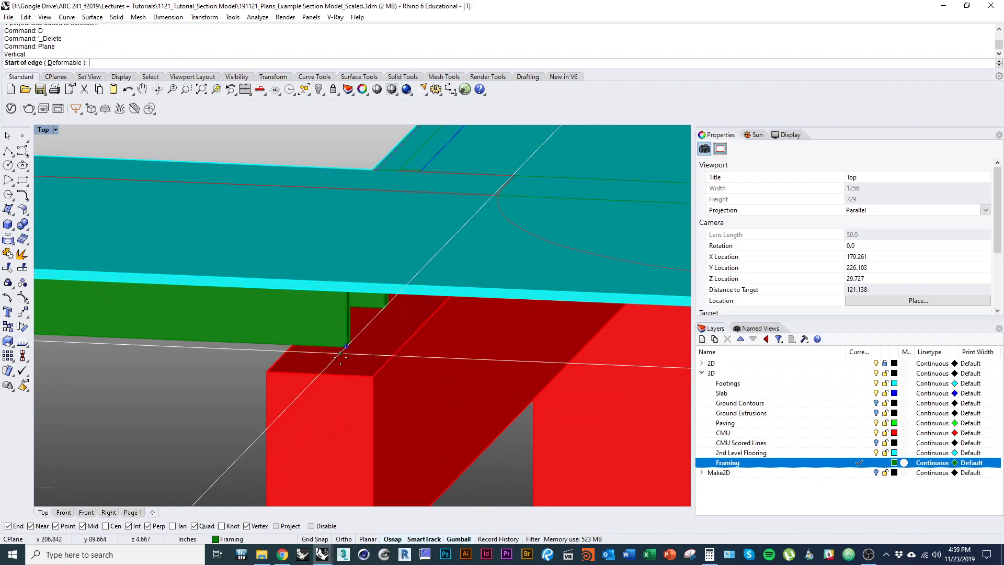
left_click(319, 376)
scroll(286, 356, "down", 6)
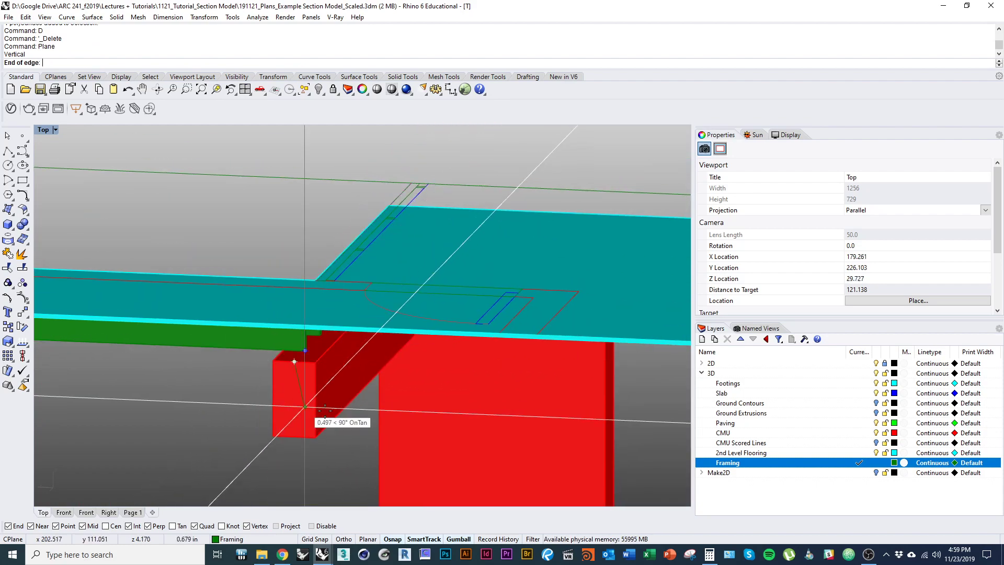
right_click_drag(303, 404, 446, 431)
right_click_drag(286, 365, 519, 438, "shift")
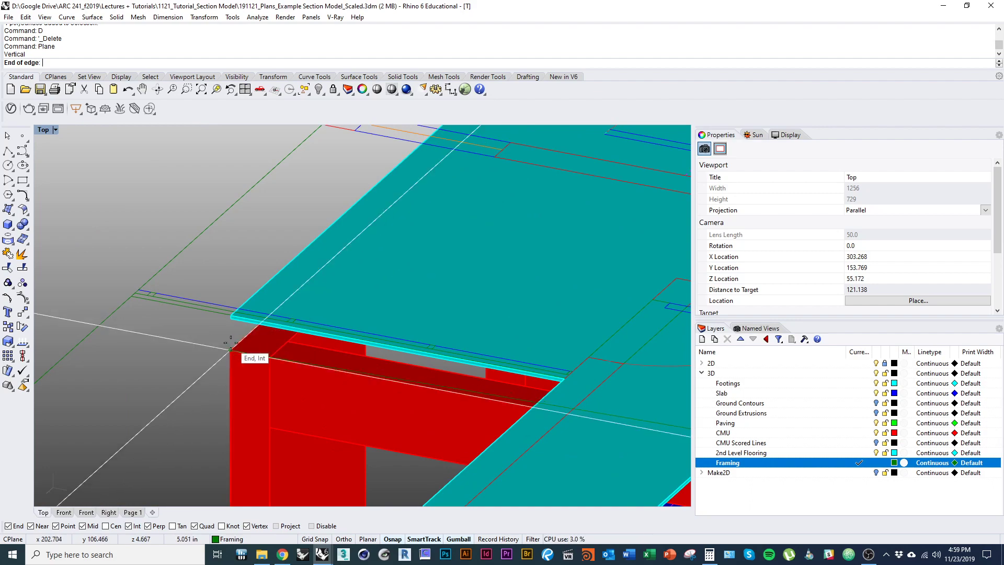
left_click(239, 341)
right_click_drag(229, 329, 334, 295)
left_click(214, 378)
right_click_drag(218, 362, 272, 378)
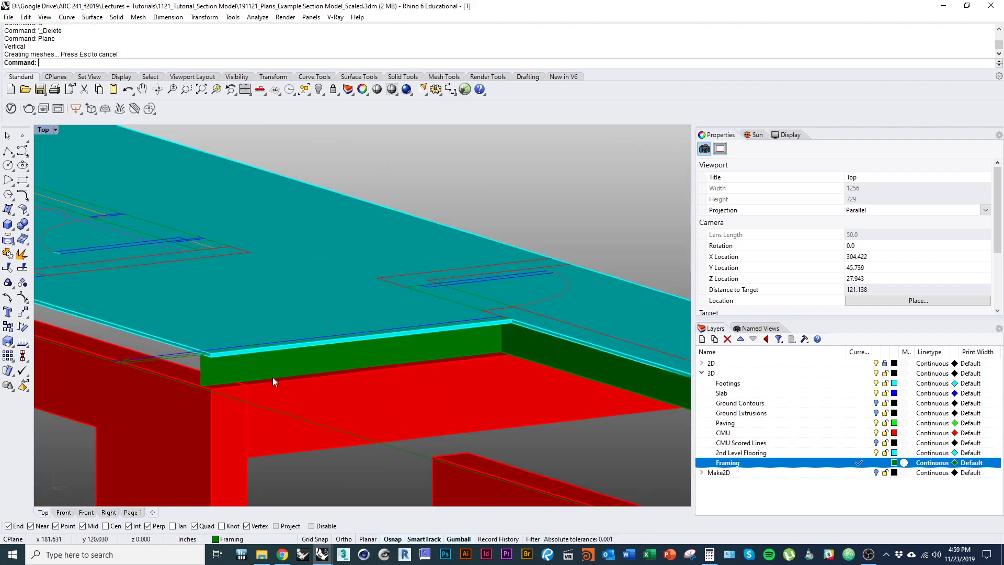
Step: Move the outer long edges of the wide second-level flooring slab outward to the 2D outline
right_click_drag(334, 358, 494, 445)
left_click(454, 413)
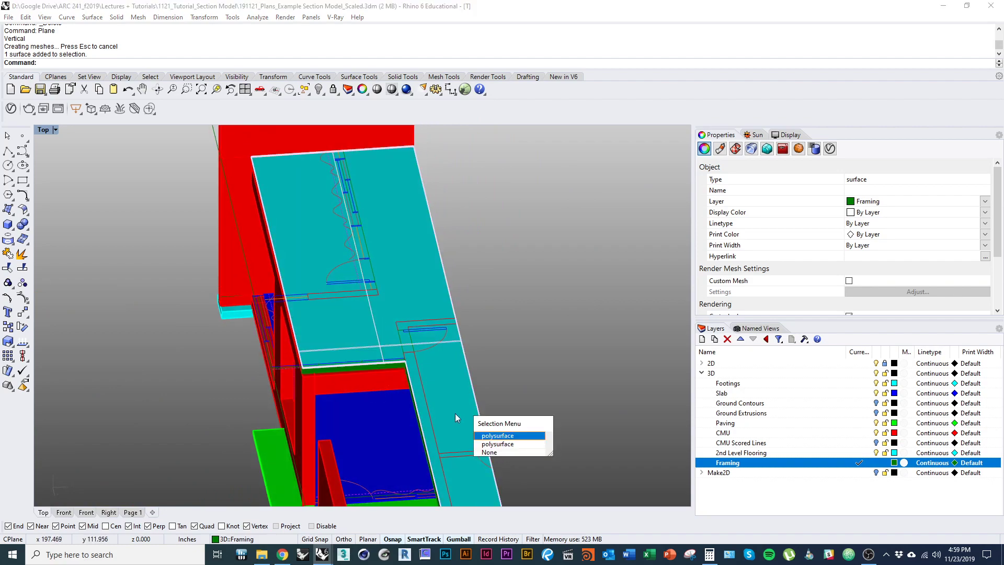
right_click(515, 368)
right_click_drag(527, 398, 442, 423)
scroll(334, 339, "up", 8)
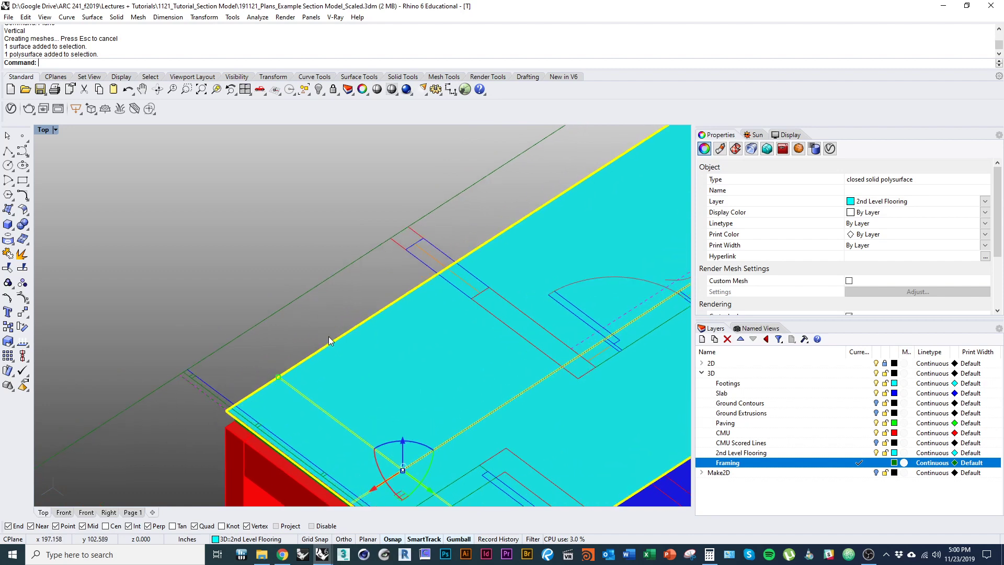
scroll(314, 340, "up", 4)
right_click_drag(283, 343, 287, 298, "shift")
scroll(294, 323, "up", 1)
left_click(294, 318)
scroll(296, 317, "up", 4)
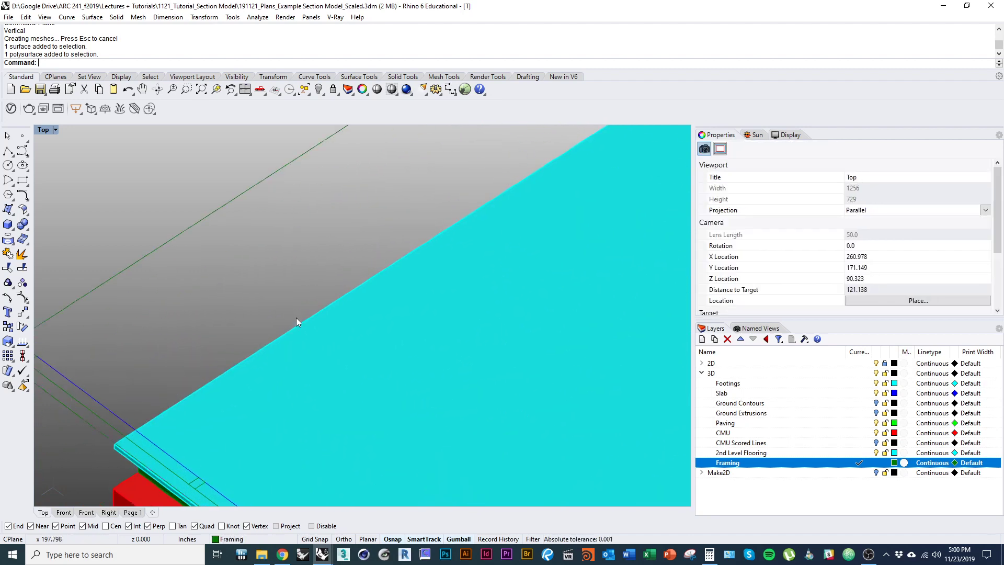
left_click(297, 322)
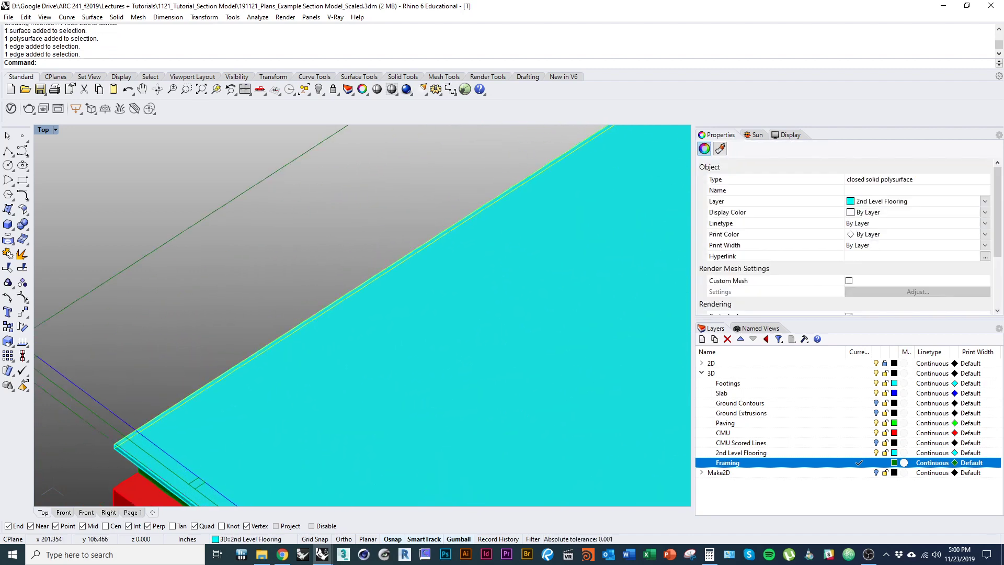
scroll(291, 355, "down", 5)
type("m")
key("Return")
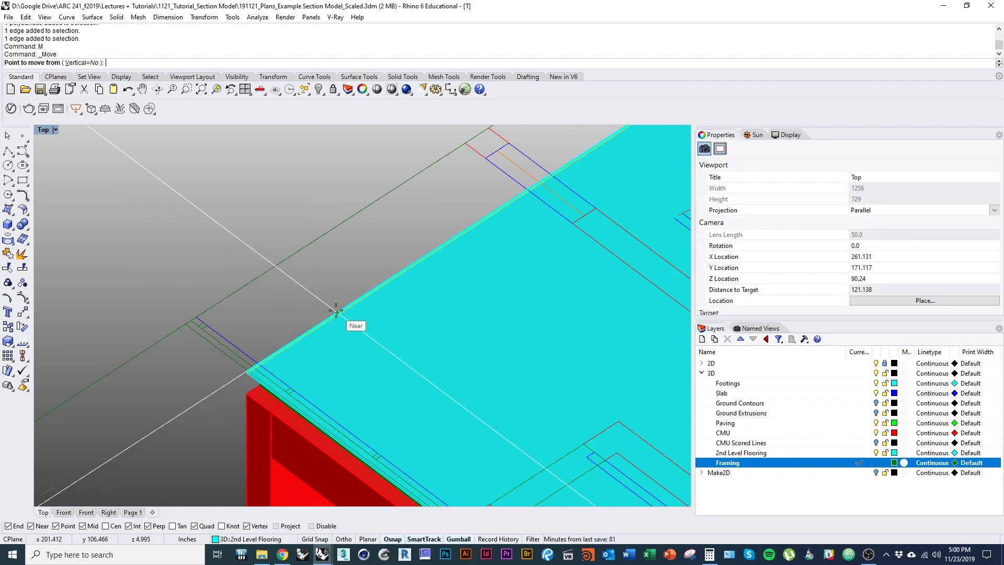
left_click(336, 312)
left_click(184, 247)
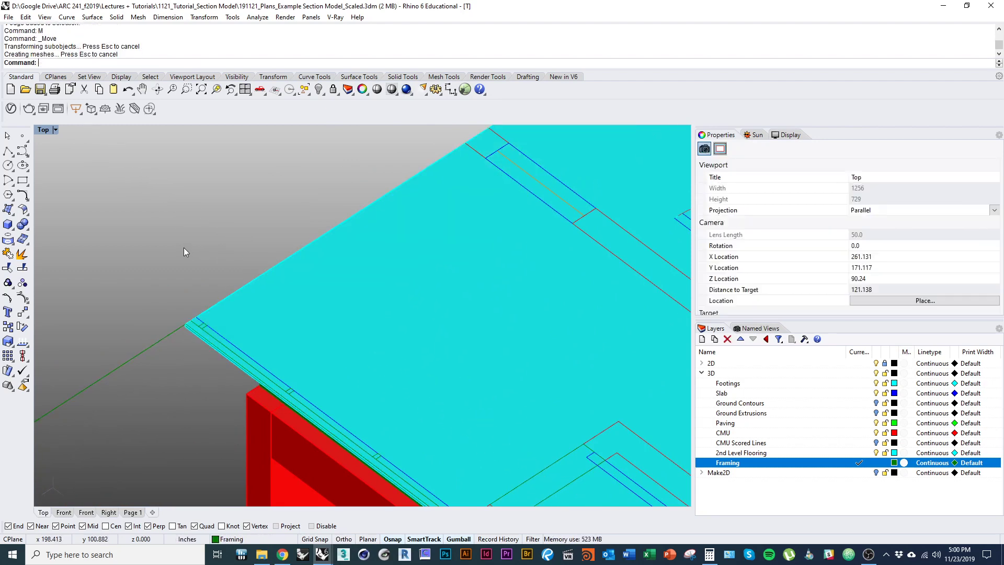
Step: Stretch the vertical framing surface above the CMU beam in one direction with Scale1D to reach the flooring's extended edge
scroll(236, 266, "down", 10)
right_click_drag(265, 341, 292, 296)
scroll(294, 296, "up", 10)
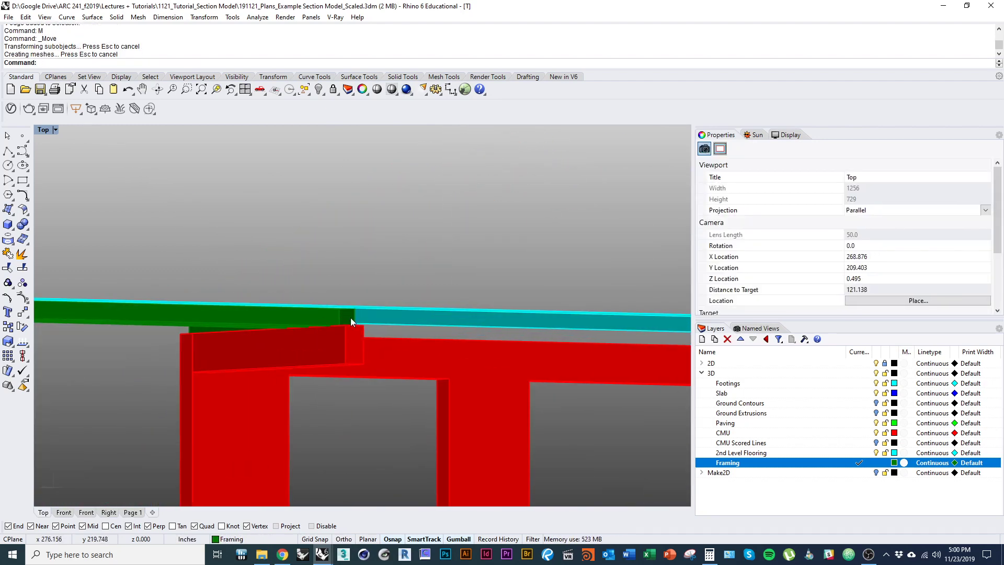
left_click(351, 318, "ctrl+shift")
right_click_drag(351, 317, 488, 445)
scroll(502, 270, "up", 10)
type("s1")
key("Return")
left_click(507, 281)
scroll(502, 271, "down", 10)
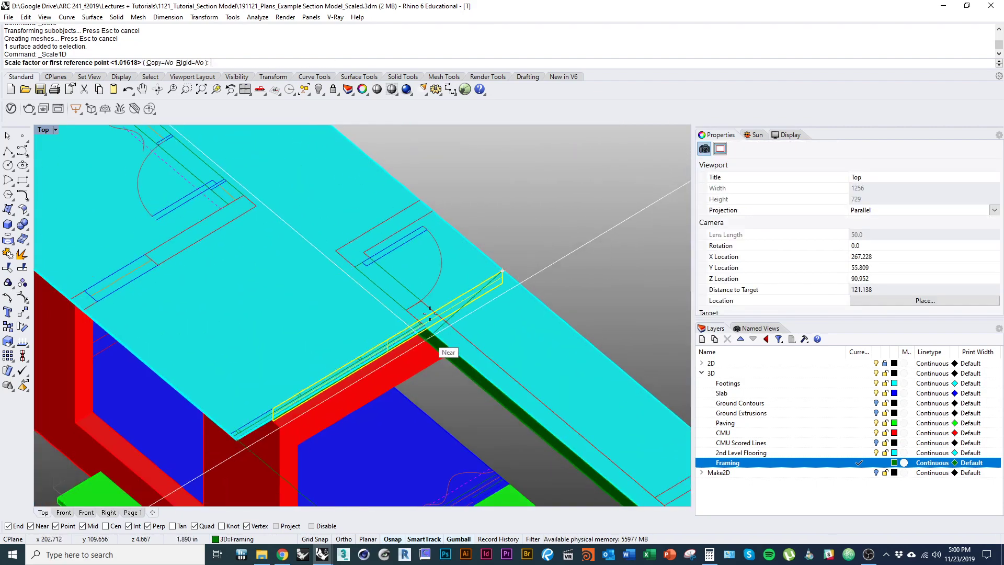
scroll(295, 337, "up", 6)
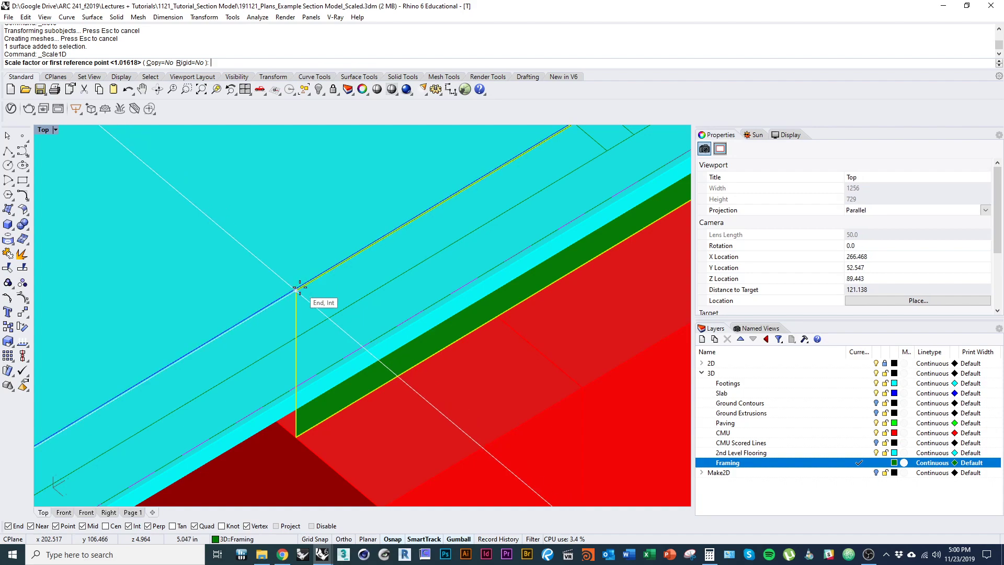
left_click(295, 287)
scroll(272, 345, "down", 5)
scroll(224, 352, "up", 4)
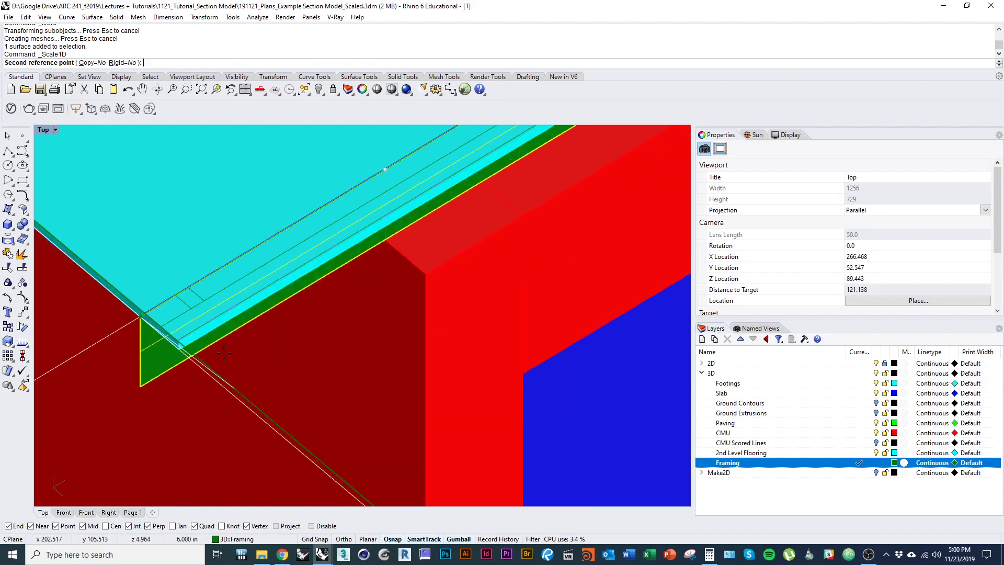
left_click(179, 352)
scroll(166, 351, "down", 8)
right_click_drag(168, 361, 283, 371)
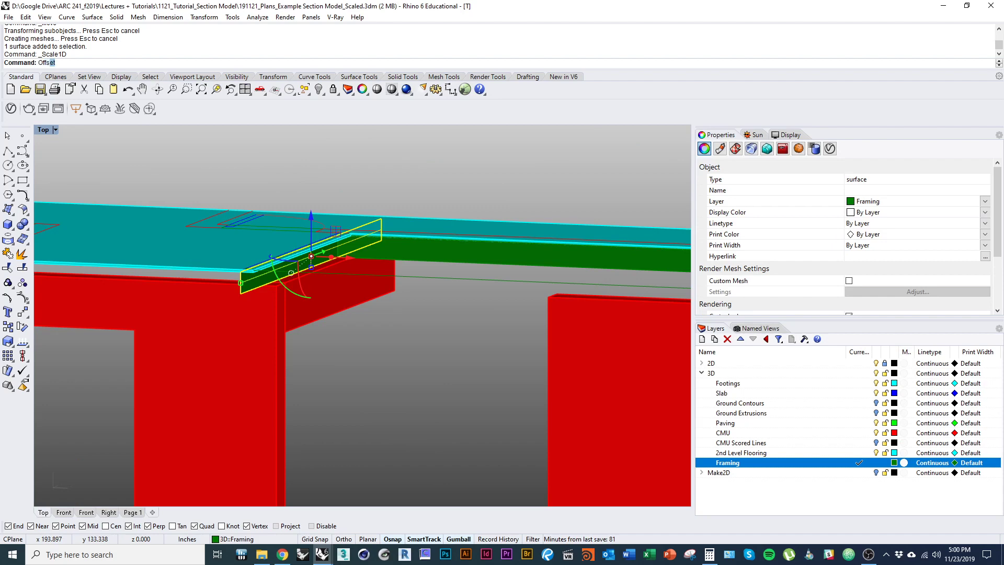
Step: Offset the vertical framing surface into a solid 1/16 inch thick with OffsetSrf
type("OffsetSrf")
key("Return")
right_click_drag(299, 314, 323, 340, "shift")
scroll(323, 336, "up", 2)
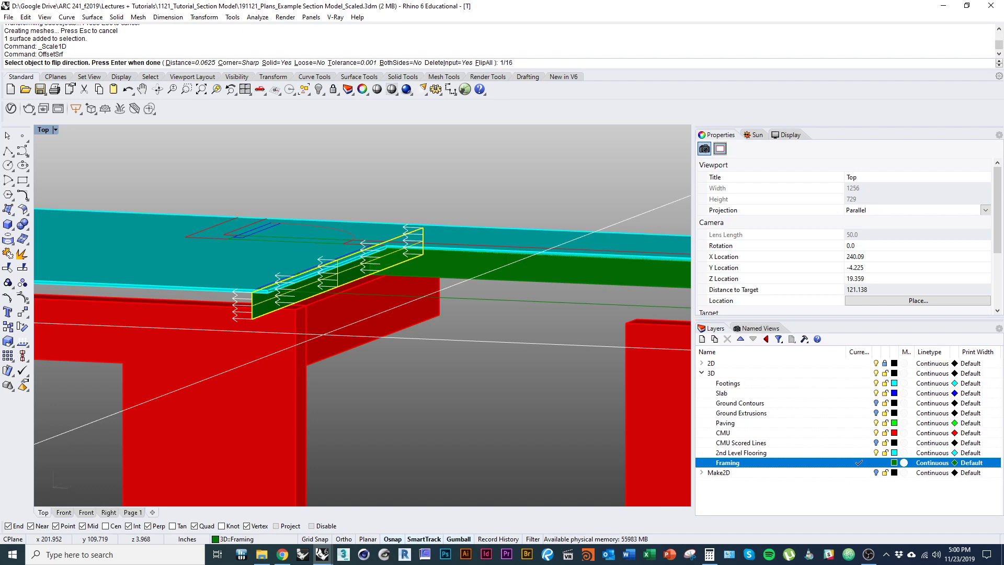
key("Return")
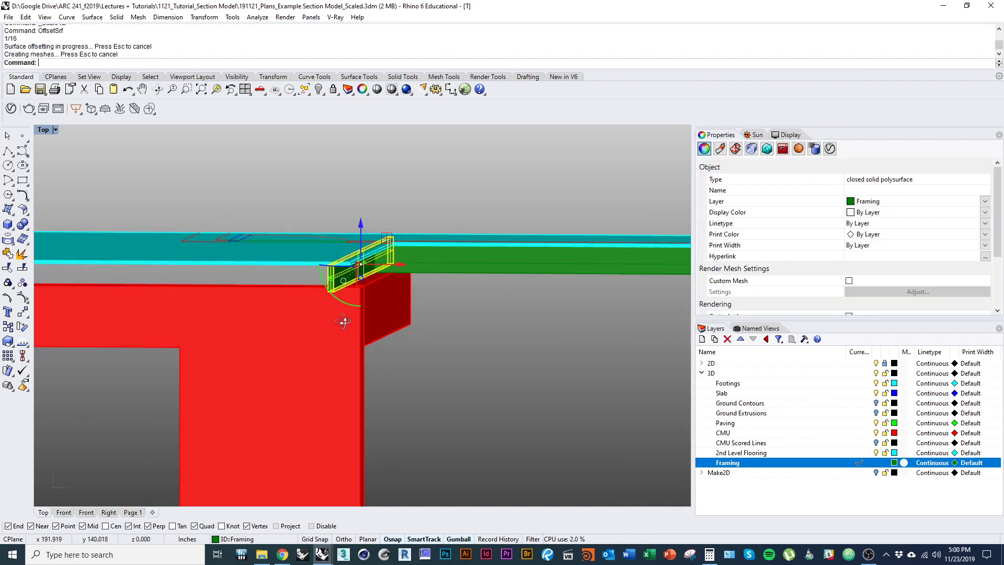
left_click(378, 384)
Step: Switch to the Scaled_2 model file and examine the bedroom, courtyard and stair areas of the floor plans on its layout page
right_click_drag(379, 384, 267, 383)
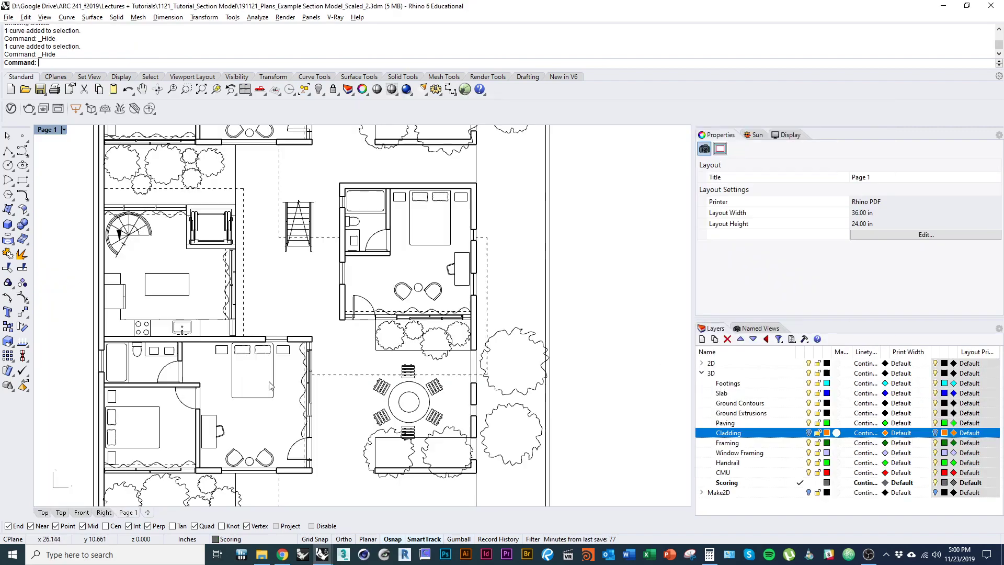
right_click_drag(348, 403, 401, 374)
scroll(382, 342, "down", 1)
scroll(401, 375, "down", 5)
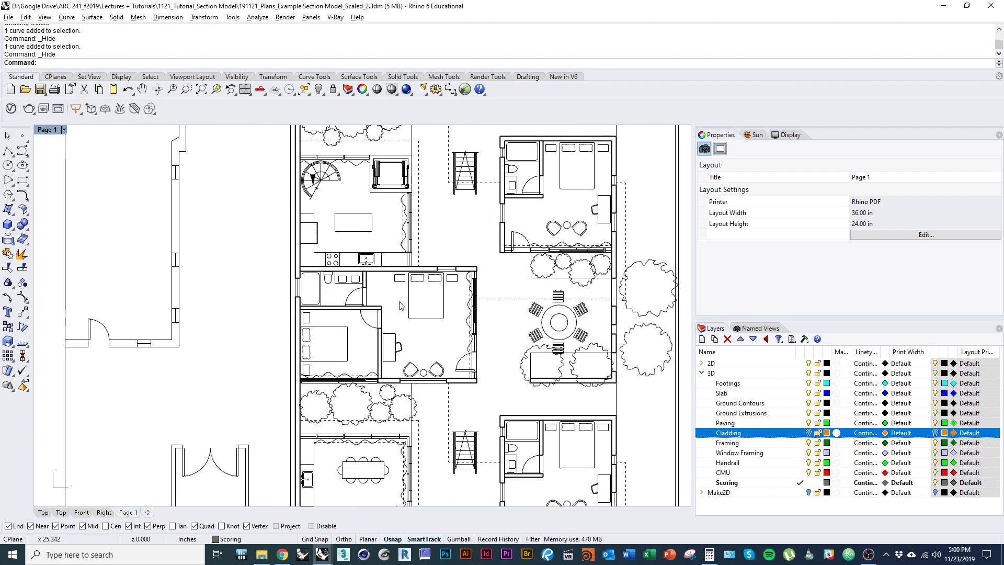
scroll(269, 349, "up", 3)
scroll(269, 349, "up", 4)
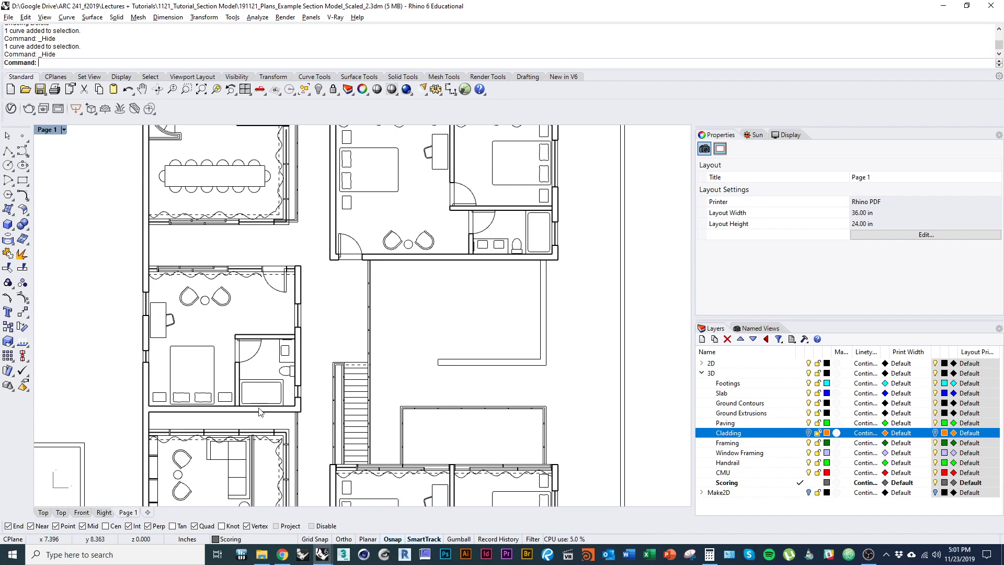
scroll(193, 259, "down", 6)
right_click_drag(448, 305, 150, 319)
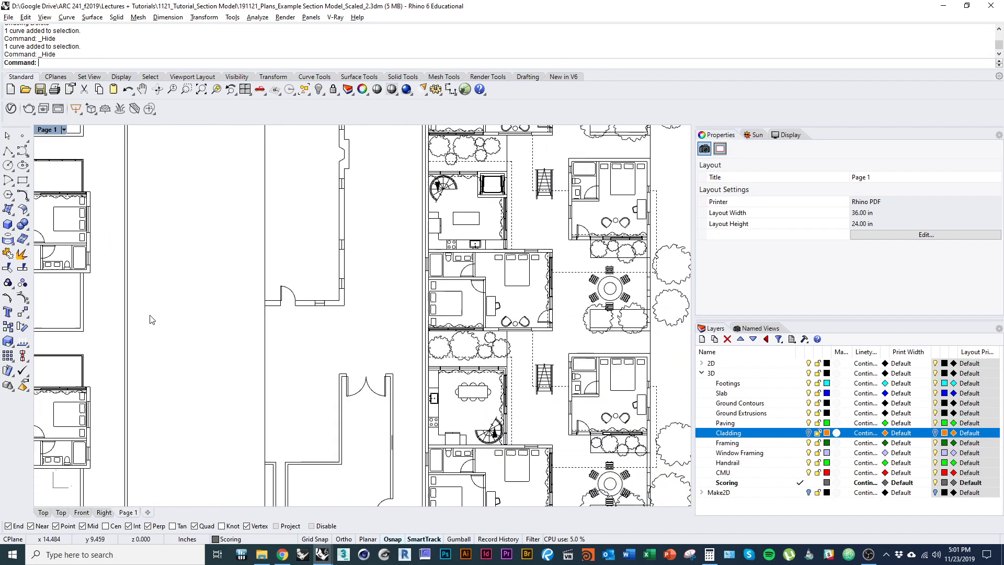
right_click_drag(386, 305, 255, 313)
scroll(355, 285, "up", 3)
right_click_drag(357, 294, 309, 327)
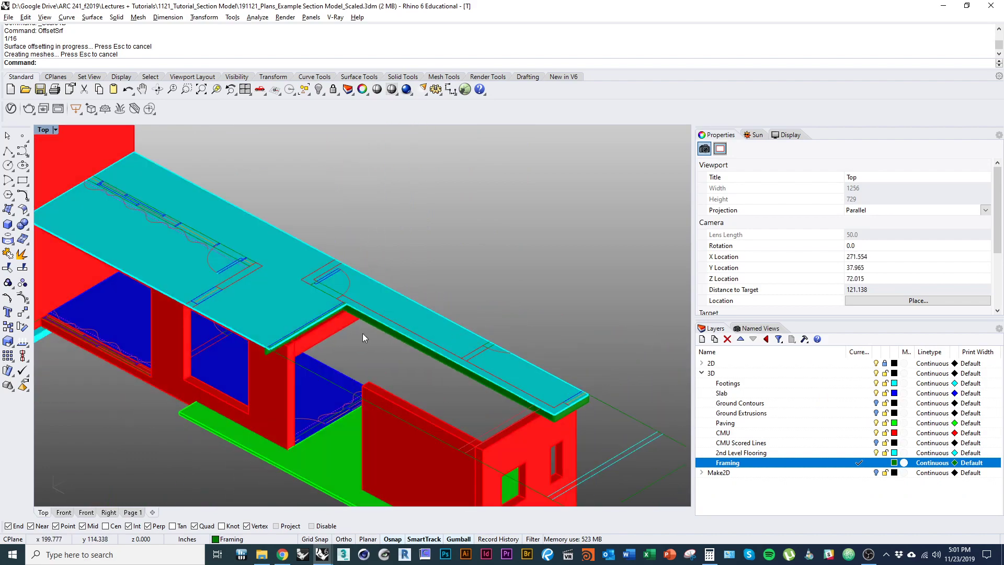
Step: Back in the section model, examine the framing and flooring from several angles in wireframe and shaded display
key("ctrl+alt+w")
scroll(285, 319, "down", 3)
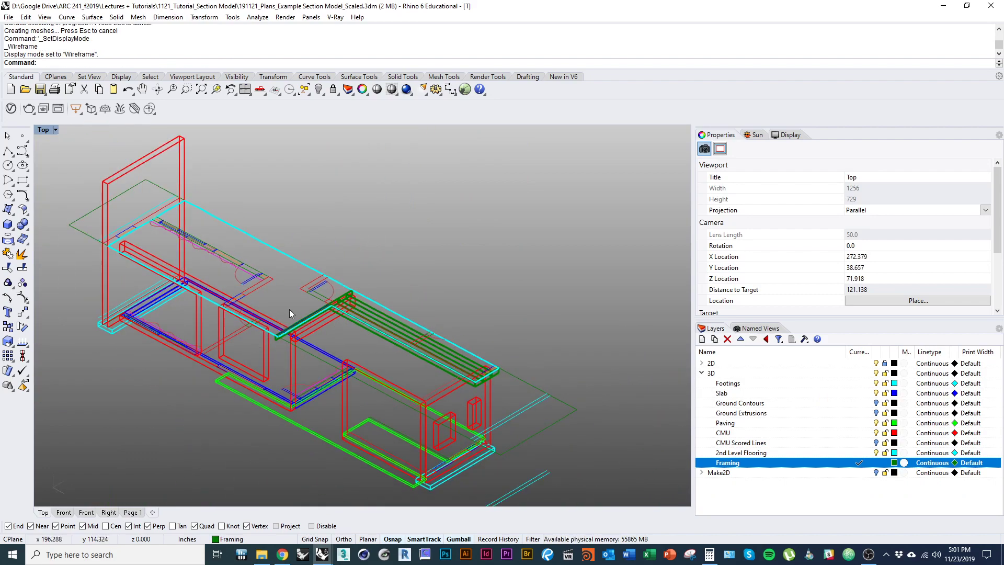
scroll(308, 320, "up", 3)
right_click_drag(216, 309, 299, 327)
scroll(409, 328, "up", 5)
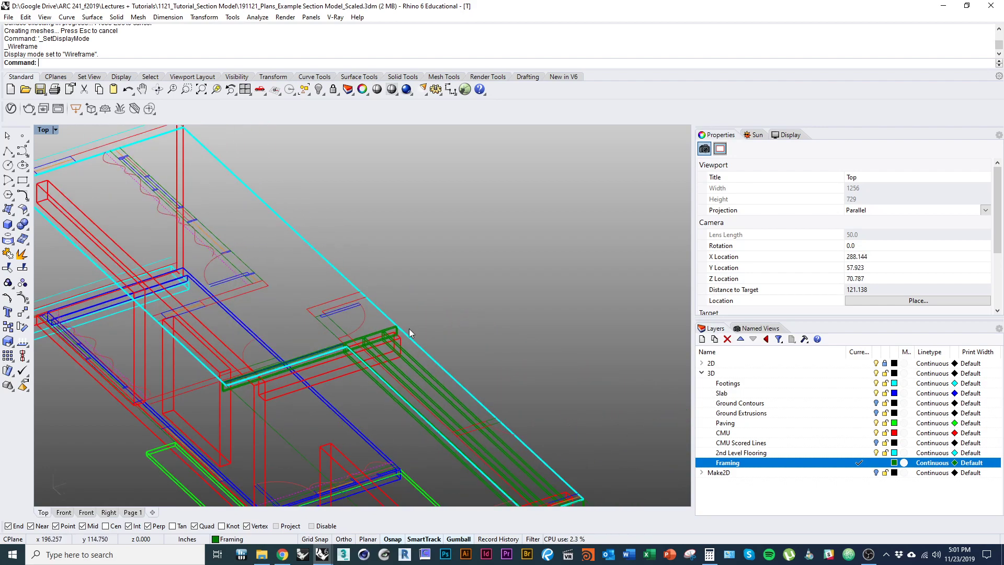
key("ctrl+alt+s")
scroll(384, 308, "up", 5)
right_click_drag(384, 308, 336, 325, "ctrl+shift")
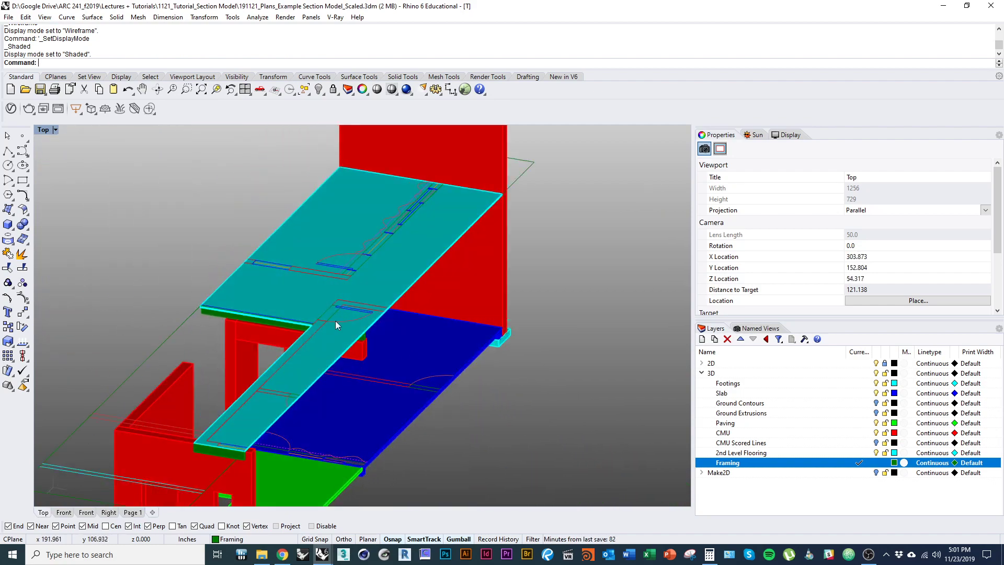
right_click_drag(380, 233, 257, 357, "ctrl+shift")
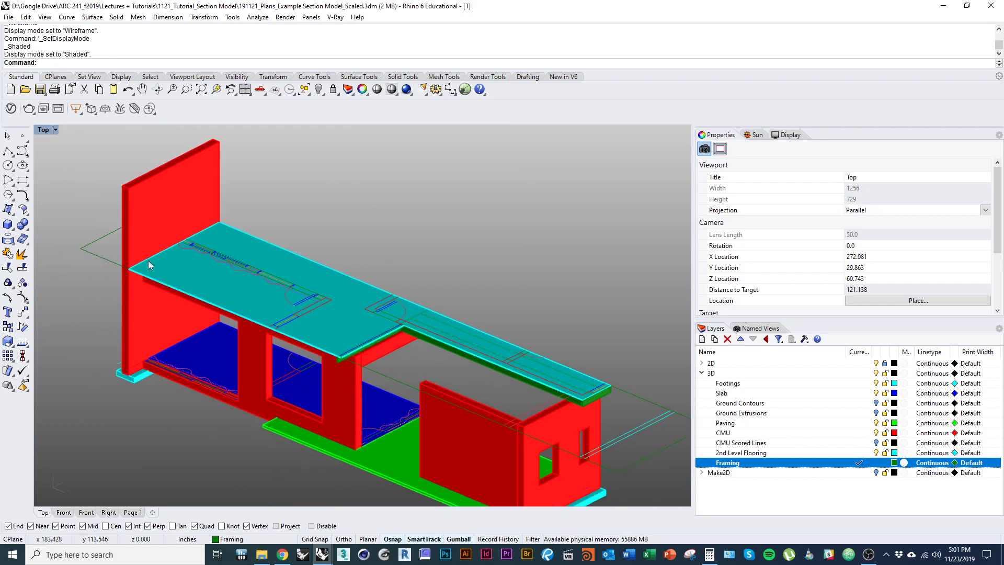
right_click_drag(237, 295, 291, 335, "ctrl+shift")
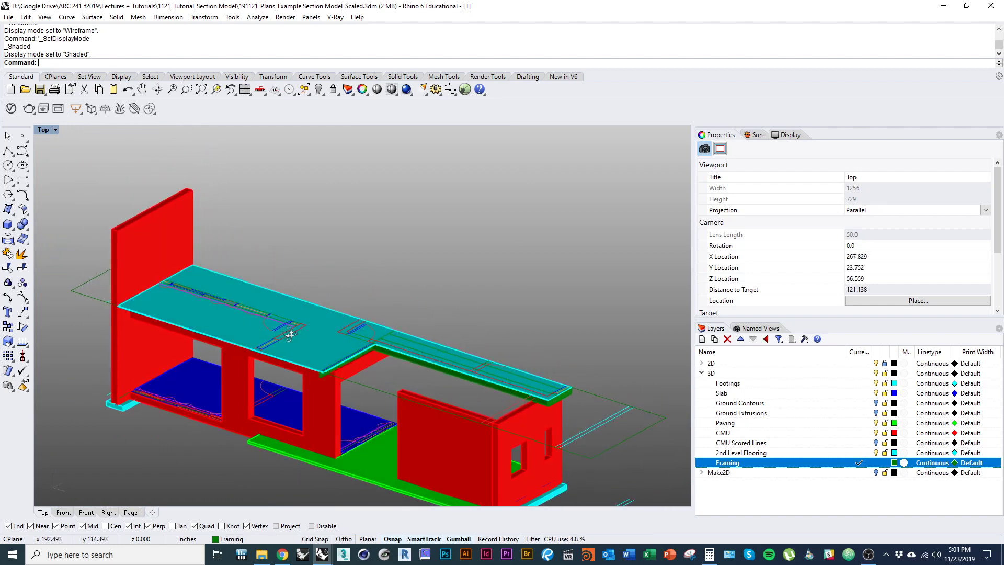
scroll(322, 379, "up", 12)
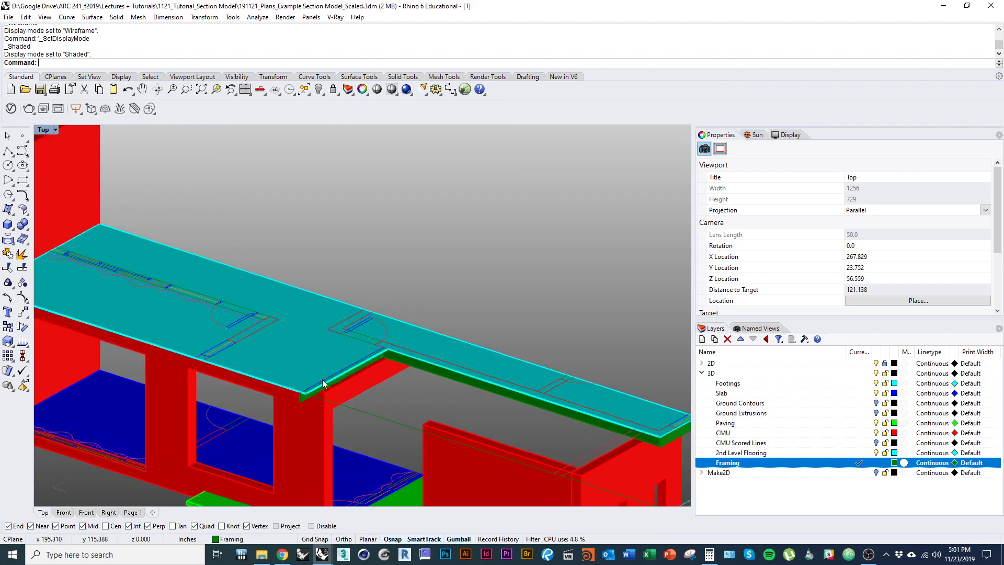
Step: Array the framing member above the CMU beam in X toward the tall CMU wall, with 30 copies spaced 0.666 apart
left_click(316, 366)
scroll(300, 384, "down", 5)
right_click_drag(299, 388, 373, 400, "ctrl+shift")
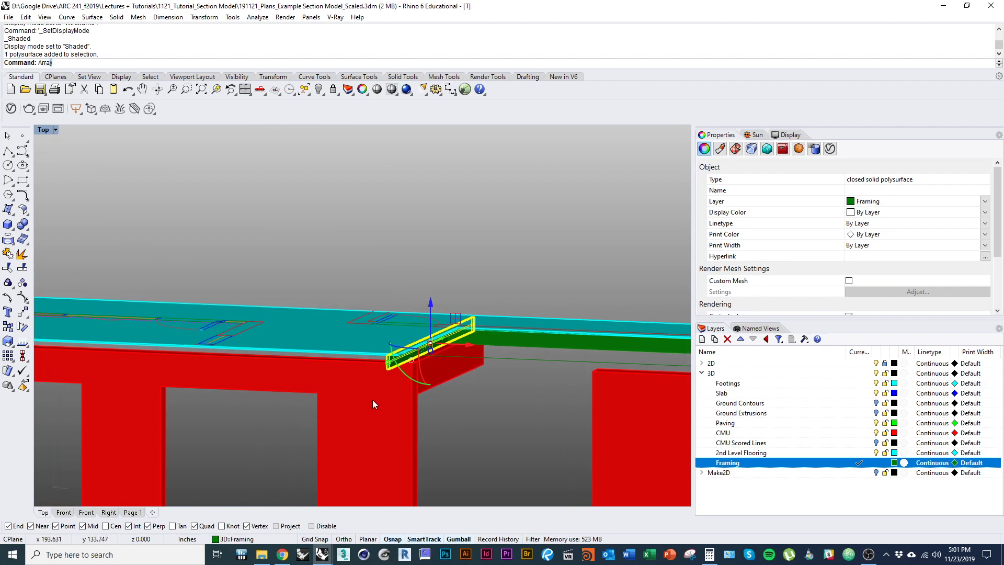
scroll(327, 350, "down", 2)
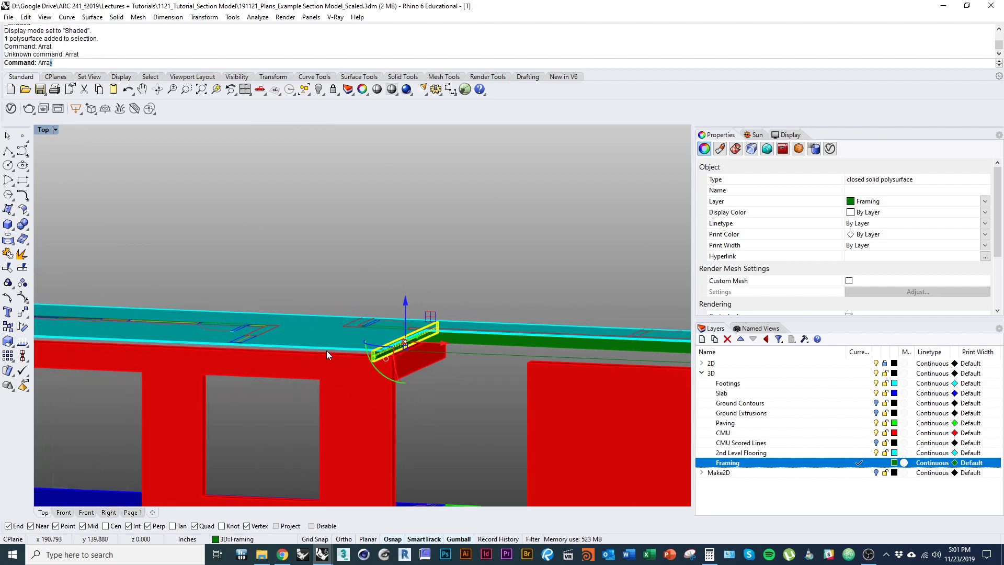
scroll(326, 350, "down", 6)
right_click_drag(350, 364, 305, 400, "shift")
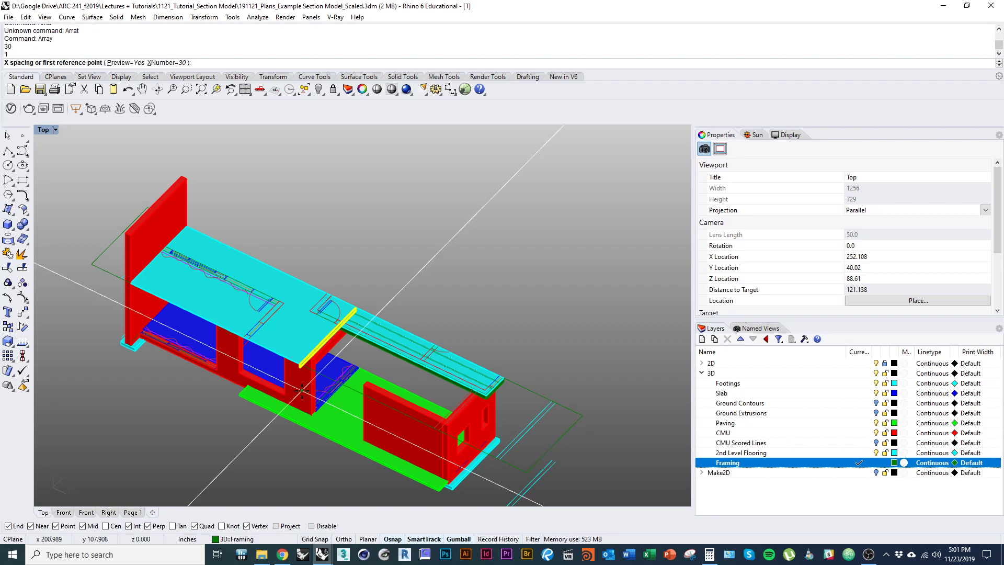
left_click(380, 298)
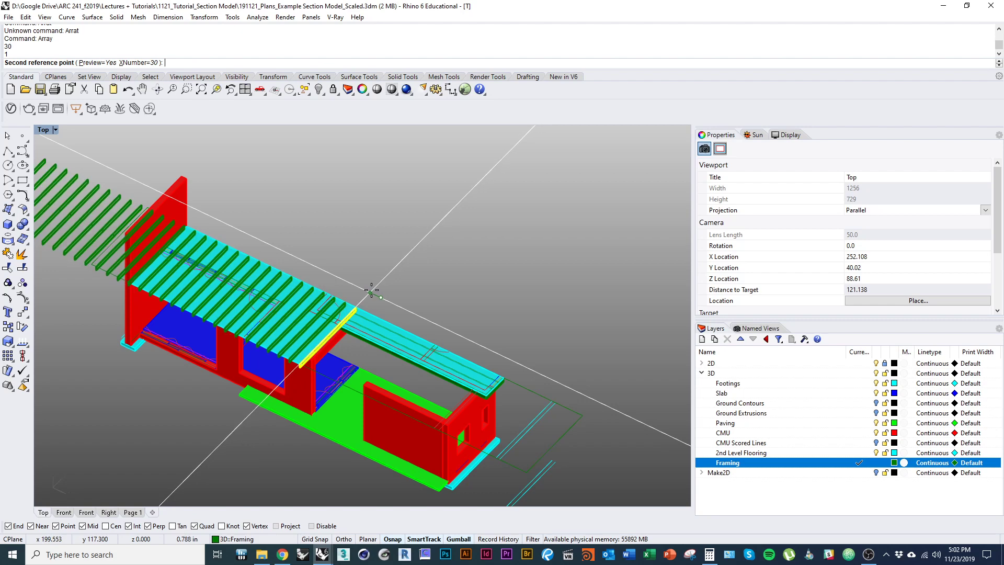
type(".666")
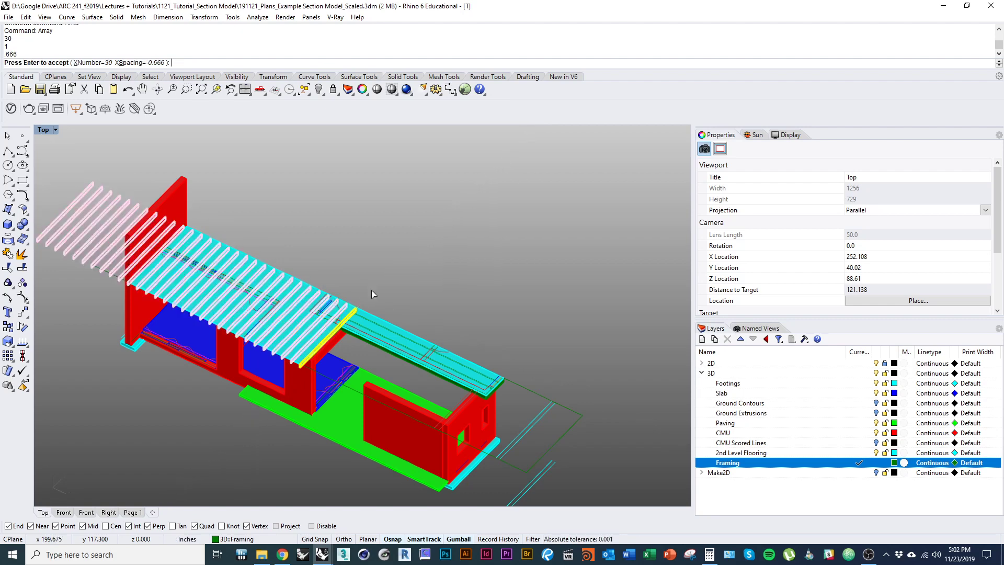
key("Return")
Step: Delete the surplus arrayed framing members that extend past the tall CMU end wall
scroll(189, 283, "up", 5)
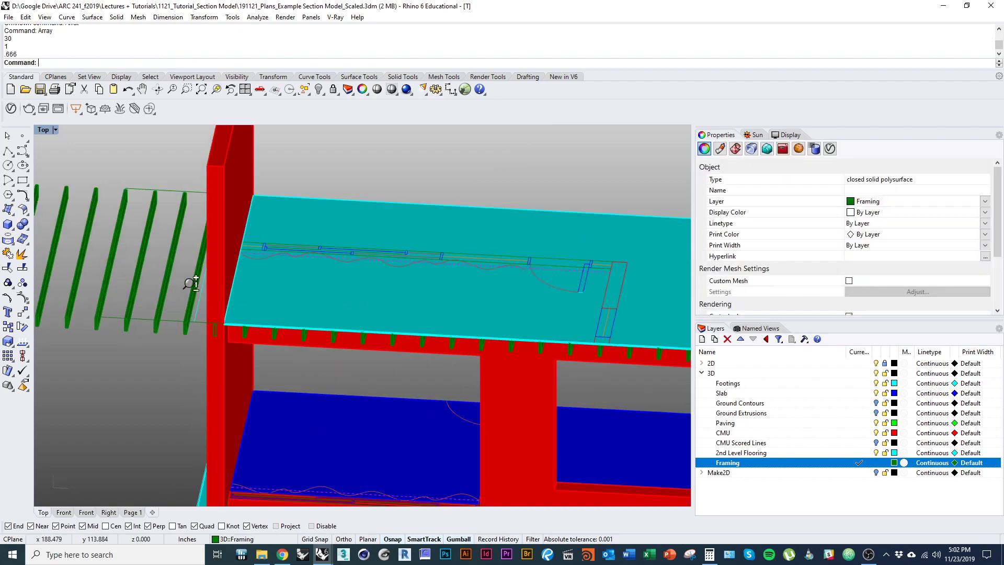
scroll(190, 283, "up", 1)
right_click_drag(189, 284, 236, 277, "shift")
left_click(234, 331)
type("d")
key("Return")
left_click(201, 327)
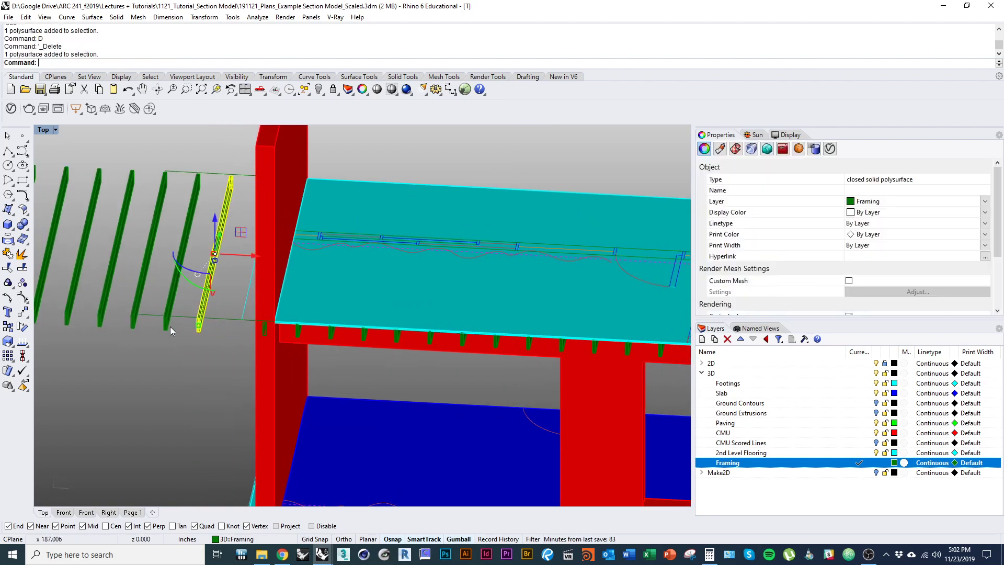
key("d")
key("Return")
left_click(169, 327)
key("d")
key("Return")
left_click(132, 324)
key("d")
key("Return")
scroll(131, 334, "down", 3)
left_click_drag(123, 342, 56, 286)
key("d")
key("Return")
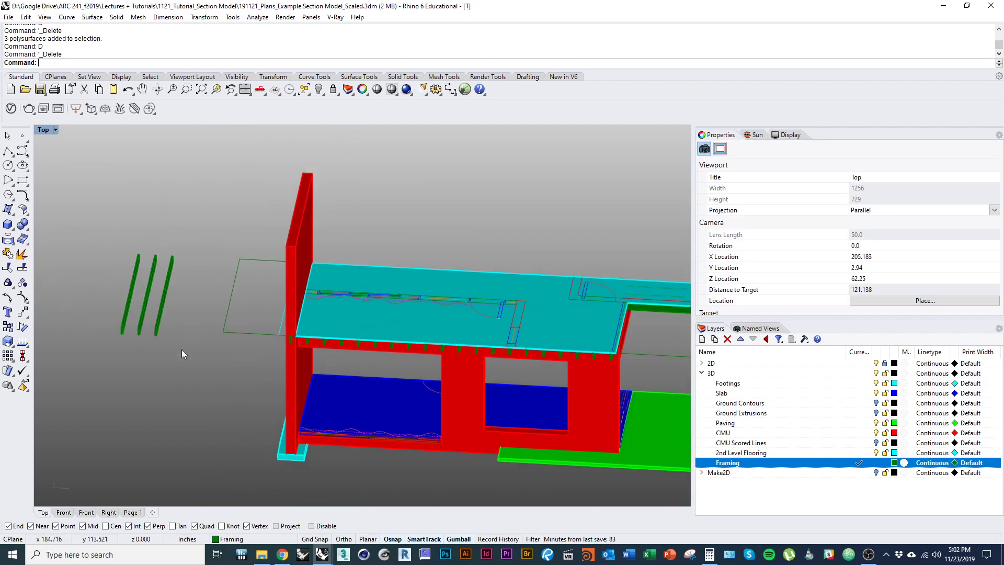
Step: Delete the arrayed framing member embedded in the tall CMU end wall
scroll(212, 340, "up", 6)
left_click(129, 334)
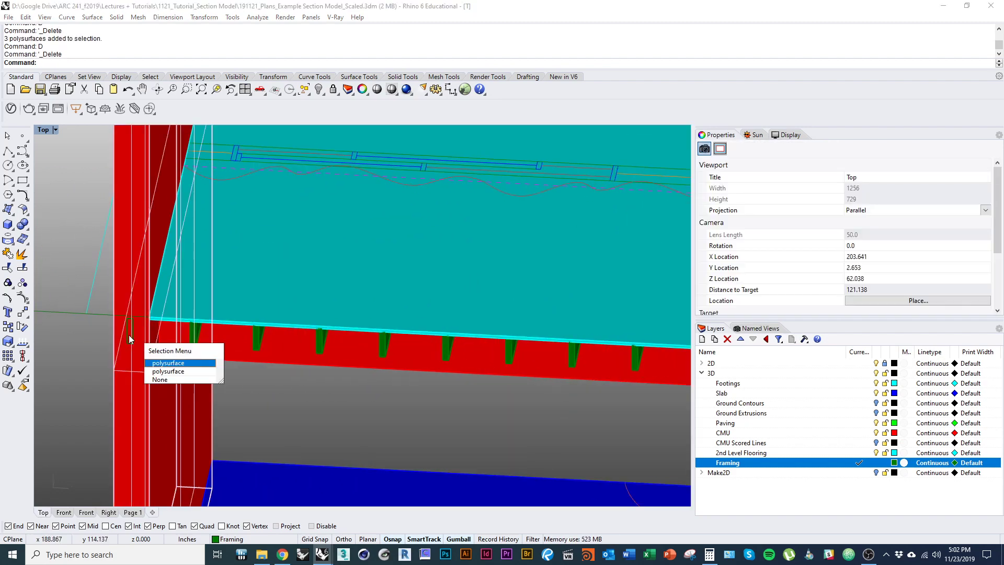
left_click(164, 373)
key("d")
key("Return")
Step: Examine the underside of the second-level flooring and how the arrayed framing members meet the CMU beam and walls
scroll(258, 384, "down", 5)
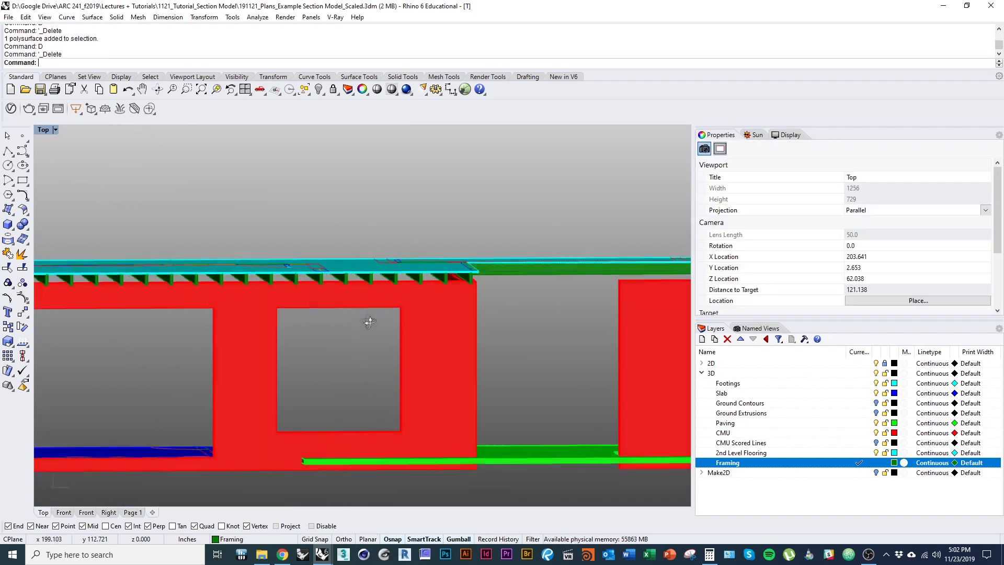
right_click_drag(350, 303, 751, 410)
right_click_drag(509, 390, 416, 310)
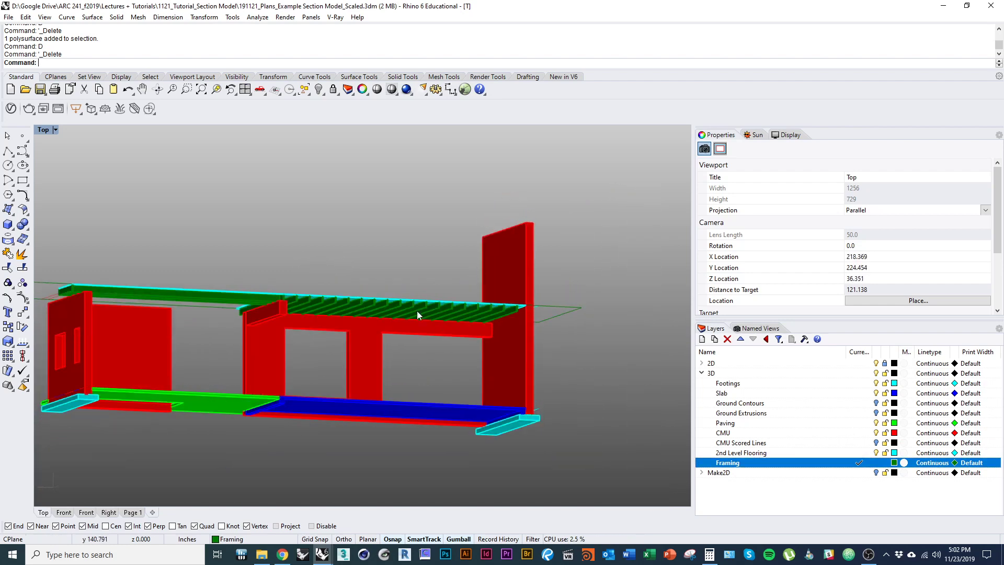
scroll(516, 319, "up", 4)
right_click_drag(259, 297, 354, 360)
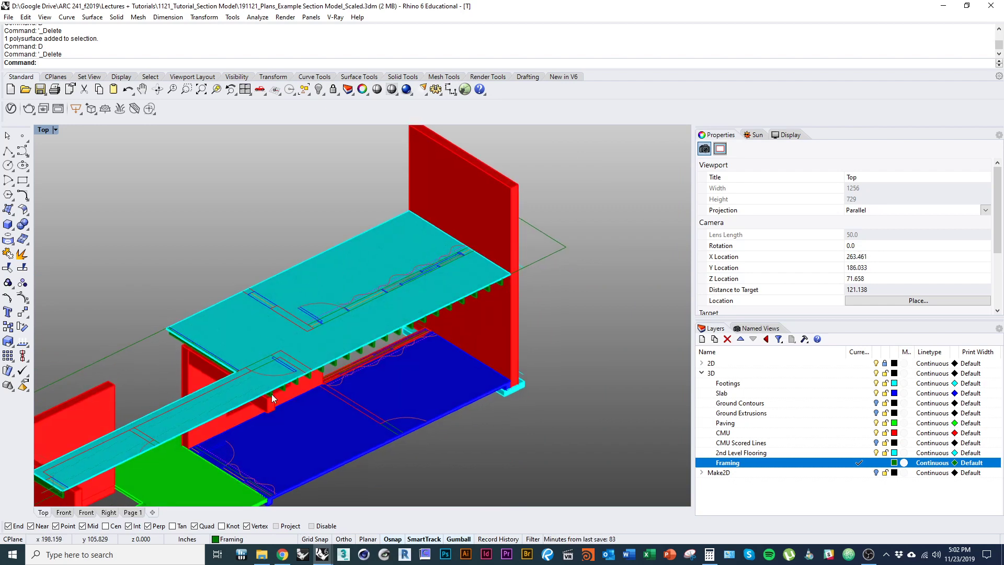
right_click_drag(271, 398, 379, 356)
right_click_drag(281, 443, 325, 347)
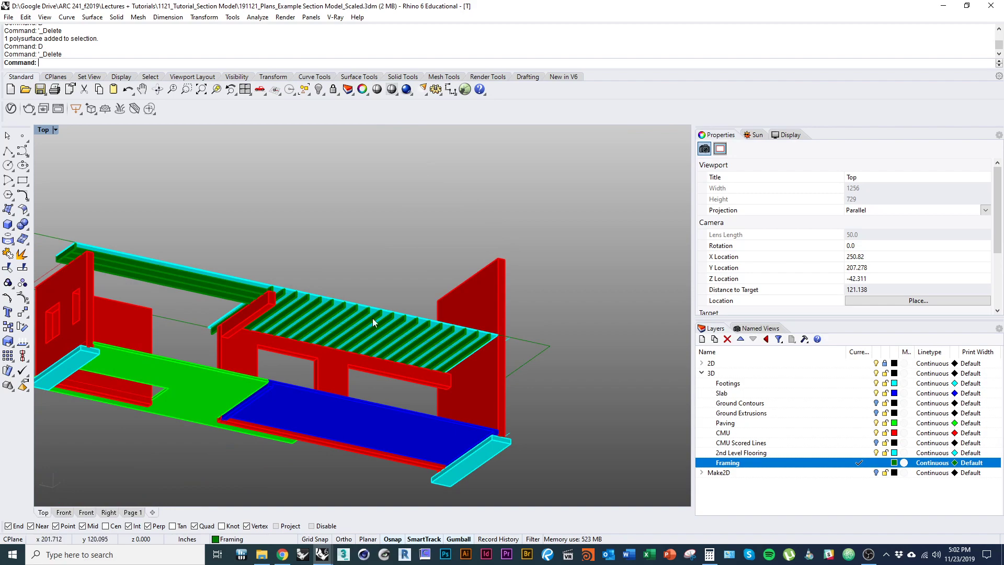
right_click_drag(316, 290, 320, 319, "ctrl+shift")
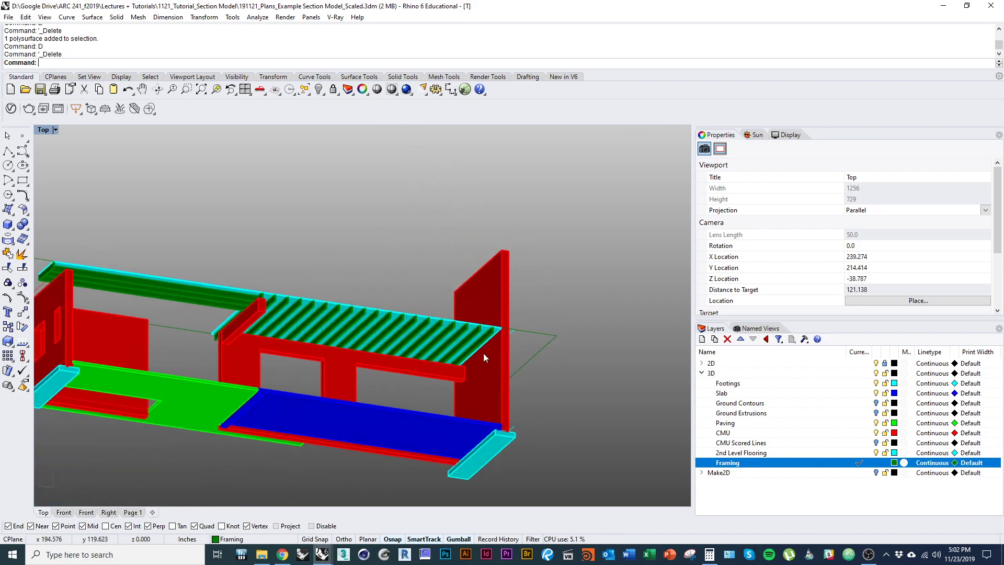
right_click_drag(483, 354, 380, 340, "ctrl+shift")
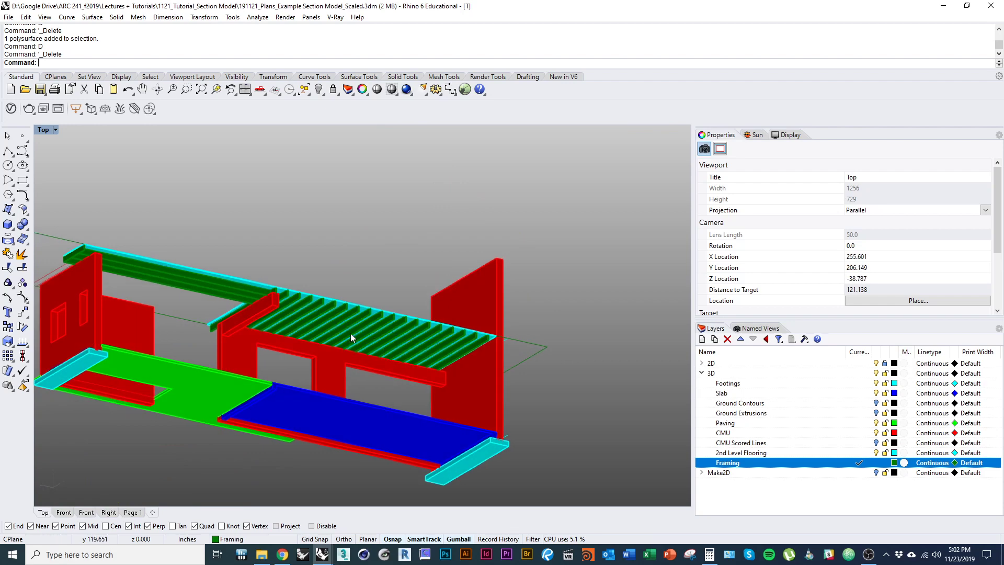
scroll(470, 356, "up", 4)
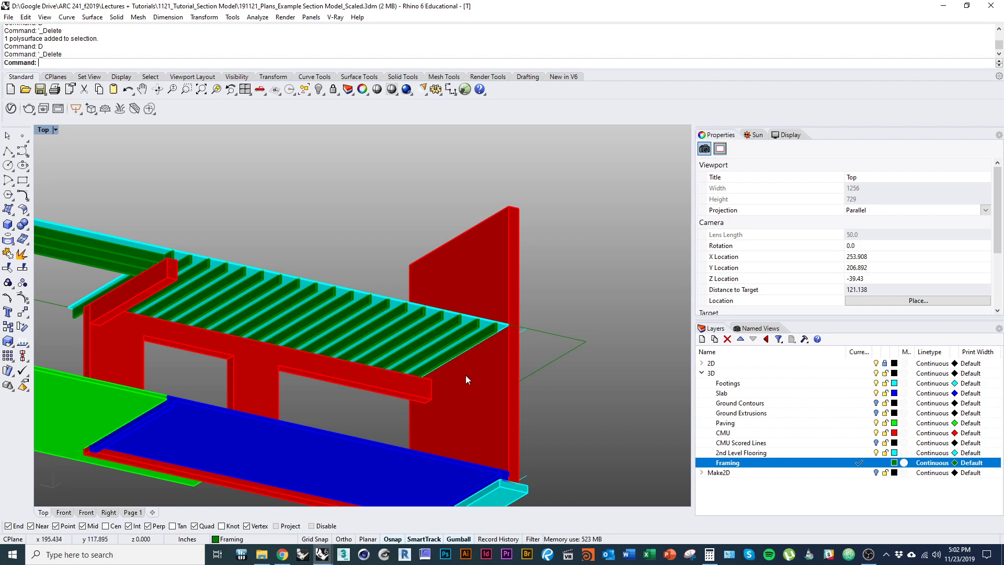
Step: Examine the second-level flooring from above, including the plan lines on the wide slab and the narrow walkway
right_click_drag(251, 297, 416, 377)
right_click_drag(244, 346, 344, 337)
right_click_drag(240, 322, 350, 293)
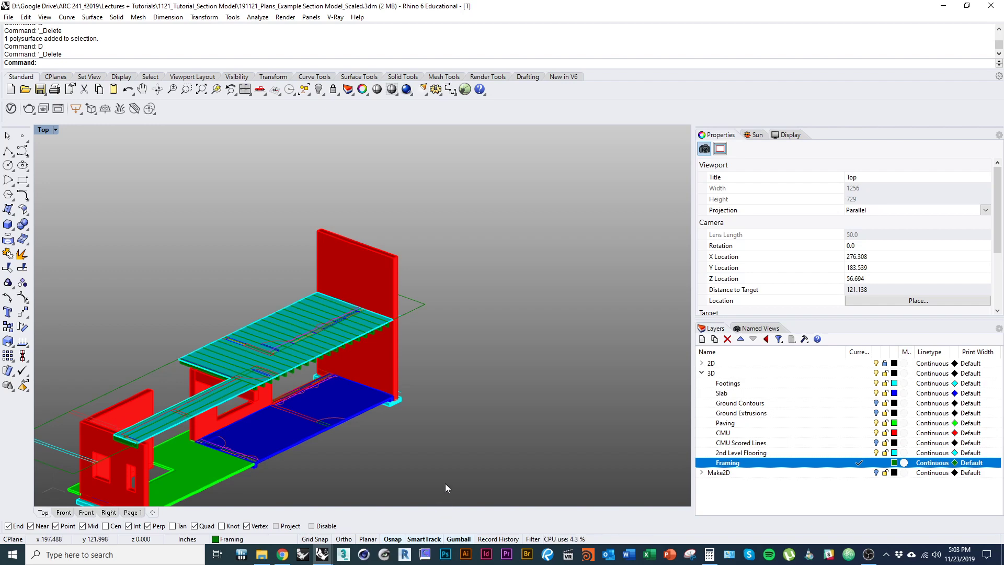
right_click_drag(335, 436, 376, 323)
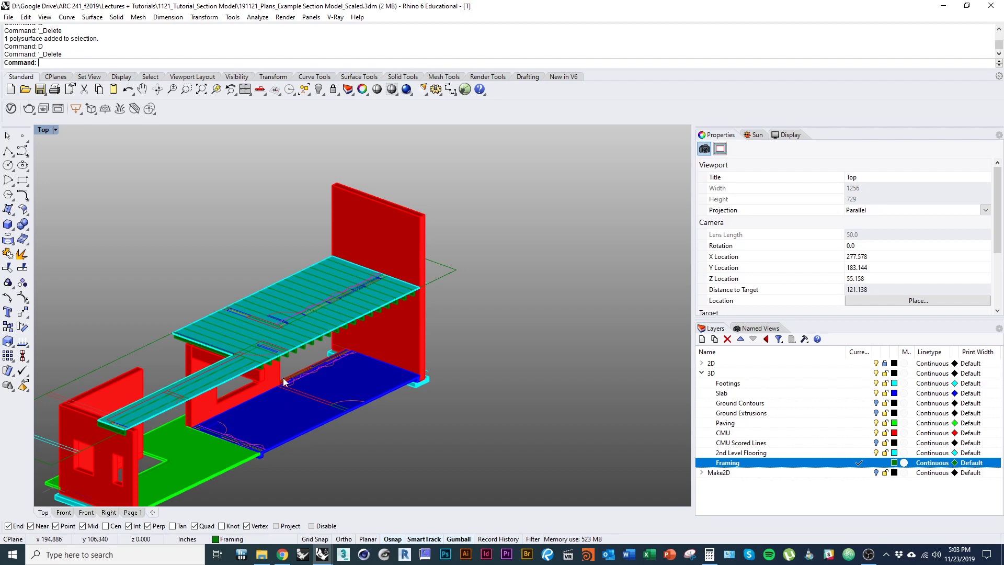
right_click_drag(255, 391, 273, 393, "ctrl+shift")
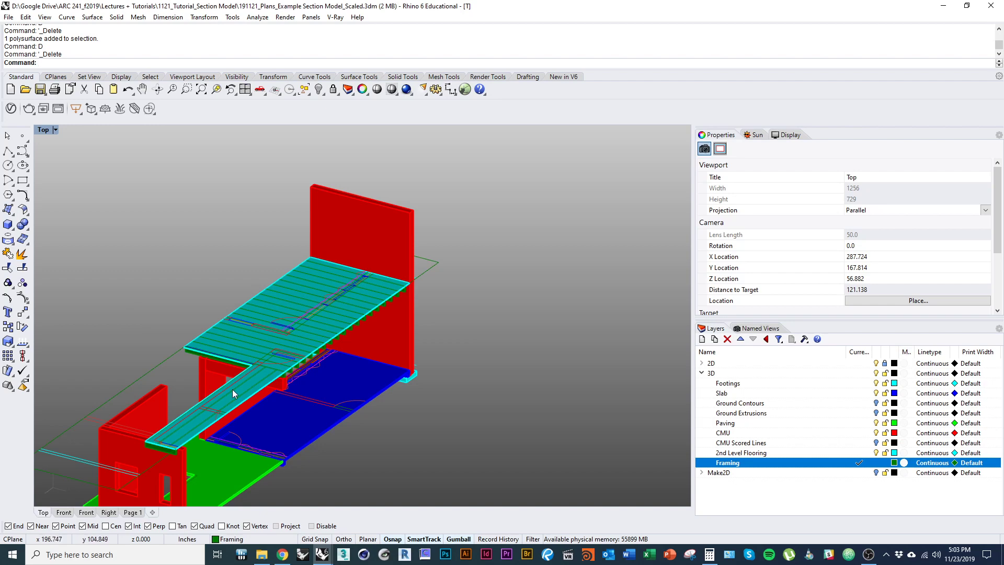
right_click_drag(232, 389, 296, 386, "ctrl+shift")
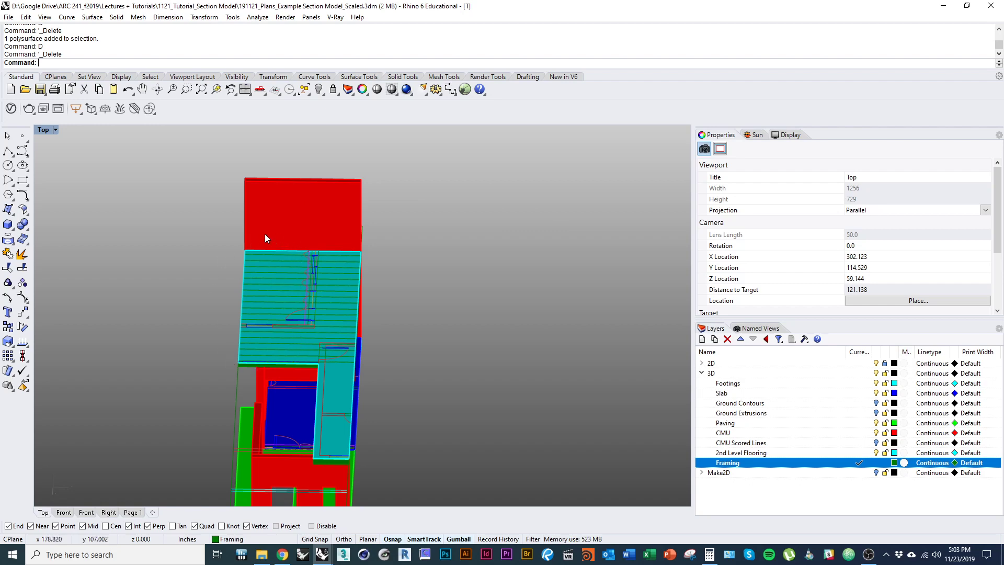
scroll(289, 329, "up", 3)
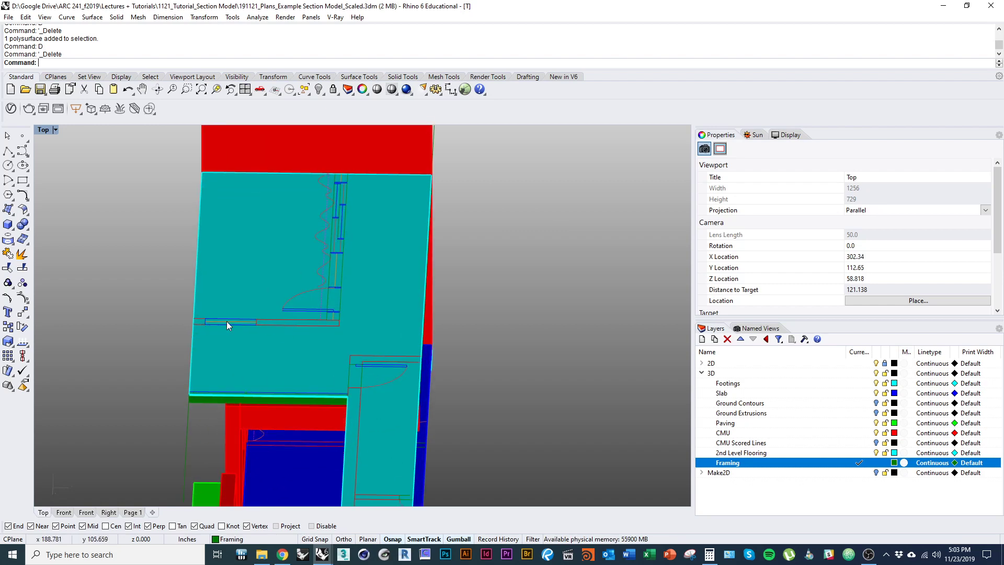
scroll(249, 371, "down", 2)
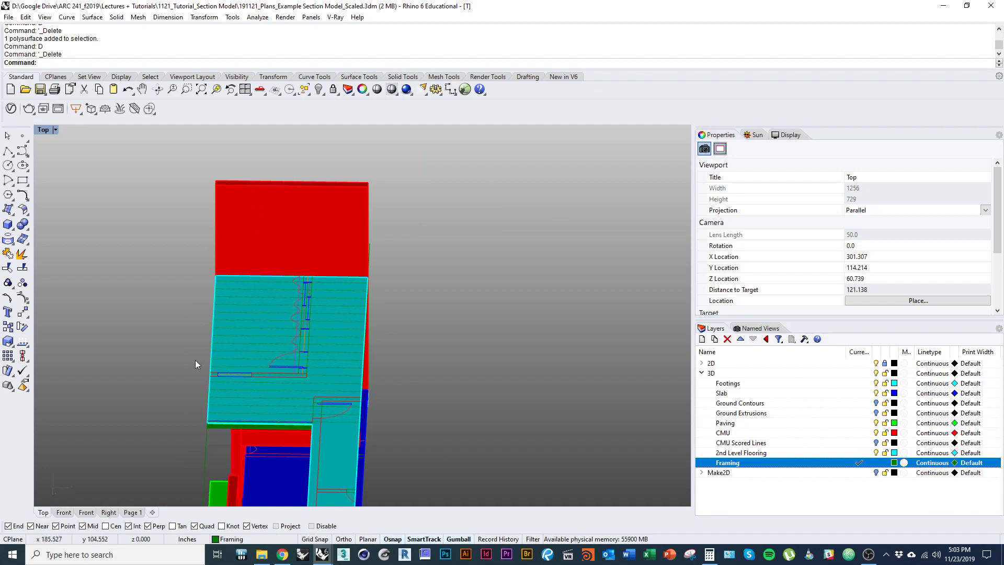
right_click_drag(221, 343, 280, 322, "ctrl+shift")
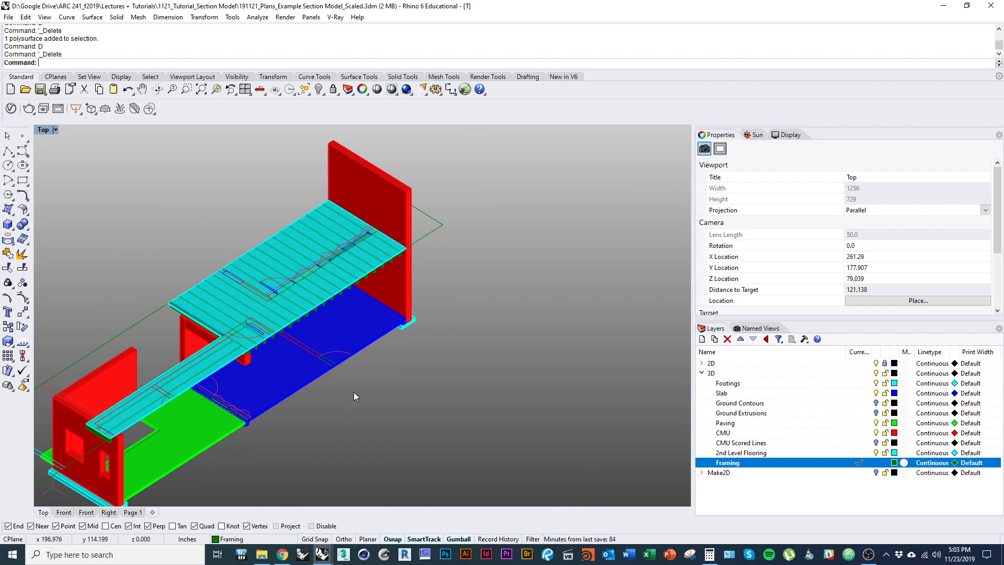
Step: Create a lengthwise cutting plane through the second-level flooring with CutPlane, starting at the midpoint of the outline's end beyond the CMU wall
scroll(260, 374, "up", 3)
scroll(271, 401, "down", 2)
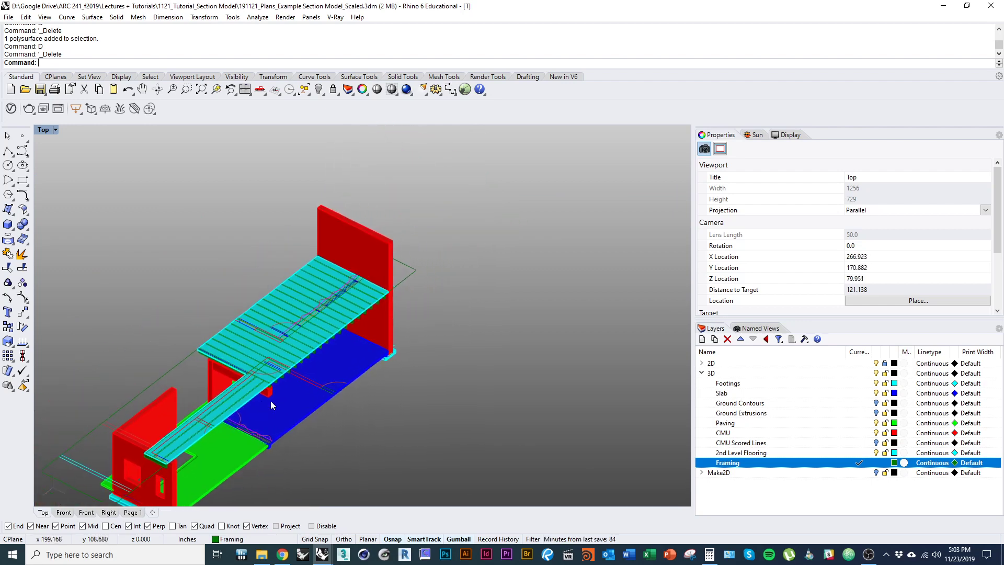
scroll(250, 365, "up", 3)
left_click(239, 356)
scroll(238, 356, "down", 4)
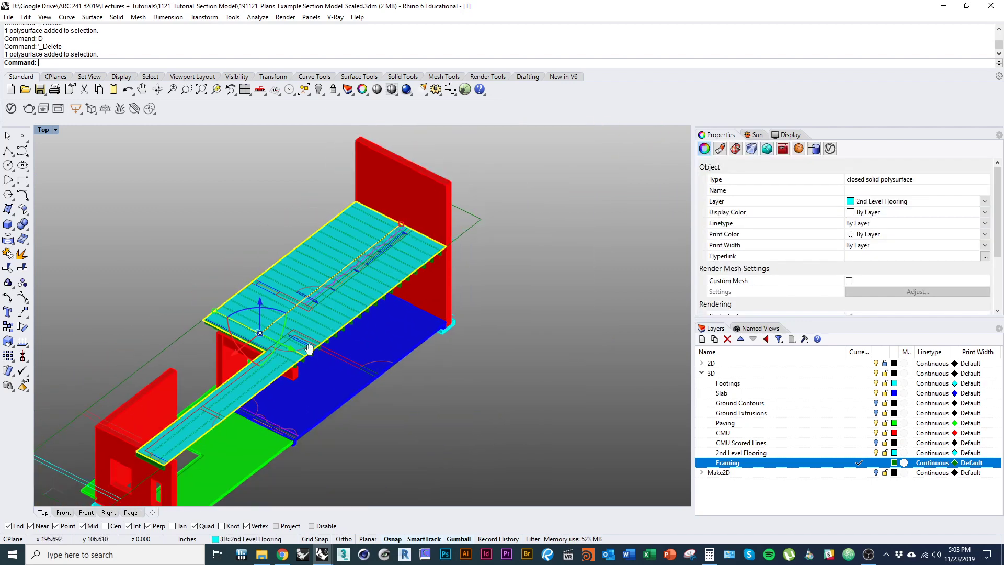
type("Cut")
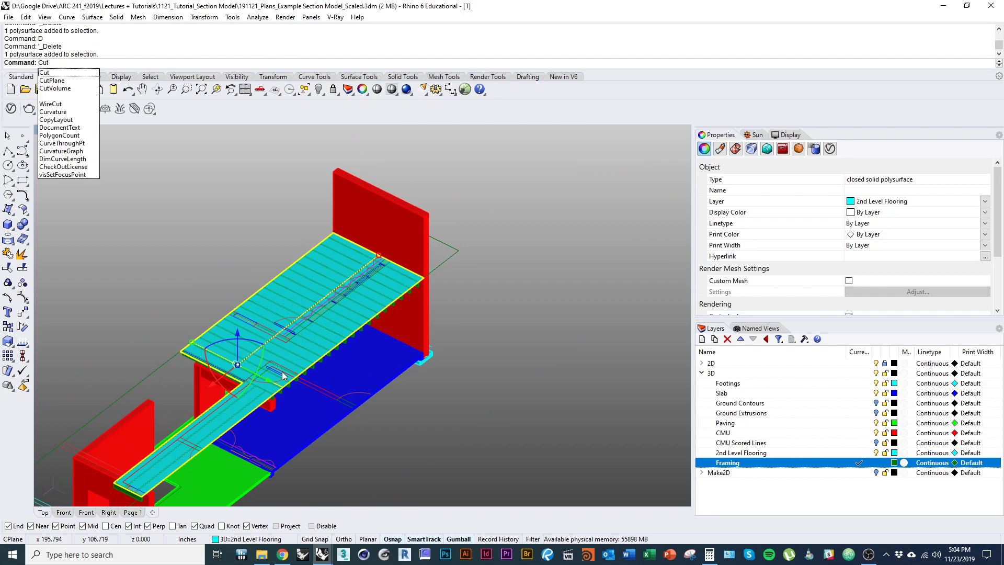
type("Plane")
key("Return")
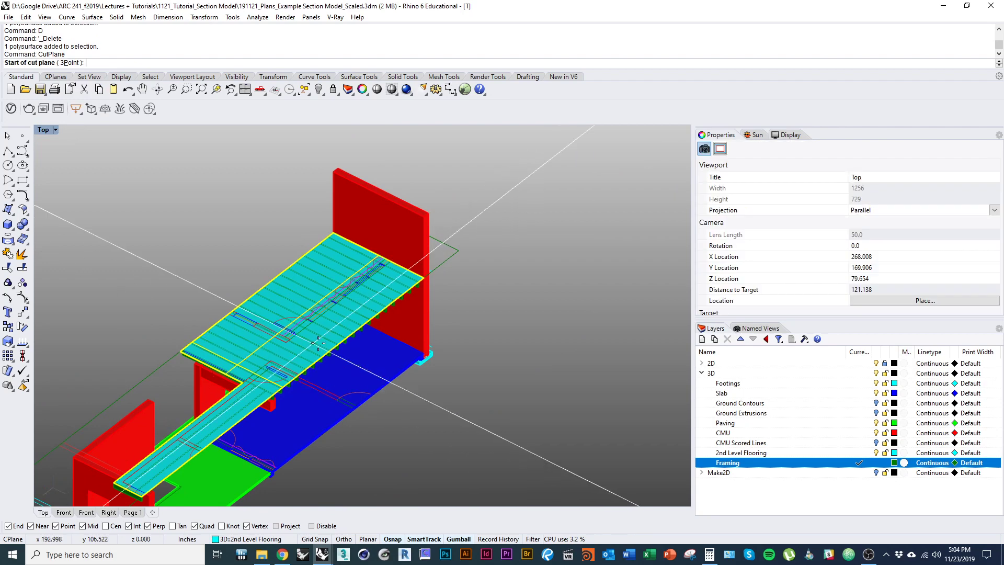
right_click_drag(349, 283, 315, 347)
scroll(322, 356, "down", 1)
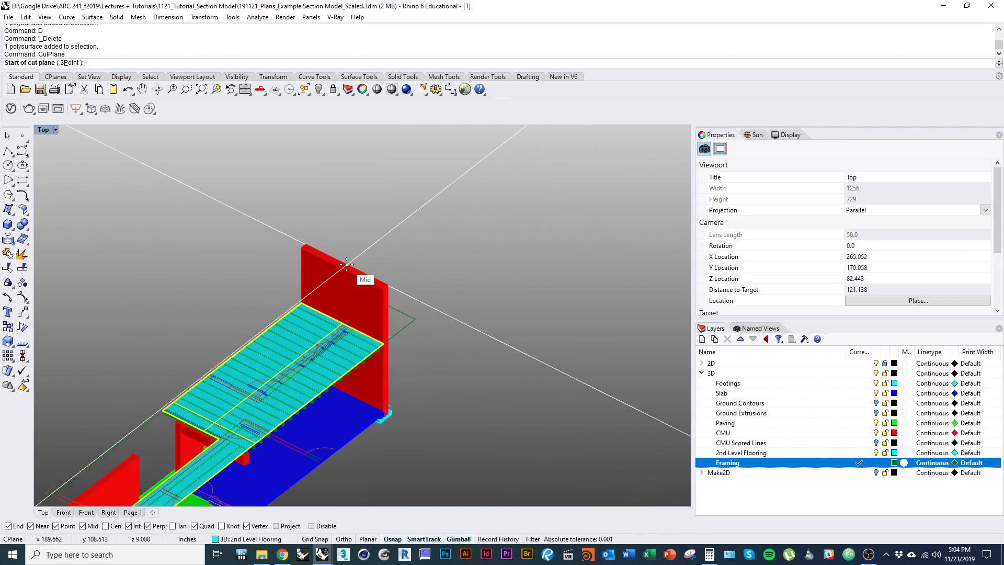
right_click_drag(346, 264, 286, 337, "ctrl+shift")
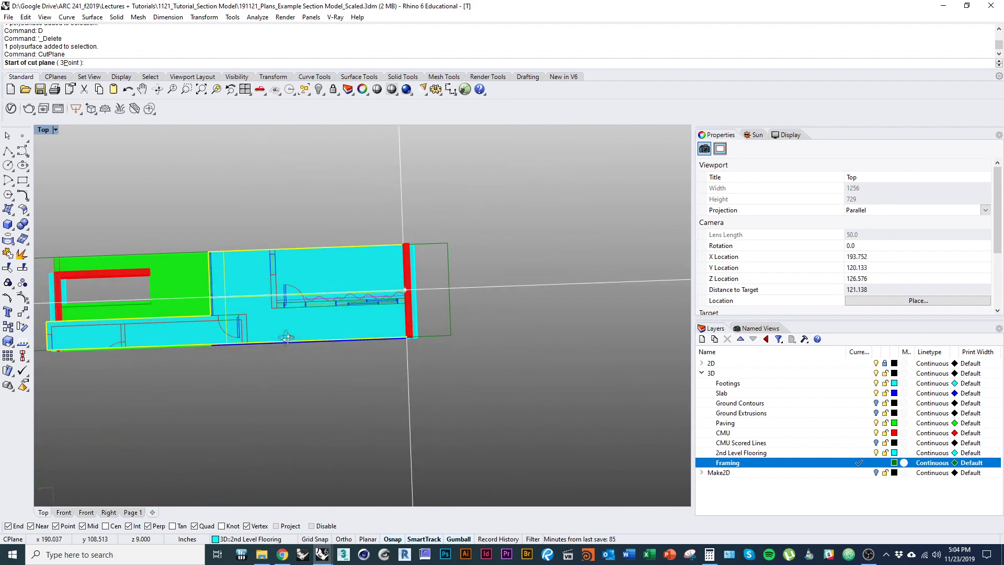
left_click(448, 290)
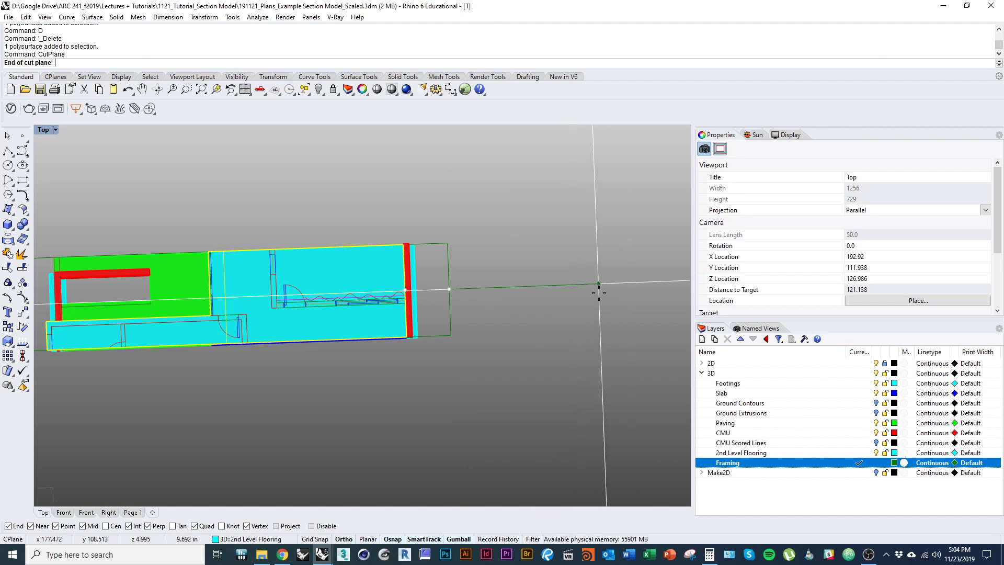
left_click(544, 287)
Step: Examine where the cutting plane surface crosses the flooring and the edge framing above the CMU beam
right_click_drag(332, 389, 373, 267, "ctrl+shift")
scroll(81, 349, "up", 8)
left_click(85, 383)
scroll(245, 349, "up", 6)
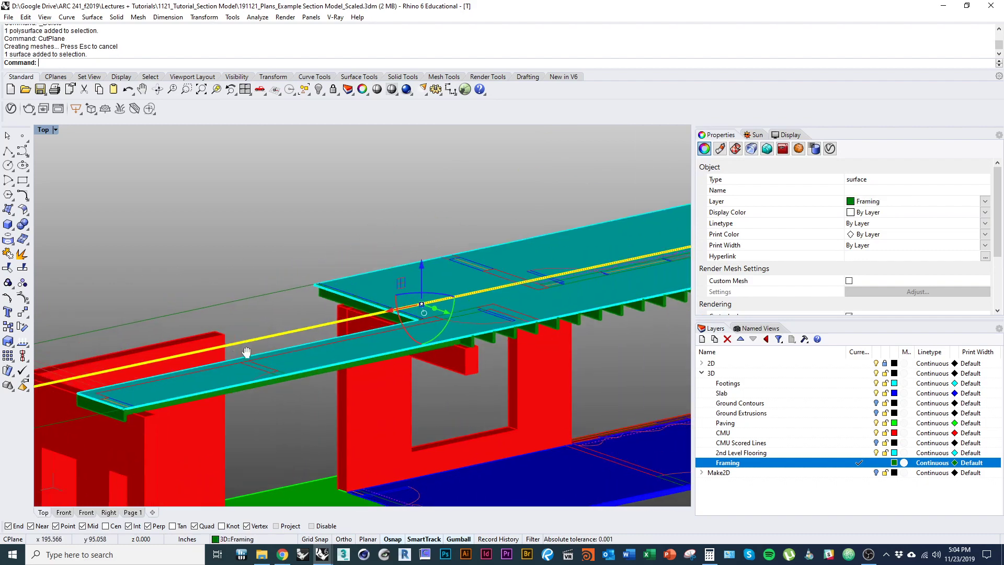
scroll(251, 303, "up", 10)
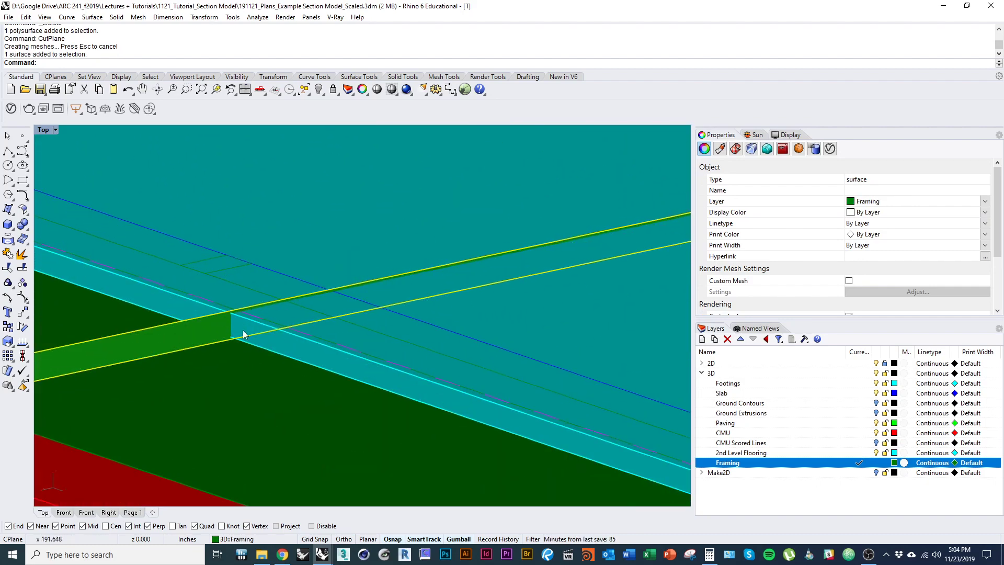
scroll(243, 375, "down", 8)
scroll(252, 391, "down", 5)
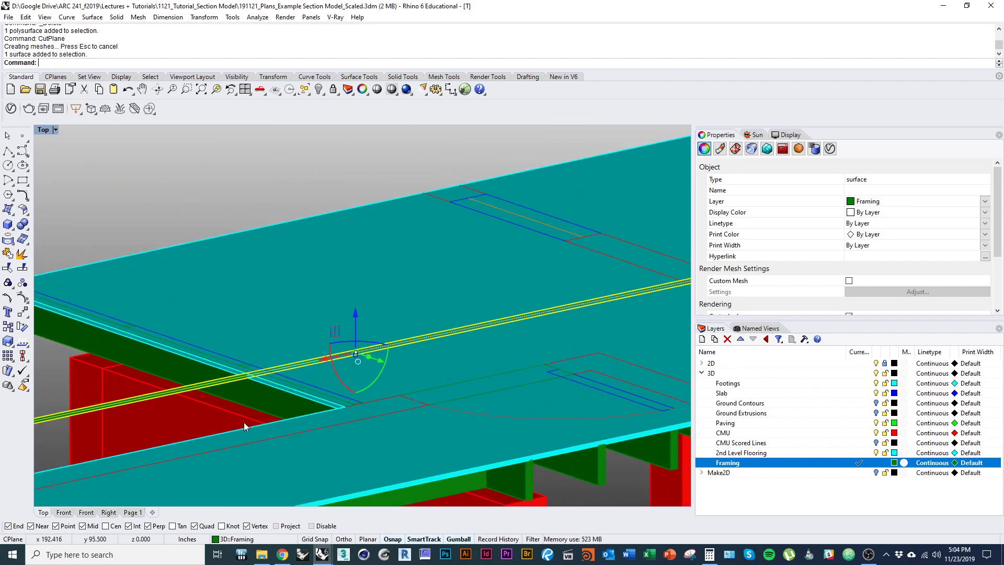
right_click_drag(274, 374, 238, 320)
key("Escape")
right_click_drag(238, 320, 294, 374)
scroll(232, 388, "up", 5)
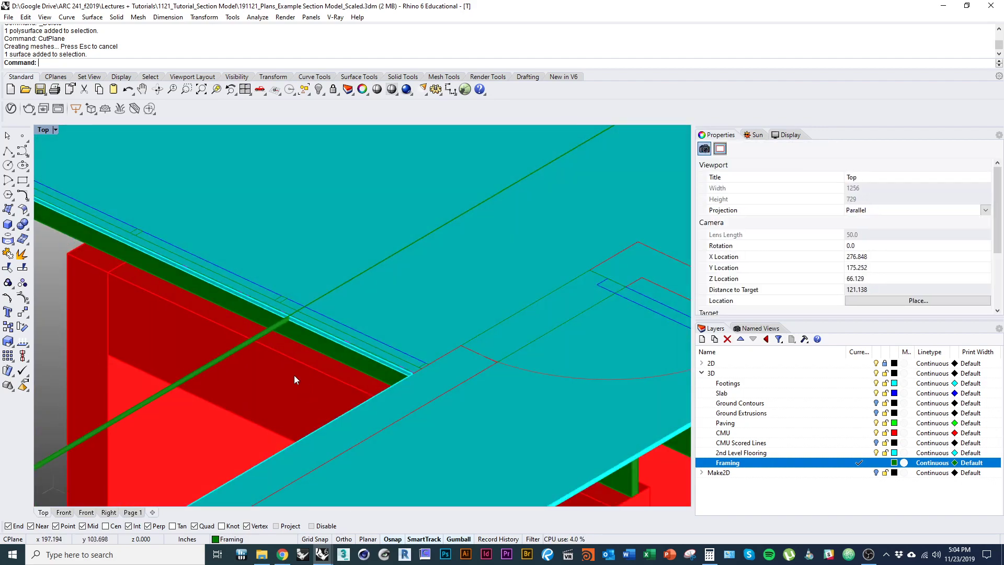
Step: Trim the second-level flooring with the cutting plane to expose the framing on the side away from the slab, and delete the plane
left_click(255, 337)
scroll(254, 343, "down", 7)
right_click_drag(276, 337, 276, 424, "shift")
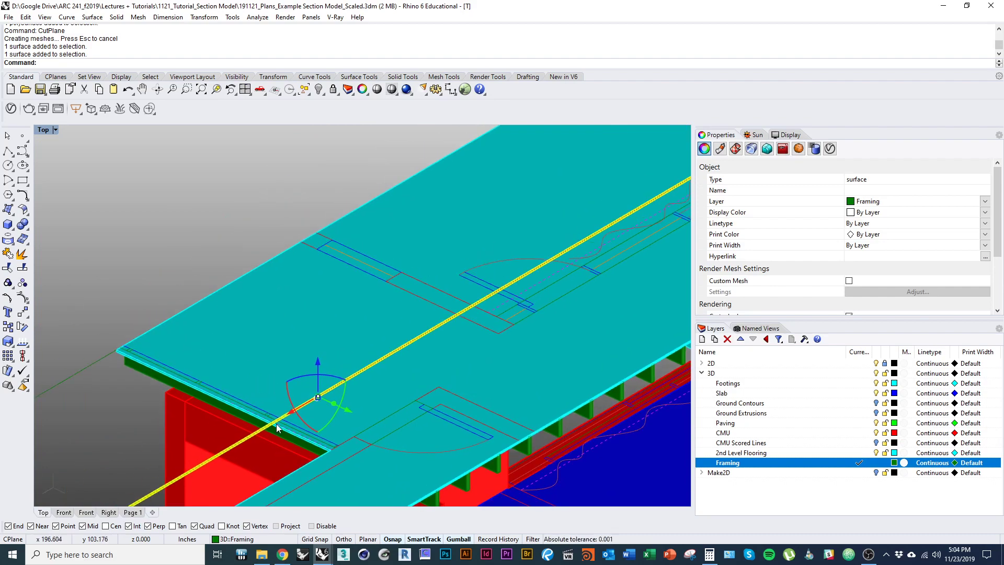
key("ctrl+t")
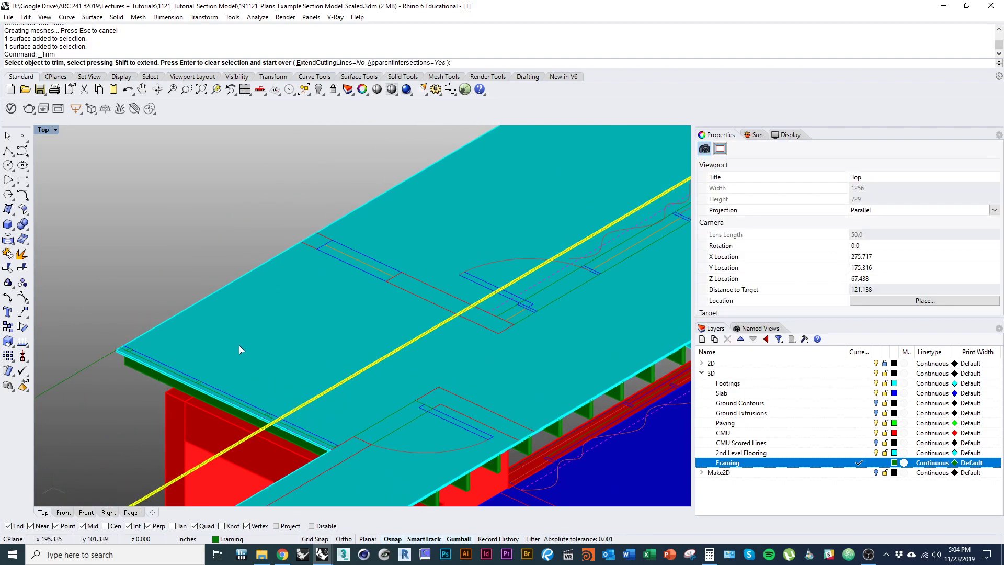
left_click(240, 348)
key("Return")
scroll(202, 398, "down", 3)
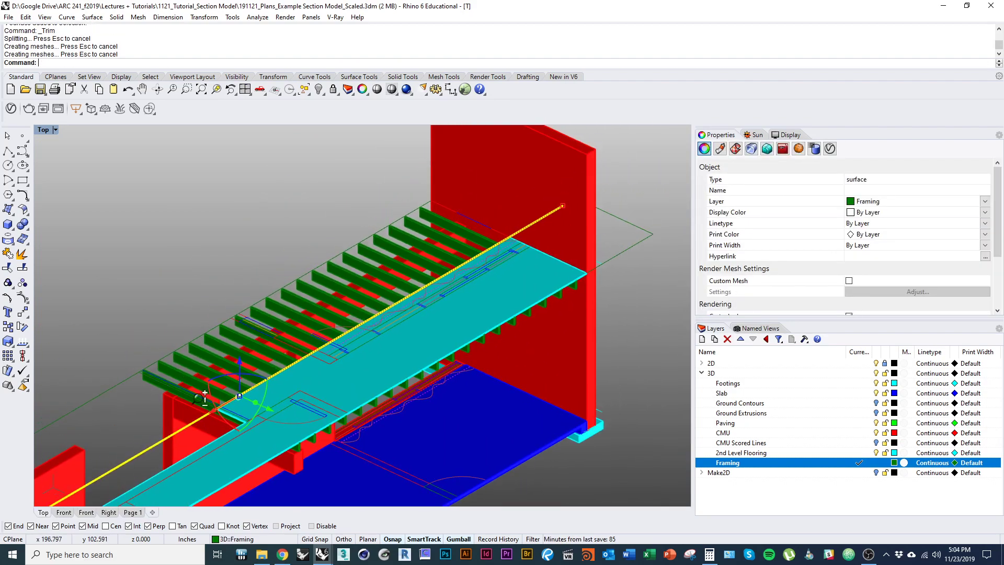
scroll(219, 413, "up", 5)
key("Delete")
scroll(282, 380, "up", 2)
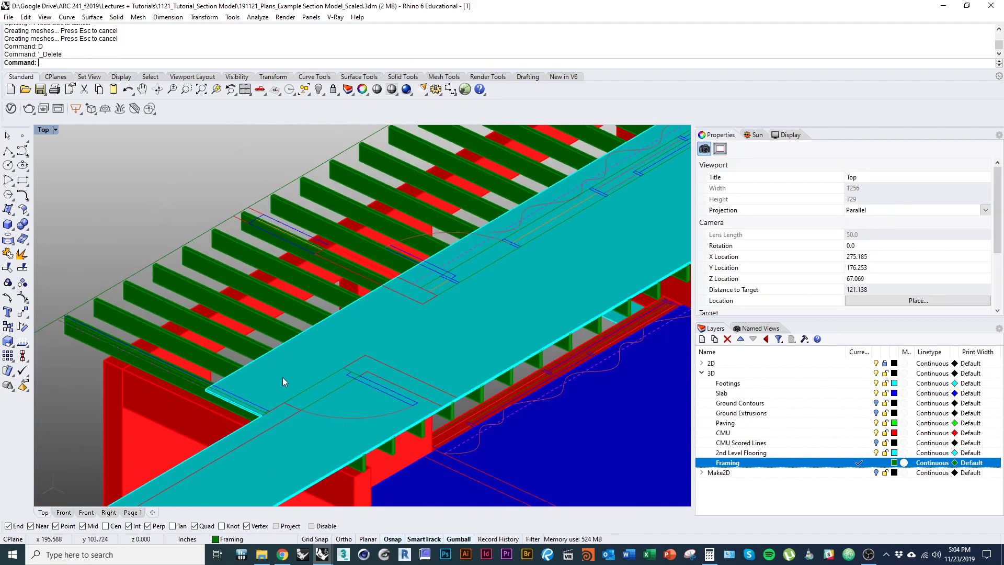
Step: Cap the open cut side of the remaining second-level flooring to make it a closed solid
left_click(282, 377)
scroll(278, 356, "down", 3)
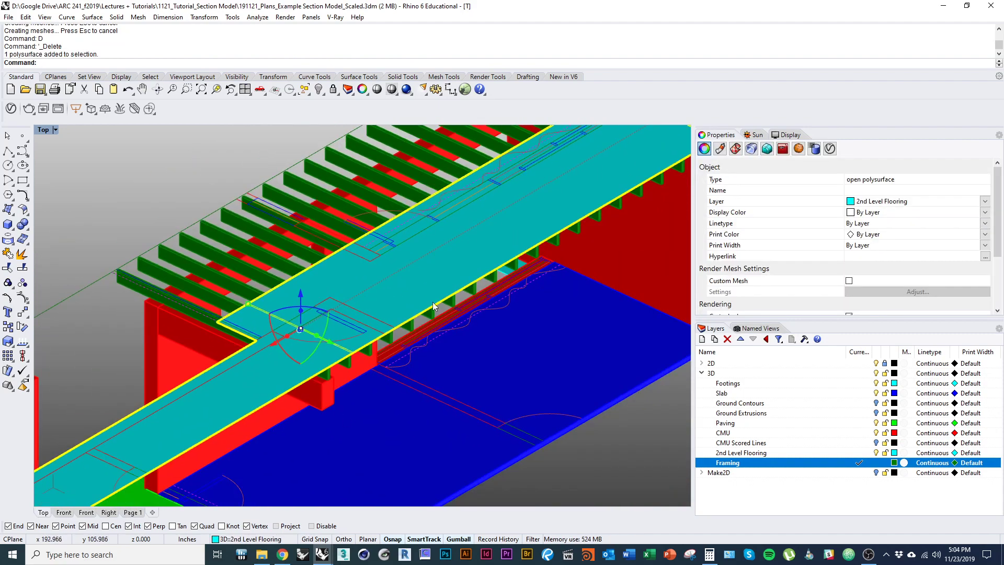
type("Cap")
key("Return")
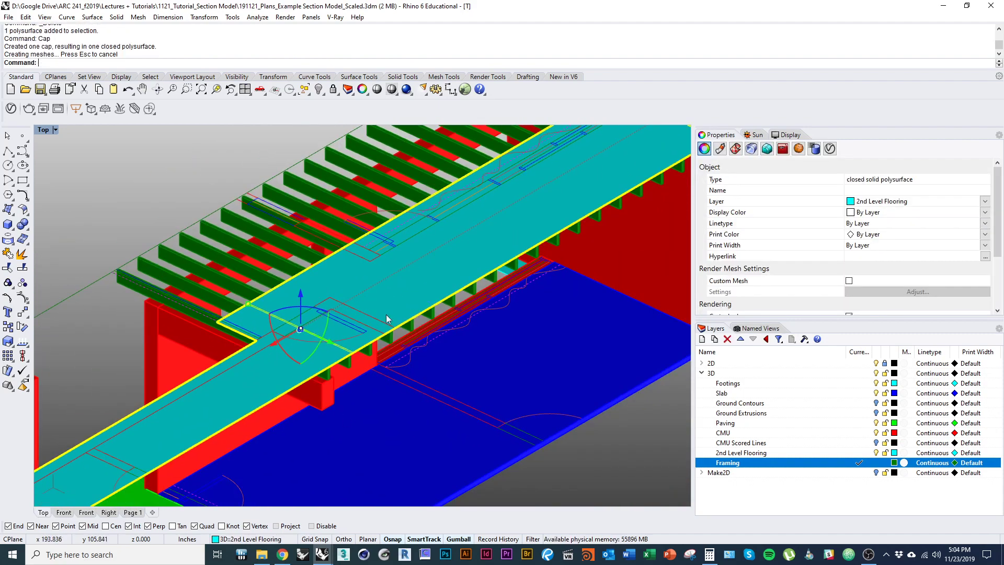
Step: Examine the cut flooring edge, the exposed framing members and the whole section model from the cut side
scroll(271, 339, "down", 2)
scroll(271, 339, "up", 8)
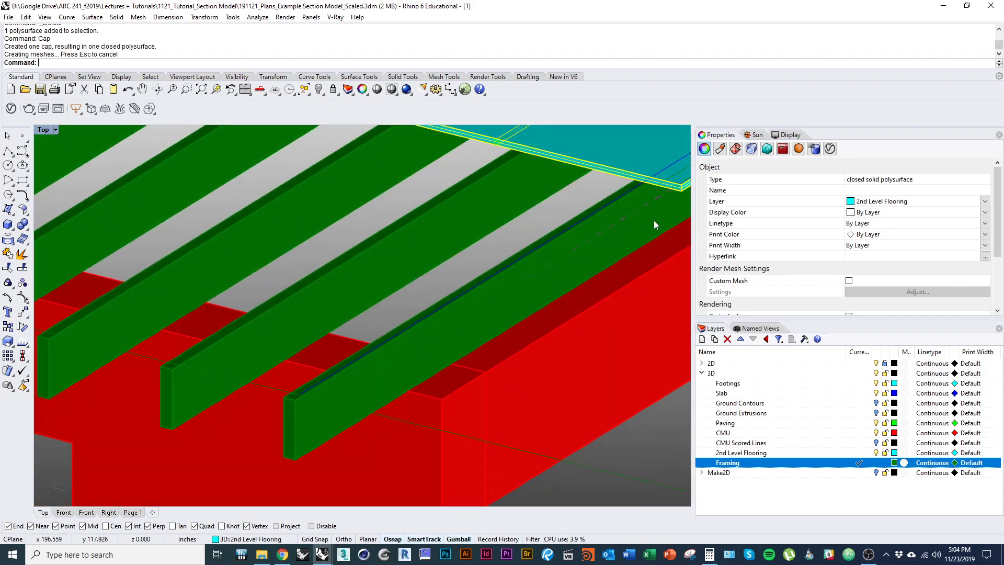
right_click_drag(613, 149, 511, 244)
scroll(503, 268, "down", 8)
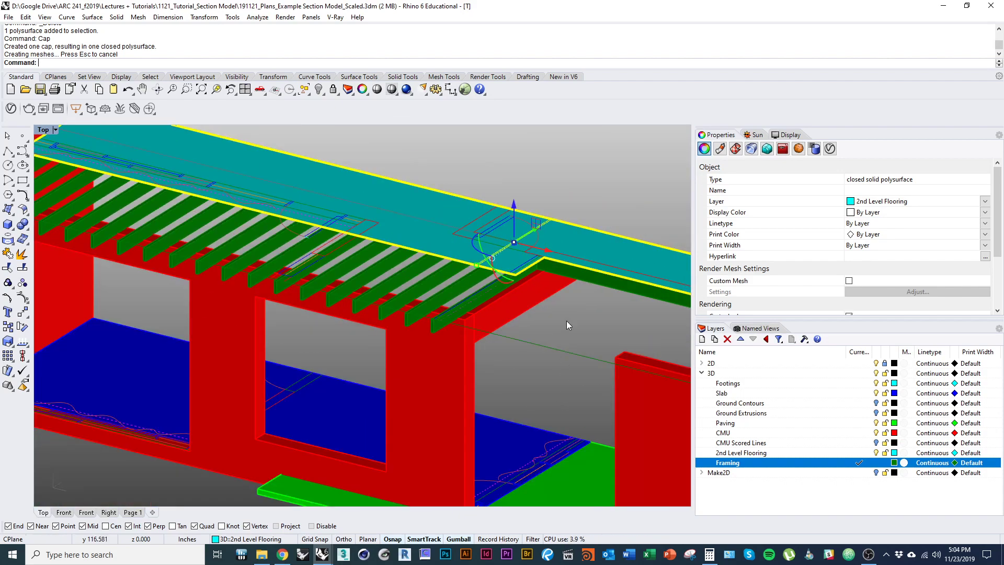
left_click(567, 321)
right_click_drag(566, 321, 355, 361)
scroll(355, 361, "down", 3)
right_click_drag(333, 423, 468, 484, "ctrl+shift")
right_click_drag(361, 451, 456, 411, "ctrl+shift")
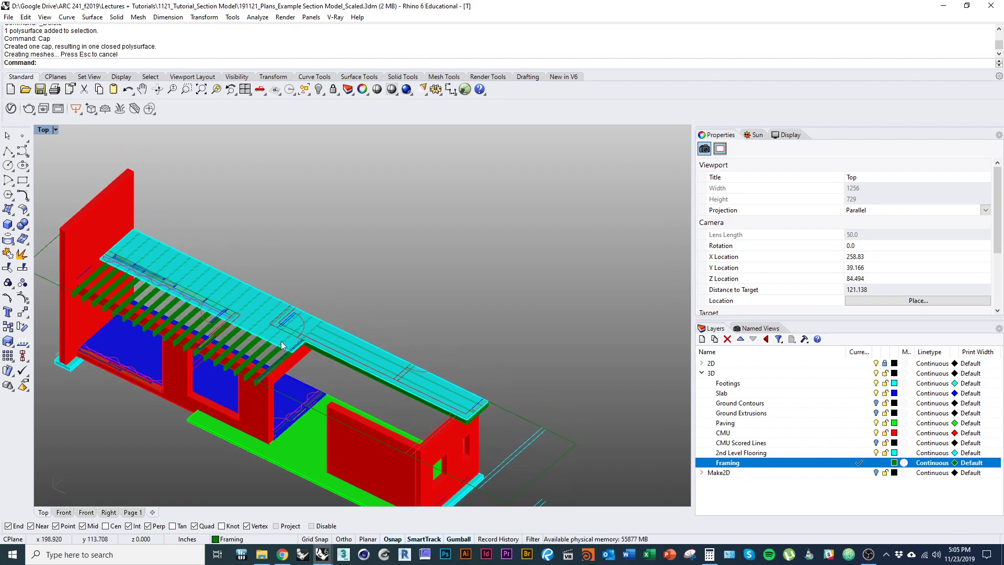
right_click_drag(215, 315, 235, 382, "ctrl+shift")
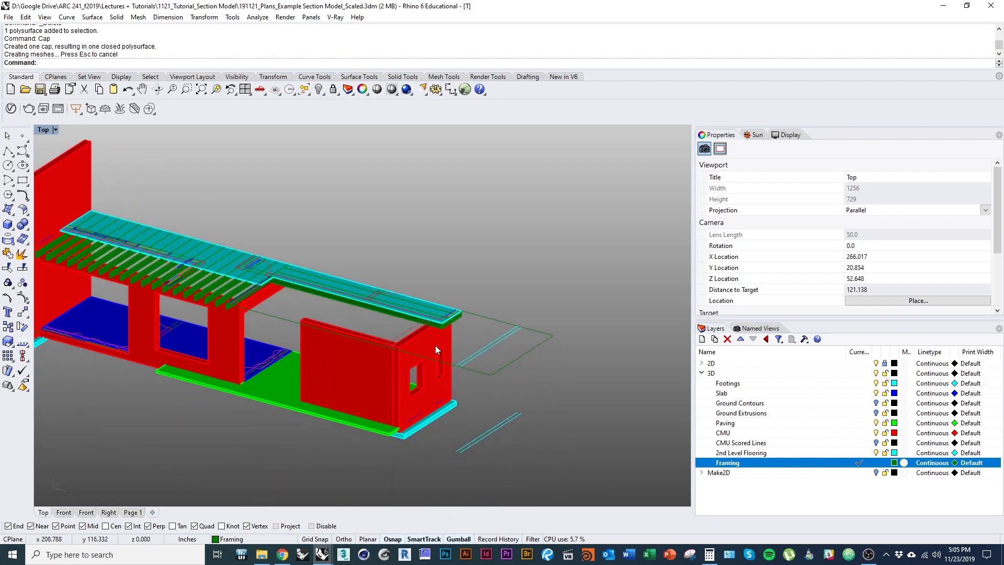
right_click_drag(340, 371, 340, 344, "ctrl+shift")
key("alt+Tab")
key("alt+Tab")
key("alt+Tab")
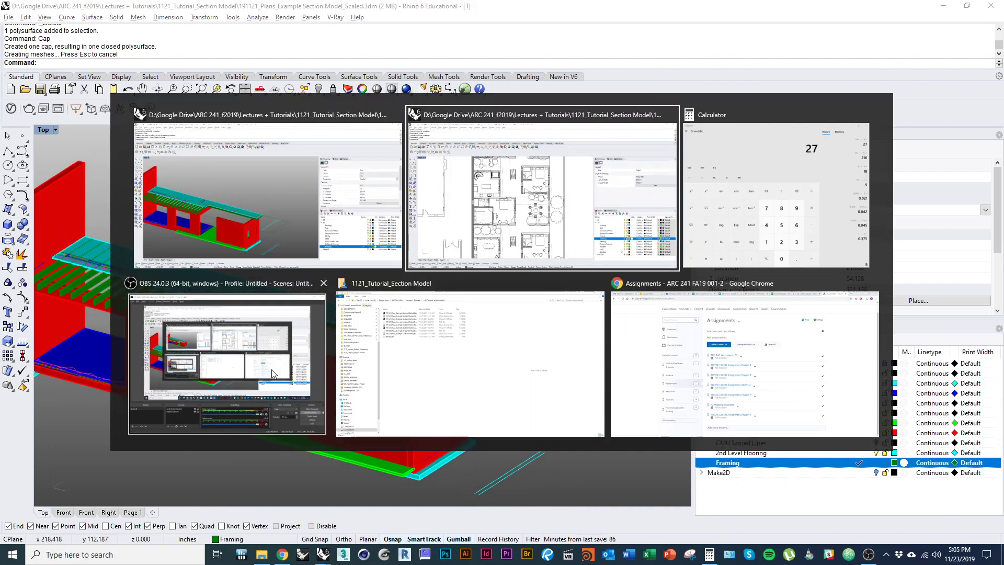